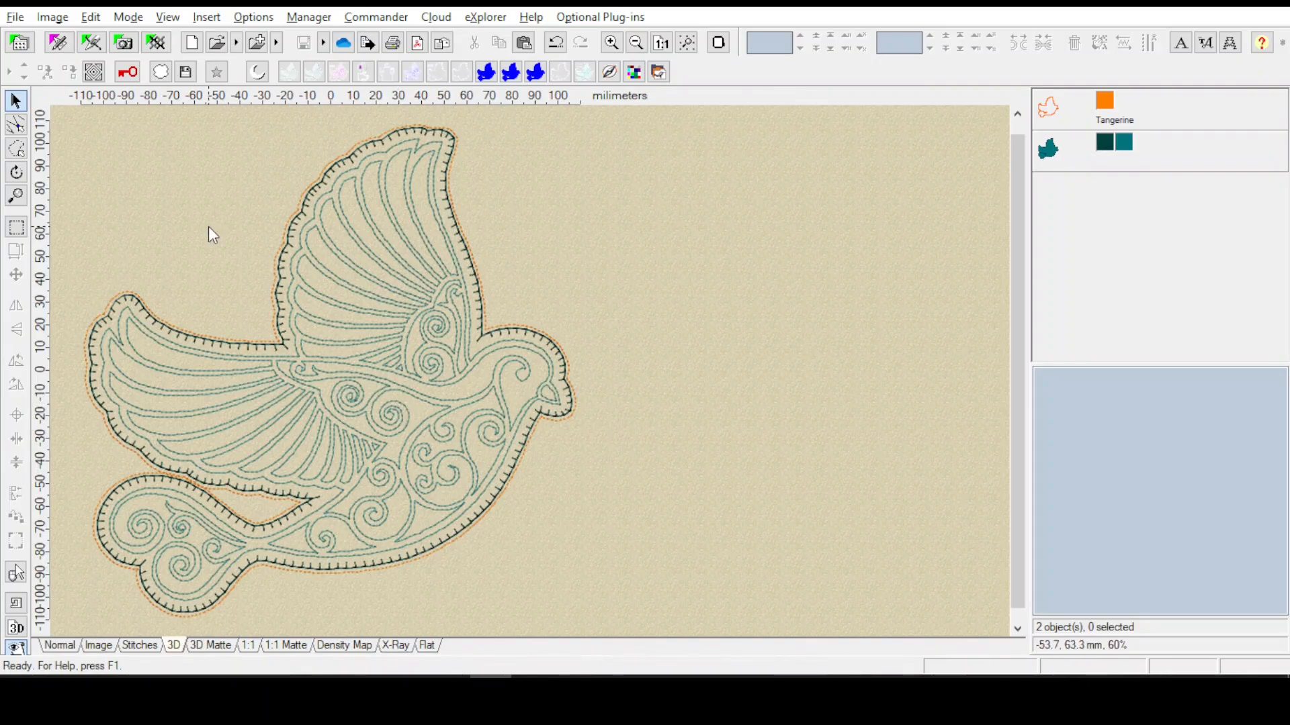
Open the cutting file Bird 4inP 8inF.fcm from the Bird Fcm Large folder
{"action": "left_click", "coordinate": [14, 16]}
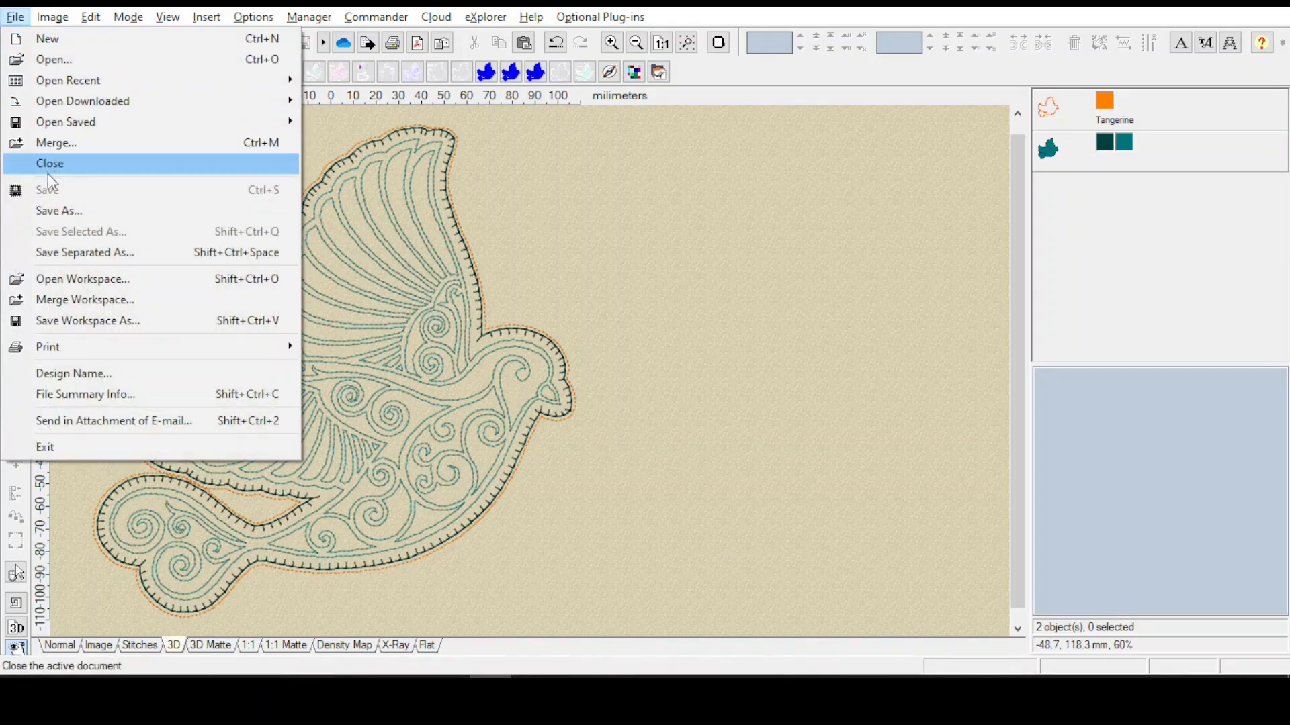
{"action": "left_click", "coordinate": [57, 62]}
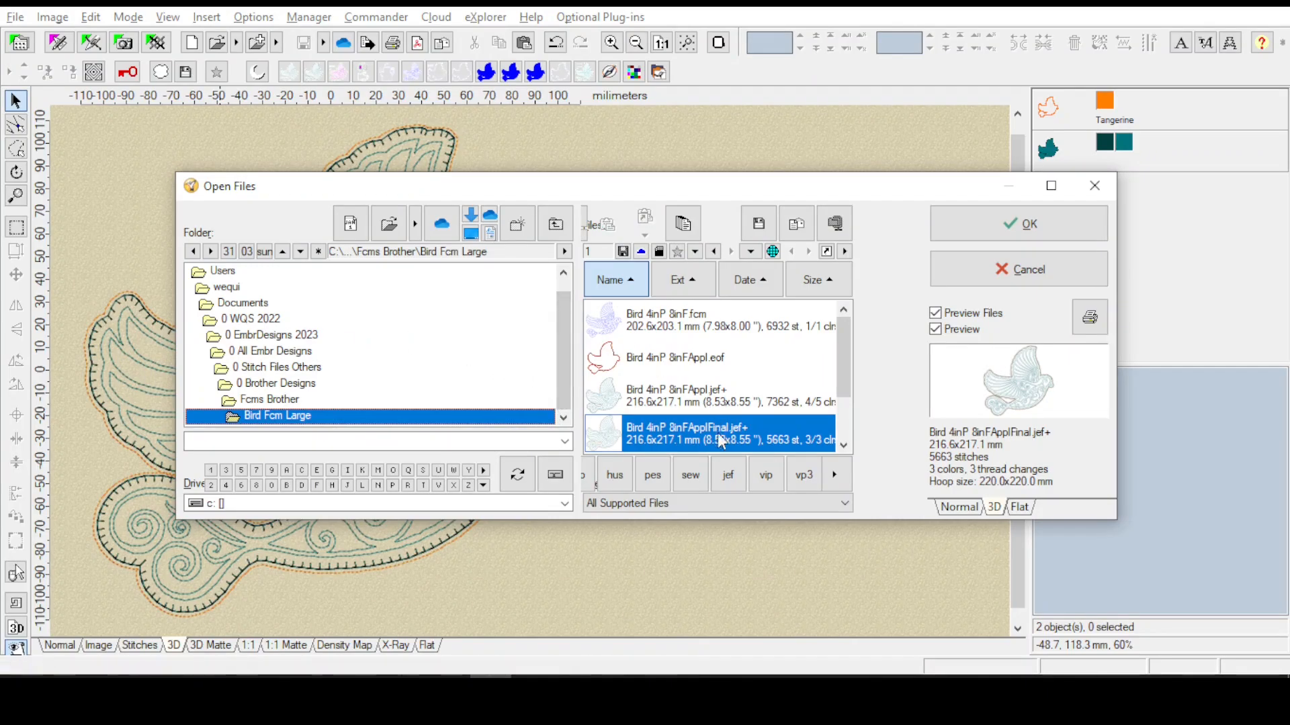
{"action": "left_click_drag", "start_coordinate": [845, 364], "coordinate": [845, 404]}
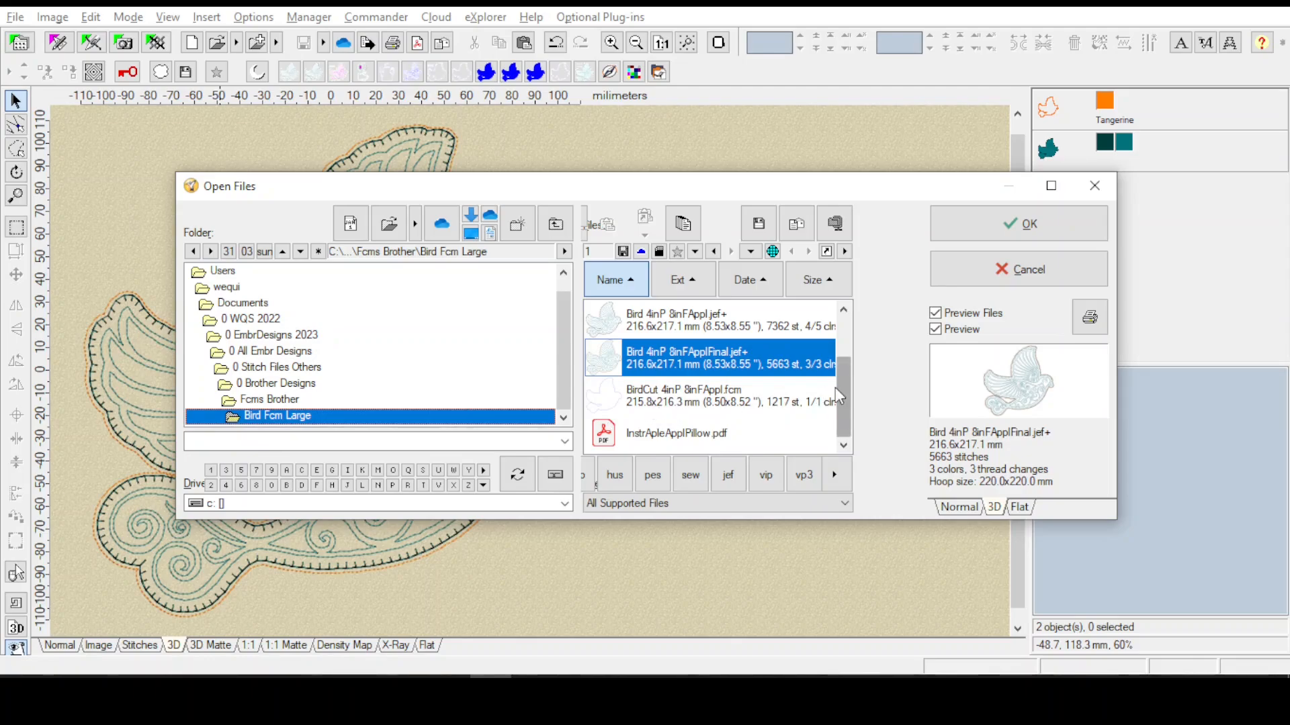
{"action": "left_click_drag", "start_coordinate": [844, 393], "coordinate": [853, 346]}
{"action": "left_click", "coordinate": [657, 328]}
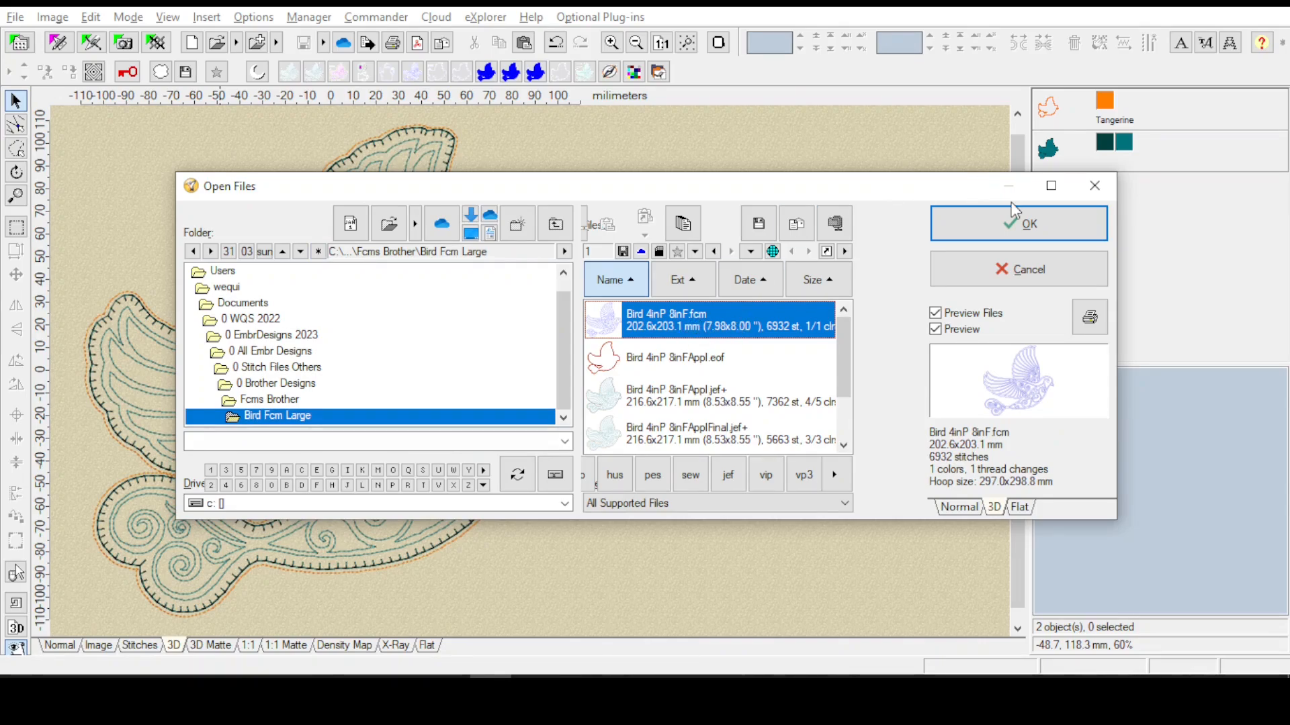
{"action": "left_click", "coordinate": [1013, 225]}
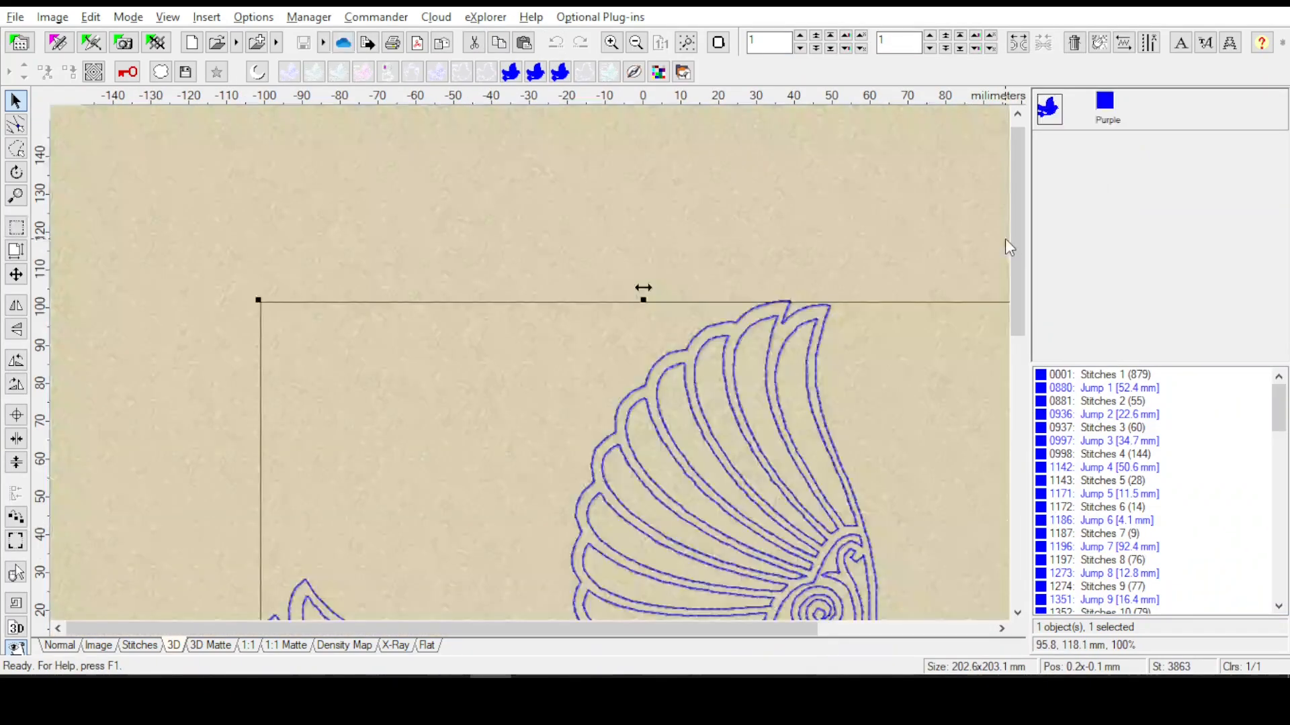
Examine the doubled purple outlines of the bird's wings, body swirls, head and tail, close up and as a whole
{"action": "left_click_drag", "start_coordinate": [1020, 215], "coordinate": [1002, 387]}
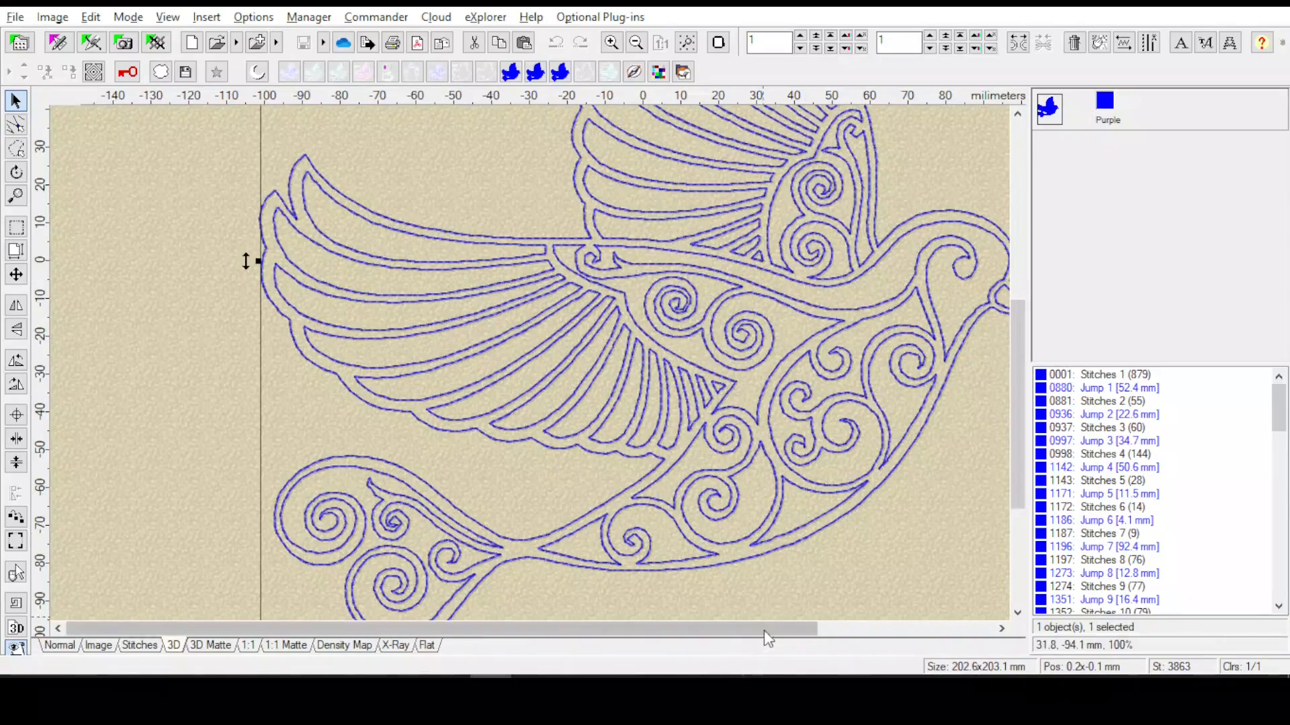
{"action": "left_click_drag", "start_coordinate": [763, 630], "coordinate": [815, 626]}
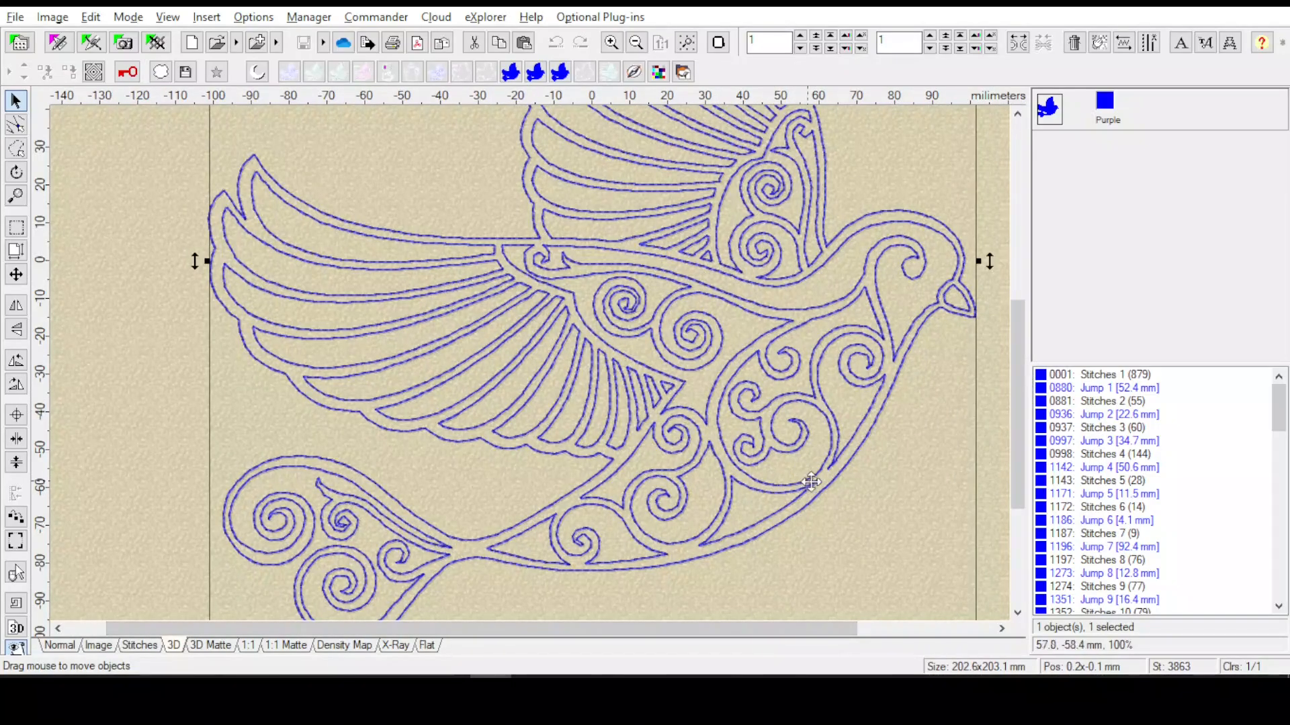
{"action": "left_click", "coordinate": [16, 196]}
{"action": "left_click", "coordinate": [693, 312]}
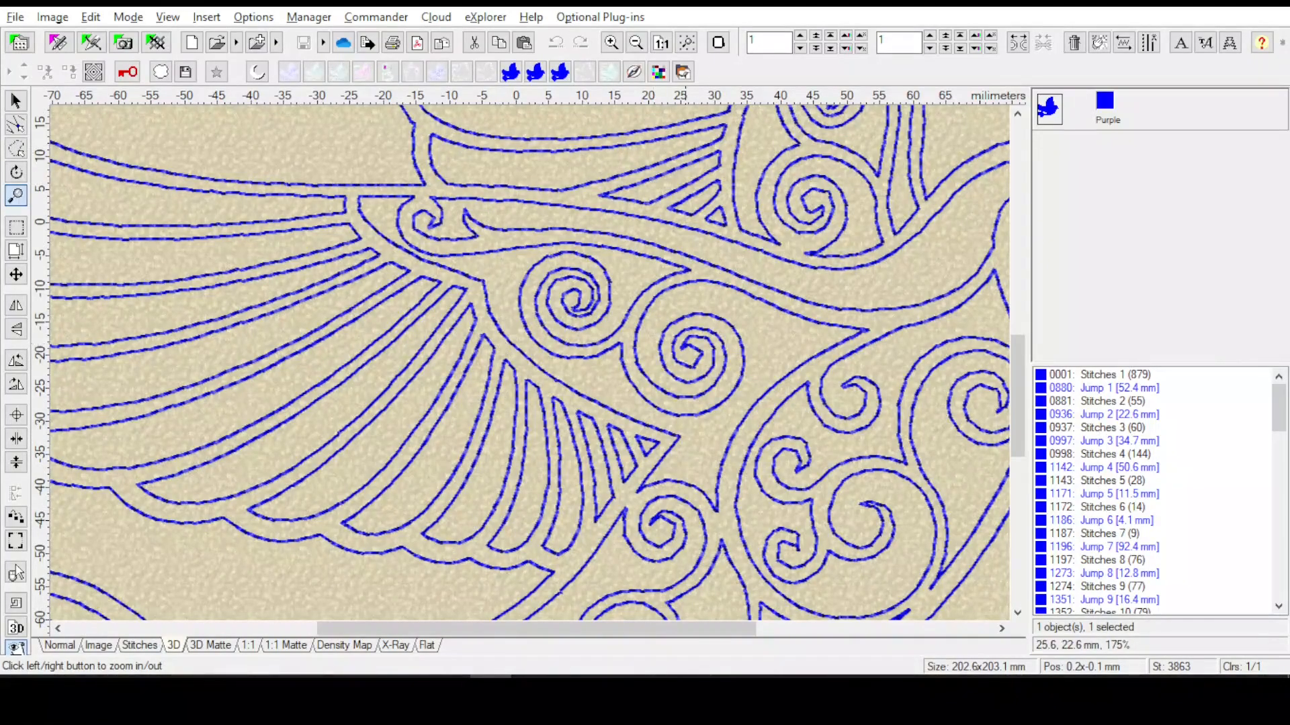
{"action": "left_click", "coordinate": [635, 43]}
{"action": "left_click", "coordinate": [636, 43]}
{"action": "left_click", "coordinate": [636, 43]}
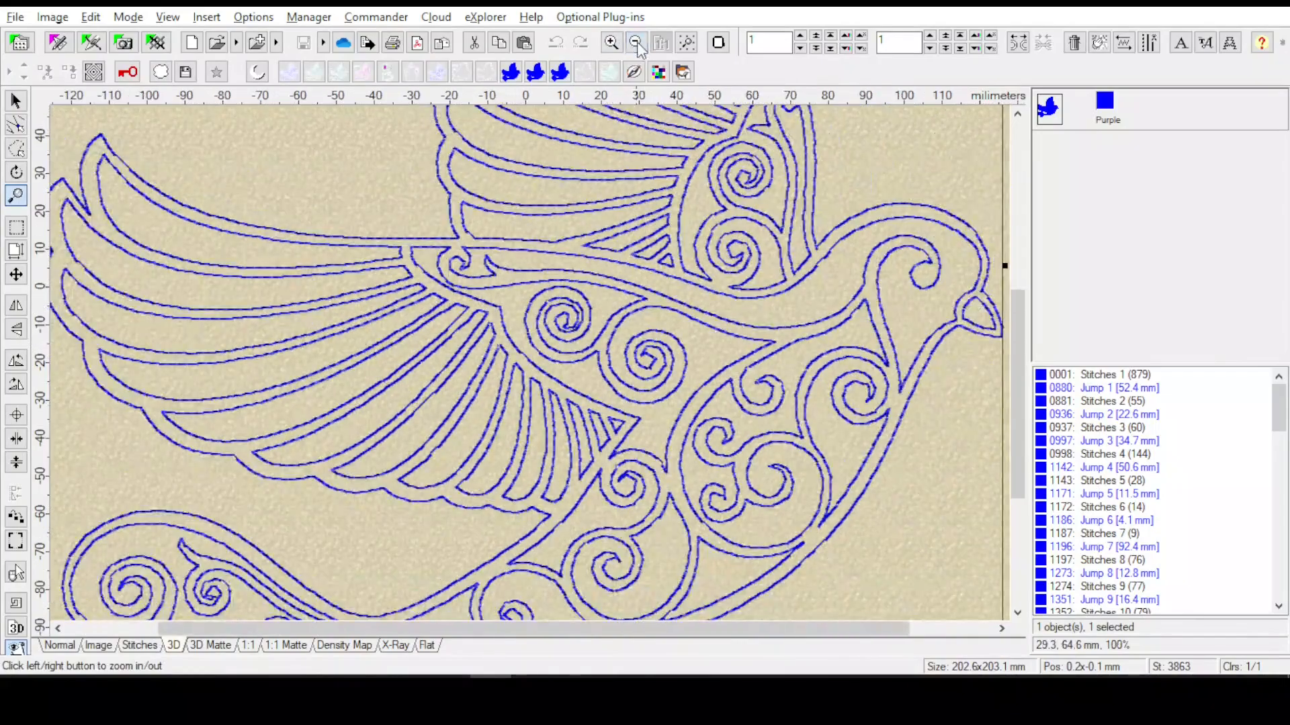
{"action": "left_click", "coordinate": [636, 44]}
{"action": "left_click", "coordinate": [636, 45]}
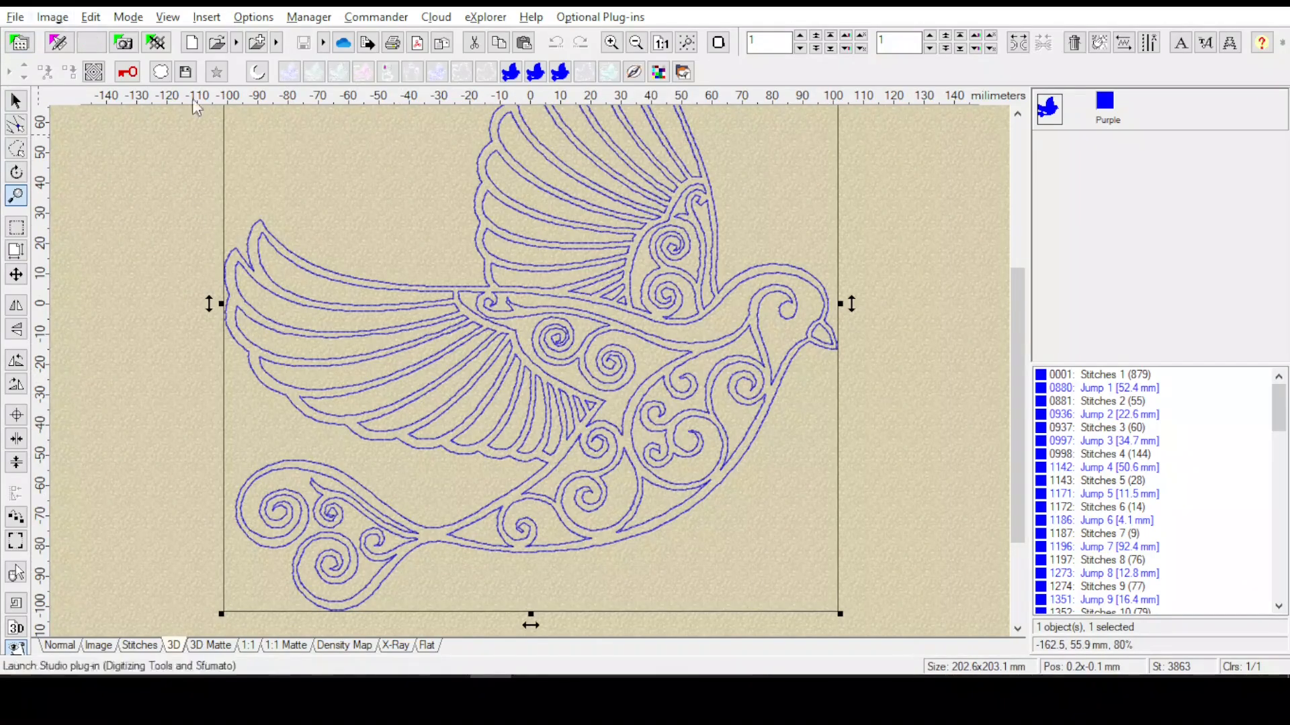
Reopen the recent appliqué design Bird 4inP 8inFApplFinal.jef+ and look over the whole bird
{"action": "left_click", "coordinate": [15, 18]}
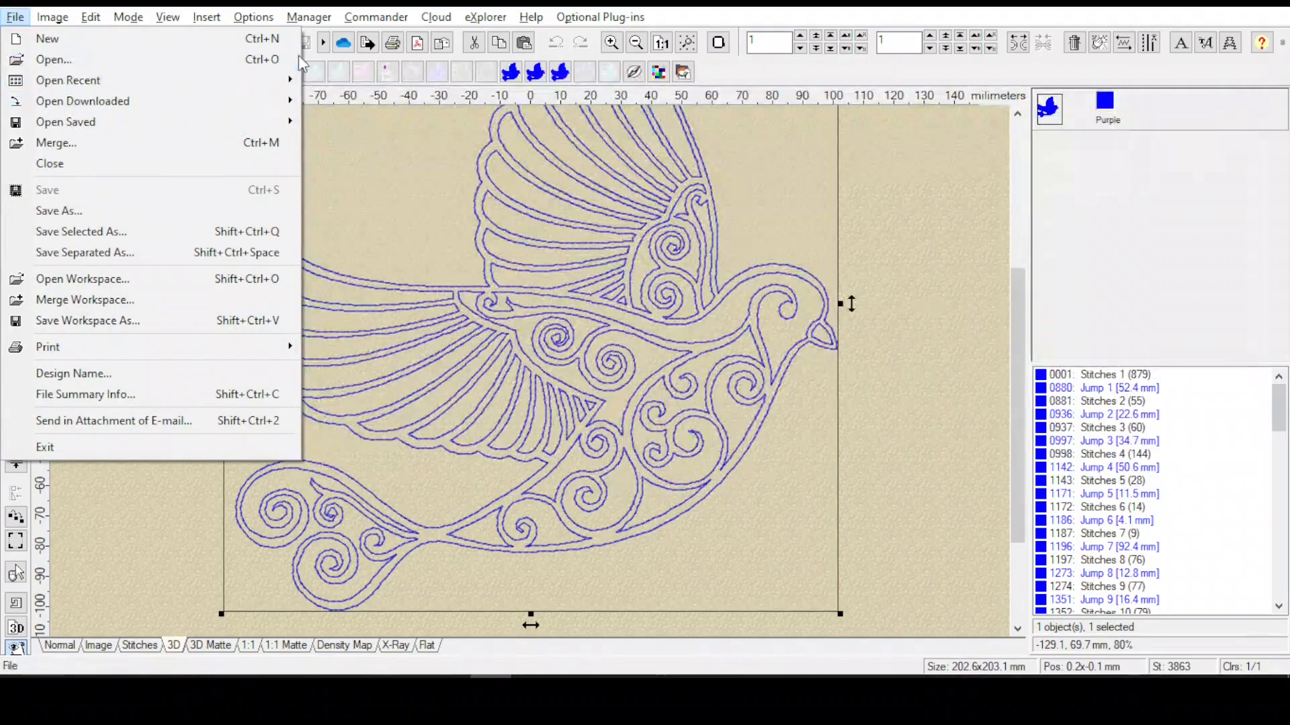
{"action": "mouse_move", "coordinate": [285, 86]}
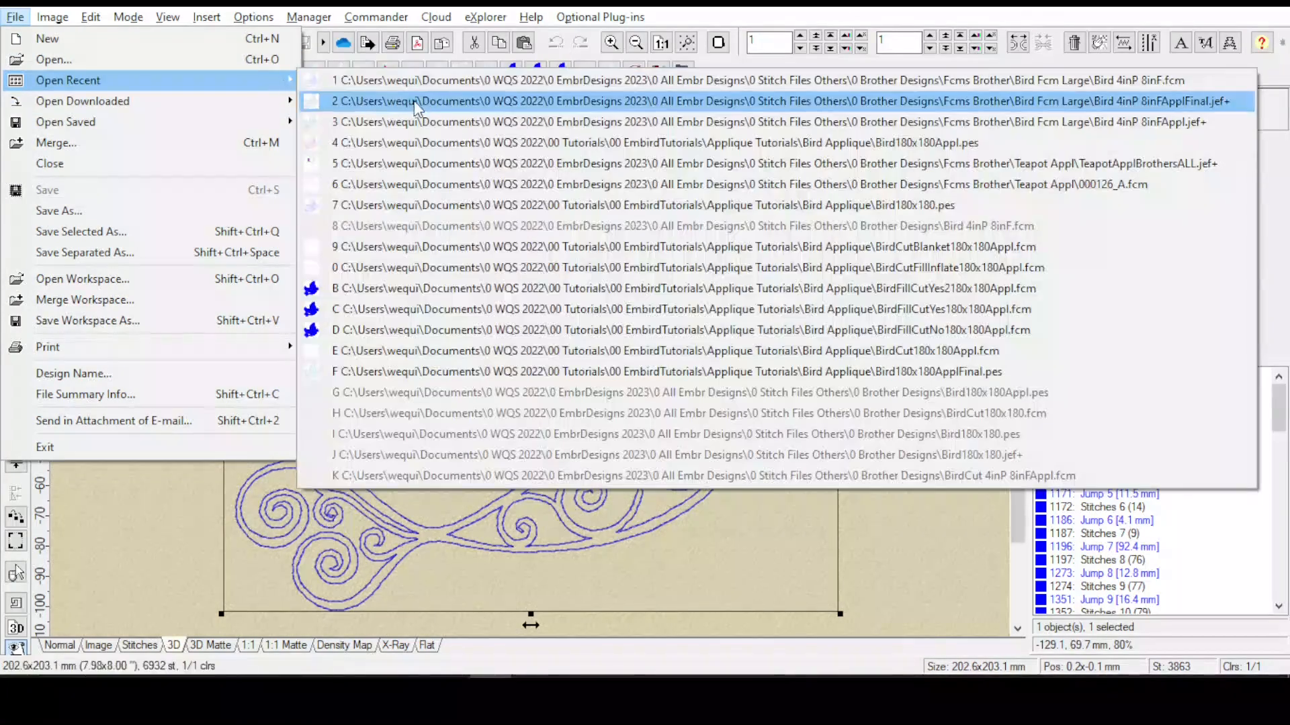
{"action": "left_click", "coordinate": [450, 106]}
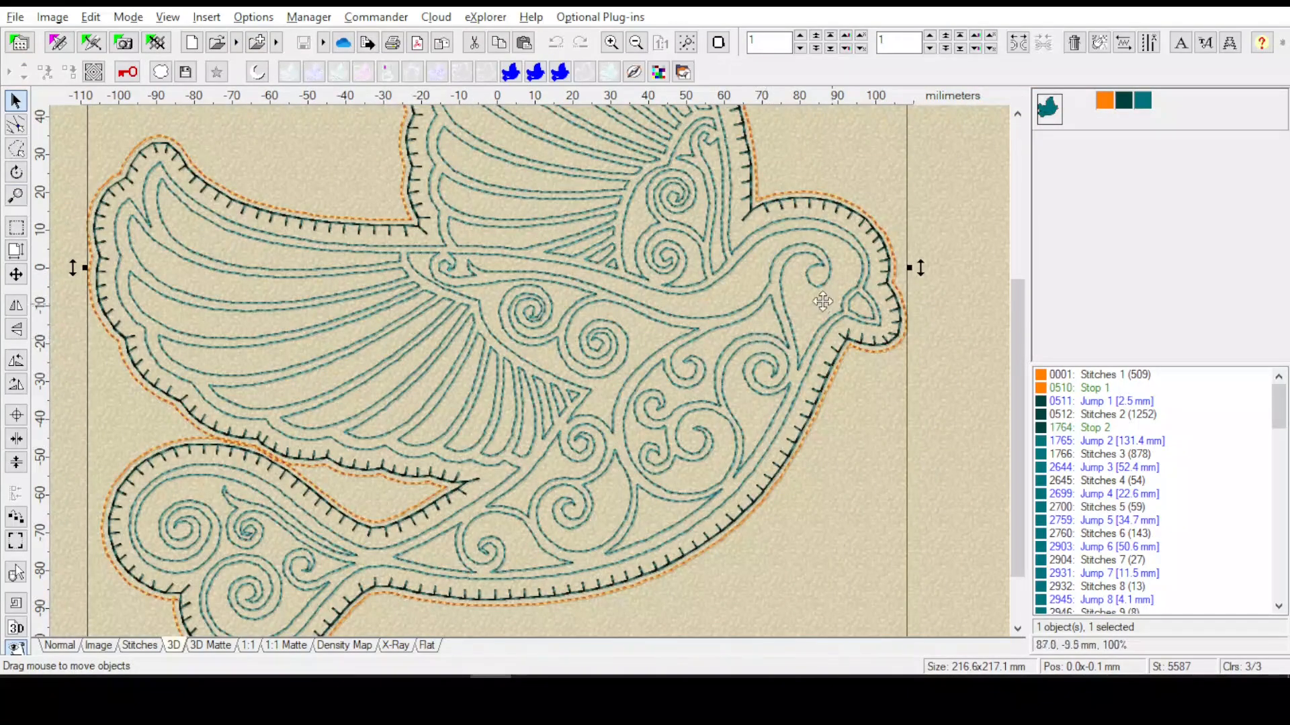
{"action": "left_click", "coordinate": [636, 44]}
{"action": "left_click", "coordinate": [636, 44]}
{"action": "left_click", "coordinate": [636, 44]}
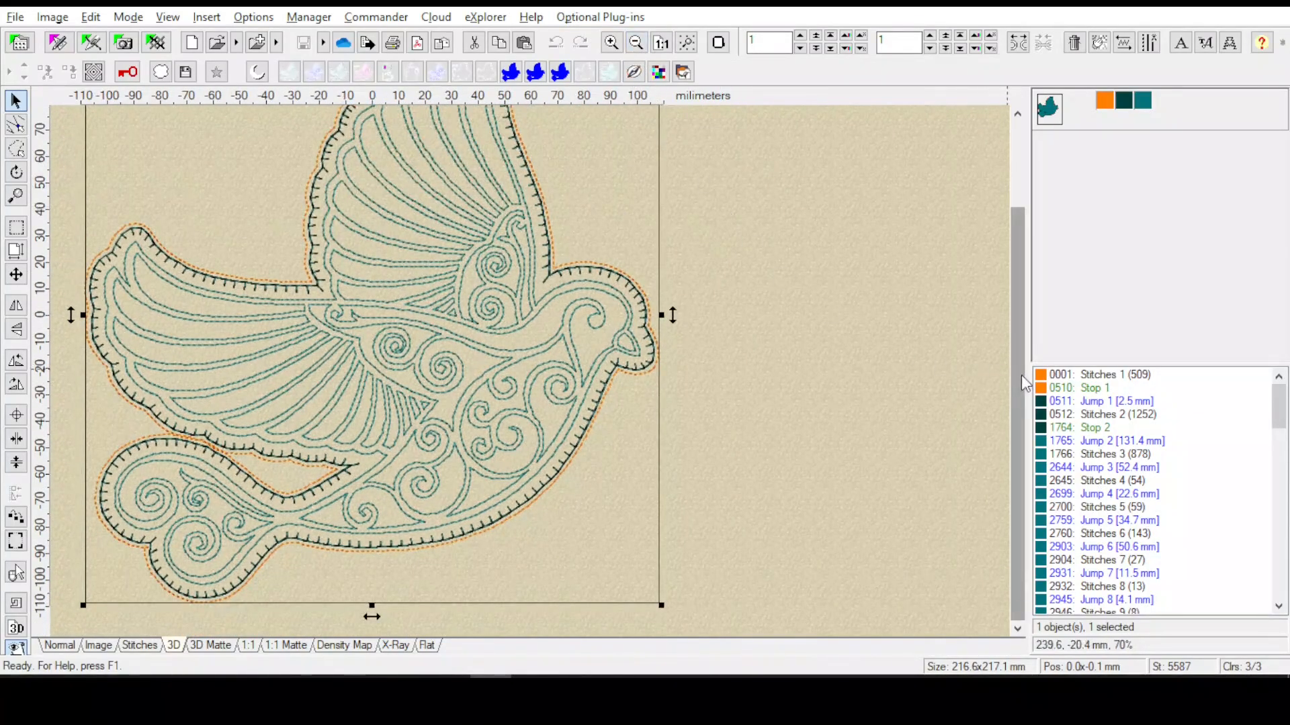
{"action": "left_click_drag", "start_coordinate": [1021, 375], "coordinate": [1014, 299]}
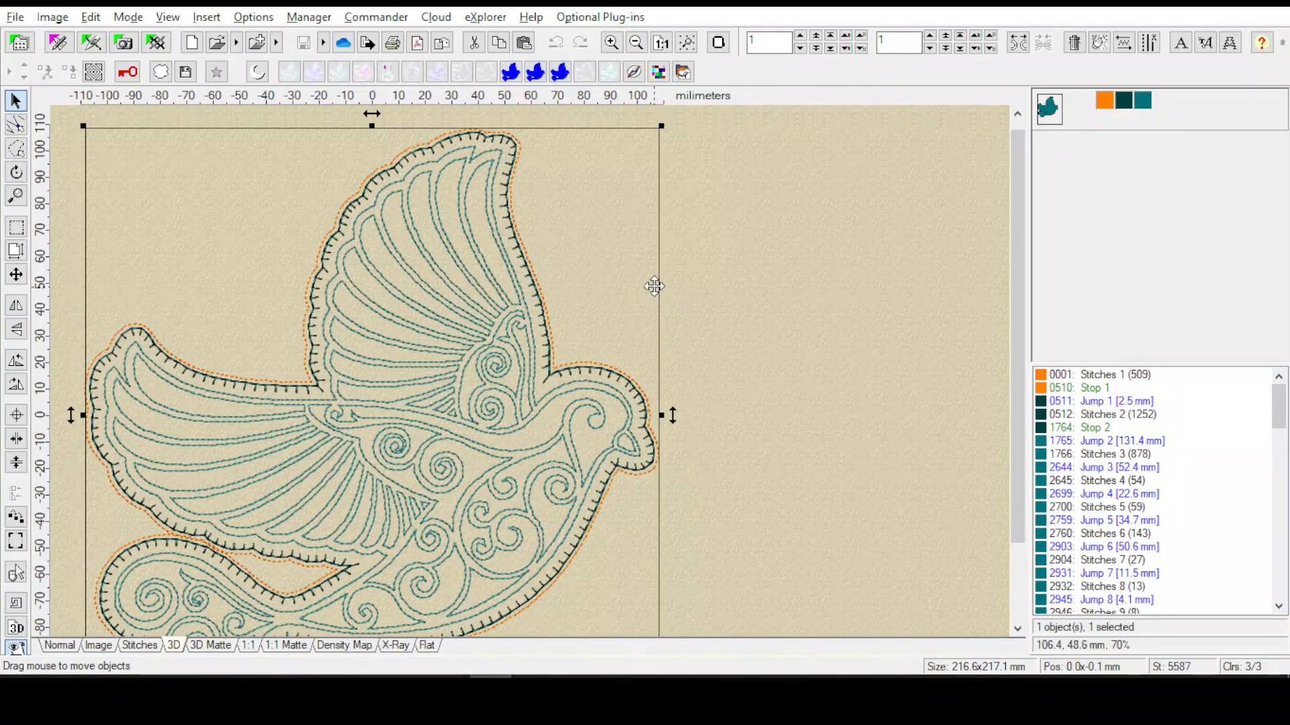
{"action": "left_click_drag", "start_coordinate": [1017, 281], "coordinate": [1017, 334]}
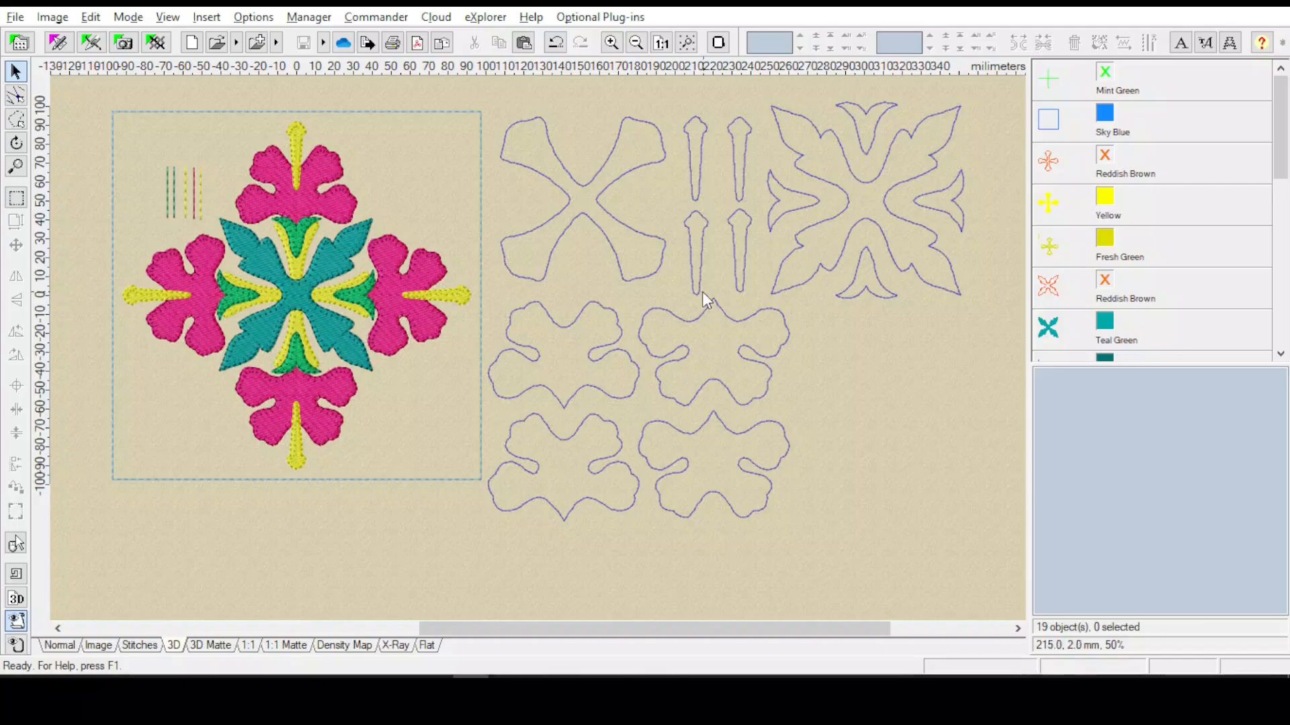
Select the purple cutting-outline object at the end of the flower appliqué design's object list
{"action": "left_click", "coordinate": [16, 18]}
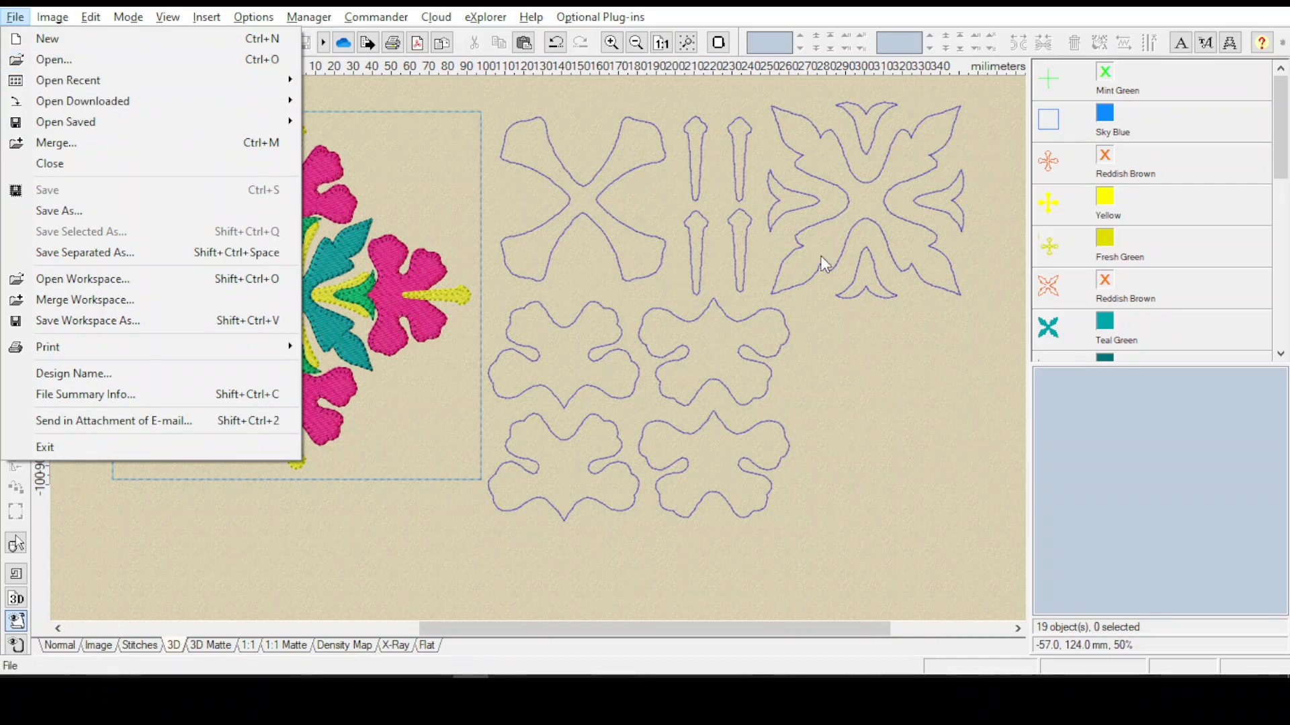
{"action": "left_click", "coordinate": [1285, 180]}
{"action": "left_click_drag", "start_coordinate": [1284, 180], "coordinate": [1276, 340]}
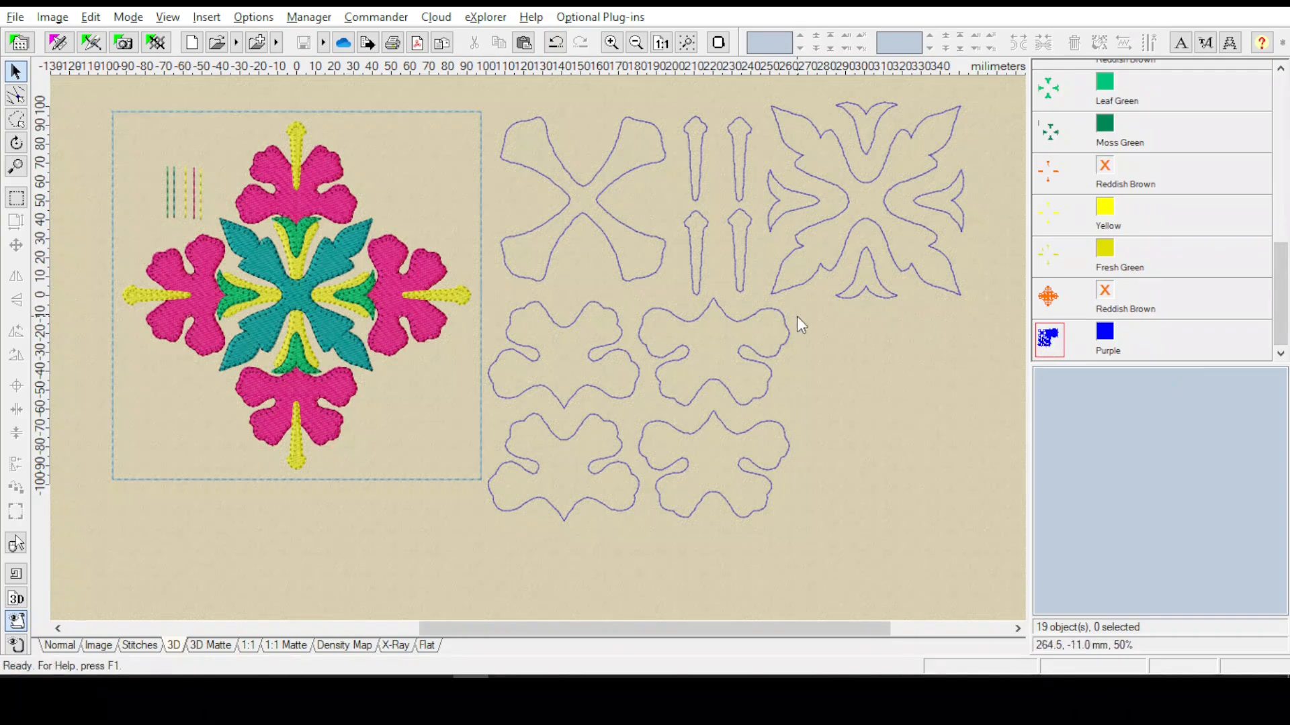
{"action": "left_click", "coordinate": [1050, 343]}
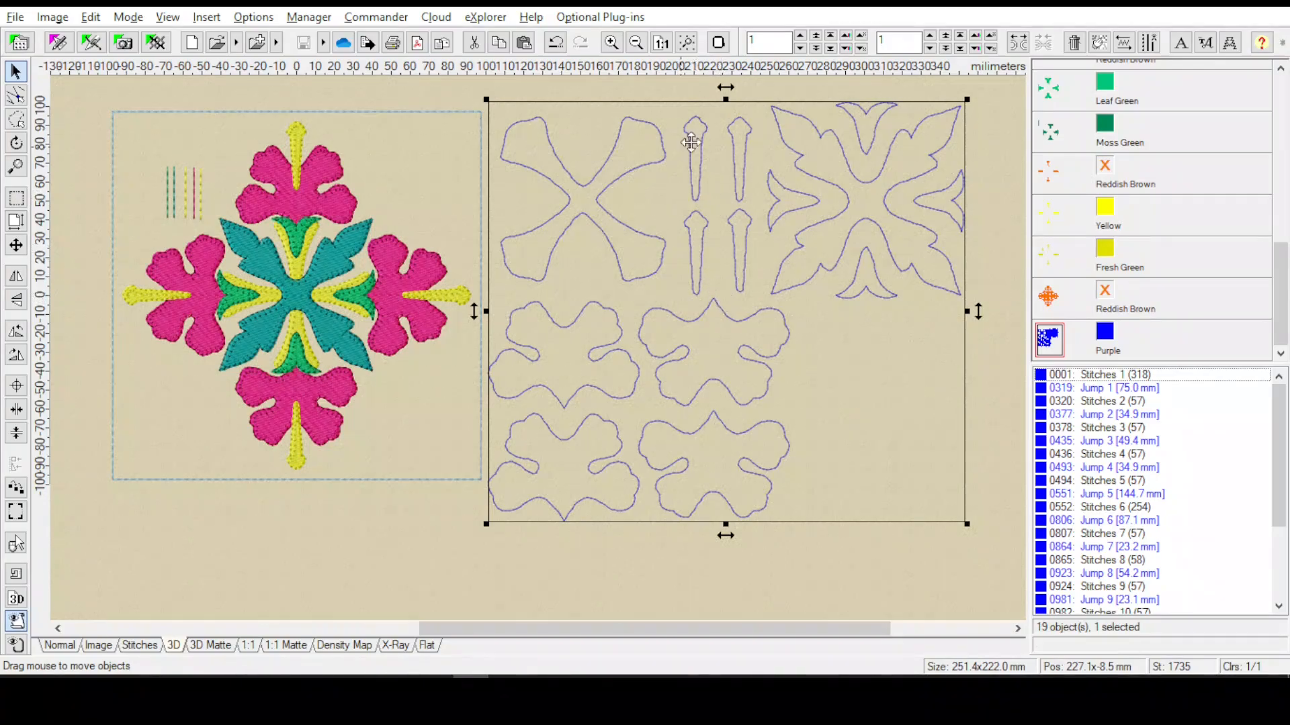
Inspect the purple cutting outlines of the cross-shaped leaf piece, the four stems and the pointed leaf motif up close
{"action": "left_click", "coordinate": [611, 42]}
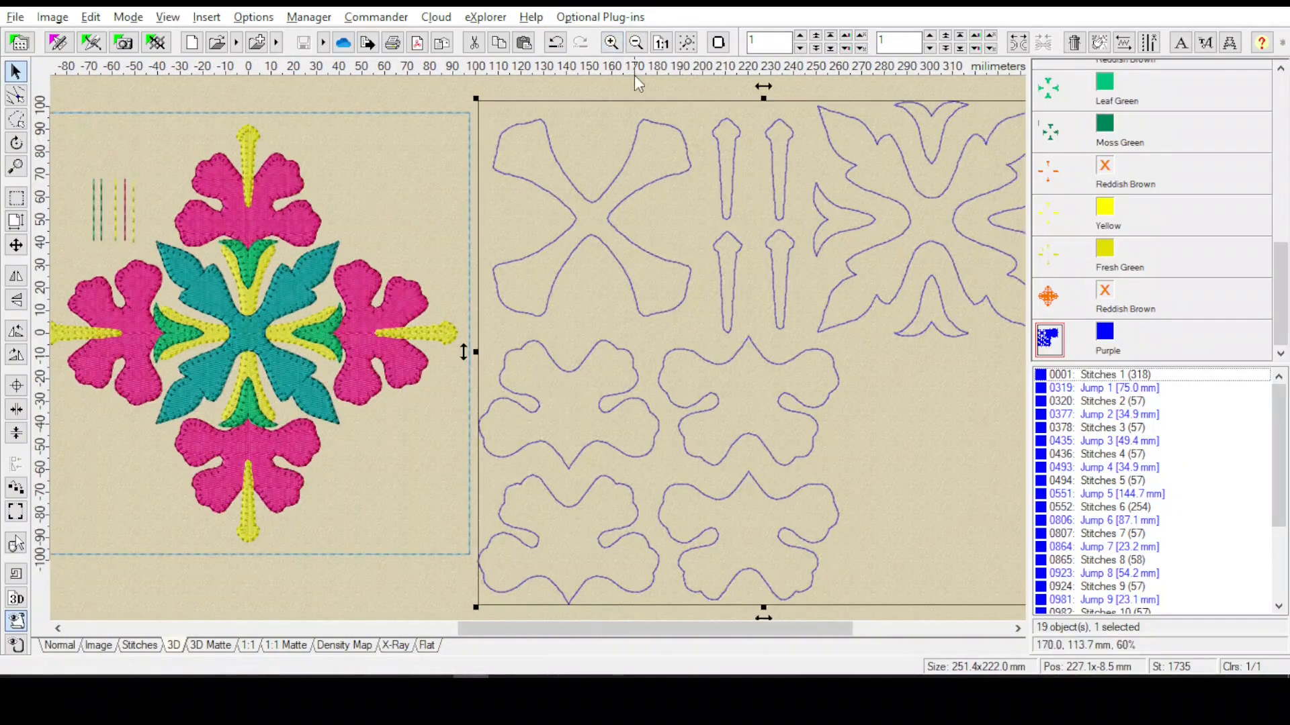
{"action": "left_click", "coordinate": [16, 167]}
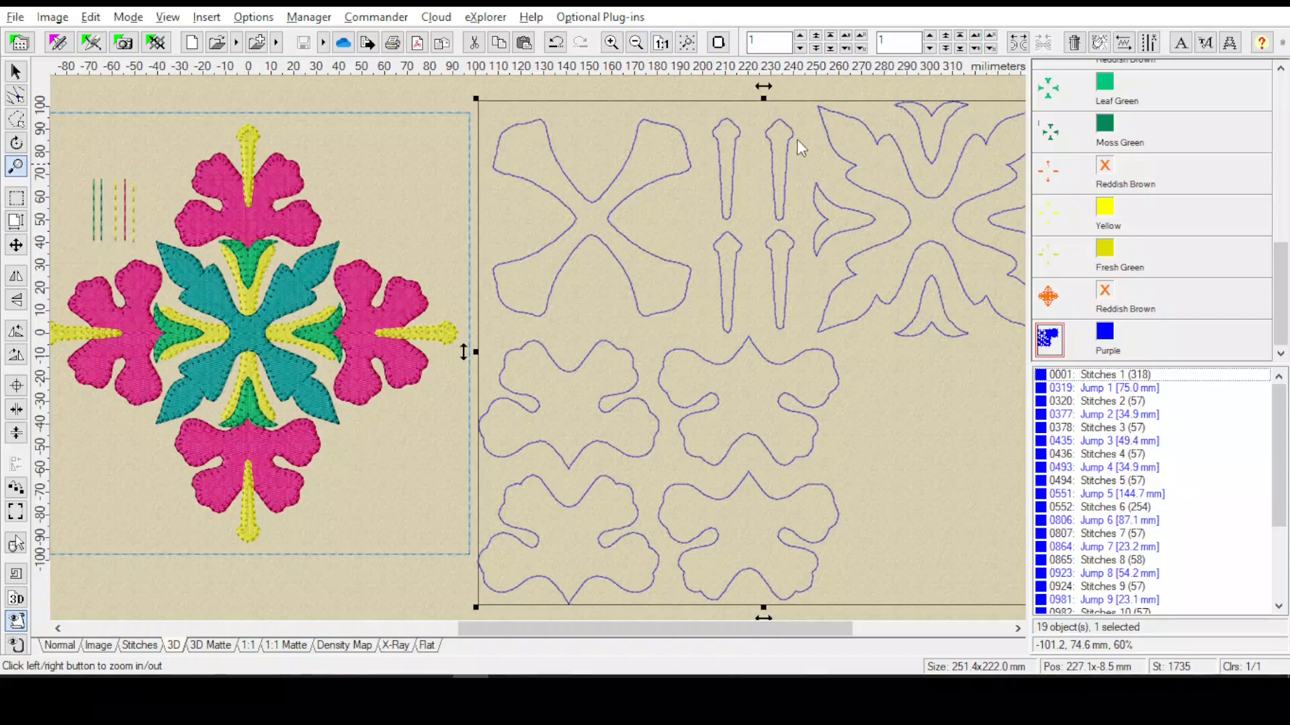
{"action": "left_click", "coordinate": [758, 142]}
{"action": "left_click", "coordinate": [756, 146]}
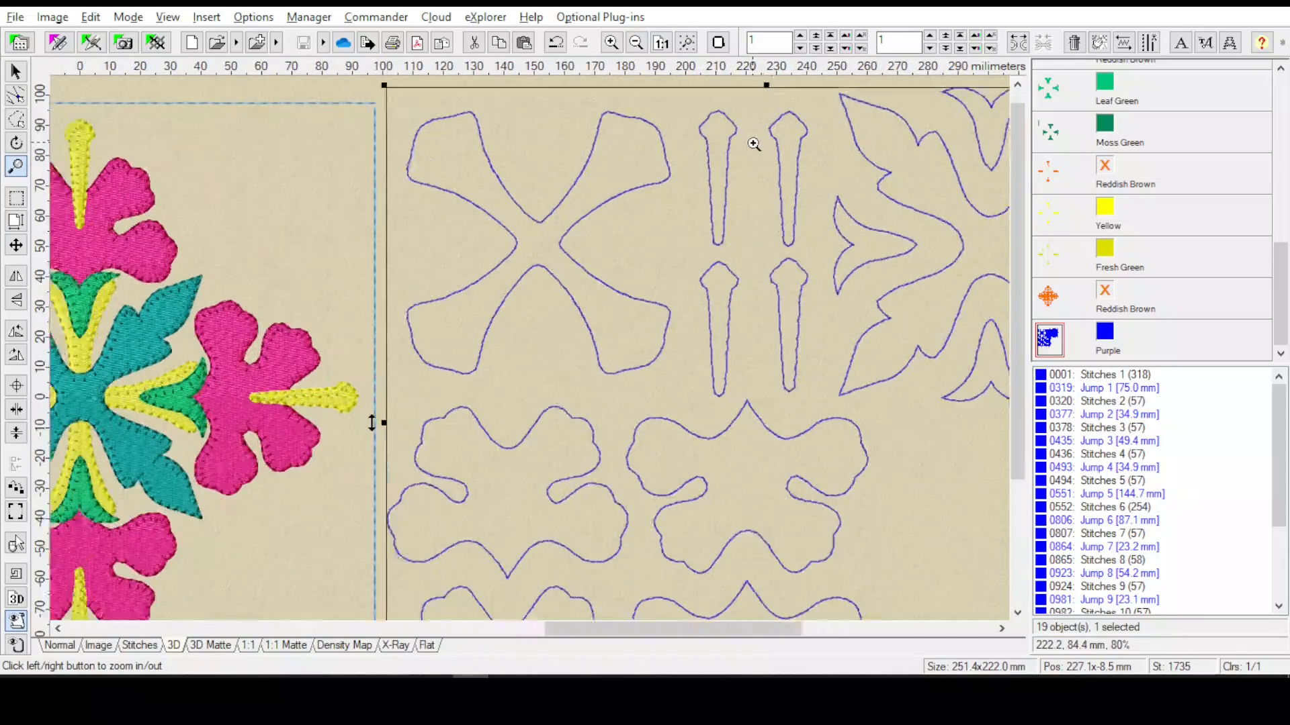
{"action": "left_click", "coordinate": [755, 146]}
{"action": "left_click", "coordinate": [753, 150]}
{"action": "left_click", "coordinate": [757, 144]}
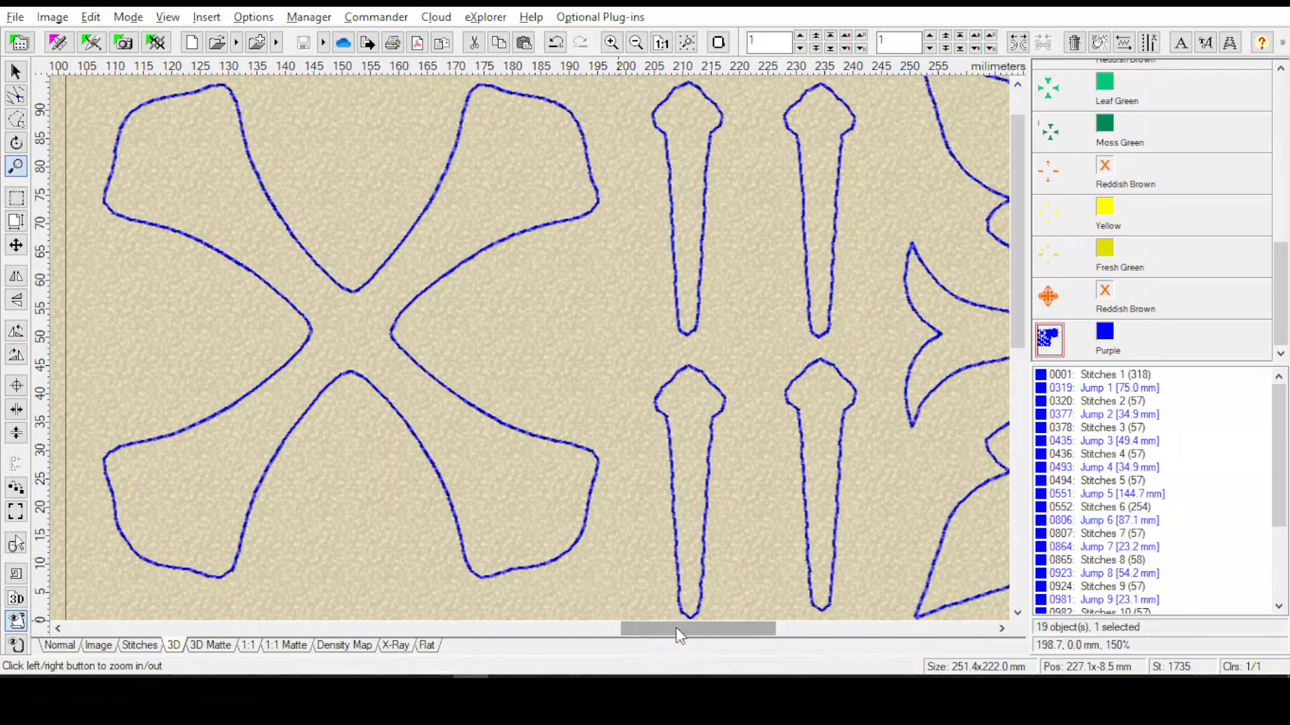
{"action": "left_click_drag", "start_coordinate": [682, 630], "coordinate": [776, 630]}
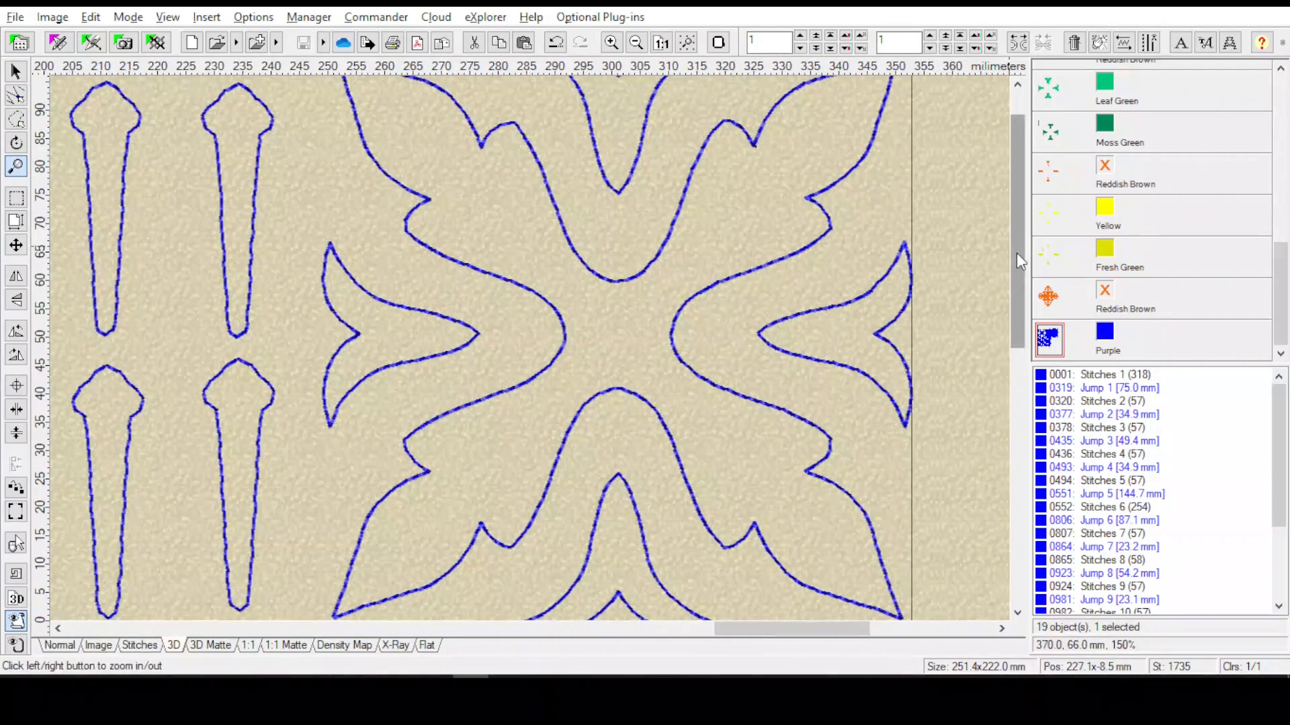
{"action": "left_click_drag", "start_coordinate": [1017, 253], "coordinate": [1022, 228]}
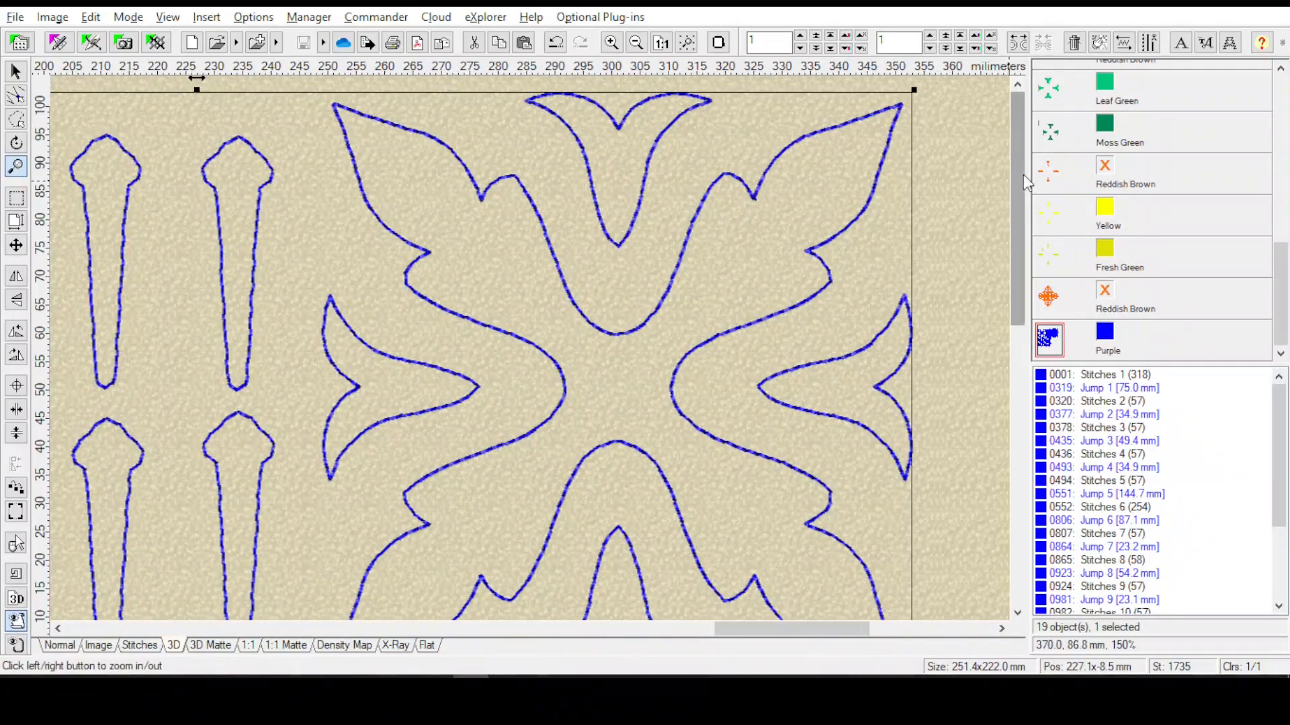
{"action": "left_click_drag", "start_coordinate": [1021, 171], "coordinate": [1021, 180]}
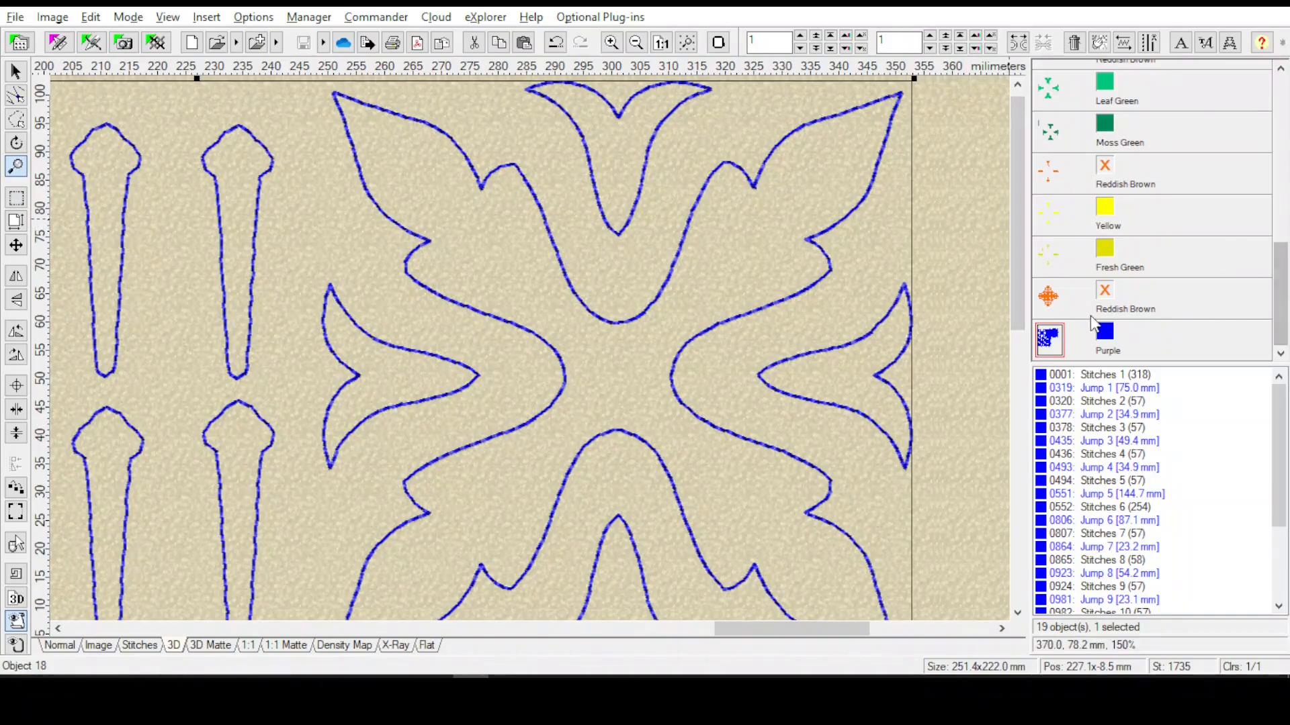
Check the commands offered for the purple outline object, and examine its flower-shaped outlines and overall layout
{"action": "right_click", "coordinate": [1049, 341]}
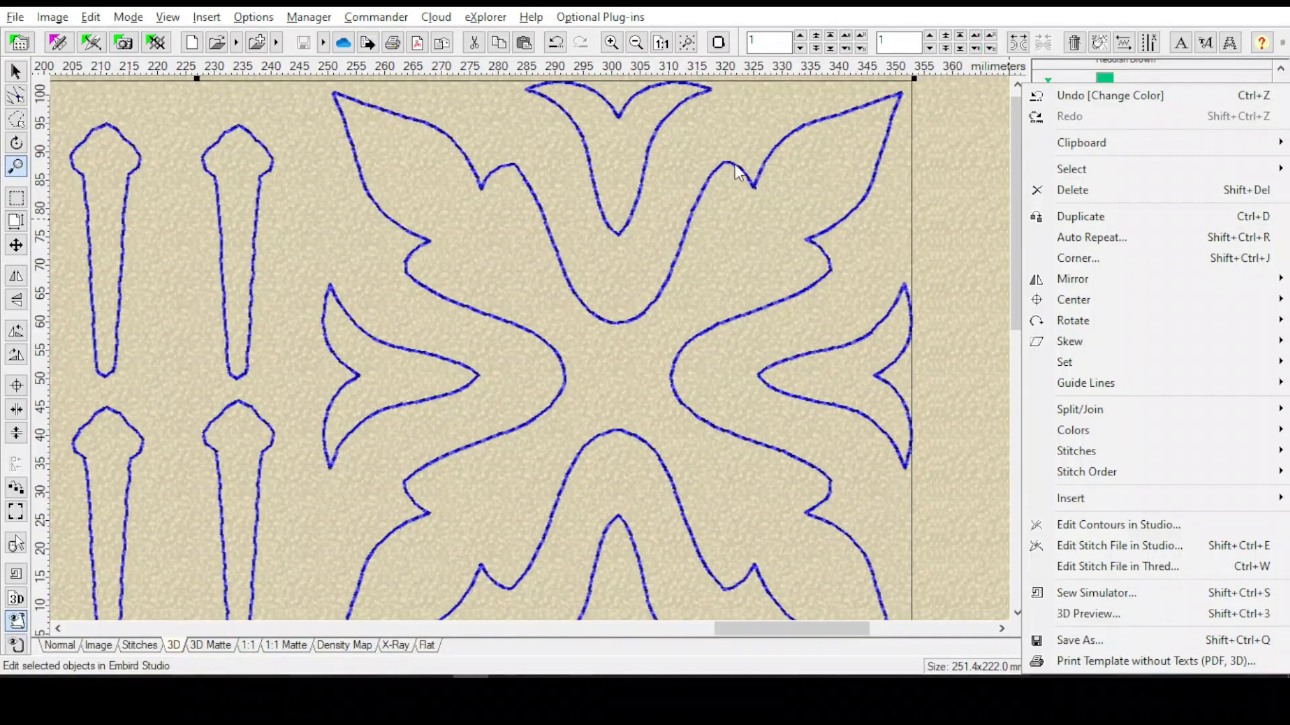
{"action": "left_click_drag", "start_coordinate": [1017, 255], "coordinate": [926, 446]}
{"action": "left_click_drag", "start_coordinate": [804, 632], "coordinate": [725, 622]}
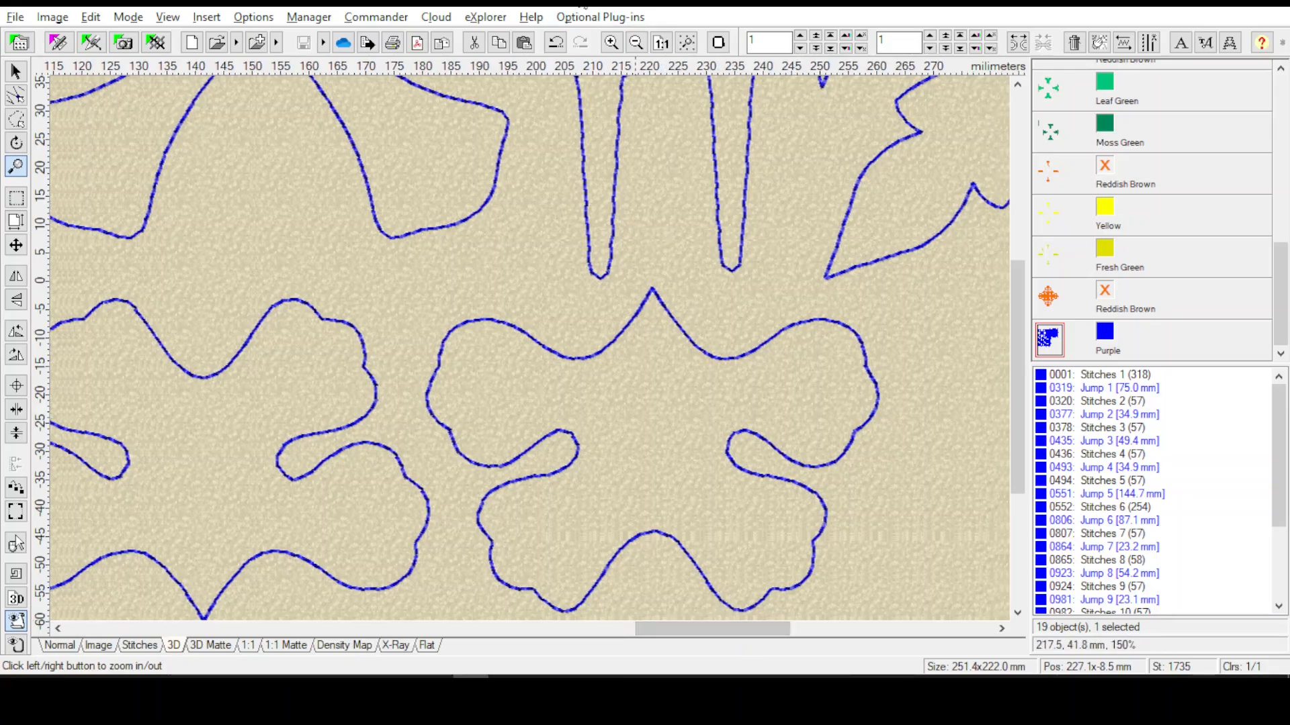
{"action": "left_click", "coordinate": [636, 44]}
{"action": "left_click", "coordinate": [636, 45]}
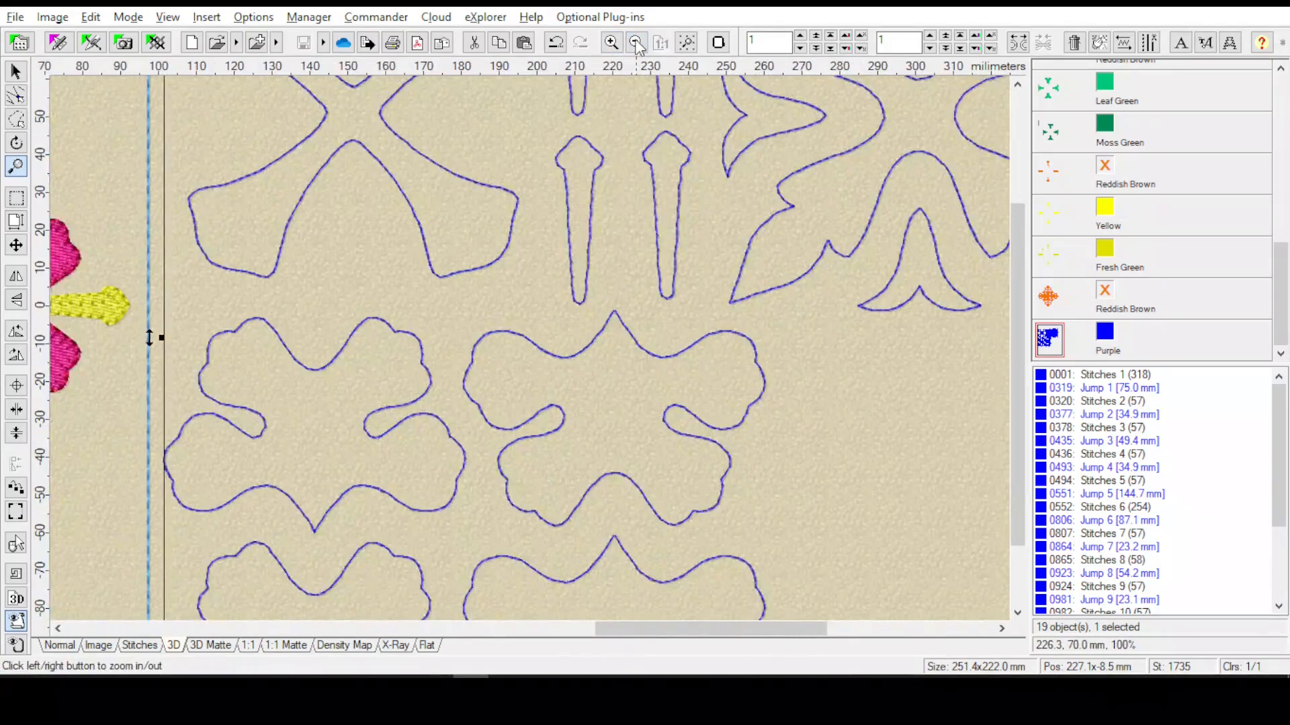
{"action": "left_click", "coordinate": [636, 44]}
{"action": "left_click", "coordinate": [636, 44]}
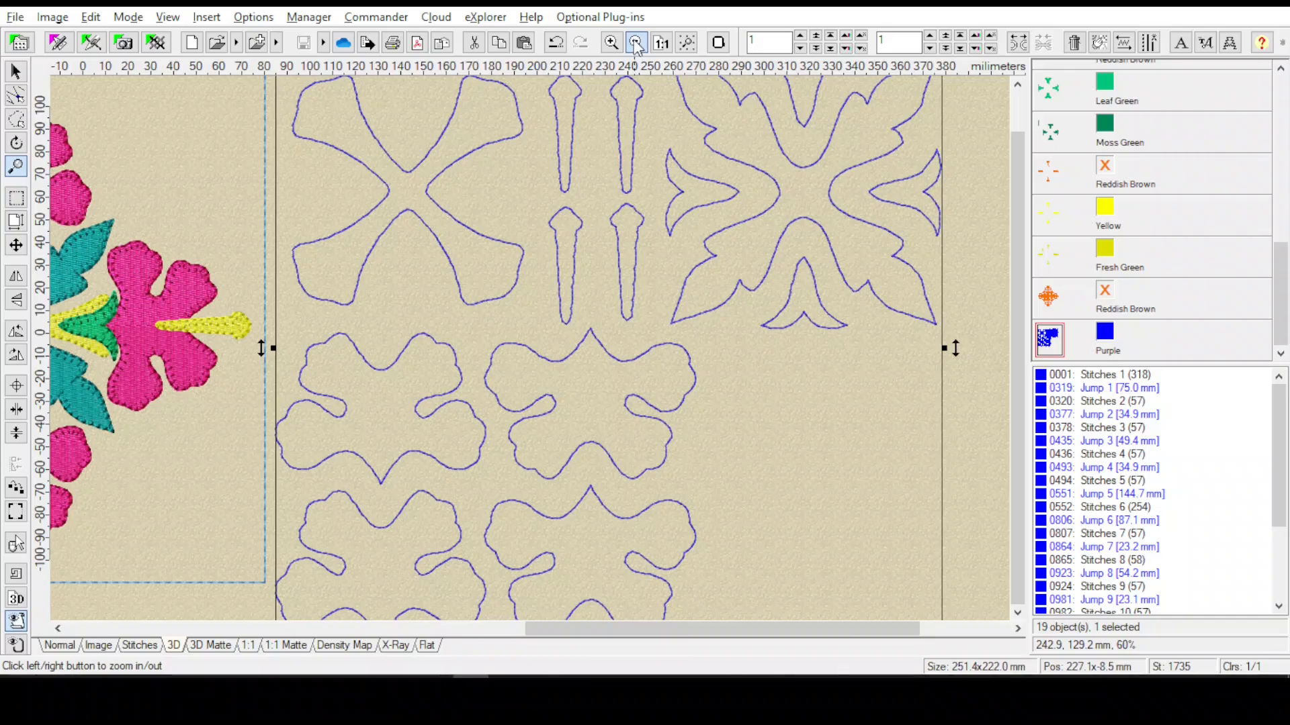
{"action": "left_click", "coordinate": [634, 43]}
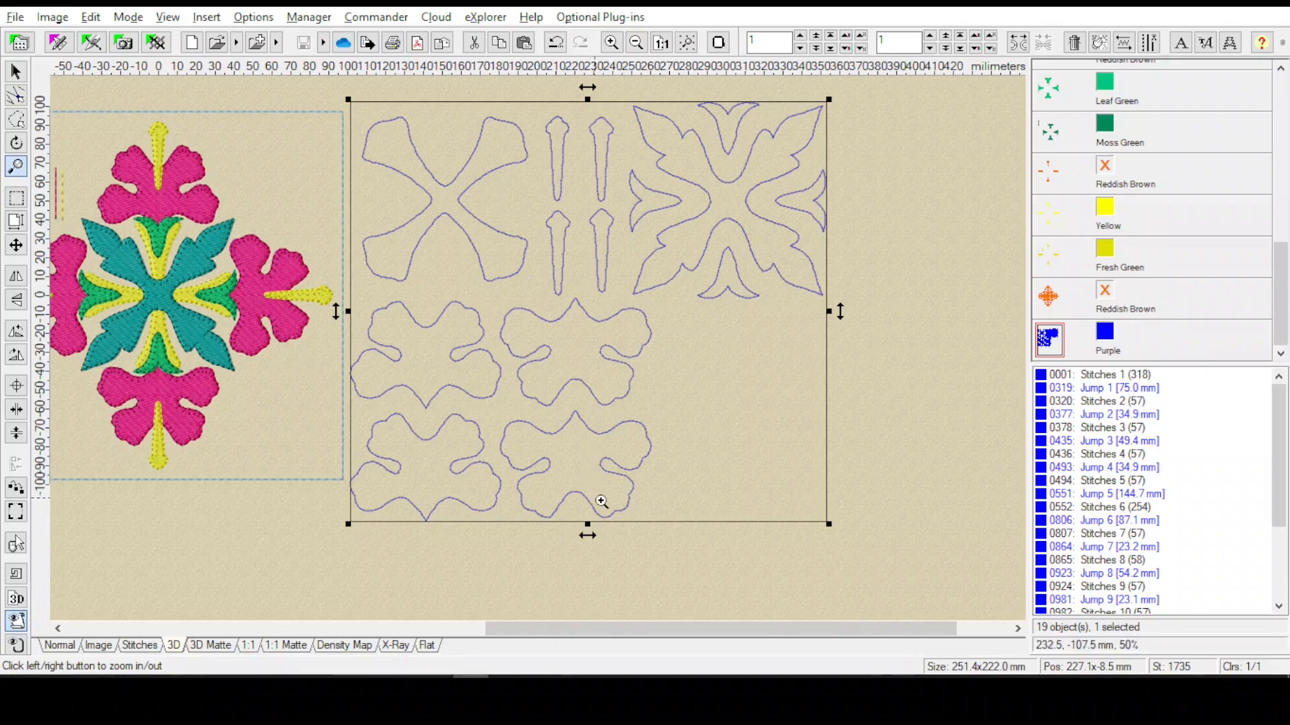
Inspect the stitched centre of the multicoloured flower appliqué beside the cutting outlines
{"action": "left_click_drag", "start_coordinate": [610, 639], "coordinate": [543, 628]}
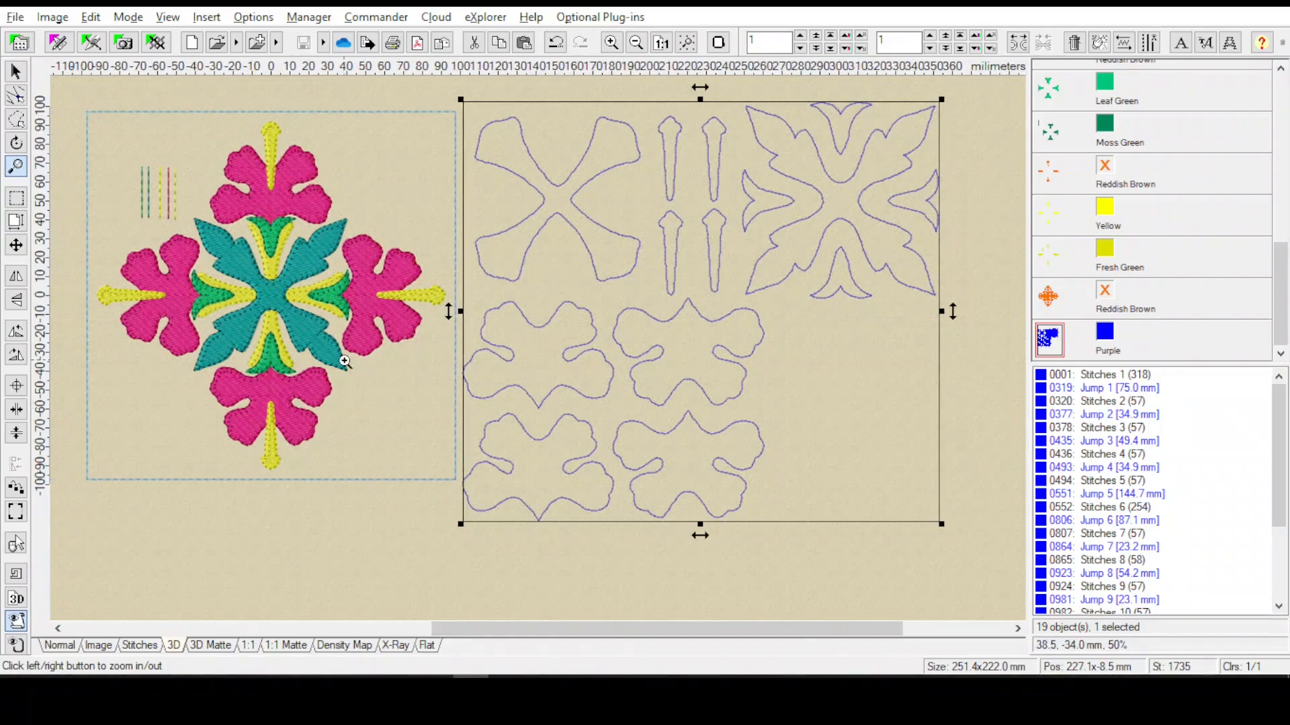
{"action": "left_click", "coordinate": [240, 281]}
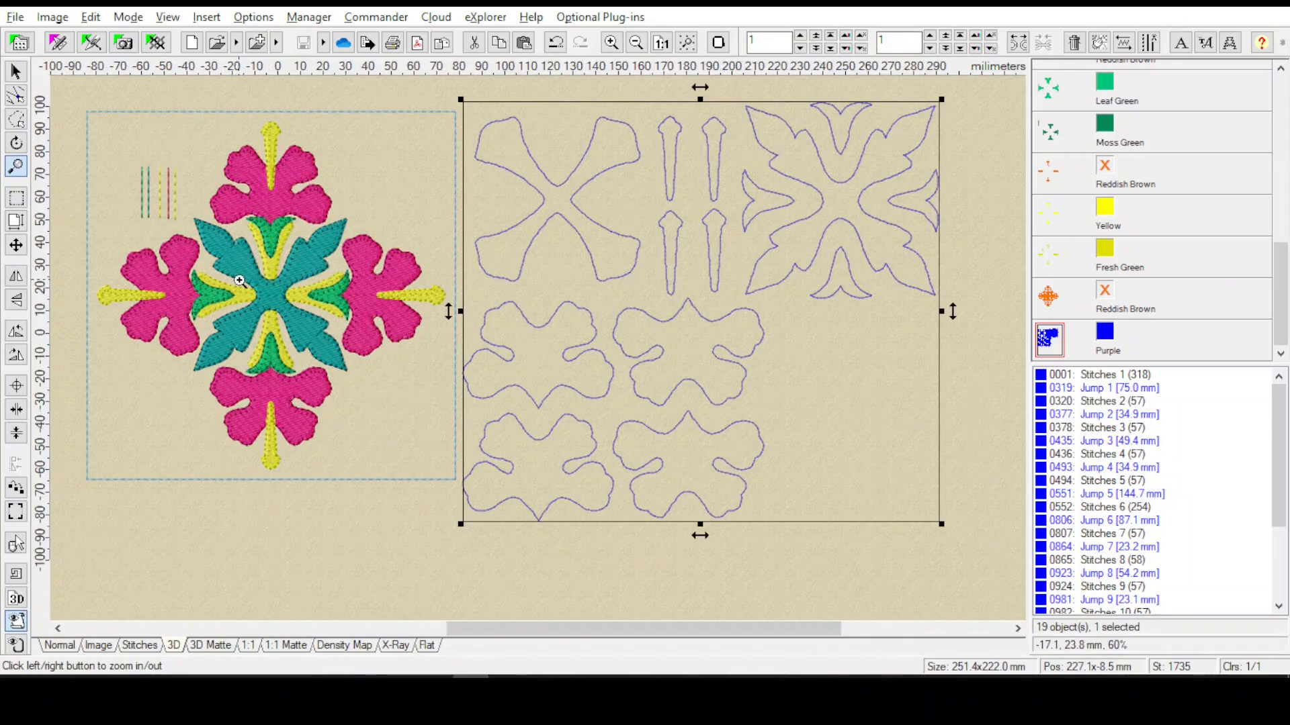
{"action": "left_click", "coordinate": [240, 281]}
{"action": "left_click", "coordinate": [240, 300]}
{"action": "left_click", "coordinate": [239, 306]}
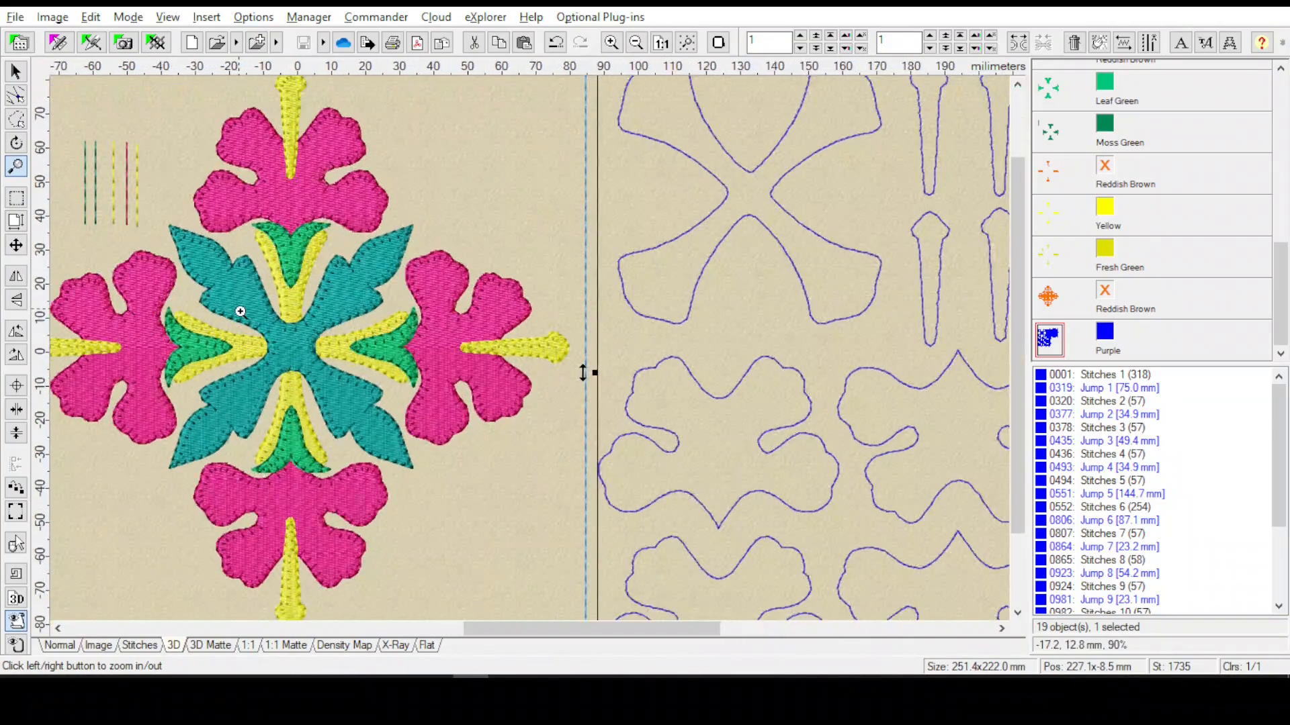
{"action": "left_click", "coordinate": [240, 311]}
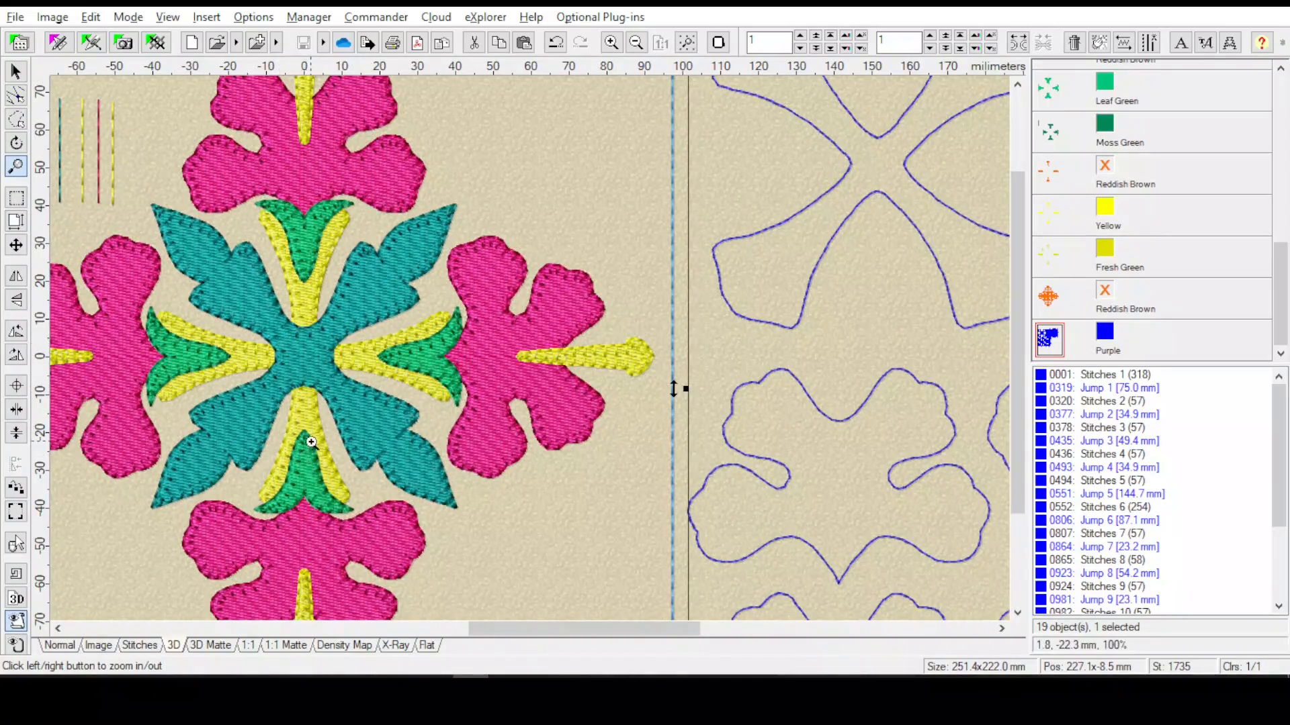
Inspect the edge stitching of the teal centre piece and the neighbouring yellow-and-green motif up close
{"action": "left_click", "coordinate": [291, 348]}
{"action": "left_click", "coordinate": [290, 348]}
{"action": "left_click", "coordinate": [293, 351]}
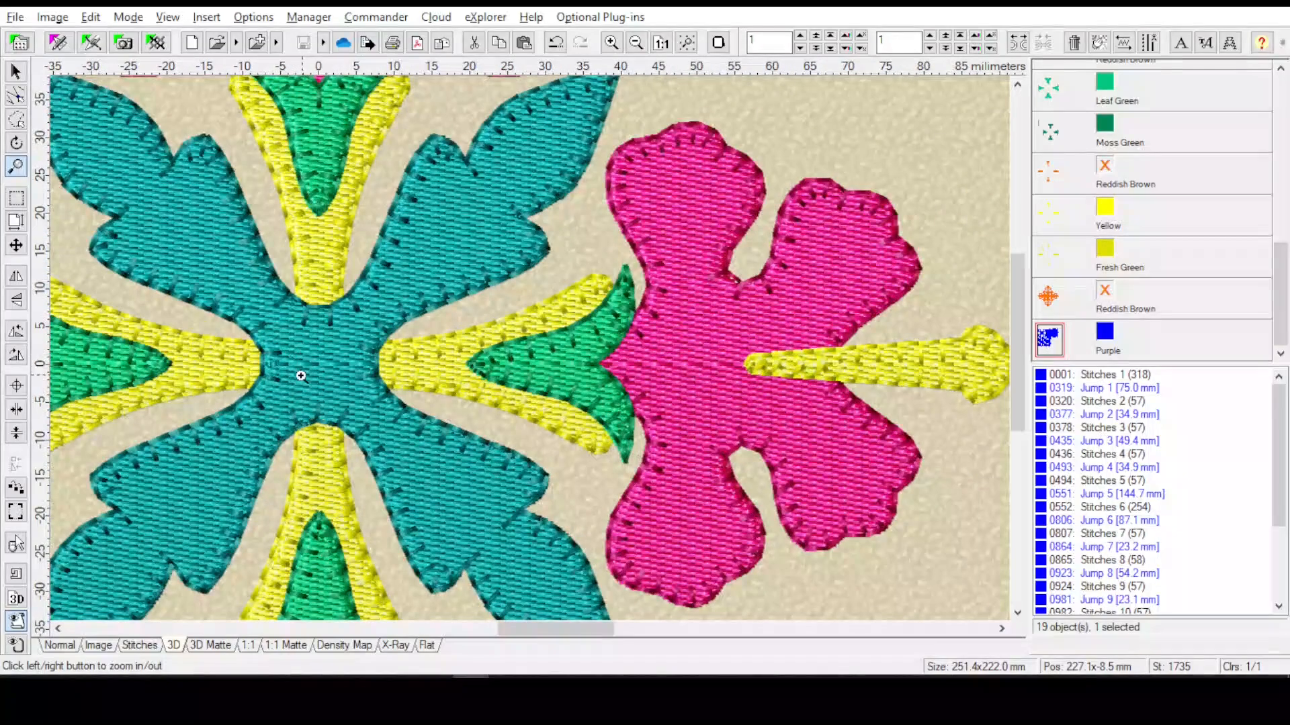
{"action": "left_click", "coordinate": [308, 328]}
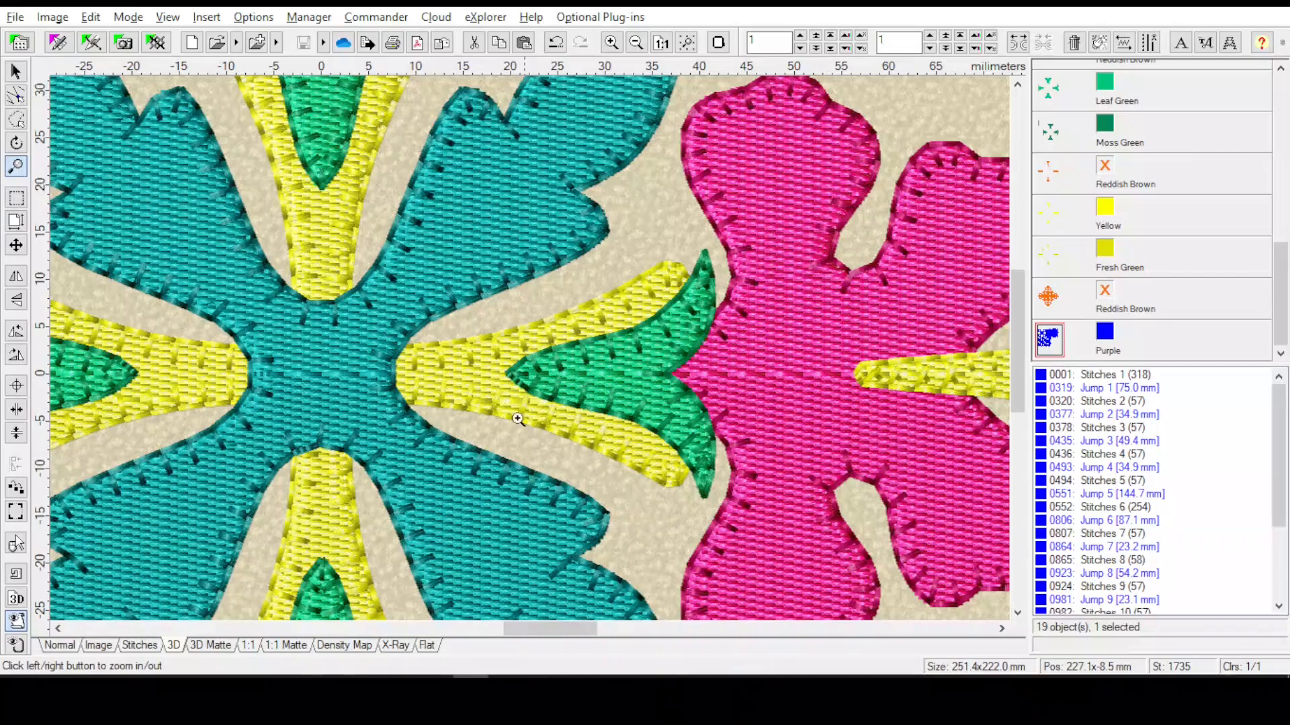
{"action": "left_click", "coordinate": [526, 369]}
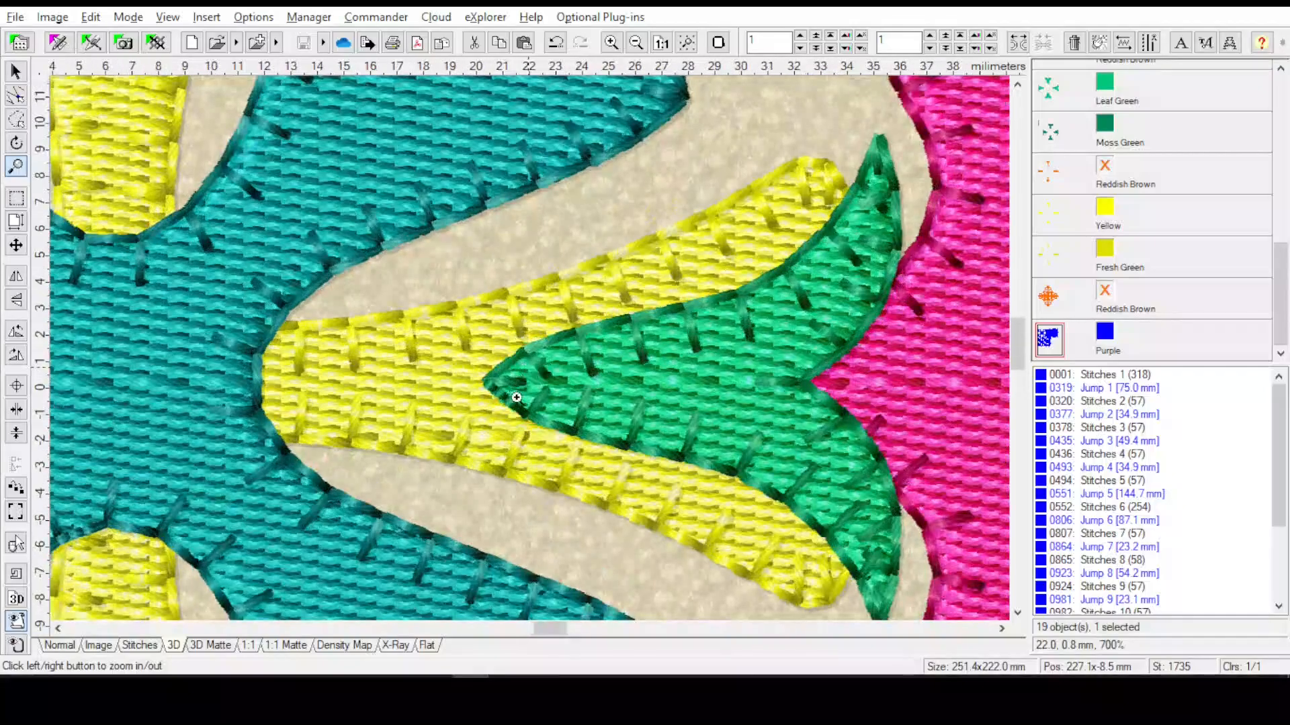
{"action": "left_click", "coordinate": [518, 398]}
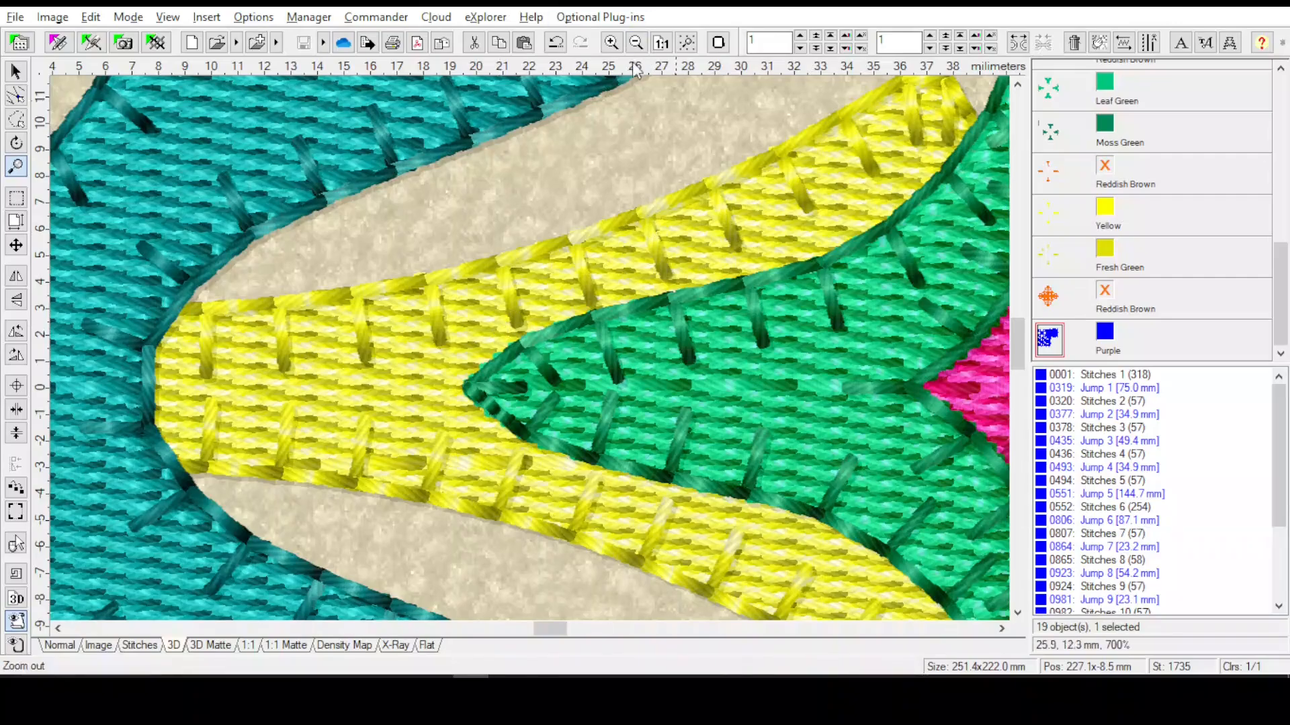
Examine the overall layout of the stitched flower design together with its cutting outlines
{"action": "left_click", "coordinate": [636, 44]}
{"action": "left_click", "coordinate": [635, 44]}
{"action": "left_click", "coordinate": [635, 43]}
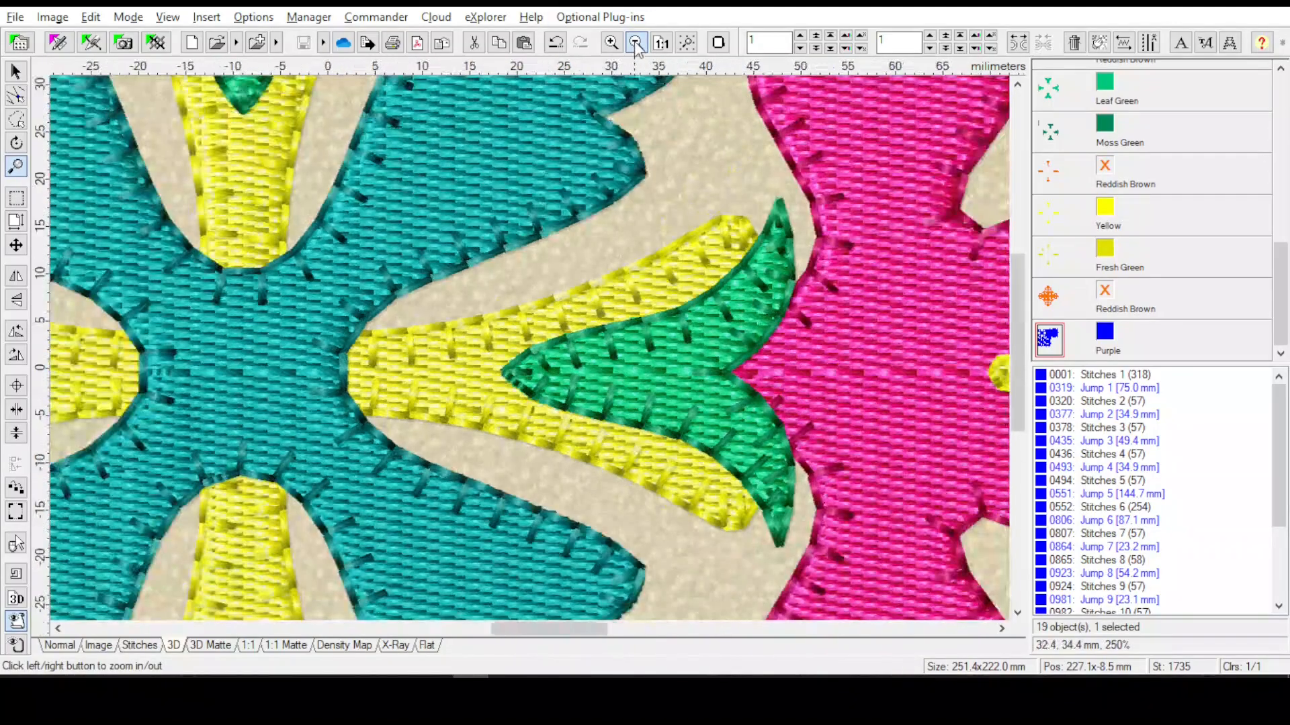
{"action": "left_click", "coordinate": [635, 44]}
{"action": "left_click", "coordinate": [636, 44]}
{"action": "left_click", "coordinate": [635, 44]}
{"action": "left_click", "coordinate": [635, 44]}
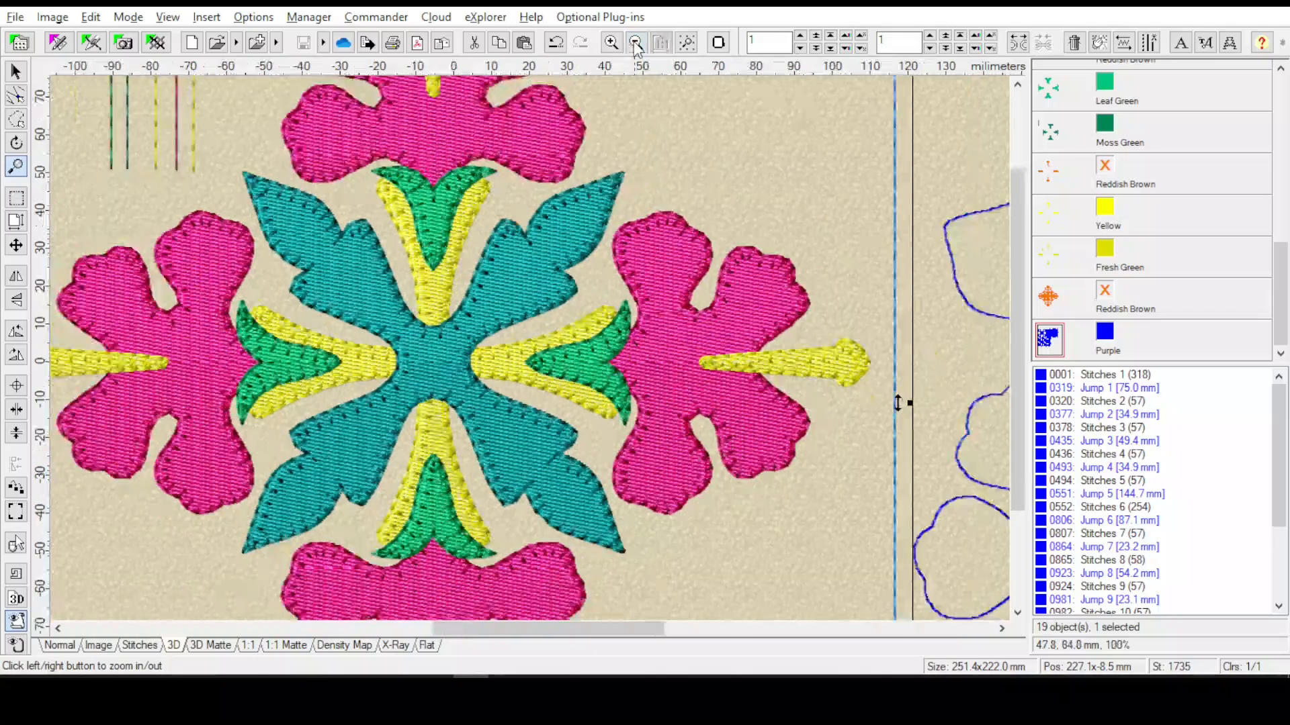
{"action": "left_click", "coordinate": [636, 46]}
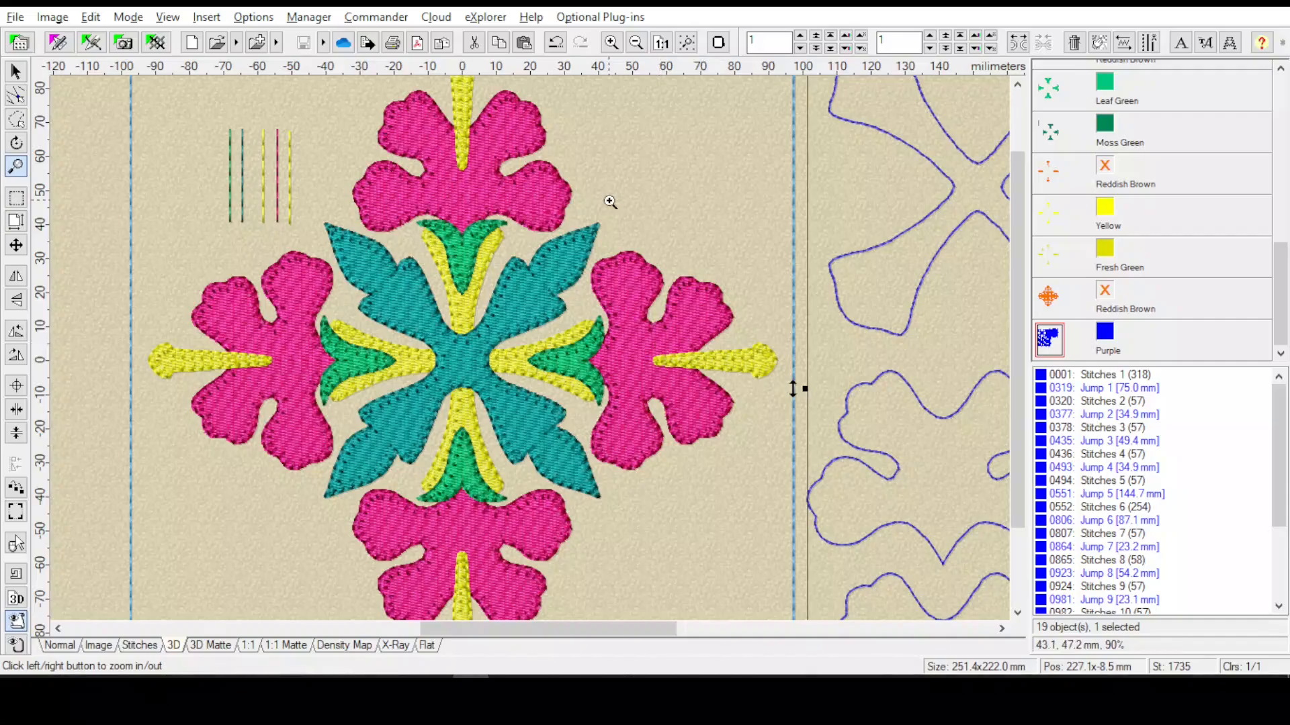
{"action": "left_click", "coordinate": [636, 44]}
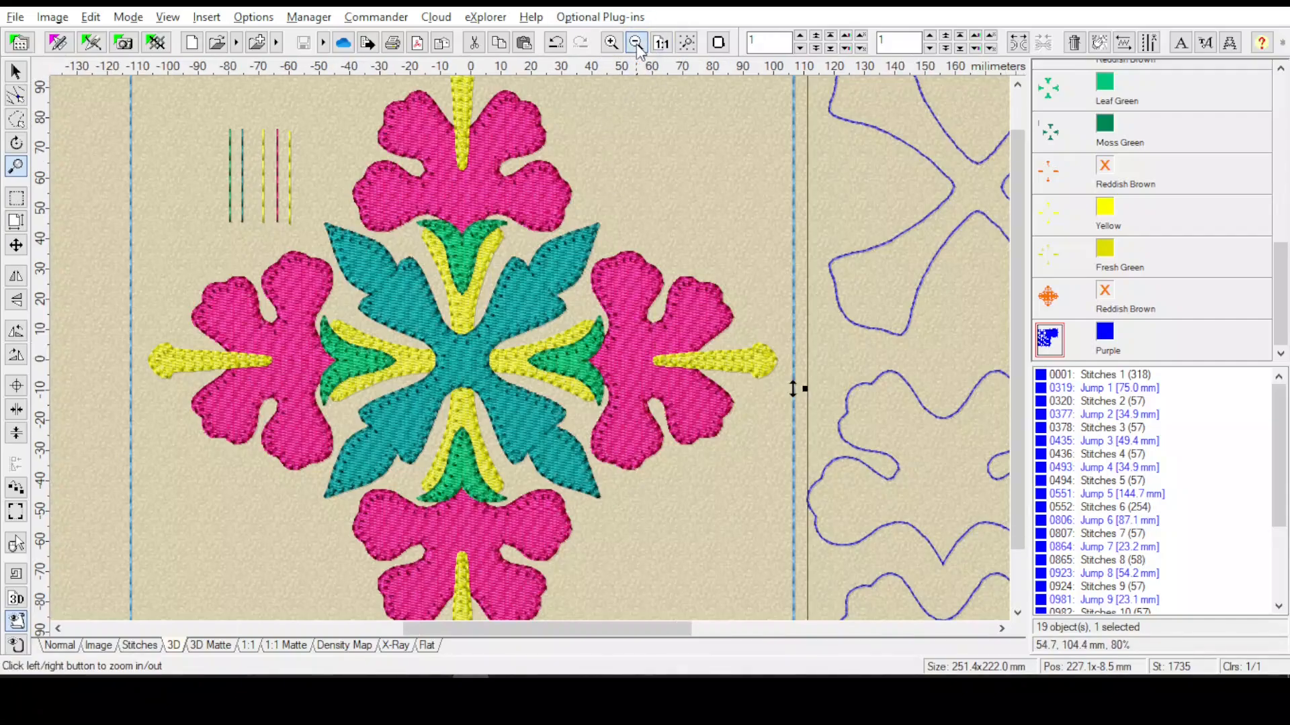
{"action": "left_click", "coordinate": [636, 45]}
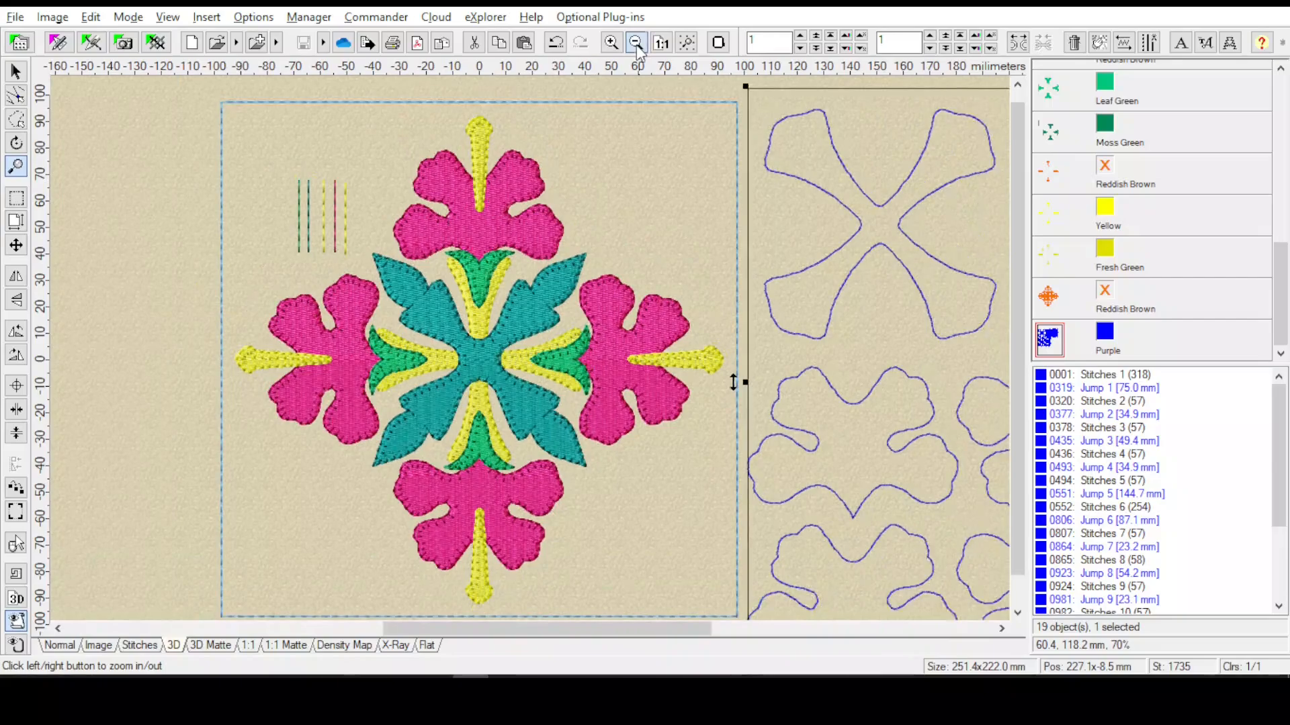
{"action": "left_click", "coordinate": [637, 45]}
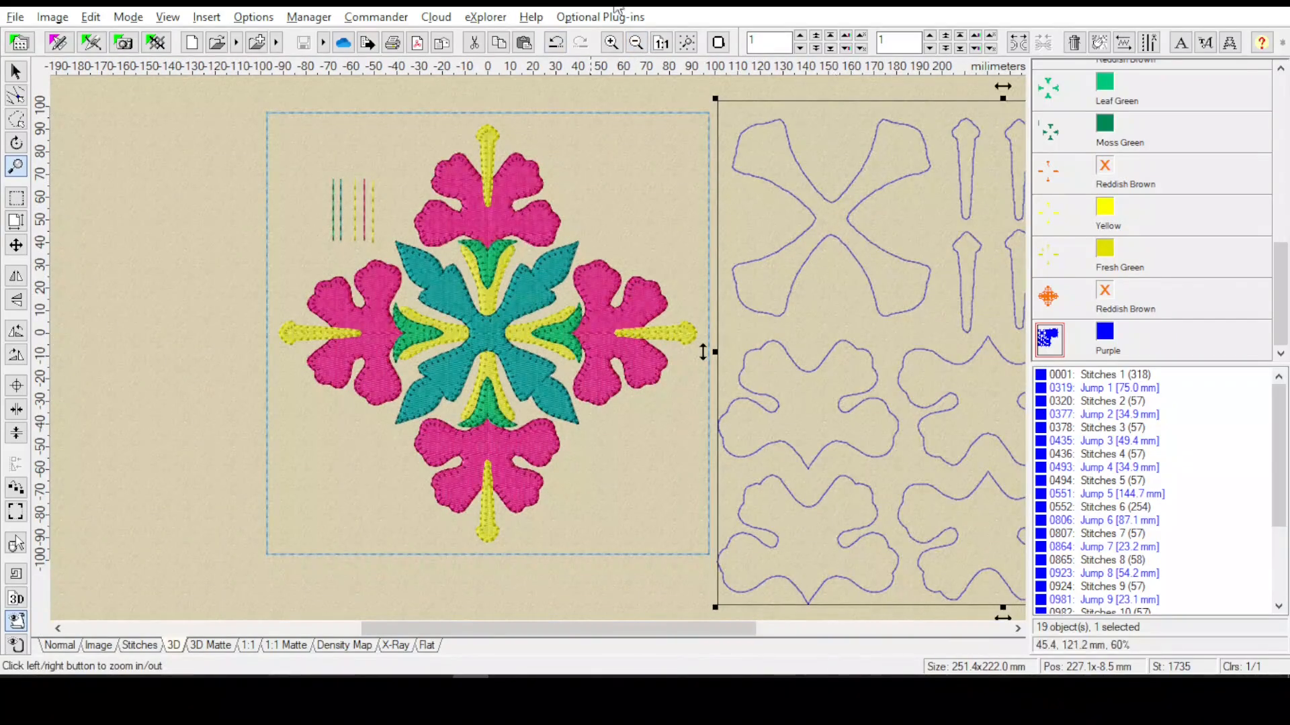
{"action": "left_click", "coordinate": [687, 43]}
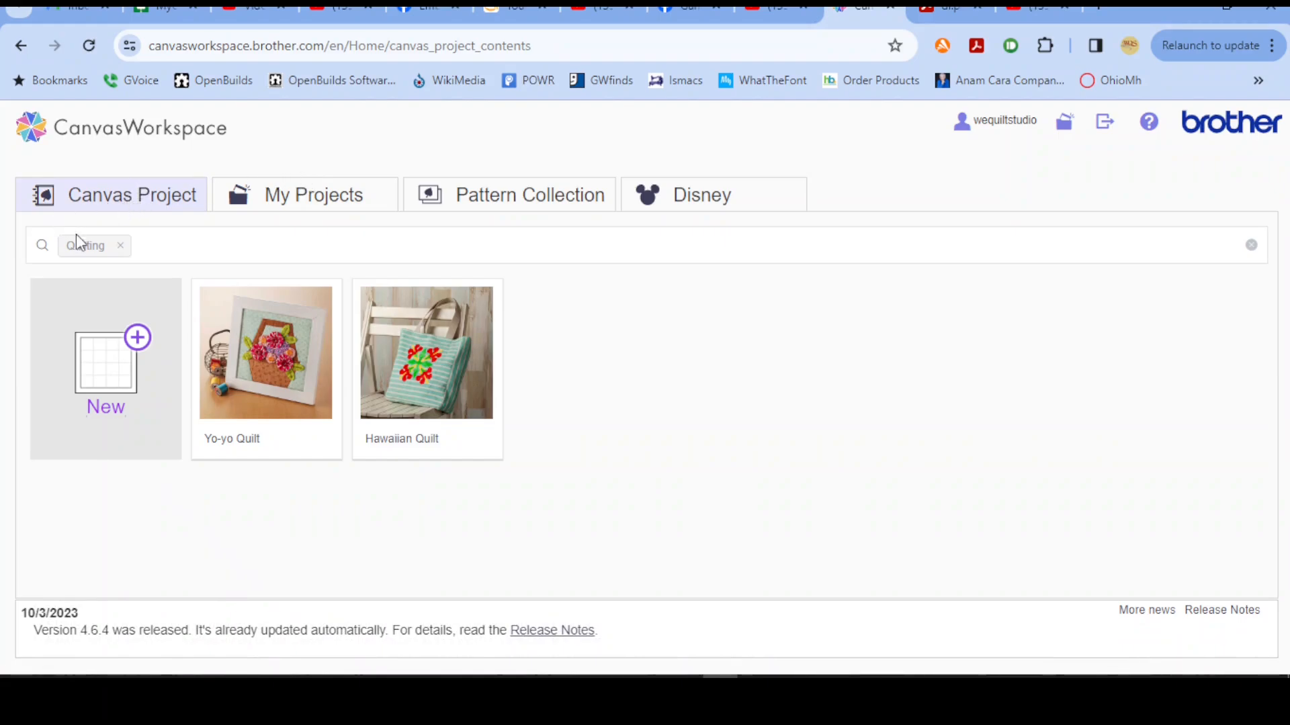
Switch to CanvasWorkspace in the browser and add the Applique tag to the Quilting filter for Canvas projects
{"action": "left_click", "coordinate": [154, 244]}
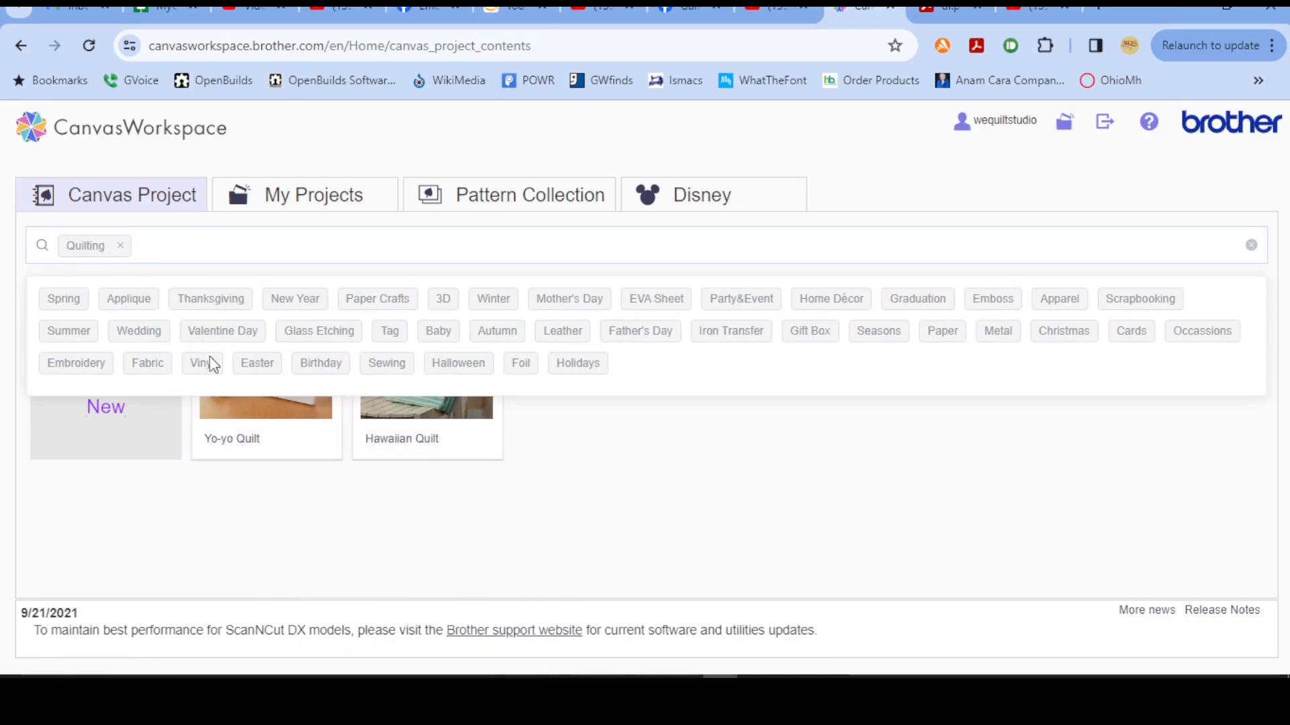
{"action": "left_click", "coordinate": [567, 495]}
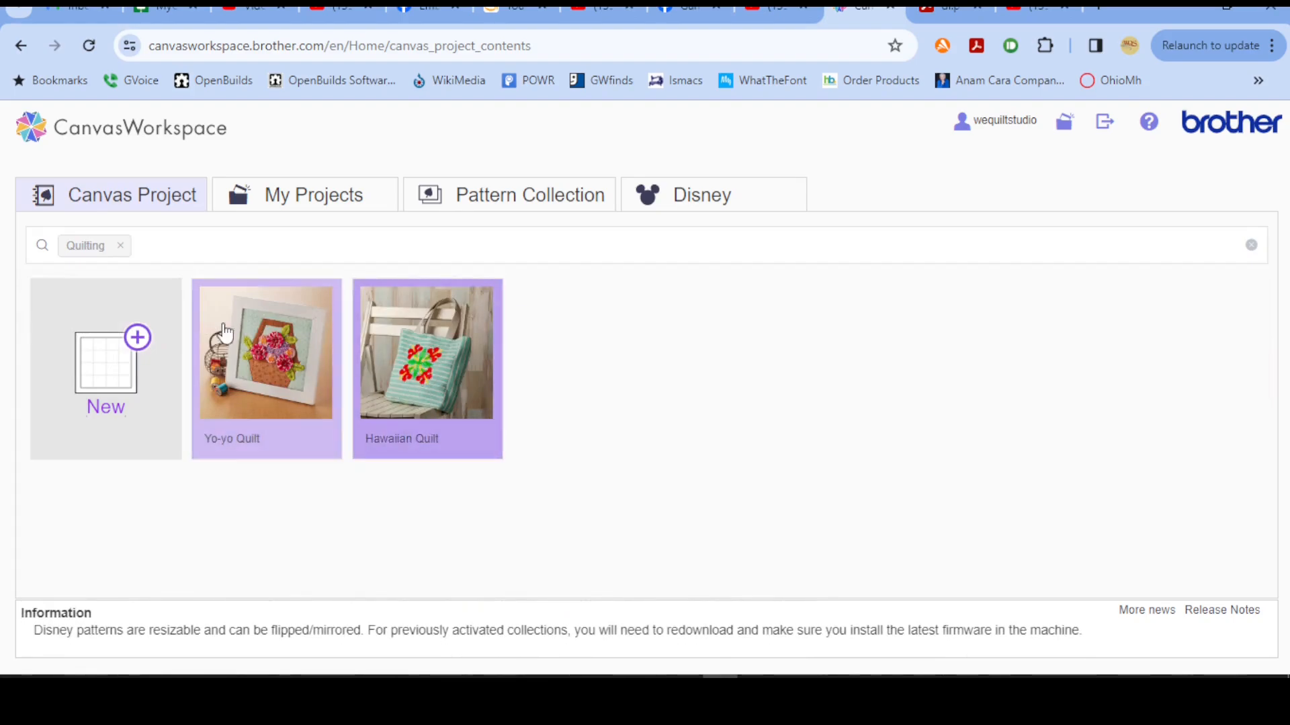
{"action": "left_click", "coordinate": [168, 245]}
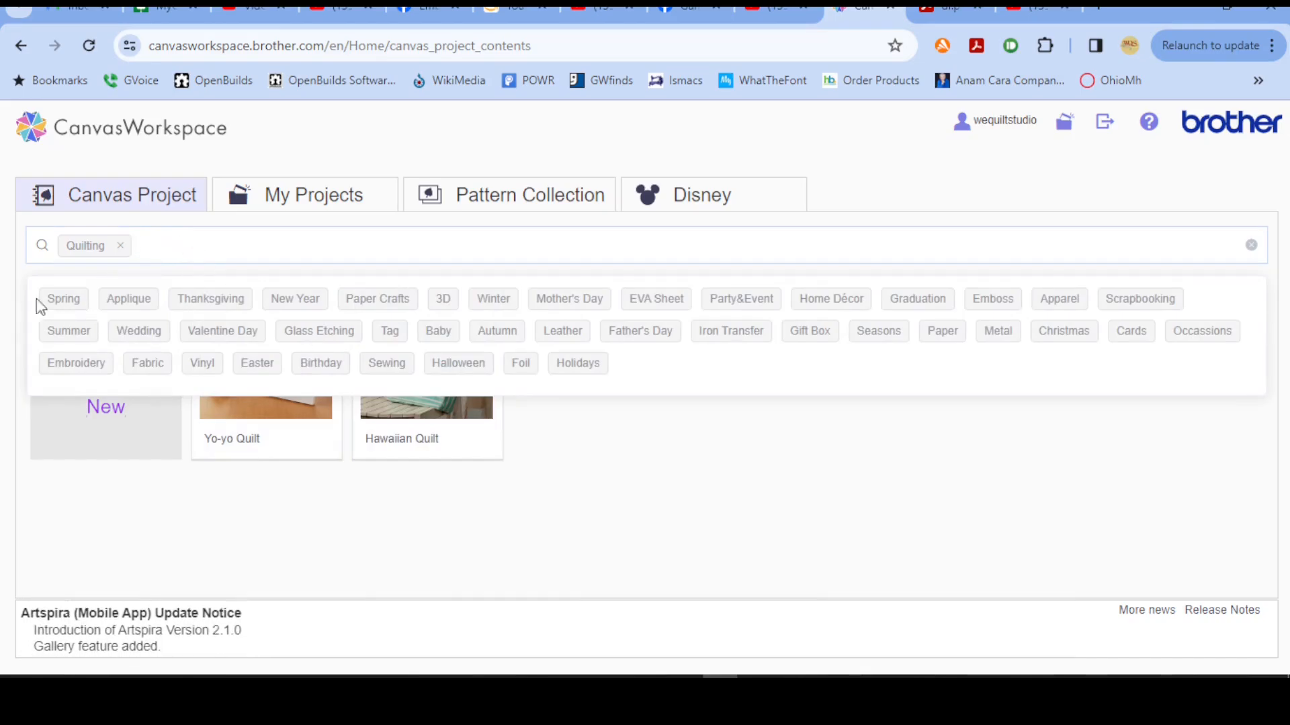
{"action": "left_click", "coordinate": [129, 302]}
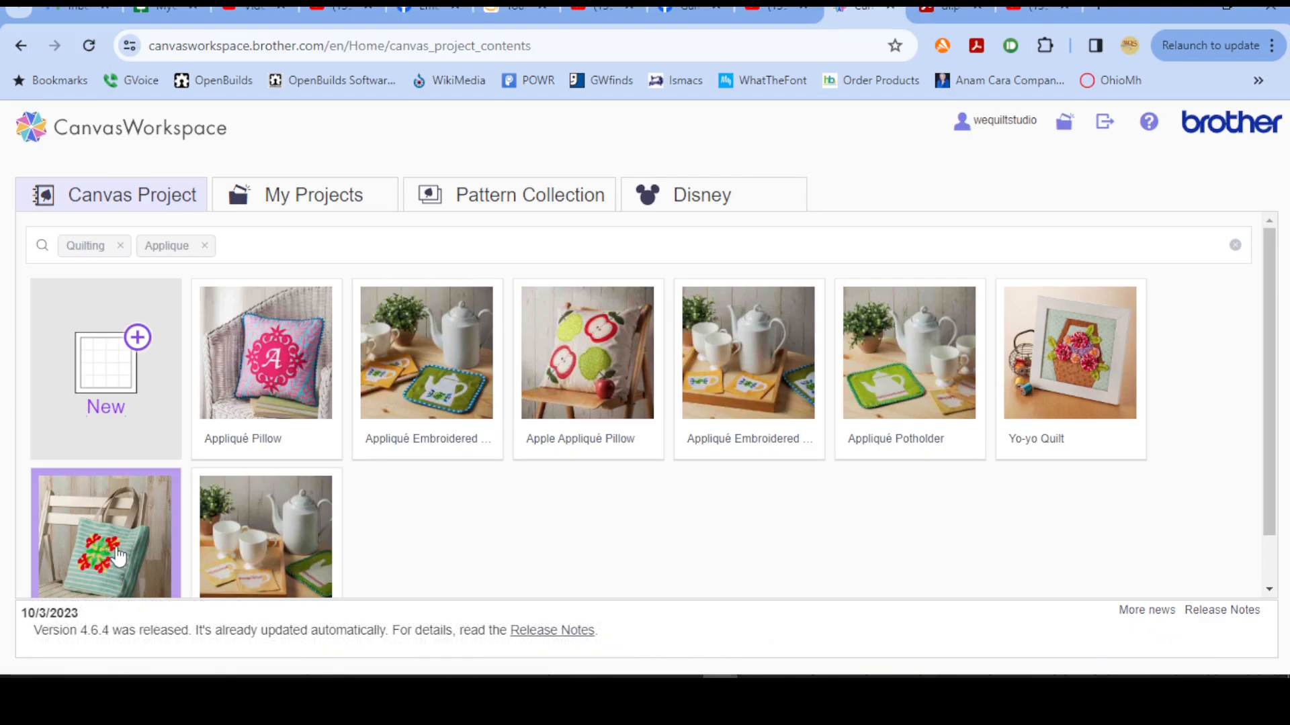
Open the Appliqué Pillow project, check parts 000067_A and 000067_B, and download all parts as 000067.zip
{"action": "left_click", "coordinate": [275, 378]}
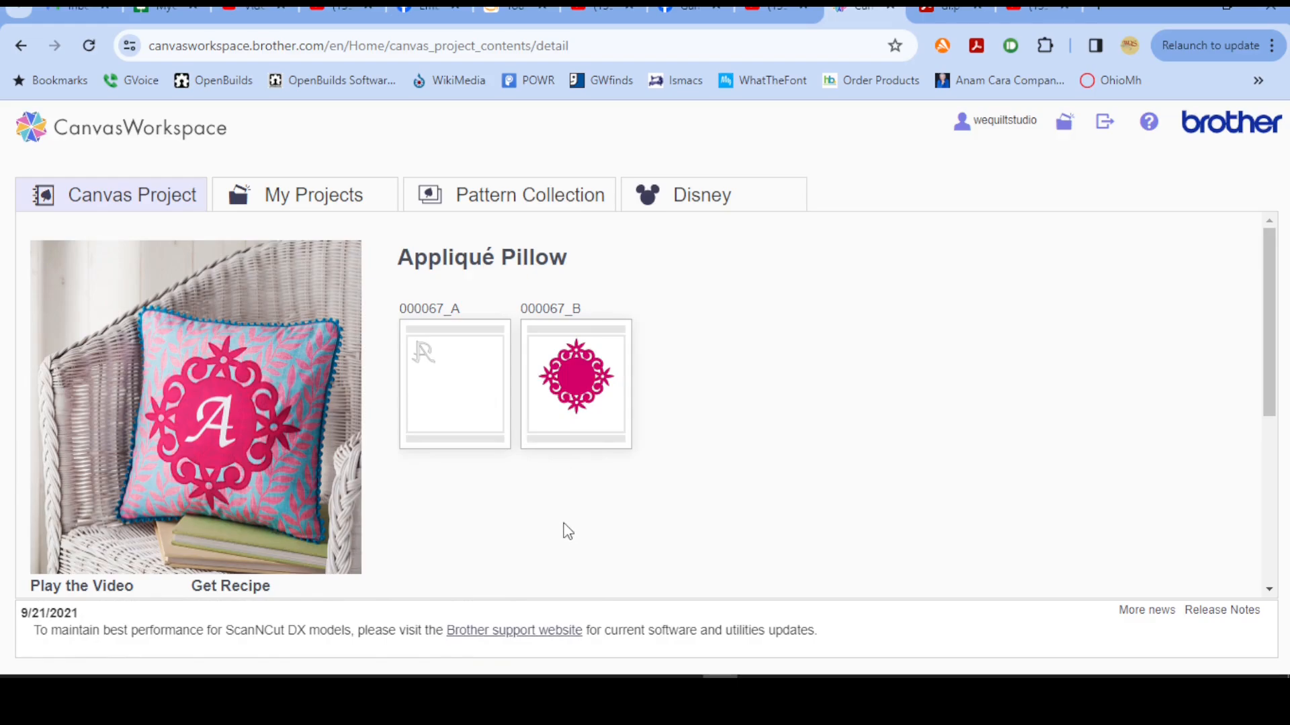
{"action": "mouse_move", "coordinate": [446, 376]}
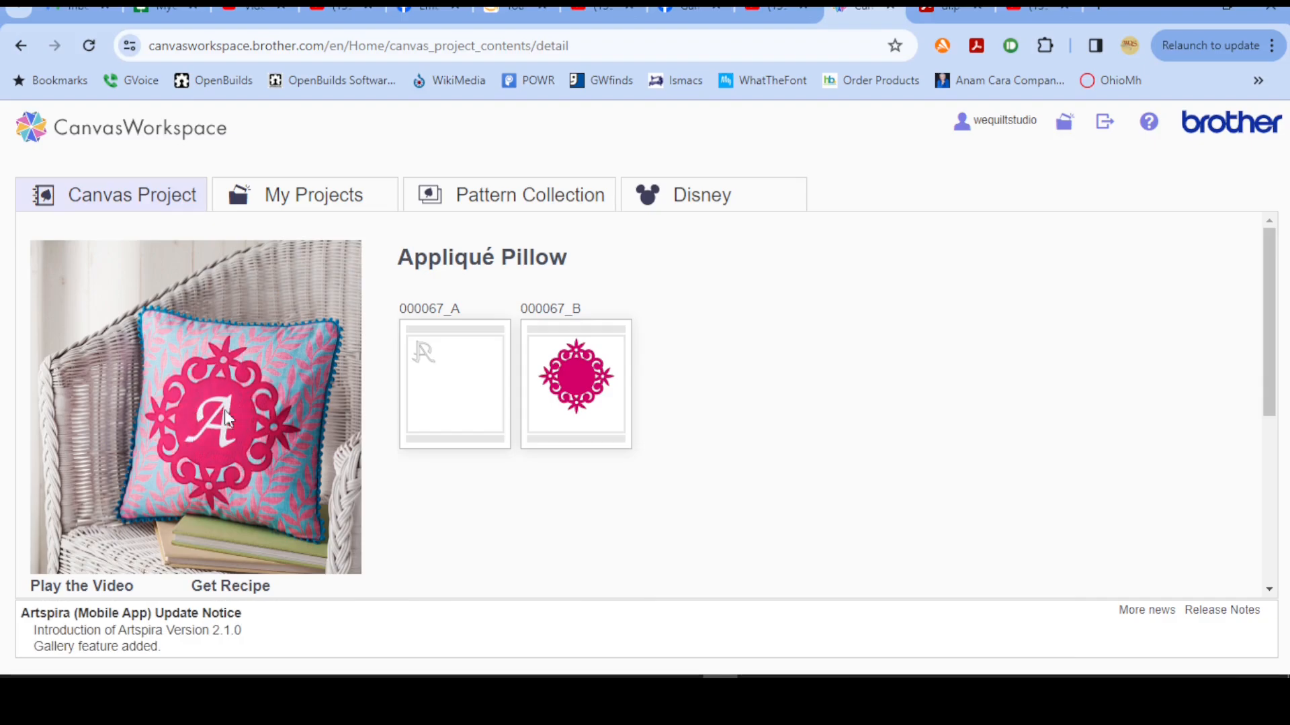
{"action": "mouse_move", "coordinate": [415, 351]}
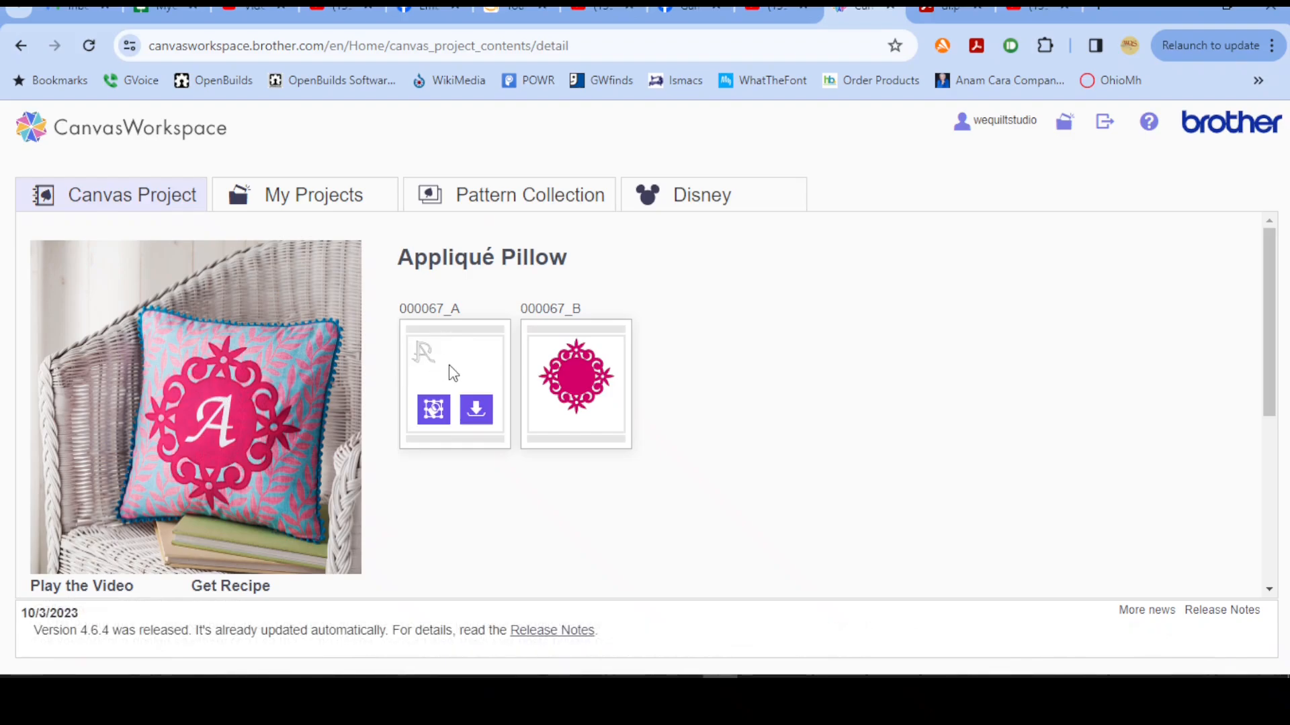
{"action": "mouse_move", "coordinate": [583, 383]}
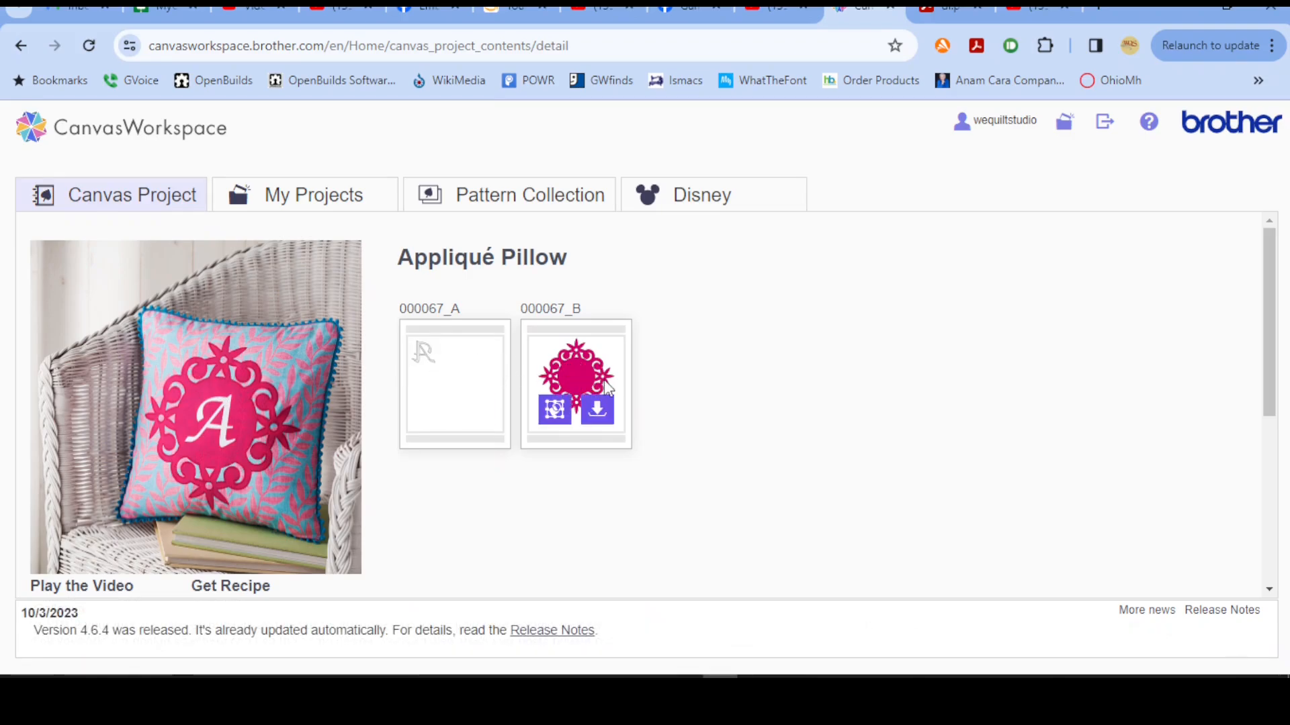
{"action": "left_click_drag", "start_coordinate": [1268, 289], "coordinate": [1258, 412]}
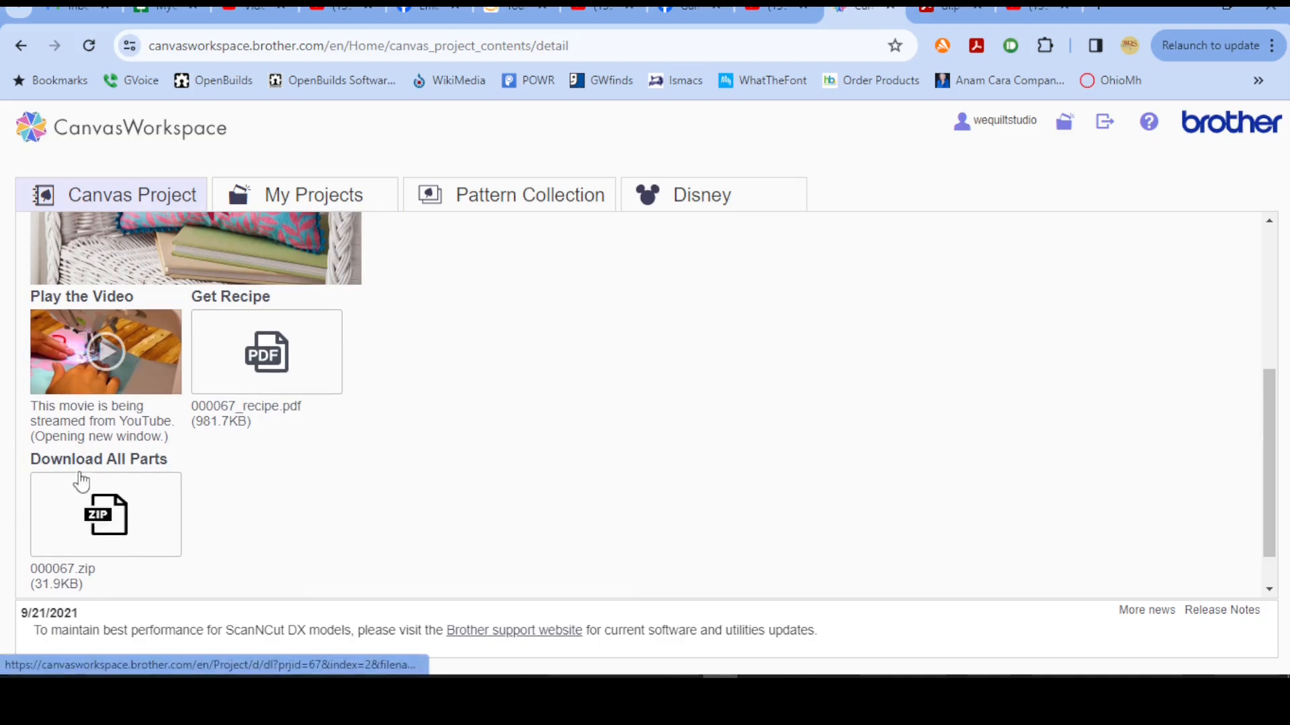
{"action": "left_click", "coordinate": [100, 516]}
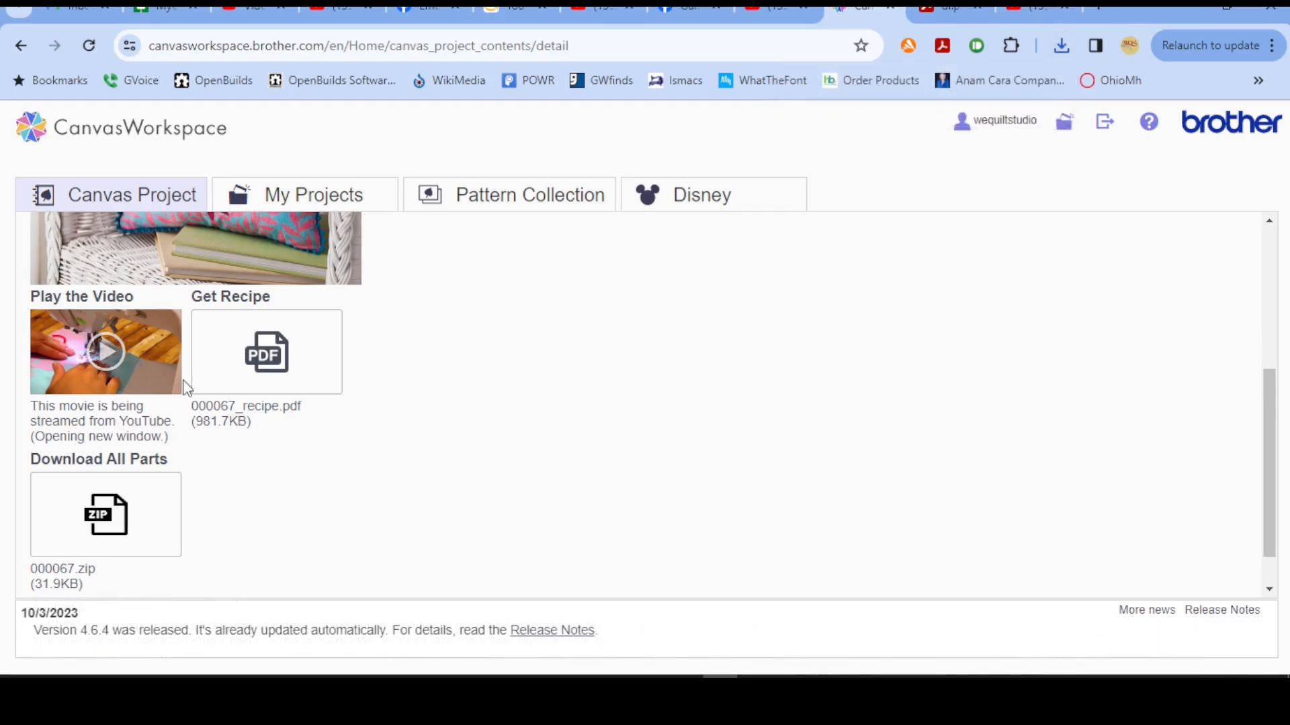
Open the recipe 000067_recipe.pdf and look through the pillow instructions from the first to the last page
{"action": "left_click", "coordinate": [266, 358]}
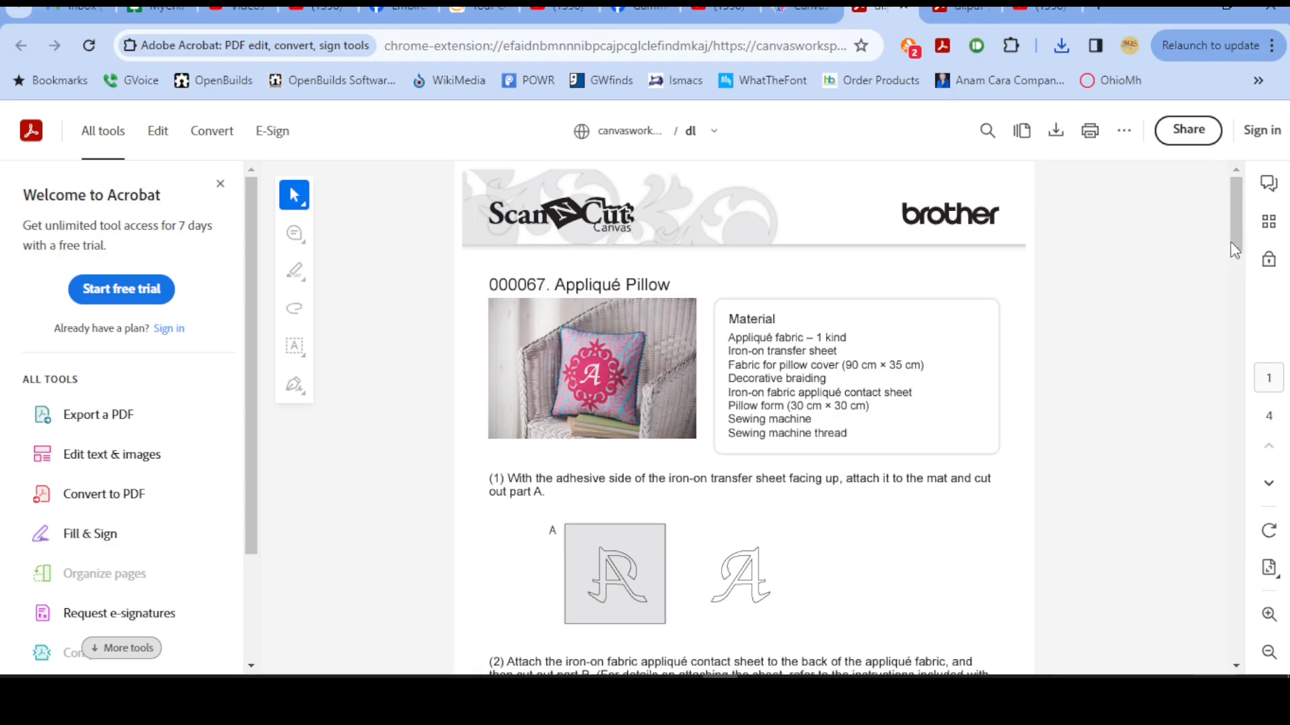
{"action": "left_click_drag", "start_coordinate": [1237, 204], "coordinate": [1231, 609]}
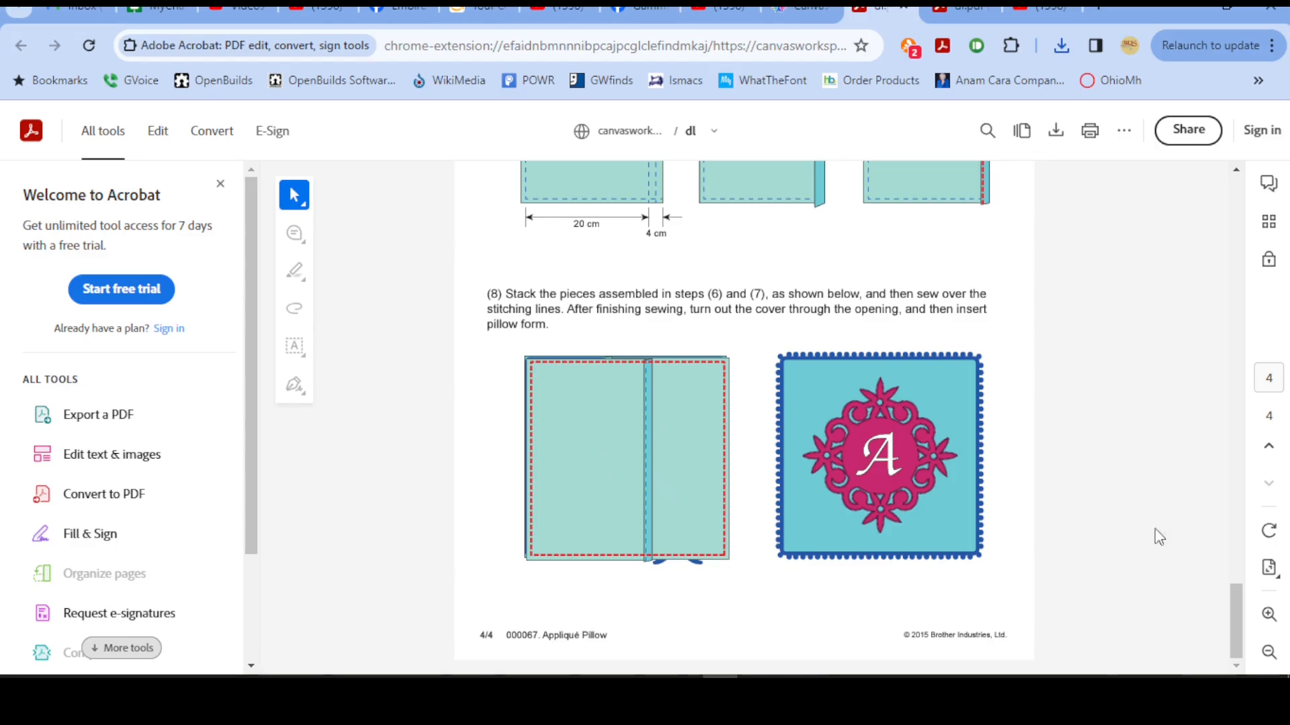
{"action": "left_click_drag", "start_coordinate": [1234, 637], "coordinate": [1246, 201]}
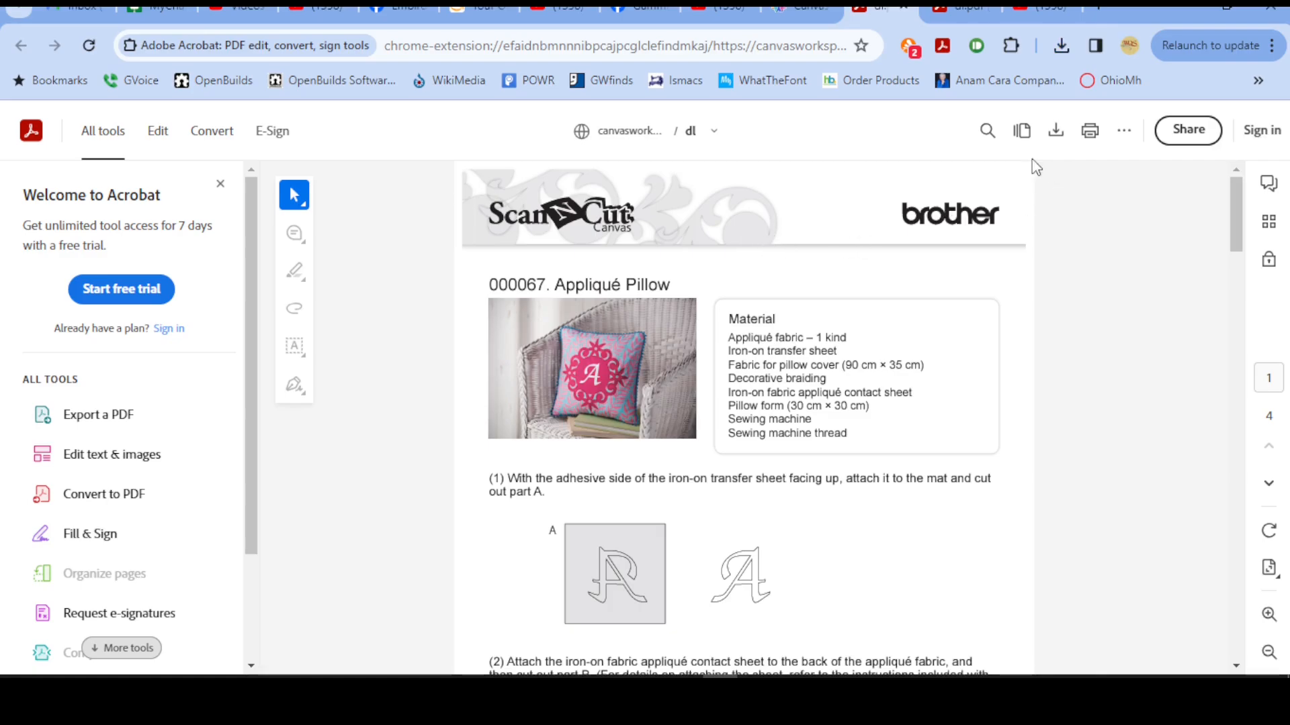
Print all recipe pages with Microsoft Print to PDF and create a "Pillow Applique" folder inside Fcms Brother
{"action": "left_click", "coordinate": [1090, 138]}
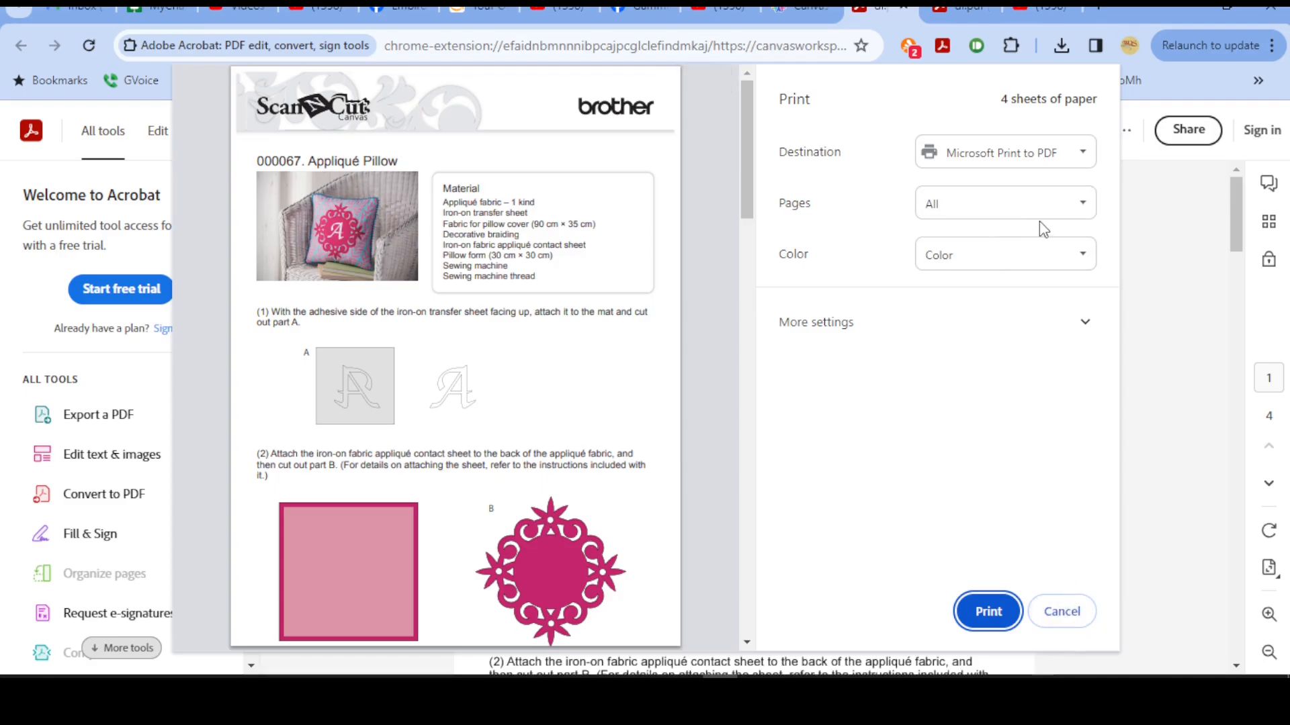
{"action": "left_click", "coordinate": [987, 603]}
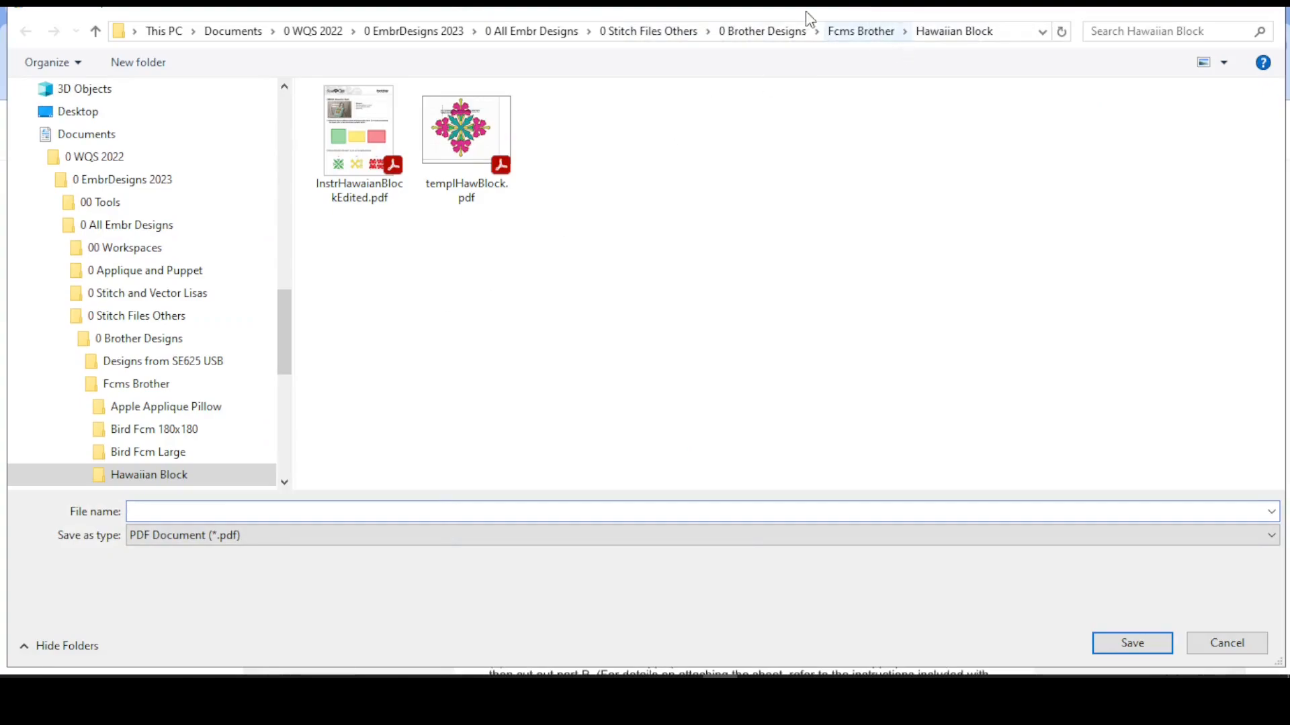
{"action": "left_click", "coordinate": [863, 33]}
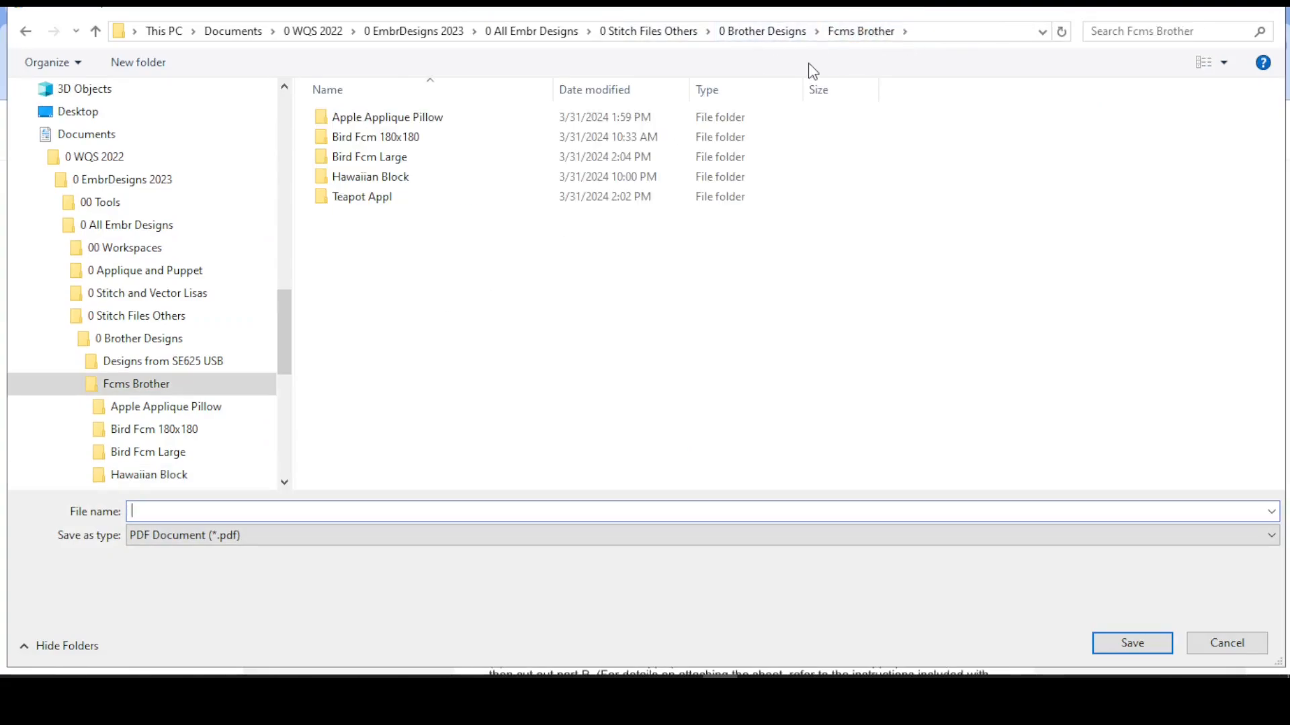
{"action": "left_click", "coordinate": [137, 64]}
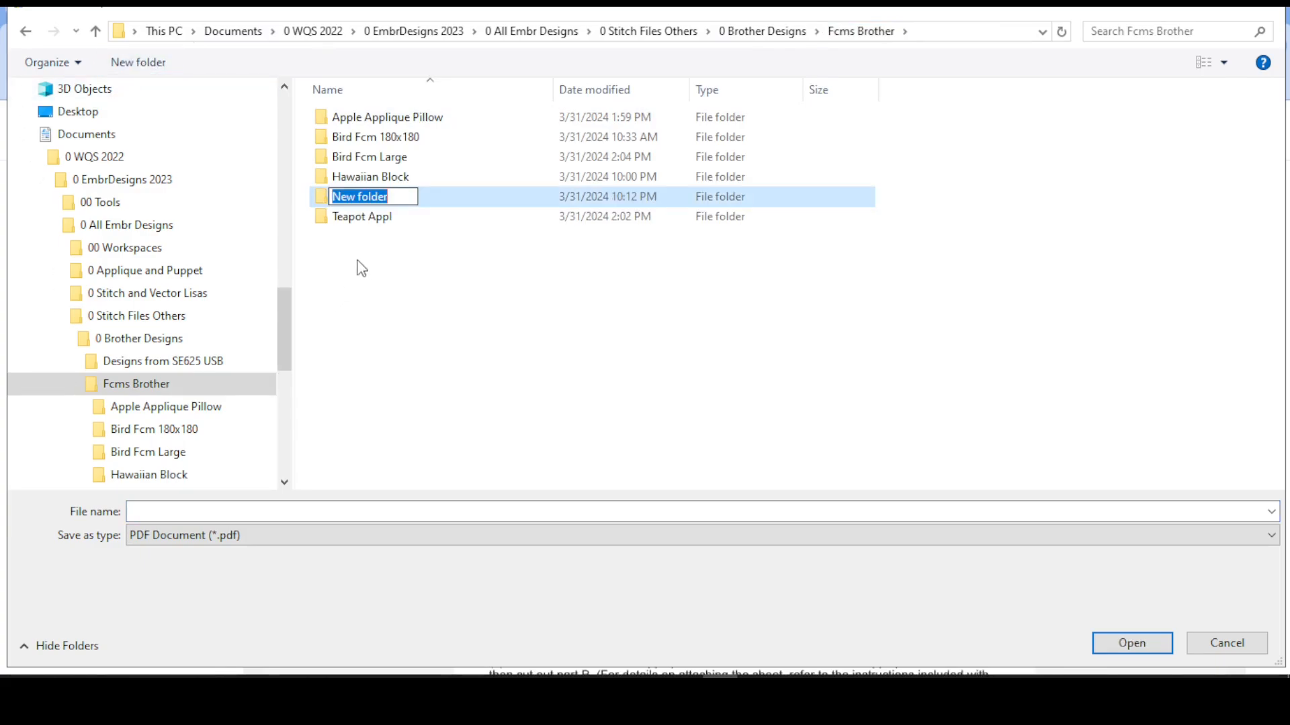
{"action": "type", "text": "P"}
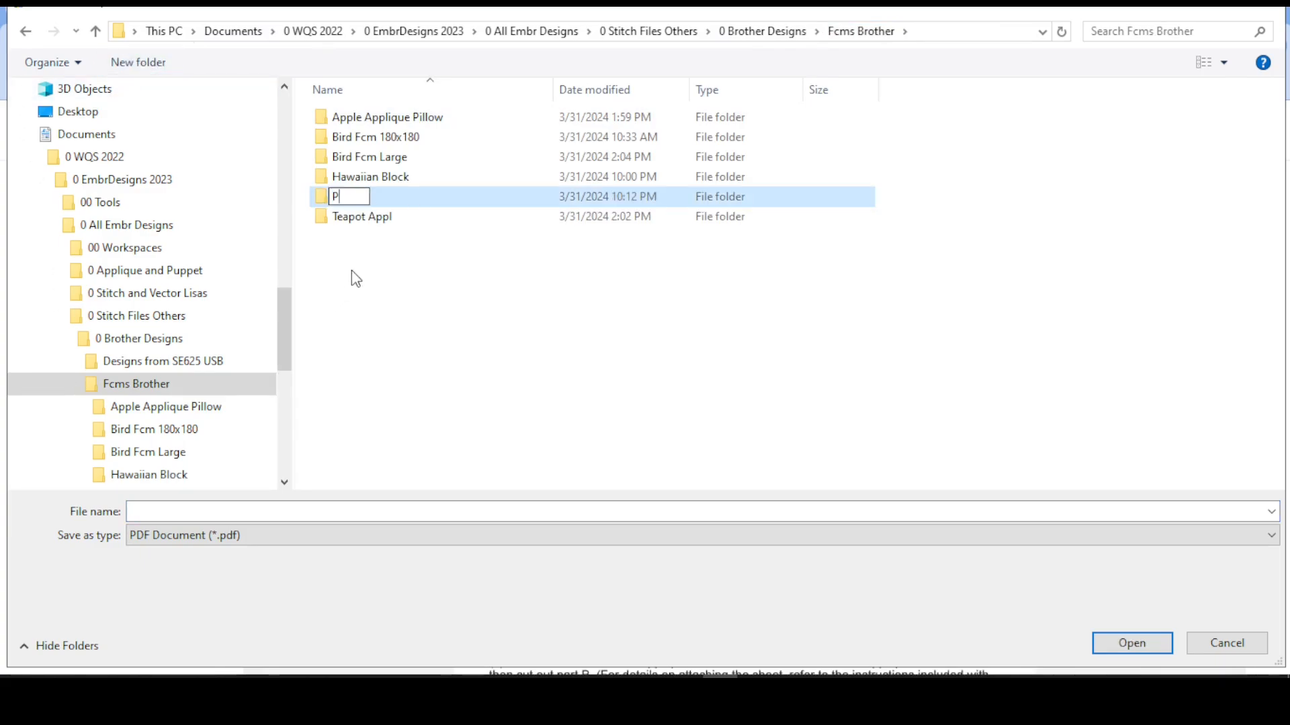
{"action": "type", "text": "illow A"}
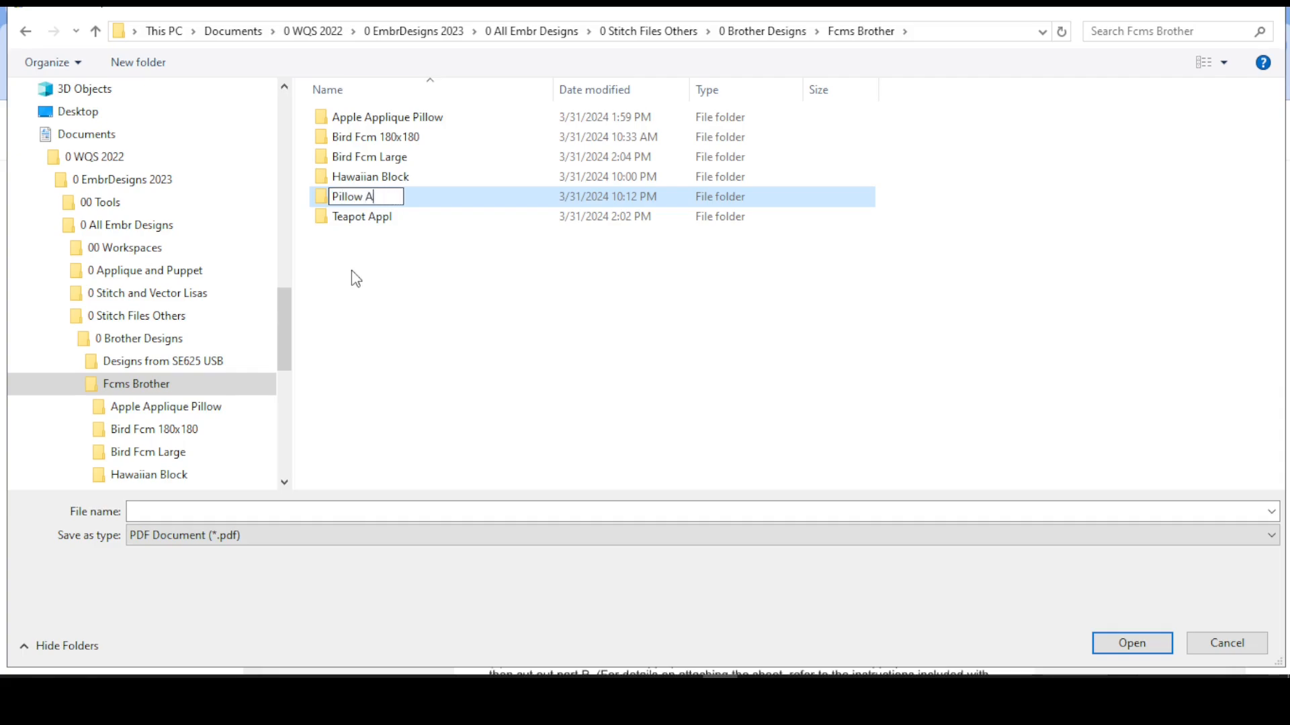
{"action": "type", "text": "pplique"}
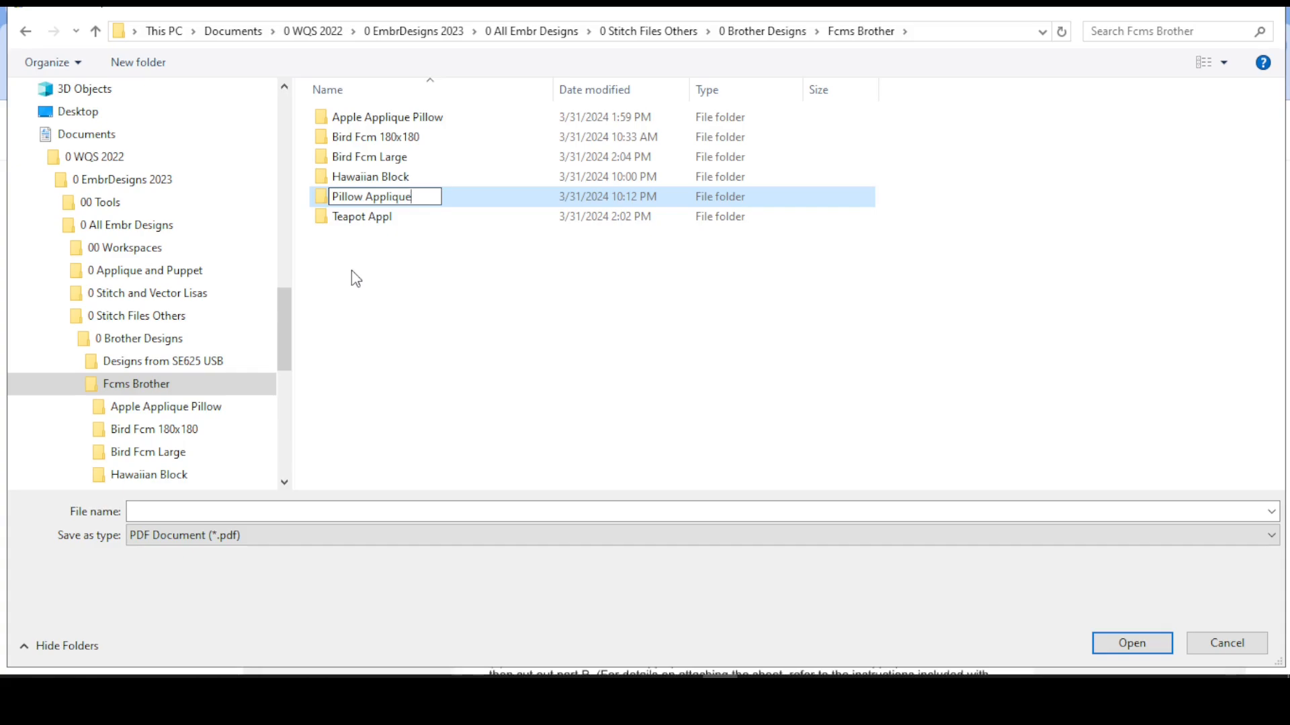
Save the printed recipe as the PDF document InstrPillowAppl in the Pillow Applique folder
{"action": "left_click", "coordinate": [195, 512]}
{"action": "left_click", "coordinate": [189, 512]}
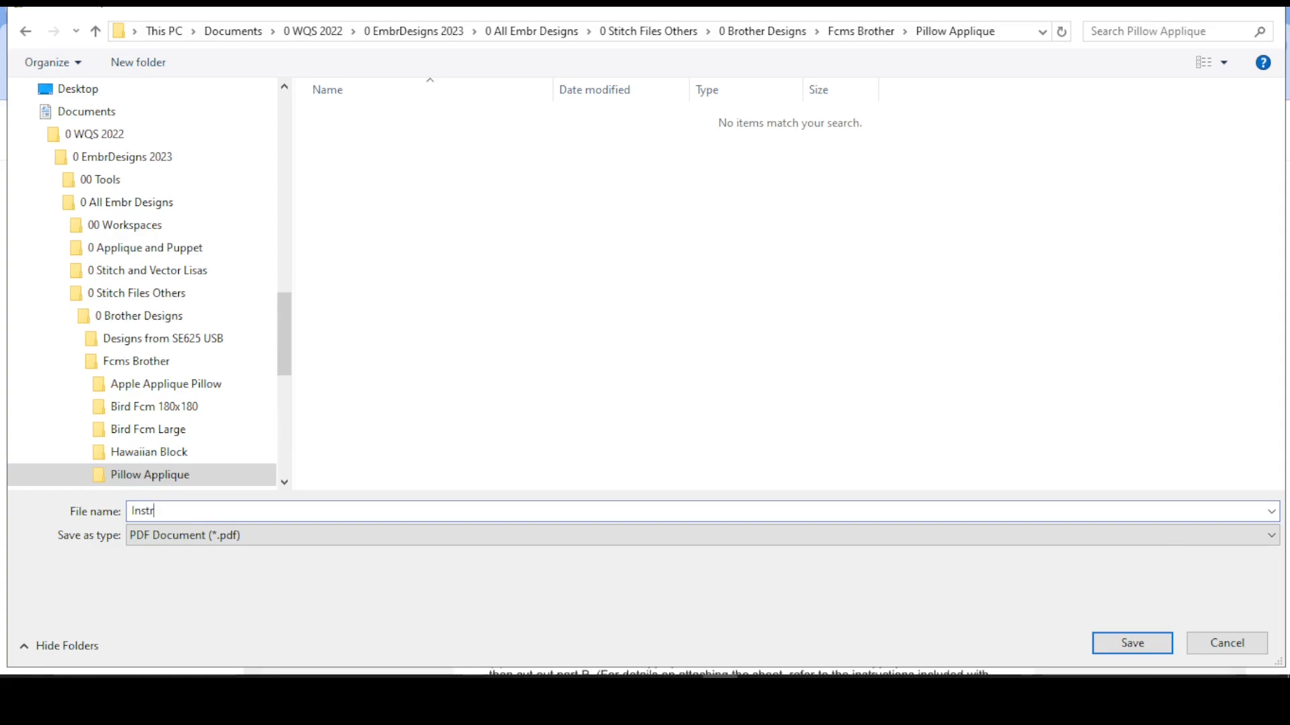
{"action": "type", "text": "InstrPillowAppl"}
{"action": "left_click", "coordinate": [1140, 649]}
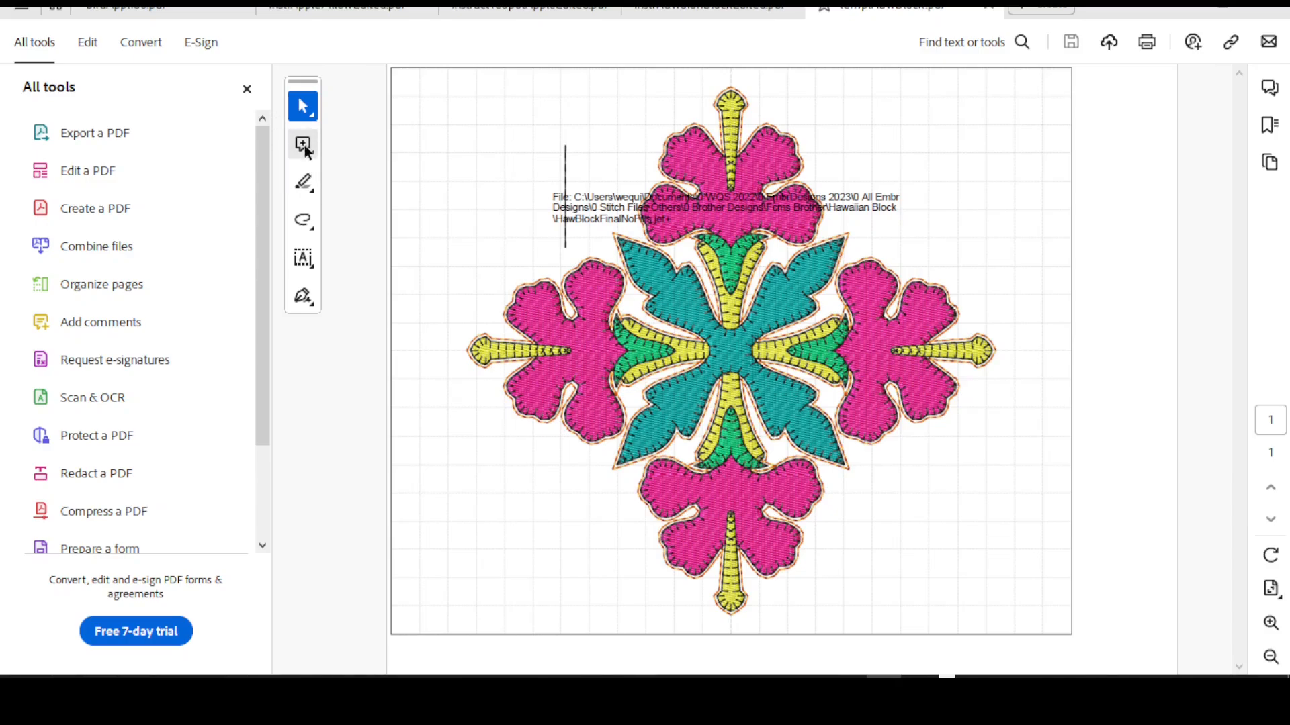
Add the text label "HawBlockFill" in the empty upper-left area of the Hawaiian block template page
{"action": "left_click", "coordinate": [305, 262]}
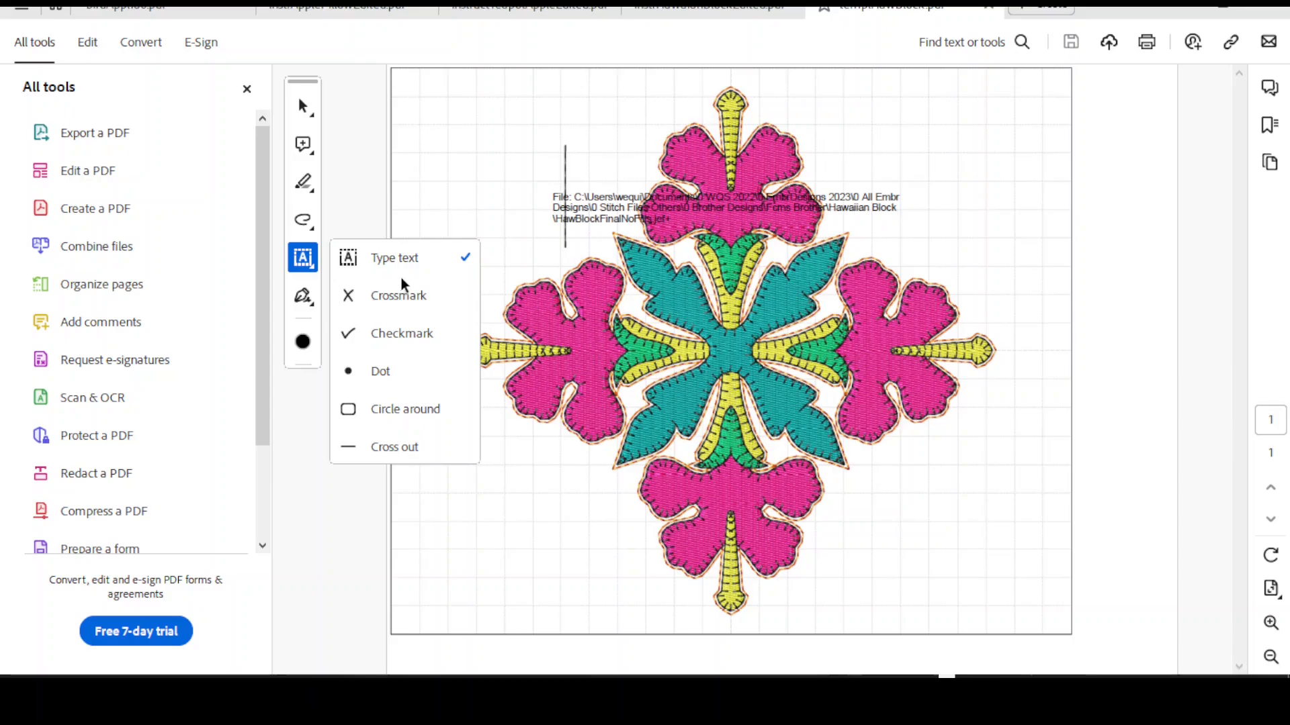
{"action": "left_click", "coordinate": [446, 157]}
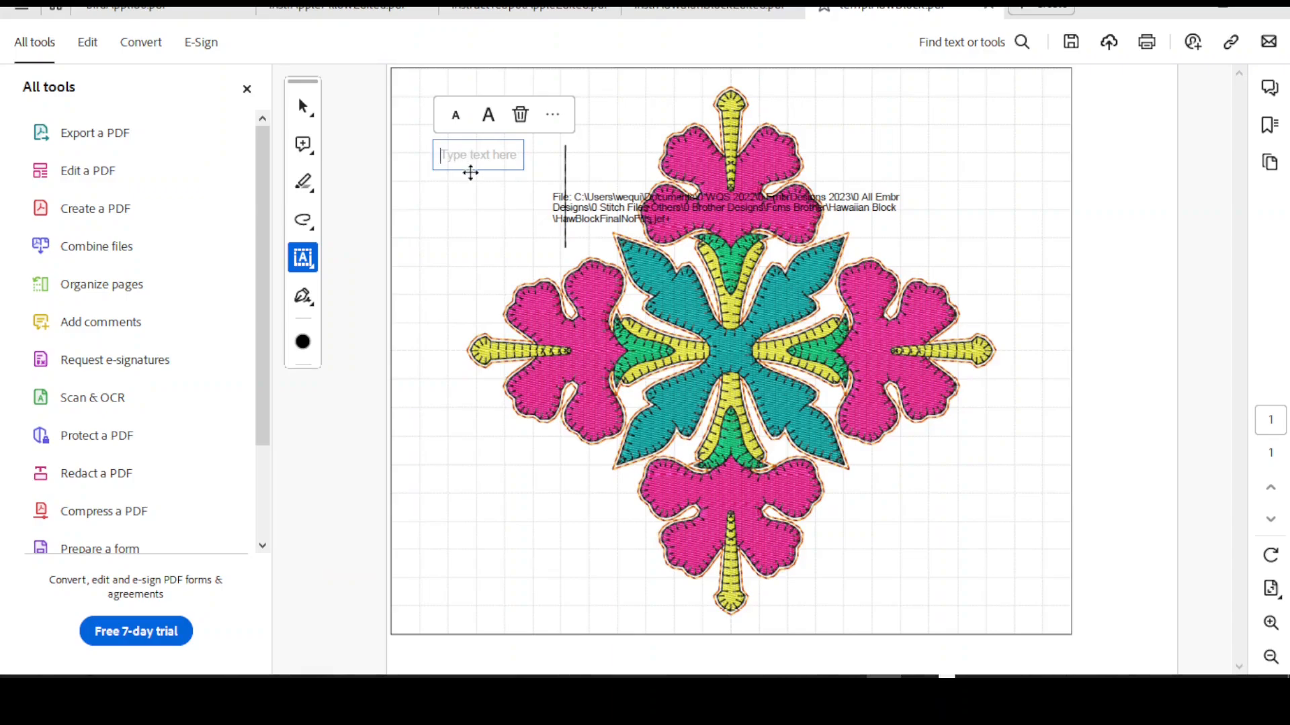
{"action": "type", "text": "HawBlcok"}
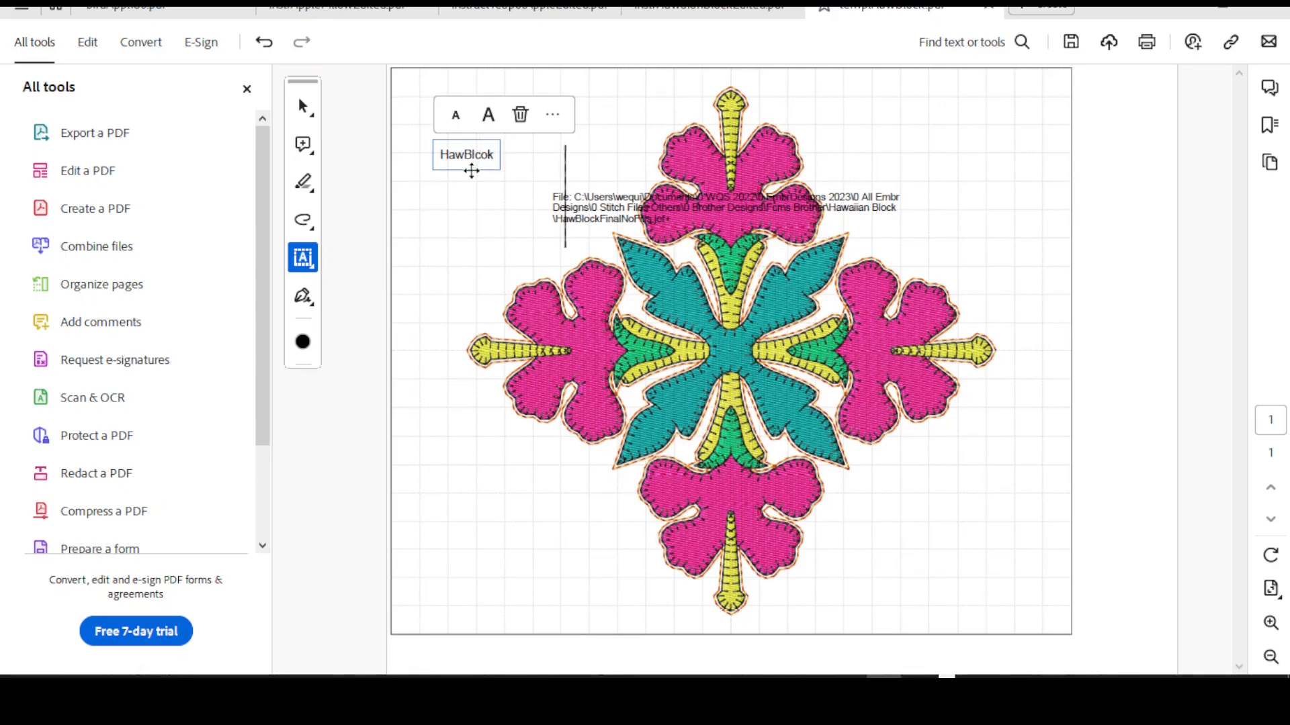
{"action": "key", "text": "BackSpace"}
{"action": "key", "text": "BackSpace"}
{"action": "key", "text": "BackSpace"}
{"action": "type", "text": "ockFill"}
{"action": "left_click", "coordinate": [456, 223]}
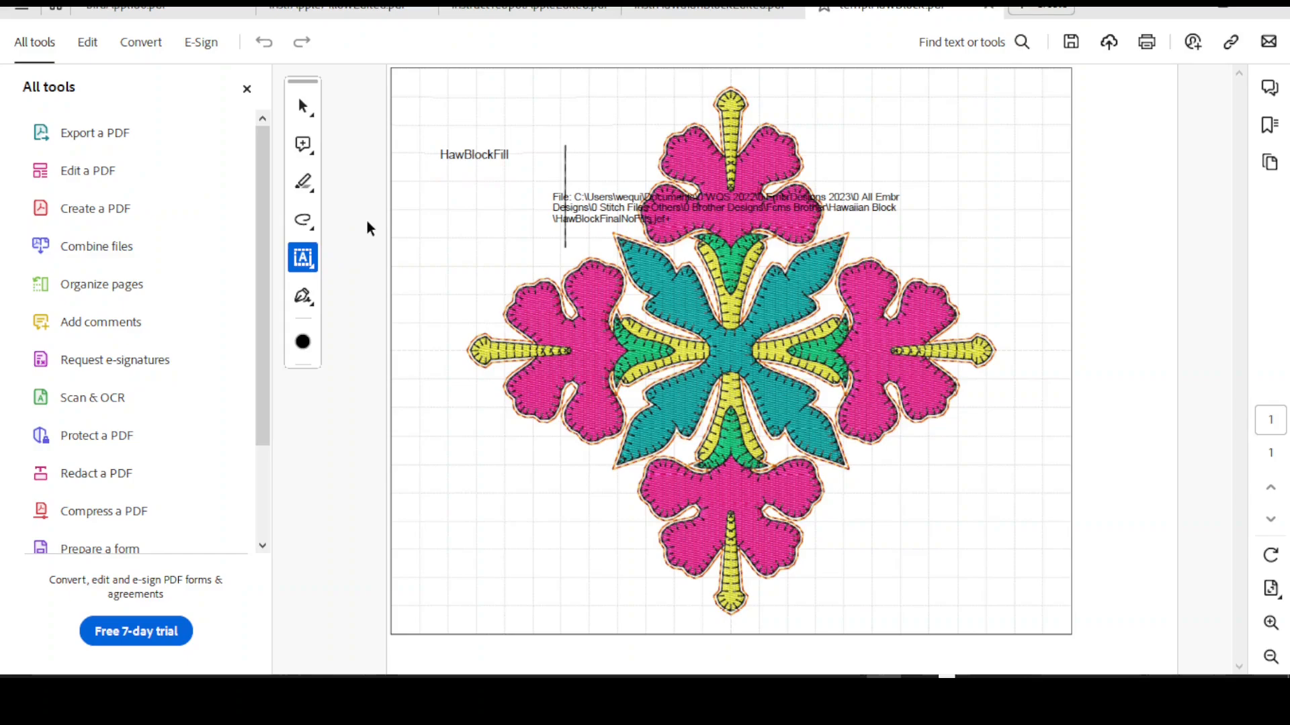
Open InstrPillowAppl.pdf from the Pillow Applique folder inside Fcms Brother
{"action": "left_click", "coordinate": [22, 9]}
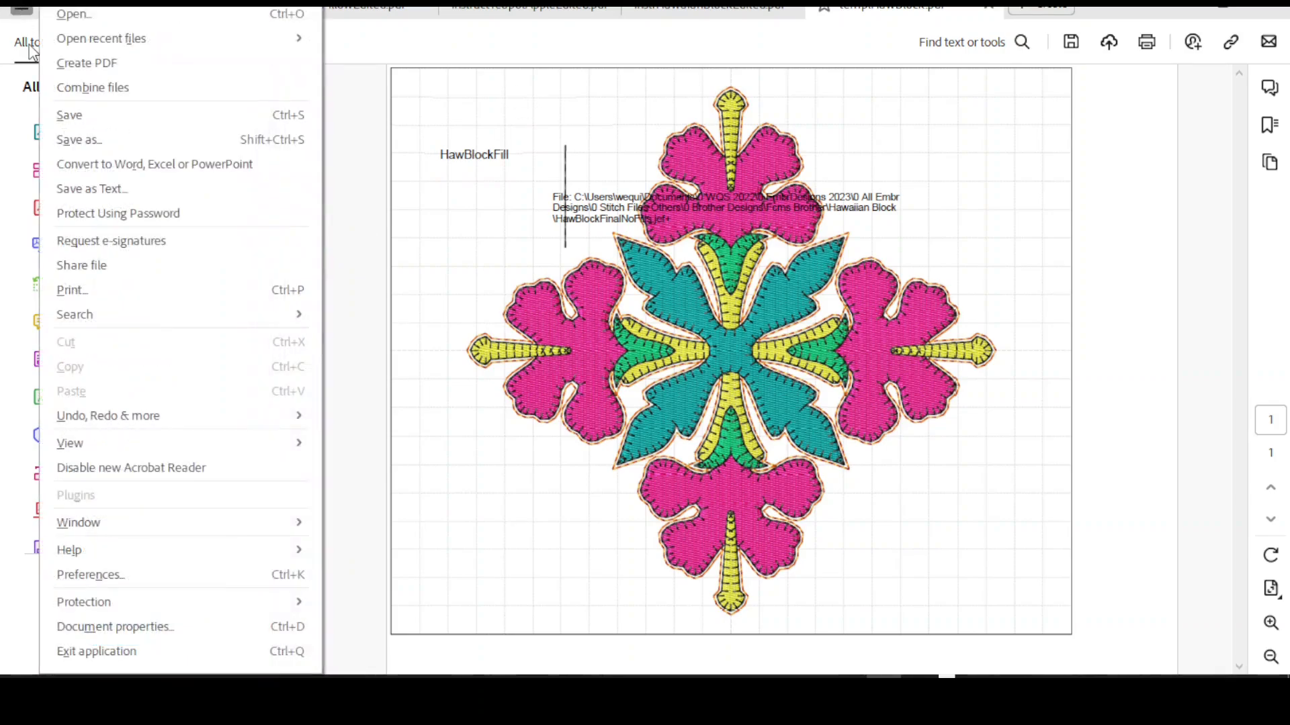
{"action": "left_click", "coordinate": [70, 16]}
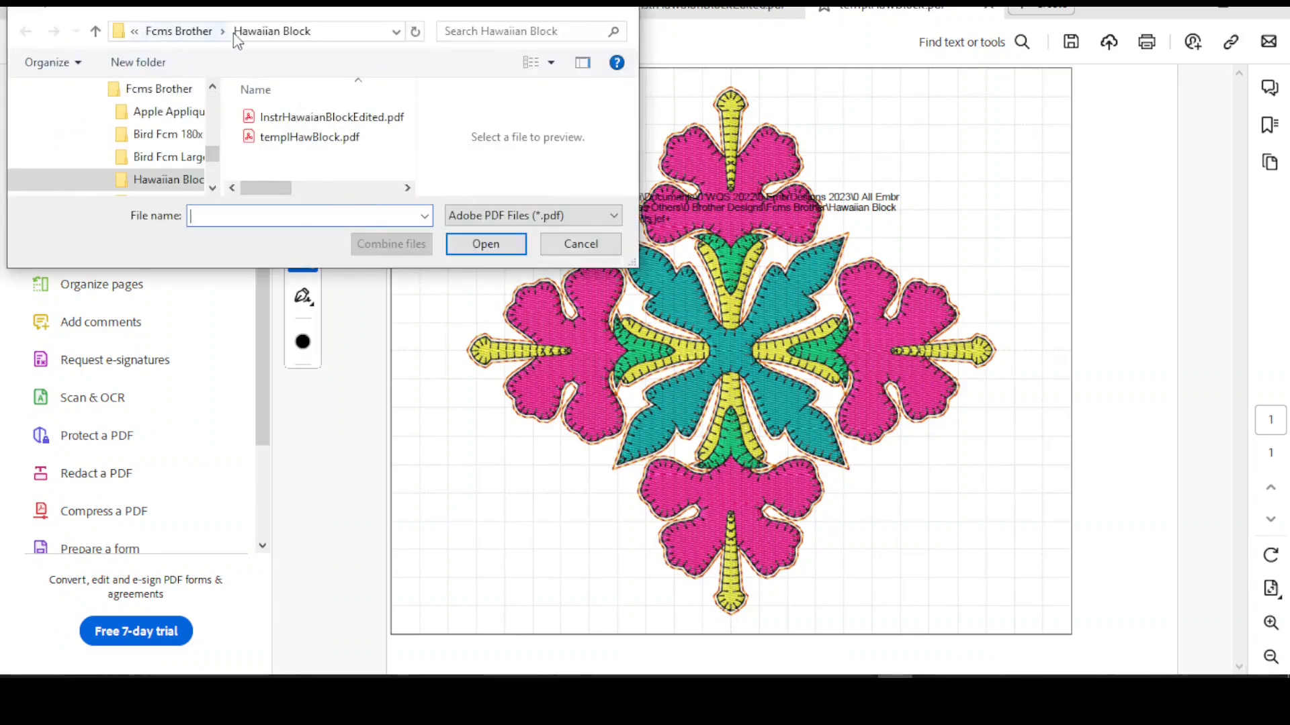
{"action": "left_click", "coordinate": [188, 31]}
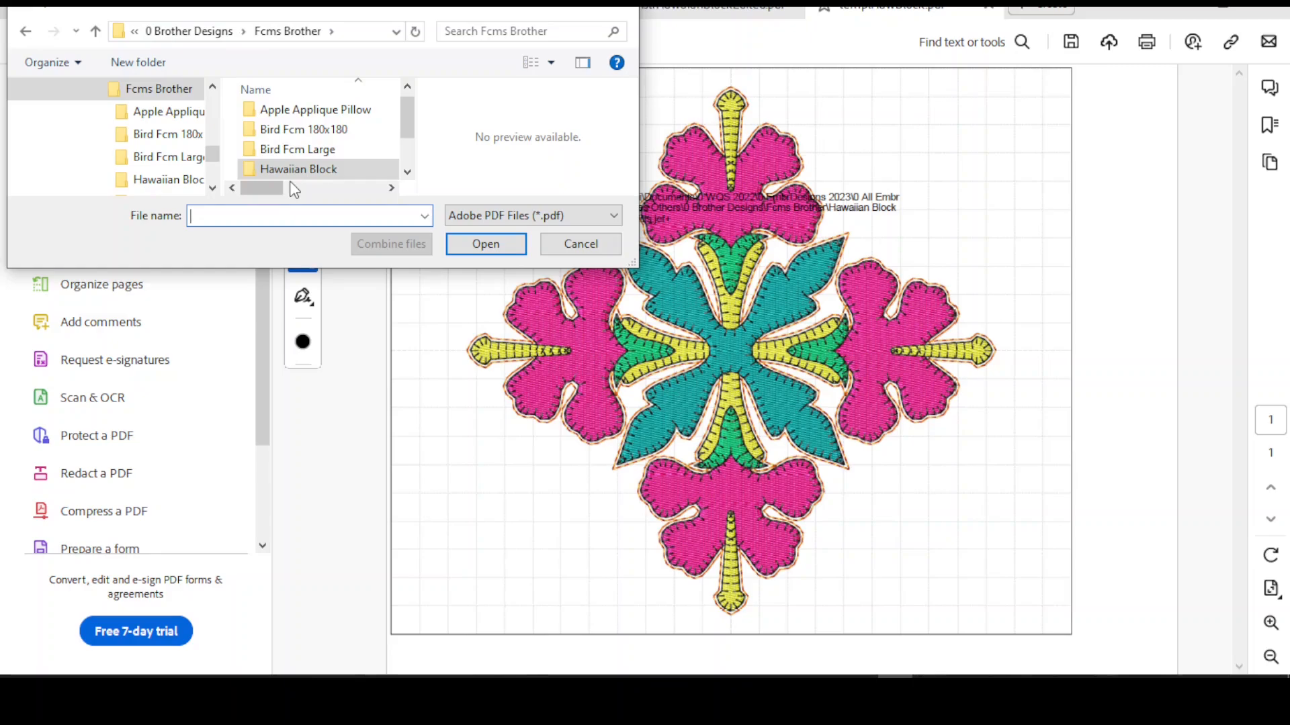
{"action": "scroll", "coordinate": [405, 123], "scroll_direction": "down", "scroll_amount": 1}
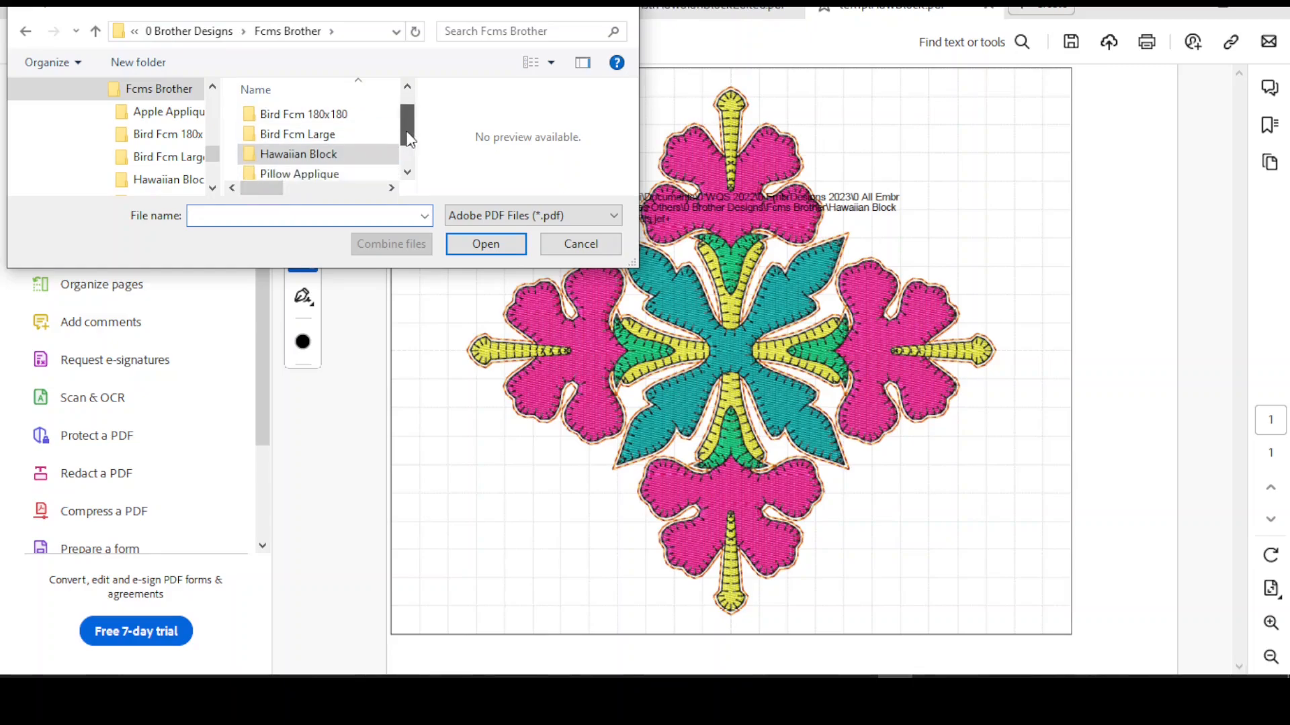
{"action": "left_click", "coordinate": [308, 169]}
{"action": "double_click", "coordinate": [308, 169]}
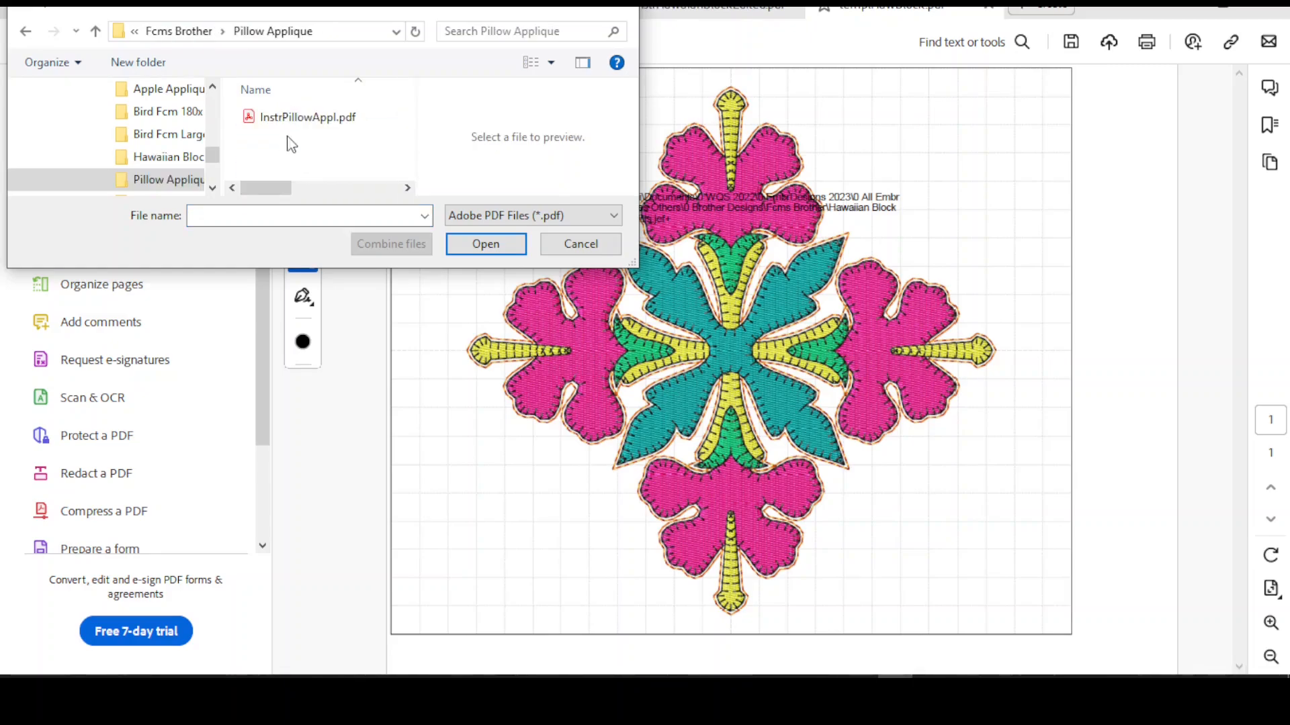
{"action": "double_click", "coordinate": [307, 123]}
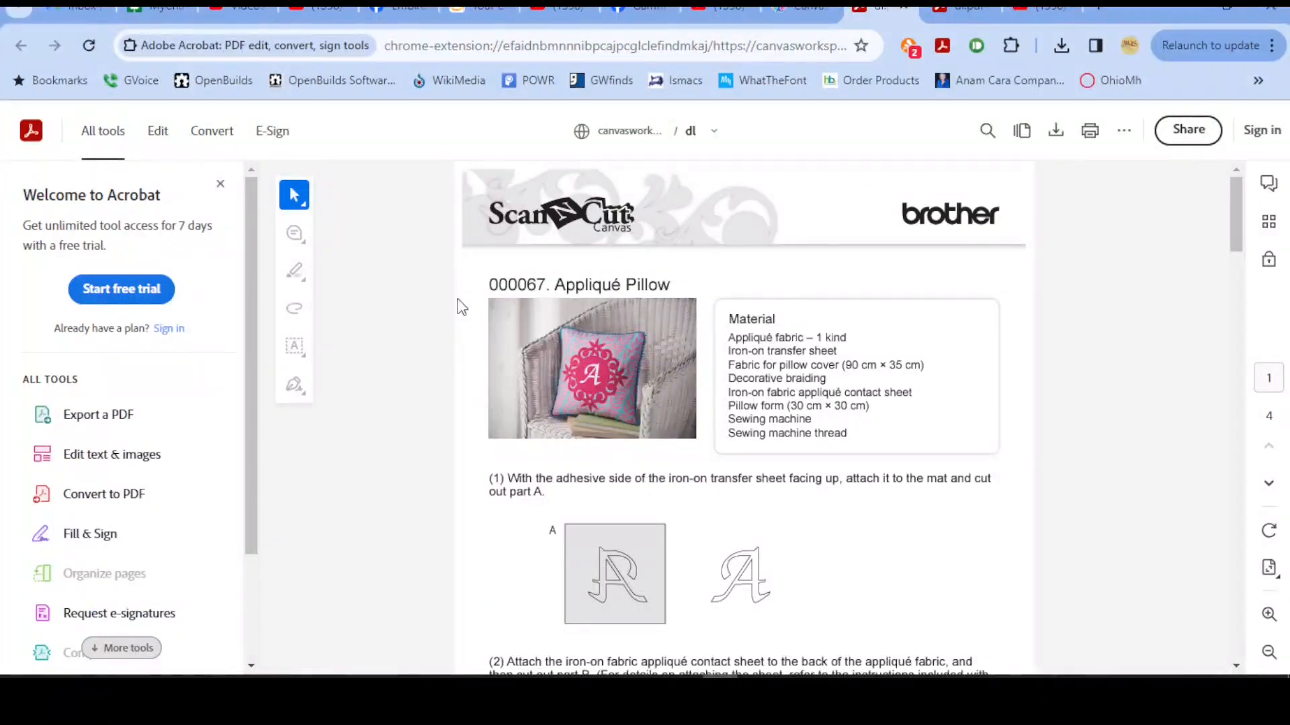
Switch to CanvasWorkspace in the browser, open the Appliqué Pillow project's video, and copy its full web address
{"action": "left_click", "coordinate": [803, 10]}
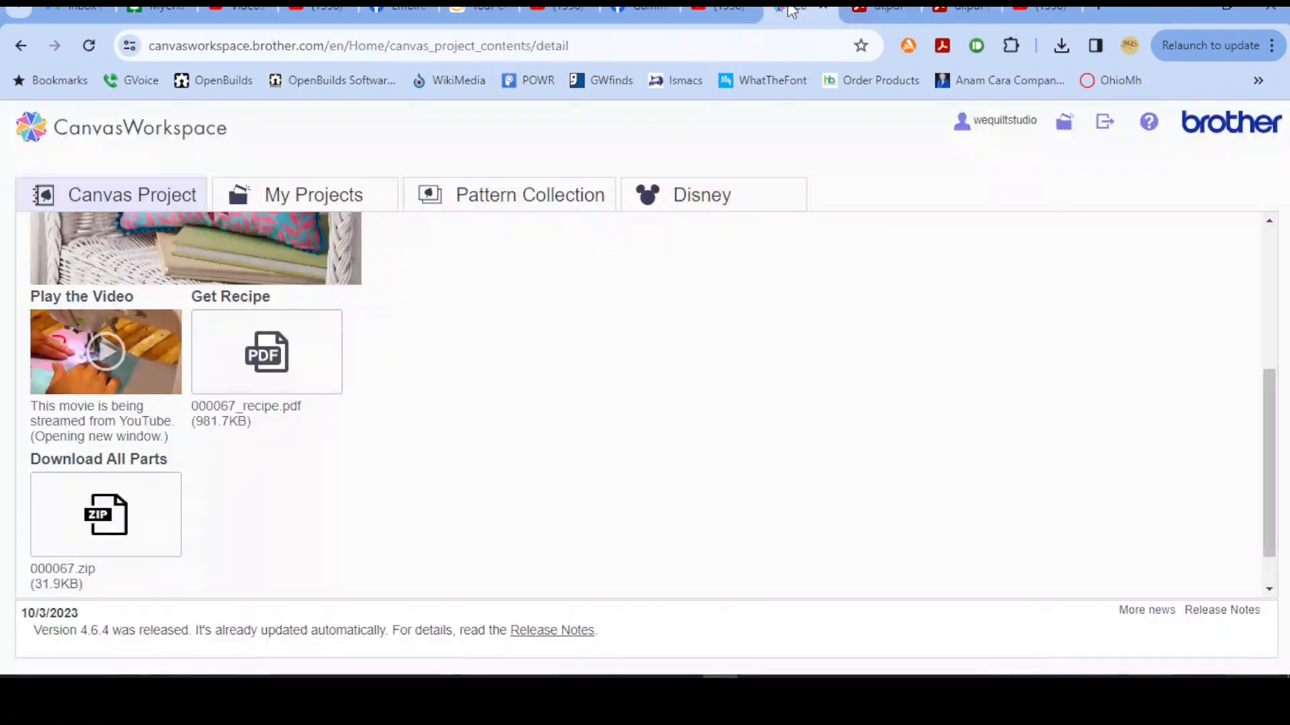
{"action": "left_click", "coordinate": [108, 351]}
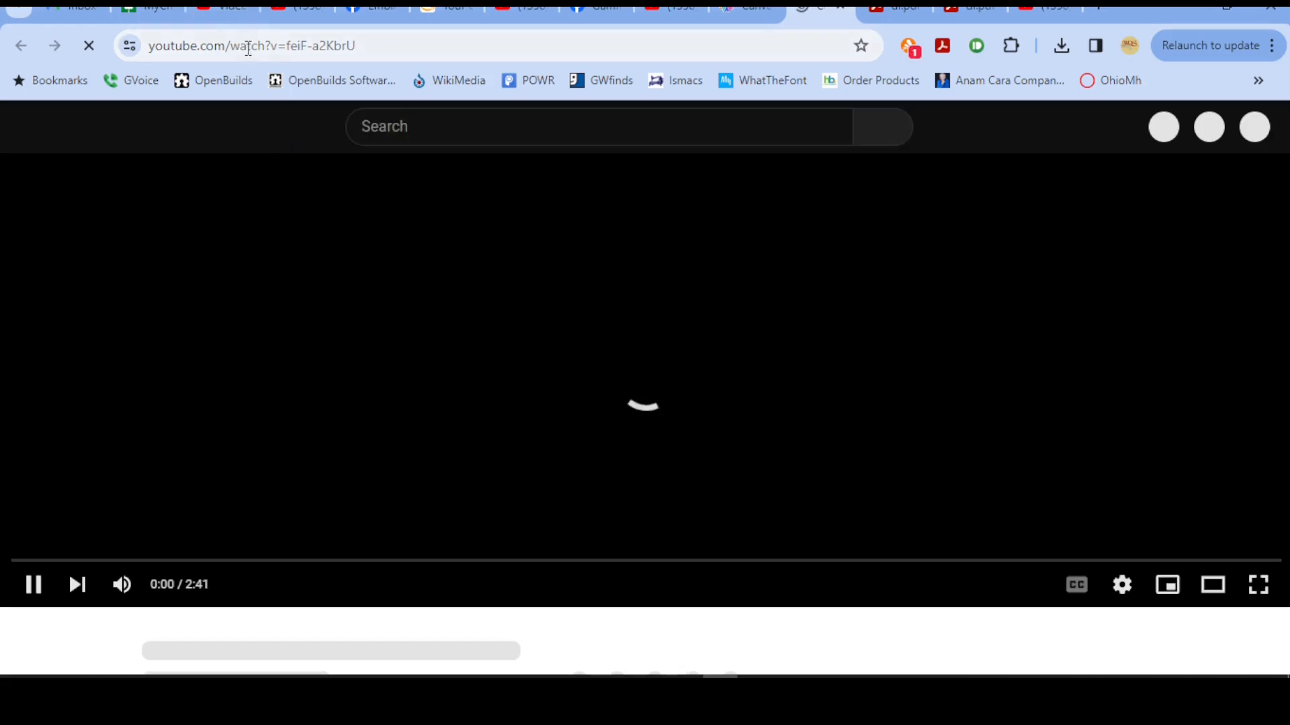
{"action": "left_click", "coordinate": [248, 46]}
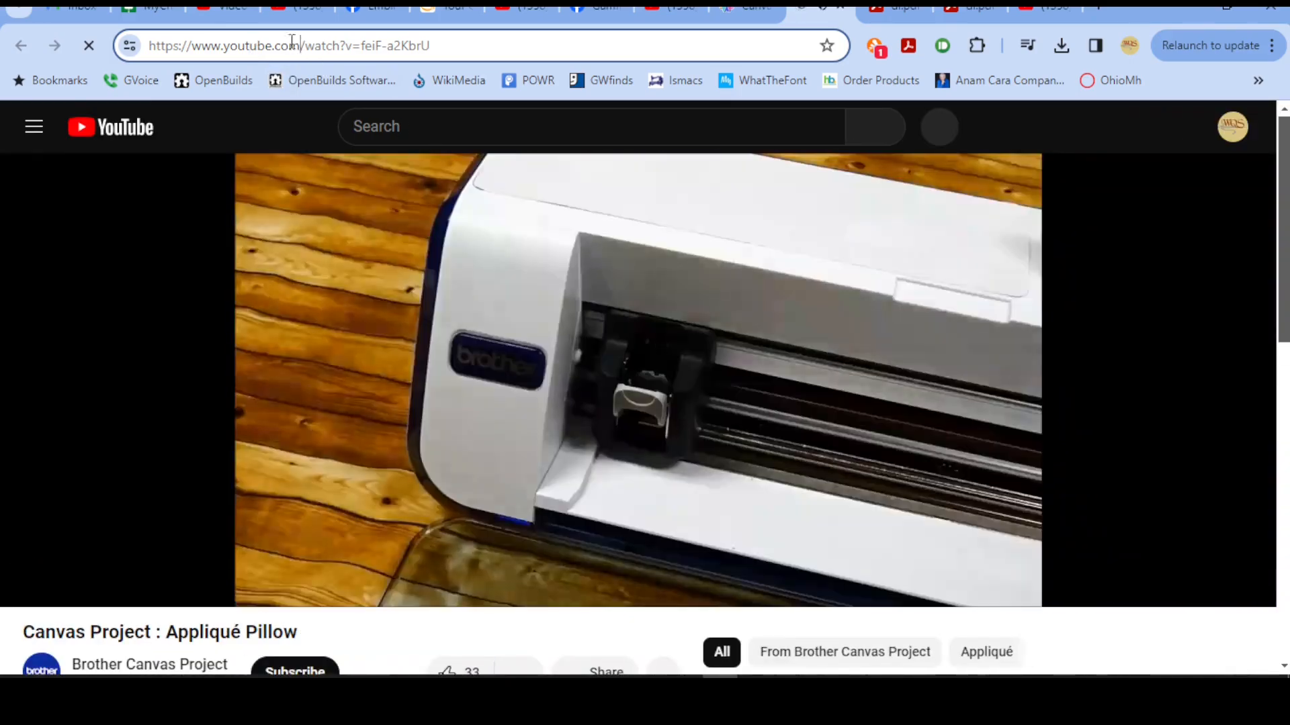
{"action": "triple_click", "coordinate": [291, 42]}
{"action": "key", "text": "ctrl+c"}
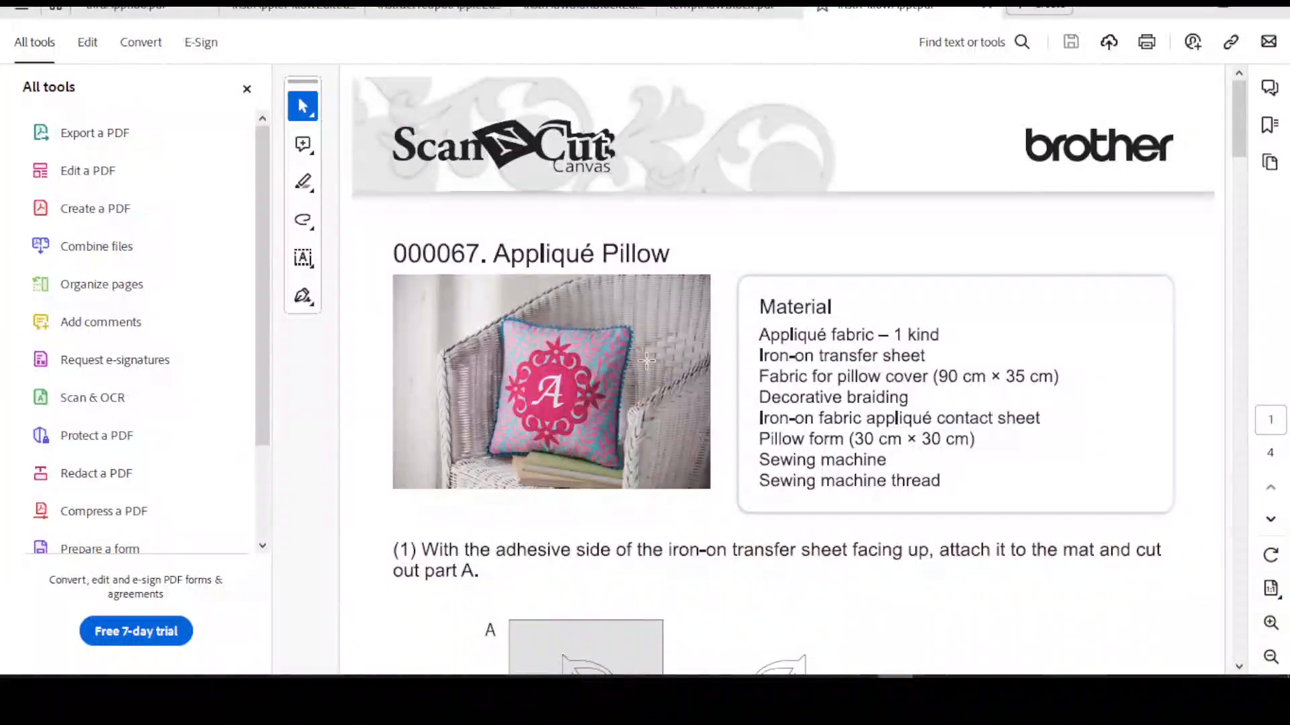
{"action": "left_click", "coordinate": [303, 261]}
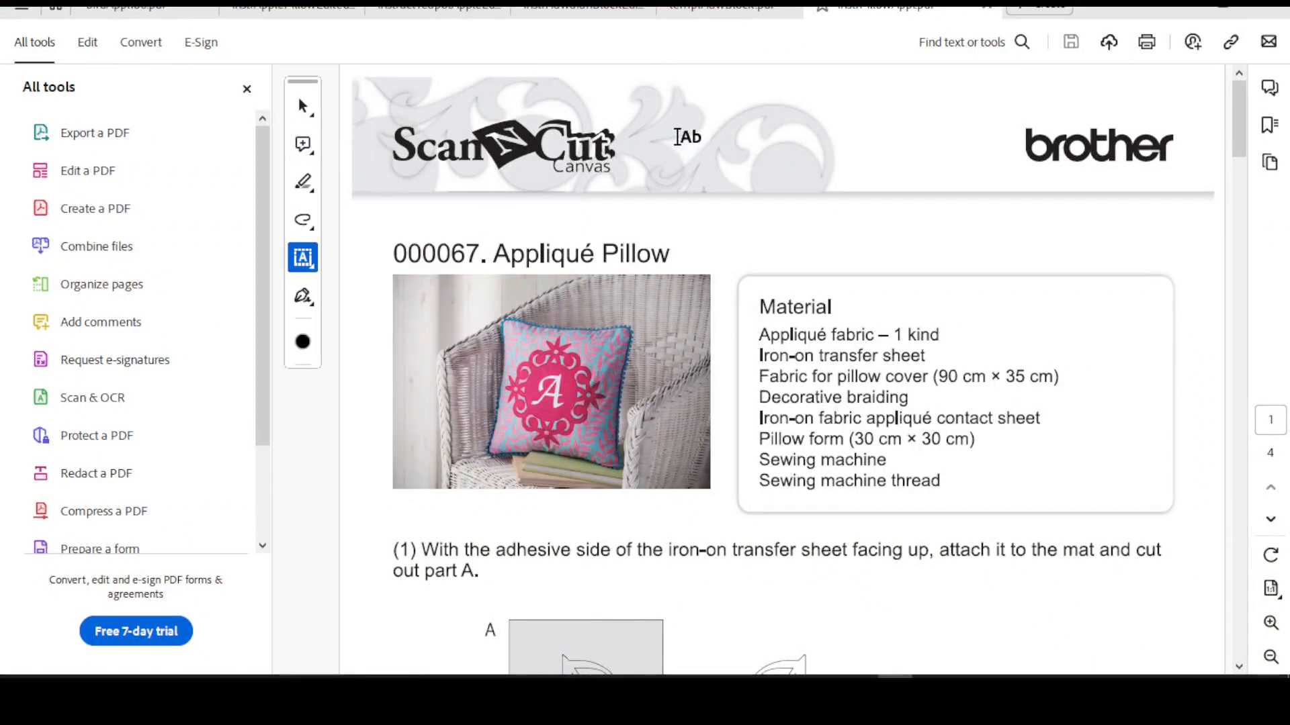
{"action": "left_click", "coordinate": [677, 136]}
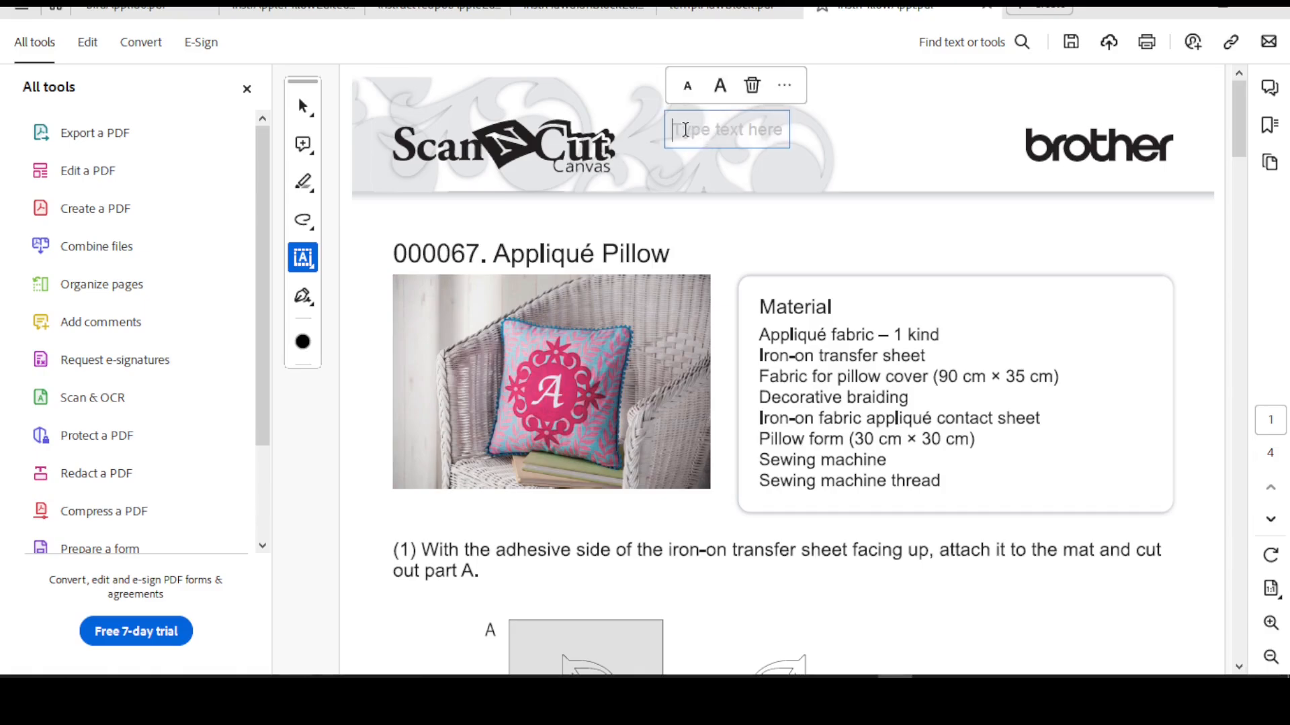
{"action": "key", "text": "ctrl+v"}
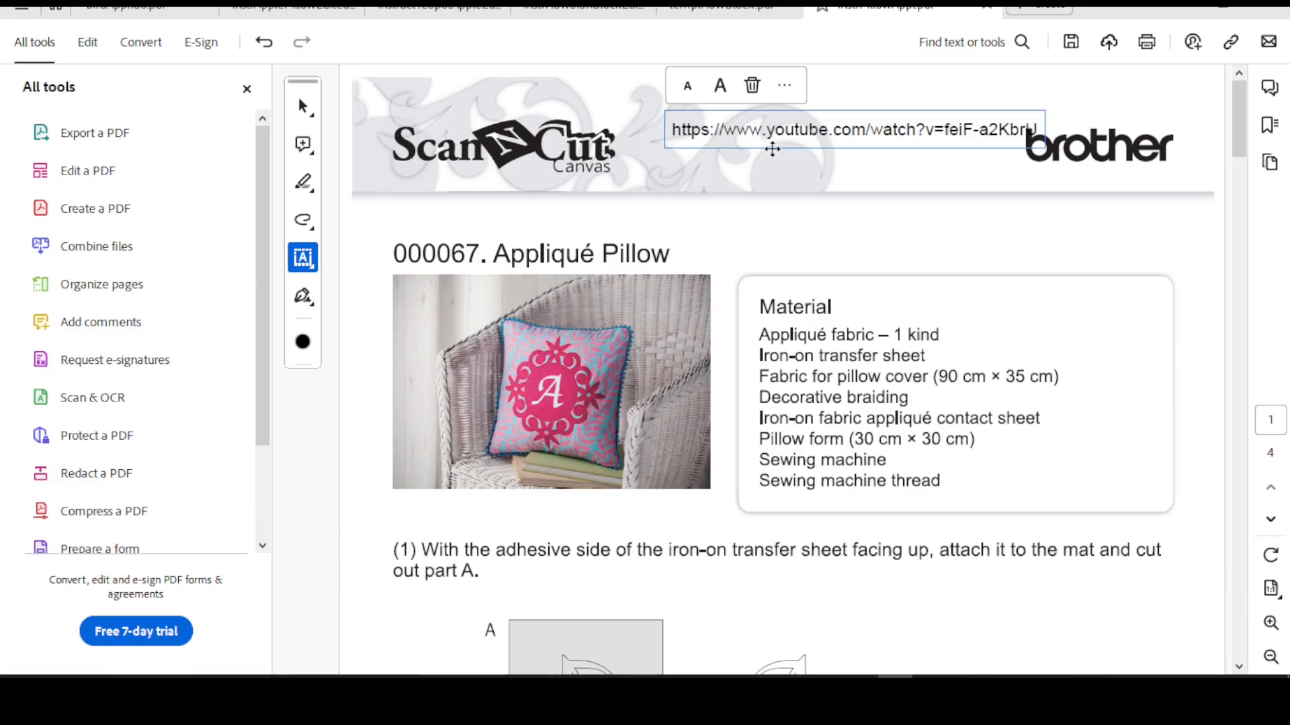
{"action": "left_click_drag", "start_coordinate": [771, 147], "coordinate": [730, 127]}
{"action": "left_click", "coordinate": [810, 180]}
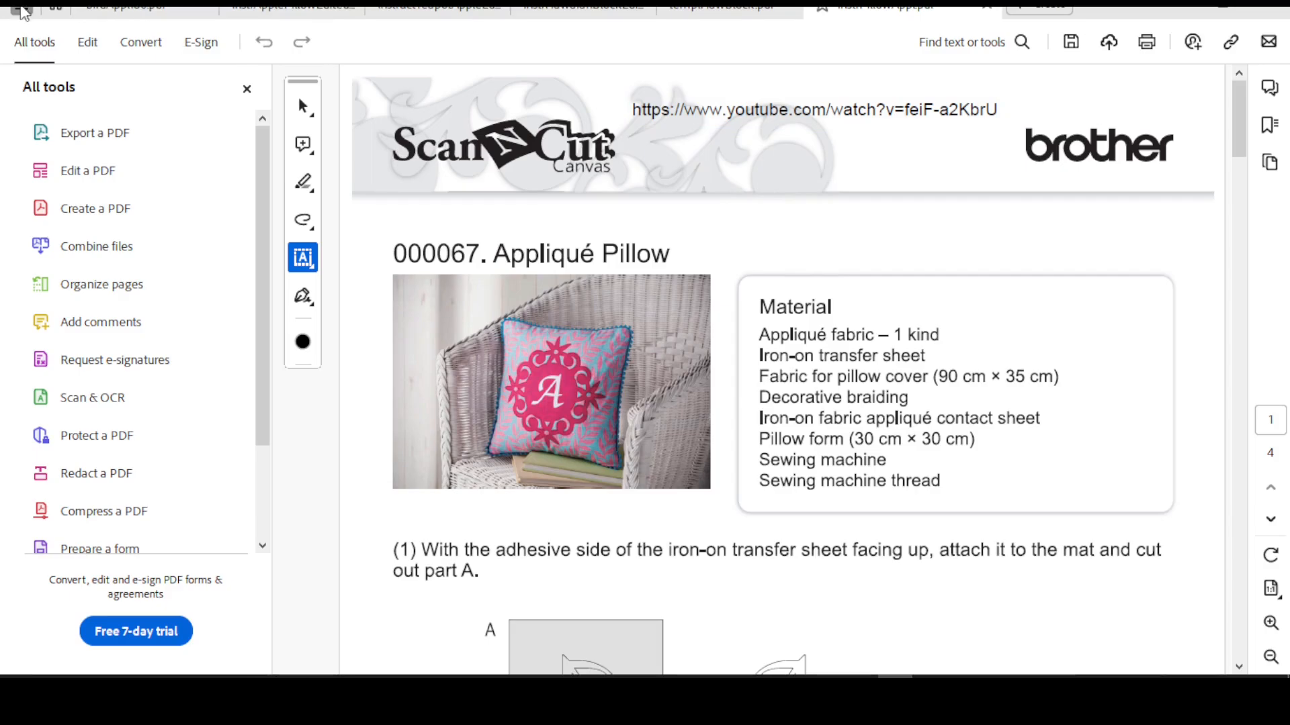
Save the annotated instructions as InstrPillowAppl.pdf in the Pillow Applique folder, replacing the existing file
{"action": "left_click", "coordinate": [20, 10]}
{"action": "left_click", "coordinate": [72, 116]}
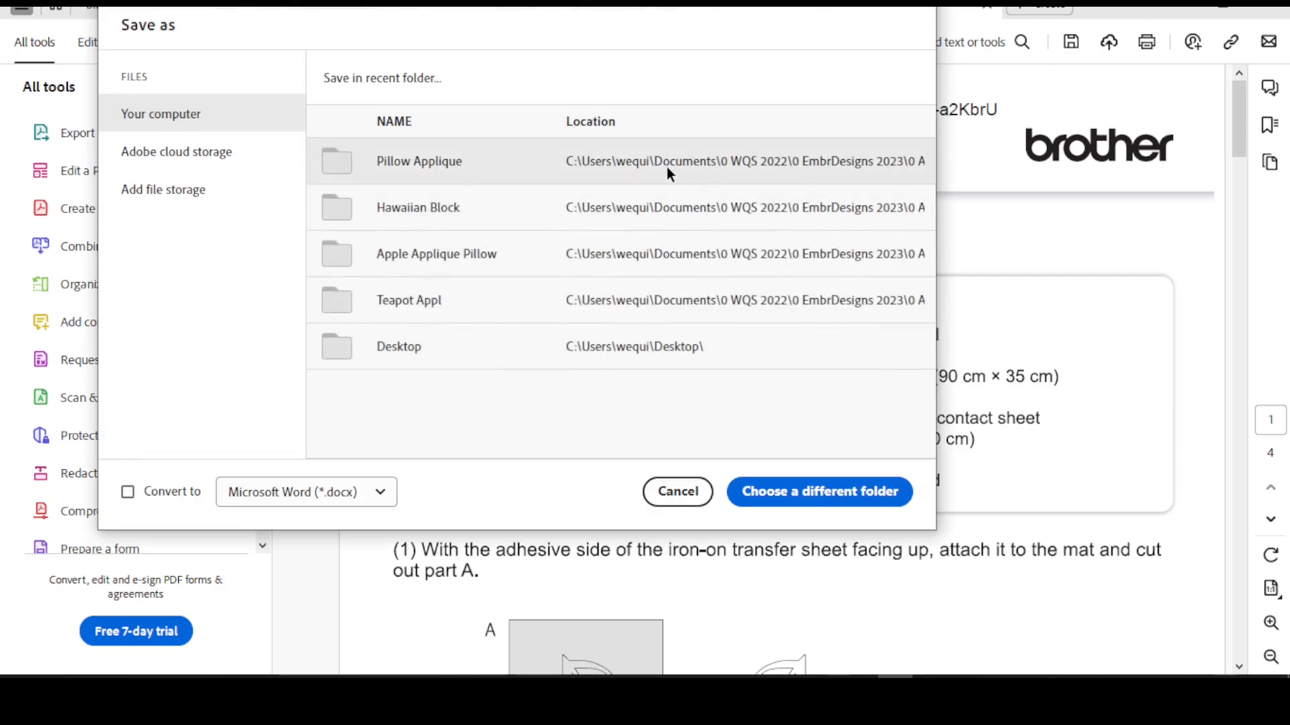
{"action": "left_click_drag", "start_coordinate": [939, 86], "coordinate": [1168, 142]}
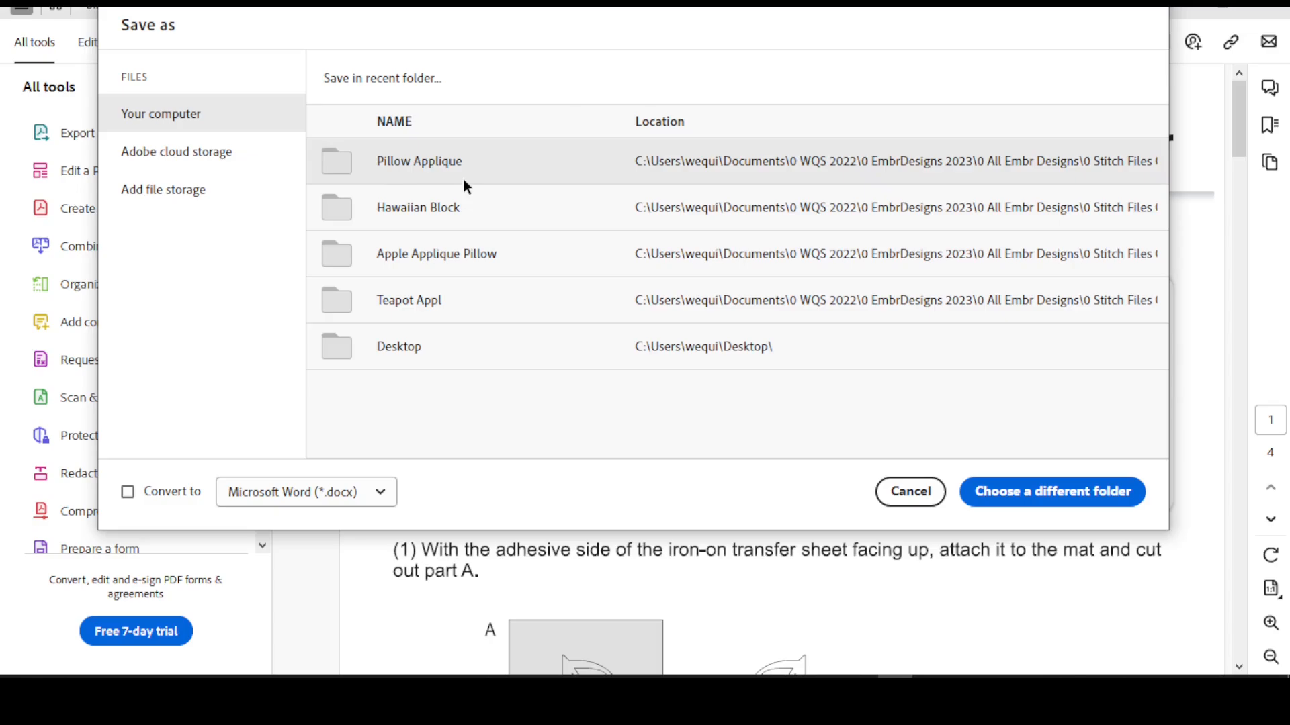
{"action": "left_click", "coordinate": [337, 163]}
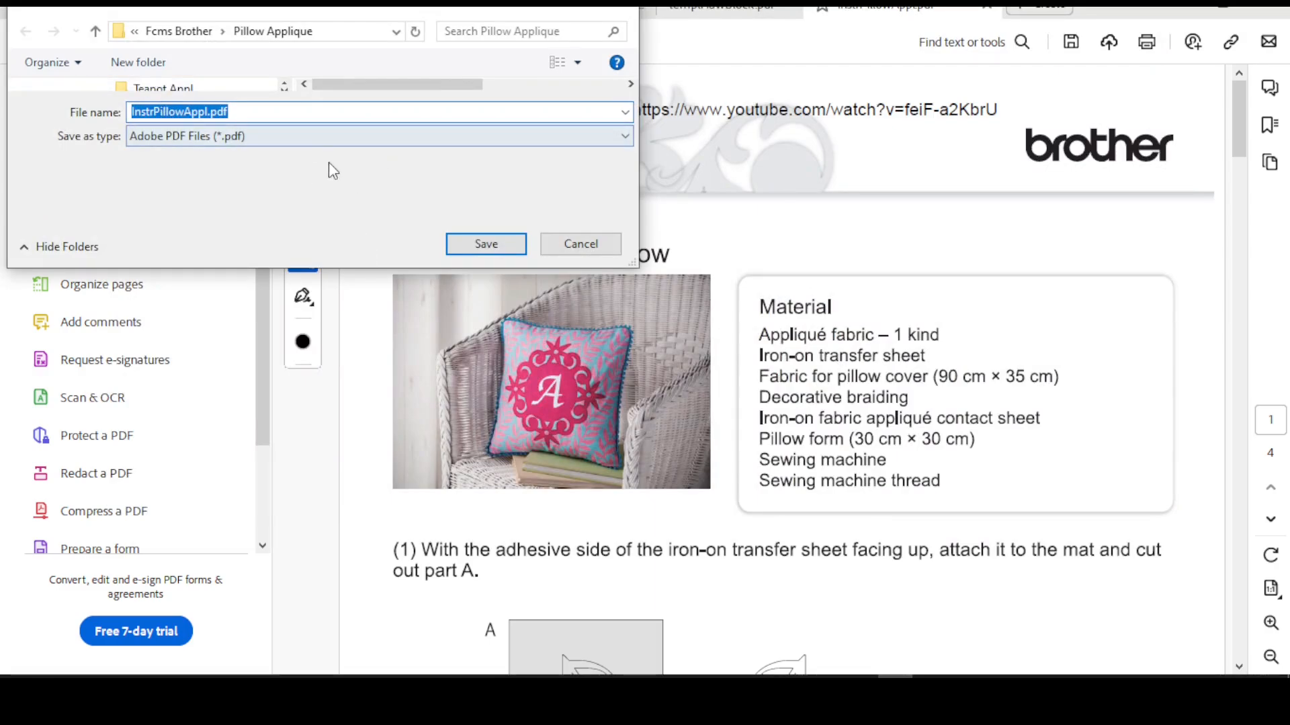
{"action": "left_click_drag", "start_coordinate": [343, 269], "coordinate": [349, 328]}
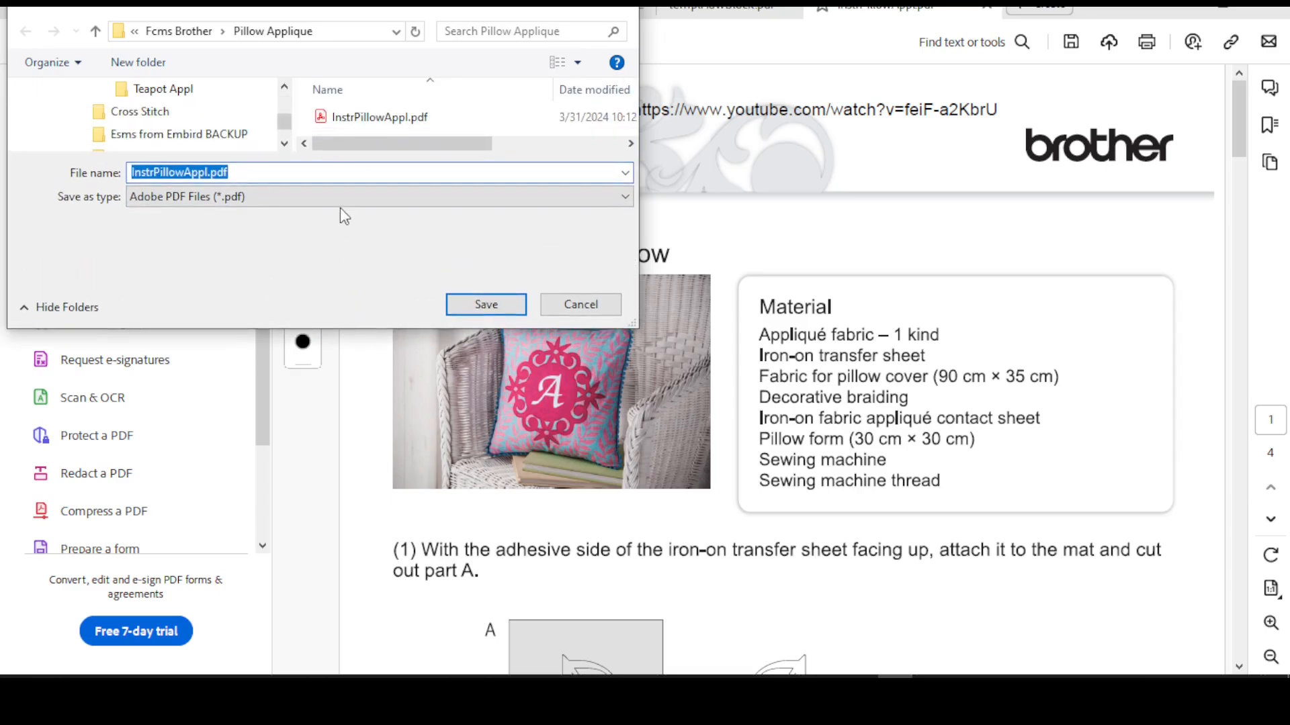
{"action": "left_click", "coordinate": [482, 306]}
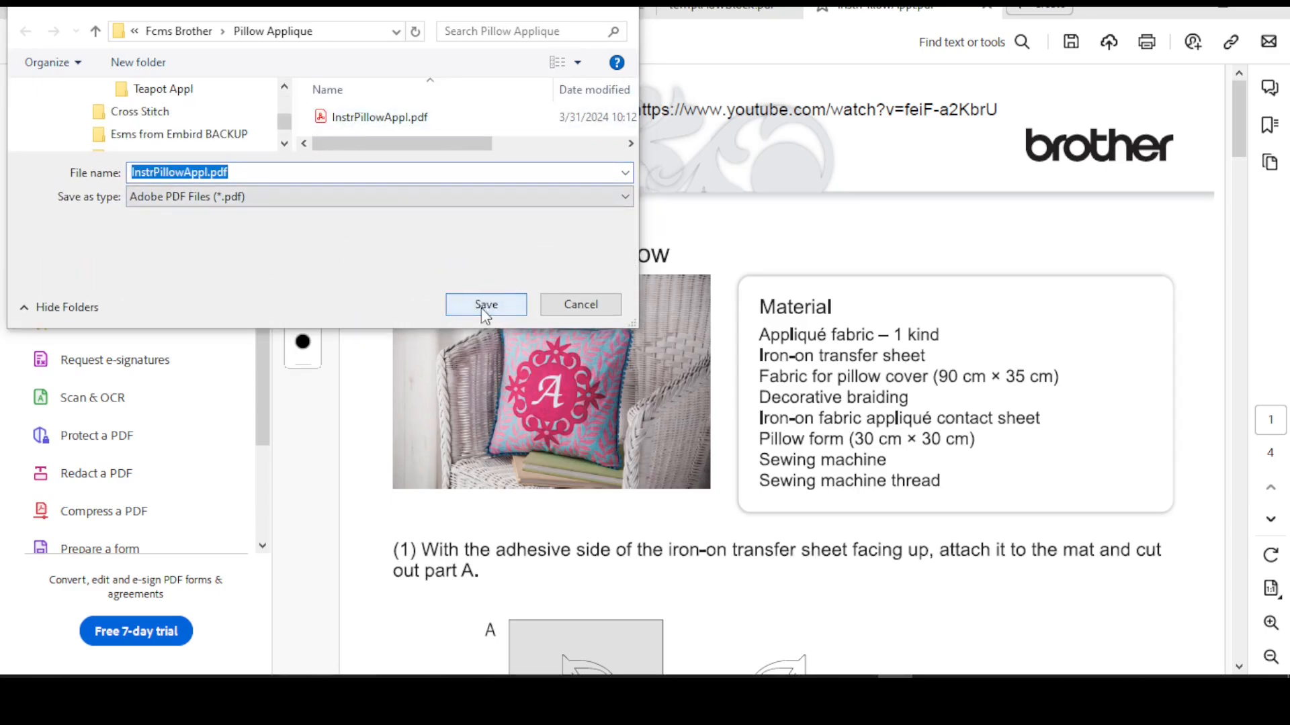
{"action": "left_click", "coordinate": [692, 341]}
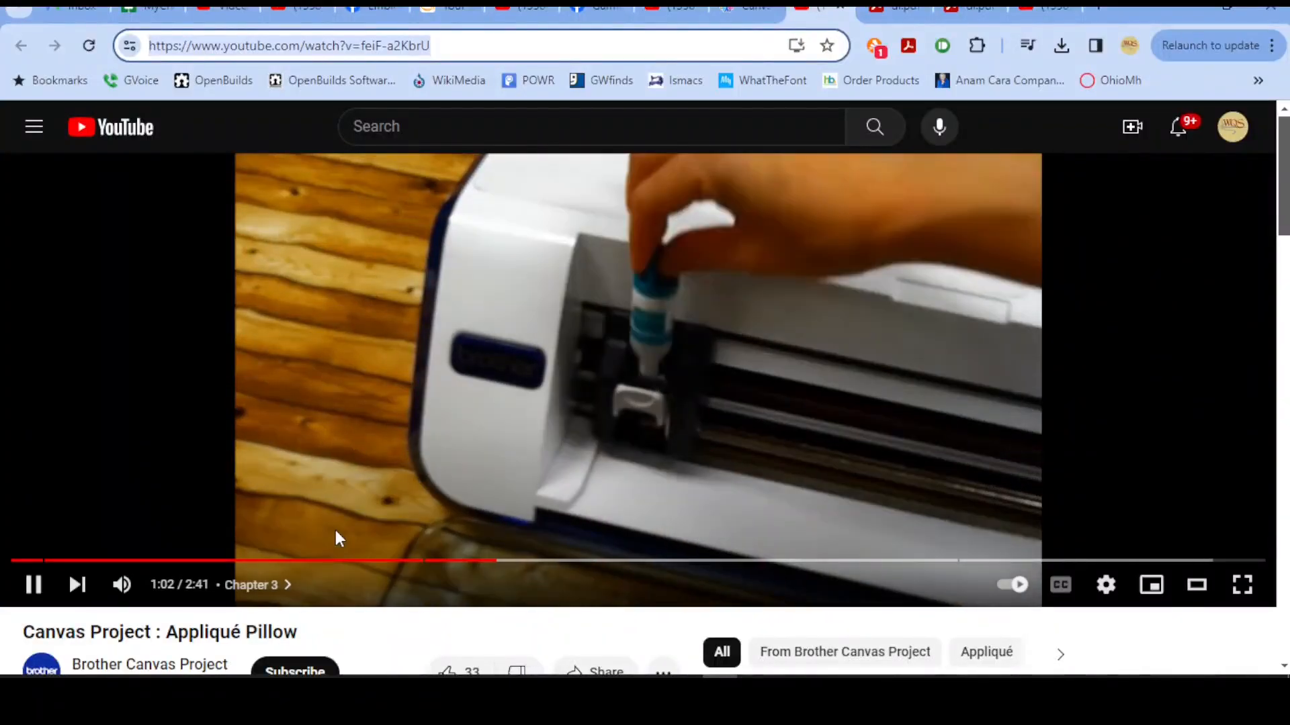
Skim the Appliqué Pillow video in the browser by jumping to several points in Chapter 3, and pause it
{"action": "left_click", "coordinate": [790, 561]}
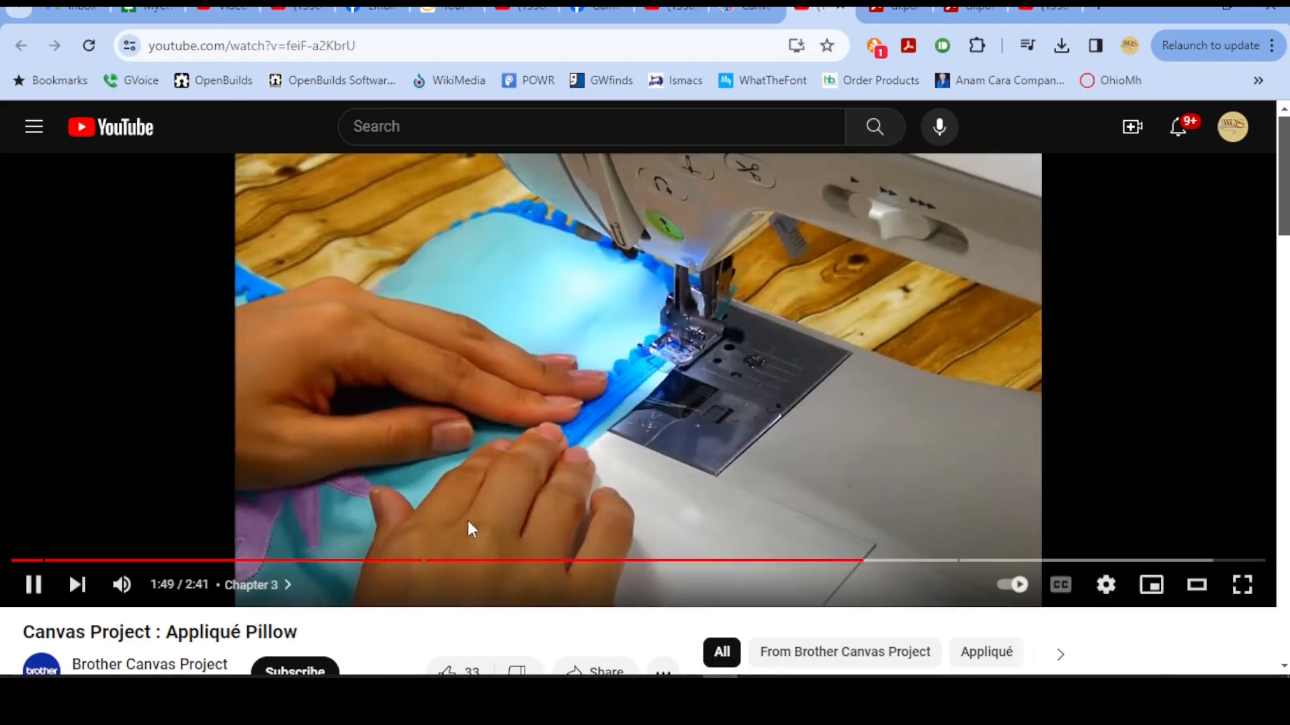
{"action": "left_click", "coordinate": [530, 561]}
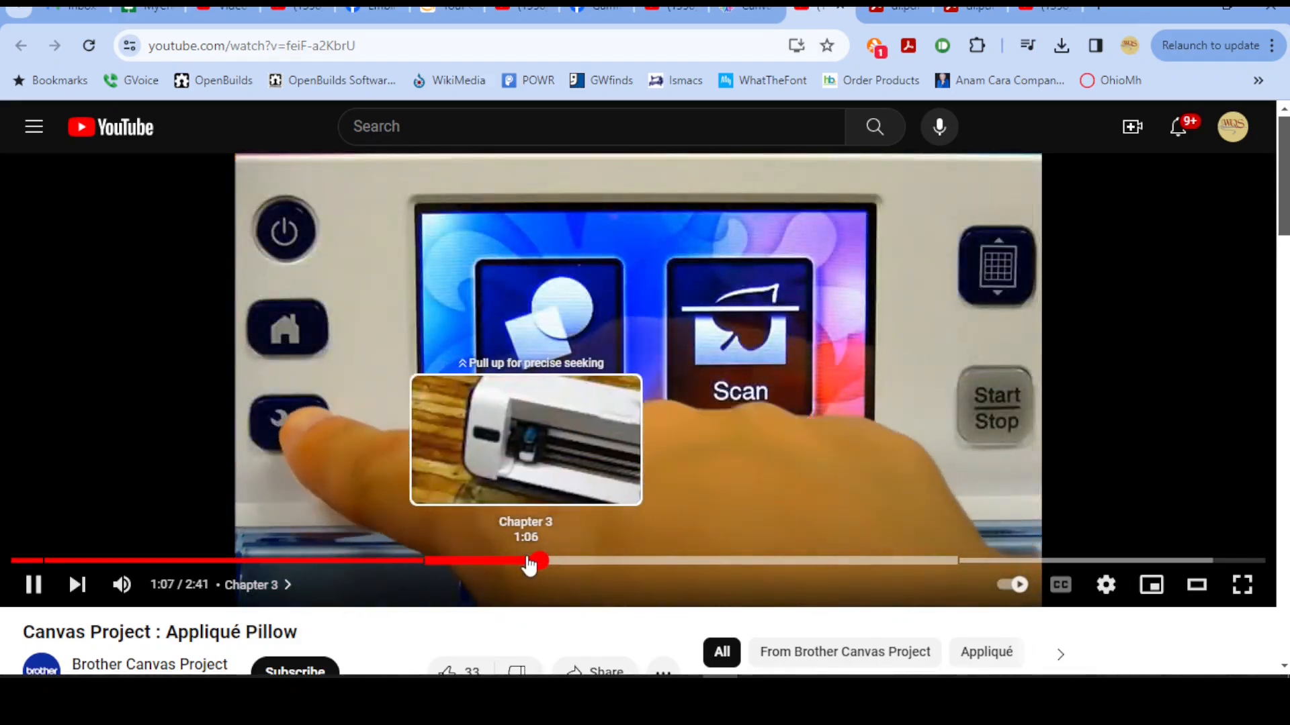
{"action": "left_click", "coordinate": [630, 562]}
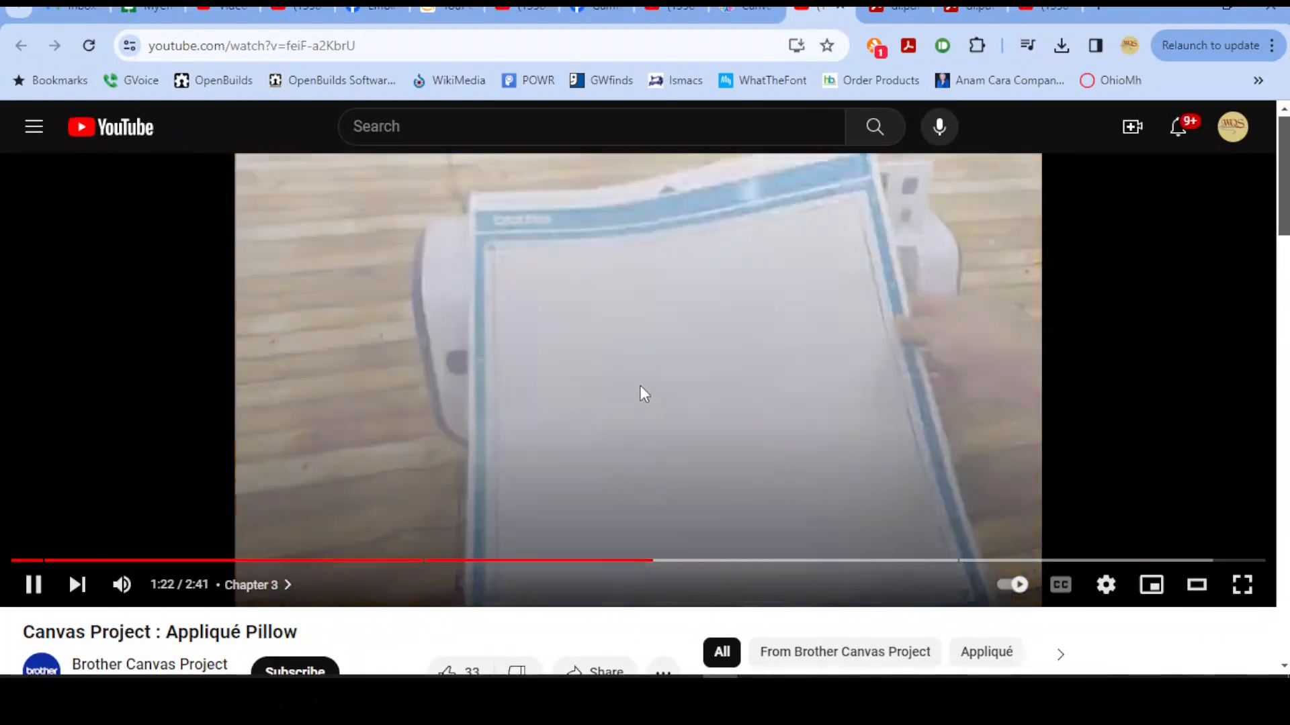
{"action": "left_click", "coordinate": [636, 386]}
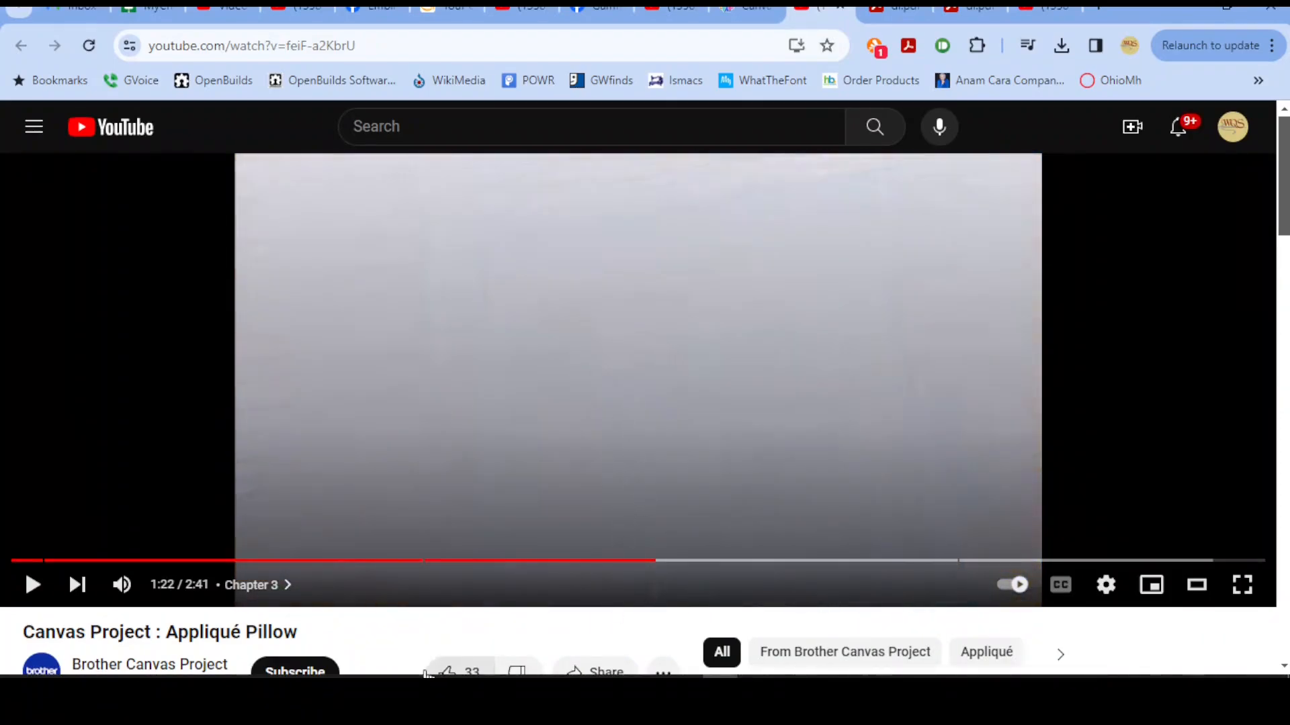
{"action": "left_click", "coordinate": [470, 692]}
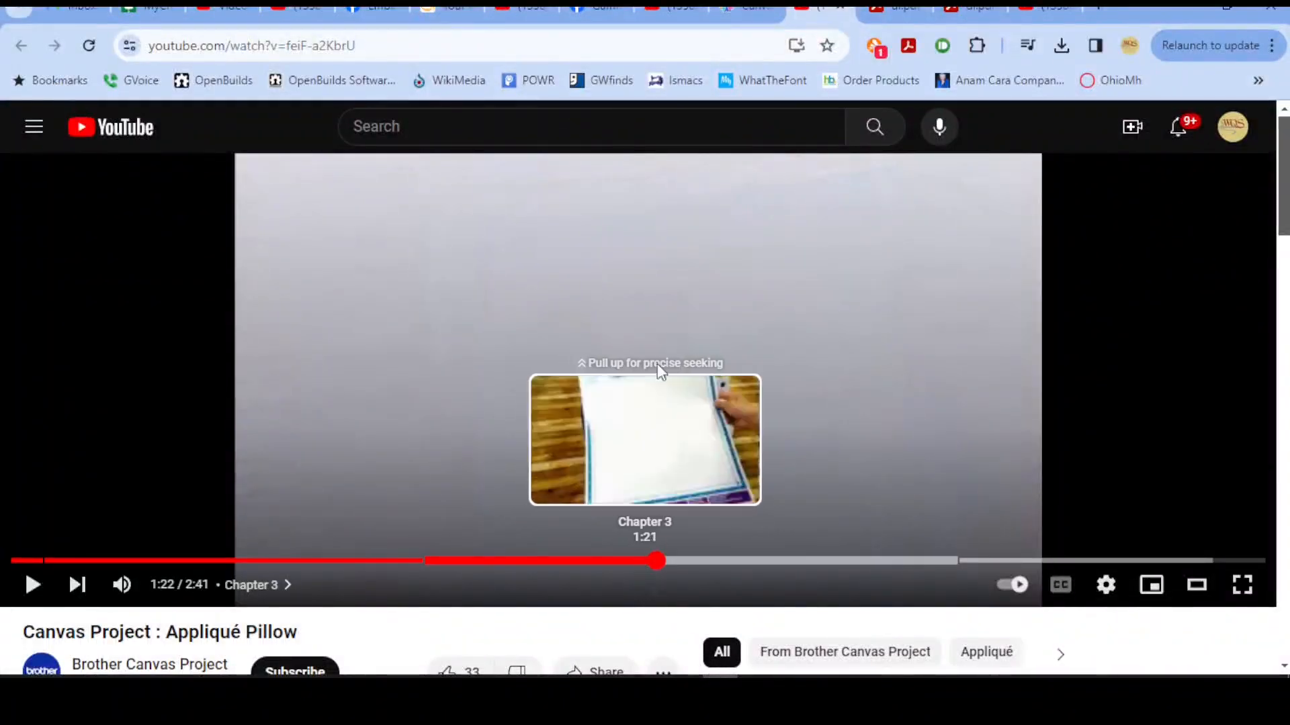
Return to the Canvas Project list in CanvasWorkspace and filter it by the Applique and Sewing tags
{"action": "left_click", "coordinate": [732, 11]}
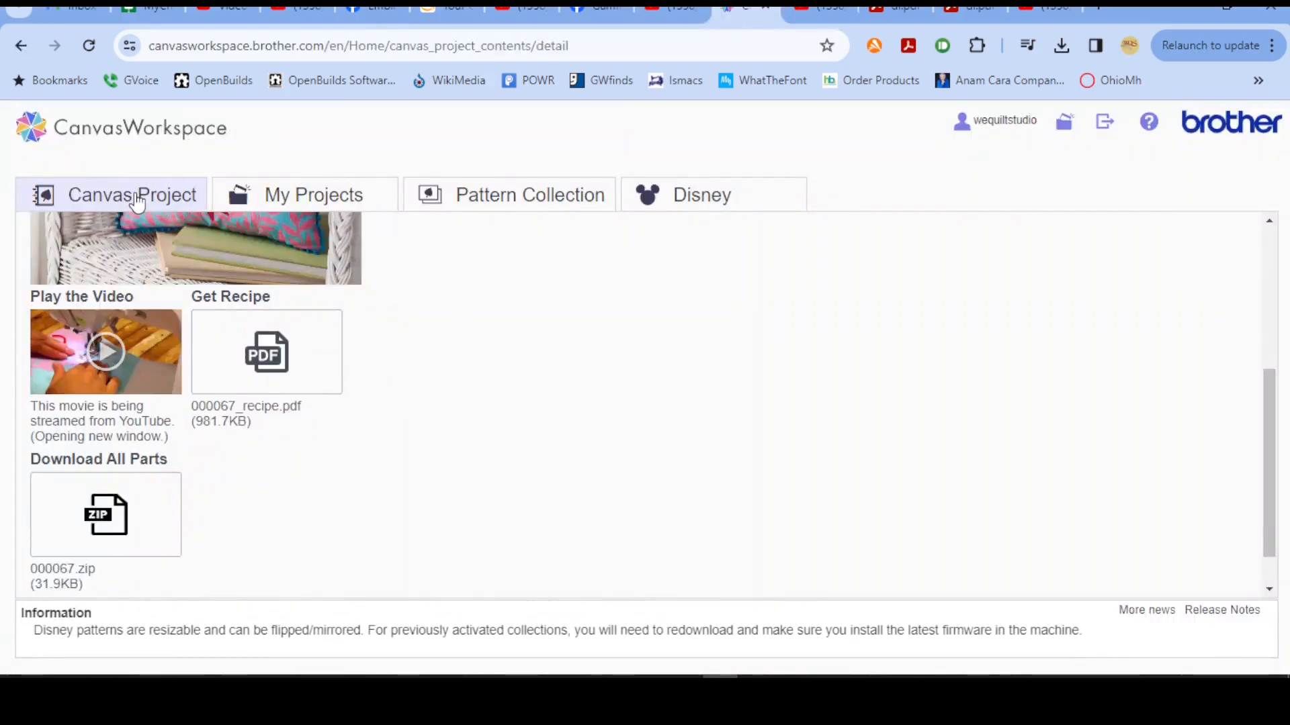
{"action": "left_click", "coordinate": [124, 140]}
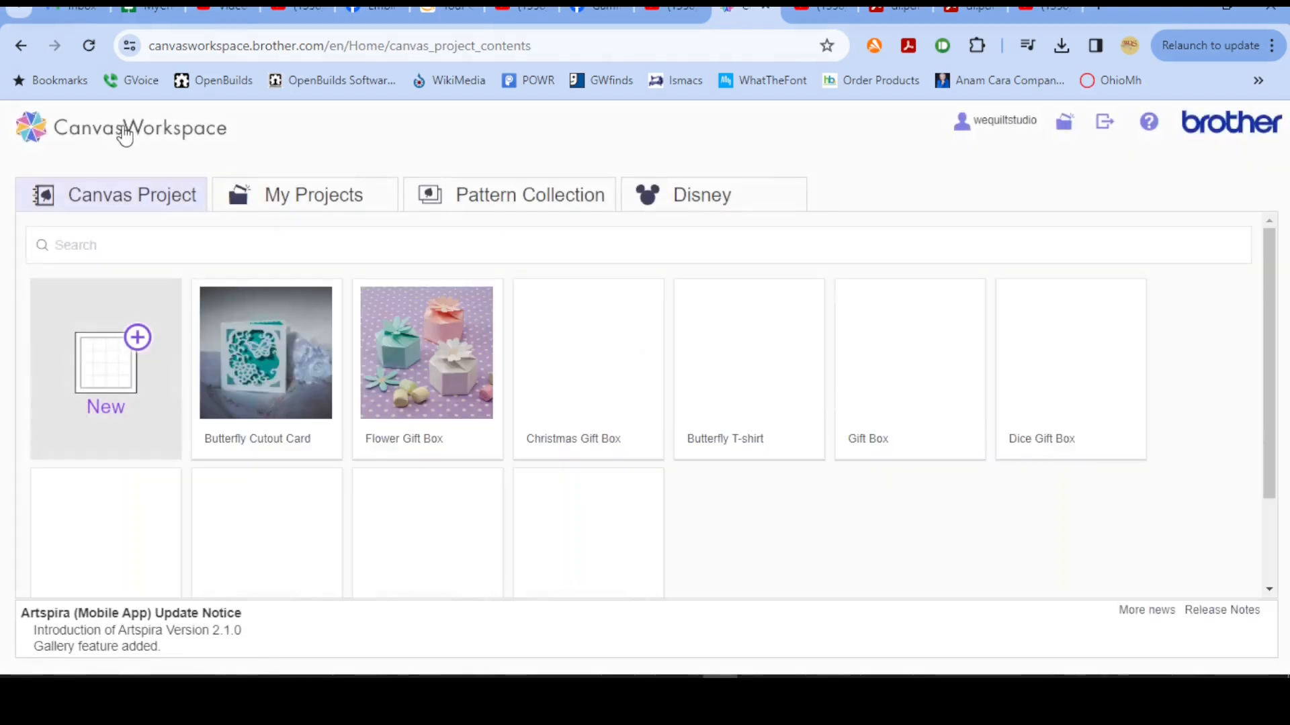
{"action": "left_click", "coordinate": [89, 247]}
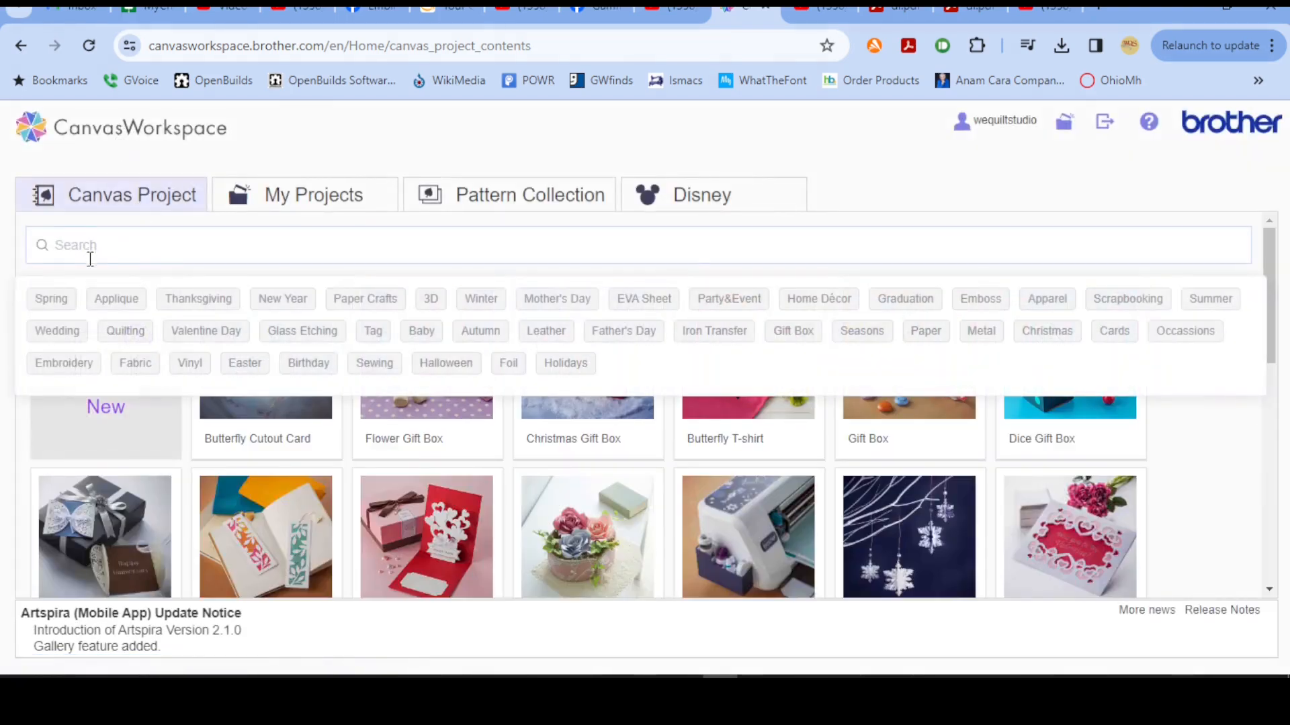
{"action": "left_click", "coordinate": [109, 308]}
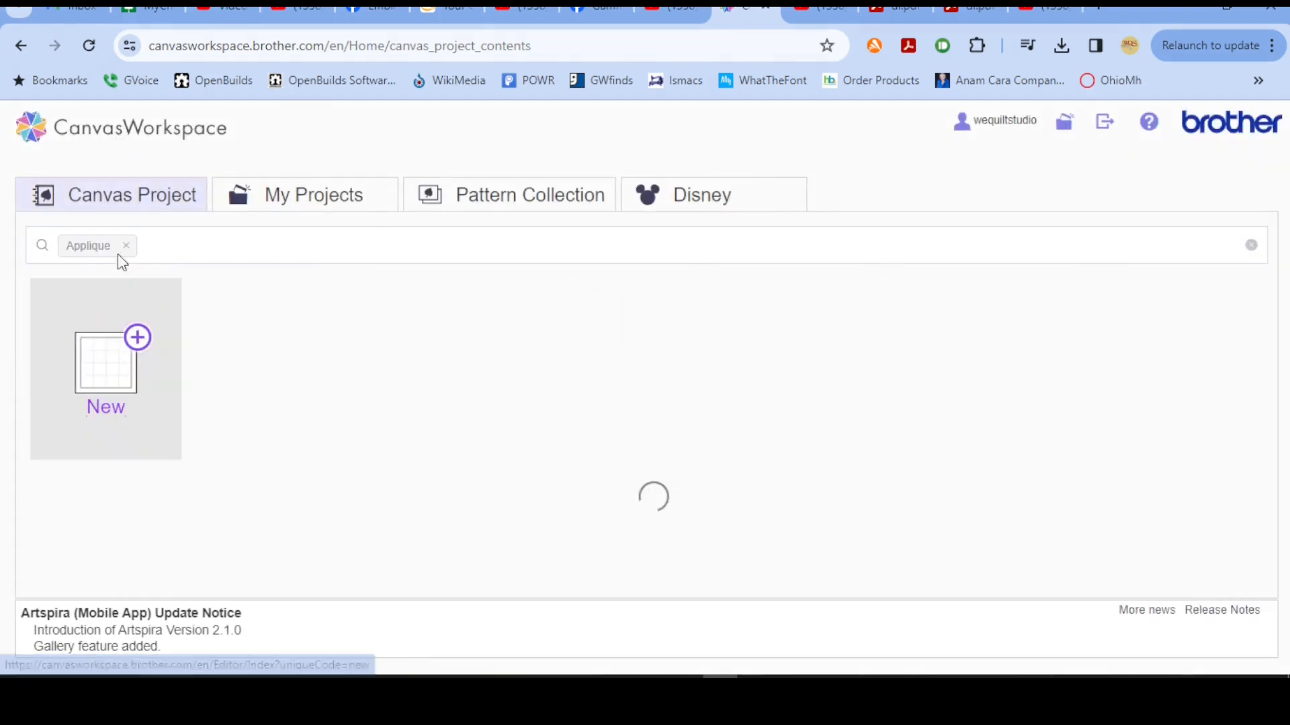
{"action": "left_click", "coordinate": [170, 247]}
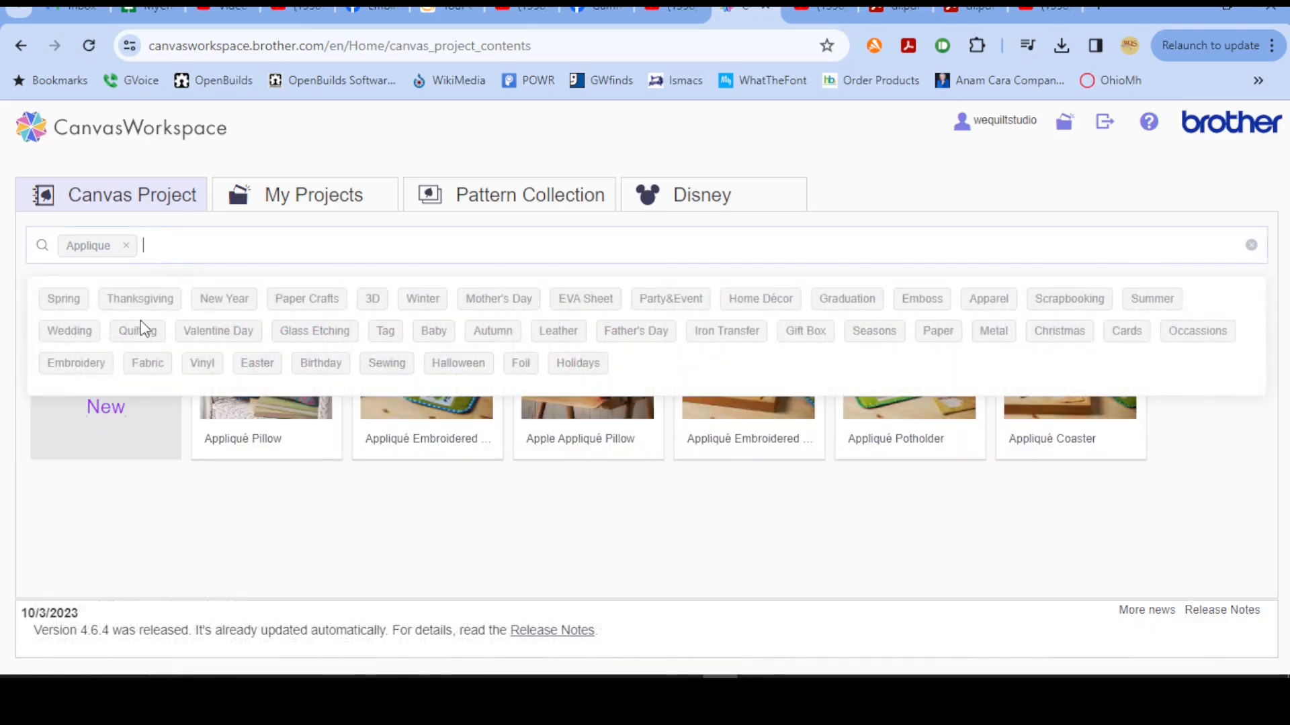
{"action": "left_click", "coordinate": [384, 366]}
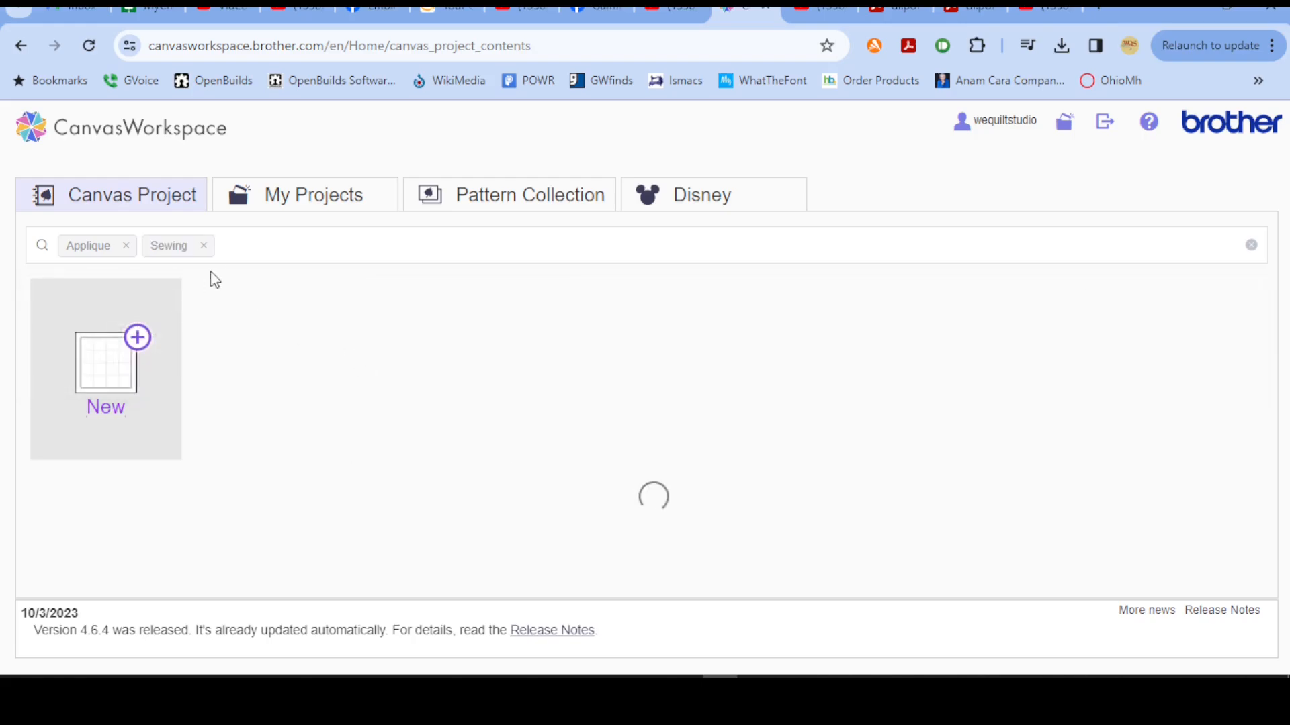
Add the Quilting tag to the Canvas Project filter and browse through the listed projects
{"action": "left_click", "coordinate": [257, 248]}
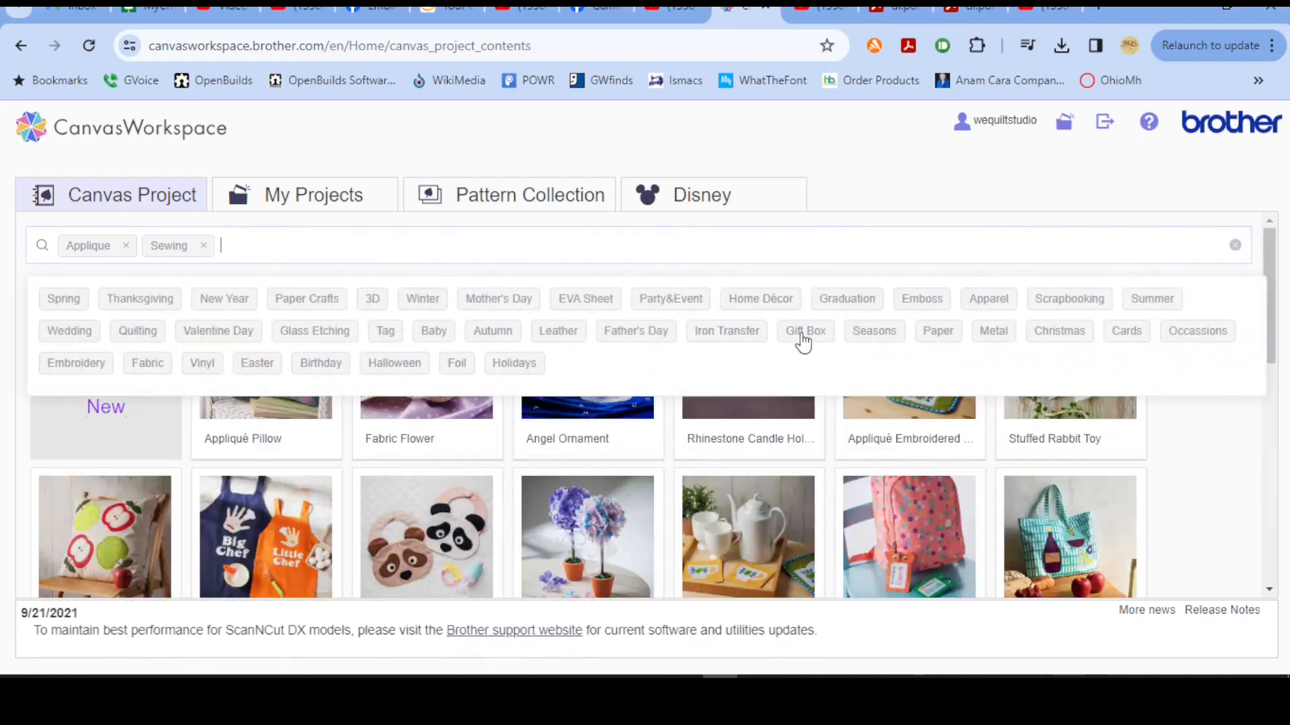
{"action": "left_click", "coordinate": [138, 331]}
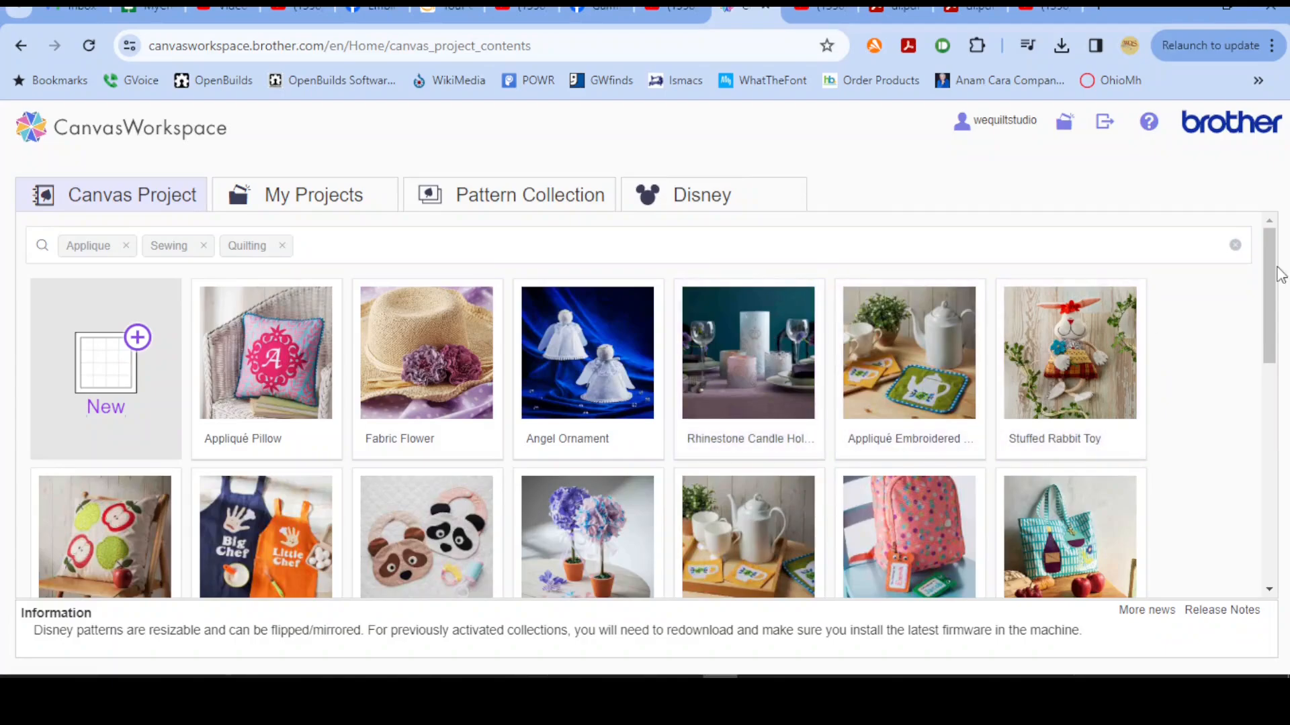
{"action": "left_click_drag", "start_coordinate": [1269, 282], "coordinate": [1271, 526]}
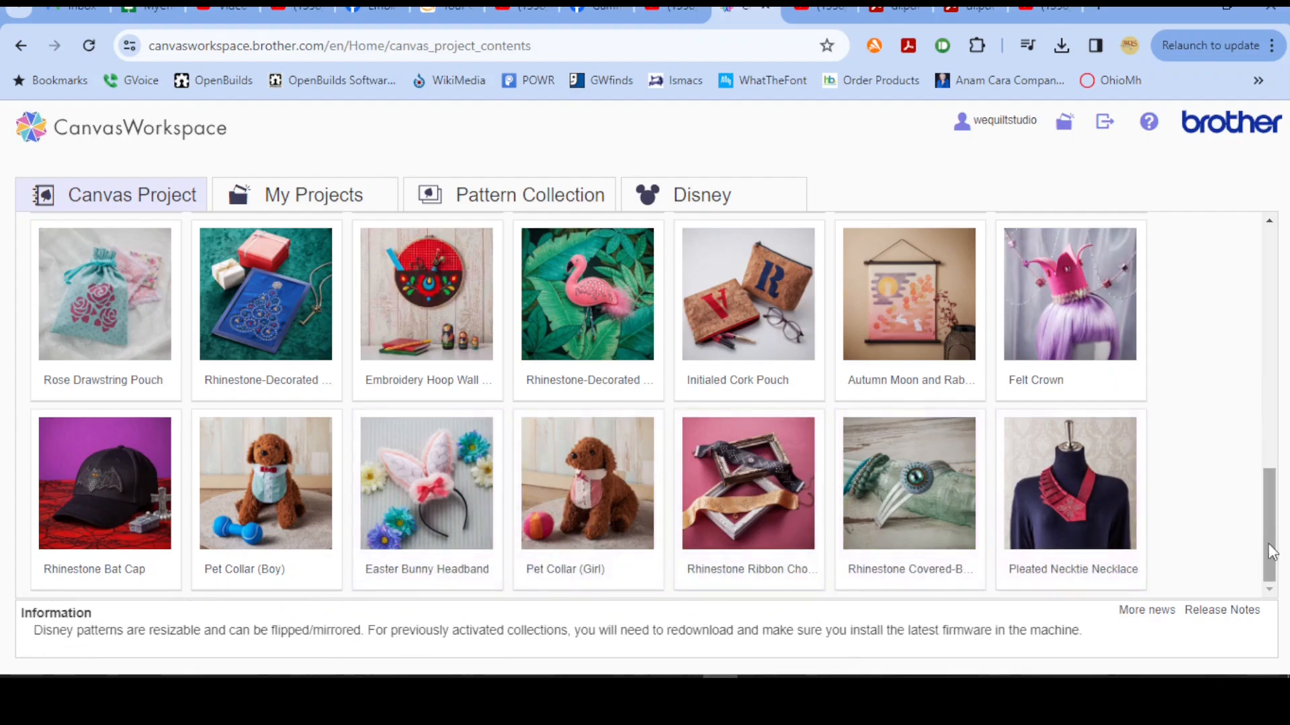
{"action": "scroll", "coordinate": [1277, 542], "scroll_direction": "up", "scroll_amount": 3}
{"action": "left_click_drag", "start_coordinate": [1277, 542], "coordinate": [1280, 484]}
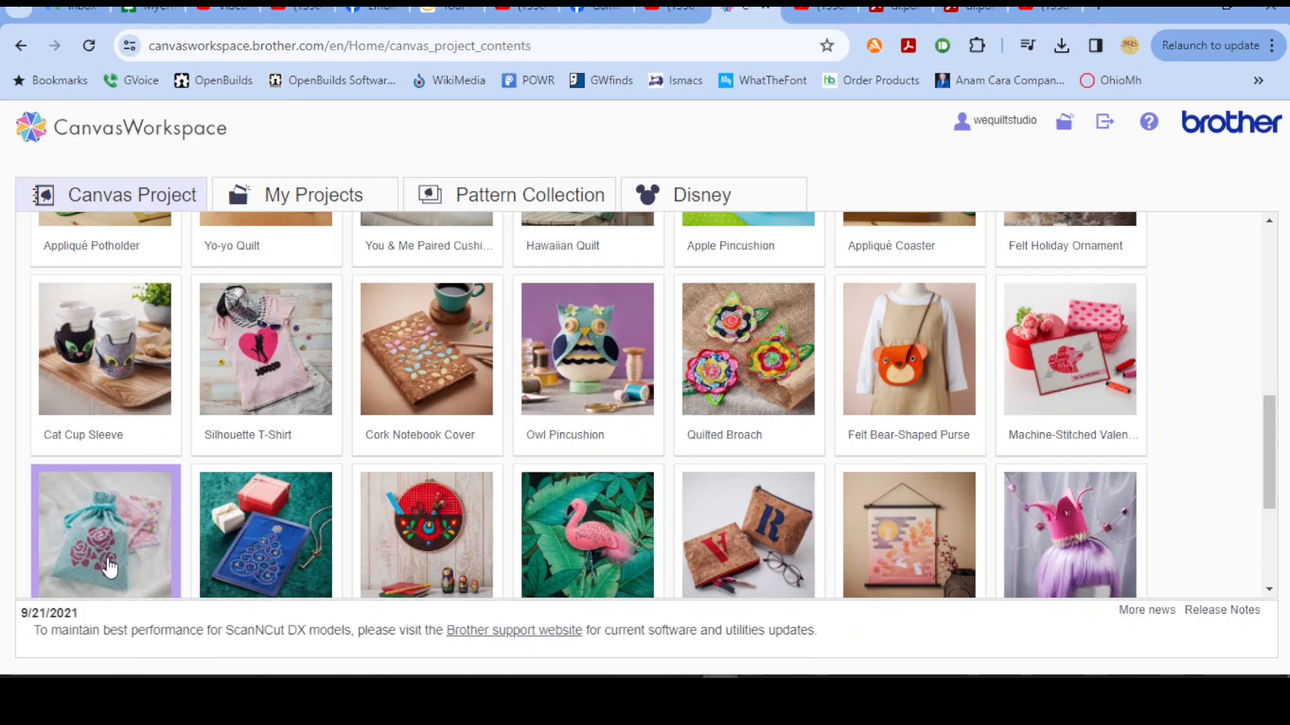
Open the Rose Drawstring Pouch project and look over its details page
{"action": "left_click", "coordinate": [108, 564]}
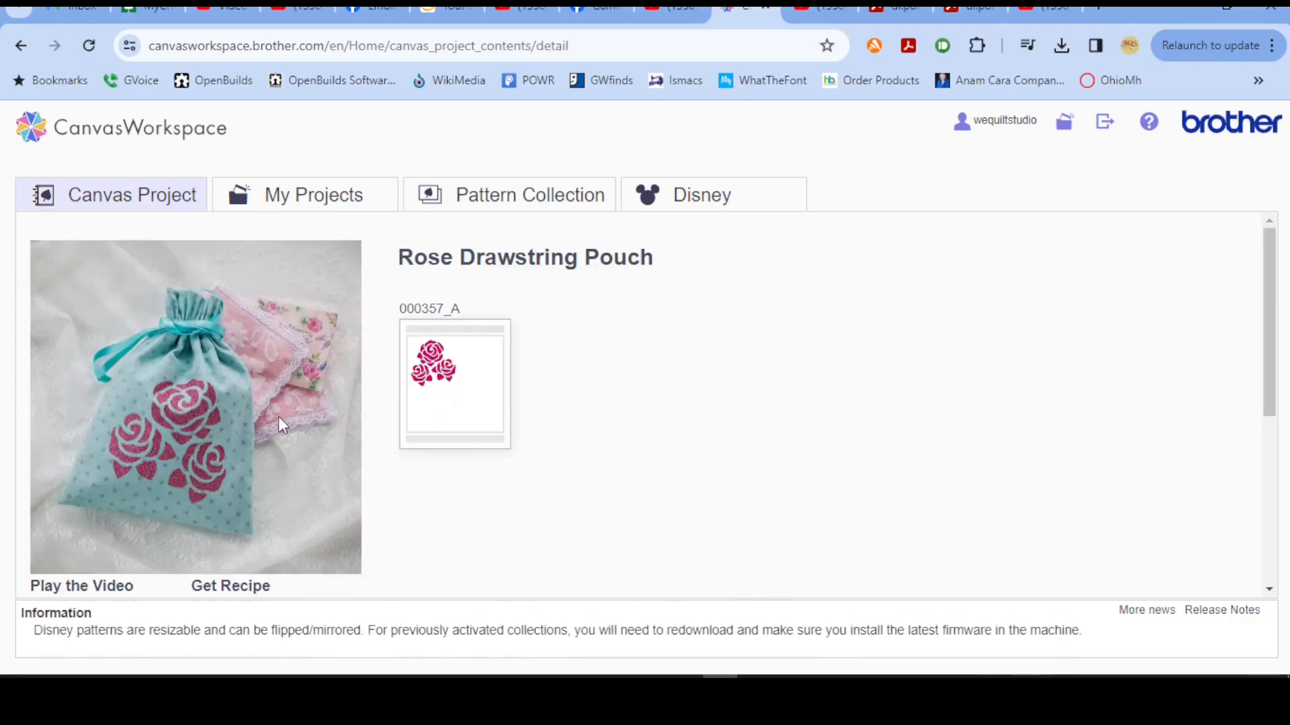
{"action": "mouse_move", "coordinate": [453, 408]}
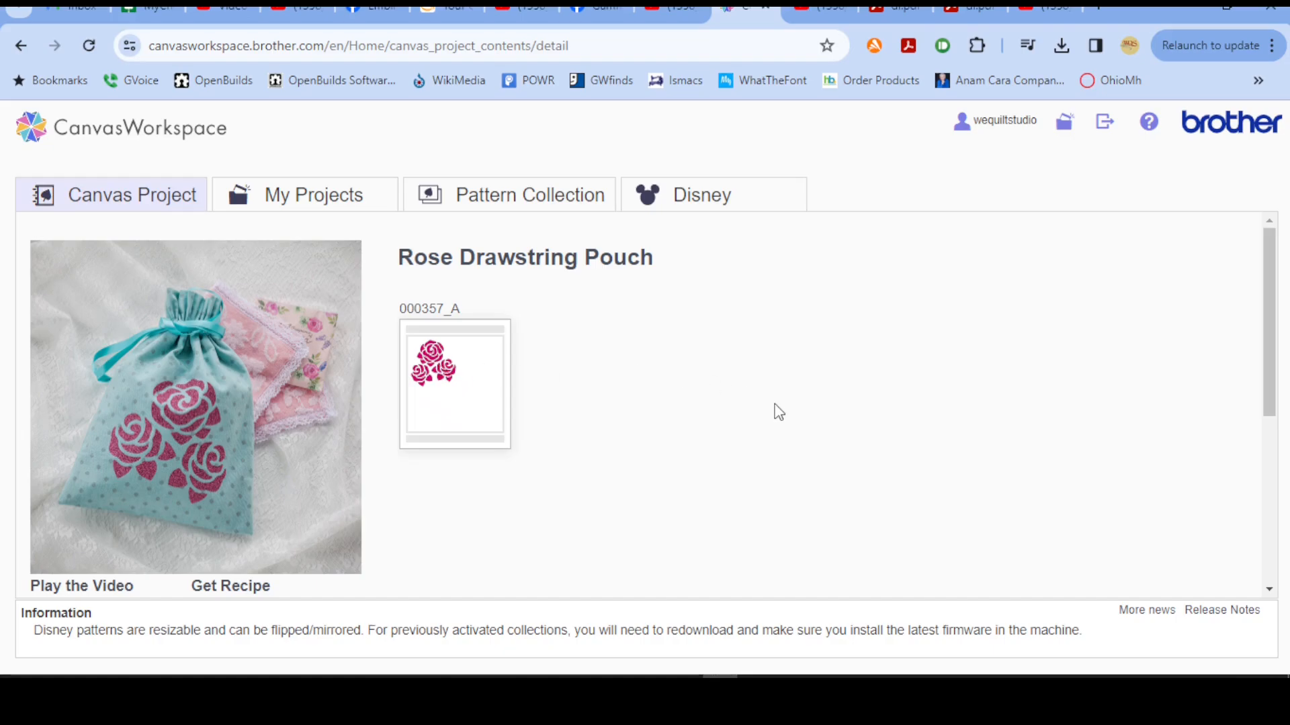
{"action": "left_click_drag", "start_coordinate": [1268, 336], "coordinate": [1260, 473]}
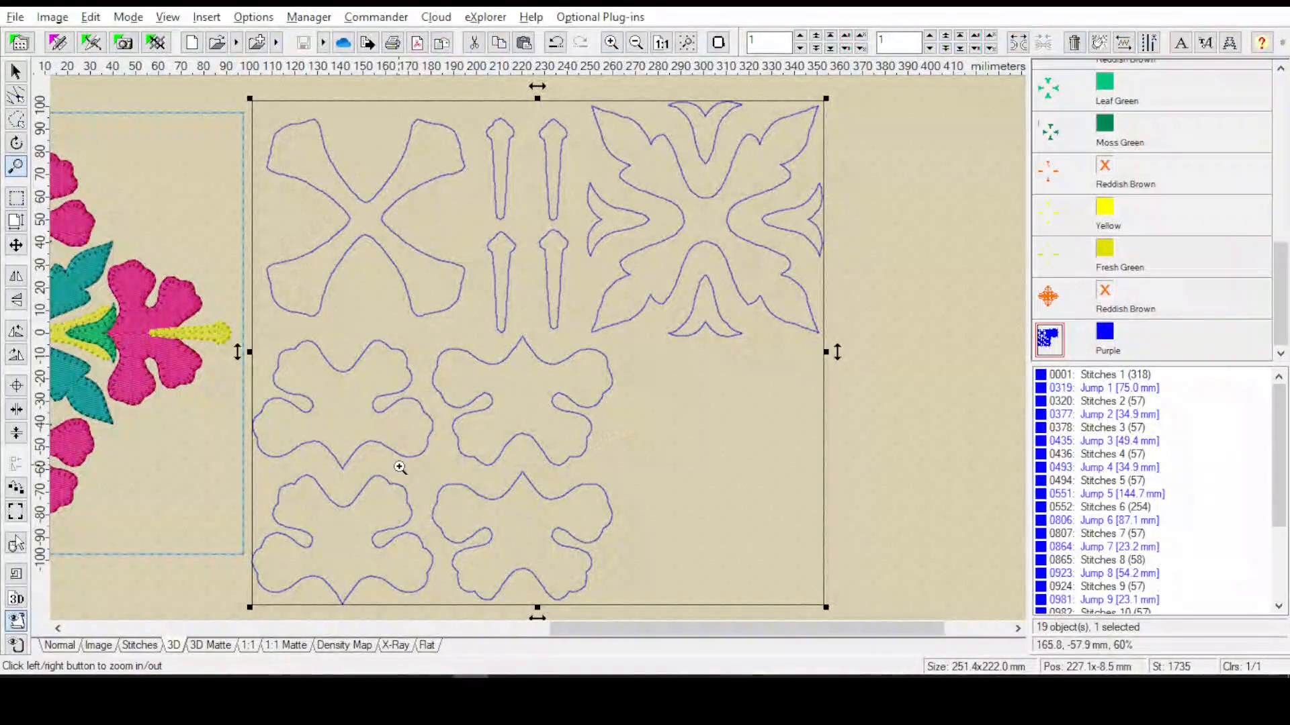
Switch to Embird and open the recently used design Bird 4inP 8inFApplFinal.jef+ from the Bird Fcm Large folder
{"action": "left_click_drag", "start_coordinate": [597, 628], "coordinate": [138, 632]}
{"action": "left_click_drag", "start_coordinate": [249, 628], "coordinate": [463, 646]}
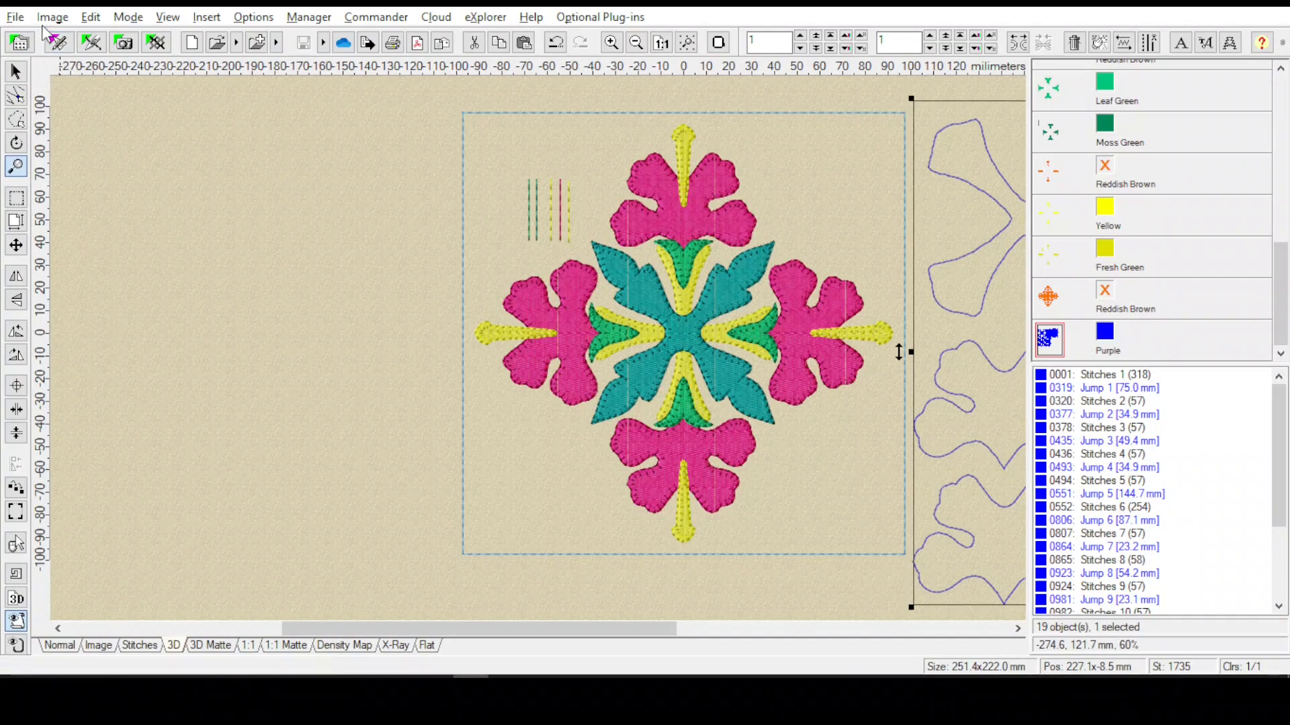
{"action": "left_click", "coordinate": [15, 18]}
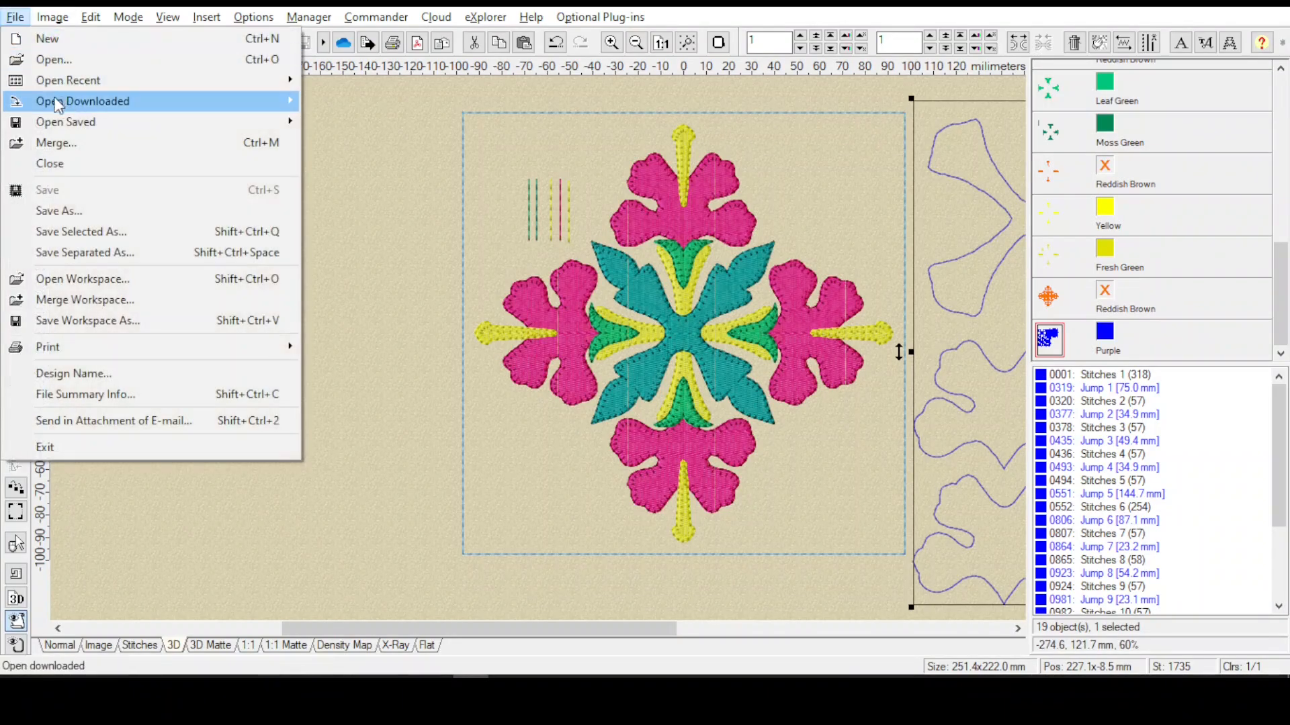
{"action": "mouse_move", "coordinate": [61, 86]}
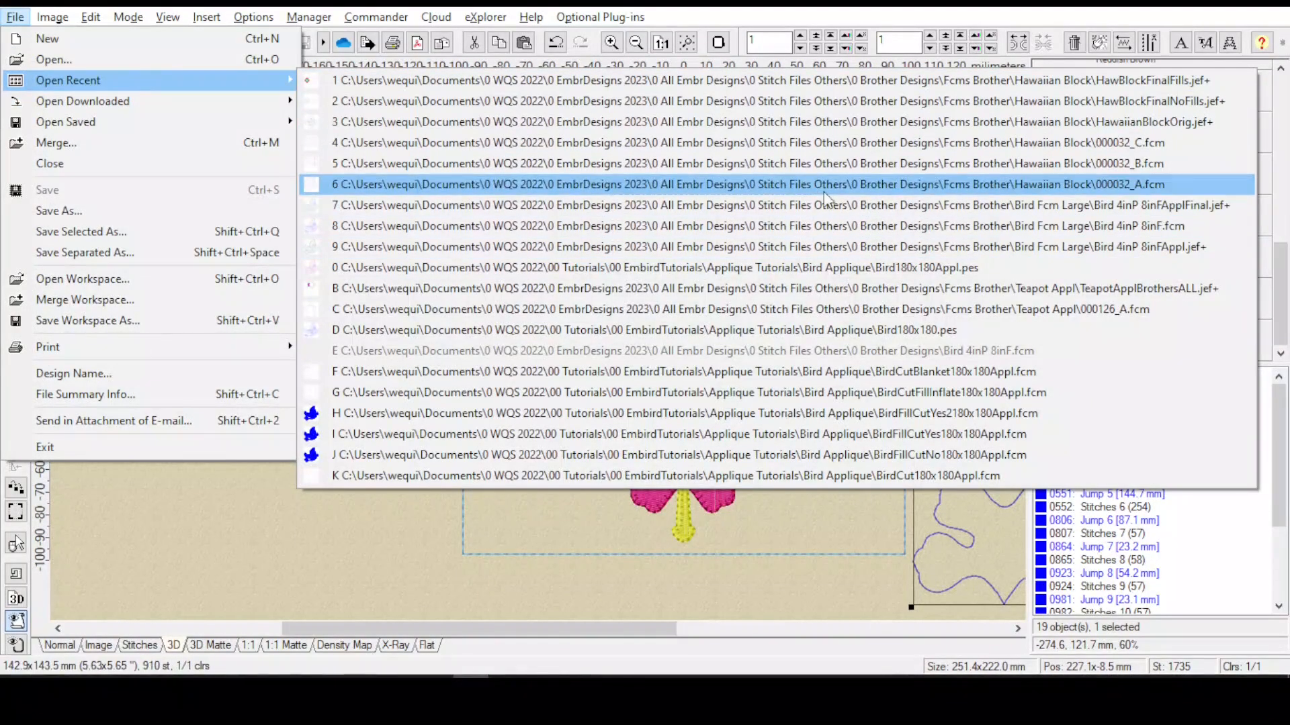
{"action": "left_click", "coordinate": [864, 209]}
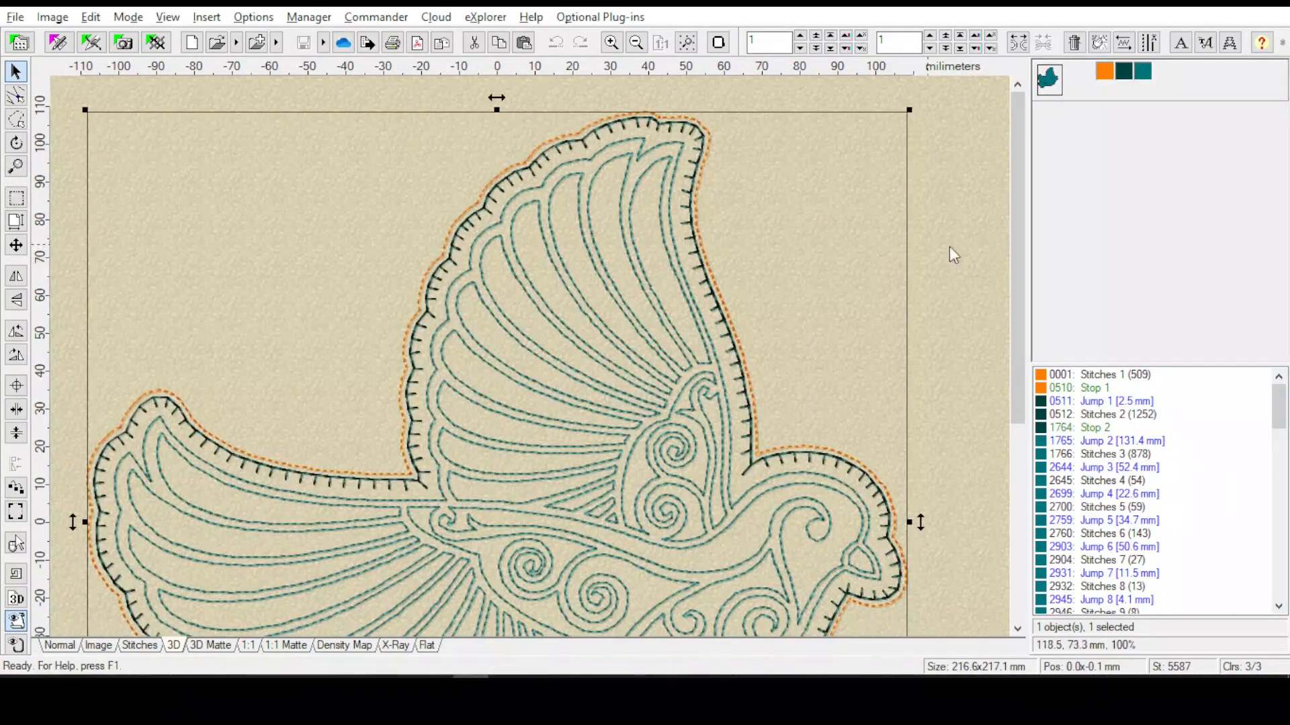
Separate all colors of the bird's two-color outline object into individual objects
{"action": "left_click", "coordinate": [635, 43]}
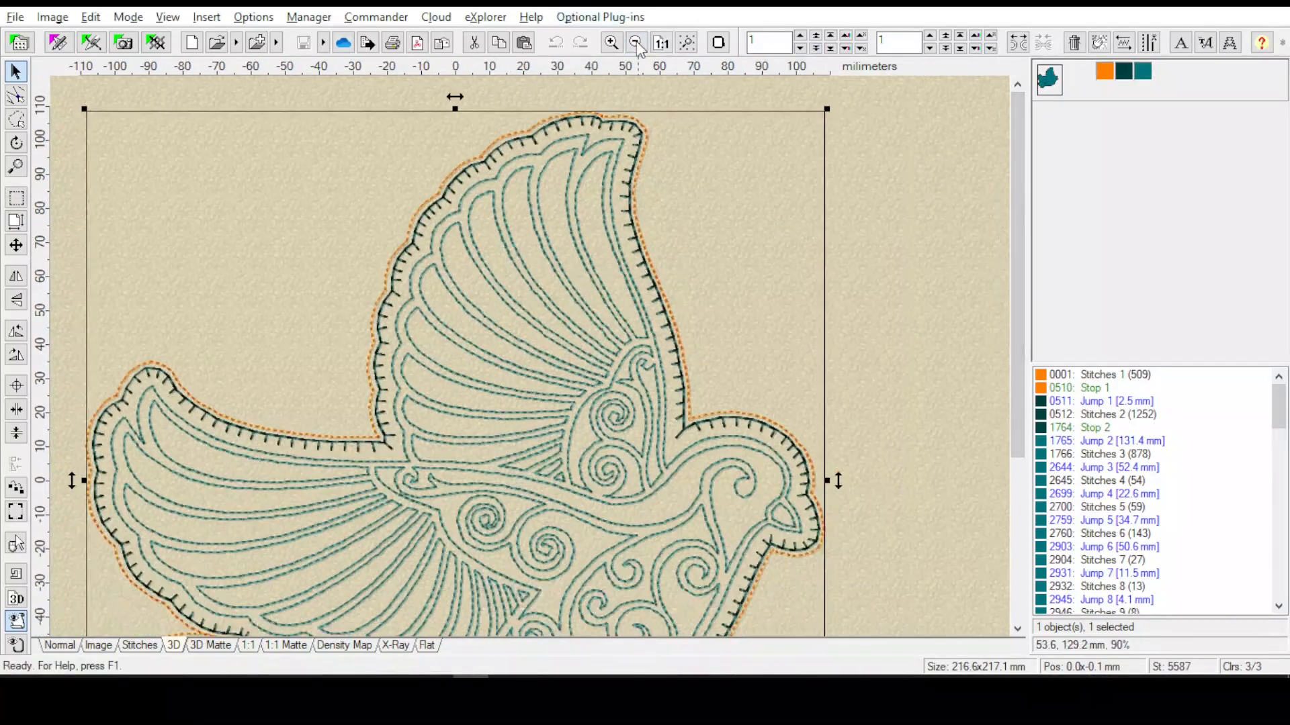
{"action": "left_click", "coordinate": [635, 45]}
{"action": "left_click", "coordinate": [636, 44]}
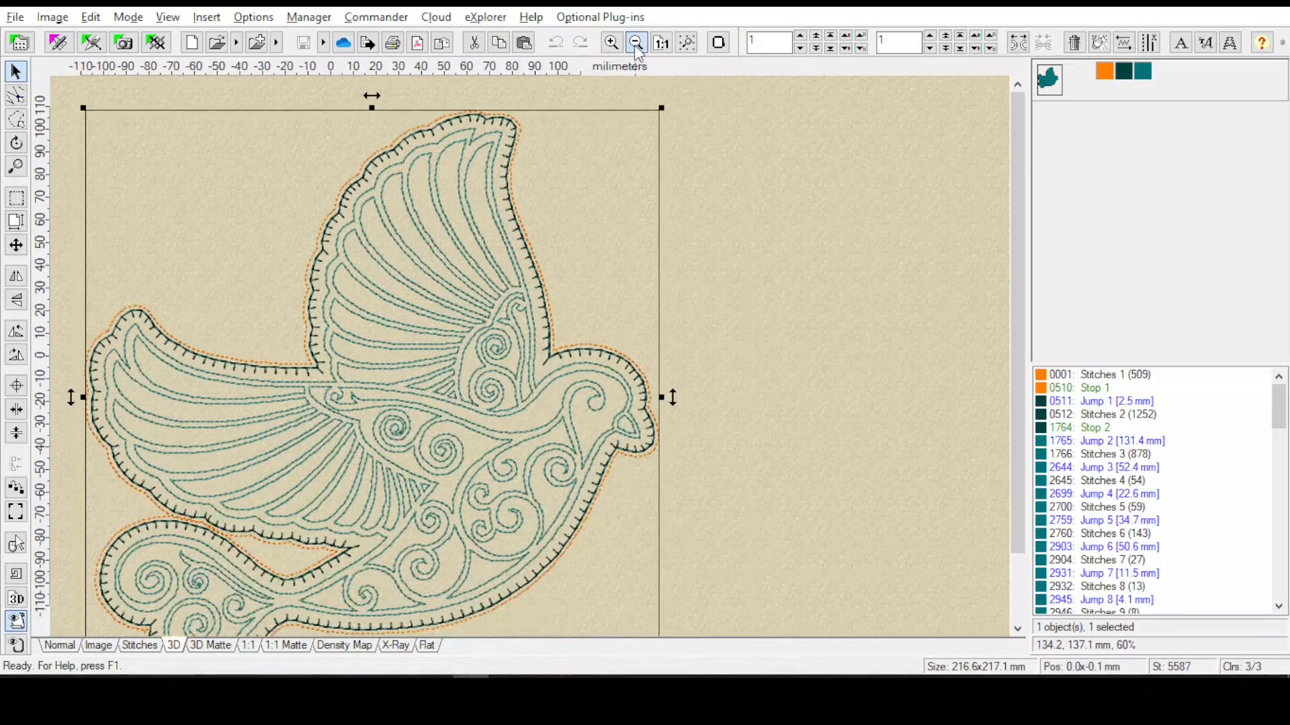
{"action": "left_click", "coordinate": [636, 44]}
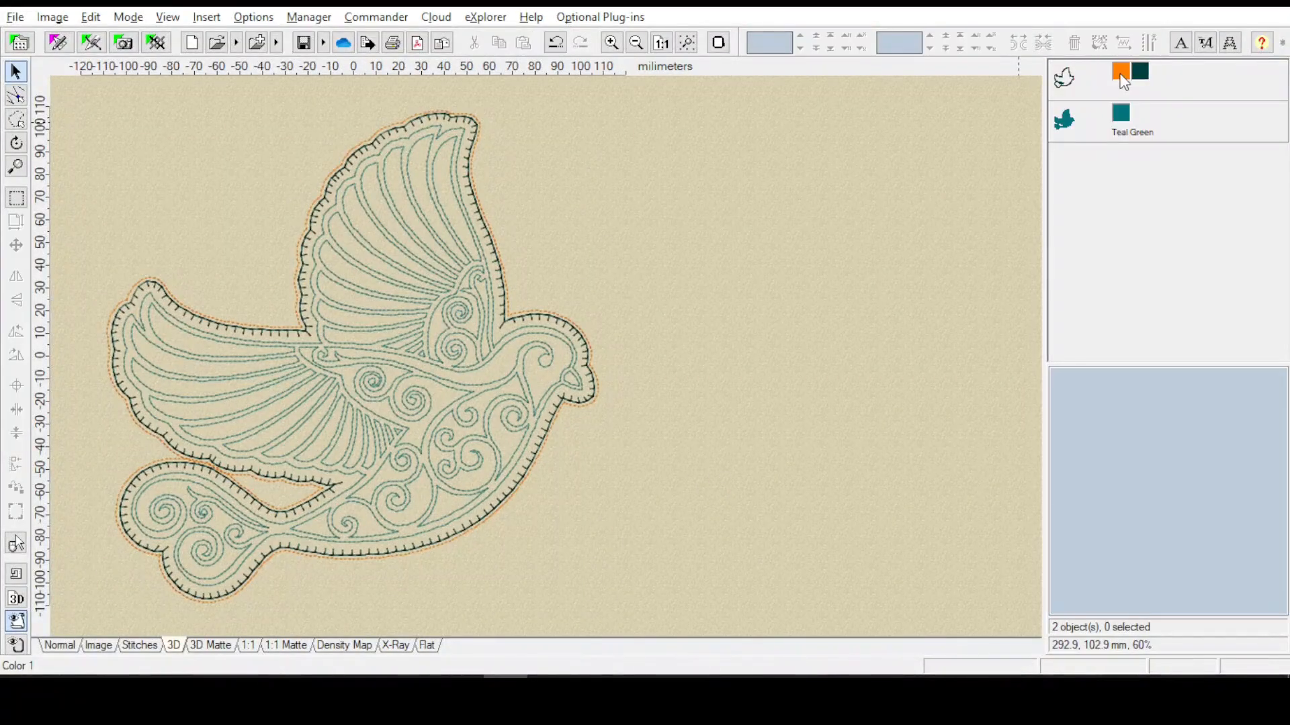
{"action": "right_click", "coordinate": [1121, 69]}
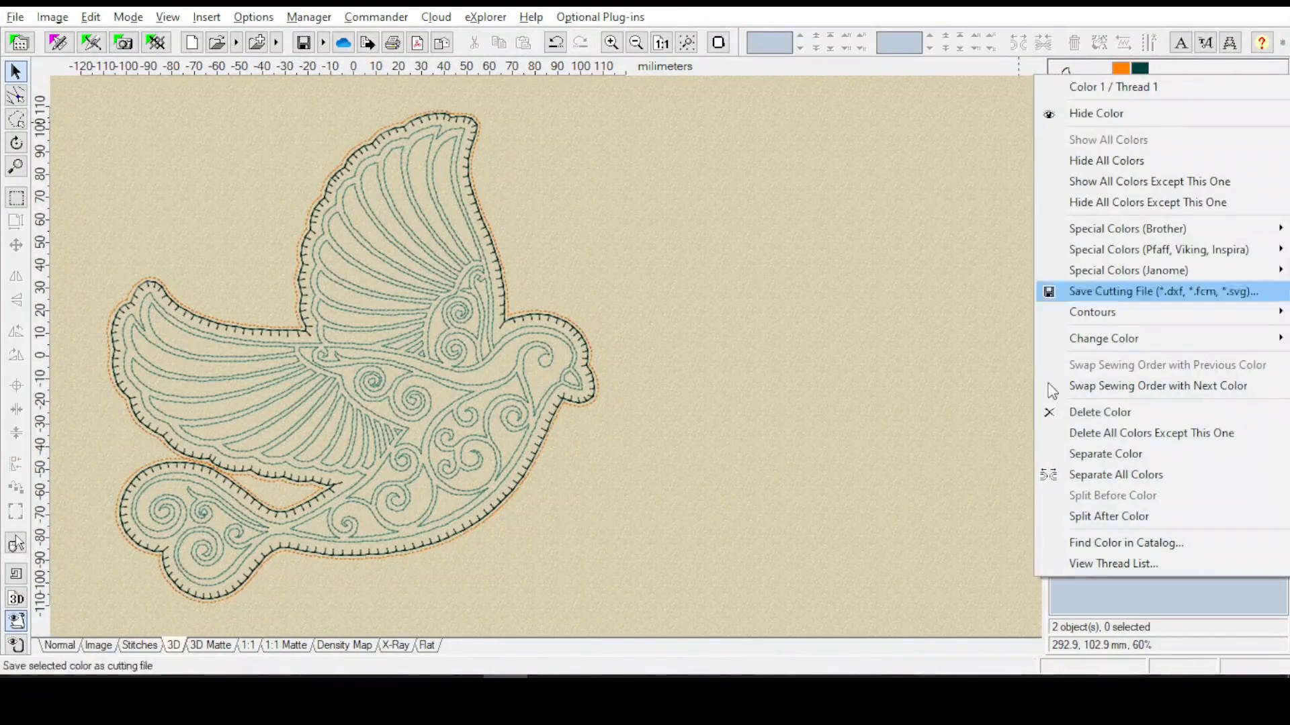
{"action": "left_click", "coordinate": [1100, 480]}
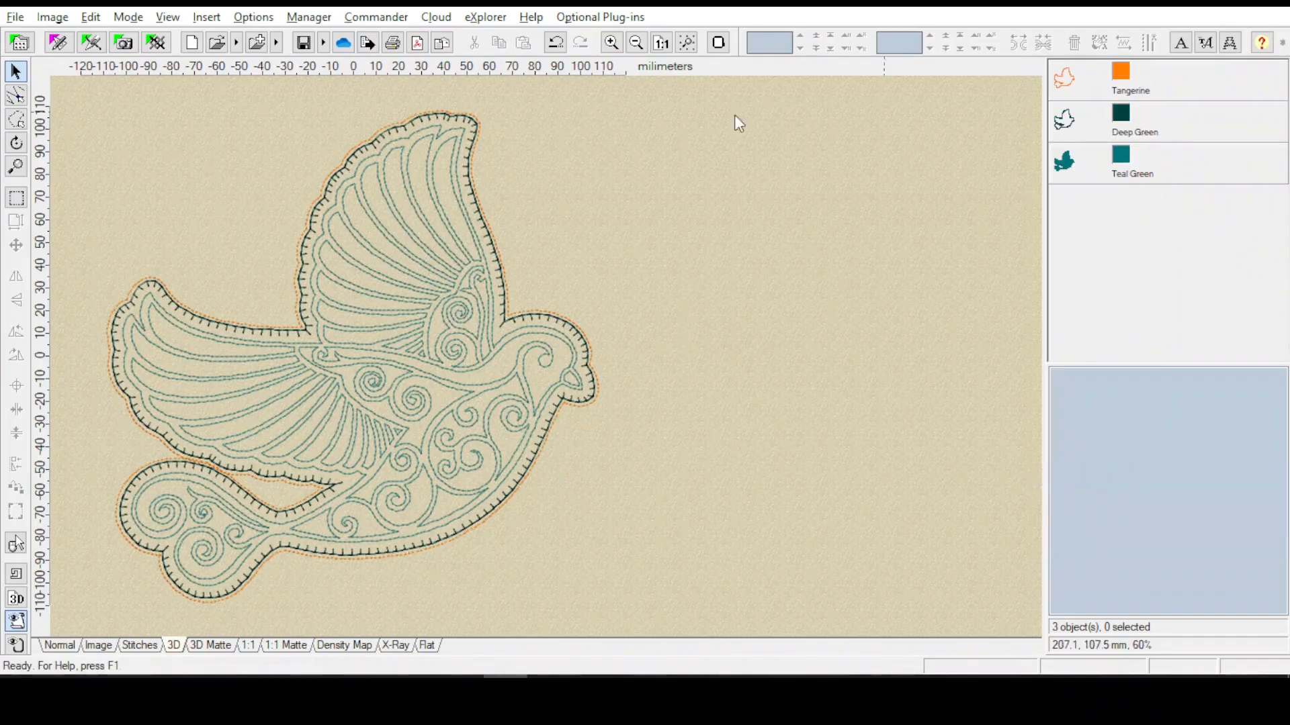
Examine the Tangerine outline and the Deep Green blanket stitching along the bird's wings up close, and the color options for Deep Green
{"action": "left_click", "coordinate": [16, 166]}
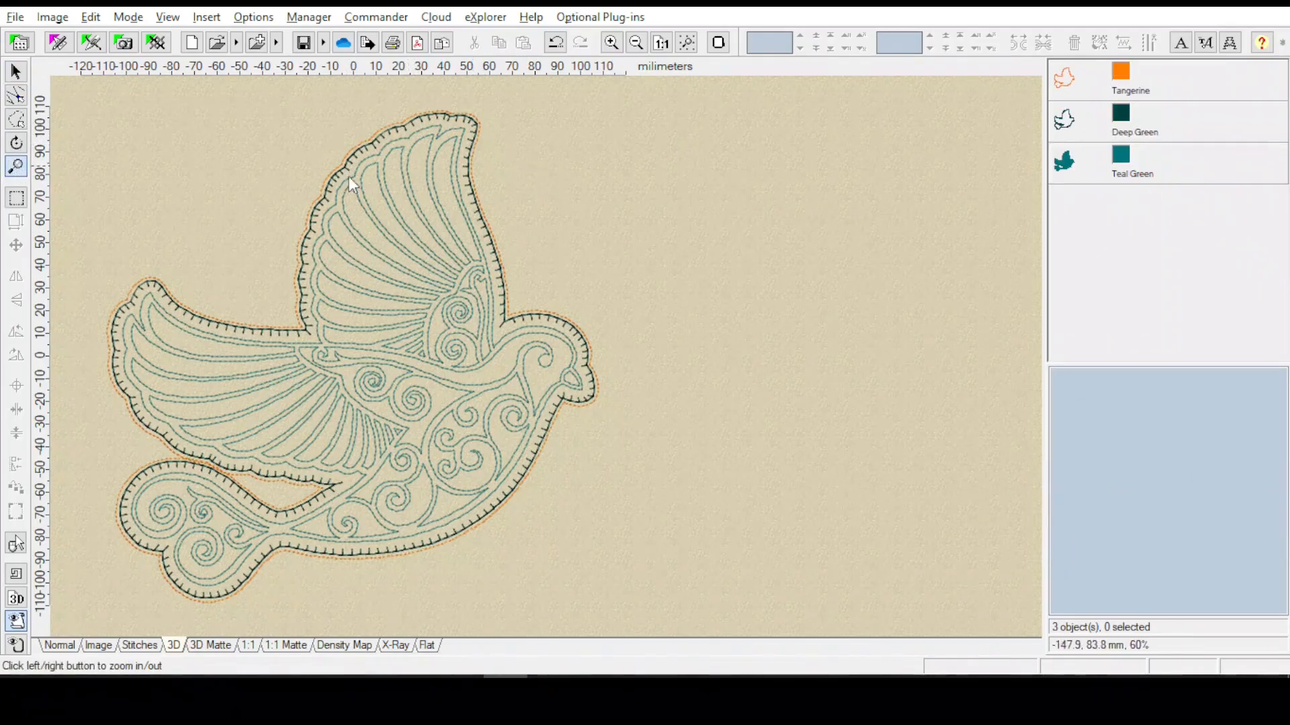
{"action": "left_click", "coordinate": [481, 222]}
{"action": "left_click", "coordinate": [587, 221]}
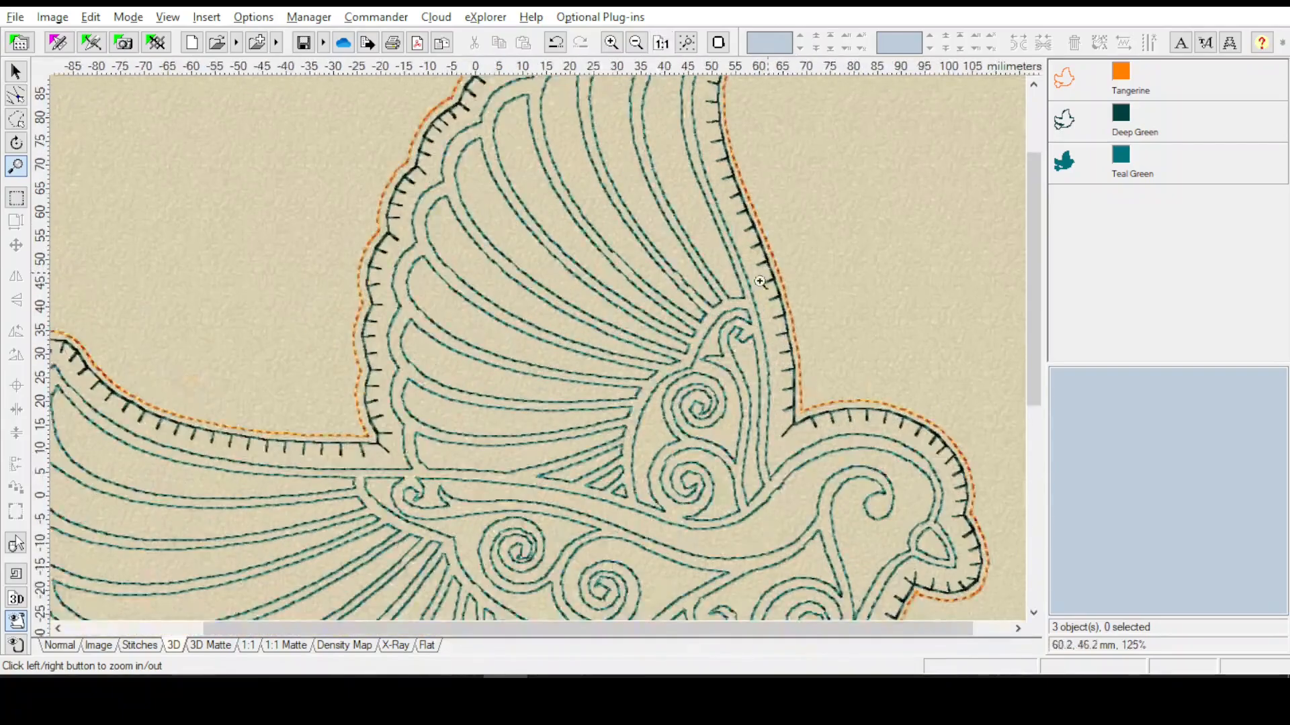
{"action": "left_click", "coordinate": [779, 248]}
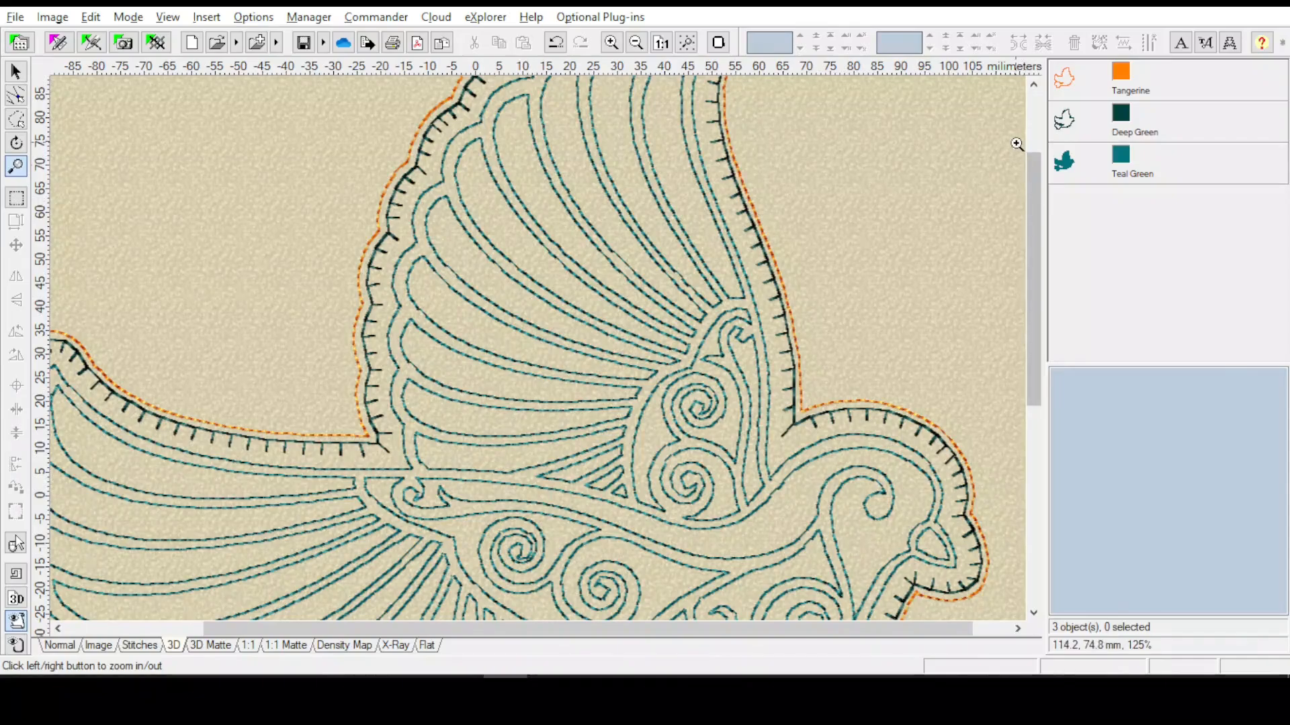
{"action": "left_click", "coordinate": [1066, 120]}
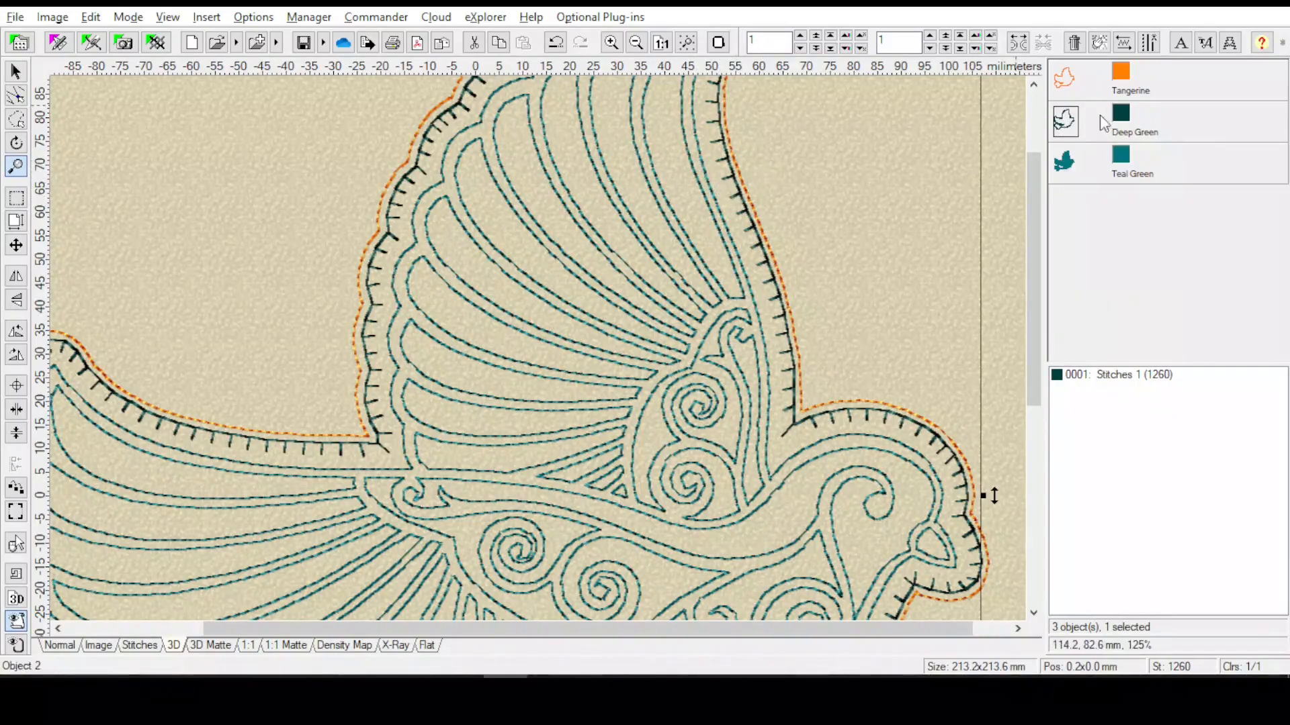
{"action": "right_click", "coordinate": [1126, 119]}
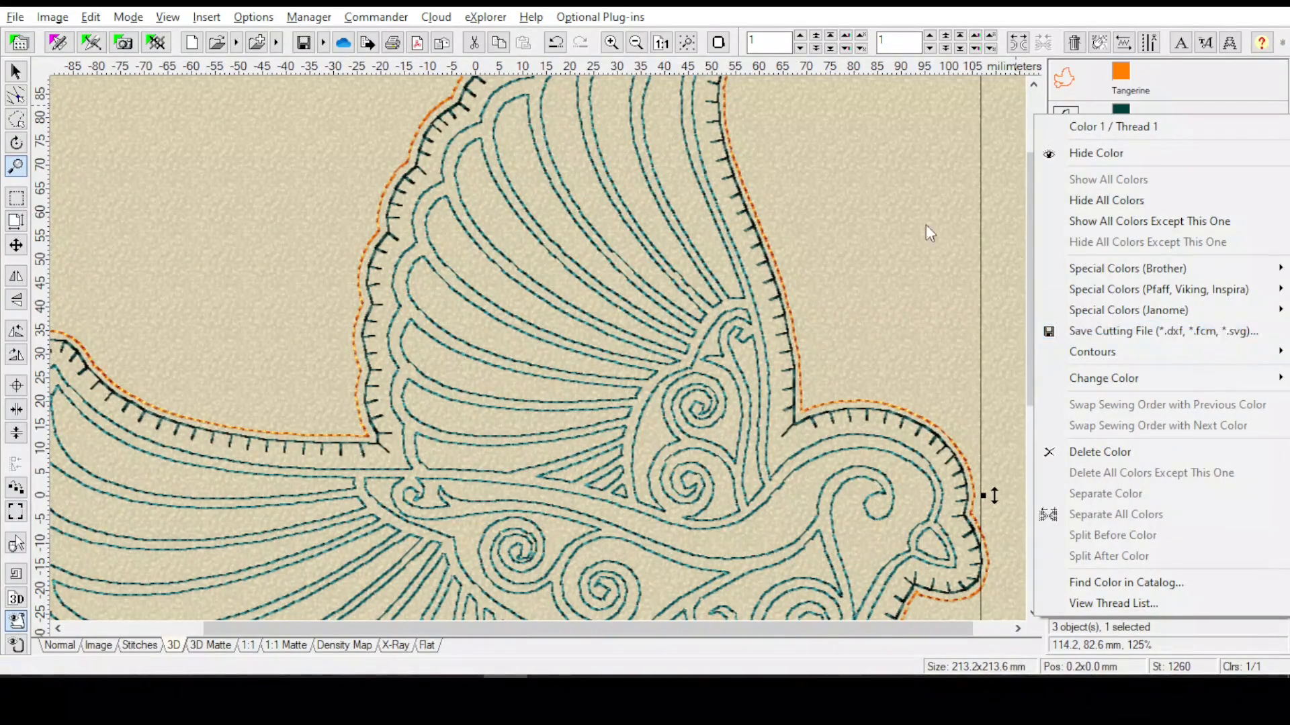
{"action": "left_click", "coordinate": [1017, 212]}
{"action": "left_click", "coordinate": [1015, 215]}
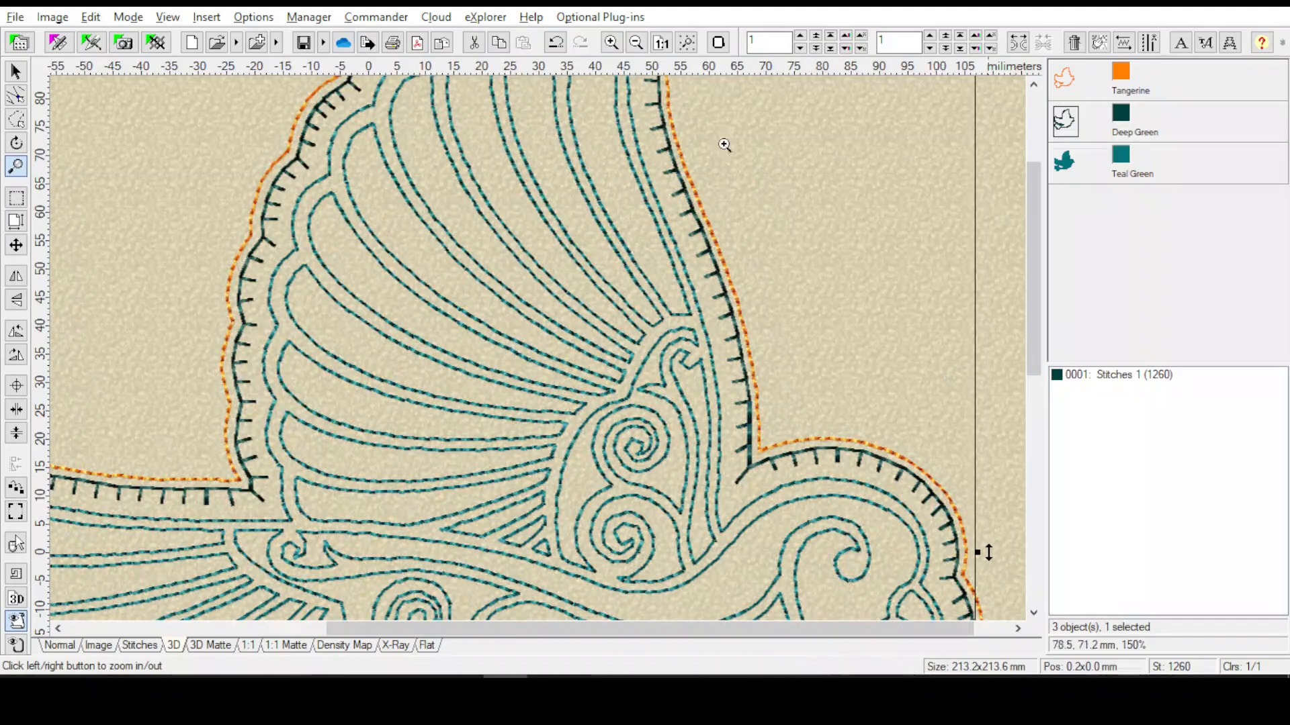
{"action": "left_click", "coordinate": [661, 44]}
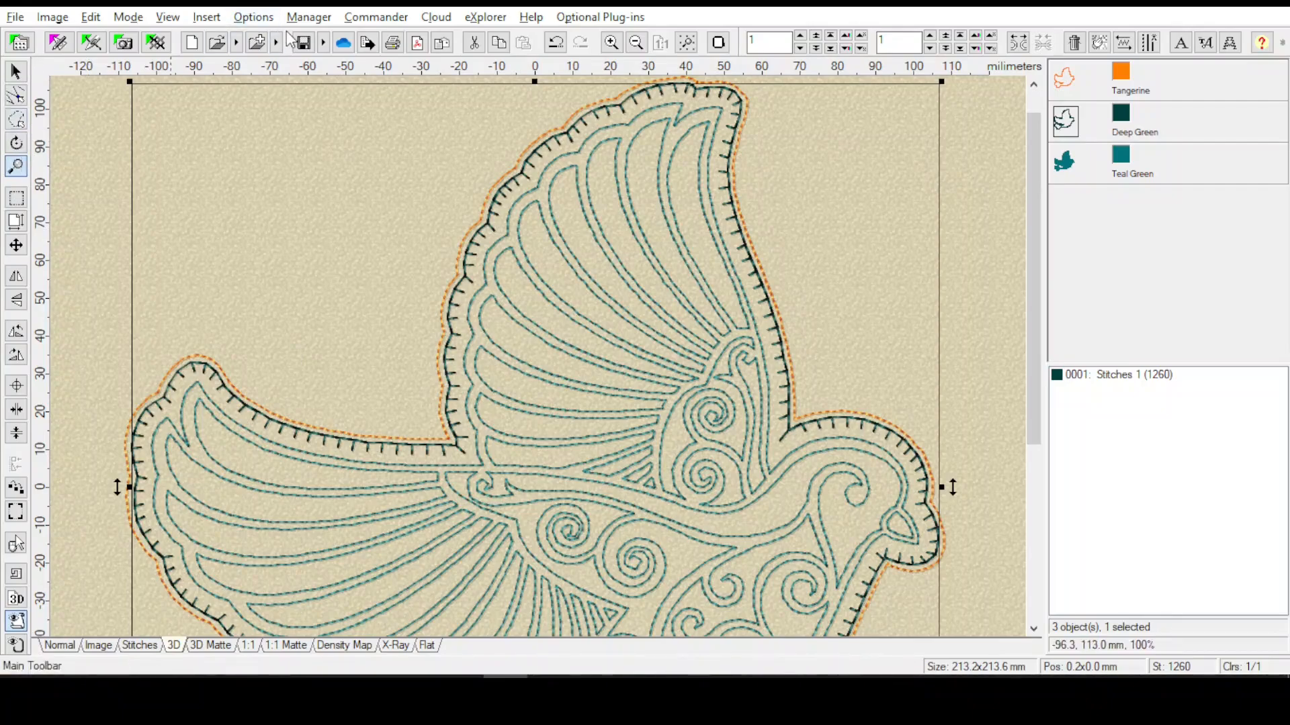
{"action": "left_click", "coordinate": [686, 42]}
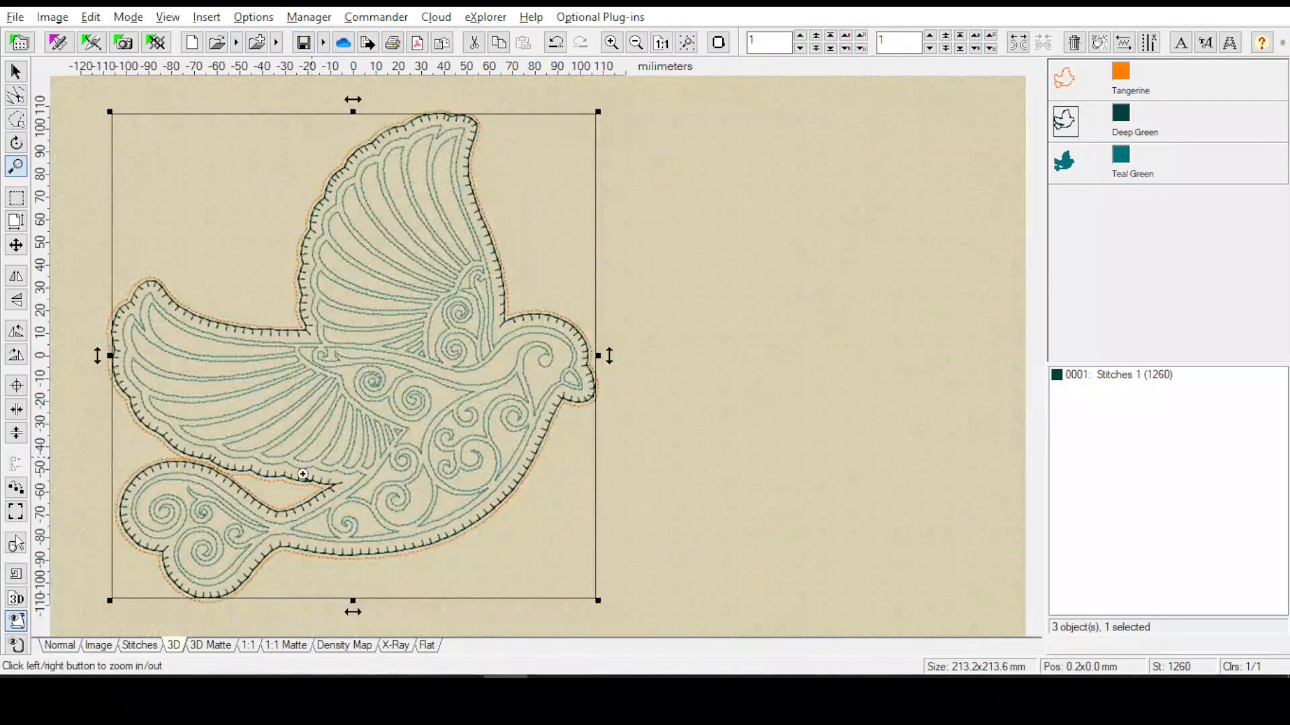
Delete the Tangerine and Deep Green outline objects, keeping only the Teal Green bird
{"action": "key", "text": "Escape"}
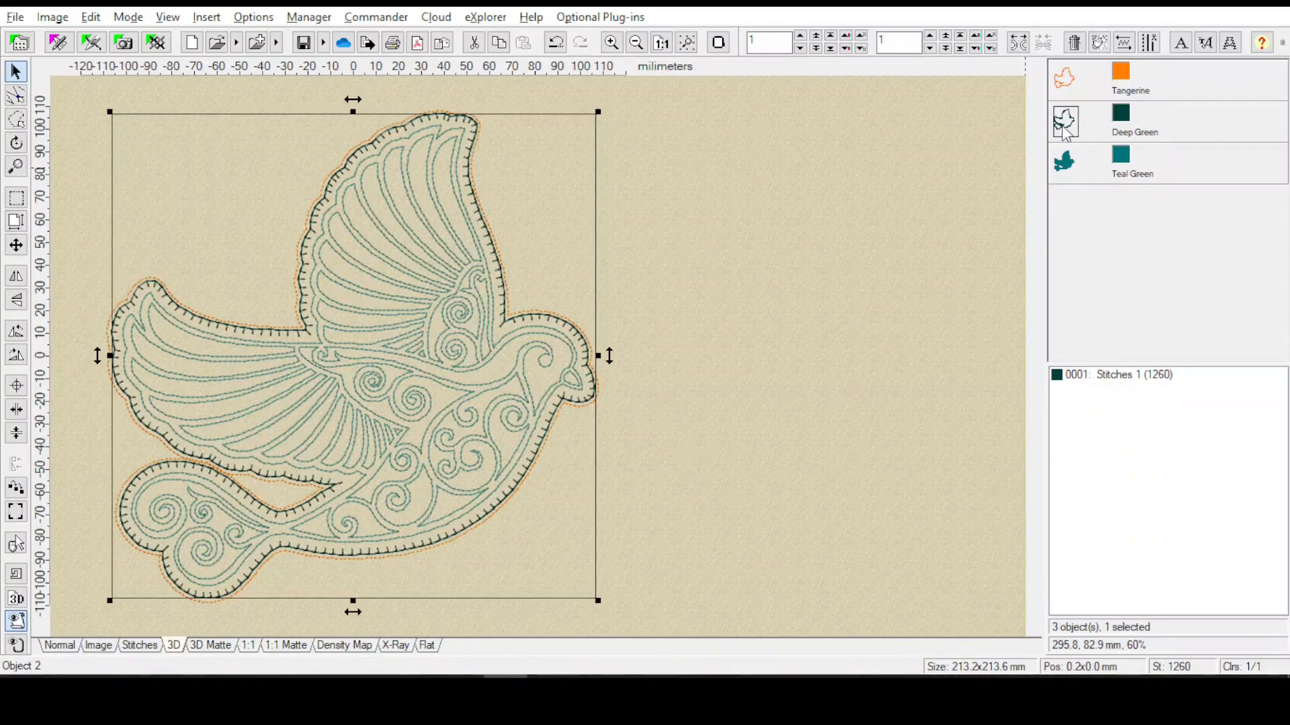
{"action": "left_click", "coordinate": [1065, 79], "text": "ctrl"}
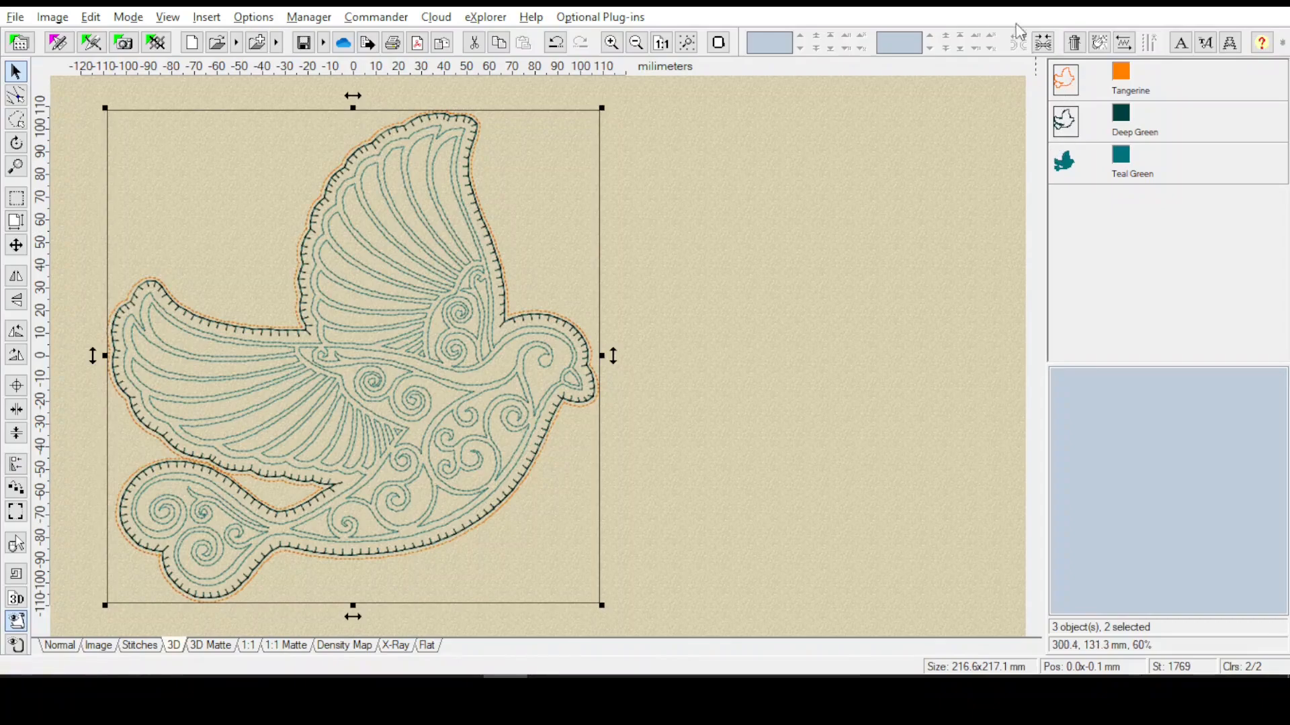
{"action": "left_click", "coordinate": [1075, 47]}
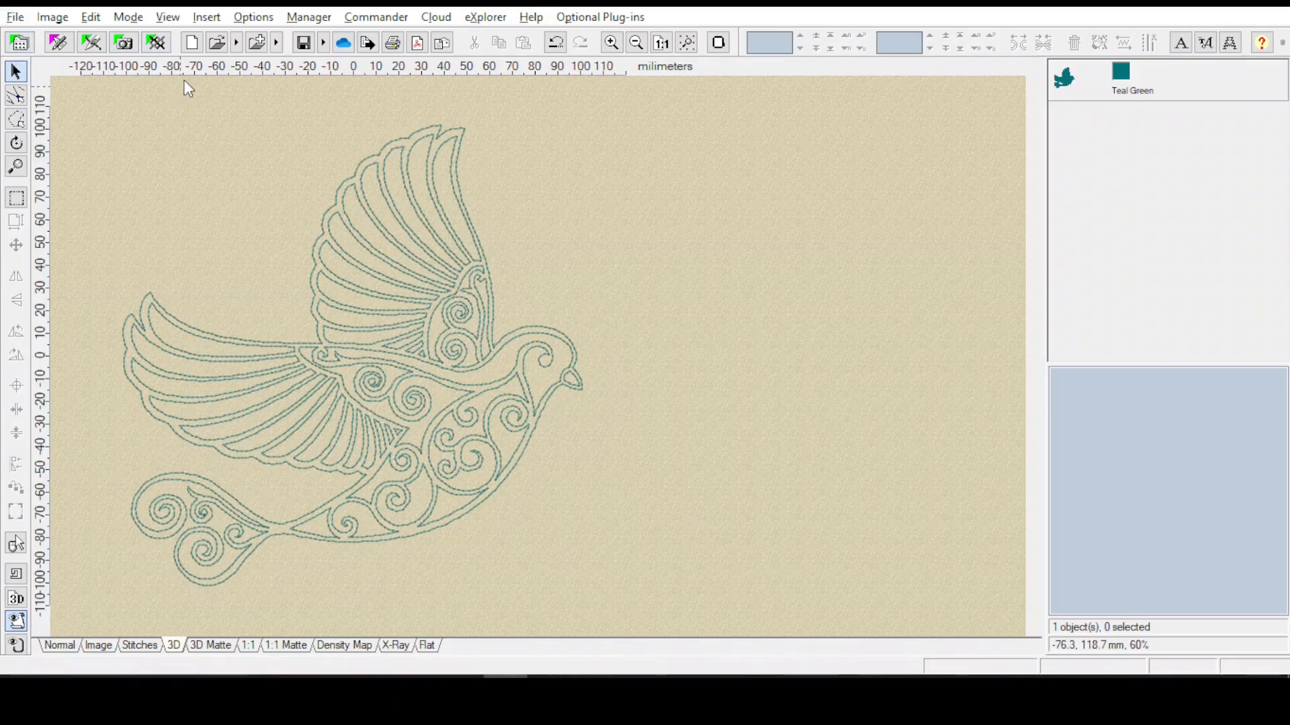
Discard the changes to the current design and open Bird 4inP 8inF.fcm from the 0 Brother Designs folder
{"action": "left_click", "coordinate": [196, 45]}
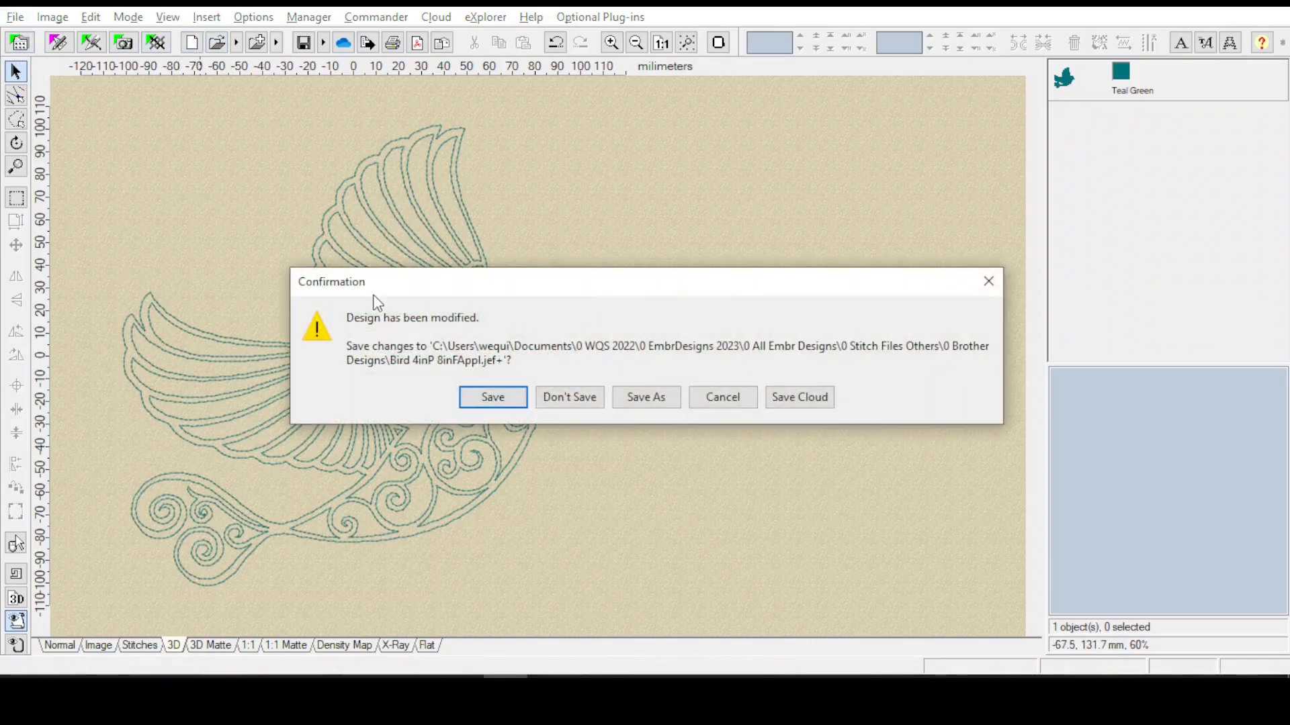
{"action": "left_click", "coordinate": [576, 397]}
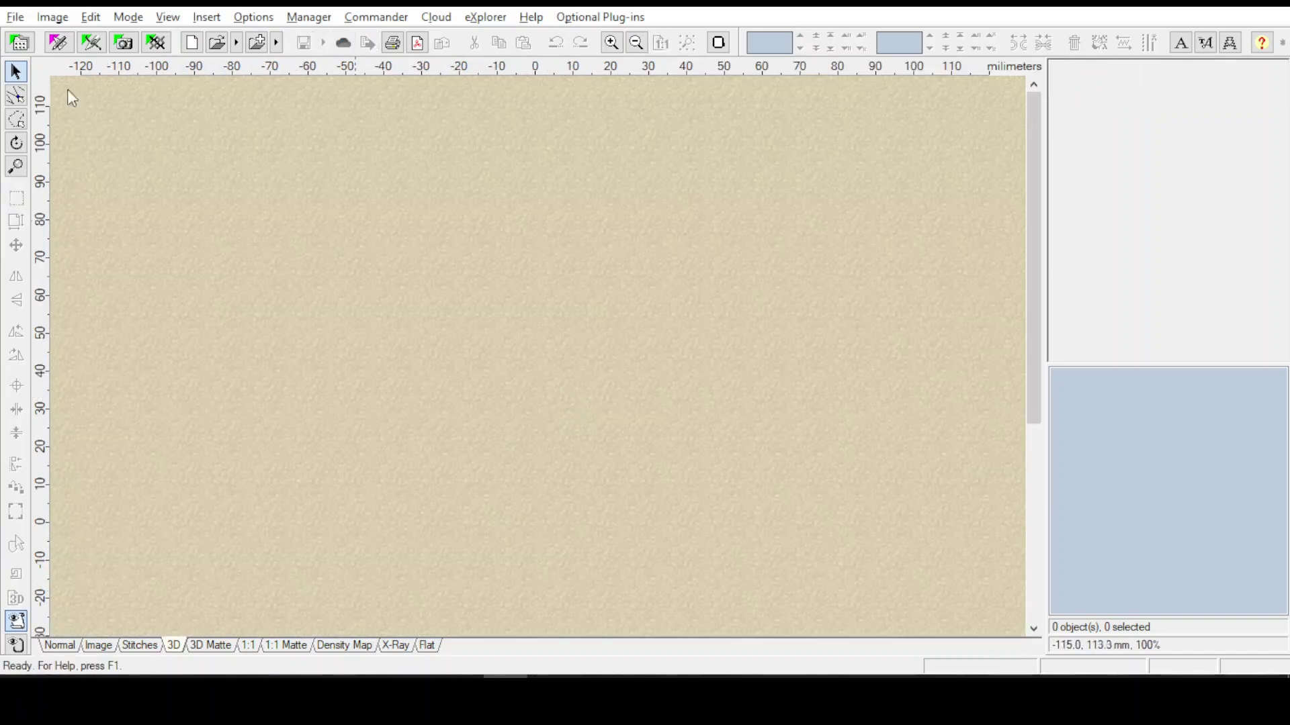
{"action": "left_click", "coordinate": [16, 18]}
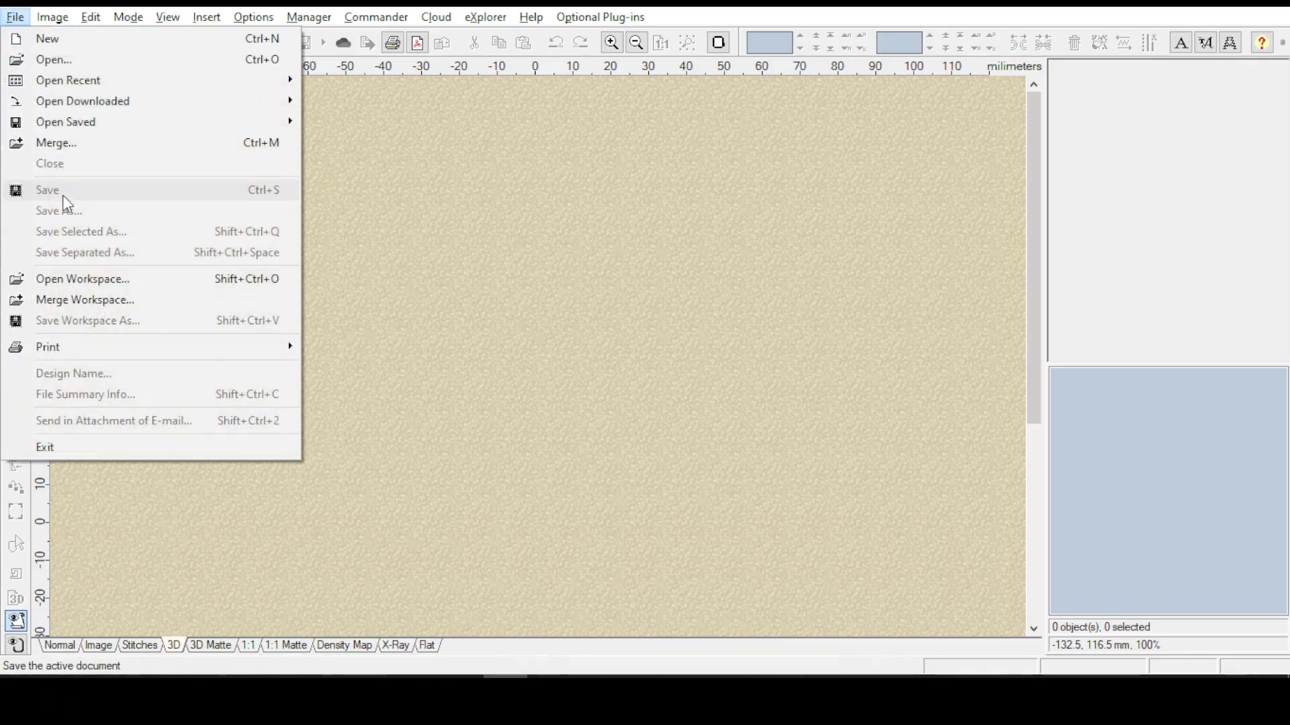
{"action": "left_click", "coordinate": [58, 63]}
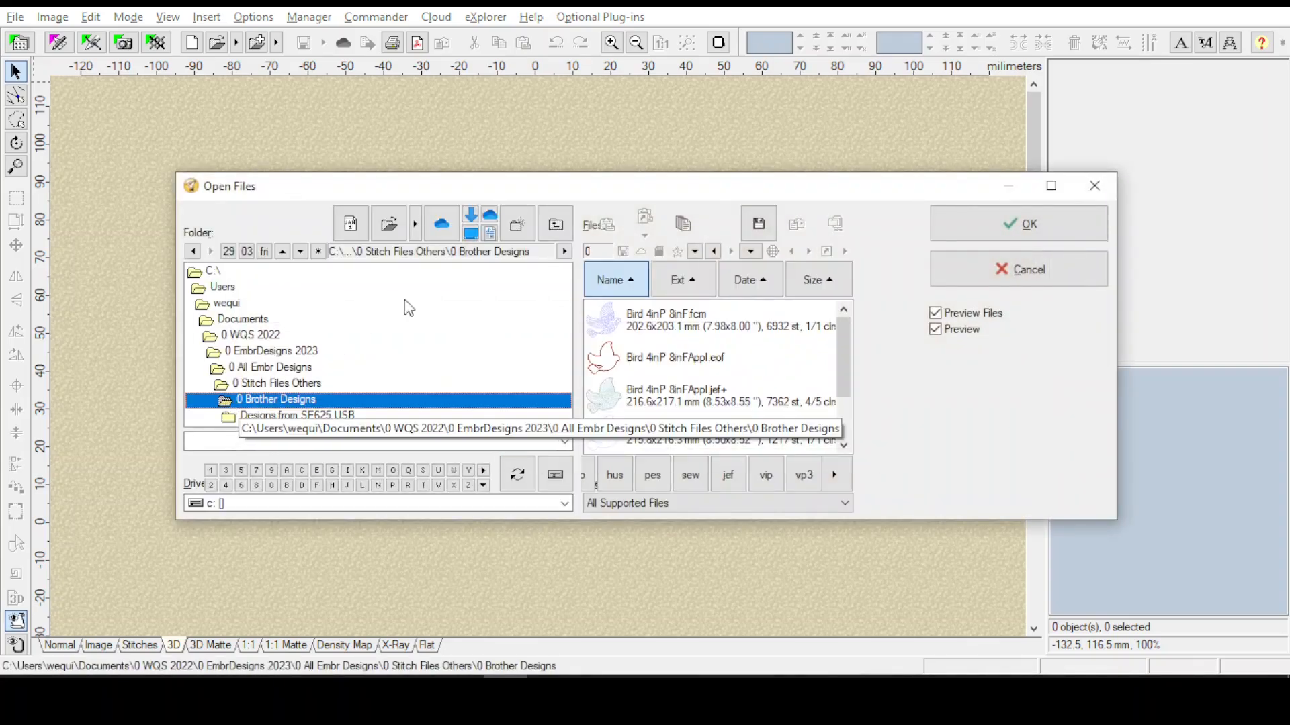
{"action": "left_click", "coordinate": [389, 224]}
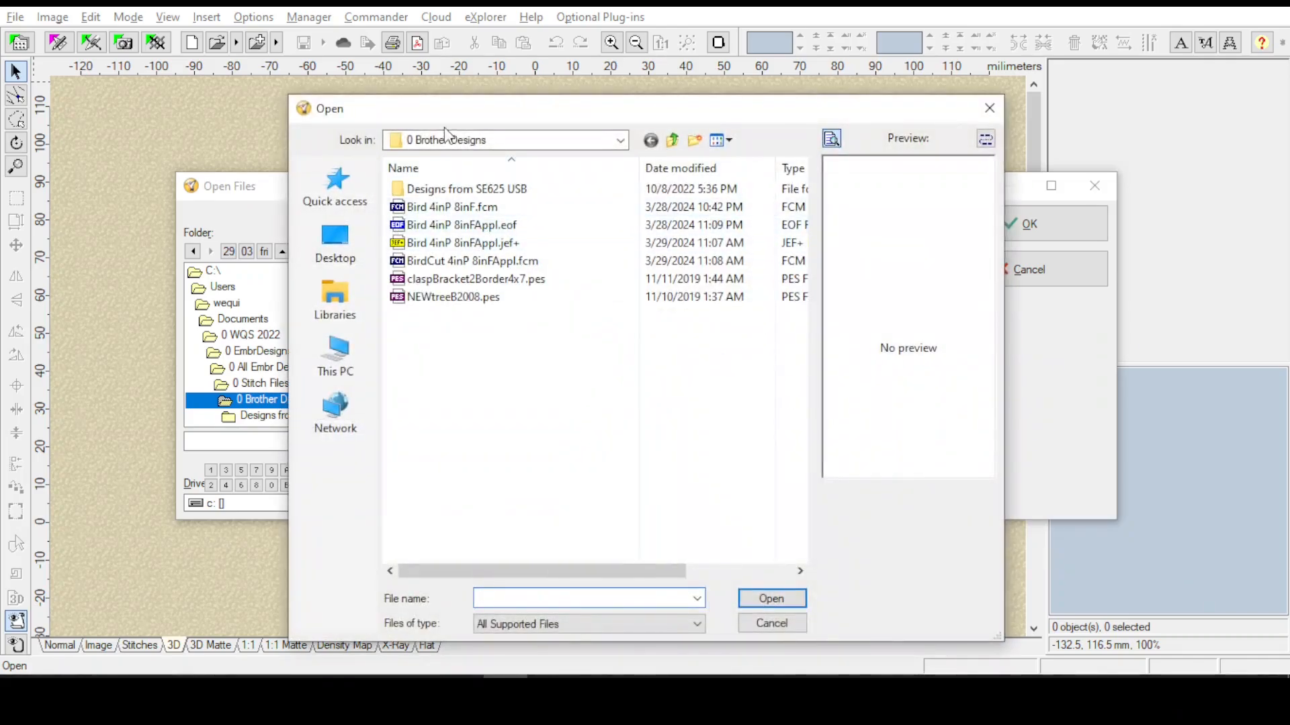
{"action": "mouse_move", "coordinate": [441, 245]}
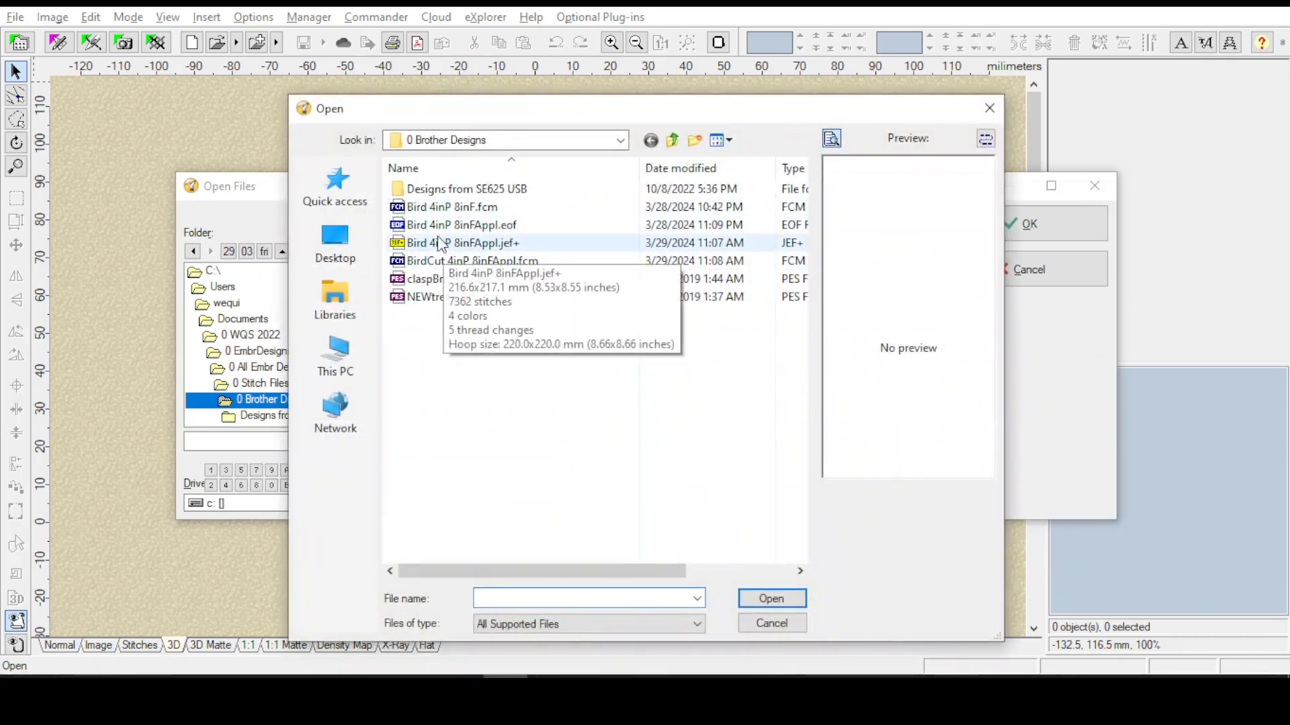
{"action": "mouse_move", "coordinate": [532, 271]}
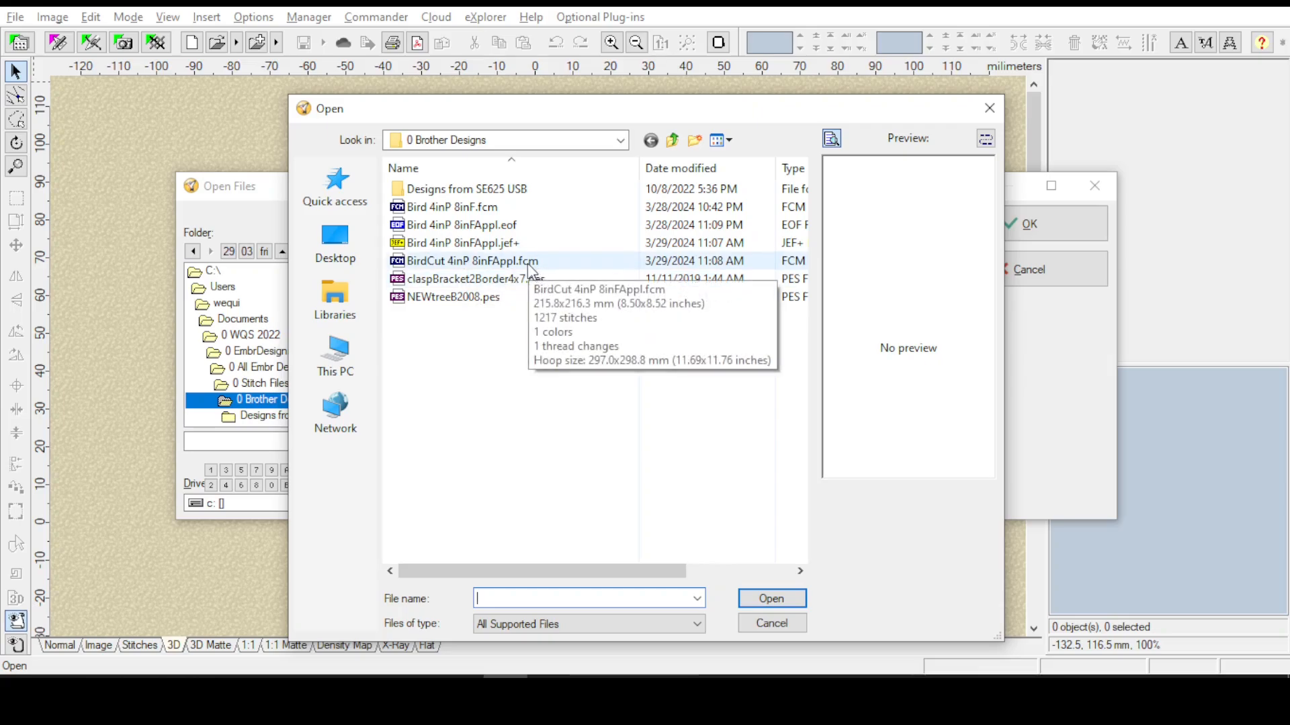
{"action": "left_click", "coordinate": [530, 268]}
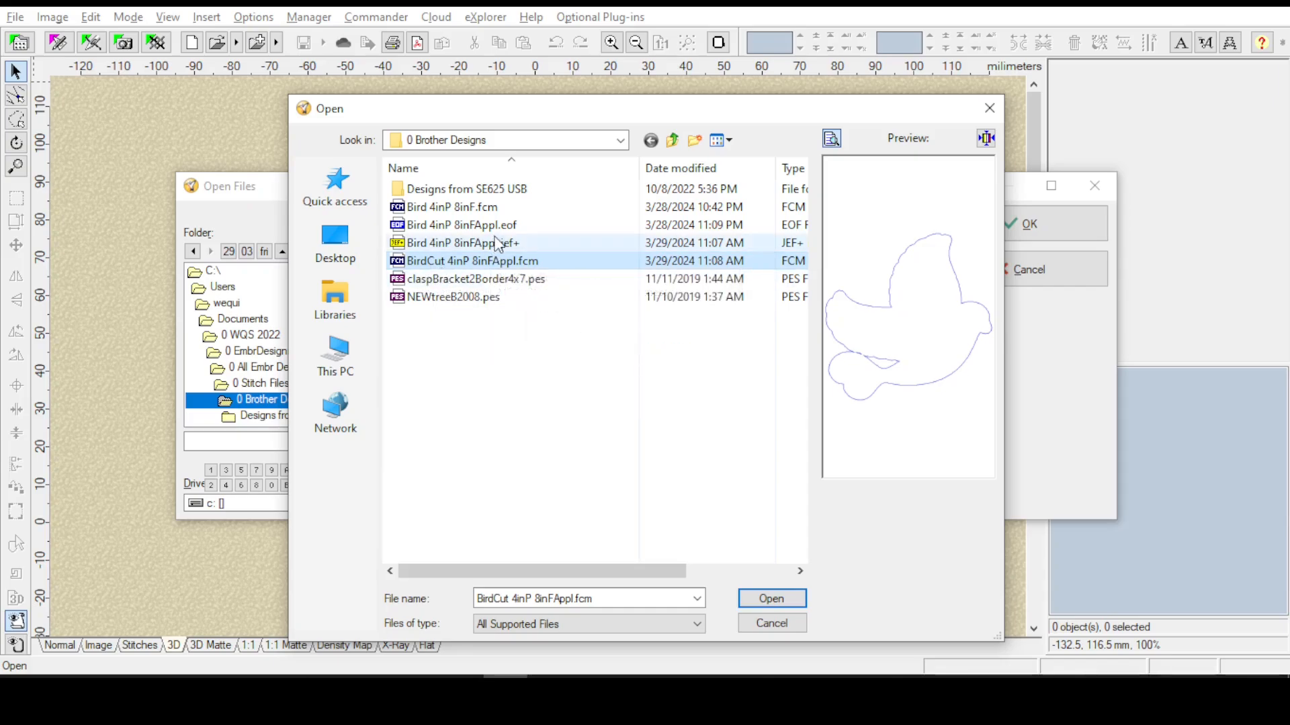
{"action": "left_click", "coordinate": [427, 210]}
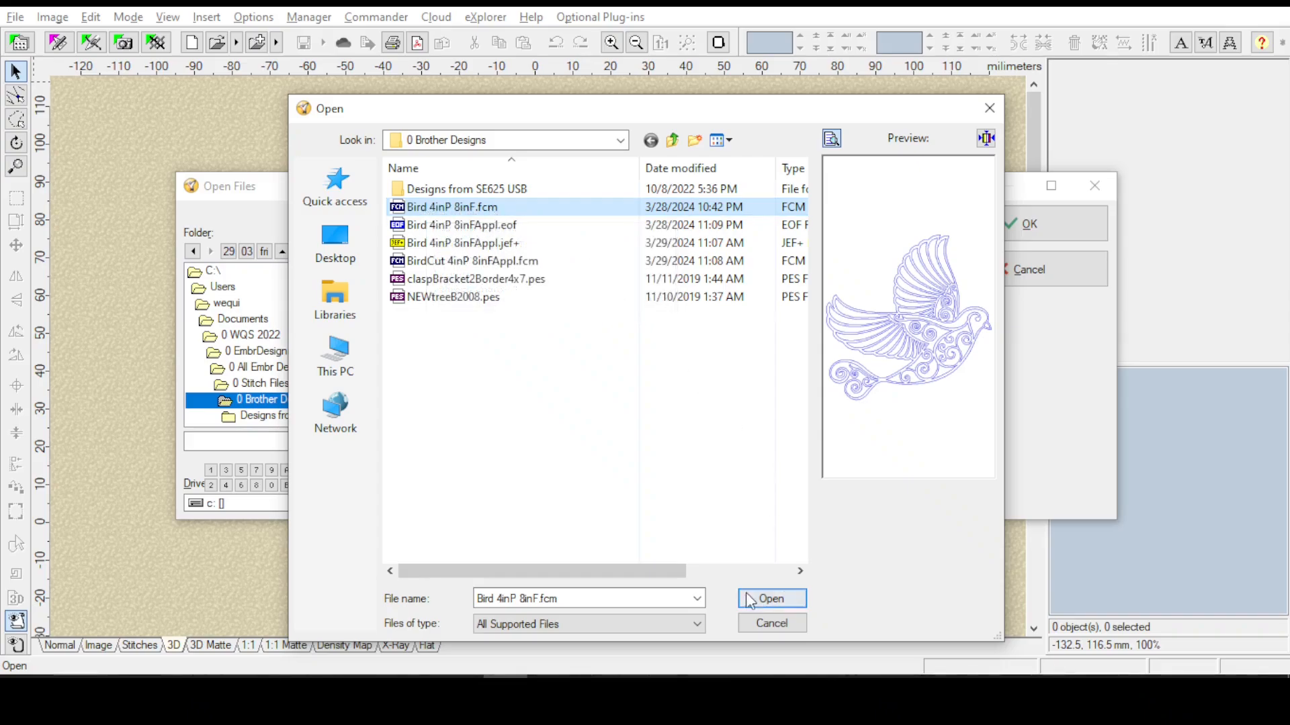
{"action": "left_click", "coordinate": [768, 599]}
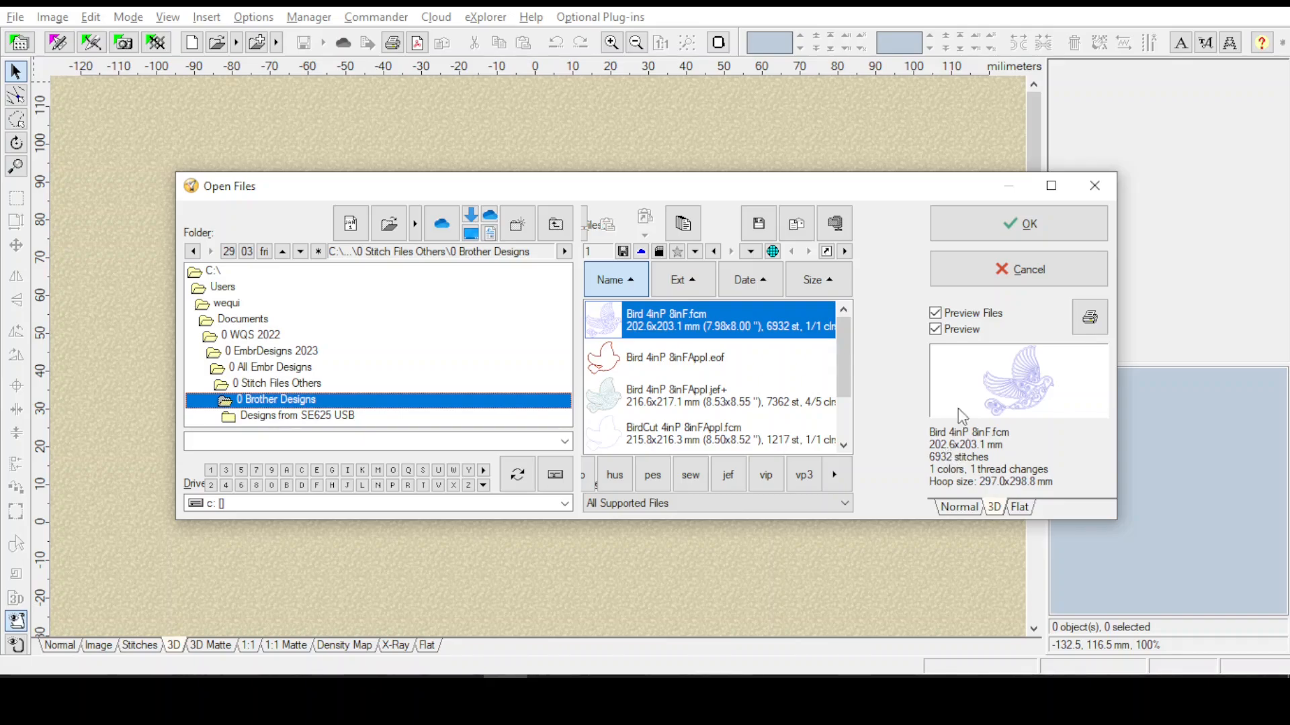
{"action": "left_click", "coordinate": [1001, 228]}
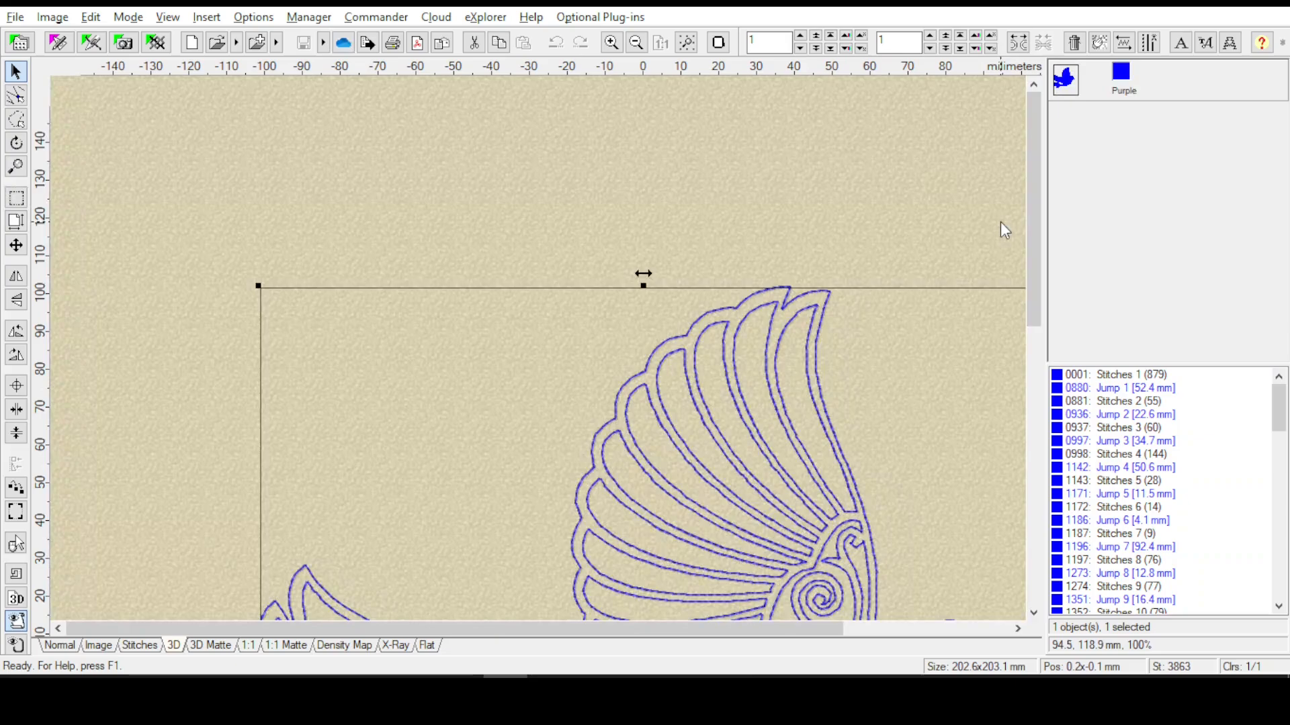
Set the purple bird's new width to 180 mm, keeping its aspect ratio and position
{"action": "left_click_drag", "start_coordinate": [1034, 239], "coordinate": [1048, 366]}
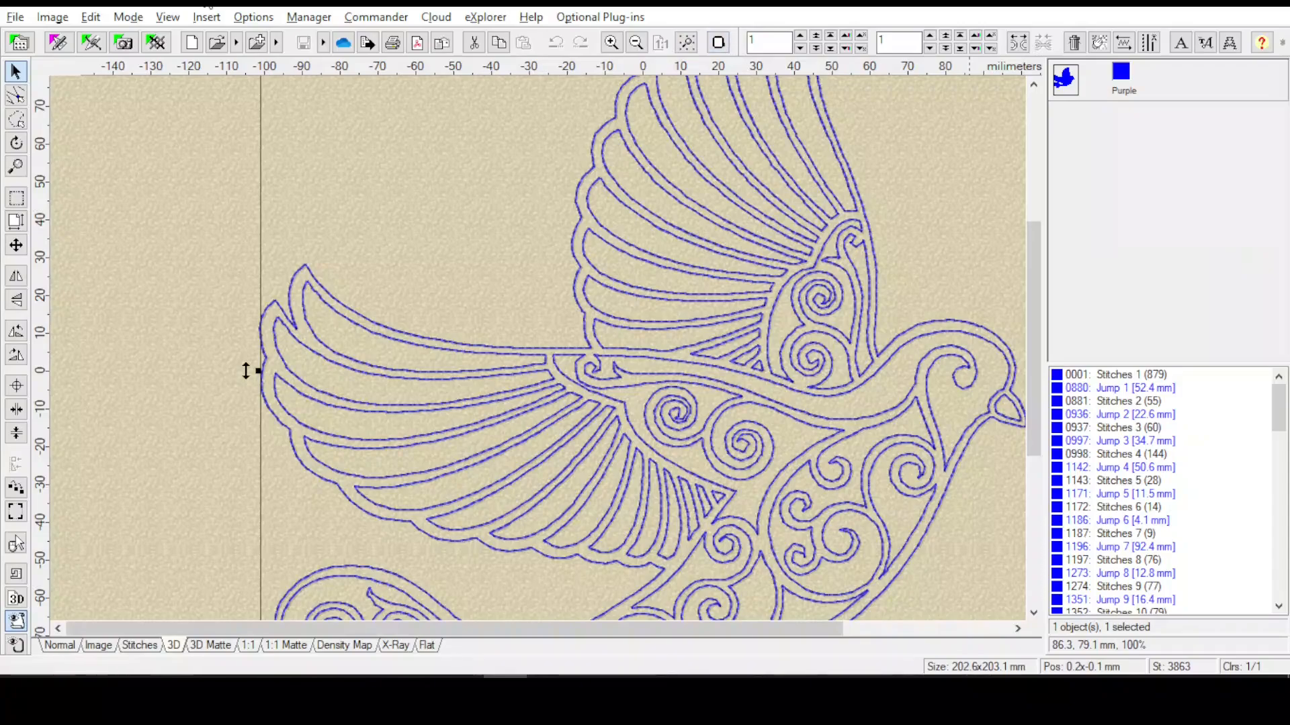
{"action": "left_click", "coordinate": [16, 221]}
{"action": "left_click", "coordinate": [625, 302]}
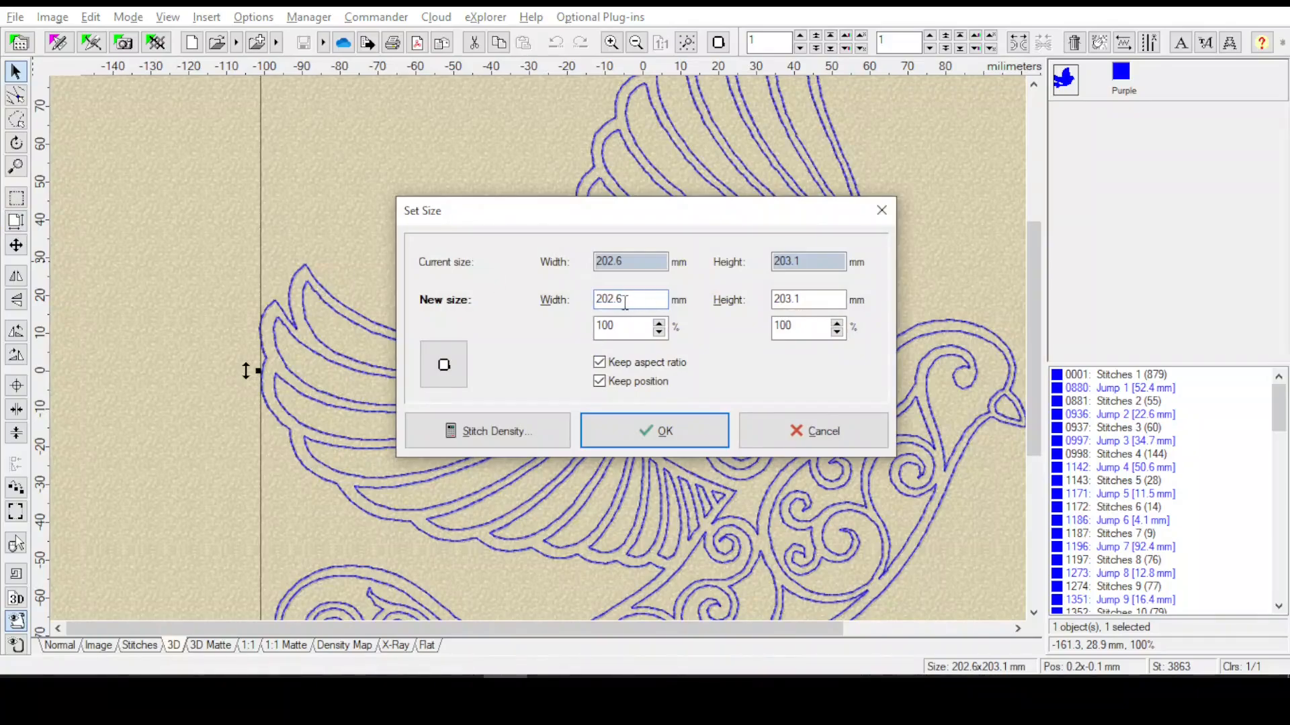
{"action": "left_click_drag", "start_coordinate": [625, 303], "coordinate": [535, 313]}
{"action": "type", "text": "180"}
Set the stitch length for outlines and underlays to 2 mm and apply the bird's resizing
{"action": "left_click", "coordinate": [504, 438]}
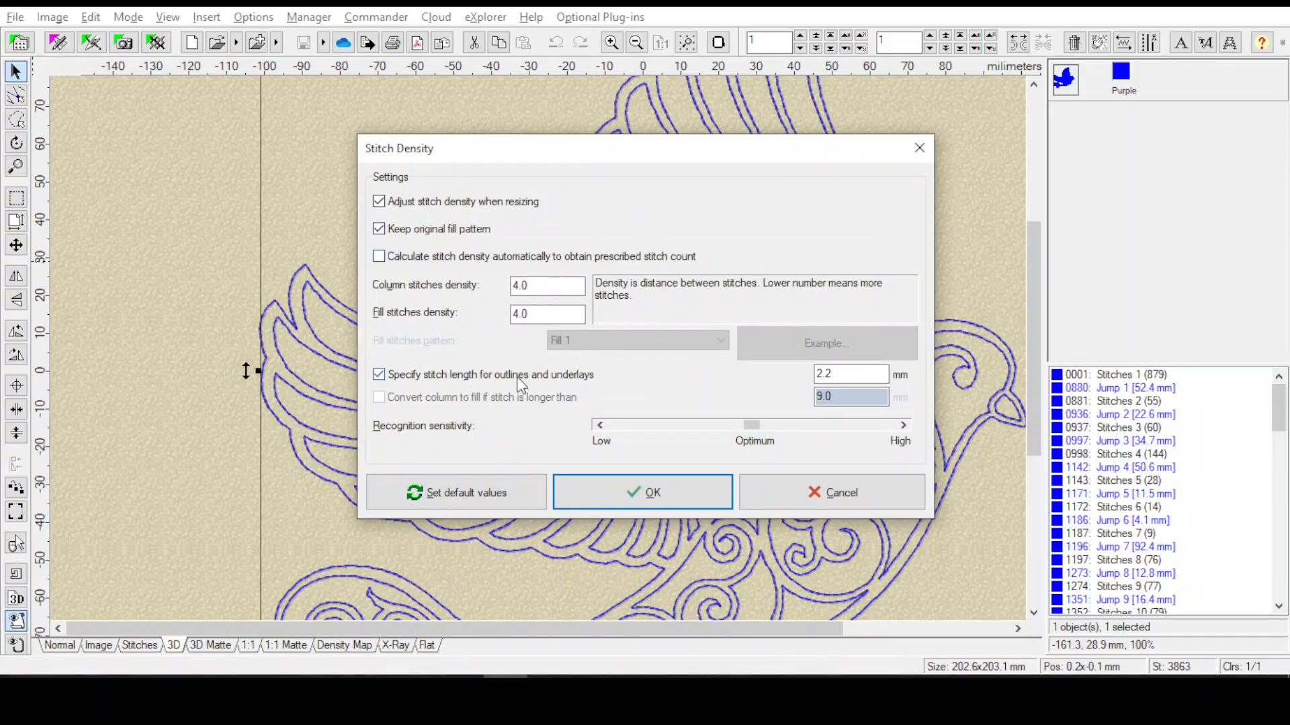
{"action": "double_click", "coordinate": [834, 374]}
{"action": "type", "text": "2"}
{"action": "left_click", "coordinate": [634, 491]}
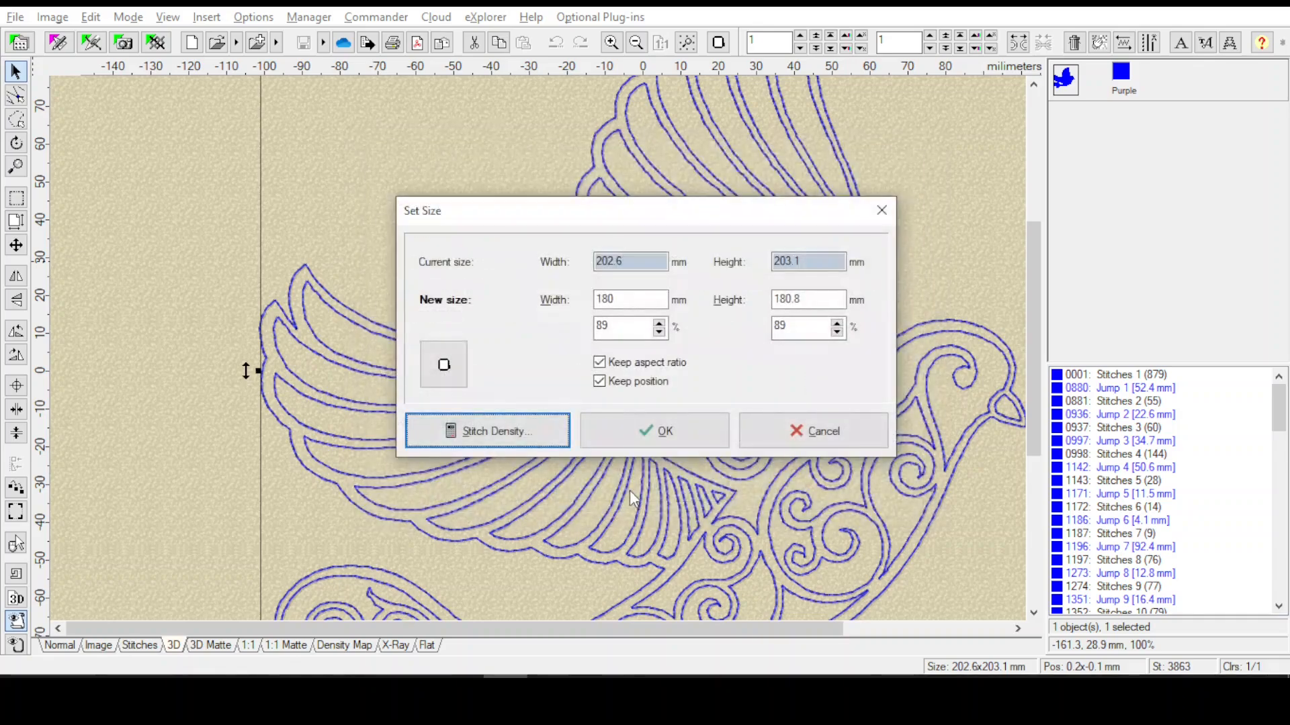
{"action": "left_click", "coordinate": [646, 425]}
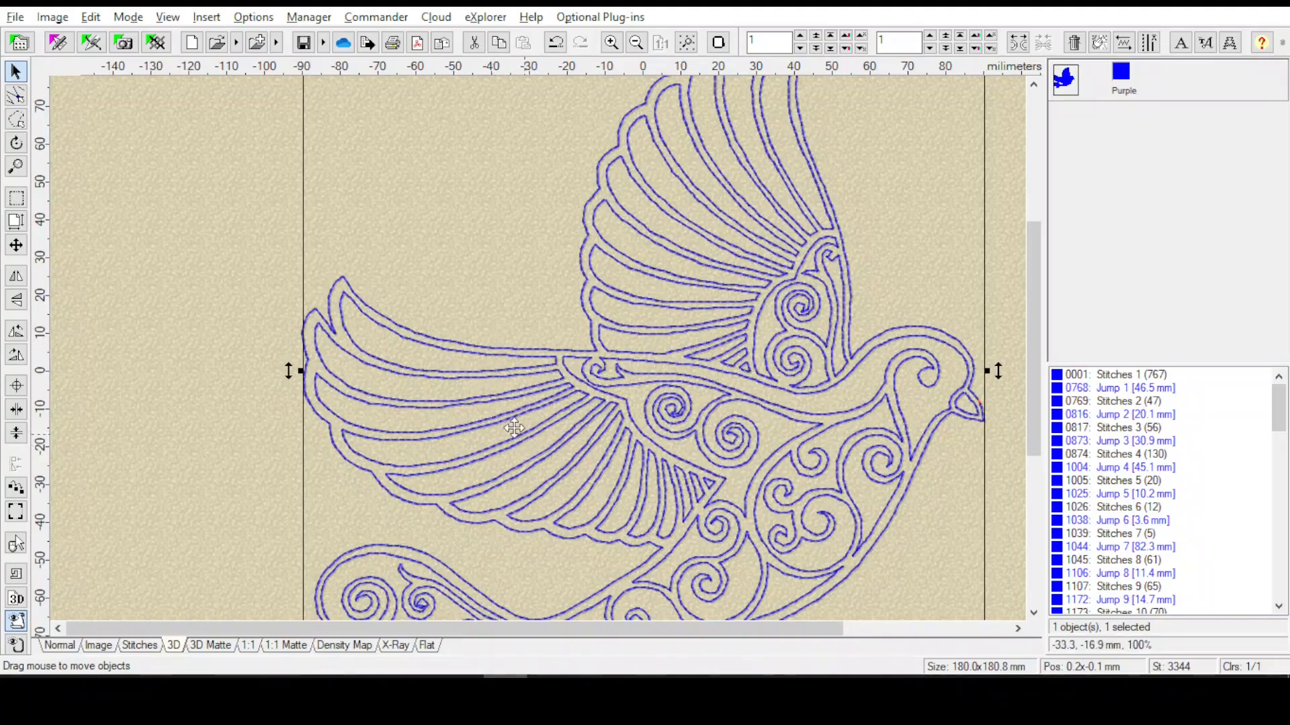
Start saving the resized bird under a new name, with JEF+ (Janome) as the target file format
{"action": "left_click", "coordinate": [16, 167]}
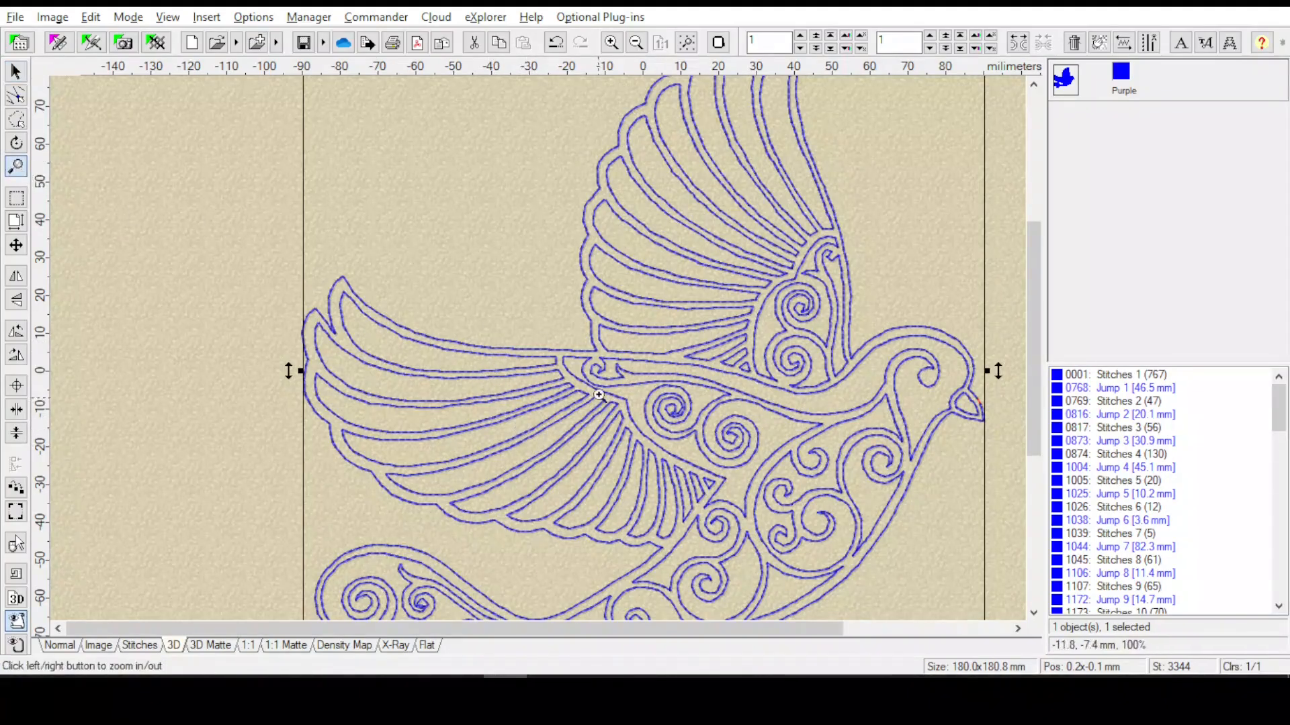
{"action": "left_click", "coordinate": [594, 387]}
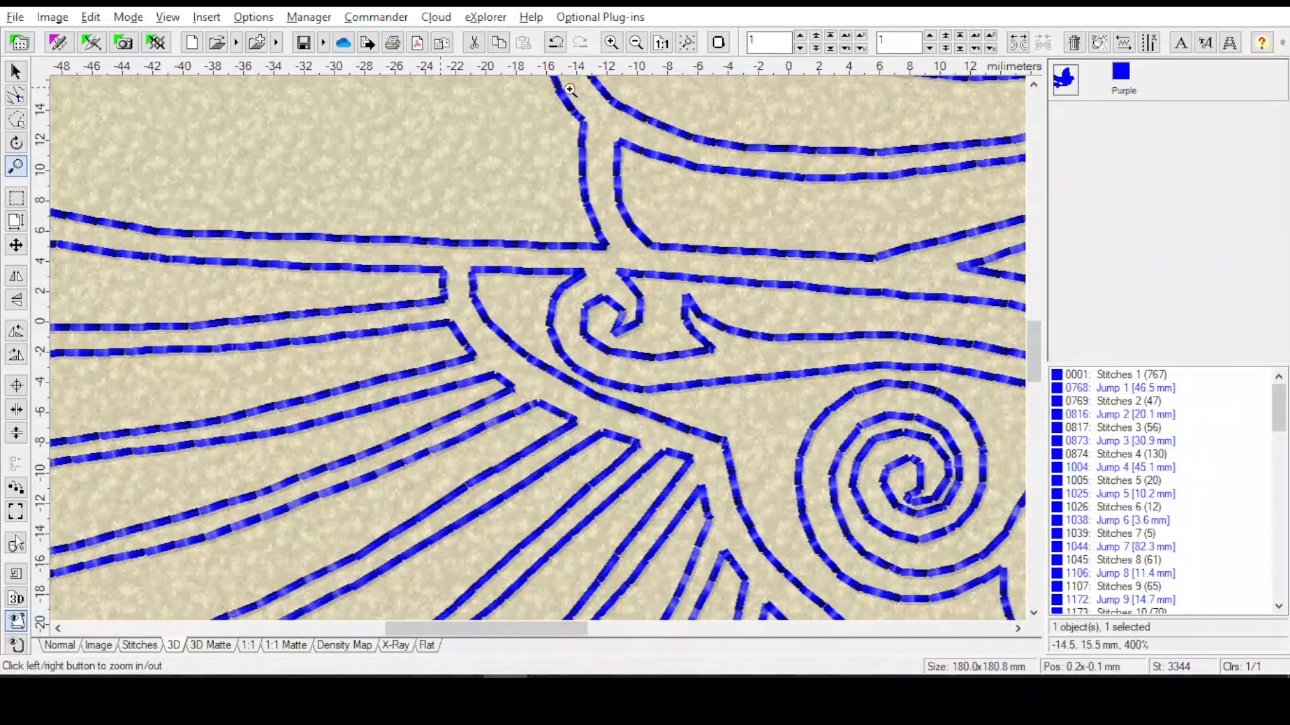
{"action": "left_click", "coordinate": [661, 43]}
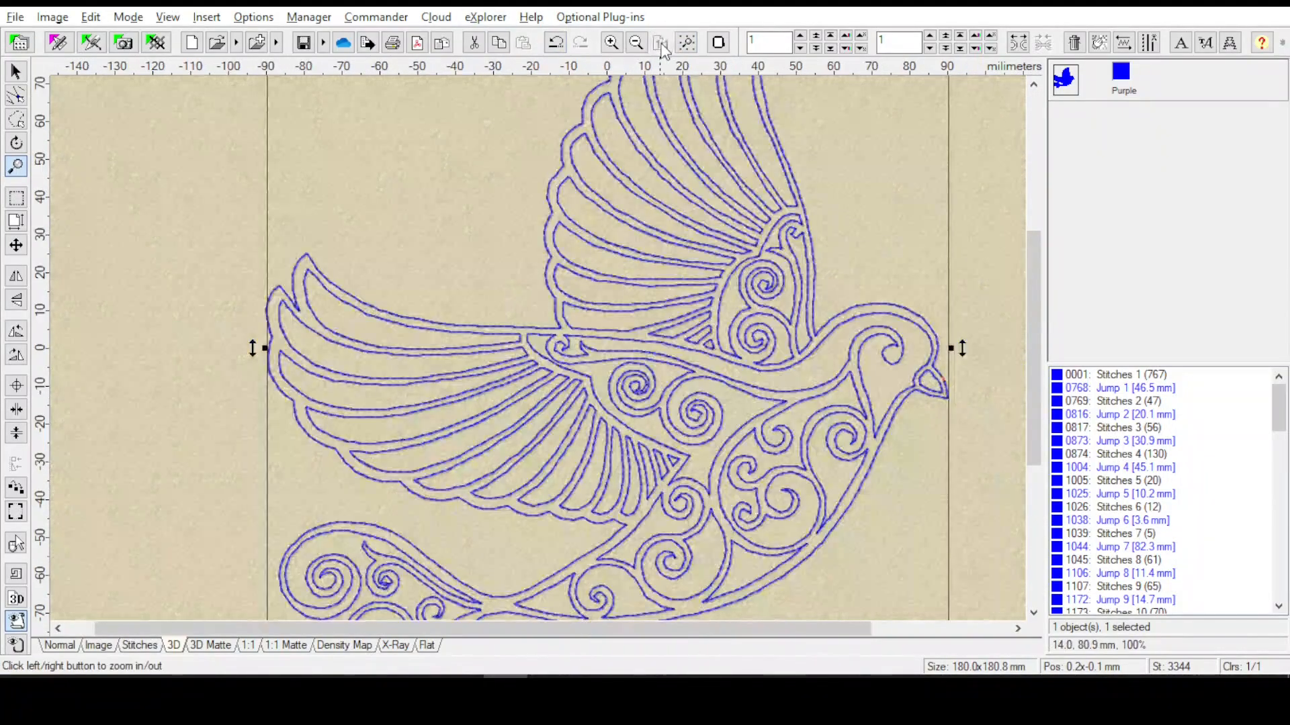
{"action": "left_click", "coordinate": [16, 16]}
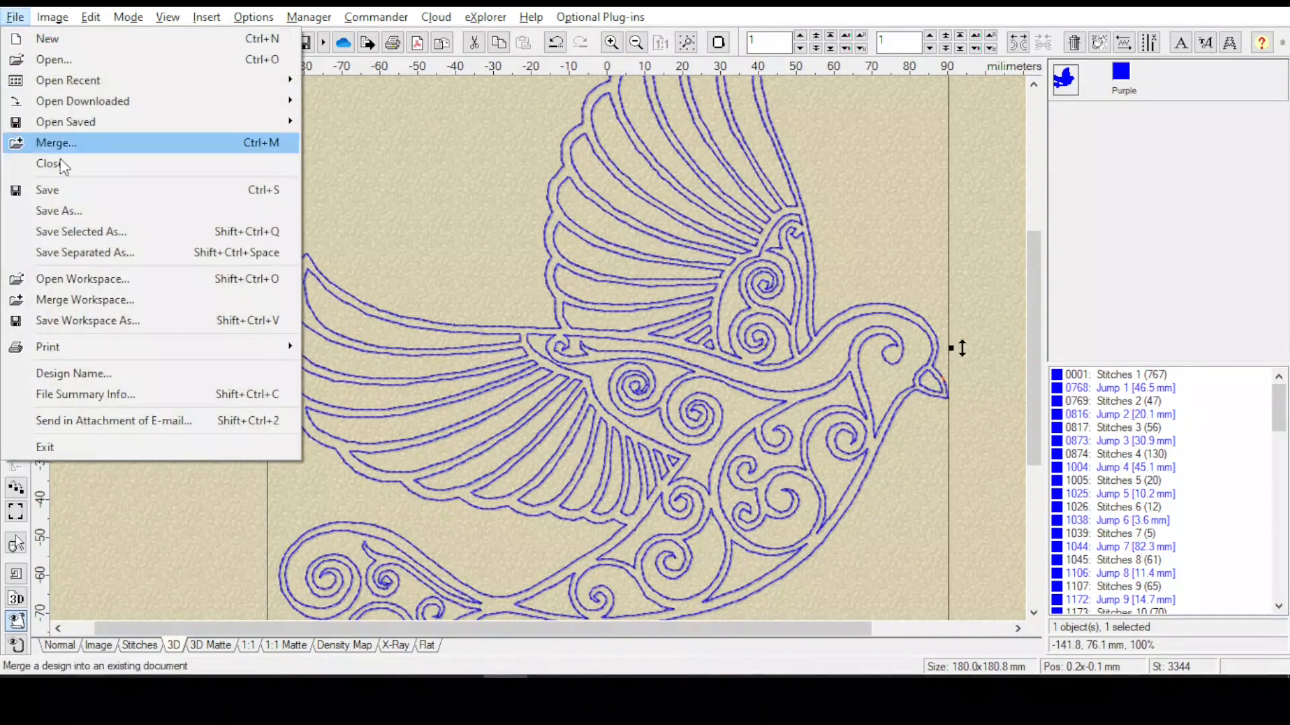
{"action": "left_click", "coordinate": [54, 212]}
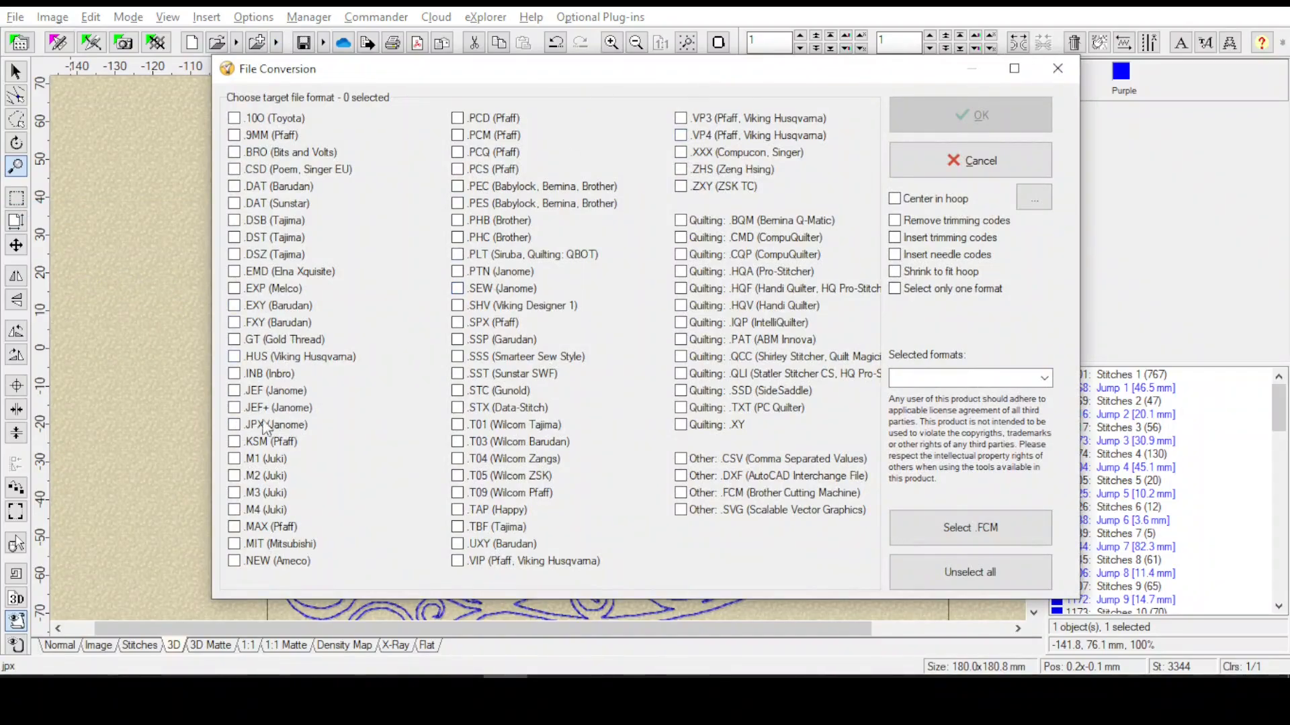
{"action": "left_click", "coordinate": [234, 408]}
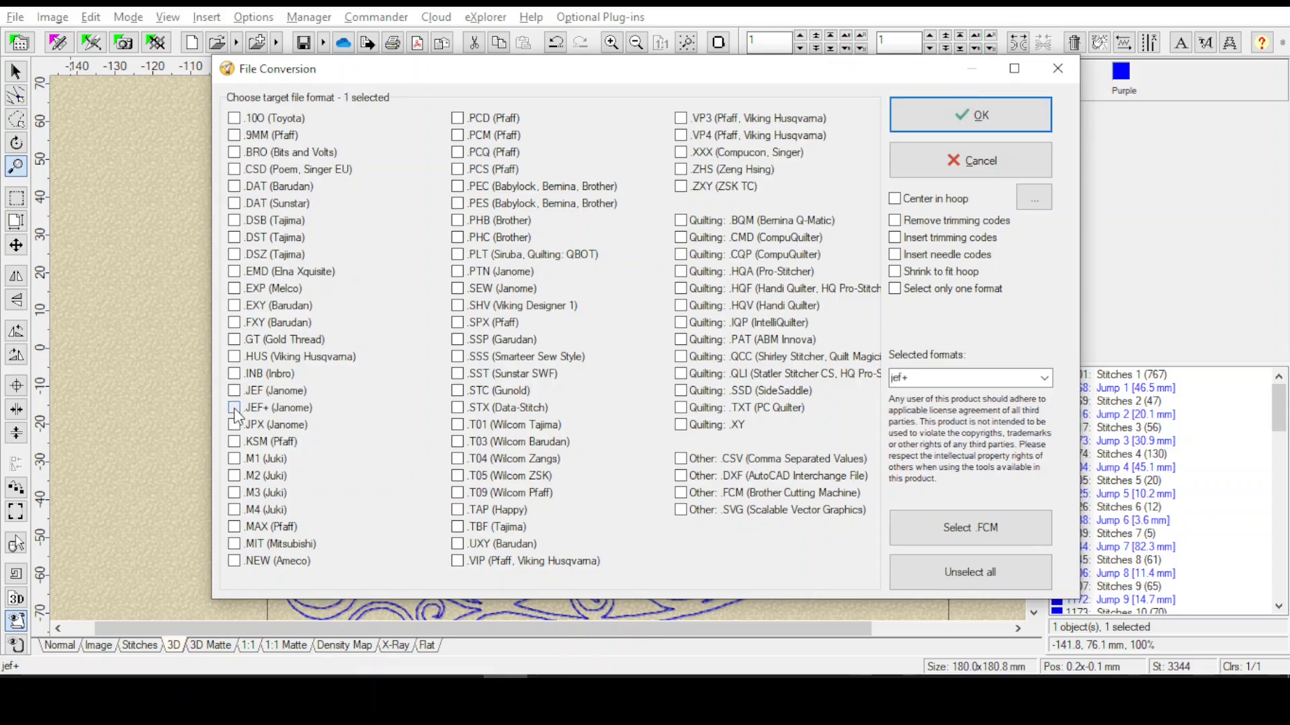
{"action": "left_click", "coordinate": [954, 120]}
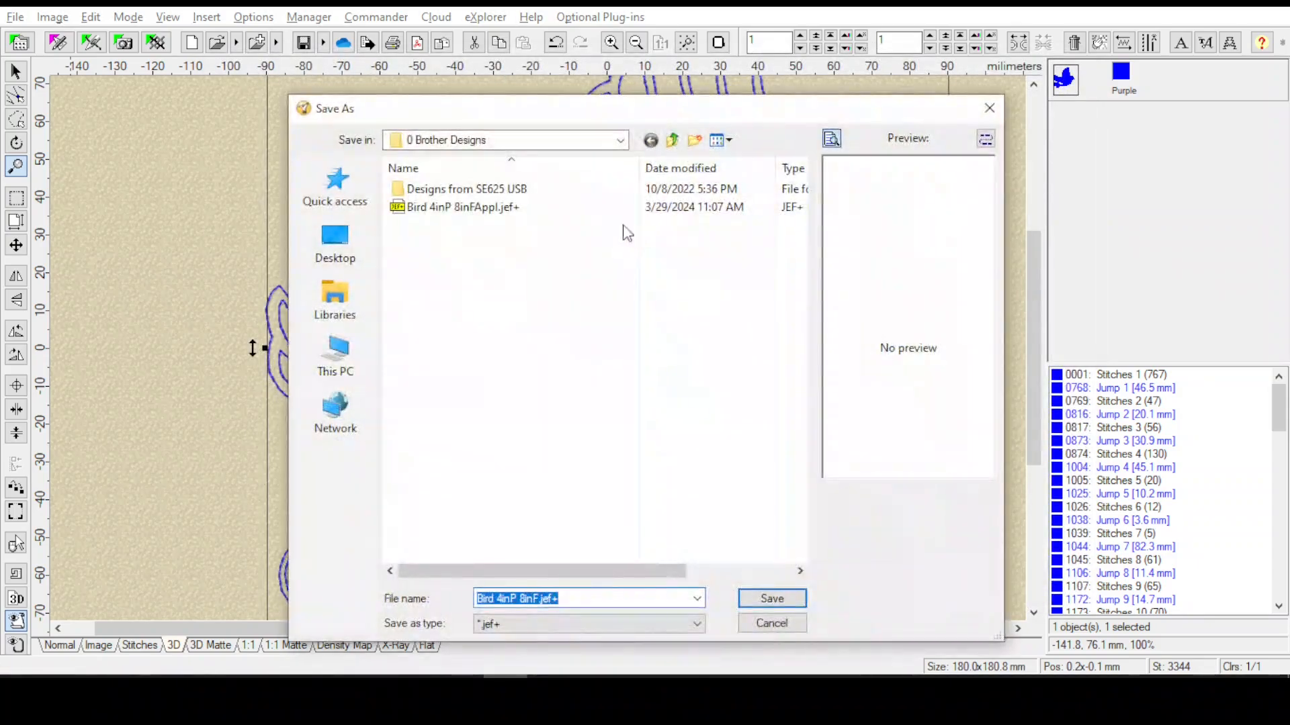
Name the JEF+ file Bird 180.0x180 and save it in the 0 Brother Designs folder
{"action": "left_click", "coordinate": [538, 599]}
{"action": "left_click_drag", "start_coordinate": [555, 599], "coordinate": [528, 600]}
{"action": "left_click", "coordinate": [499, 600]}
{"action": "key", "text": "Delete"}
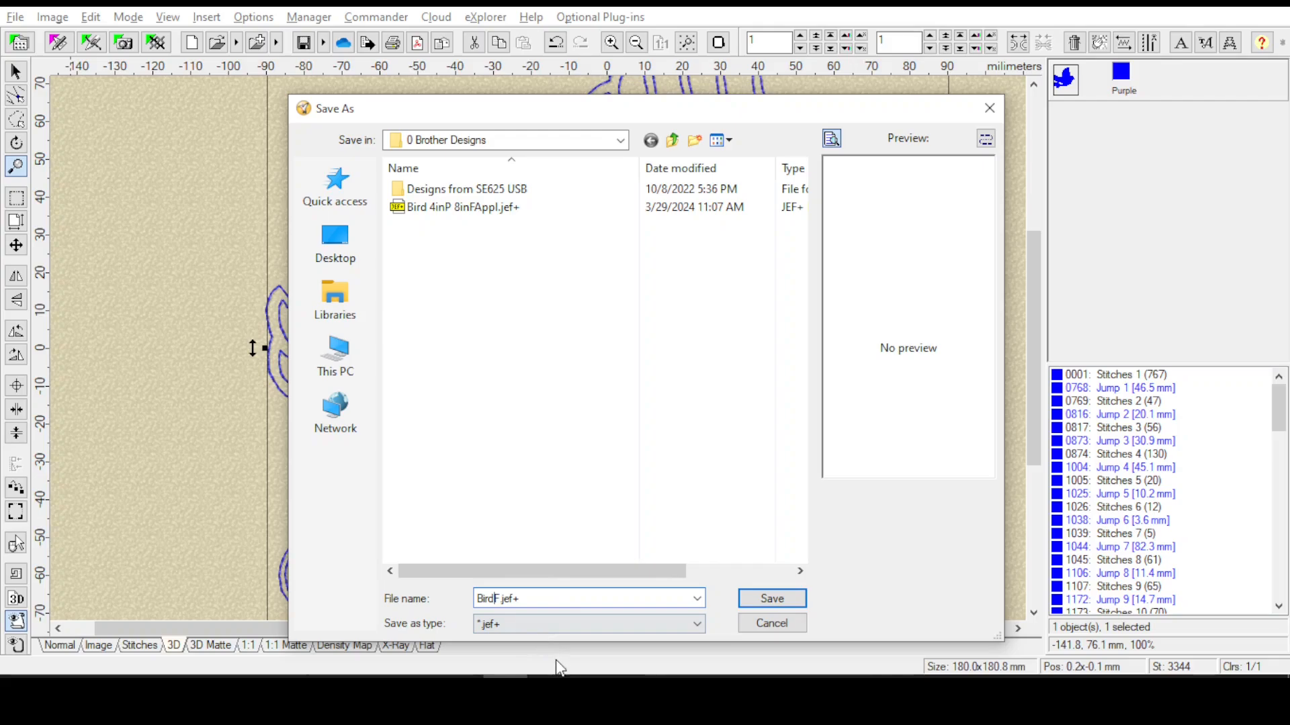
{"action": "key", "text": "Delete"}
{"action": "type", "text": "18"}
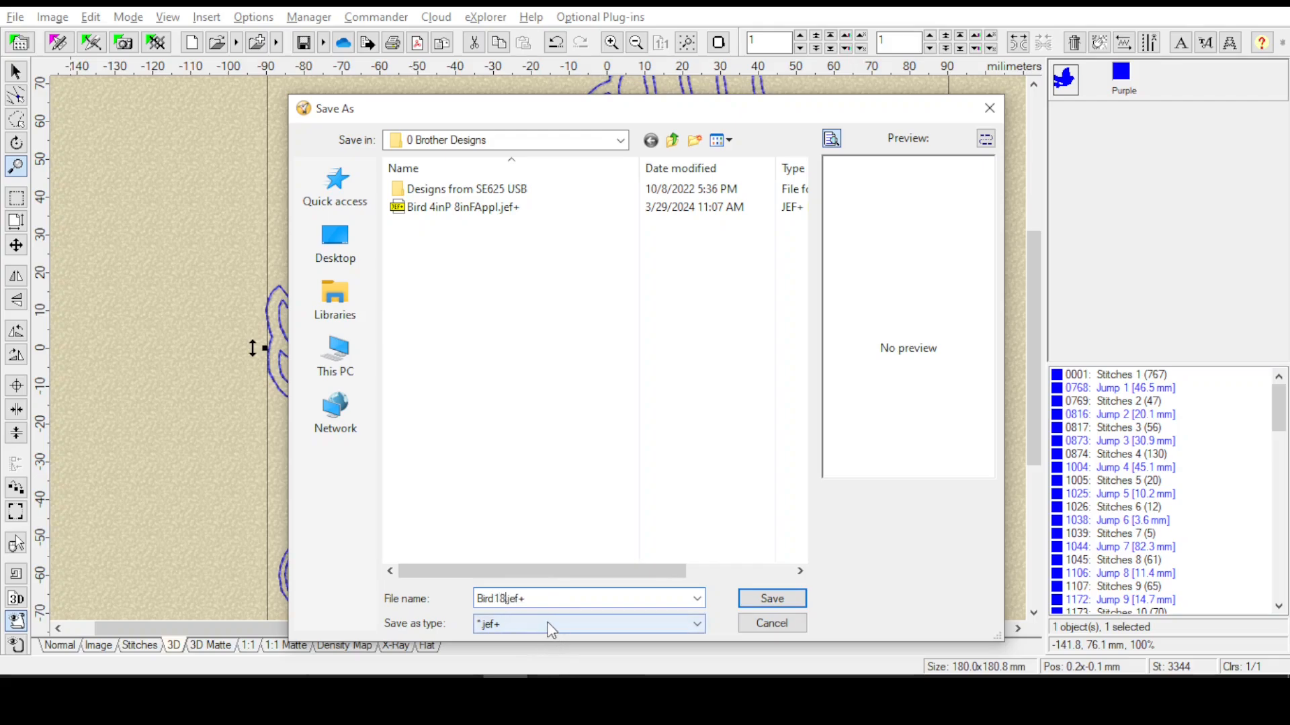
{"action": "type", "text": "0.0x180"}
{"action": "left_click", "coordinate": [771, 598]}
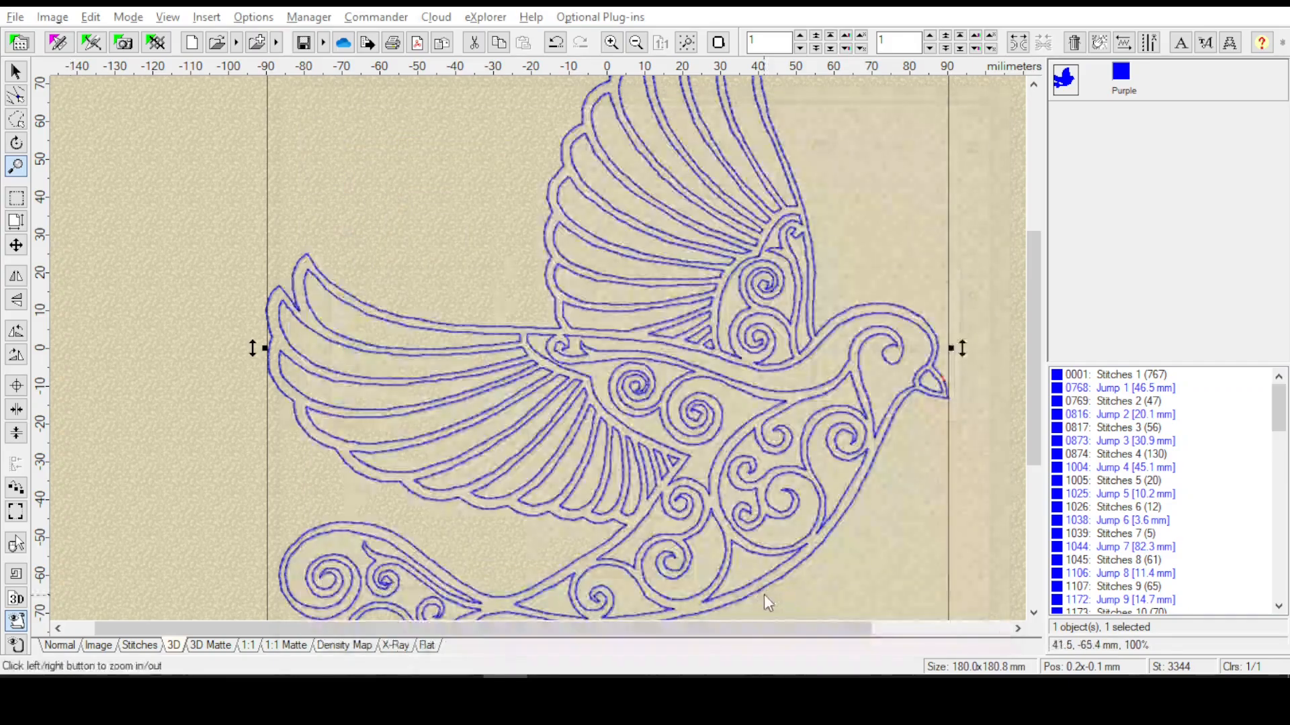
Examine the whole resized bird and the stitching of its tail scrolls and lower wing up close
{"action": "left_click", "coordinate": [609, 395]}
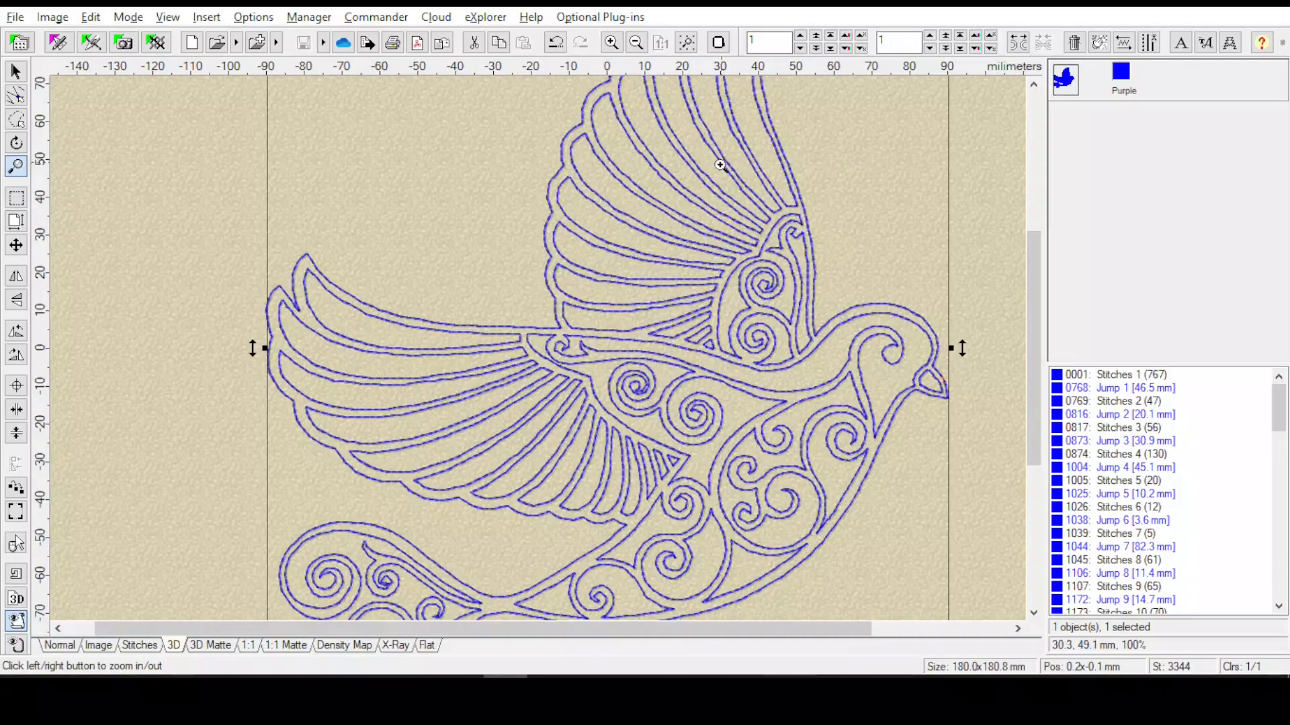
{"action": "left_click", "coordinate": [687, 43]}
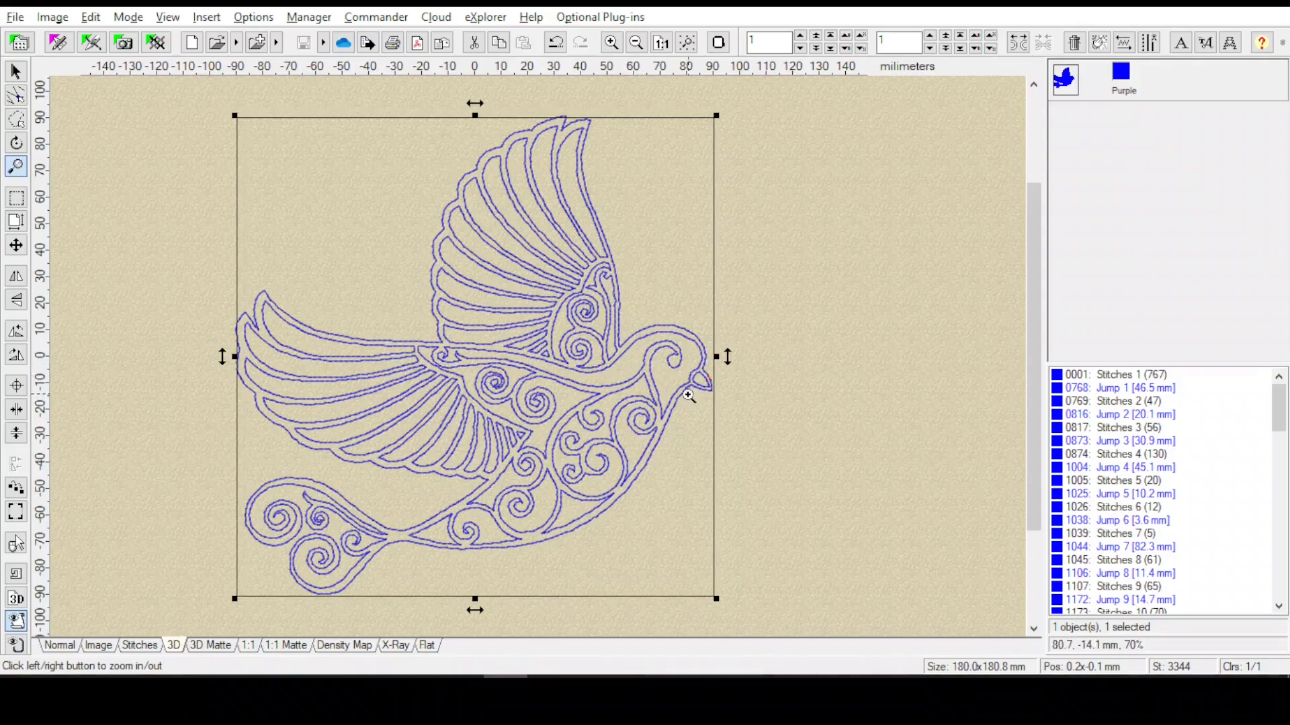
{"action": "left_click", "coordinate": [326, 507]}
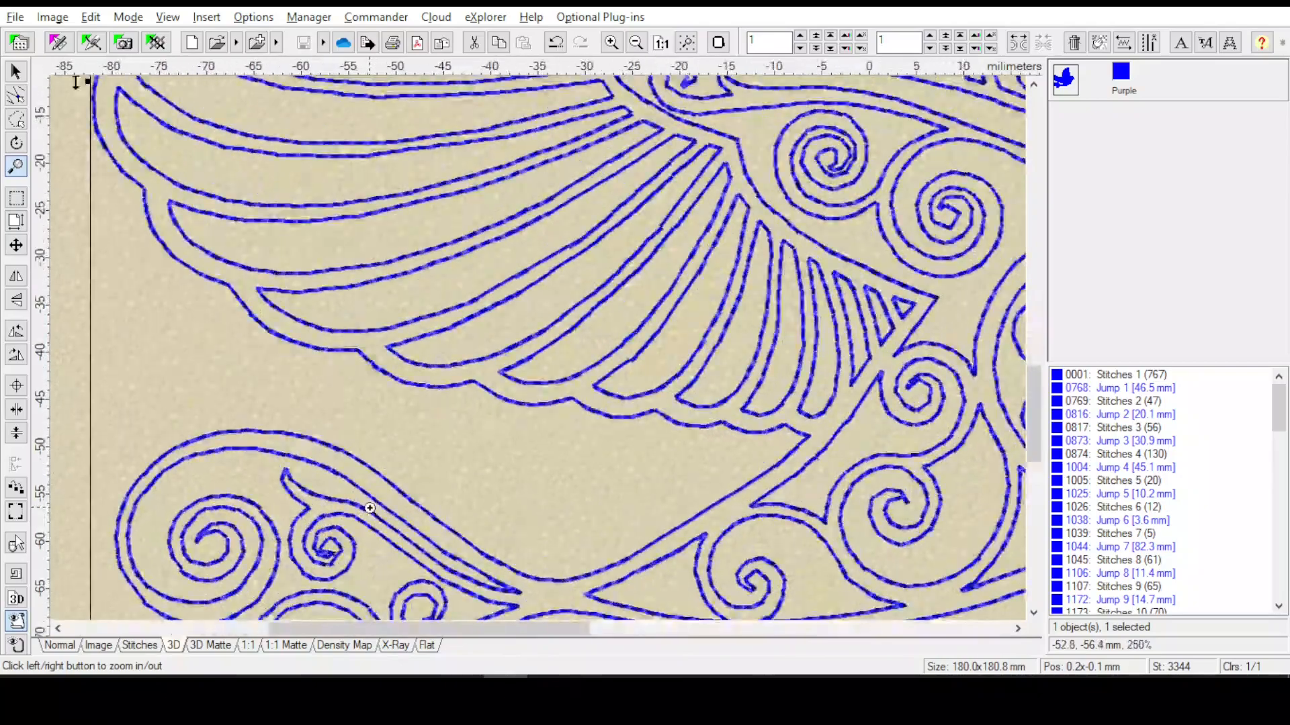
{"action": "left_click", "coordinate": [370, 509]}
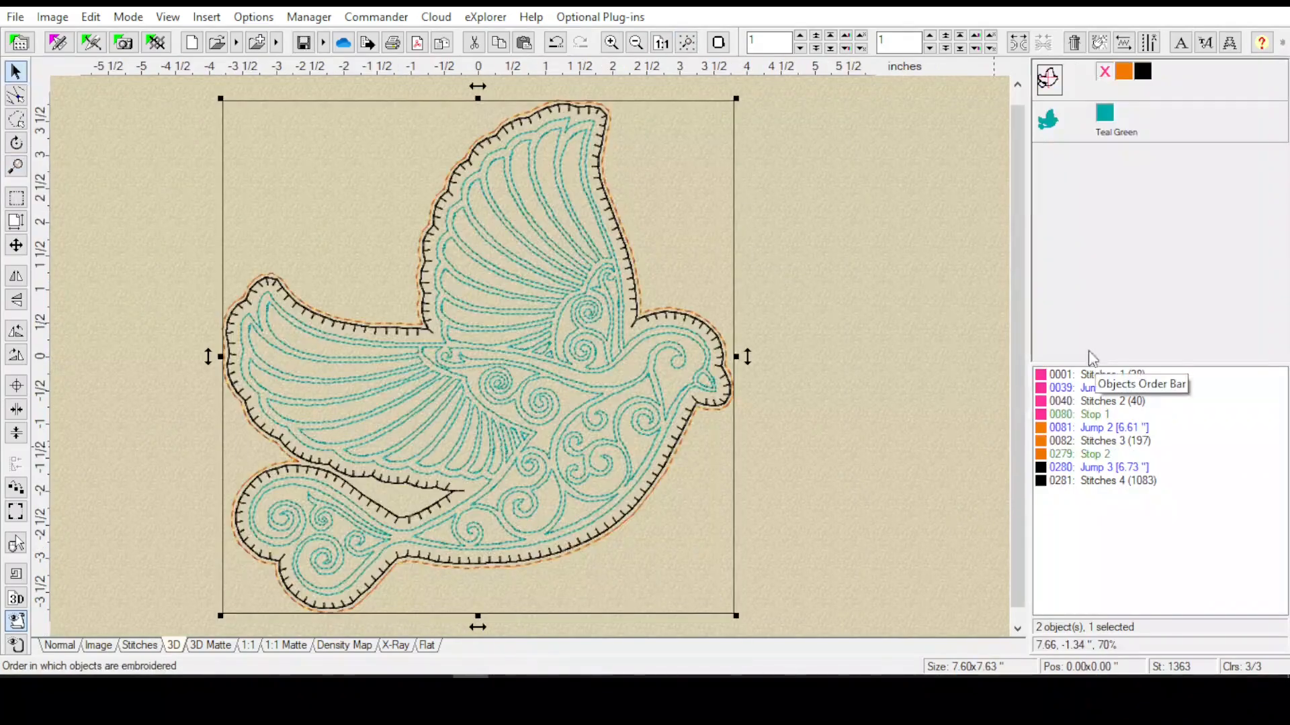
Examine the teal bird's scrollwork and the orange and black appliqué border around its head, belly and tail up close
{"action": "left_click", "coordinate": [828, 443]}
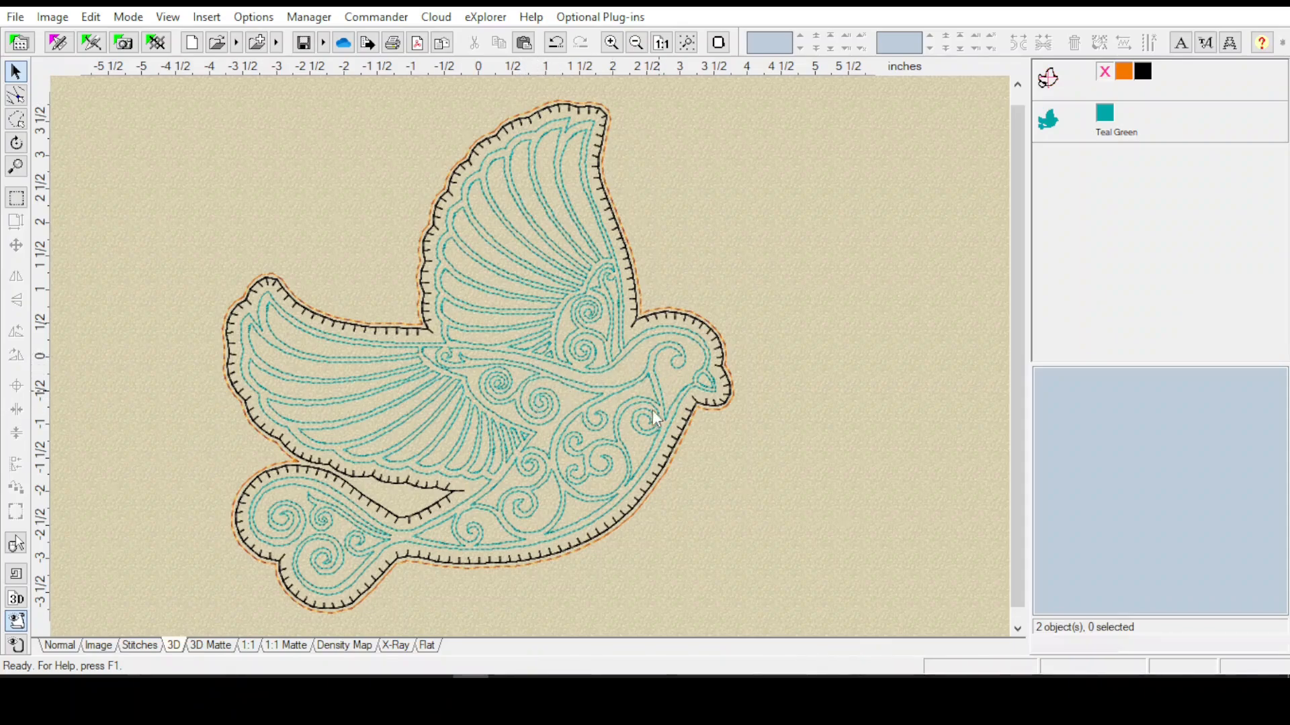
{"action": "left_click", "coordinate": [16, 165]}
{"action": "left_click", "coordinate": [551, 413]}
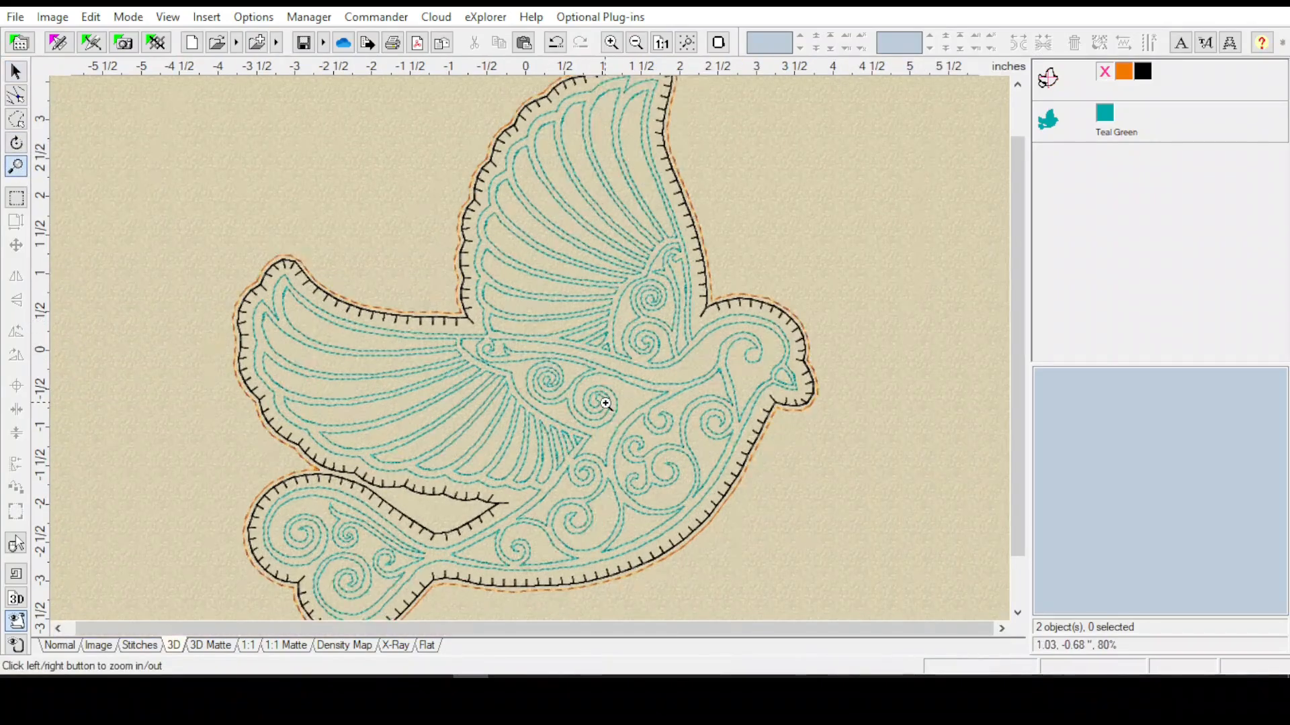
{"action": "left_click", "coordinate": [607, 411]}
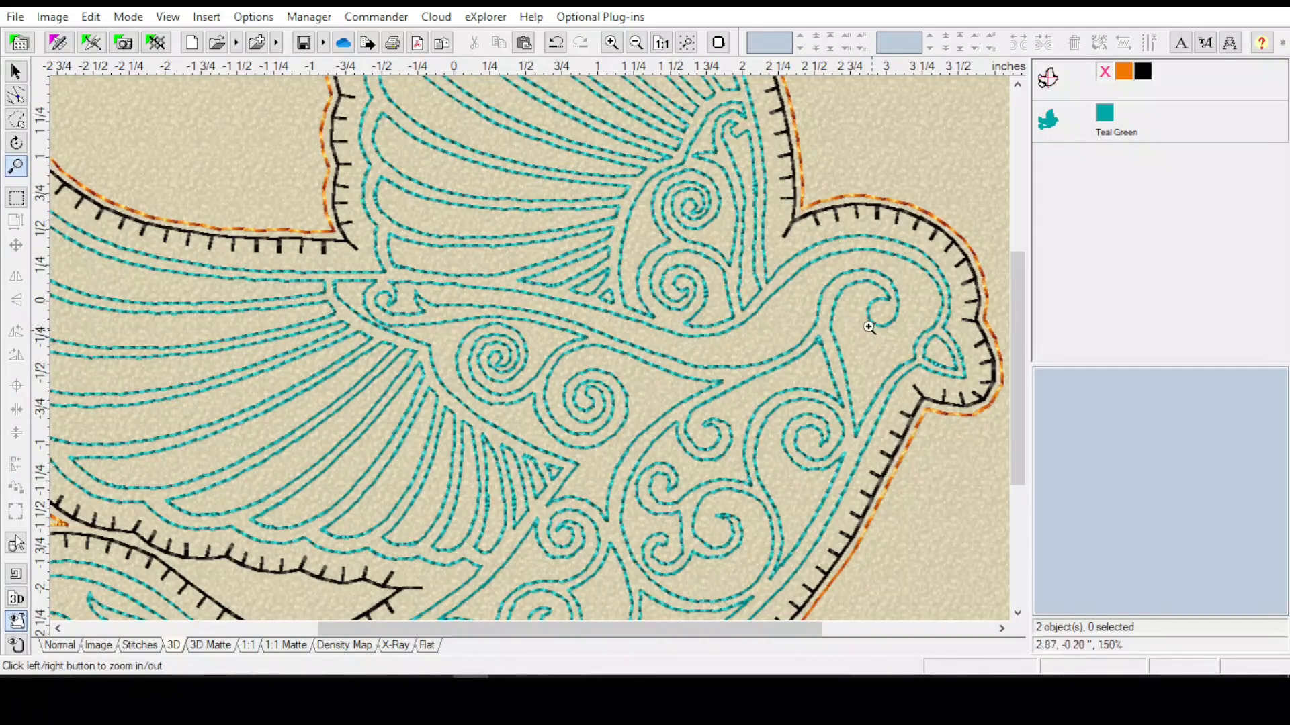
{"action": "left_click_drag", "start_coordinate": [1015, 321], "coordinate": [1021, 409]}
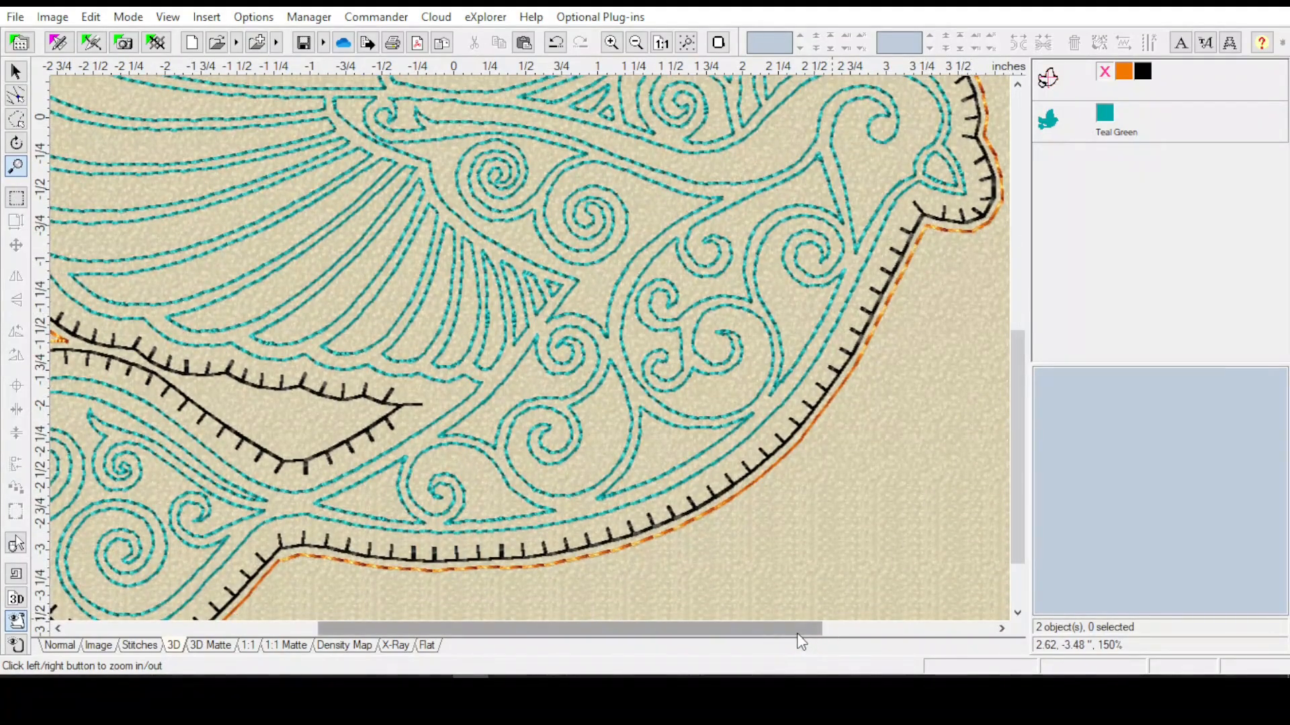
{"action": "left_click_drag", "start_coordinate": [1018, 401], "coordinate": [1013, 352]}
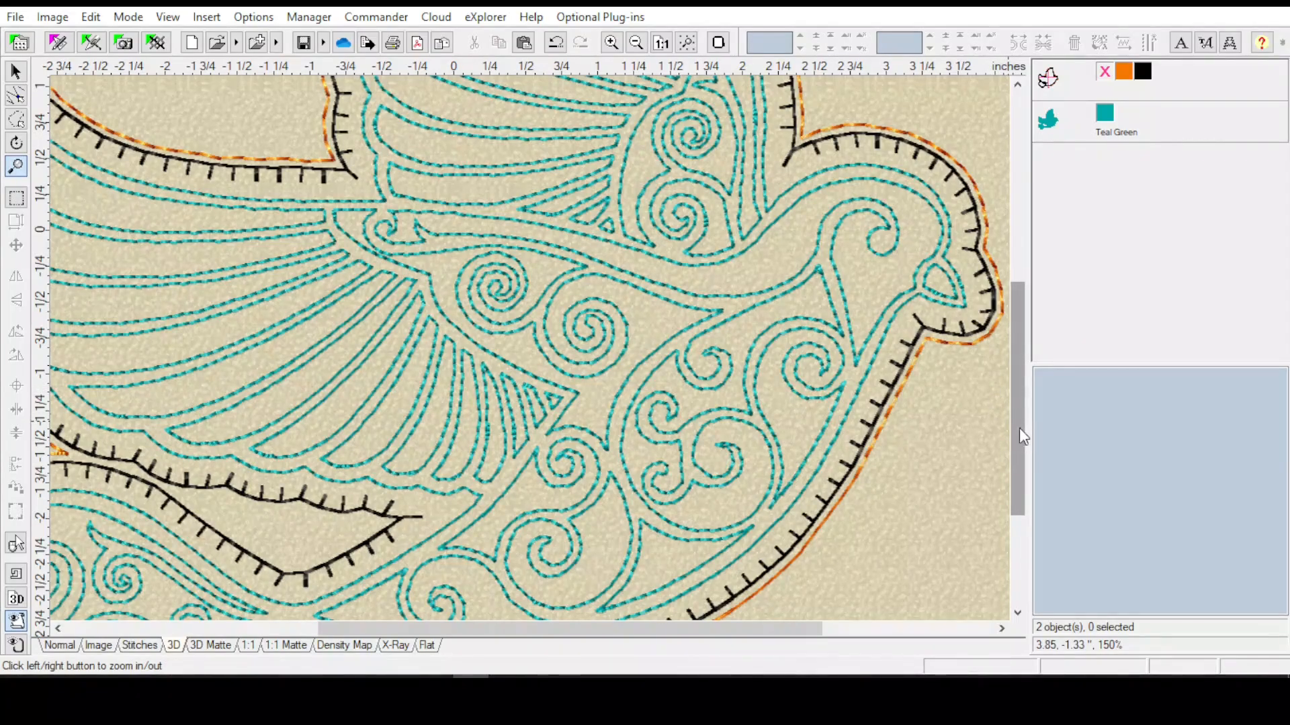
Examine the belly, tail, both wings and head of the teal bird and its blanket-stitch border up close
{"action": "left_click_drag", "start_coordinate": [1021, 436], "coordinate": [1025, 471]}
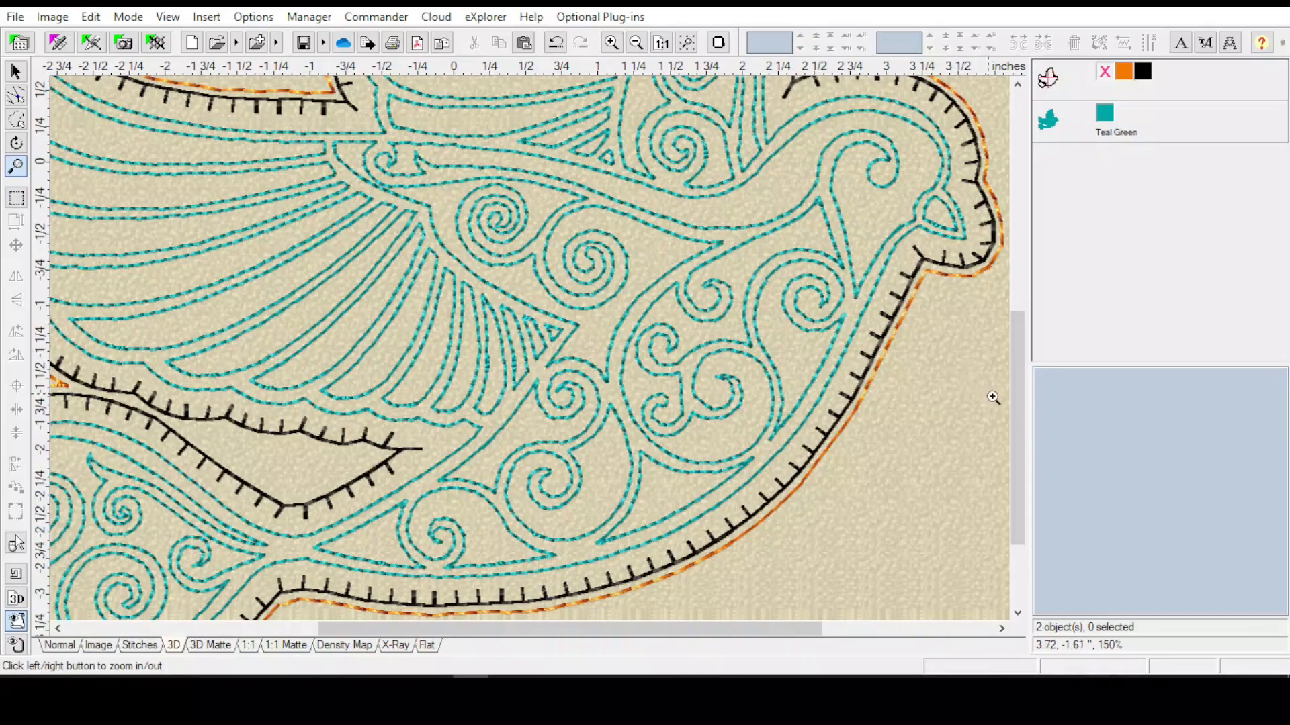
{"action": "left_click_drag", "start_coordinate": [1018, 447], "coordinate": [1016, 494]}
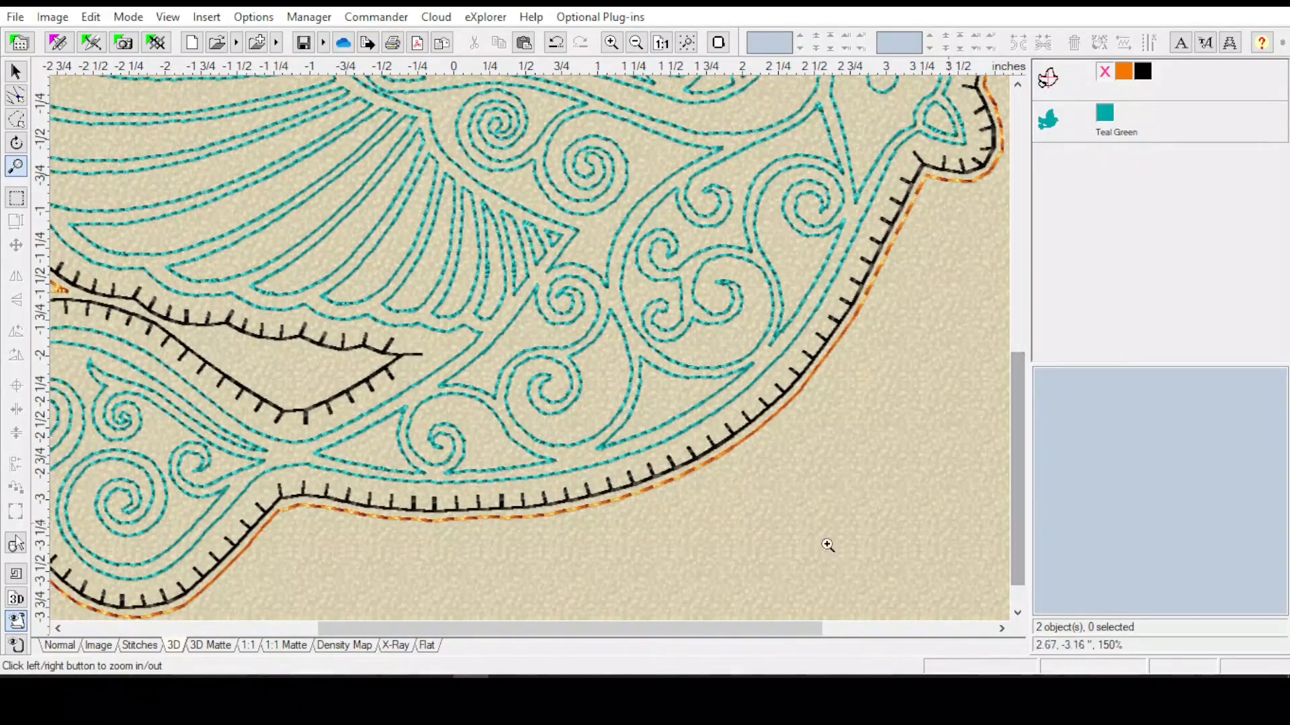
{"action": "left_click_drag", "start_coordinate": [751, 632], "coordinate": [667, 641]}
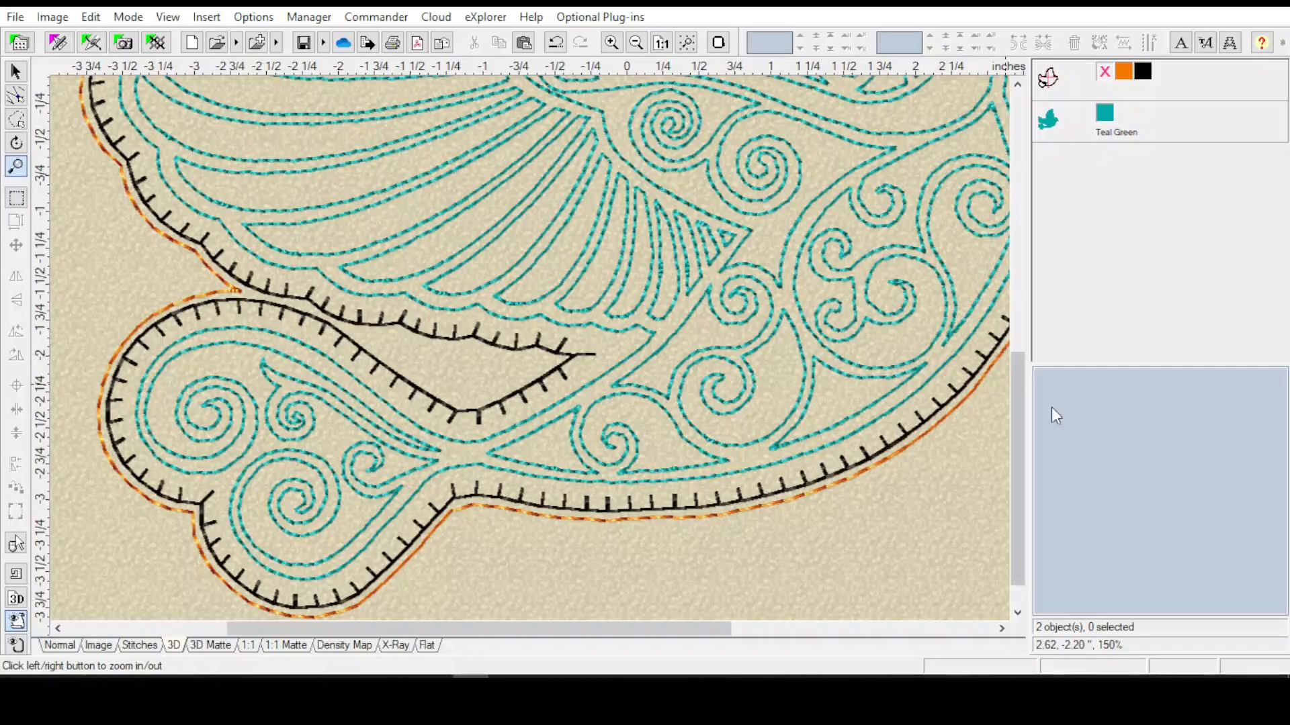
{"action": "left_click_drag", "start_coordinate": [1017, 403], "coordinate": [1015, 327]}
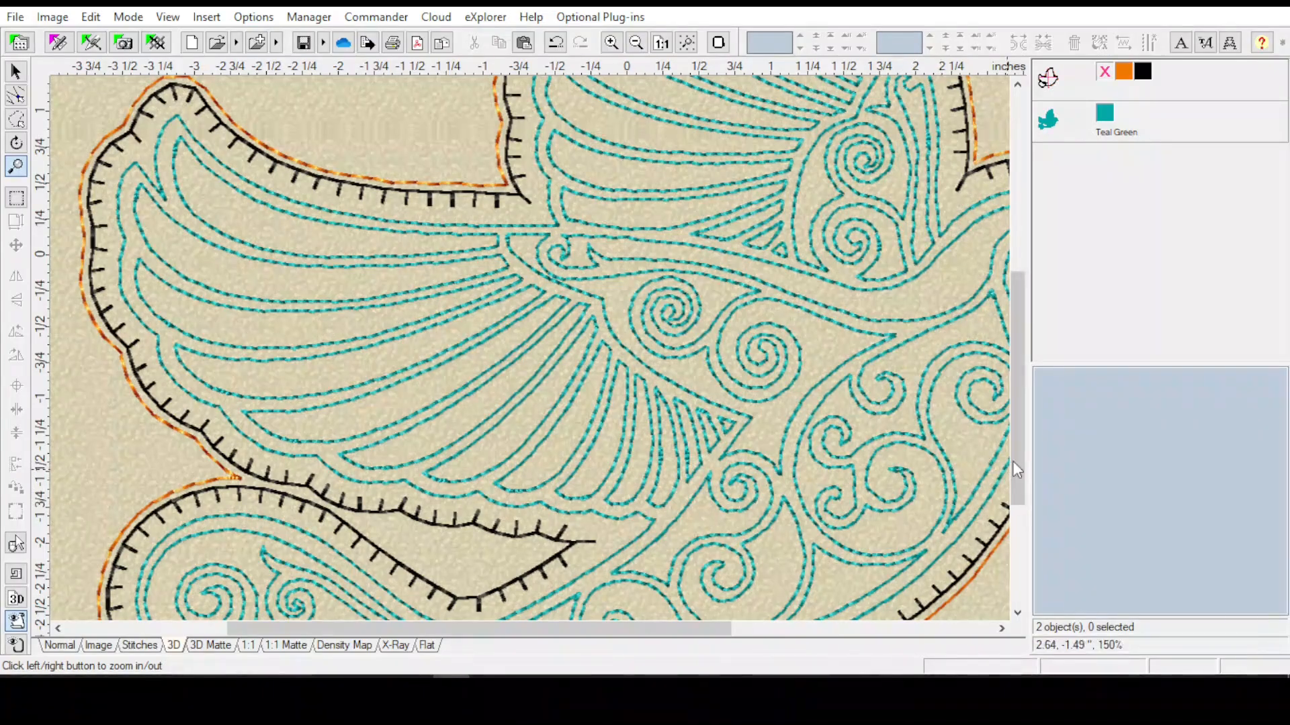
{"action": "left_click_drag", "start_coordinate": [1013, 461], "coordinate": [1010, 391]}
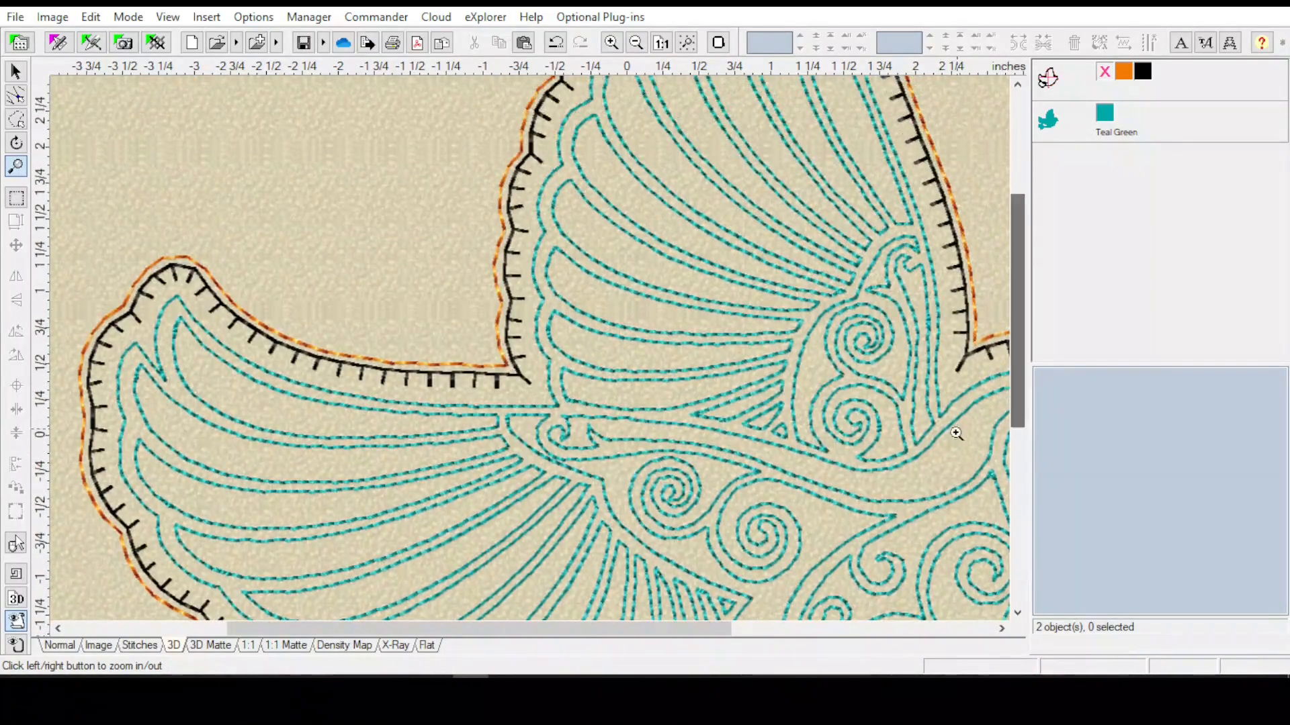
{"action": "left_click_drag", "start_coordinate": [649, 636], "coordinate": [792, 622]}
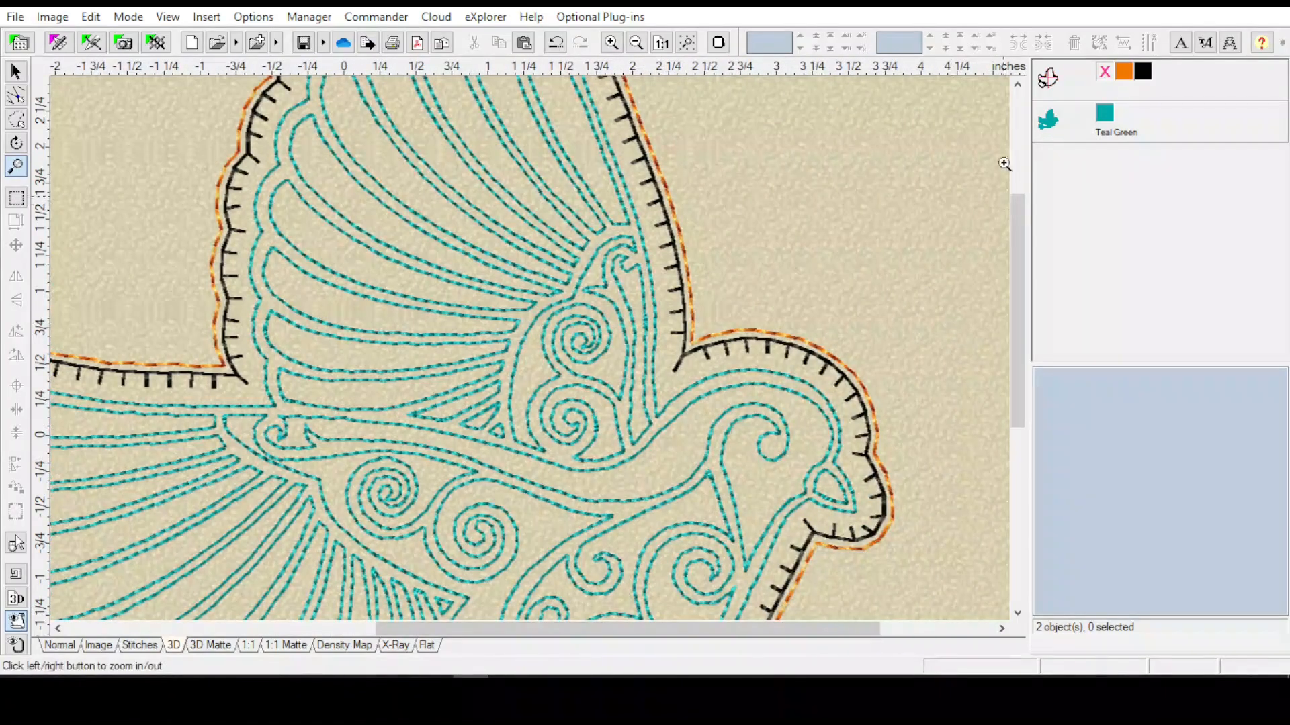
Open the teal bird object in the Studio digitizing editor and look through the conversion commands offered for its outlines
{"action": "left_click", "coordinate": [1046, 132]}
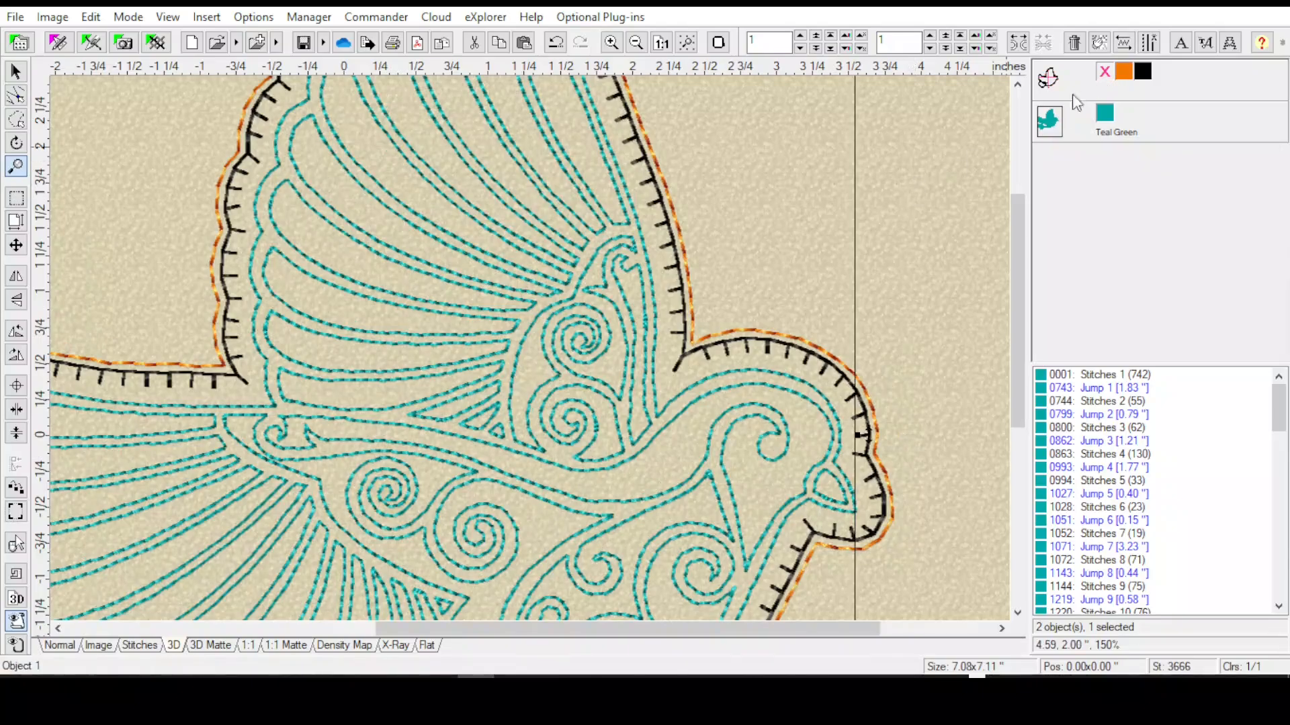
{"action": "right_click", "coordinate": [1047, 131]}
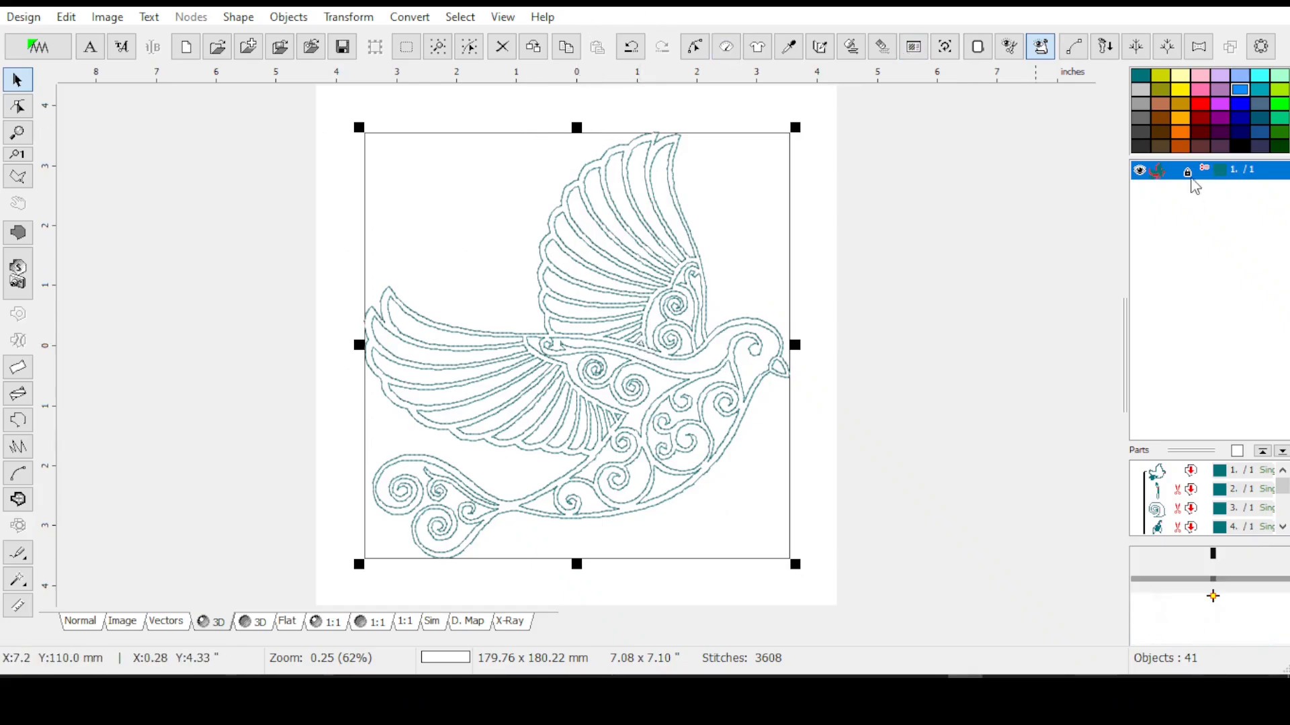
{"action": "left_click", "coordinate": [410, 19]}
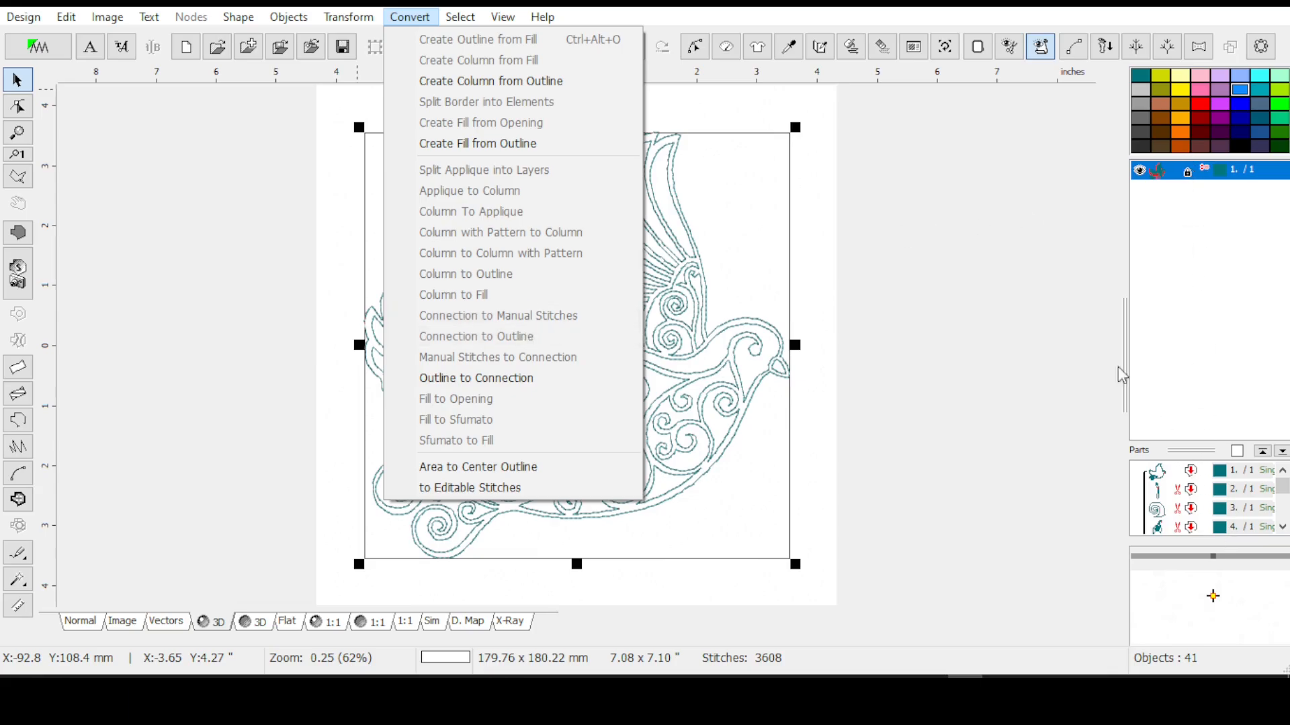
{"action": "left_click", "coordinate": [946, 229]}
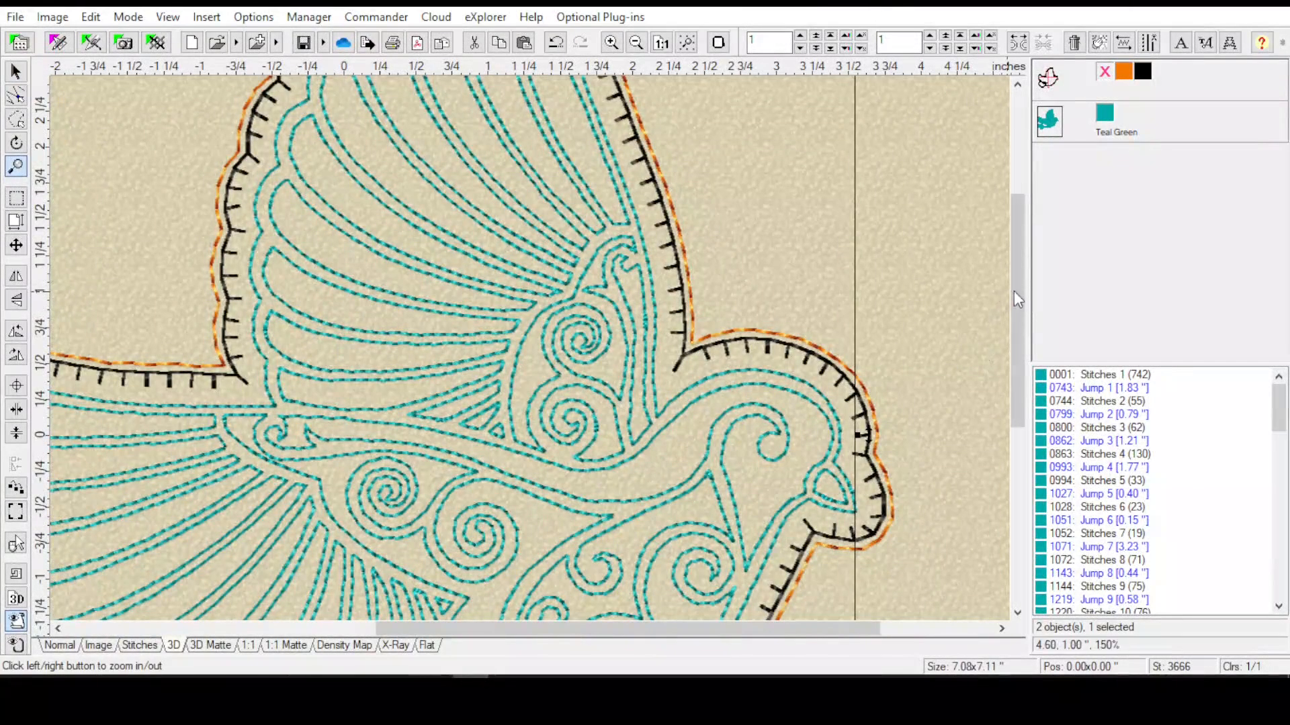
View the whole teal bird with its appliqué border, switch to the selection tool and clear the selection
{"action": "left_click_drag", "start_coordinate": [1017, 289], "coordinate": [1021, 334]}
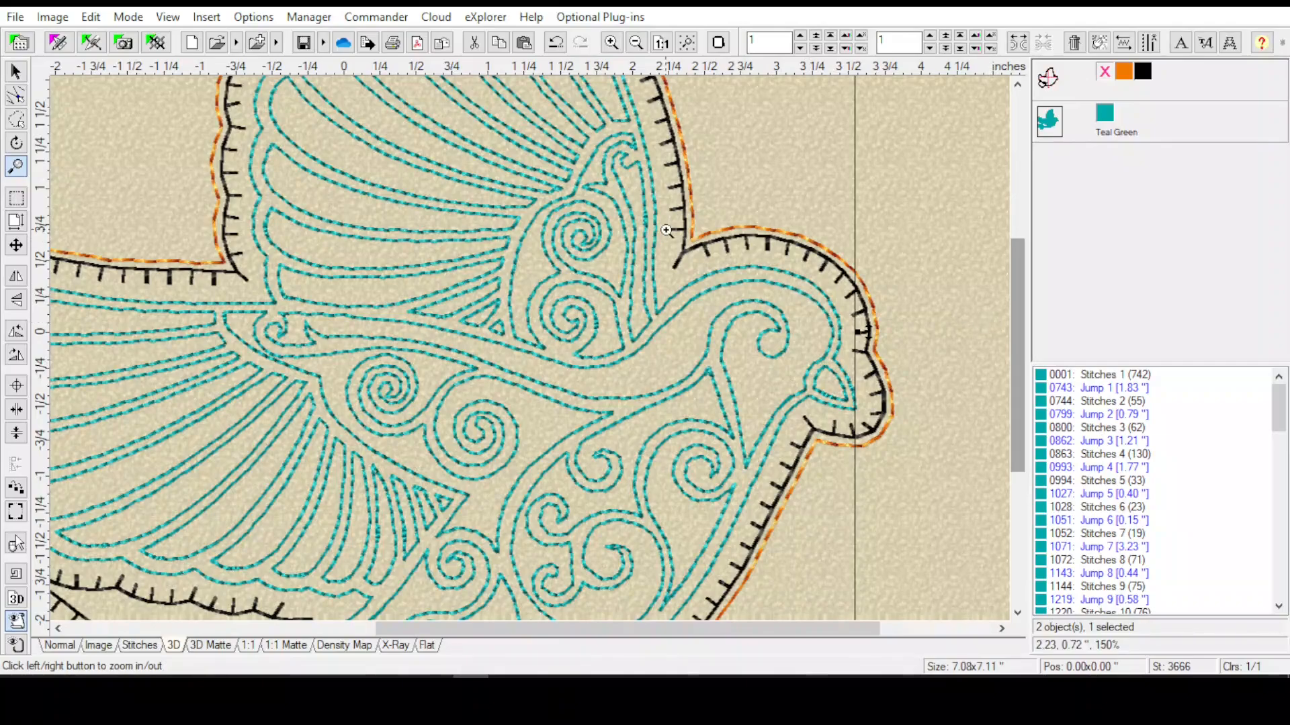
{"action": "left_click", "coordinate": [686, 43]}
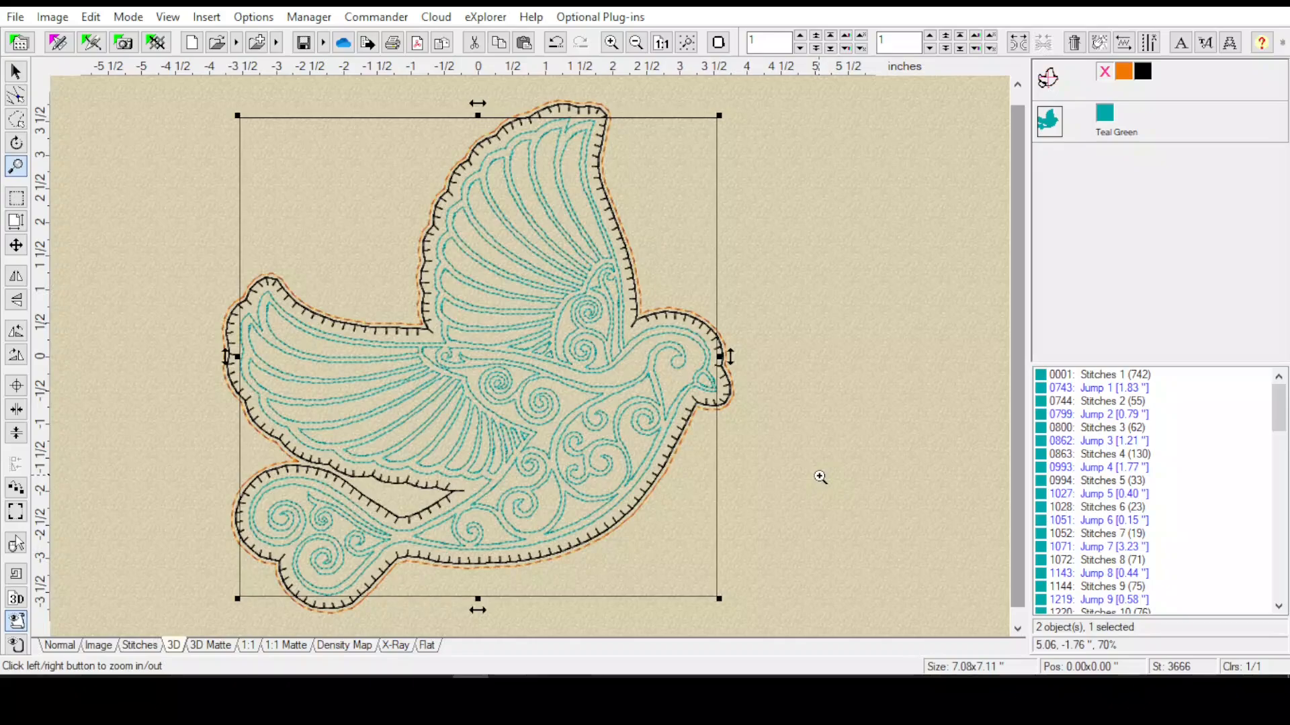
{"action": "left_click", "coordinate": [16, 71]}
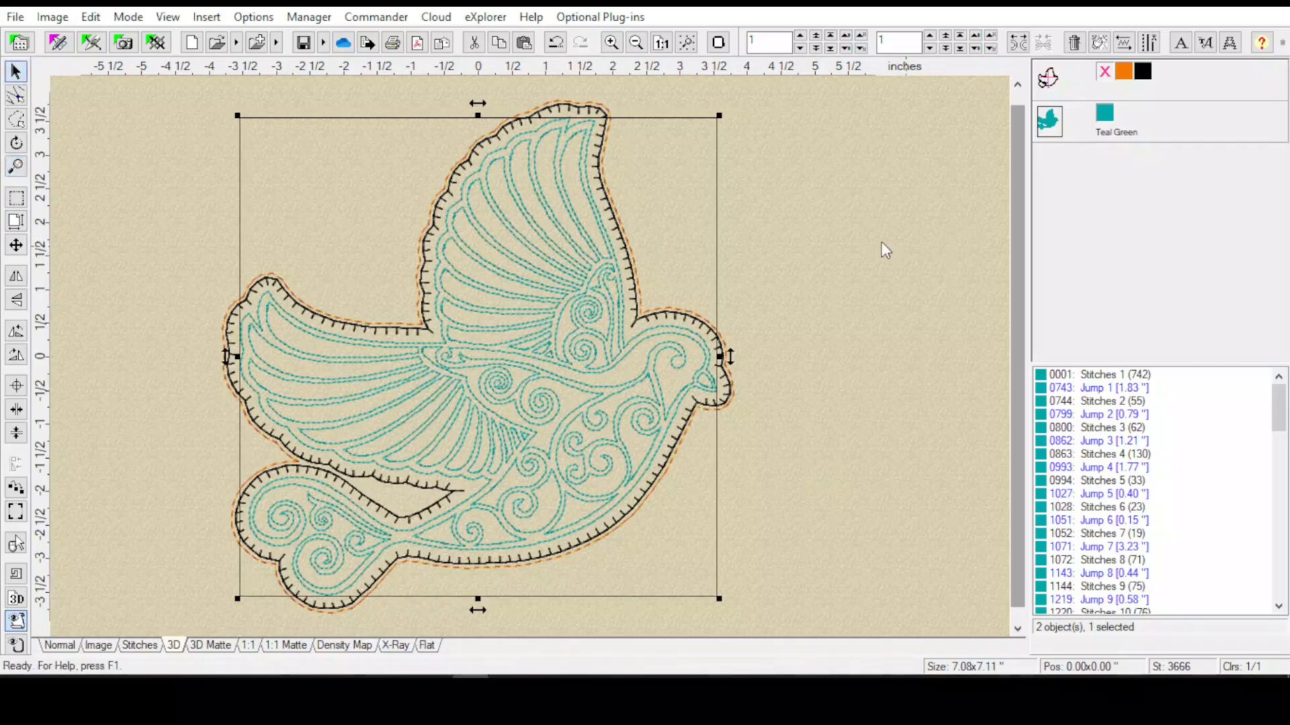
{"action": "left_click", "coordinate": [832, 284]}
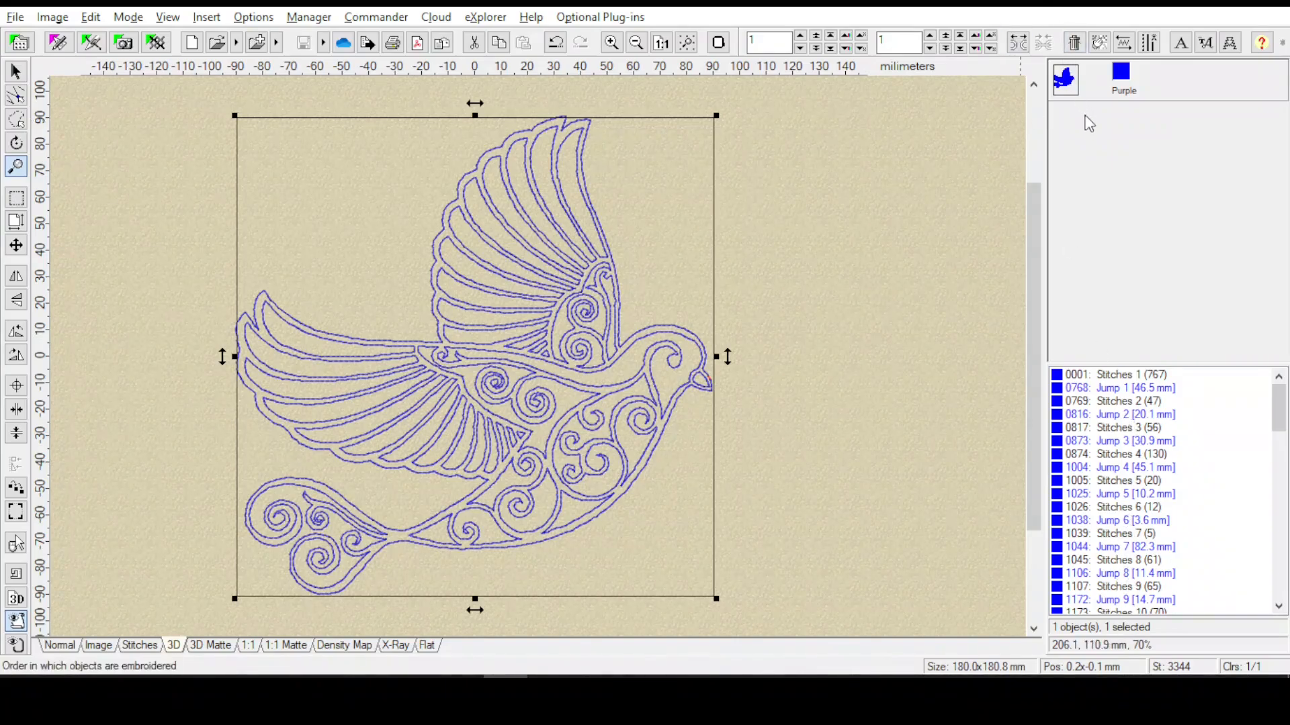
Start a Plate effect around the purple bird, inflated by 5.0 mm and ignoring cavities
{"action": "mouse_move", "coordinate": [1082, 99]}
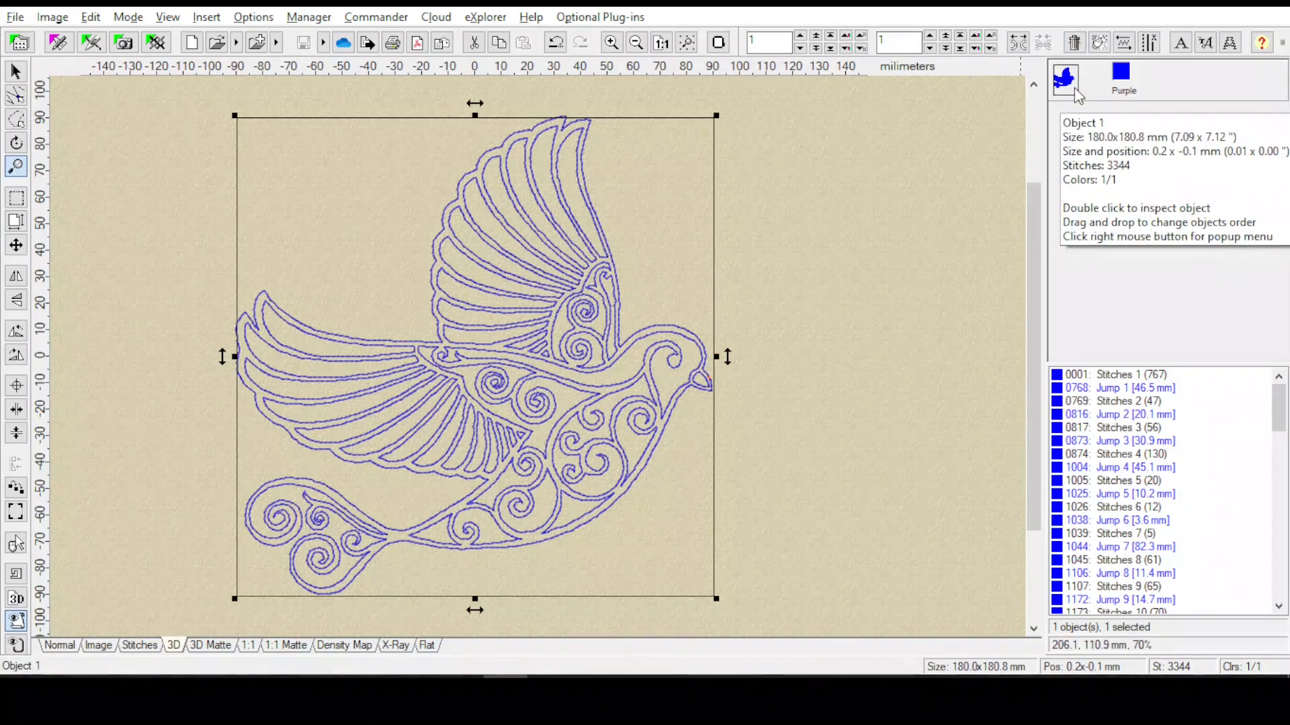
{"action": "left_click", "coordinate": [204, 18]}
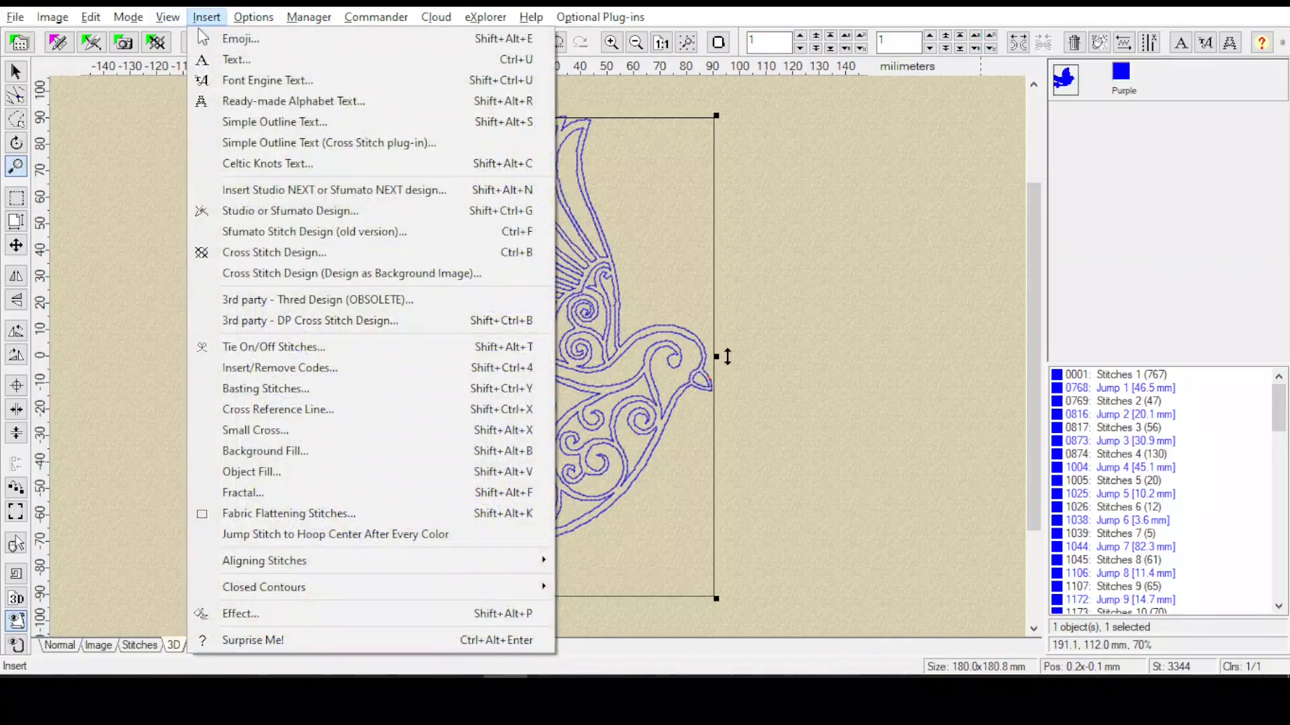
{"action": "left_click", "coordinate": [244, 613]}
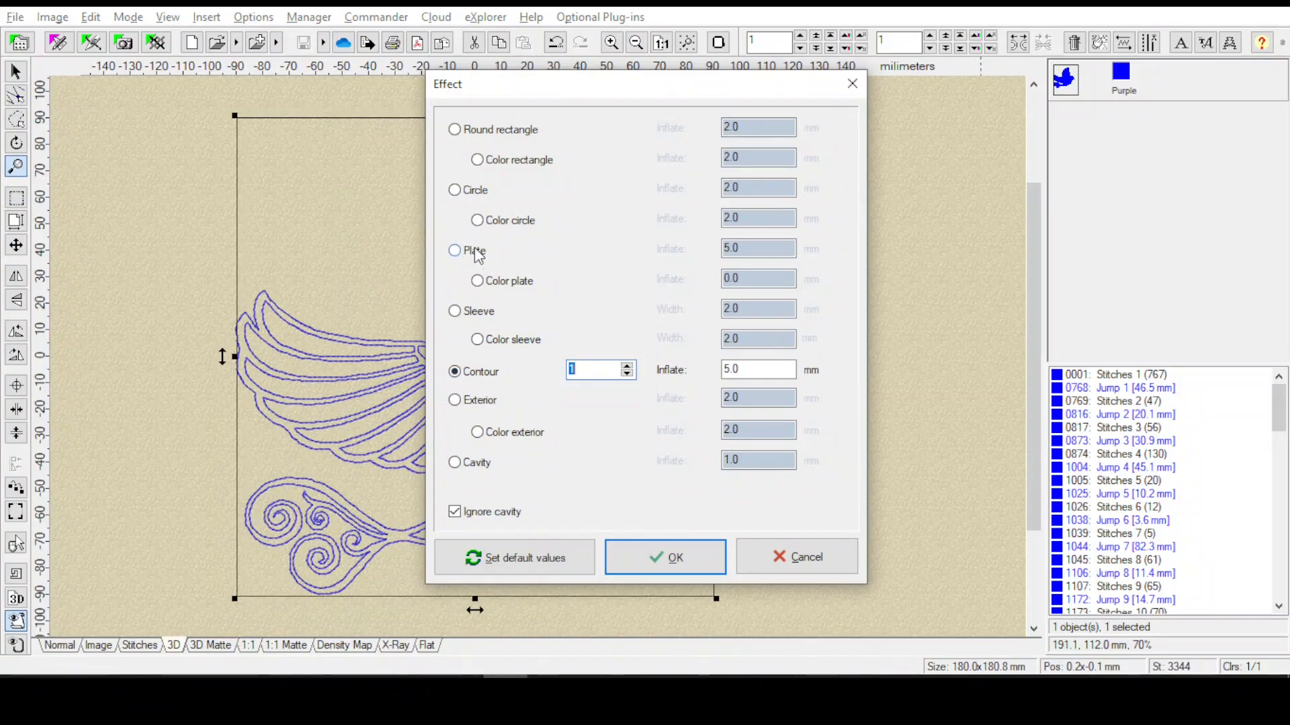
{"action": "left_click", "coordinate": [455, 252]}
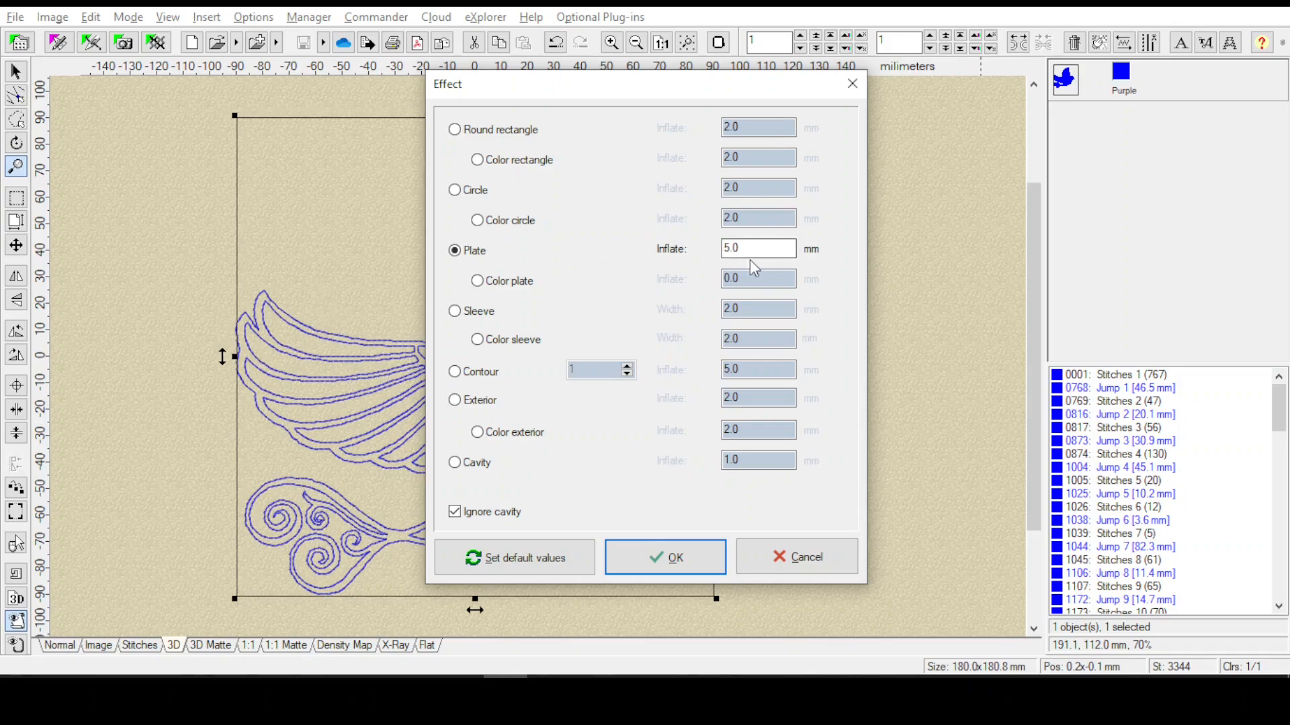
{"action": "left_click", "coordinate": [667, 563]}
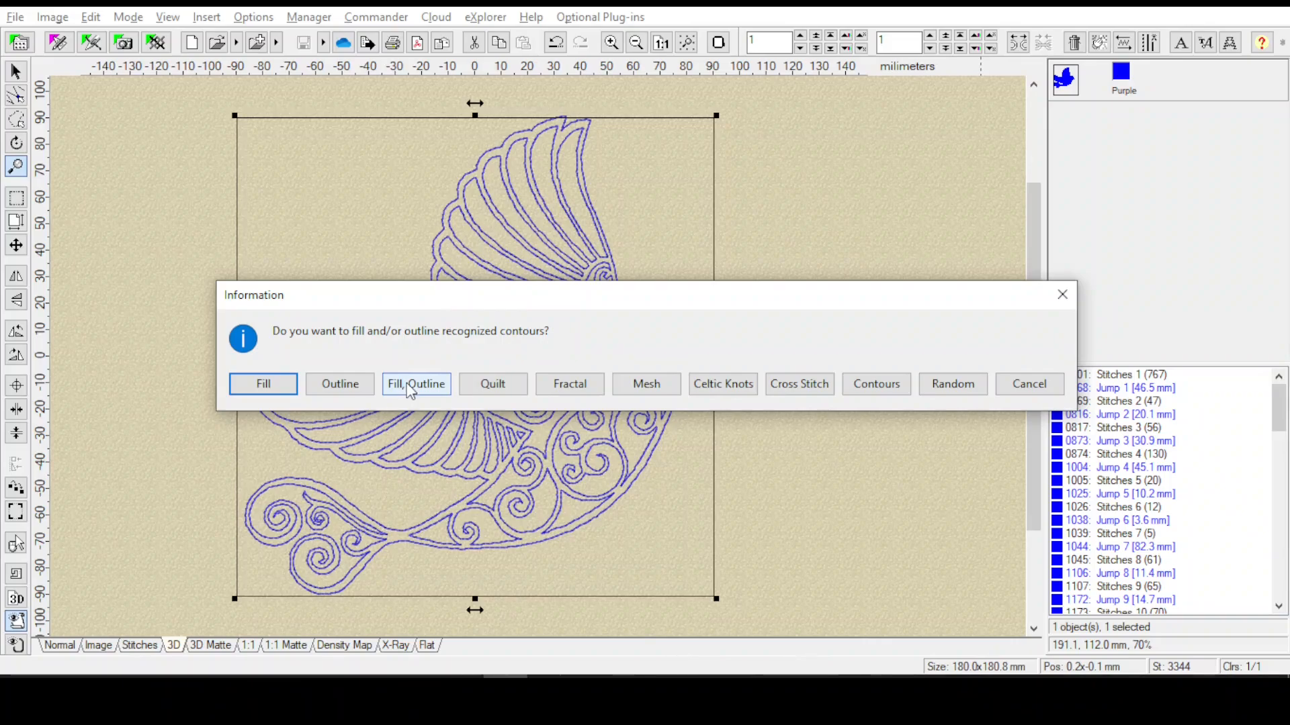
Generate the plate with fill and outline, using Cusped Lines plain fill and a 5.0 mm wide Blanket Stitch outline with 4.0 mm lengths
{"action": "left_click", "coordinate": [416, 384]}
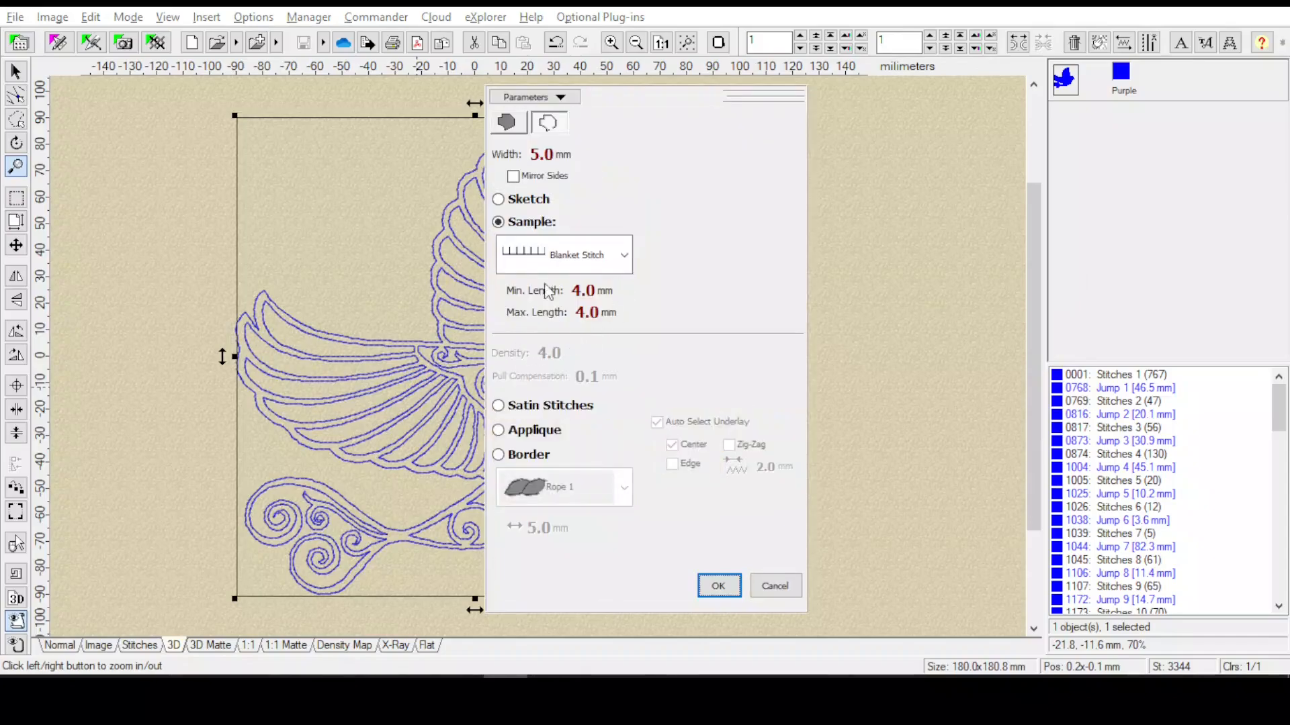
{"action": "left_click", "coordinate": [508, 126]}
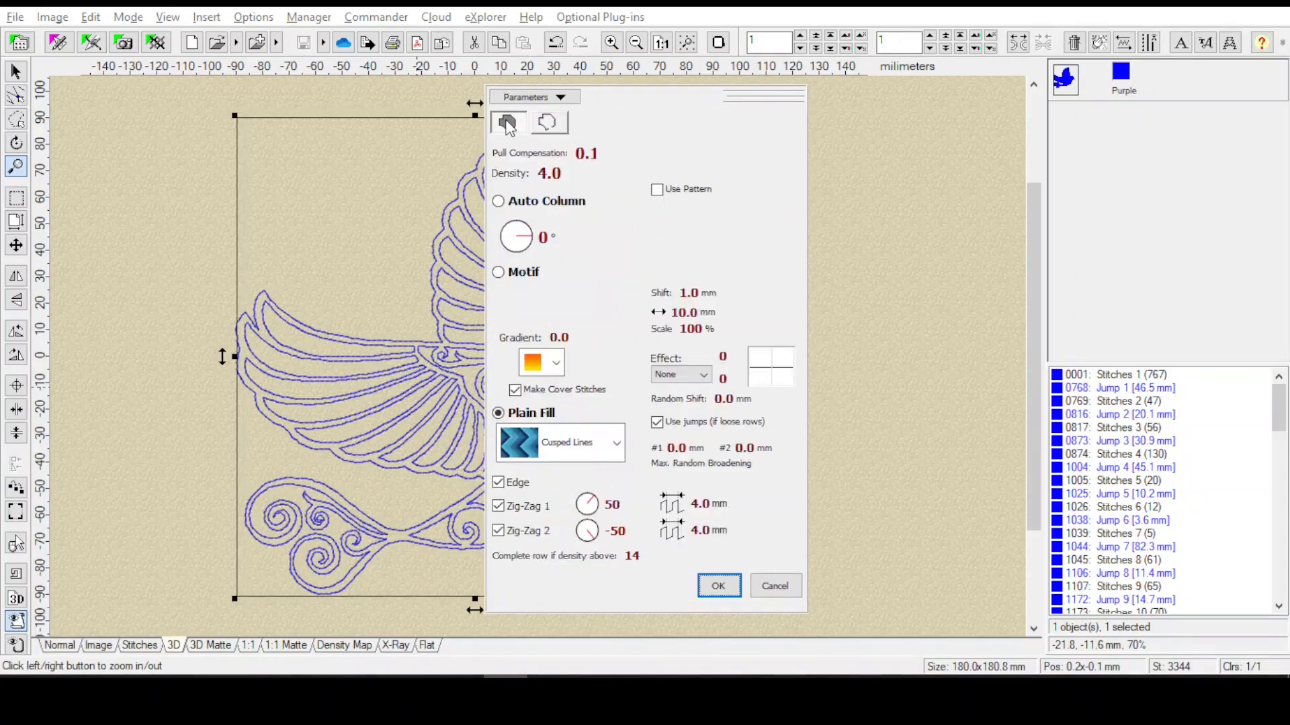
{"action": "left_click", "coordinate": [553, 124]}
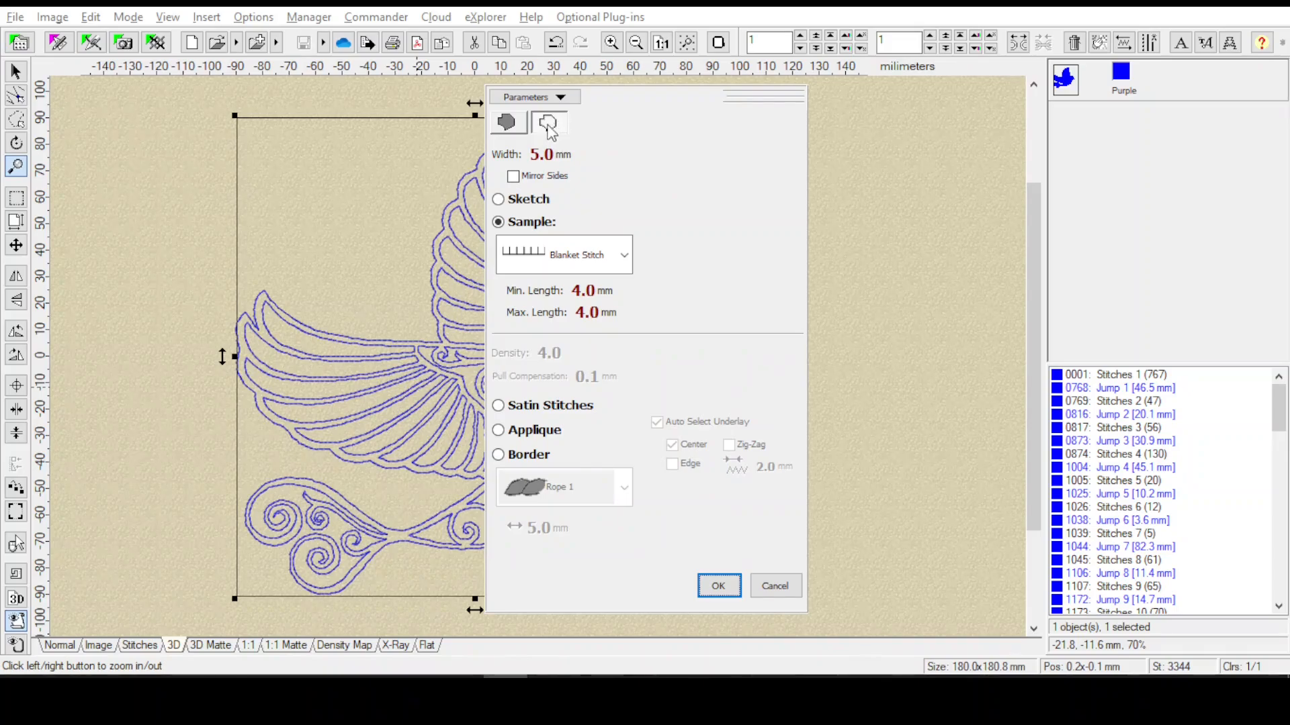
{"action": "left_click", "coordinate": [625, 254]}
{"action": "left_click", "coordinate": [624, 254]}
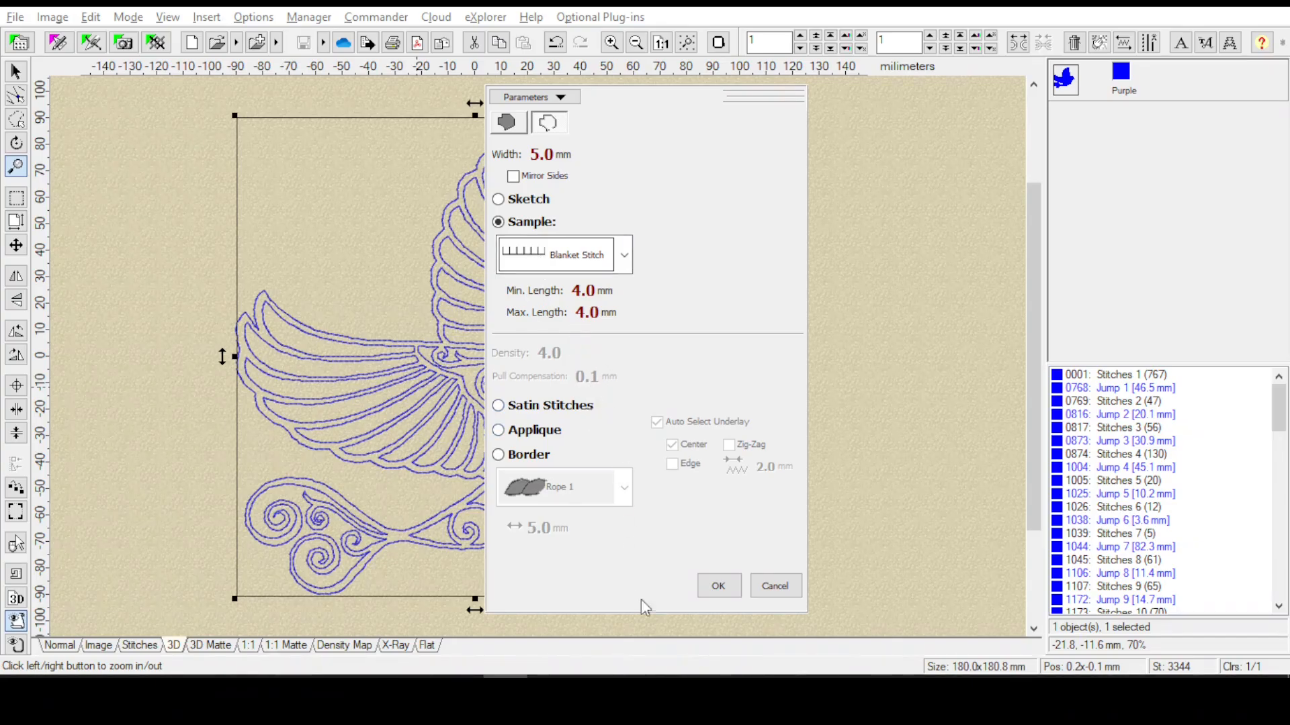
{"action": "left_click", "coordinate": [716, 587]}
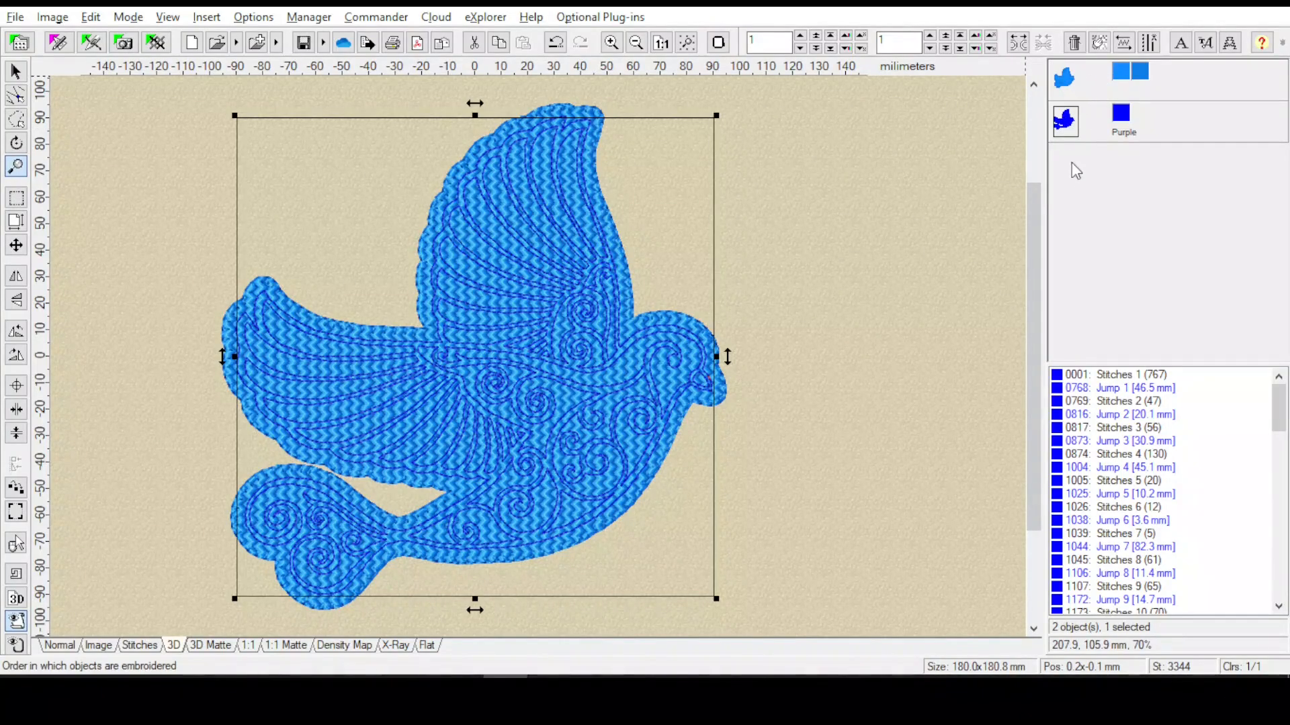
Try separating the new plate's fill and outline colors into objects and hiding the fill, then undo this
{"action": "left_click", "coordinate": [1067, 87]}
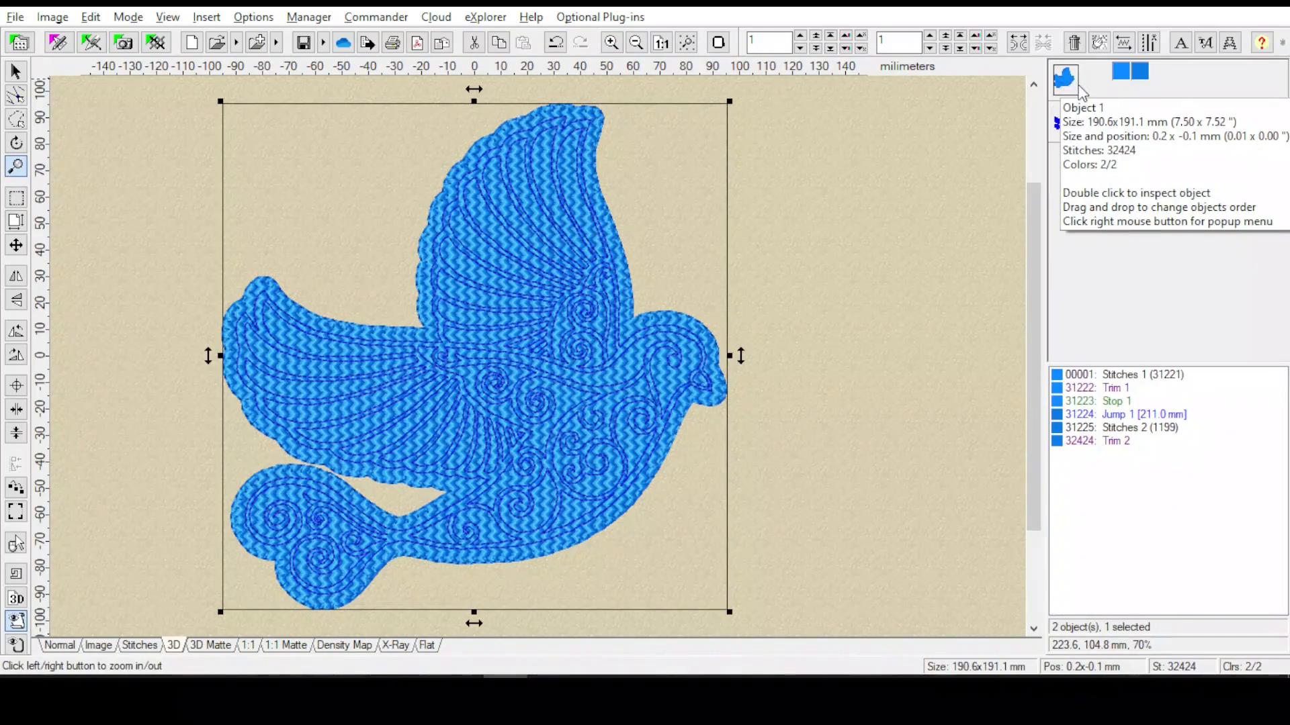
{"action": "right_click", "coordinate": [1120, 72]}
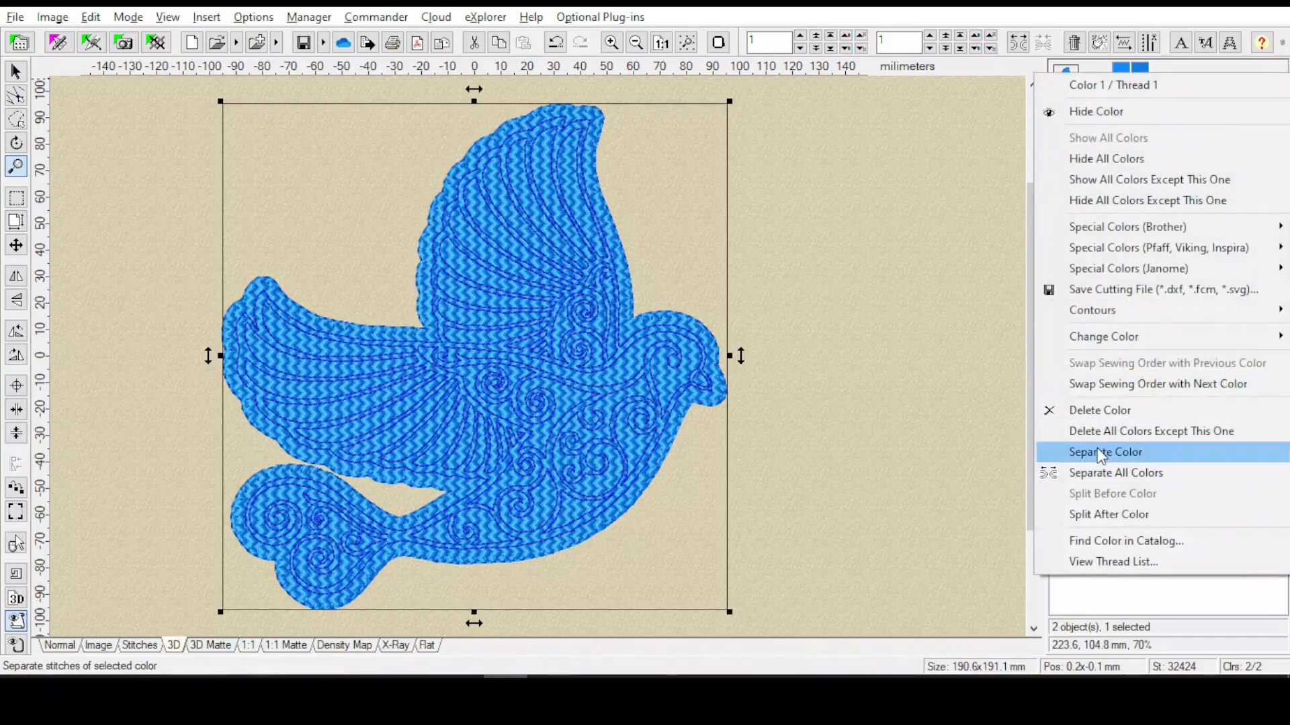
{"action": "left_click", "coordinate": [1107, 472]}
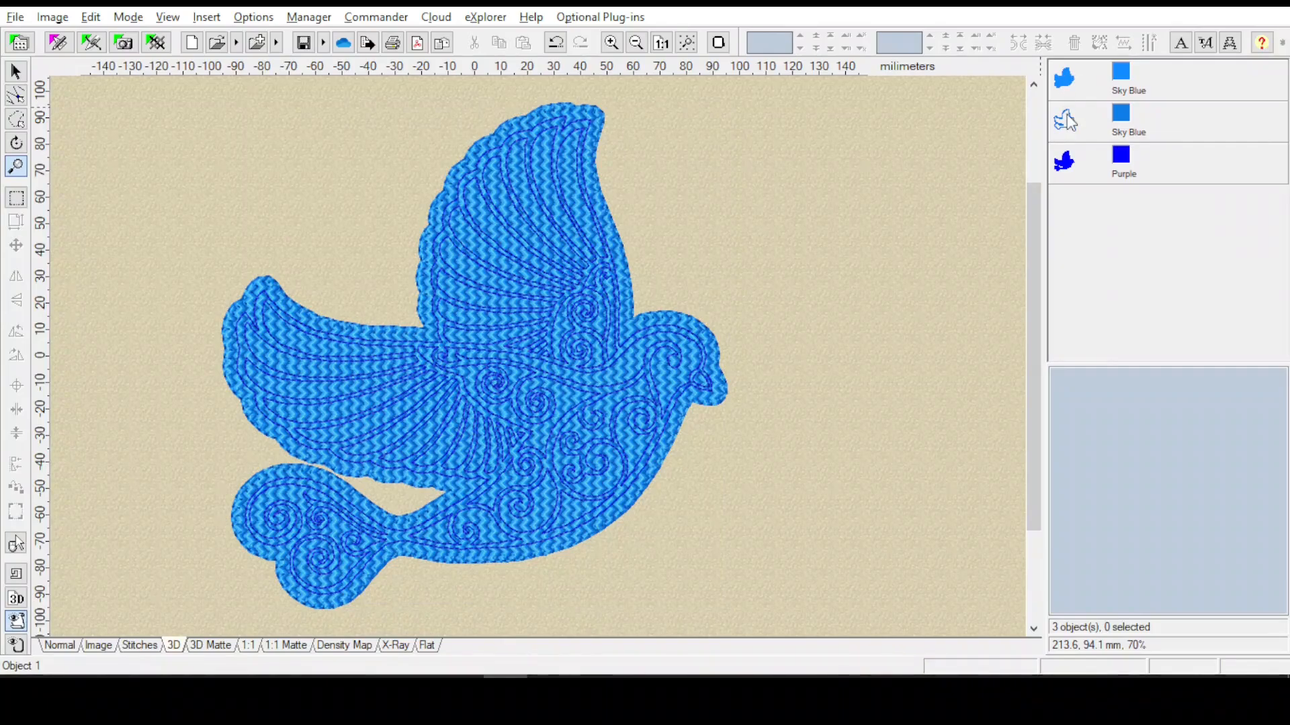
{"action": "left_click", "coordinate": [1067, 164]}
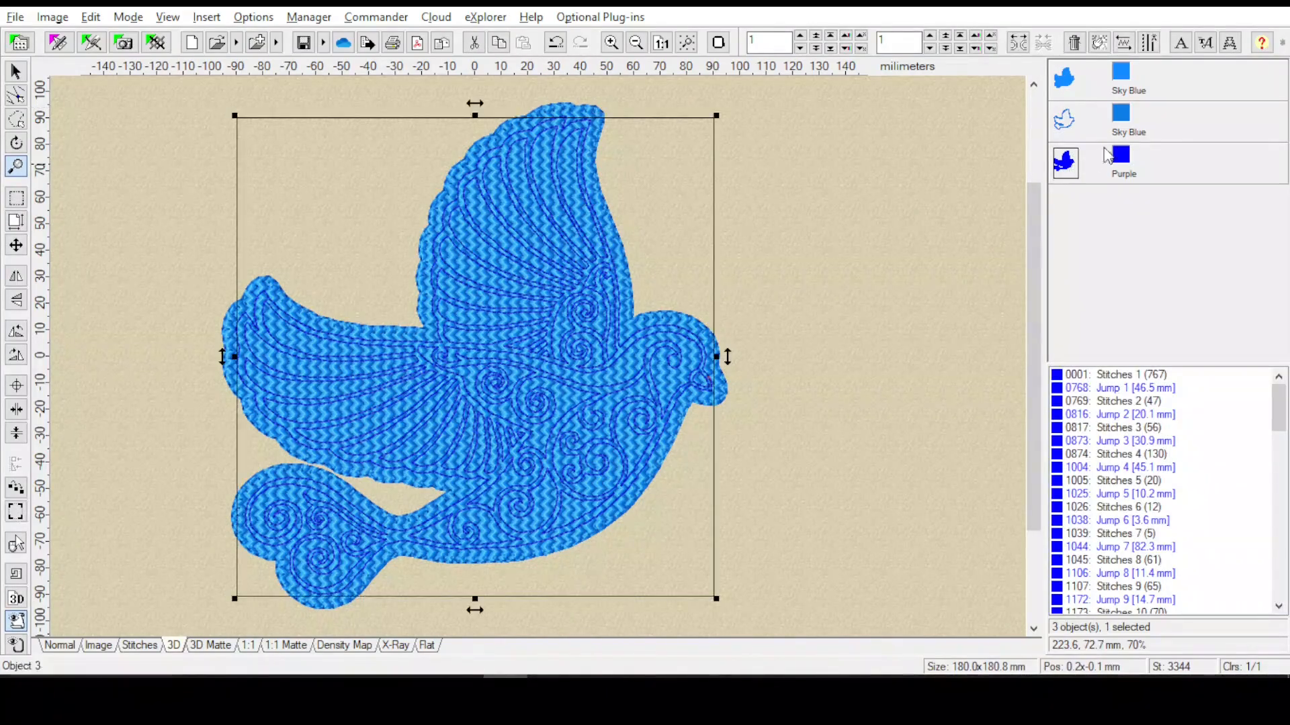
{"action": "left_click", "coordinate": [1121, 73]}
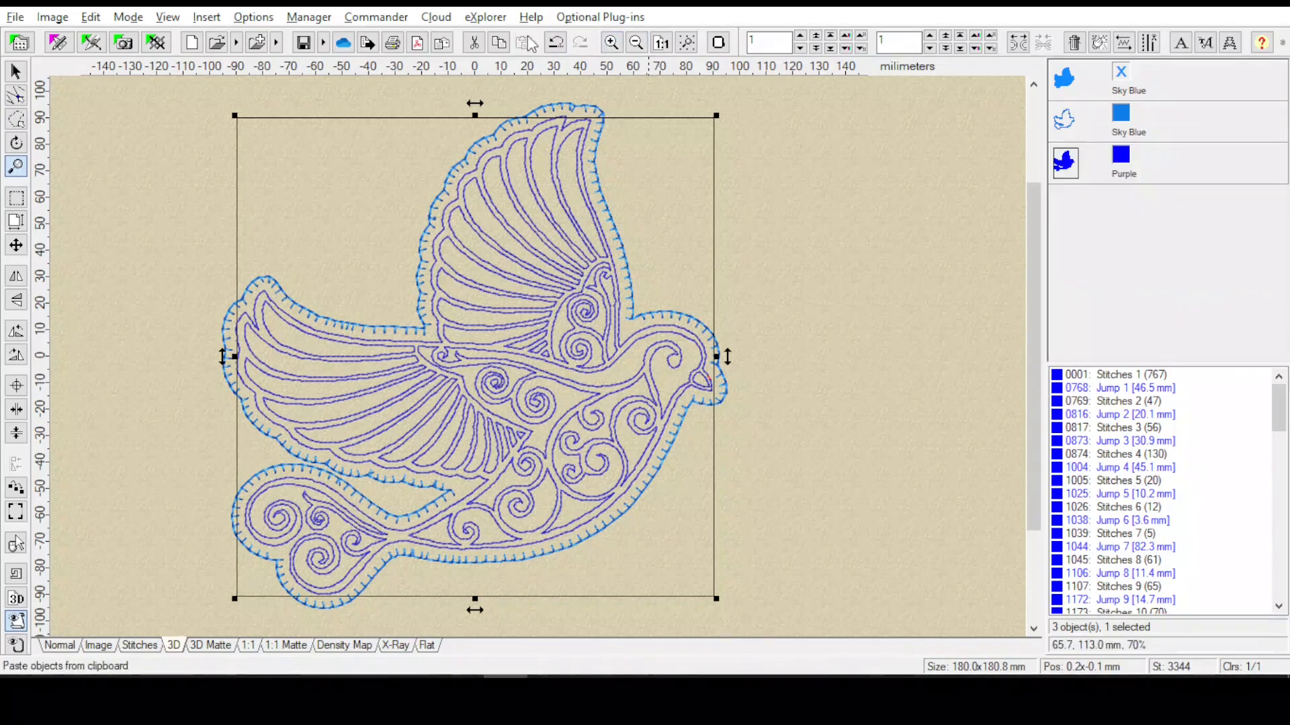
{"action": "left_click", "coordinate": [561, 43]}
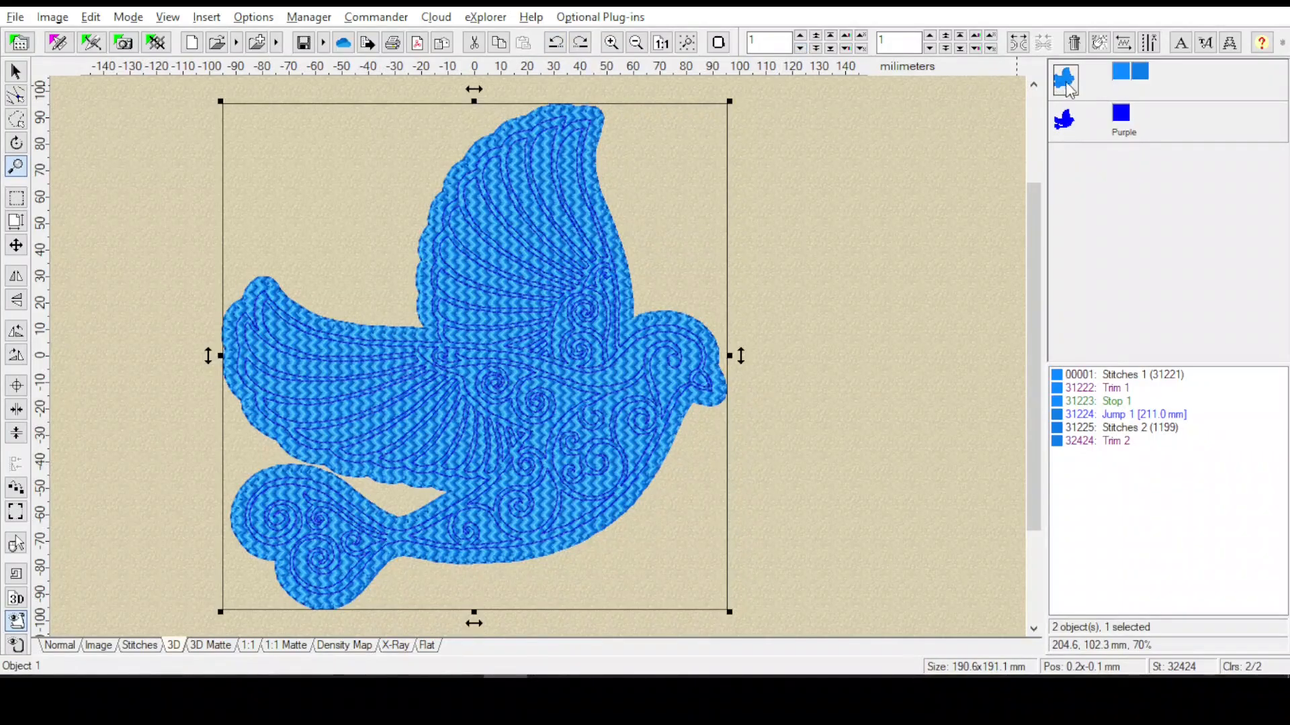
Separate all colors of the sky blue plate object into individual objects and select the fill object
{"action": "left_click", "coordinate": [1067, 128]}
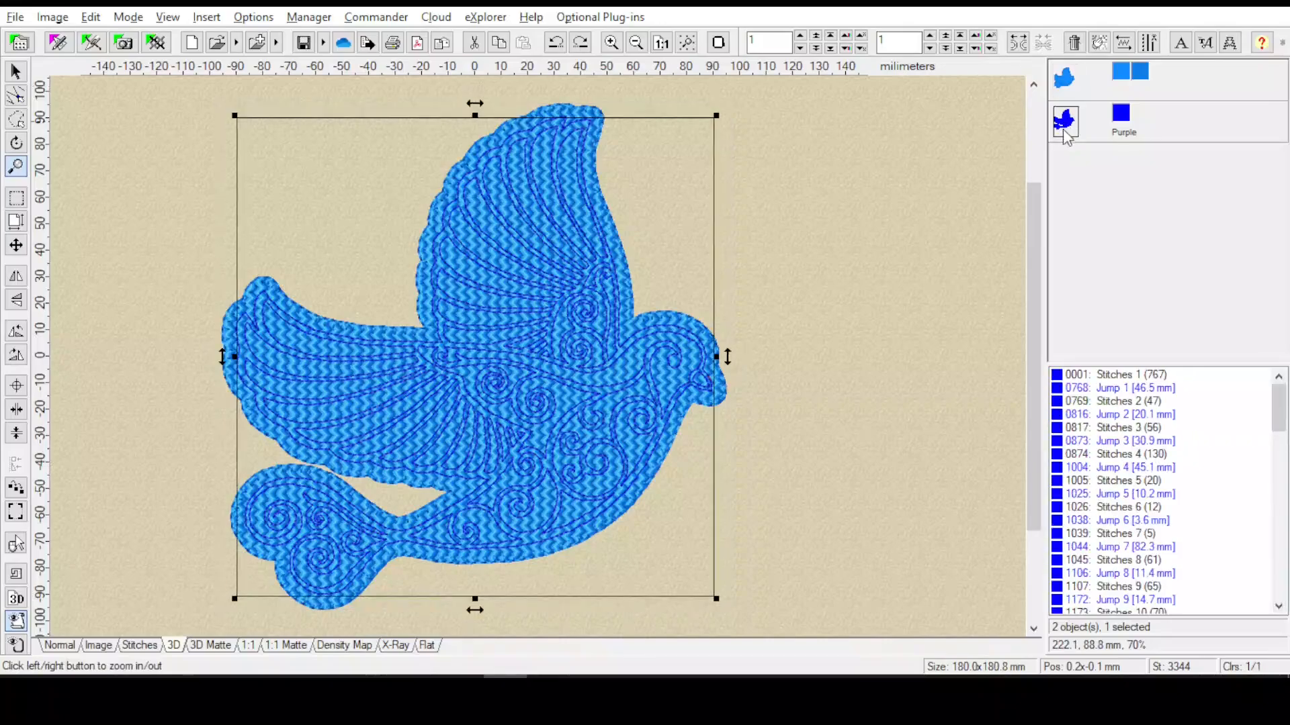
{"action": "left_click", "coordinate": [1064, 79]}
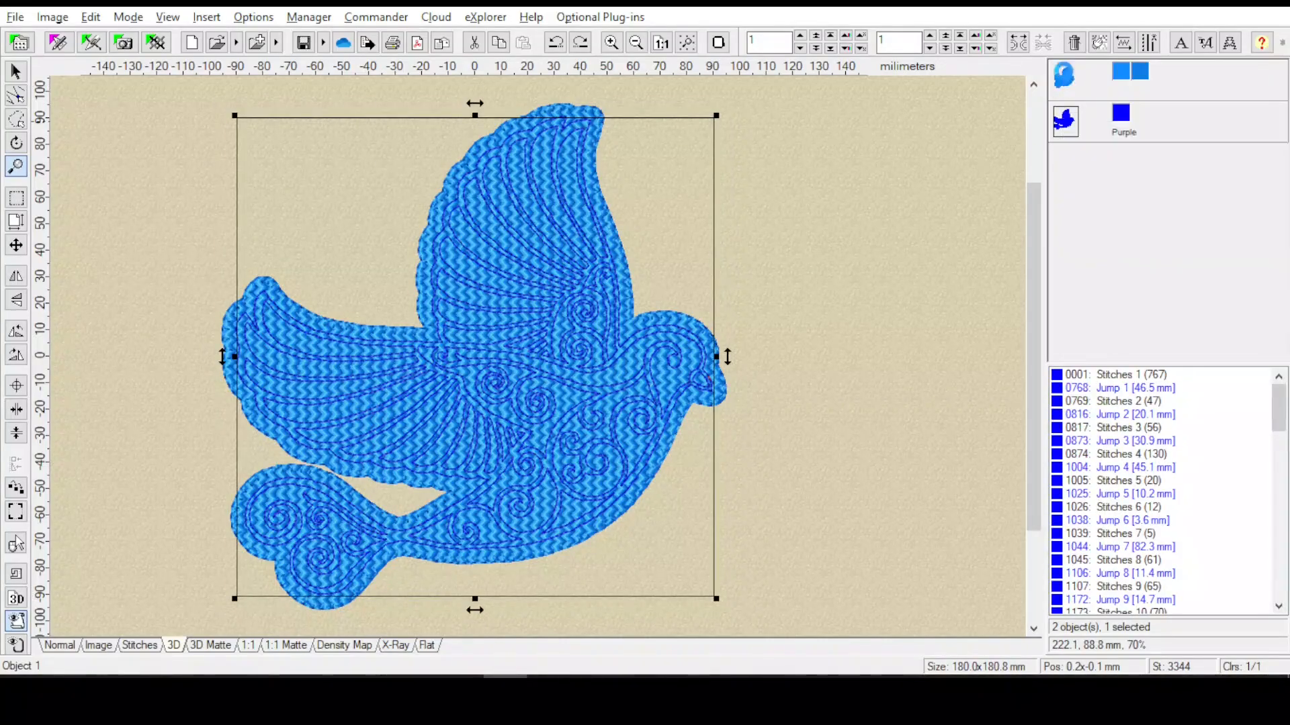
{"action": "right_click", "coordinate": [1122, 73]}
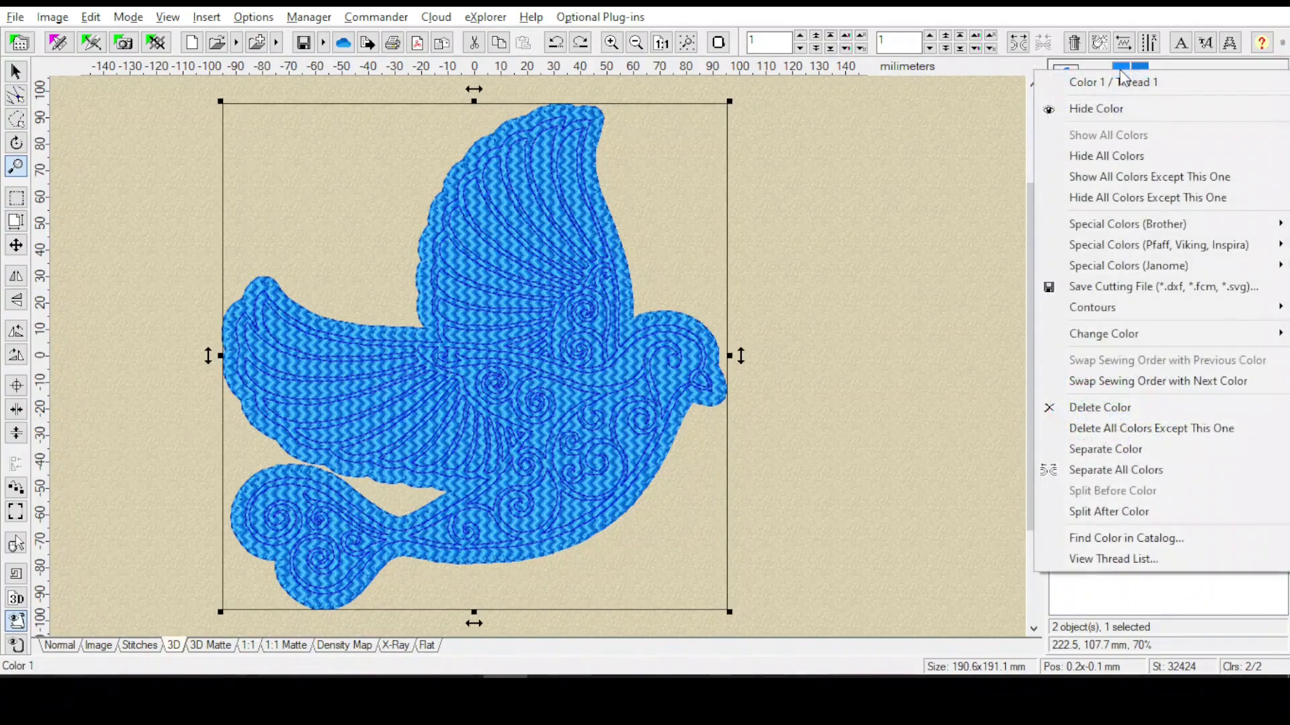
{"action": "left_click", "coordinate": [1134, 470]}
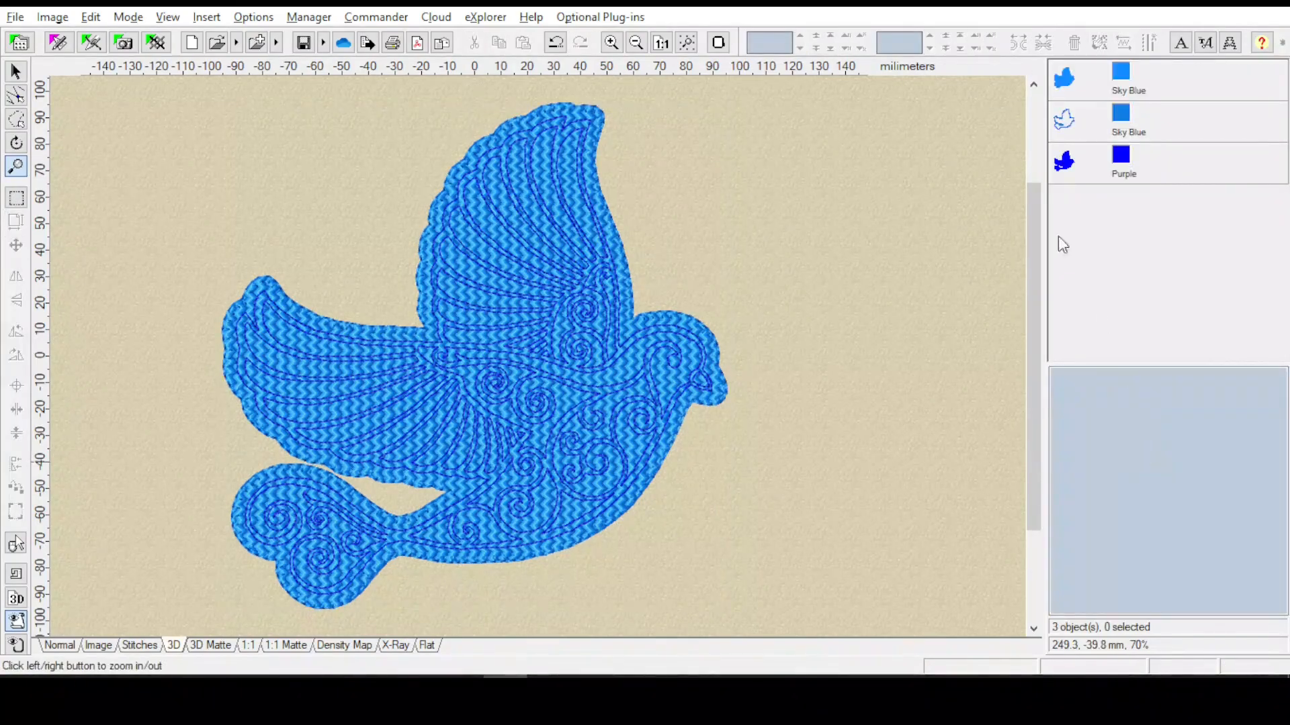
{"action": "left_click", "coordinate": [1064, 80]}
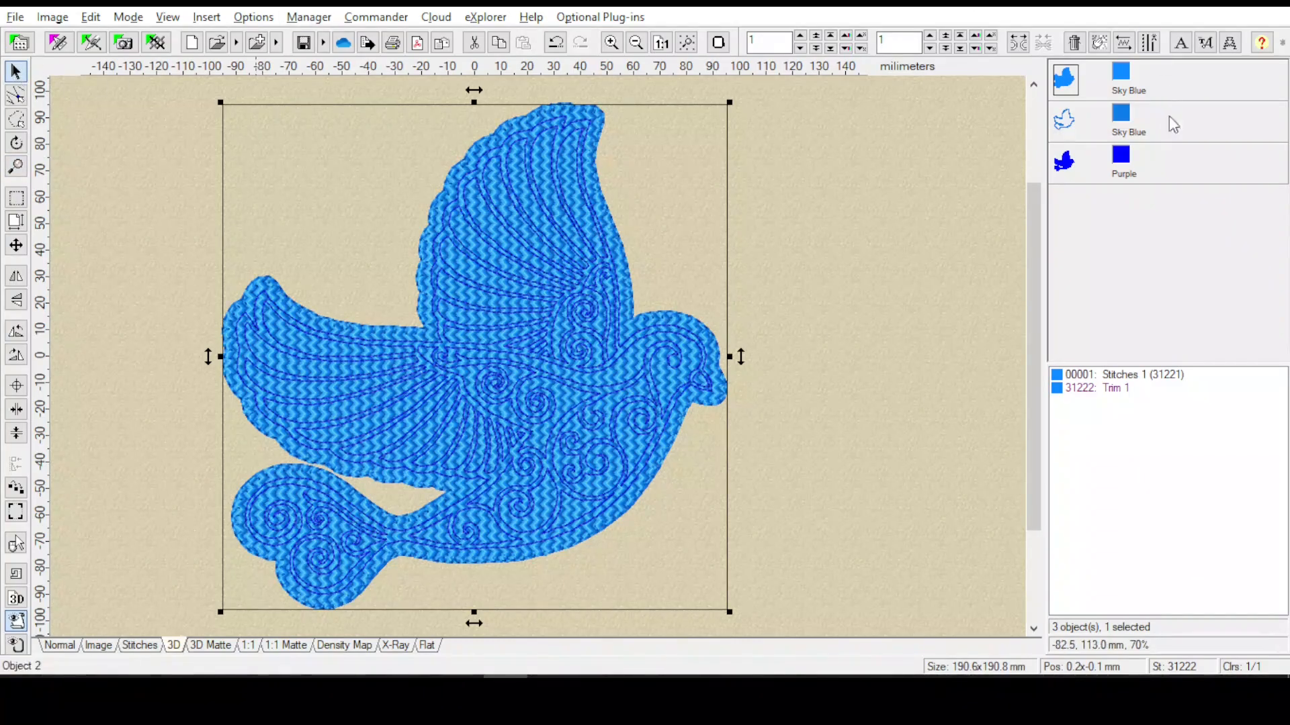
Delete the sky blue plate fill object and recolor the remaining blanket-stitch outline to black
{"action": "left_click", "coordinate": [1075, 43]}
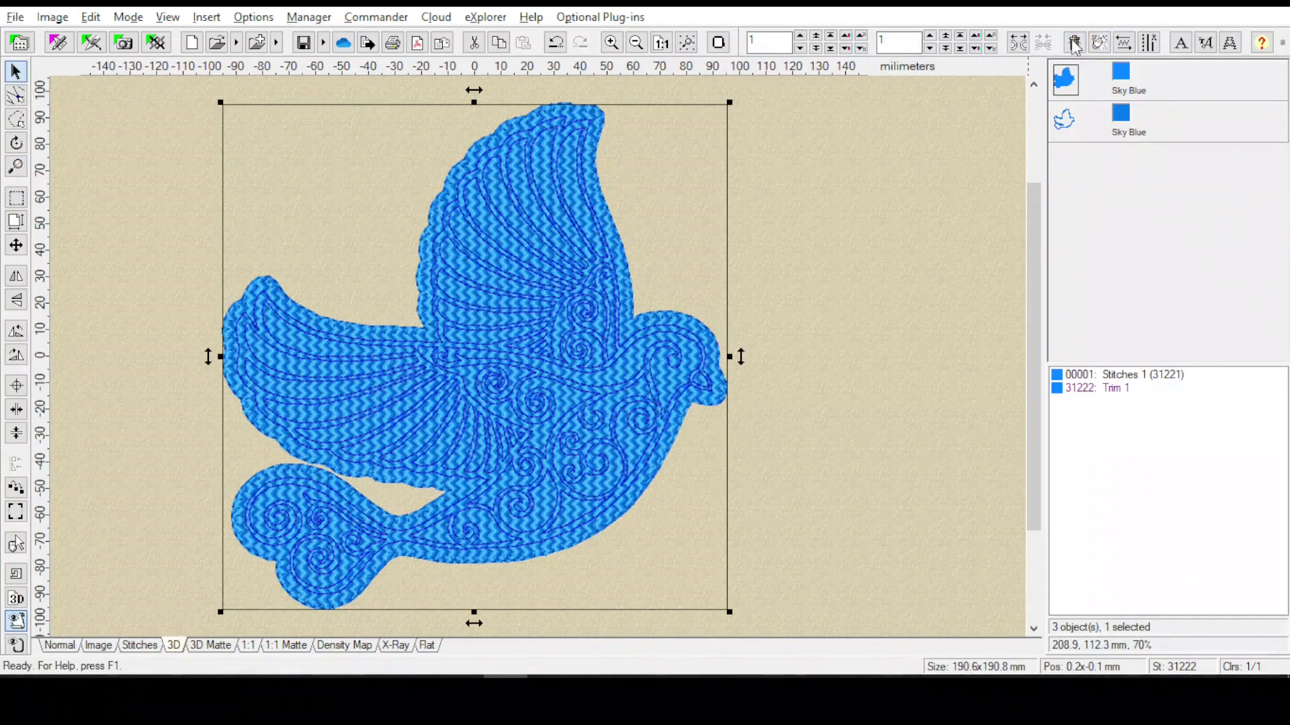
{"action": "left_click", "coordinate": [1075, 43]}
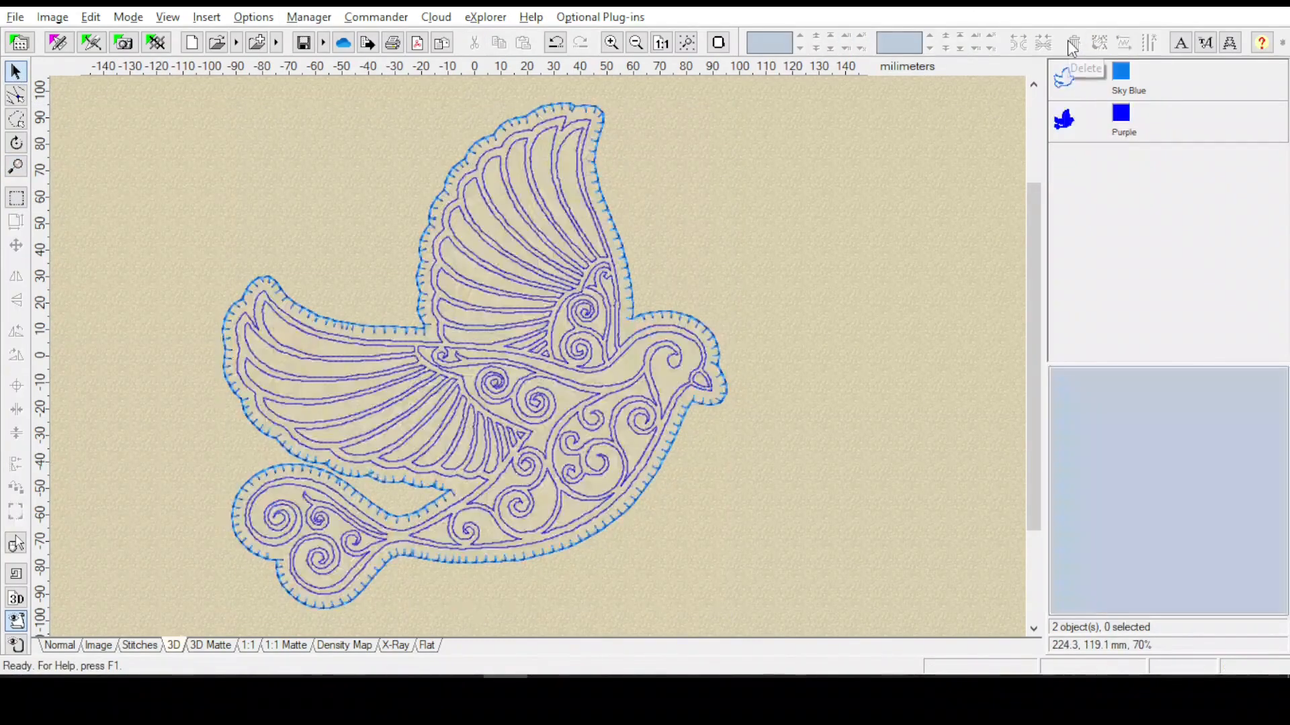
{"action": "double_click", "coordinate": [1121, 72]}
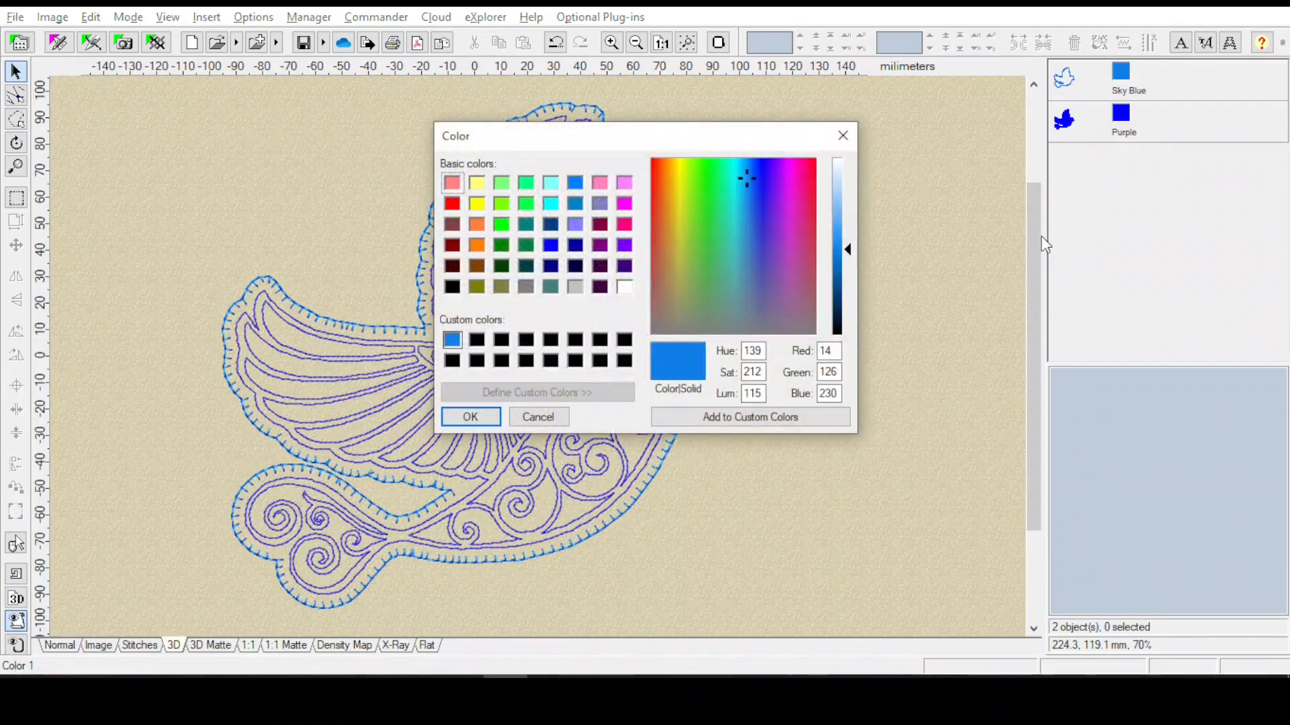
{"action": "left_click", "coordinate": [452, 361]}
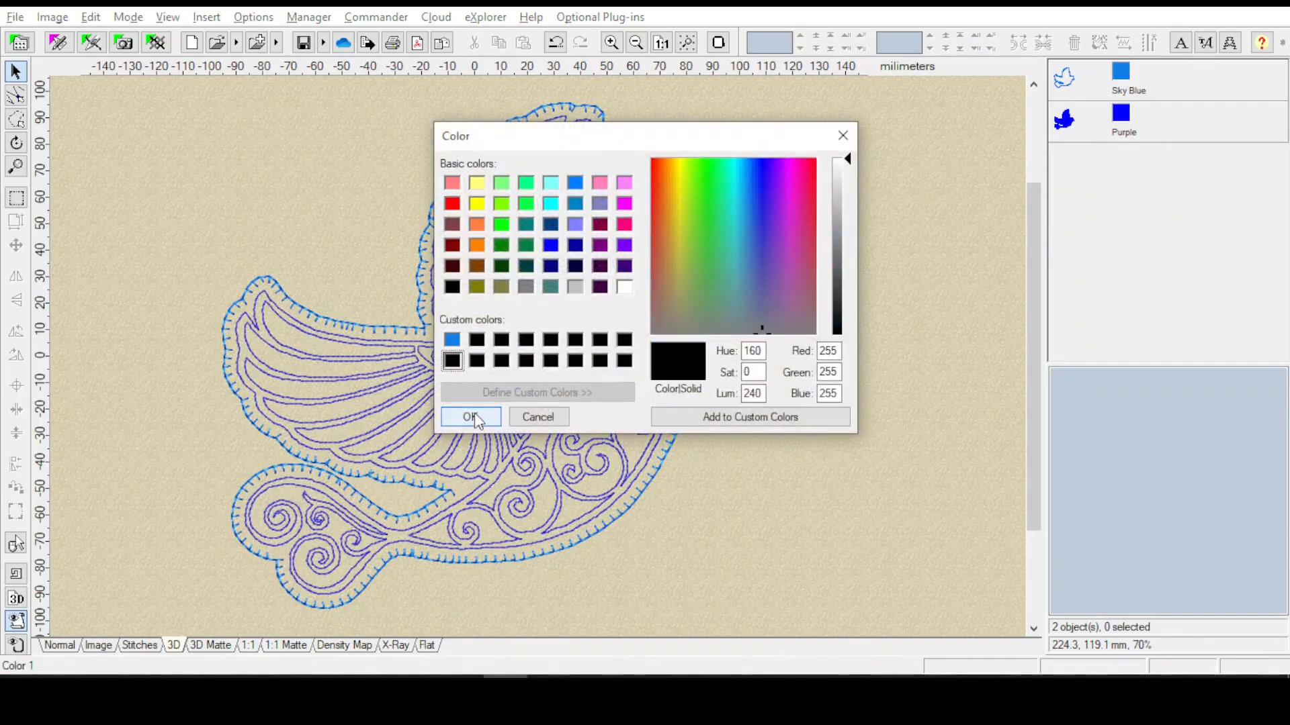
{"action": "left_click", "coordinate": [470, 416]}
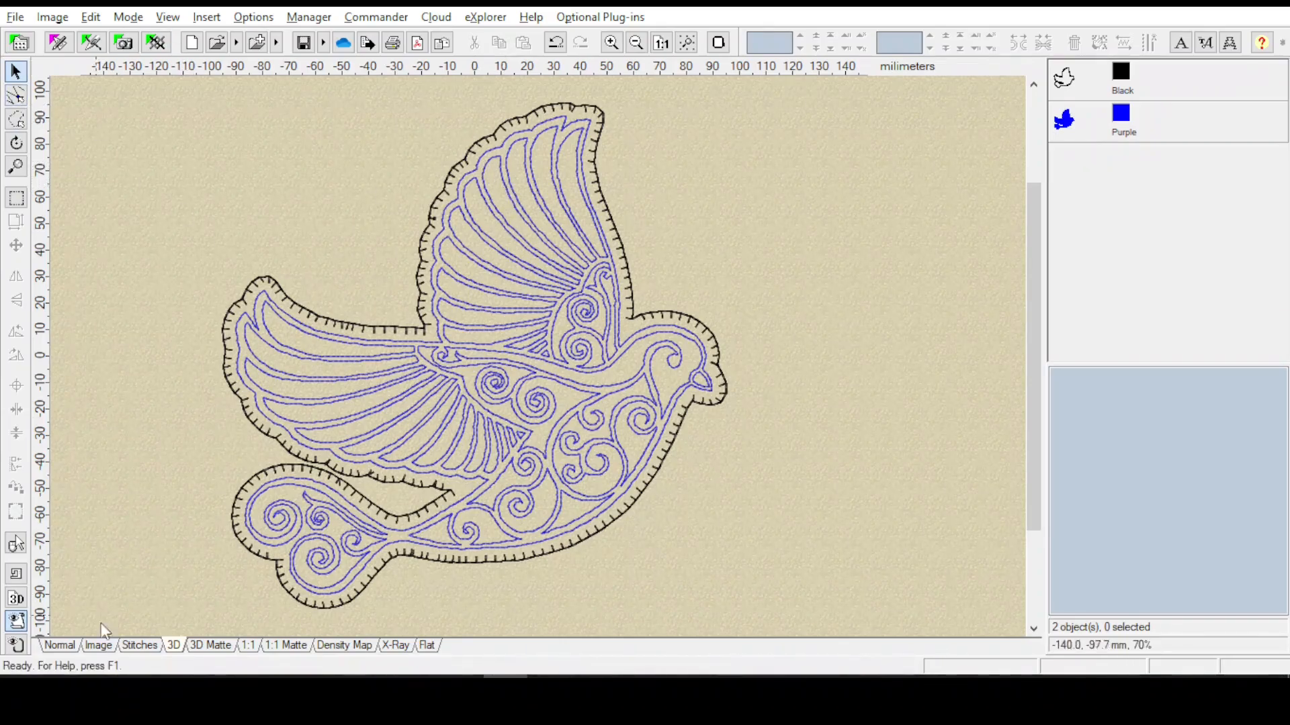
In the Stitches view, shift the inner blanket-stitch needle points at both inside corners where the upper wing meets the head and lower wing
{"action": "left_click", "coordinate": [138, 645]}
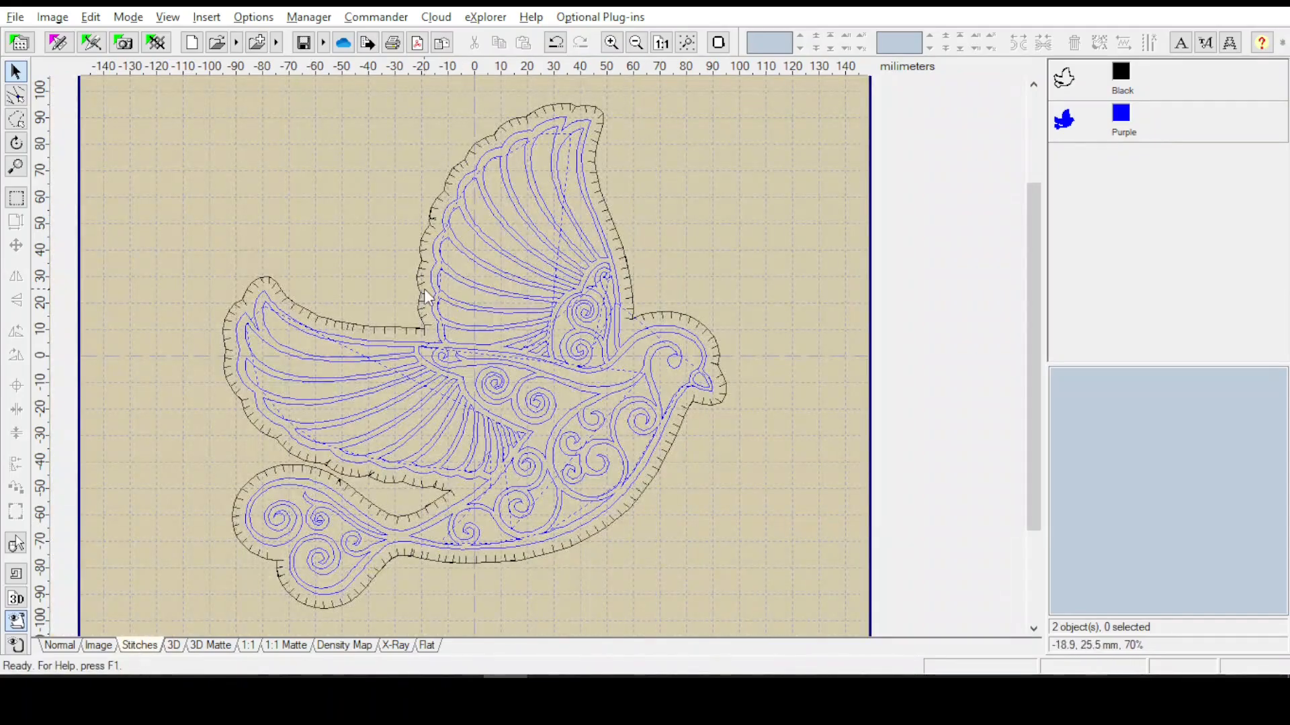
{"action": "left_click", "coordinate": [17, 168]}
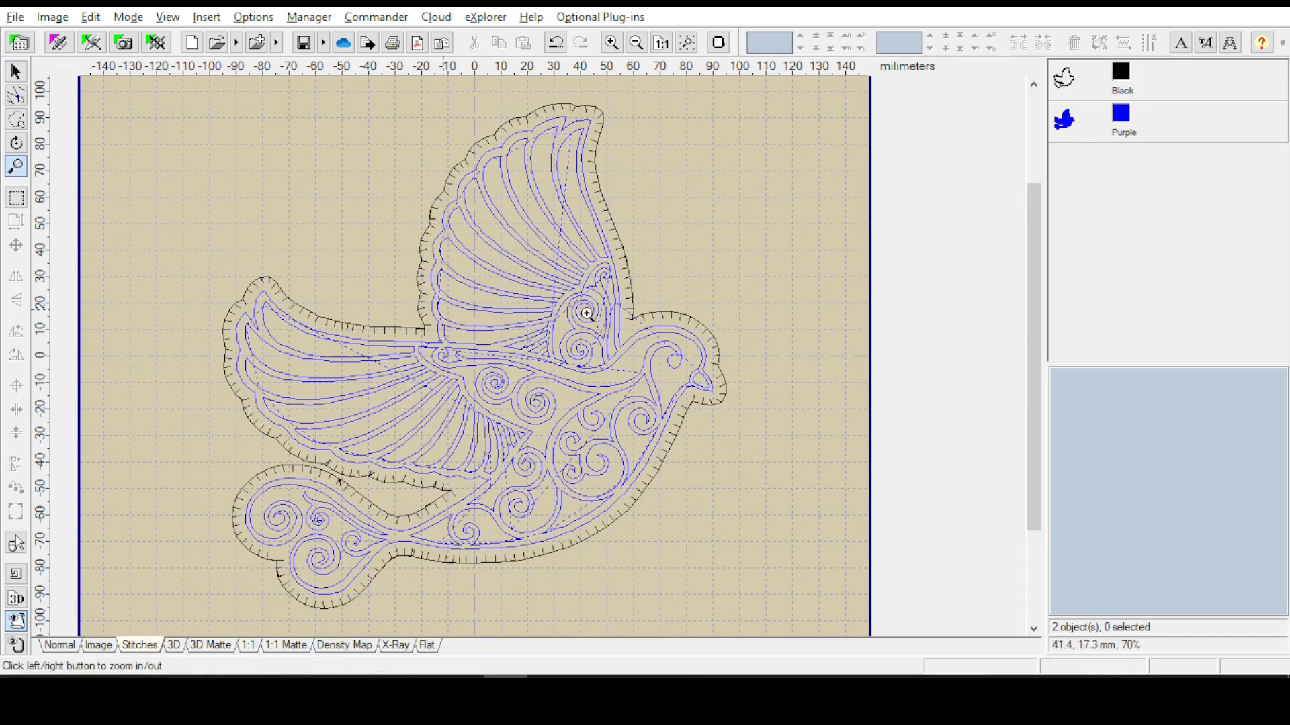
{"action": "left_click", "coordinate": [628, 310]}
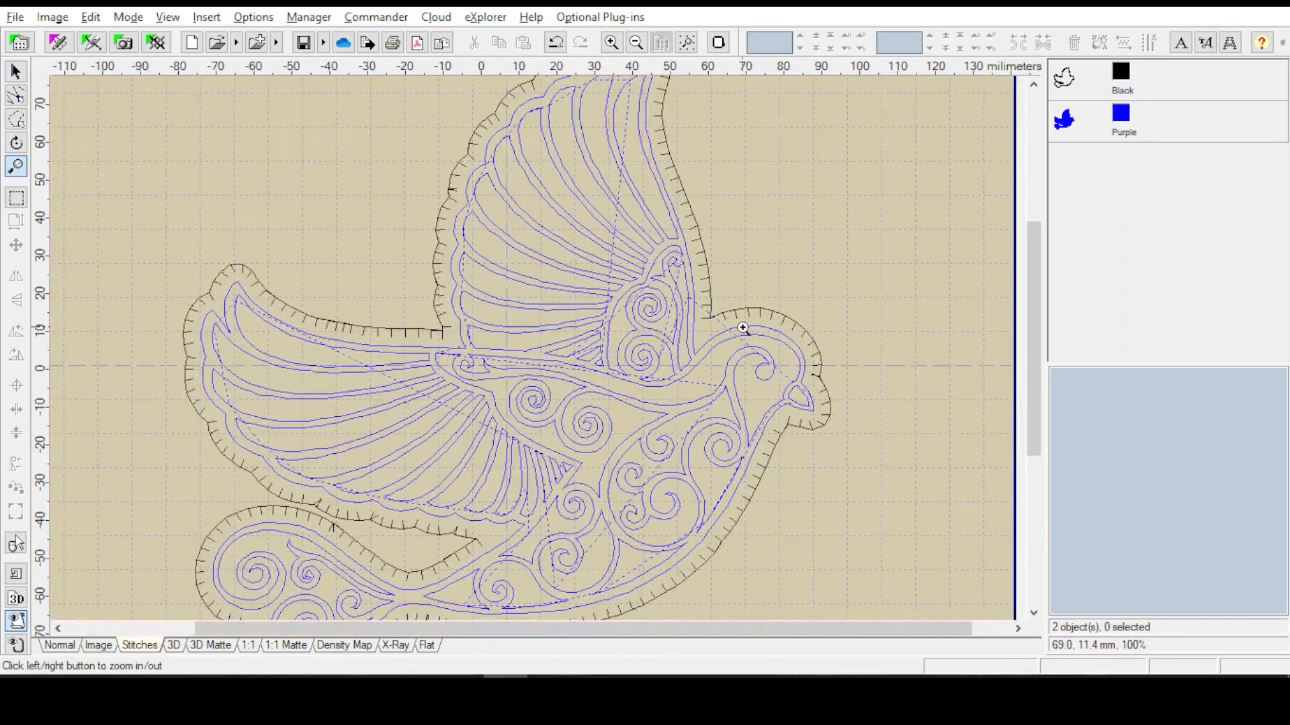
{"action": "left_click", "coordinate": [735, 329]}
{"action": "left_click", "coordinate": [739, 327]}
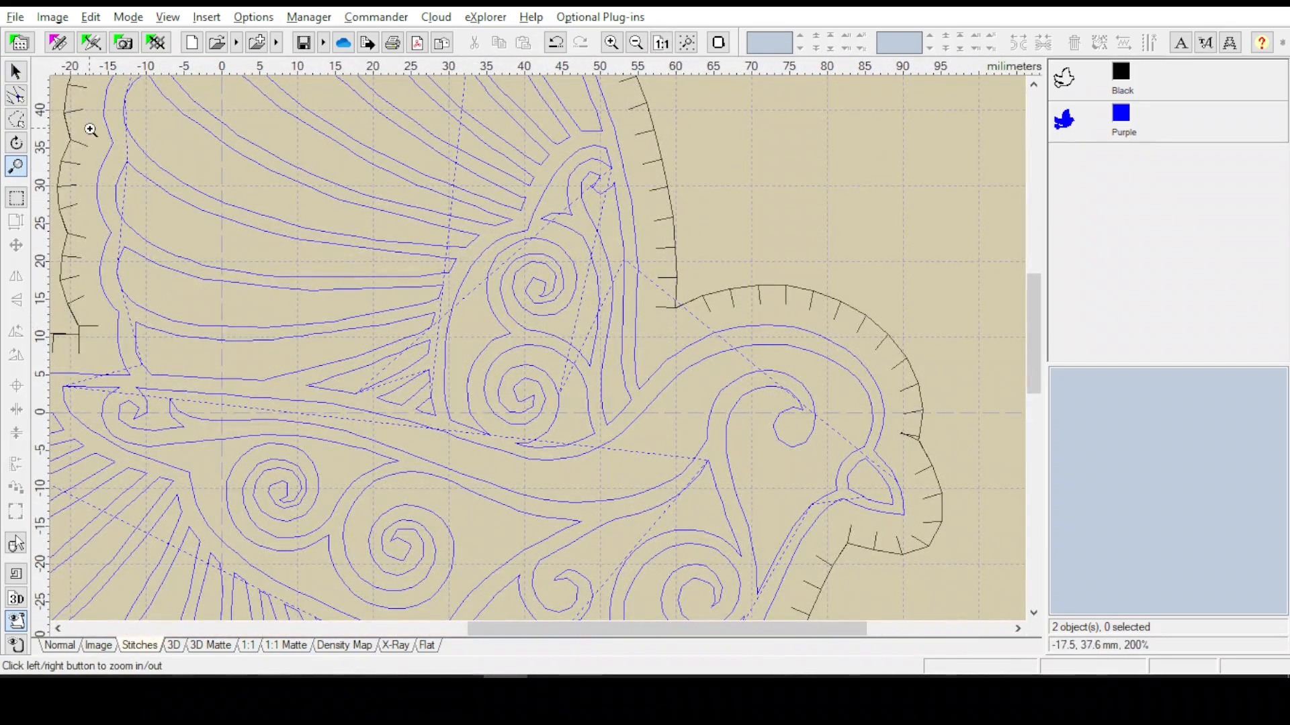
{"action": "left_click", "coordinate": [16, 97]}
{"action": "left_click", "coordinate": [657, 309]}
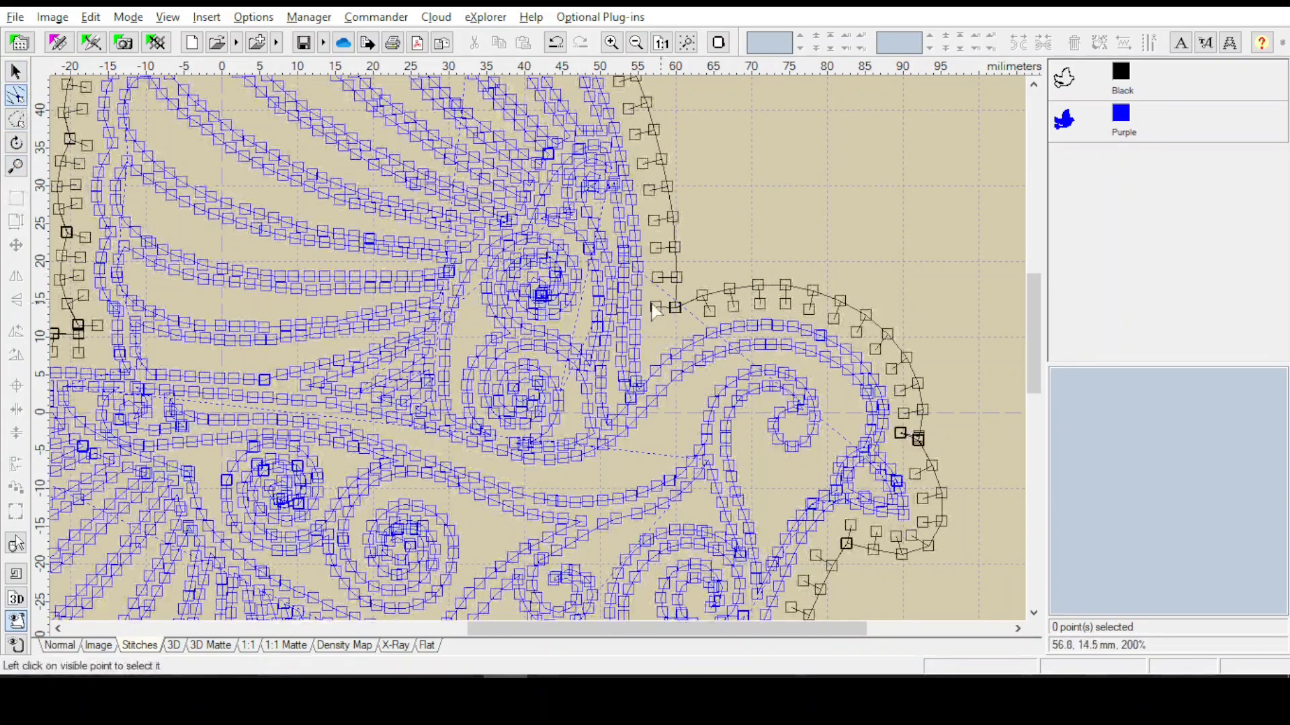
{"action": "left_click_drag", "start_coordinate": [655, 307], "coordinate": [662, 330]}
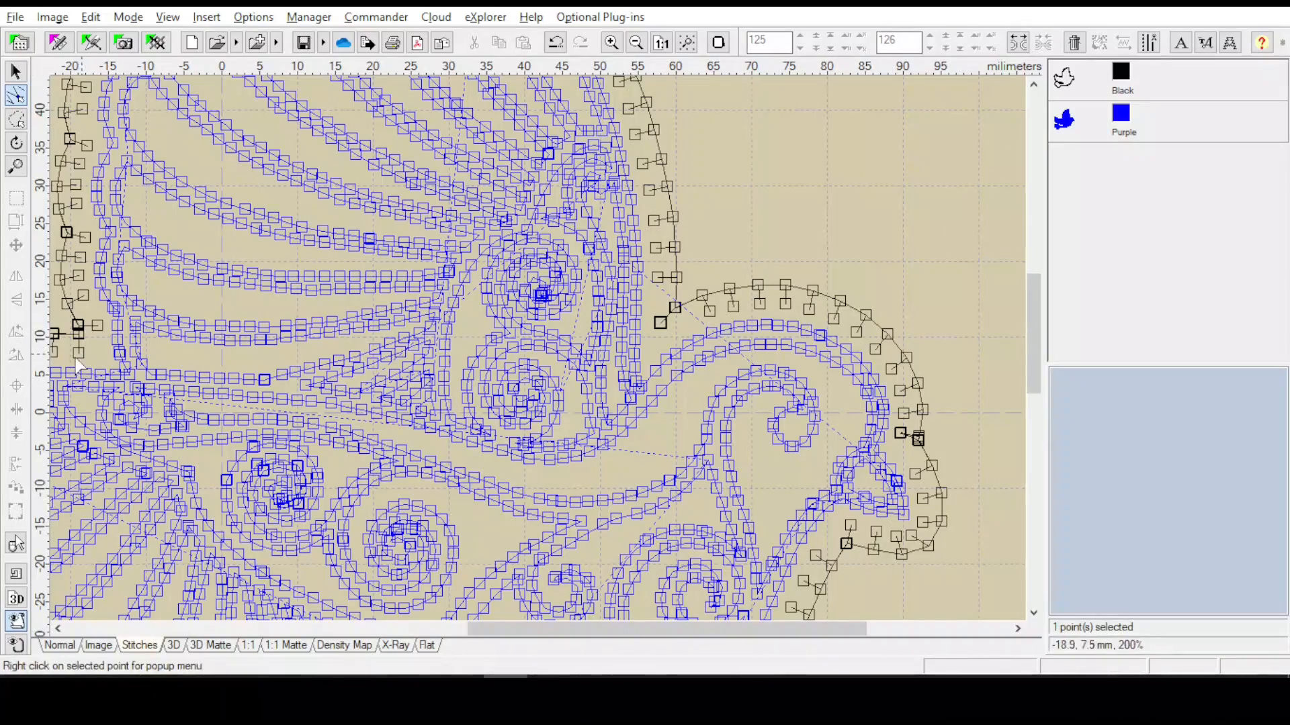
{"action": "left_click_drag", "start_coordinate": [78, 351], "coordinate": [90, 351]}
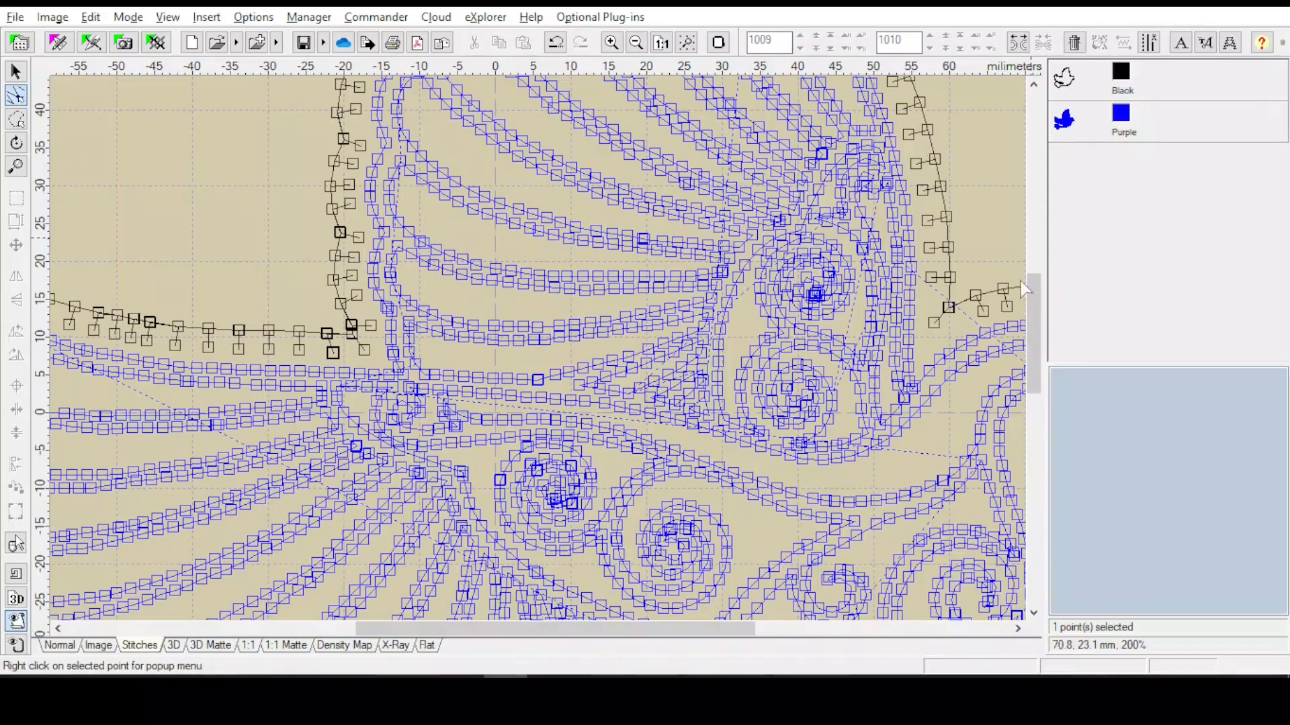
Reposition the inner needle point of the blanket stitch near the outline's start at the upper wing tip
{"action": "left_click_drag", "start_coordinate": [1030, 339], "coordinate": [1026, 235]}
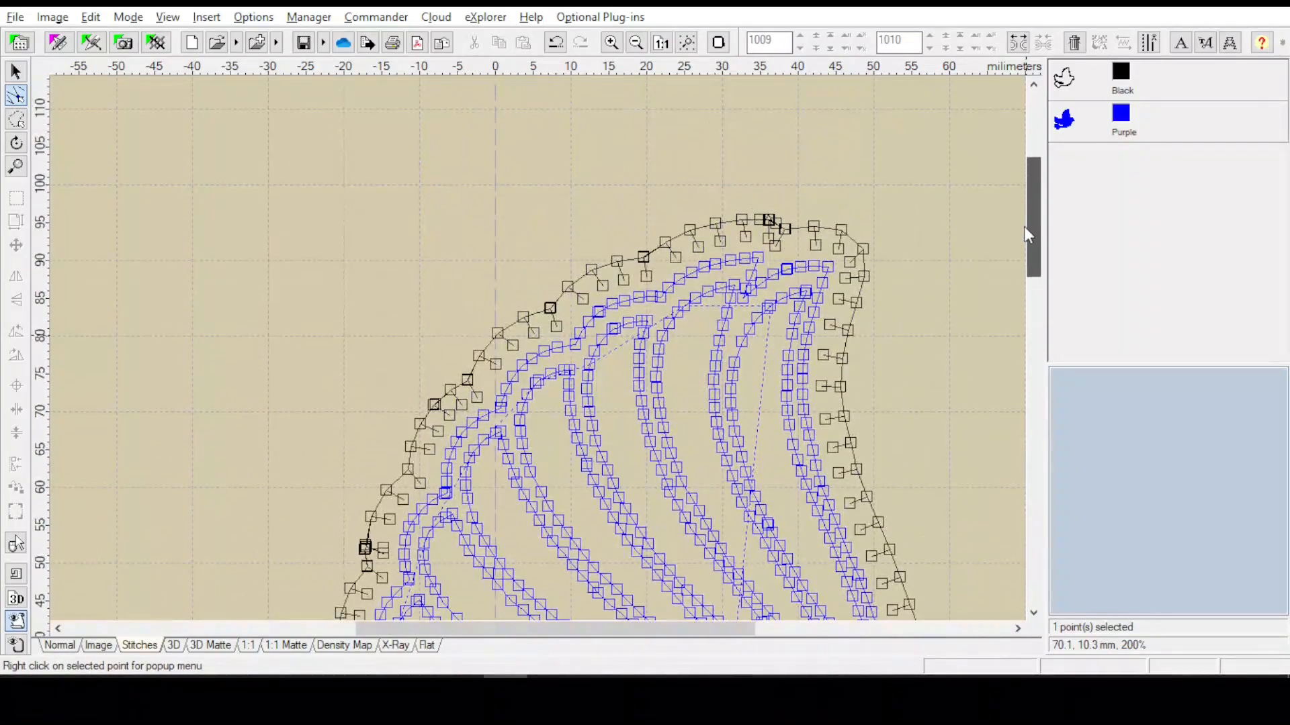
{"action": "left_click", "coordinate": [781, 246]}
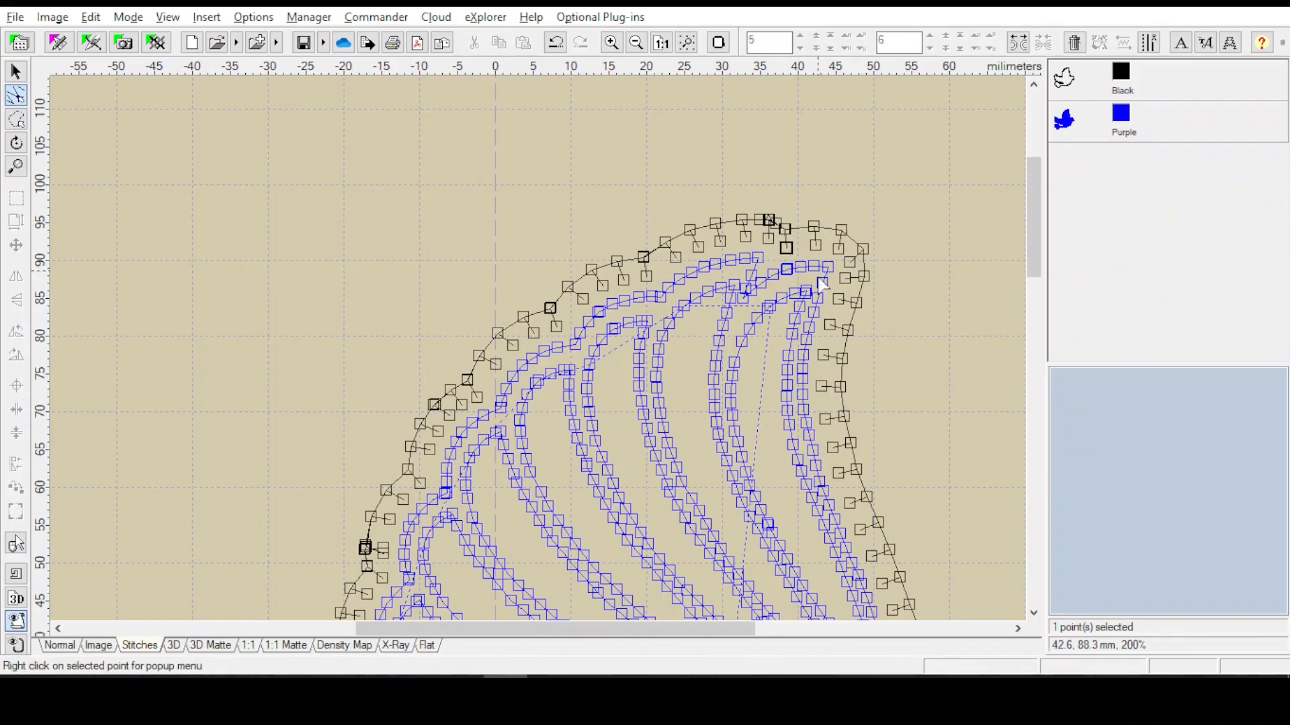
{"action": "left_click", "coordinate": [815, 250]}
{"action": "left_click_drag", "start_coordinate": [1026, 230], "coordinate": [1049, 382]}
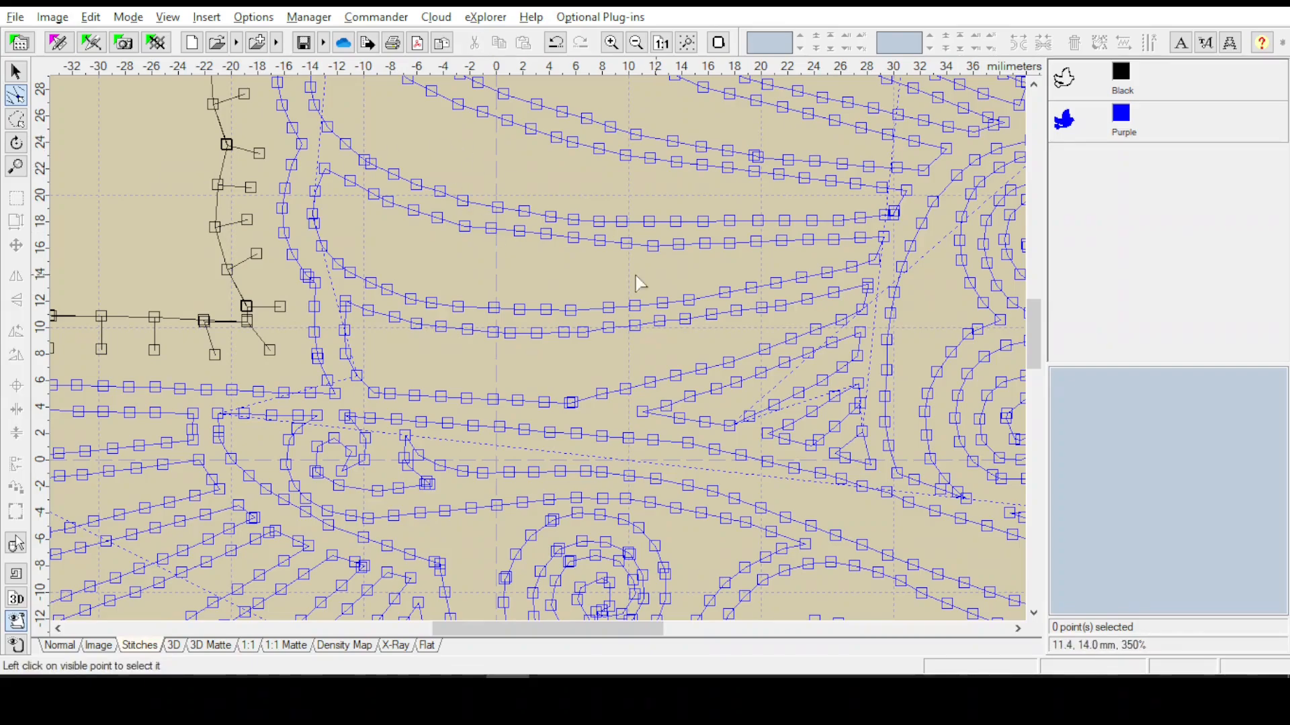
Restrict needle-point editing to the black blanket-stitch outline and clear its point selection
{"action": "left_click", "coordinate": [15, 99]}
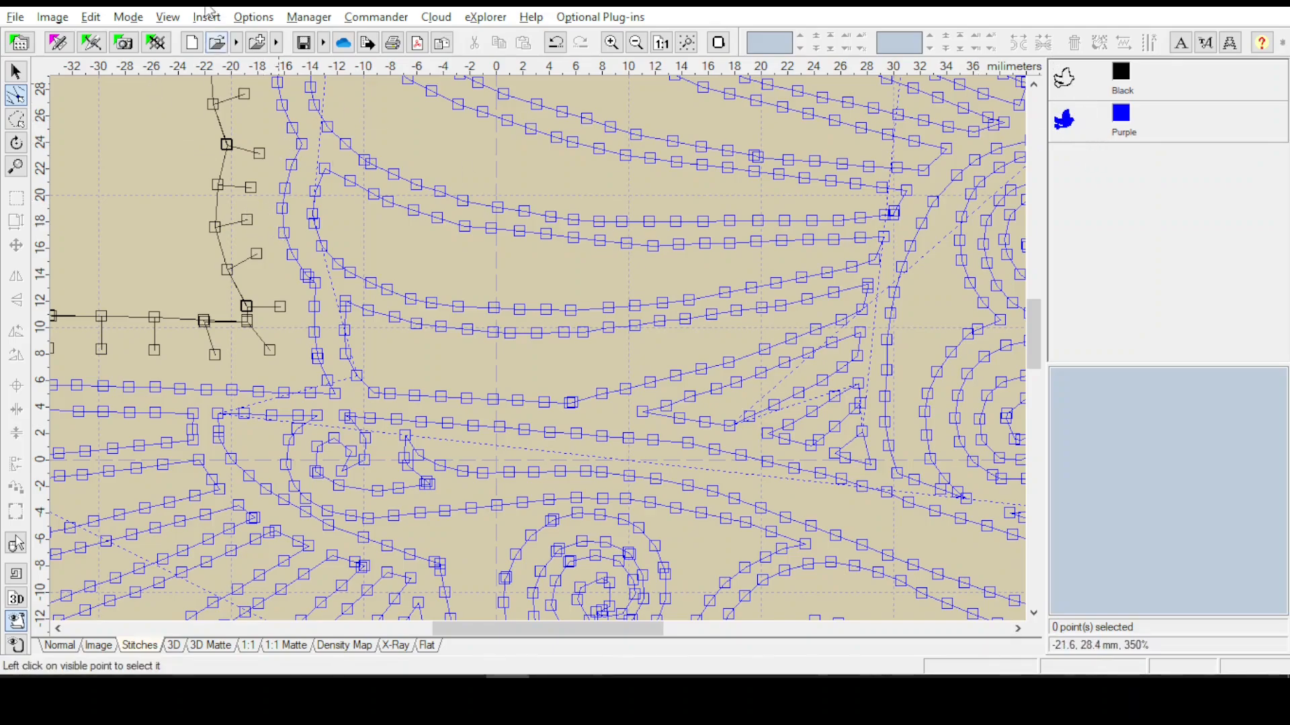
{"action": "left_click", "coordinate": [1064, 81]}
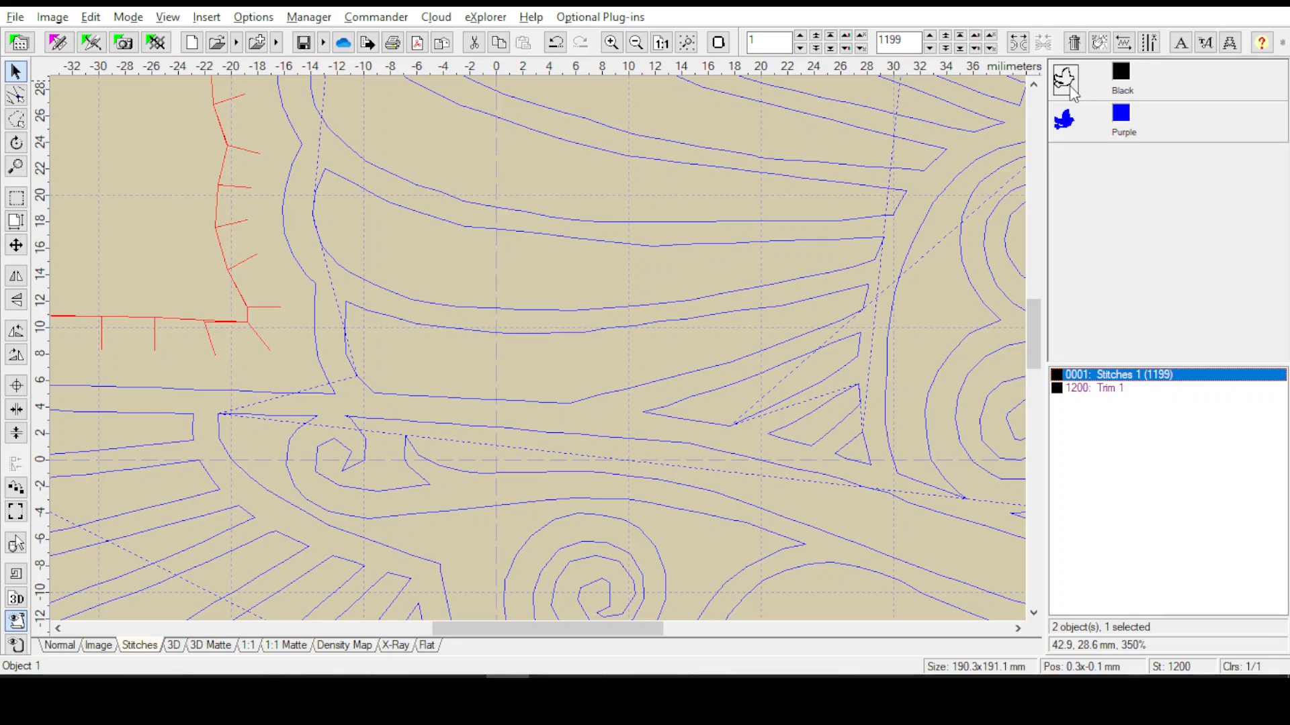
{"action": "left_click", "coordinate": [17, 98]}
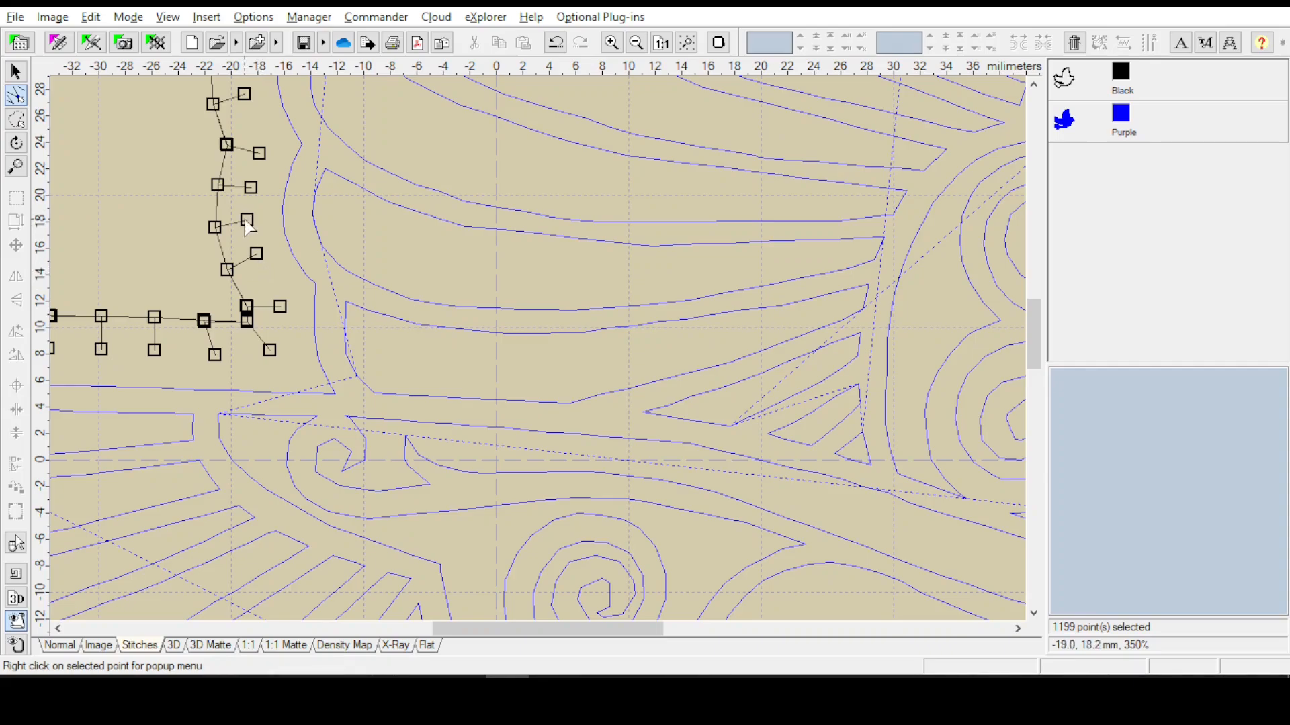
{"action": "left_click", "coordinate": [152, 201]}
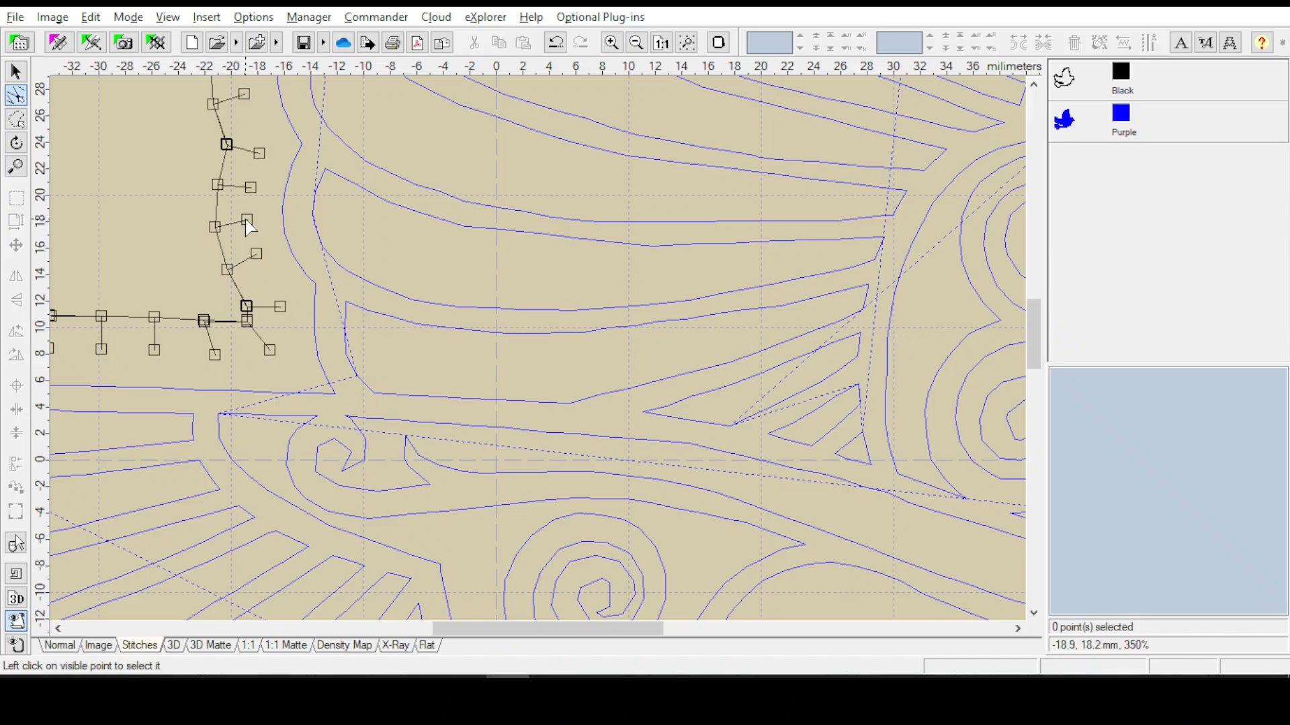
Try adjusting the outline's needle points on the upper wing's outer edge, then undo the change
{"action": "left_click", "coordinate": [216, 227]}
{"action": "left_click", "coordinate": [227, 145]}
{"action": "key", "text": "ctrl+z"}
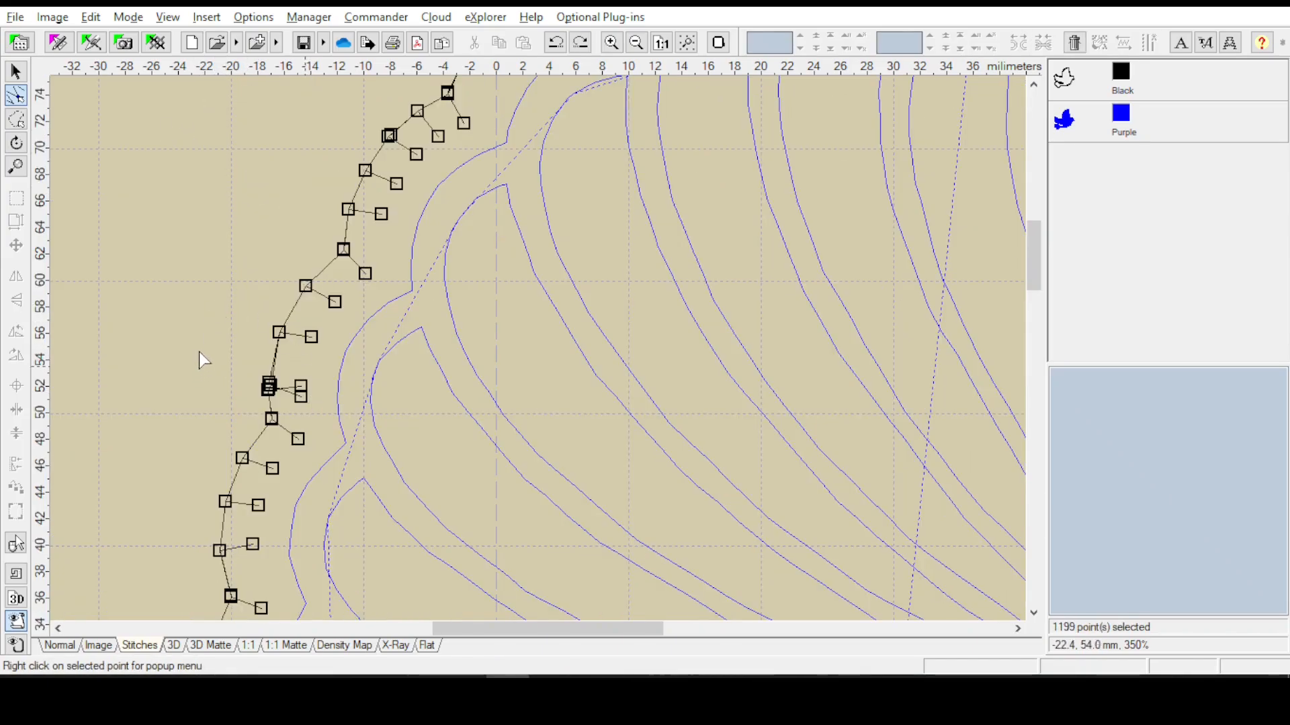
Pick the doubled blanket-stitch point on the upper wing's outer edge, then select the black outline's stitches from 1190 to 1199
{"action": "left_click", "coordinate": [213, 380]}
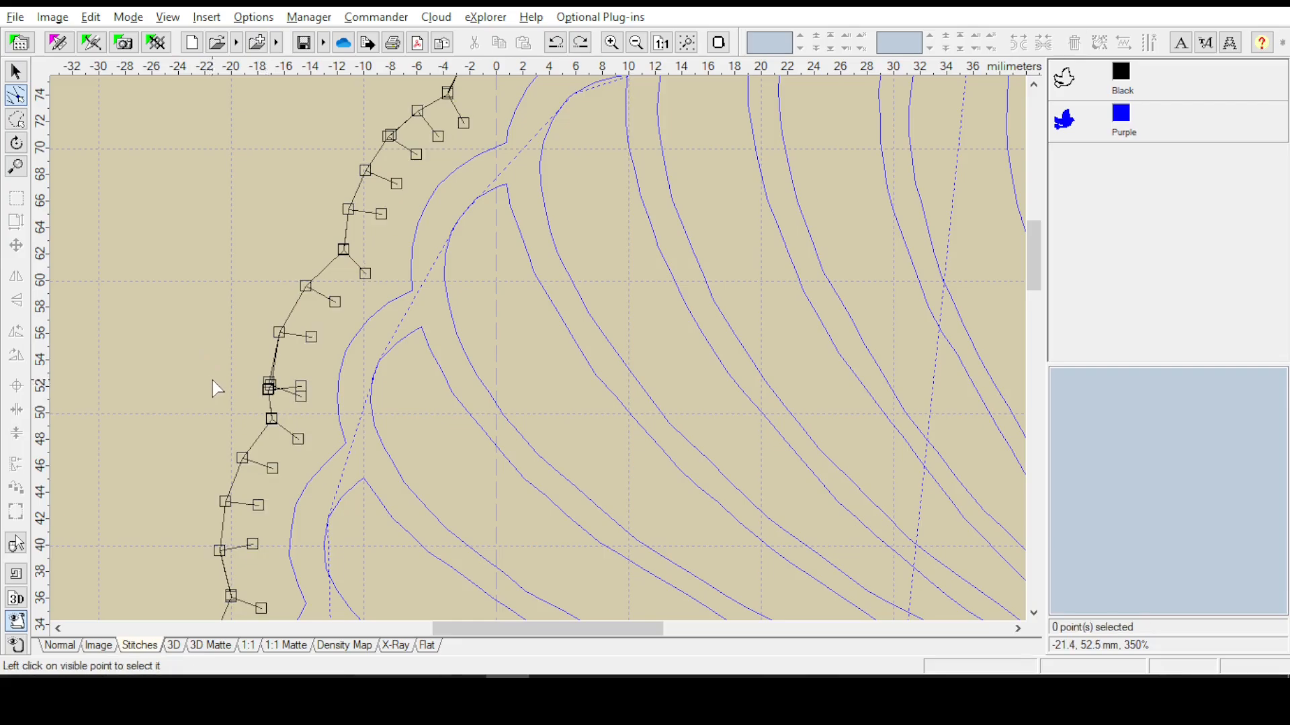
{"action": "left_click", "coordinate": [301, 391]}
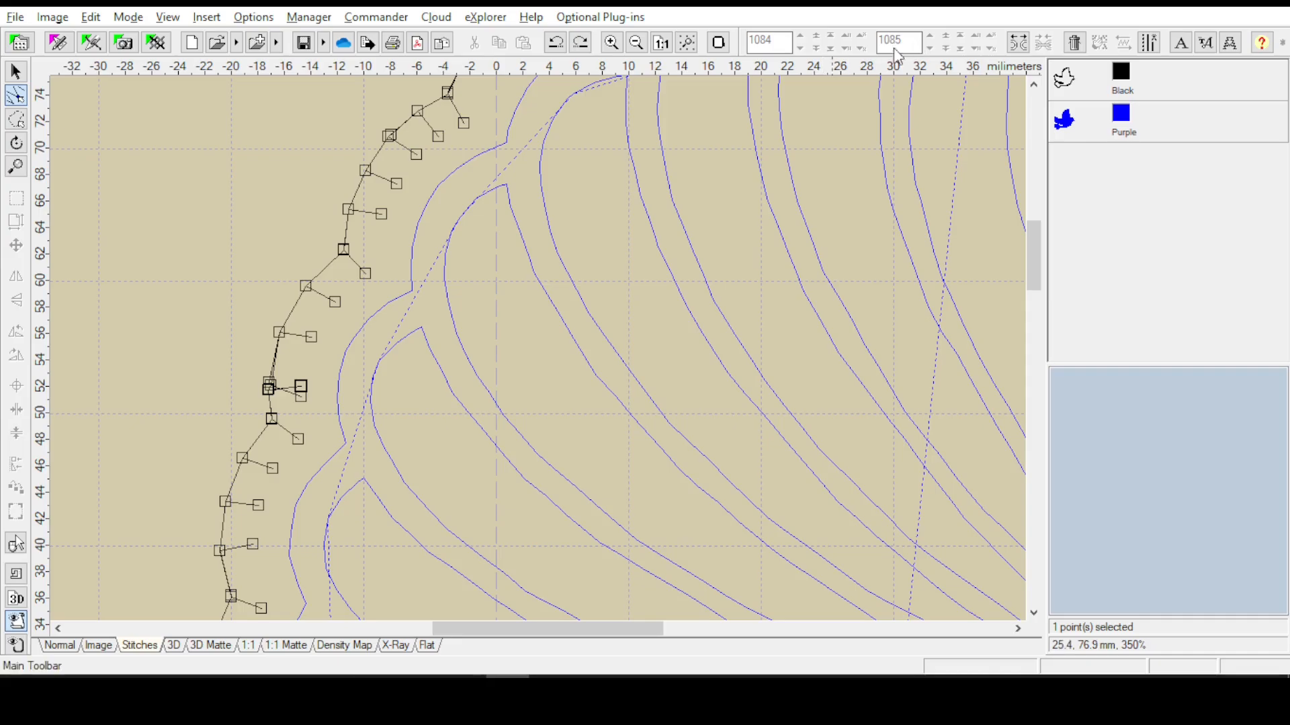
{"action": "left_click", "coordinate": [1065, 80]}
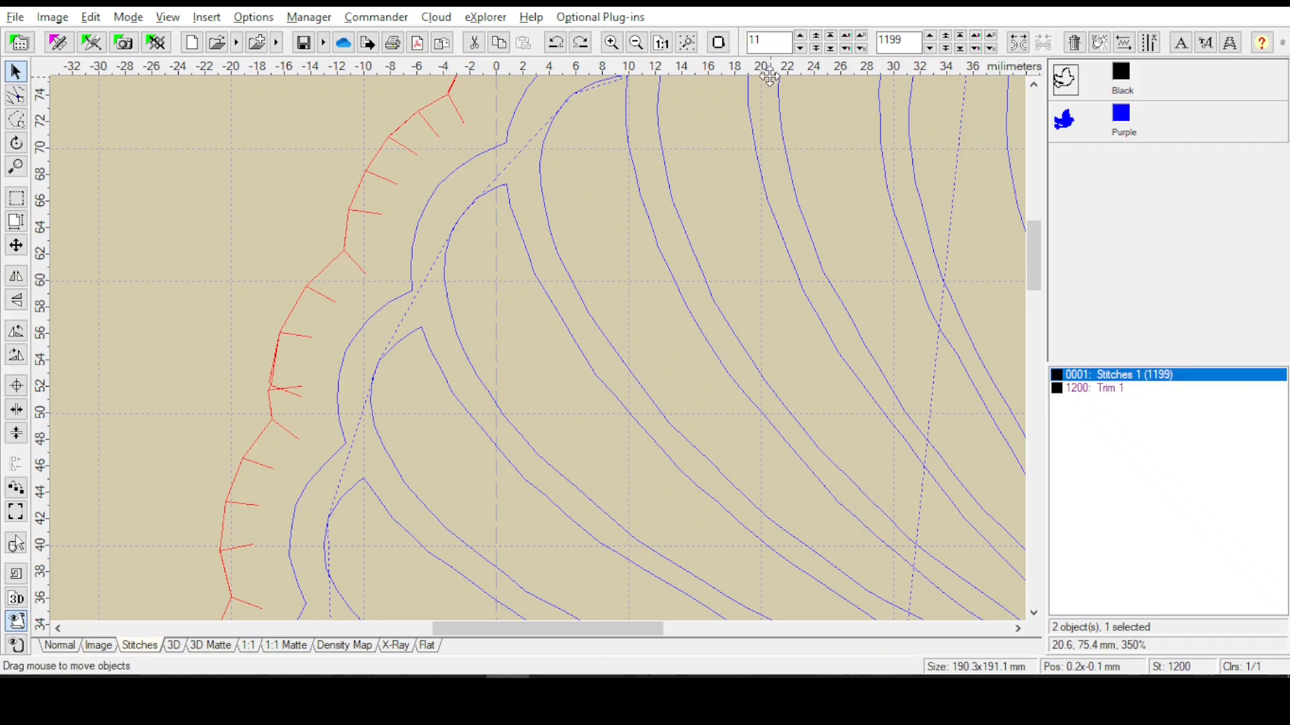
{"action": "type", "text": "90"}
{"action": "key", "text": "Return"}
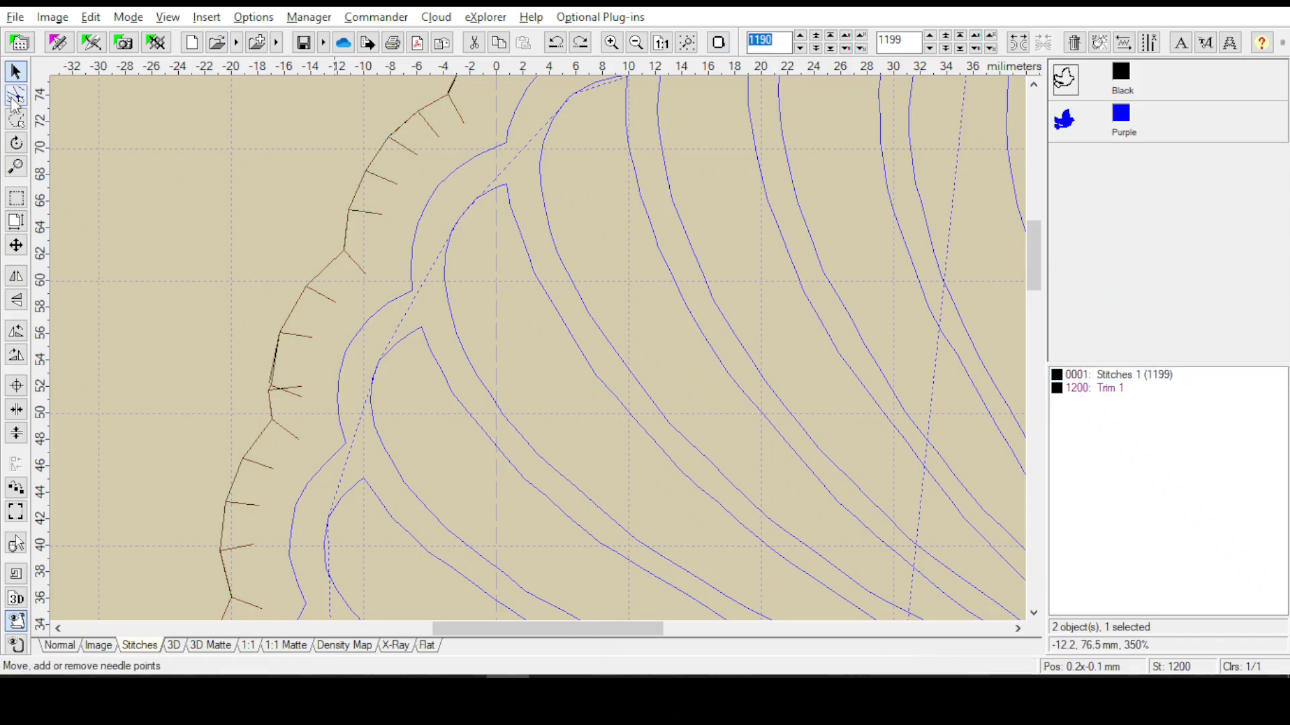
{"action": "left_click", "coordinate": [689, 43]}
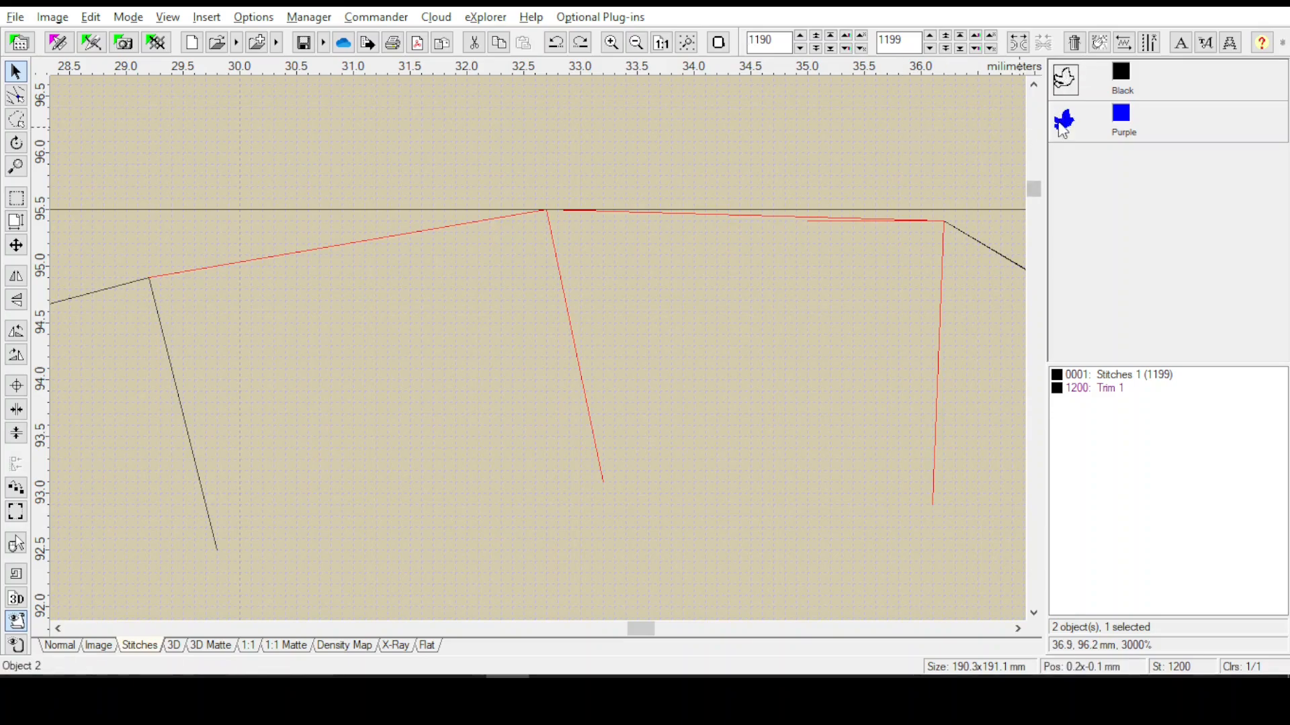
Examine the border around the wings, focusing on the doubled blanket stitch at the upper wing's outer edge, and reselect the black outline
{"action": "left_click", "coordinate": [1065, 123]}
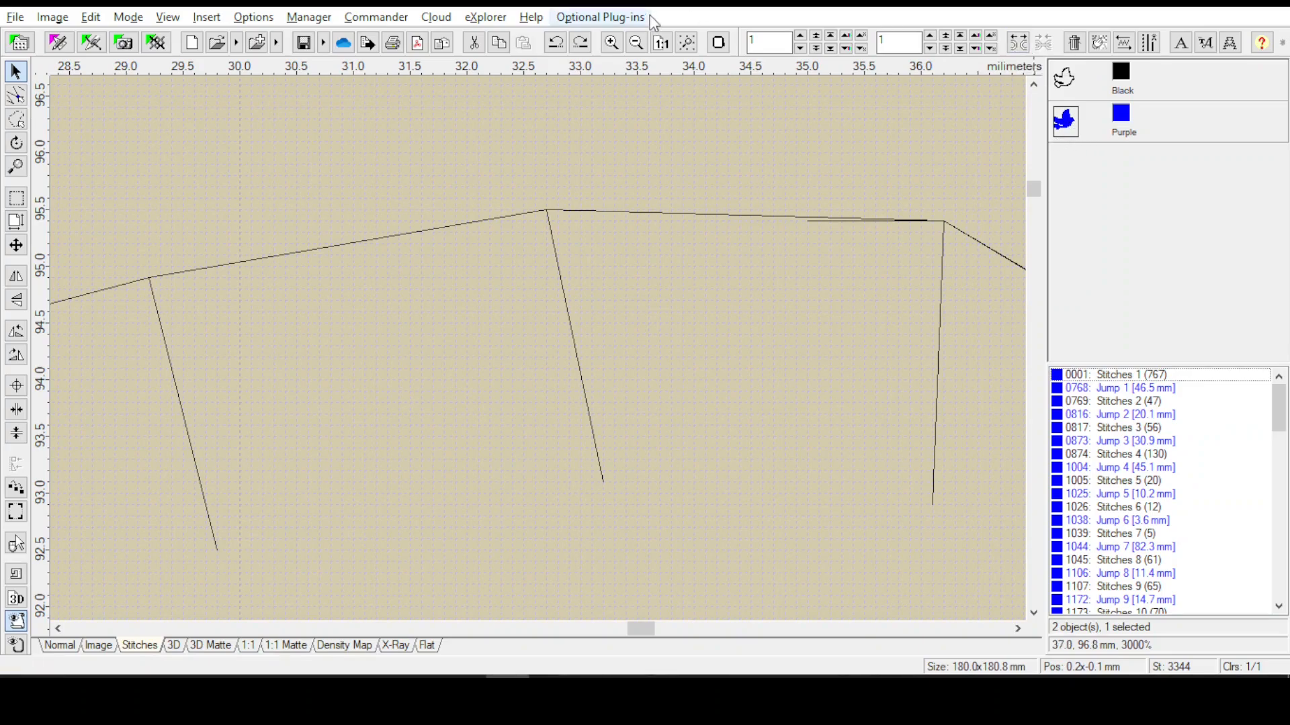
{"action": "left_click", "coordinate": [687, 43]}
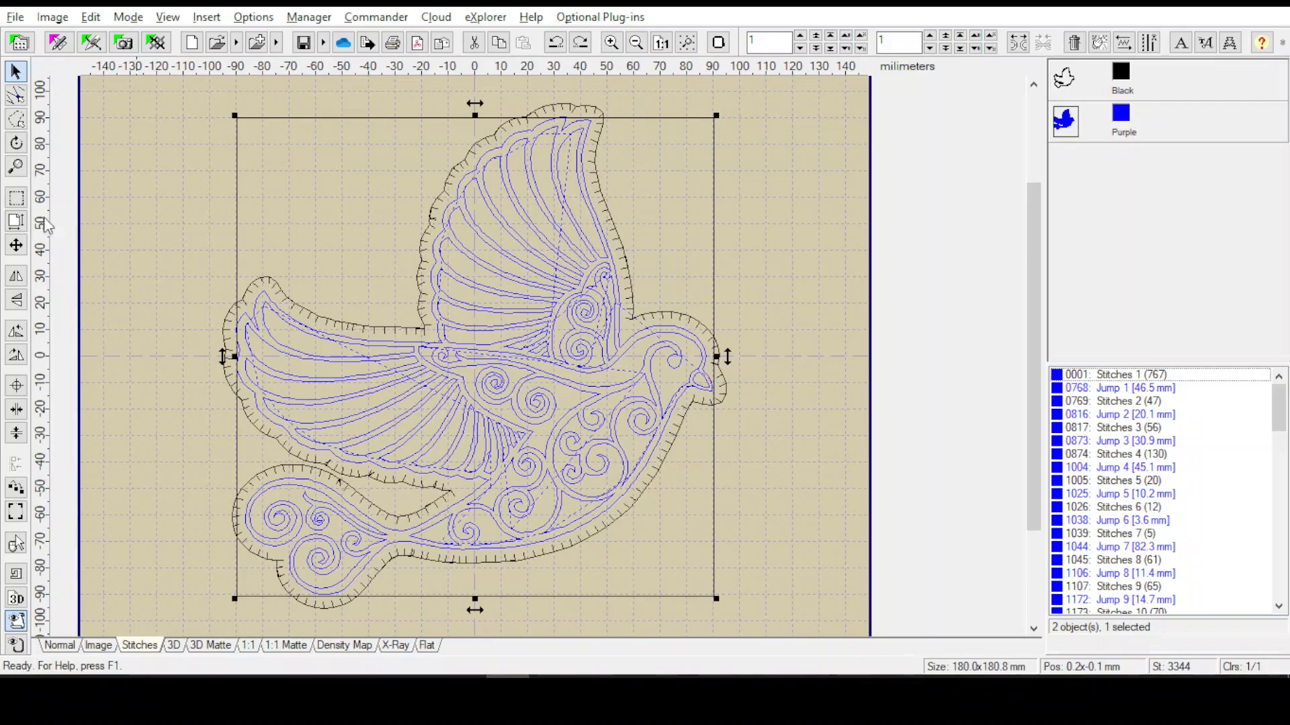
{"action": "left_click", "coordinate": [20, 168]}
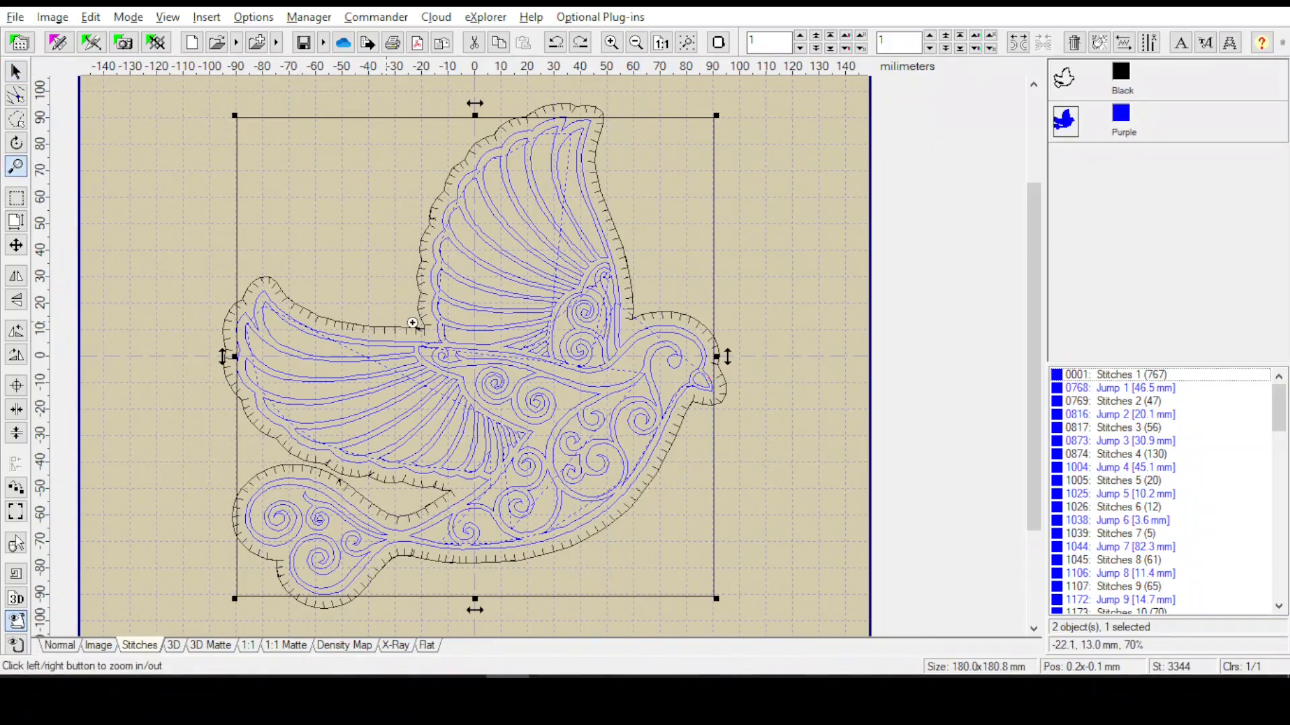
{"action": "left_click", "coordinate": [366, 334]}
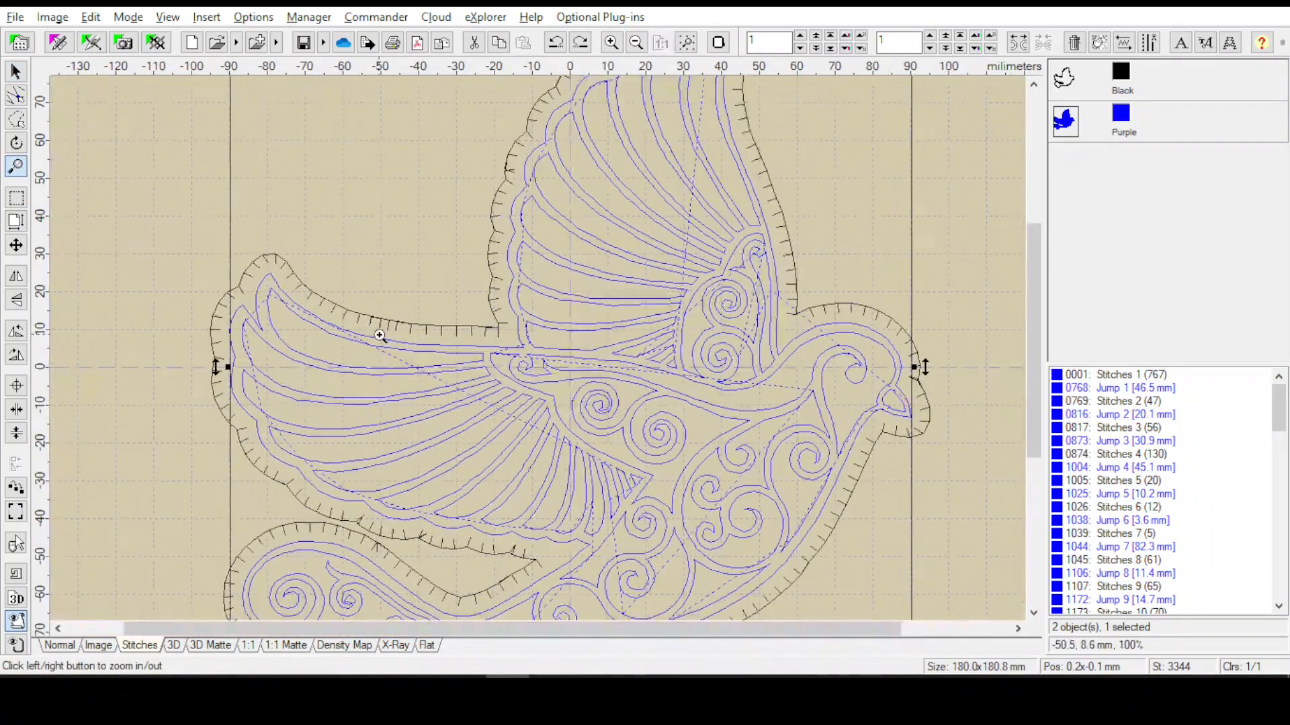
{"action": "left_click", "coordinate": [383, 337]}
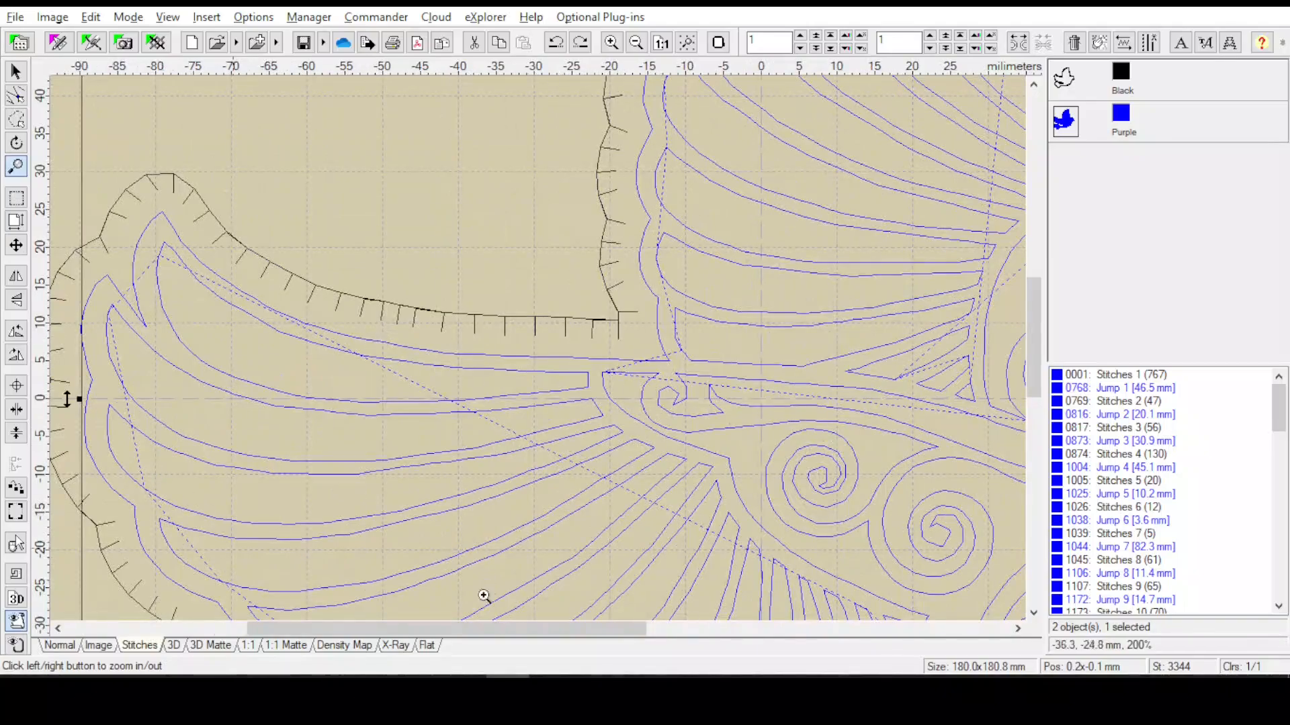
{"action": "left_click_drag", "start_coordinate": [486, 637], "coordinate": [593, 630]}
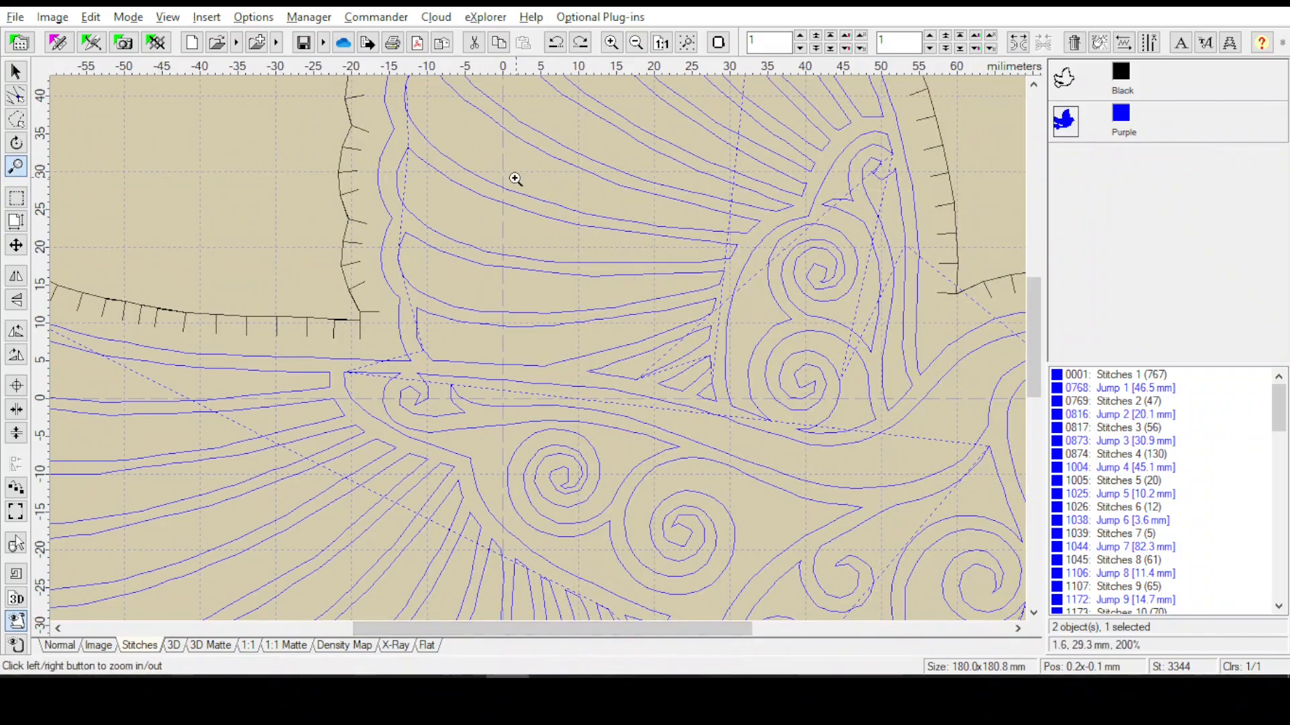
{"action": "left_click_drag", "start_coordinate": [517, 178], "coordinate": [534, 482]}
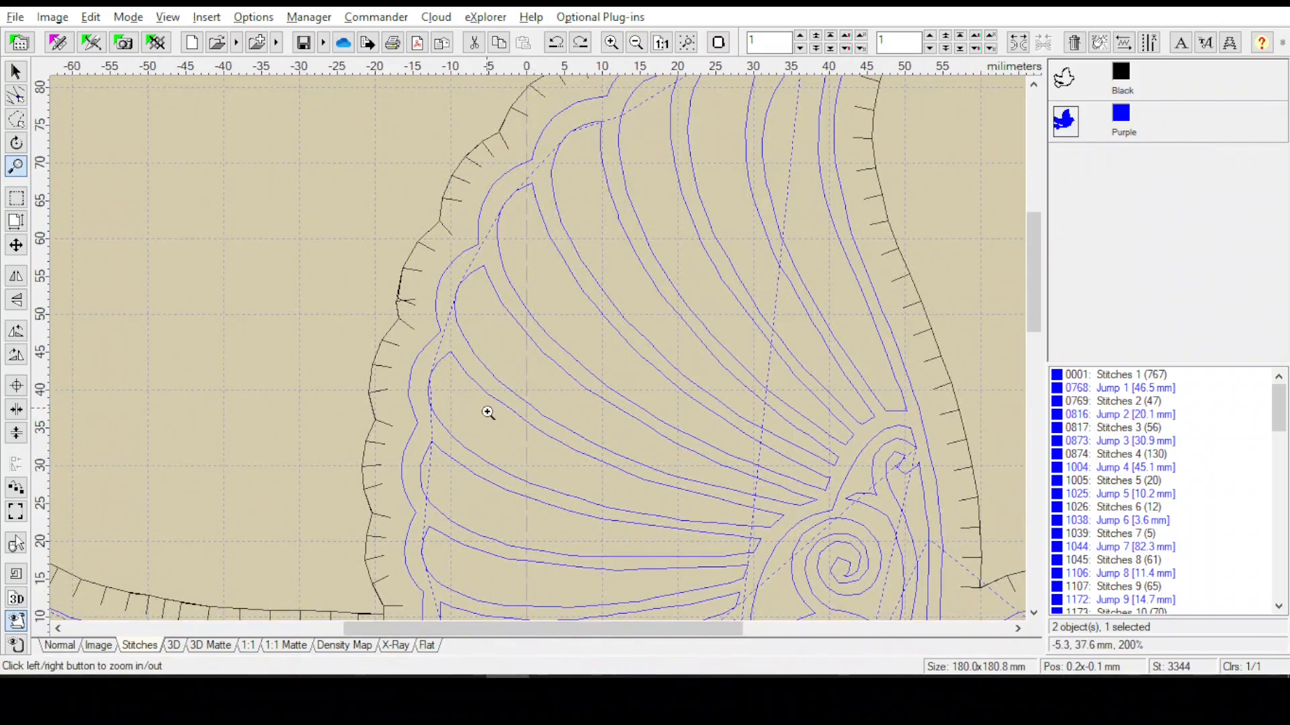
{"action": "left_click", "coordinate": [420, 310]}
{"action": "left_click", "coordinate": [419, 309]}
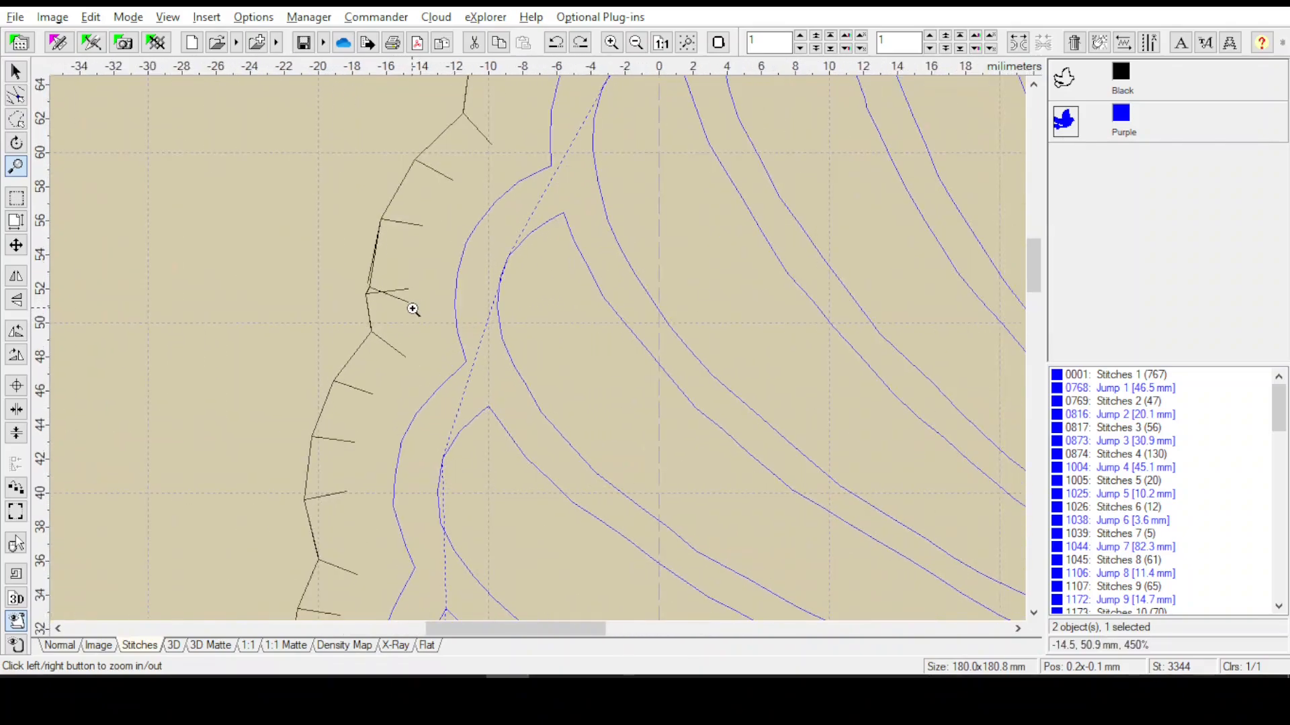
{"action": "left_click", "coordinate": [412, 303]}
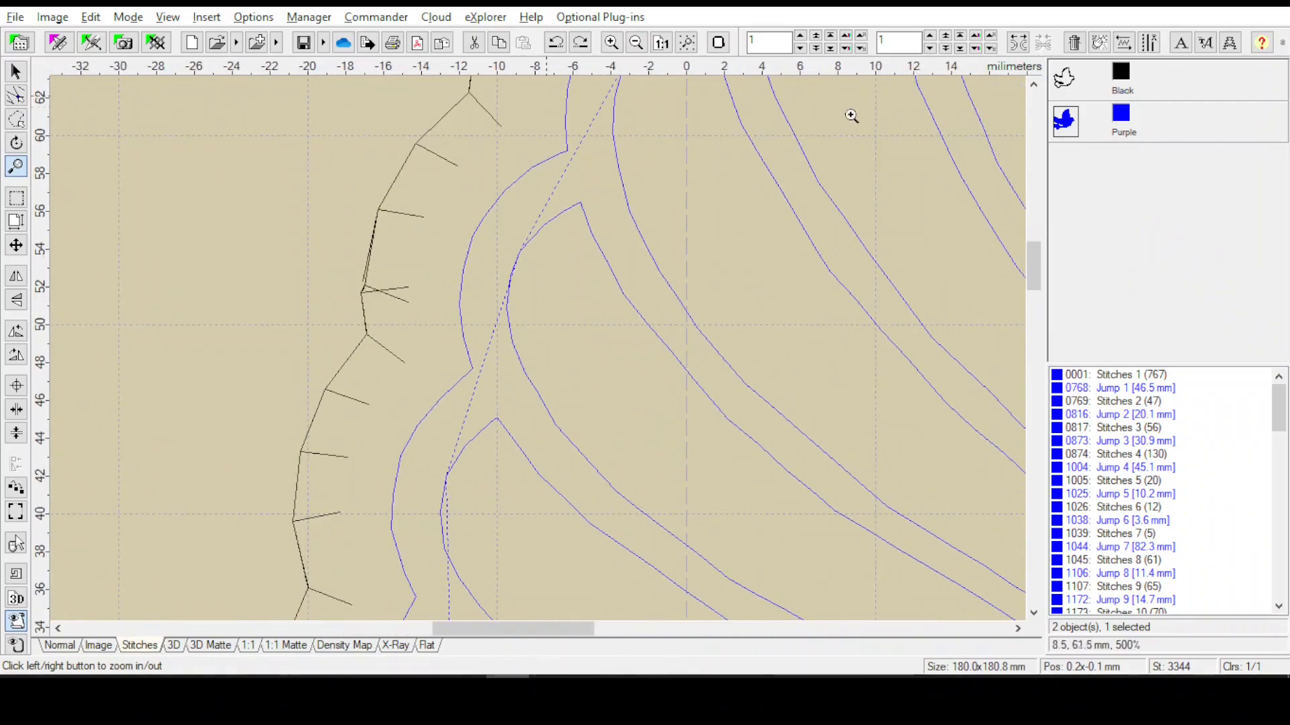
{"action": "left_click", "coordinate": [1075, 84]}
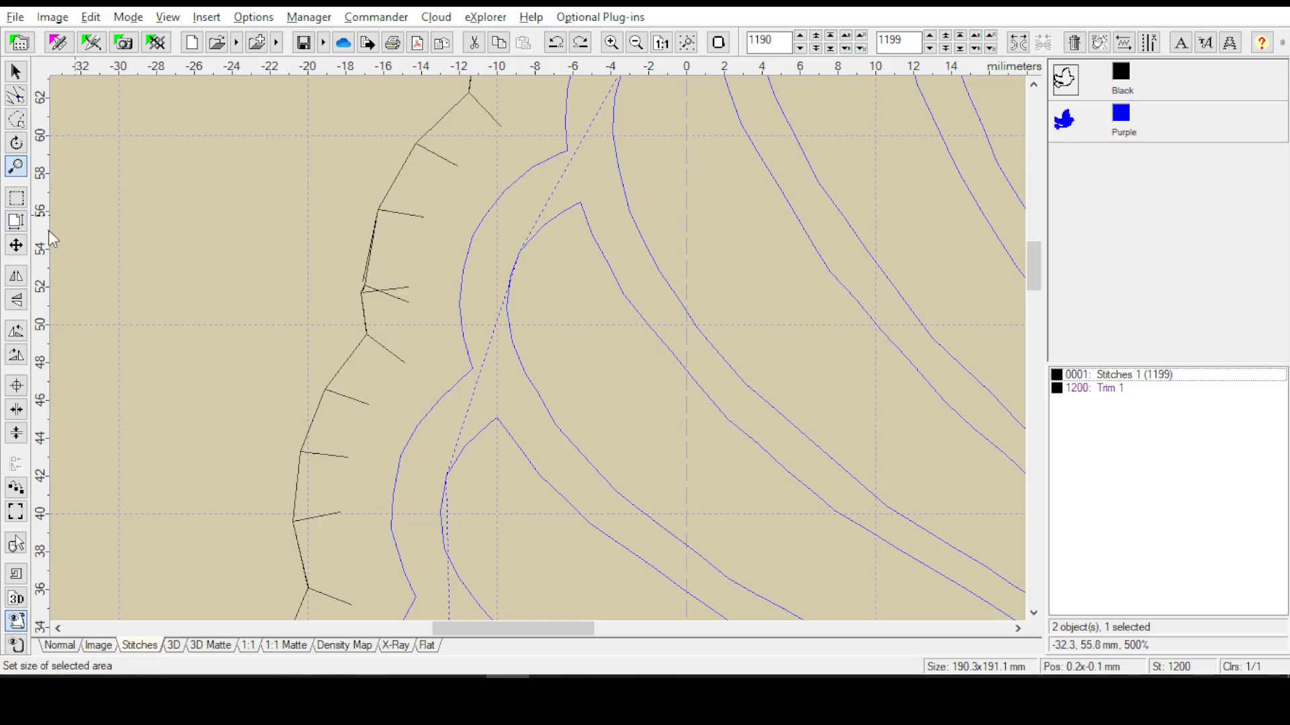
Open all stitches of the black blanket-stitch outline for needle-point editing, with no points selected, at the doubled stitch on the upper wing's outer edge
{"action": "left_click", "coordinate": [20, 99]}
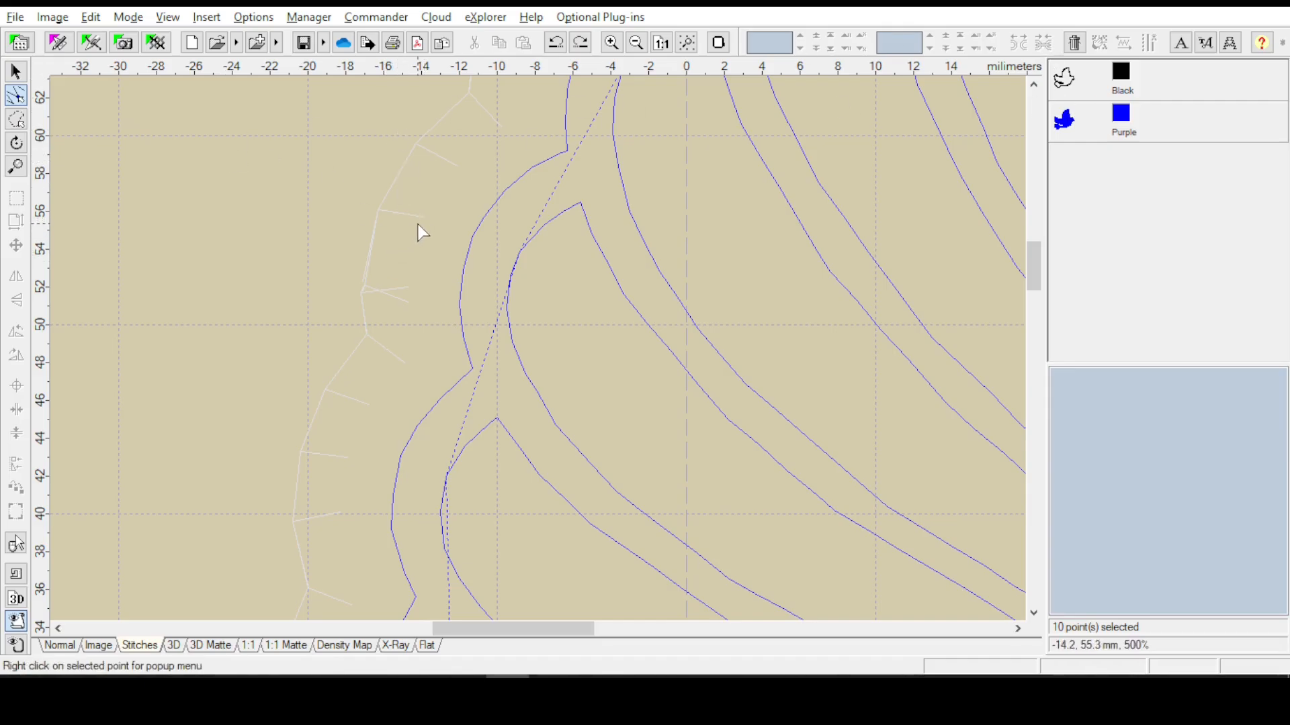
{"action": "left_click", "coordinate": [1066, 81]}
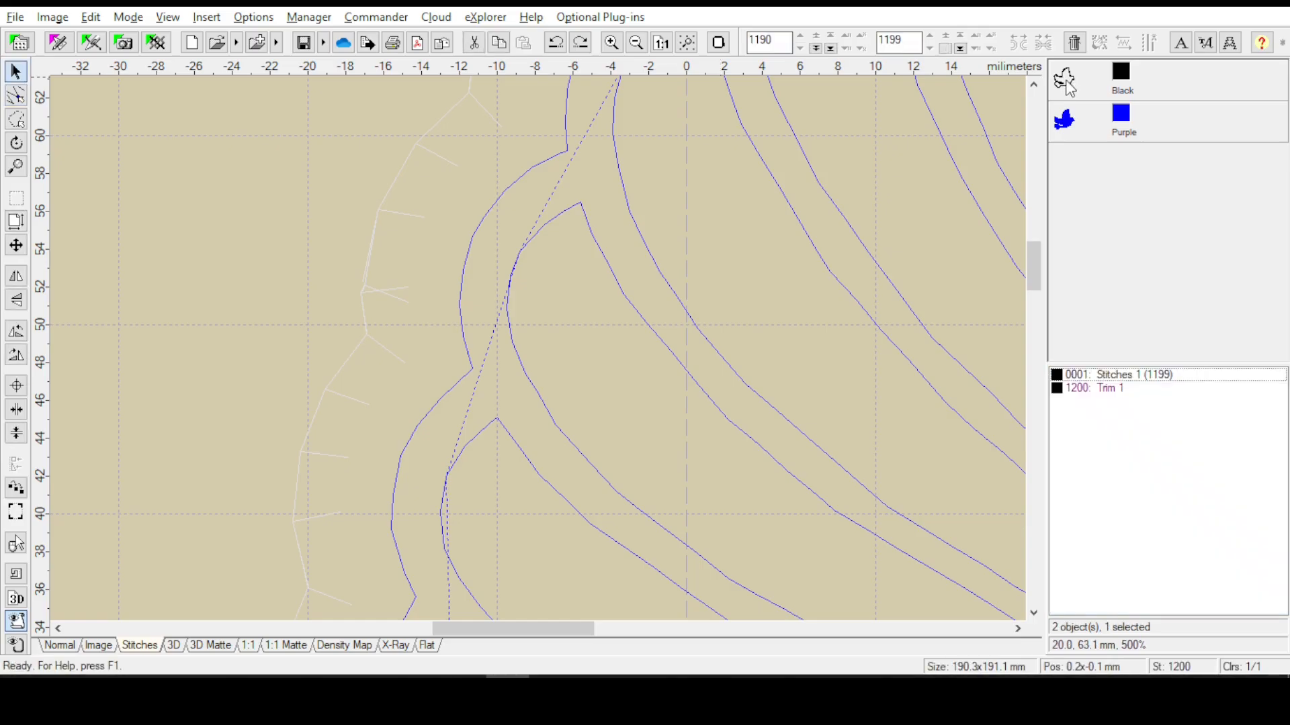
{"action": "left_click", "coordinate": [1131, 376]}
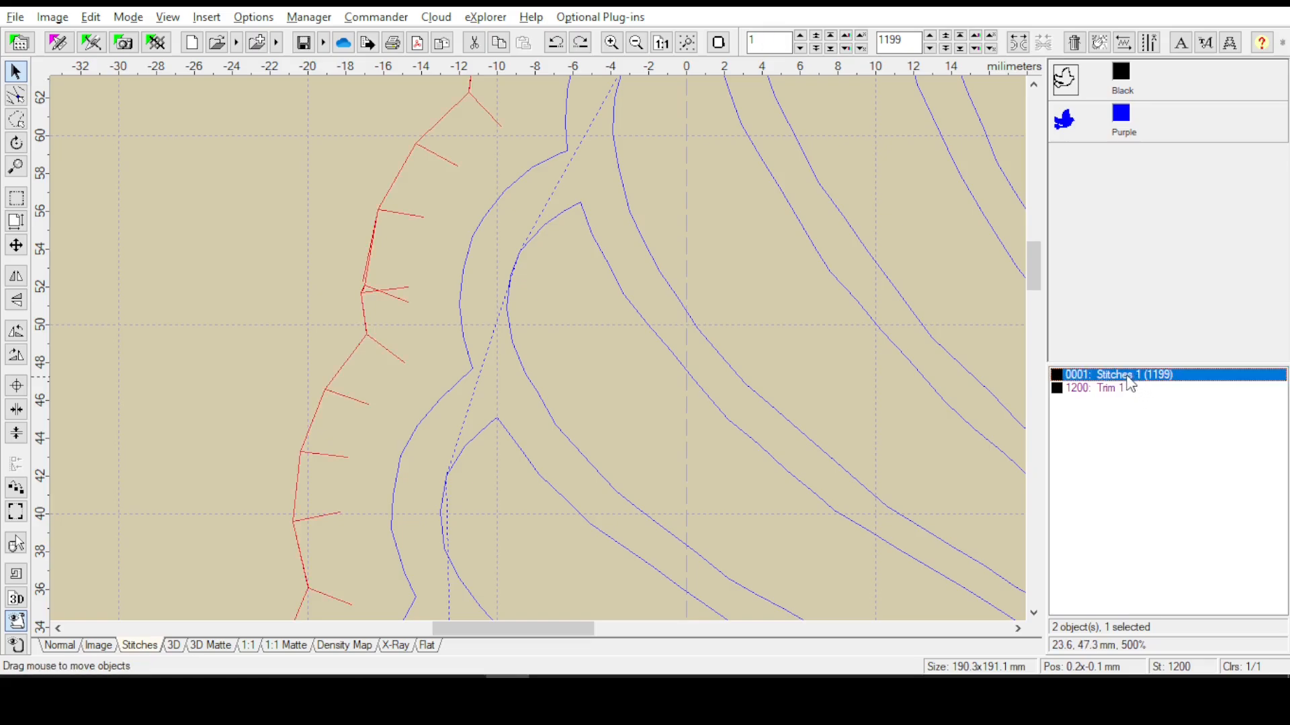
{"action": "left_click", "coordinate": [16, 96]}
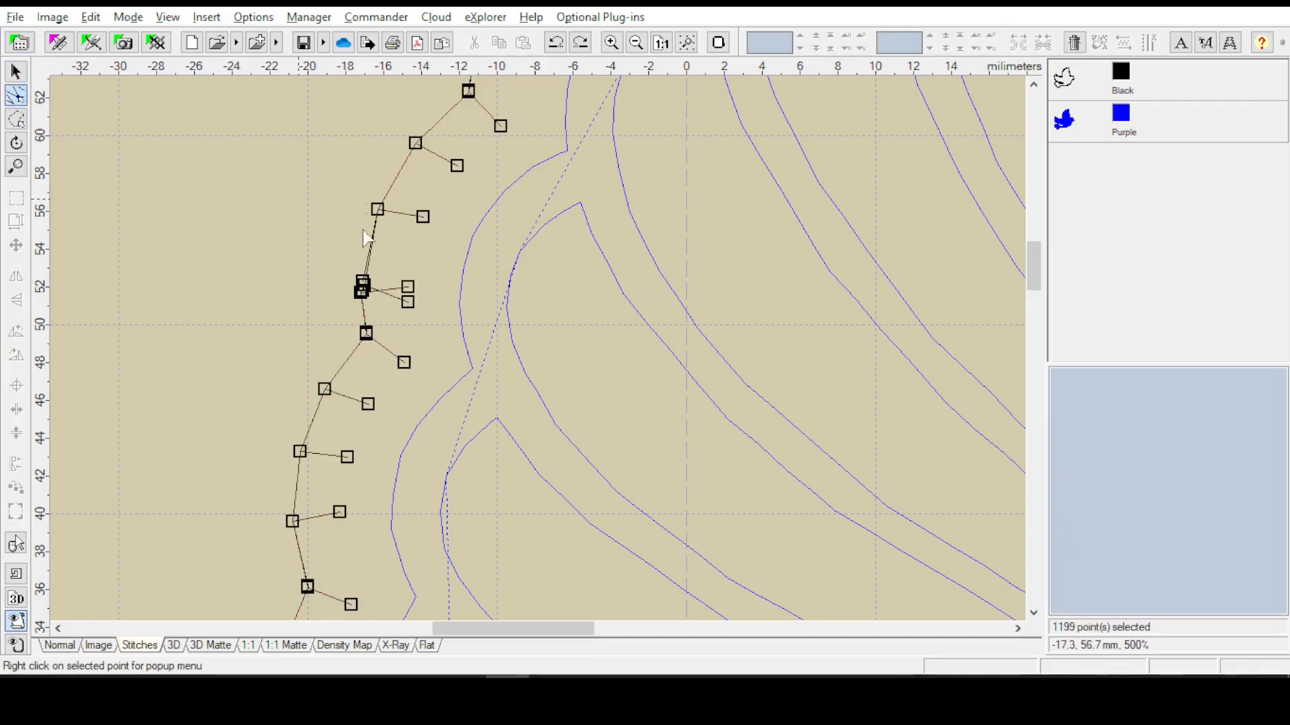
{"action": "left_click", "coordinate": [248, 240]}
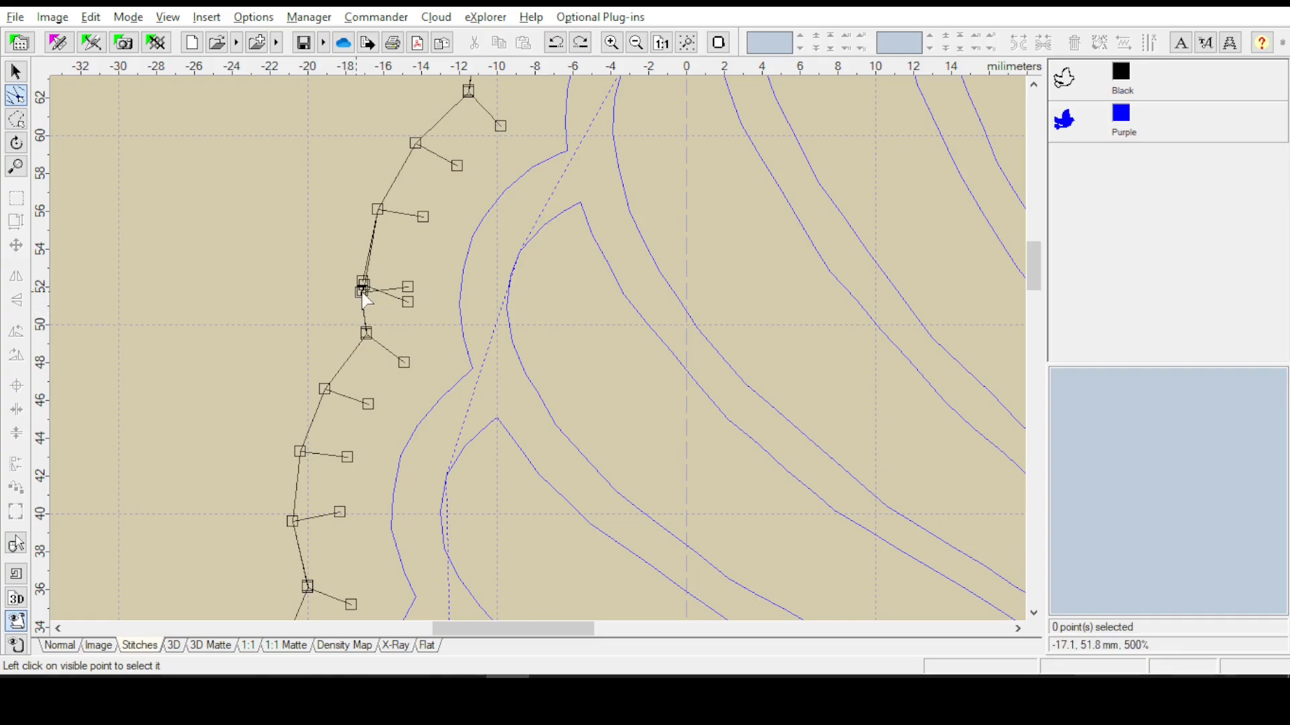
{"action": "left_click", "coordinate": [23, 173]}
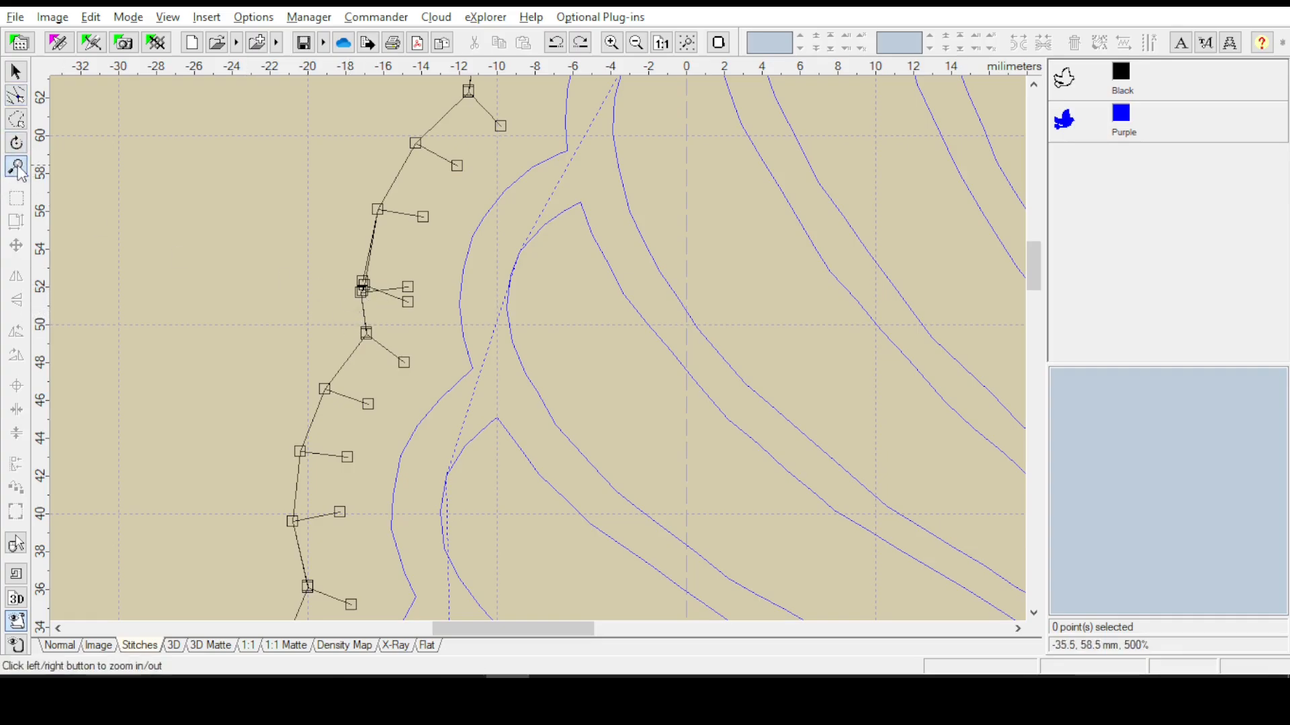
{"action": "left_click", "coordinate": [360, 289]}
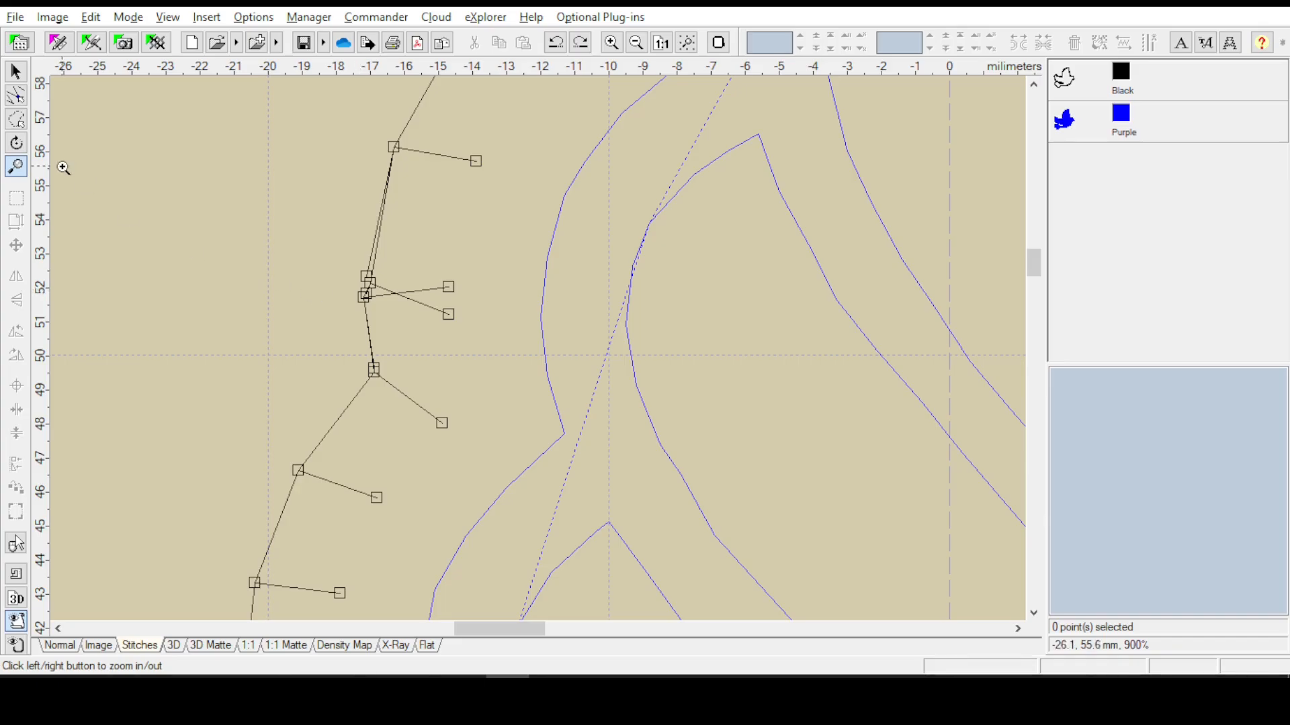
{"action": "left_click", "coordinate": [16, 96]}
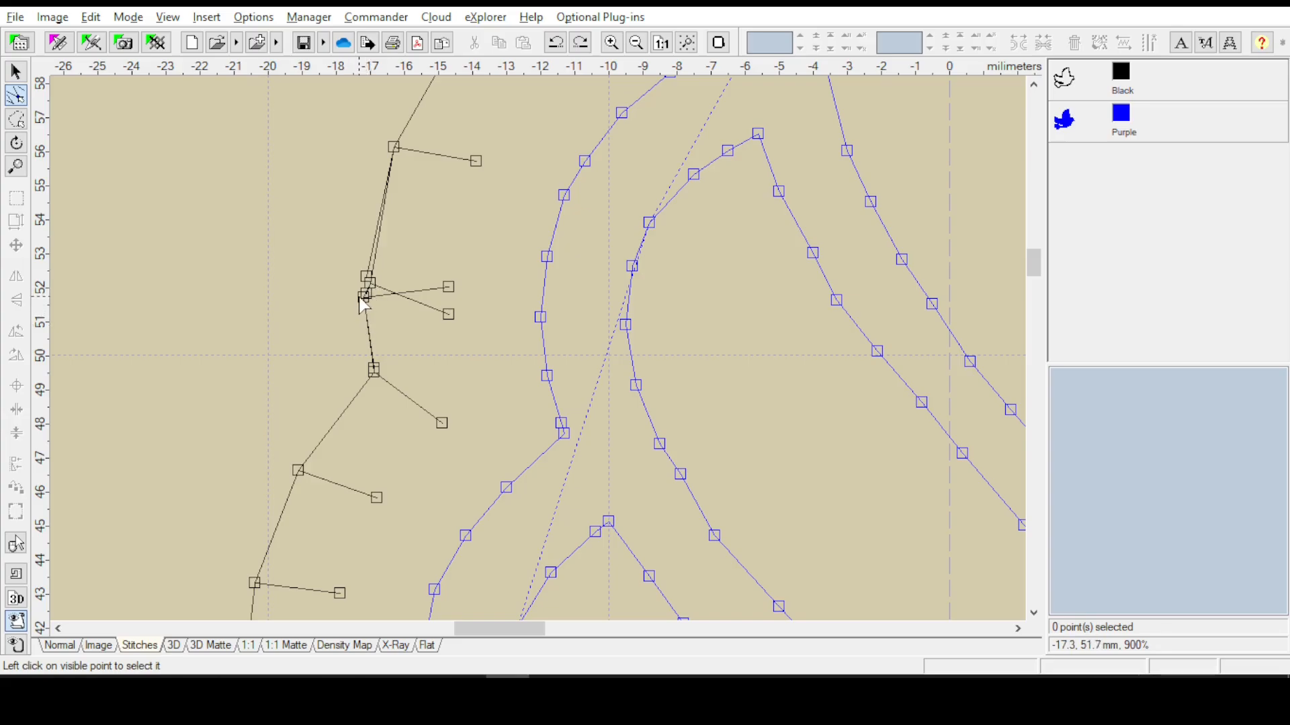
Pull apart the stacked needle points at the doubled blanket stitch and delete the redundant ones, including the inner point of its upper prong
{"action": "left_click_drag", "start_coordinate": [363, 300], "coordinate": [384, 289]}
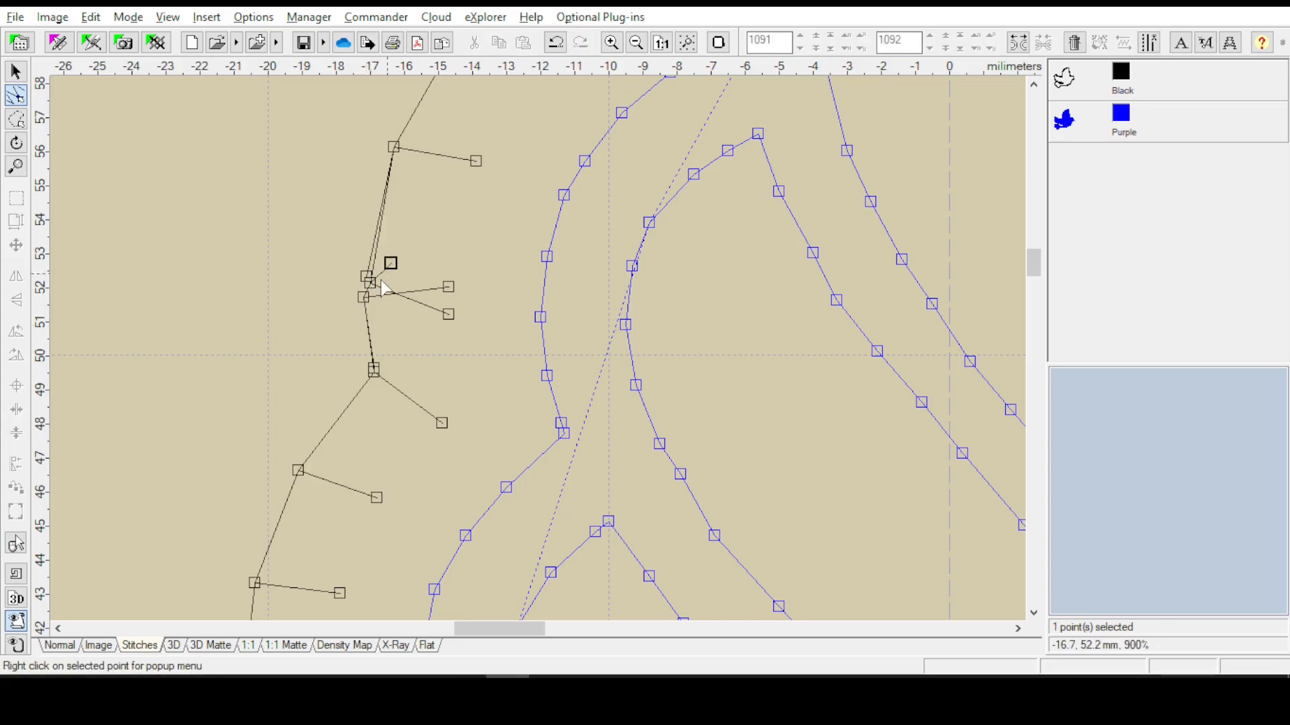
{"action": "left_click", "coordinate": [363, 297]}
{"action": "left_click_drag", "start_coordinate": [363, 299], "coordinate": [393, 306]}
{"action": "key", "text": "Delete"}
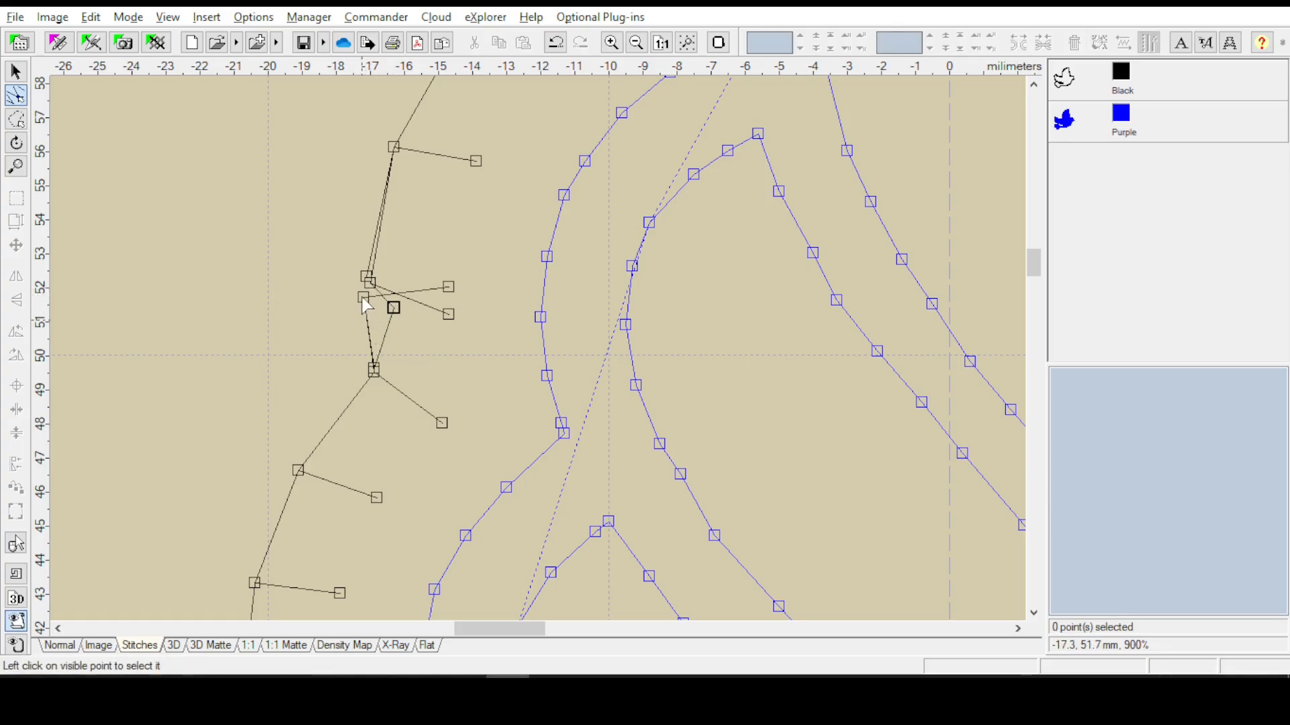
{"action": "left_click", "coordinate": [449, 288]}
{"action": "key", "text": "Delete"}
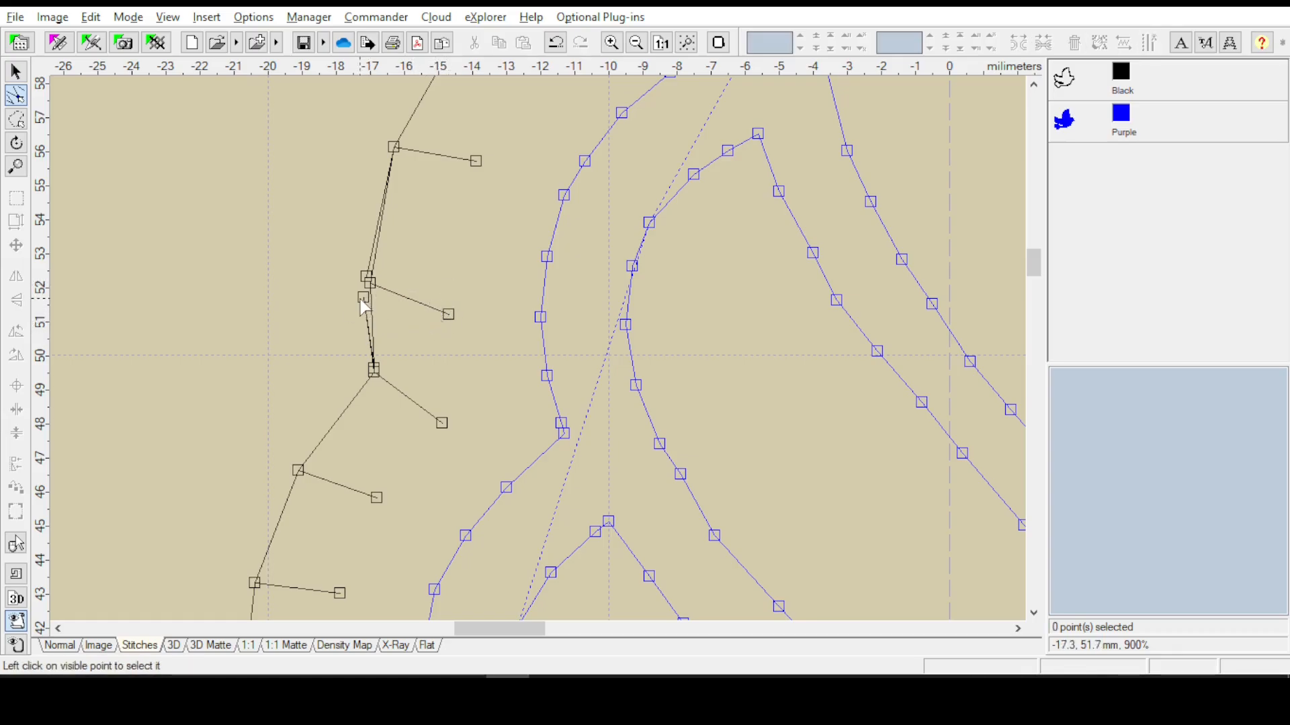
Separate and delete the two leftover stacked needle points just below the remaining prong's base on the outline's outer edge
{"action": "left_click_drag", "start_coordinate": [363, 299], "coordinate": [329, 340]}
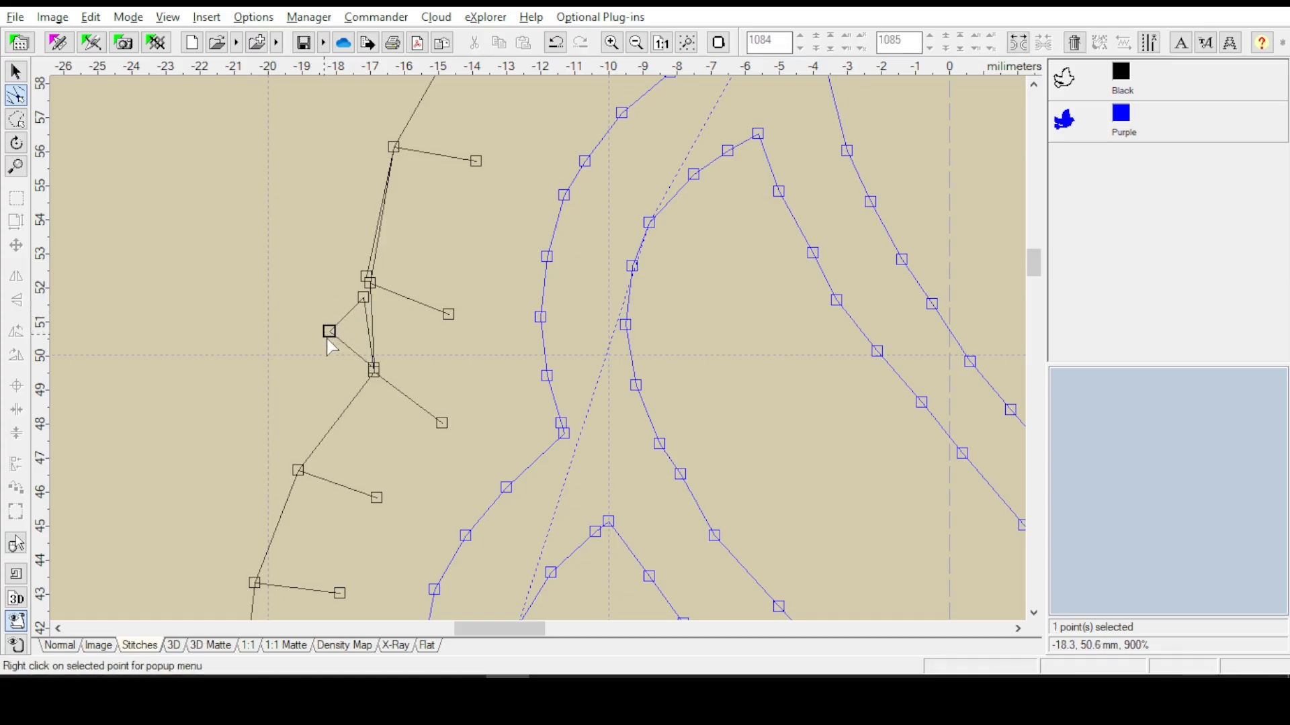
{"action": "key", "text": "Delete"}
{"action": "left_click_drag", "start_coordinate": [362, 299], "coordinate": [341, 311]}
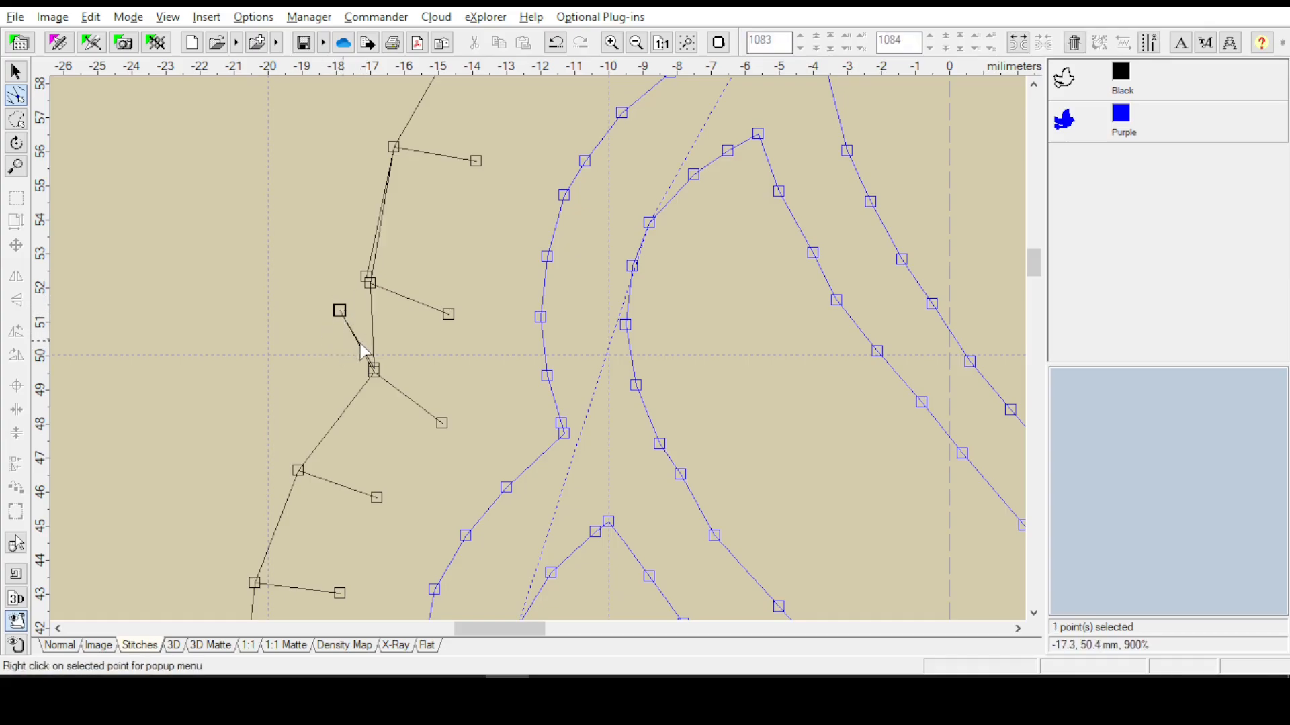
{"action": "key", "text": "Delete"}
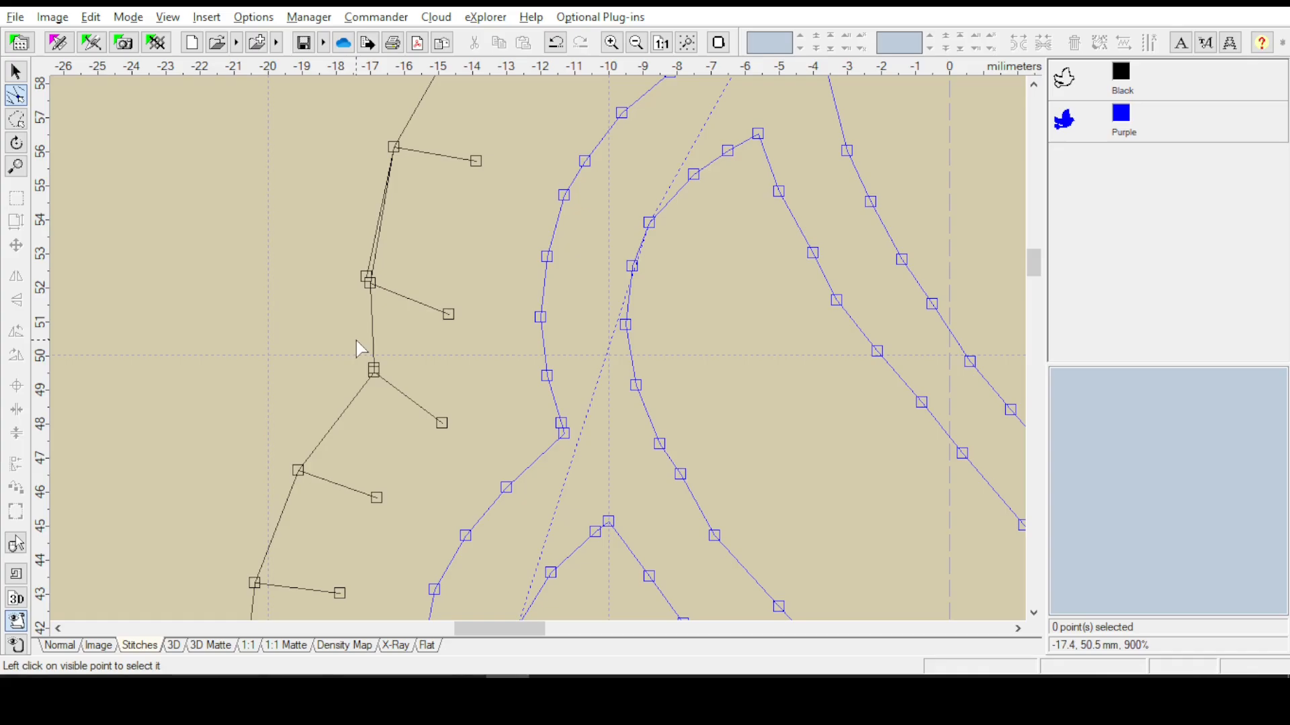
Delete the duplicate needle points at the bases of the remaining prong and the one below it, then reselect all the black outline's points
{"action": "left_click", "coordinate": [367, 278]}
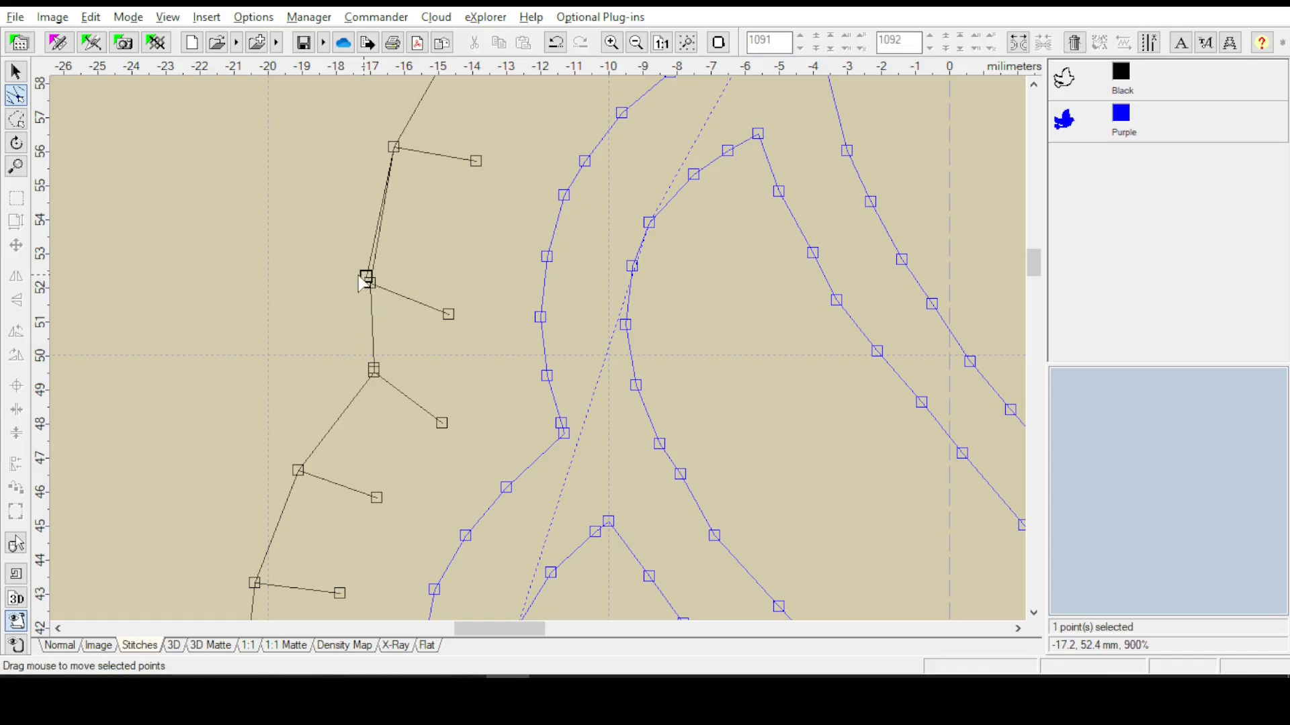
{"action": "left_click_drag", "start_coordinate": [362, 275], "coordinate": [317, 257]}
{"action": "key", "text": "Delete"}
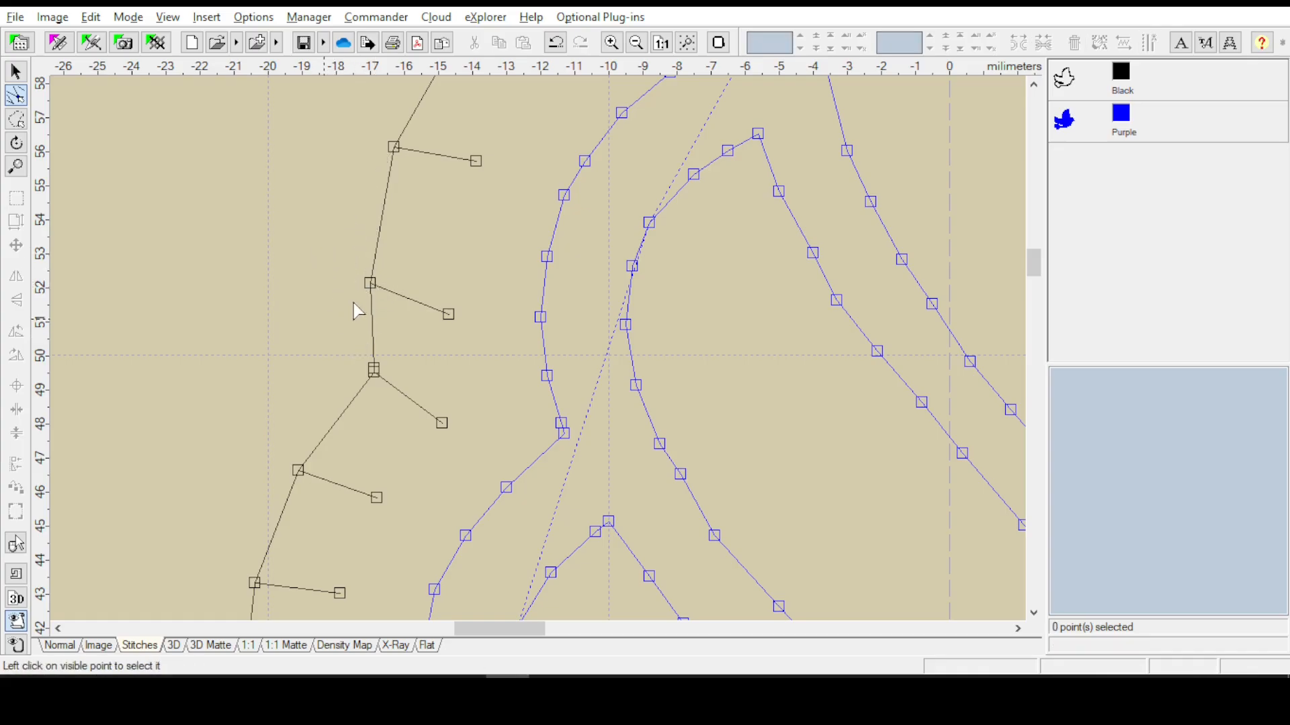
{"action": "left_click", "coordinate": [374, 371]}
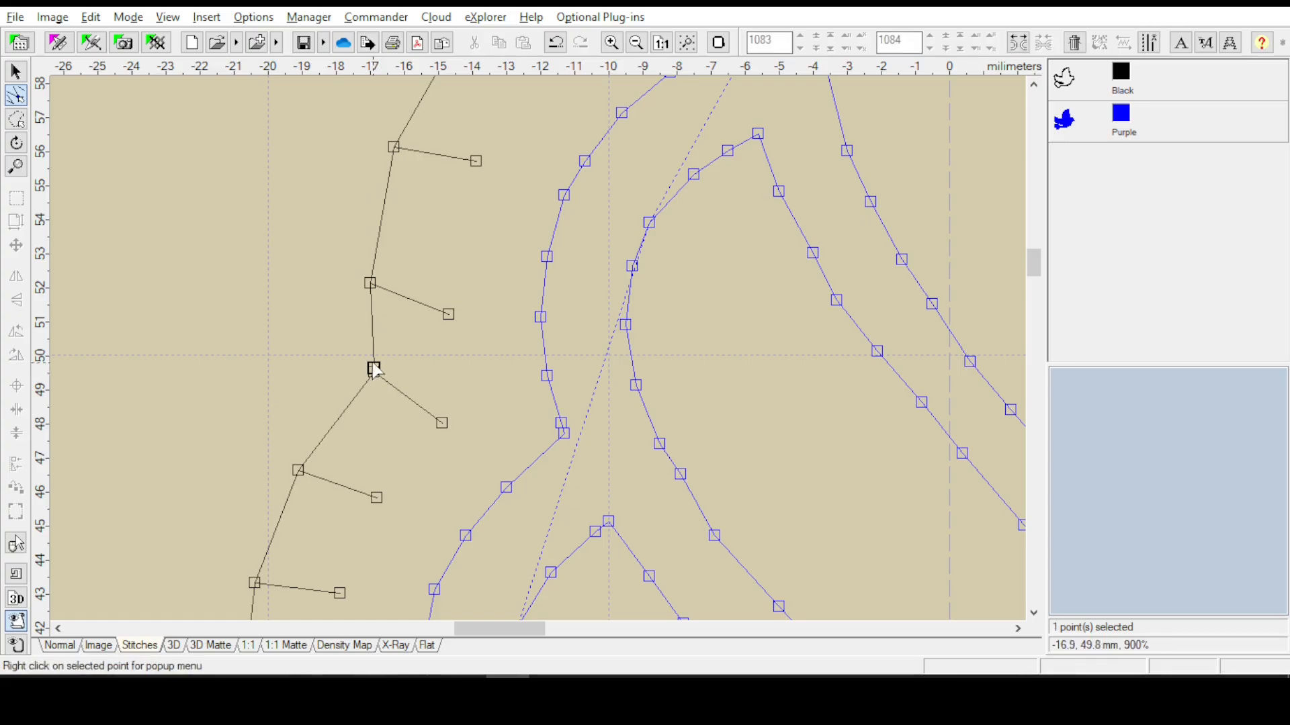
{"action": "left_click", "coordinate": [384, 381]}
{"action": "left_click", "coordinate": [378, 383]}
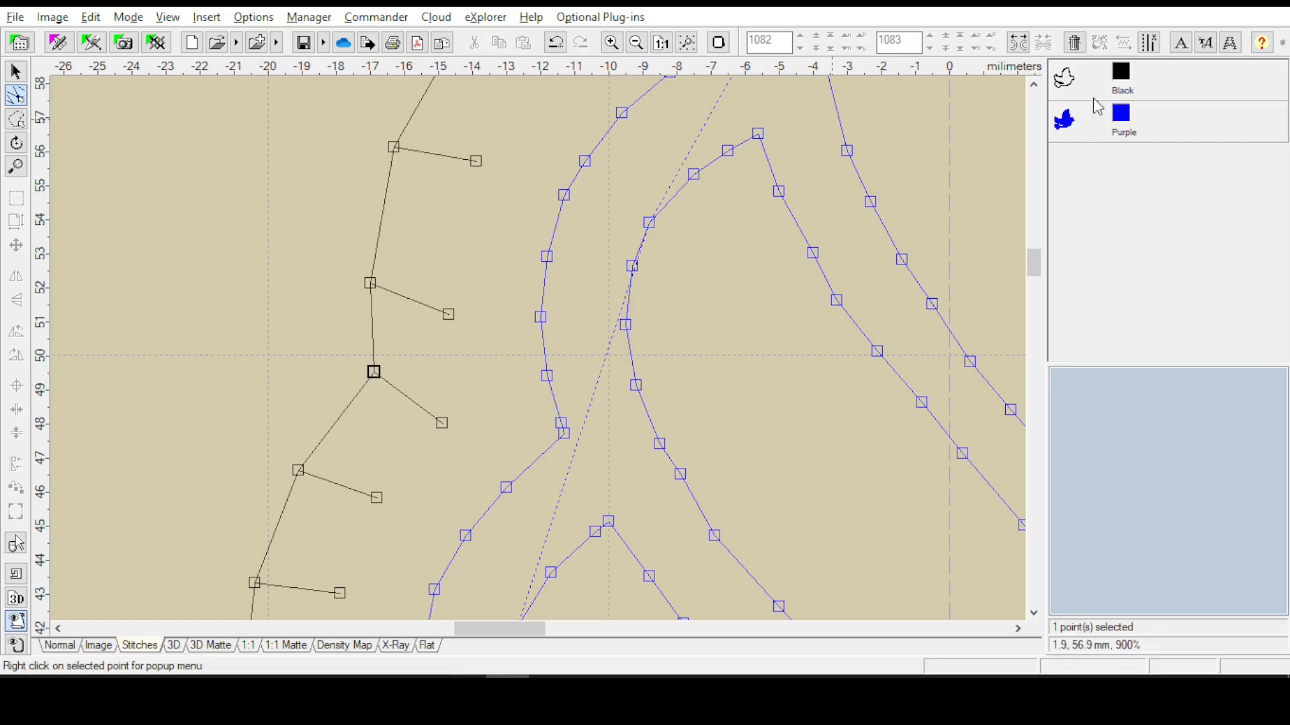
{"action": "left_click", "coordinate": [1070, 84]}
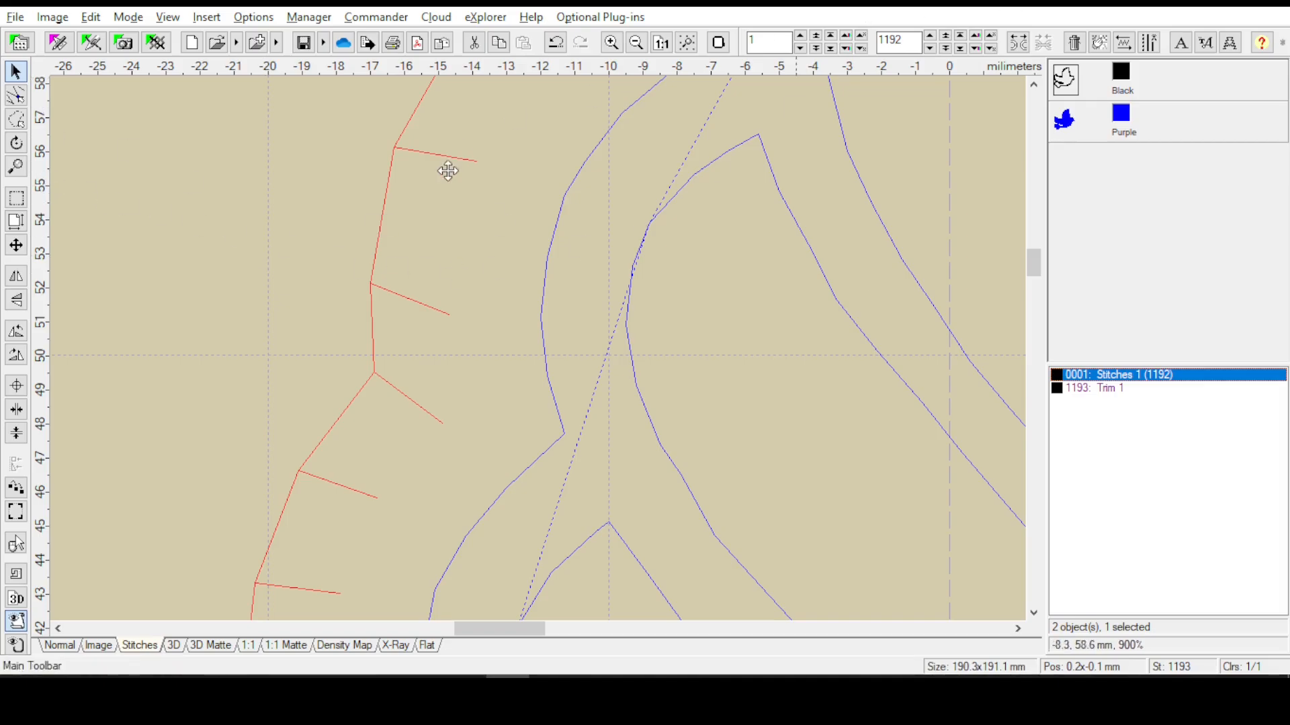
{"action": "left_click", "coordinate": [16, 96]}
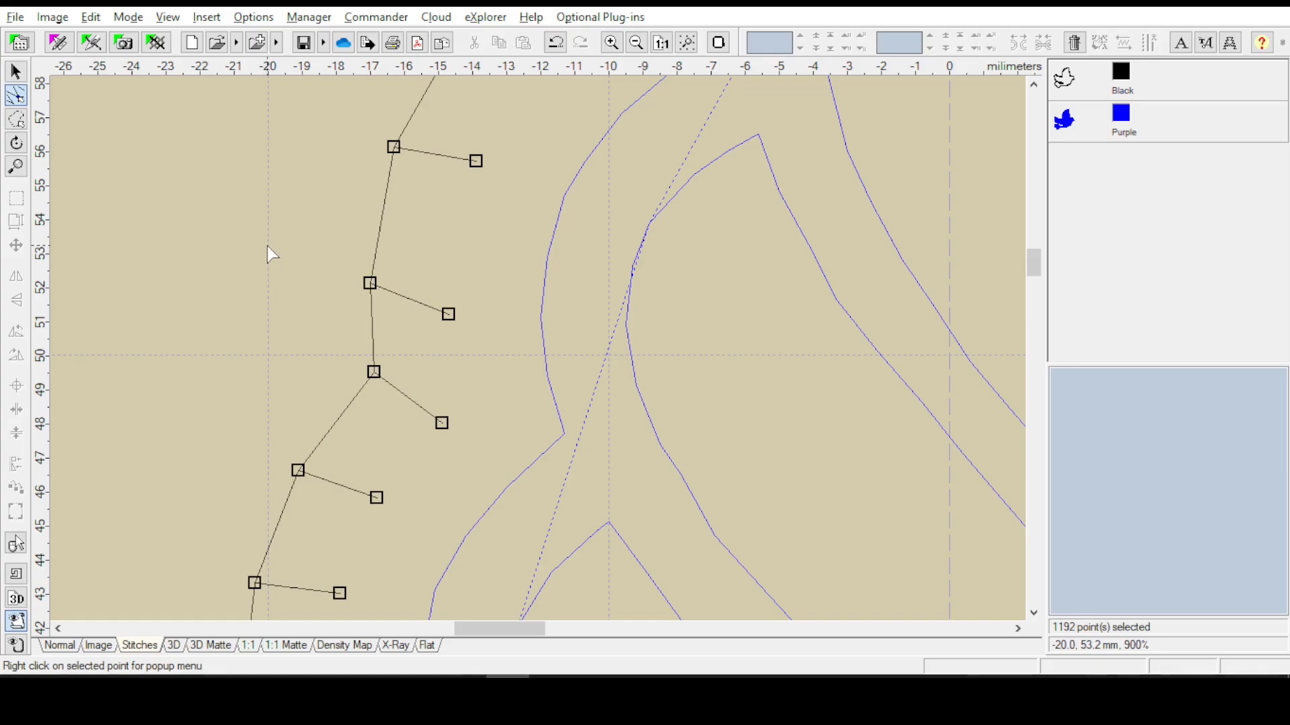
{"action": "left_click", "coordinate": [15, 17]}
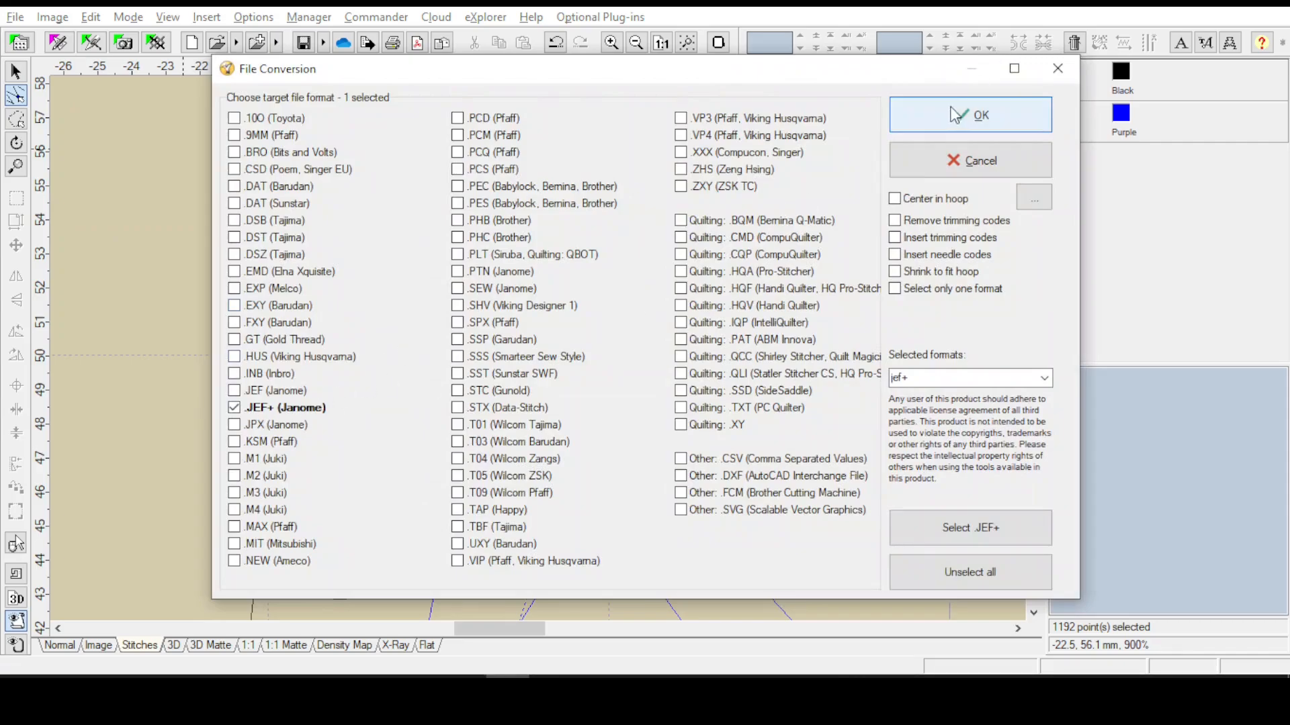
{"action": "left_click", "coordinate": [929, 123]}
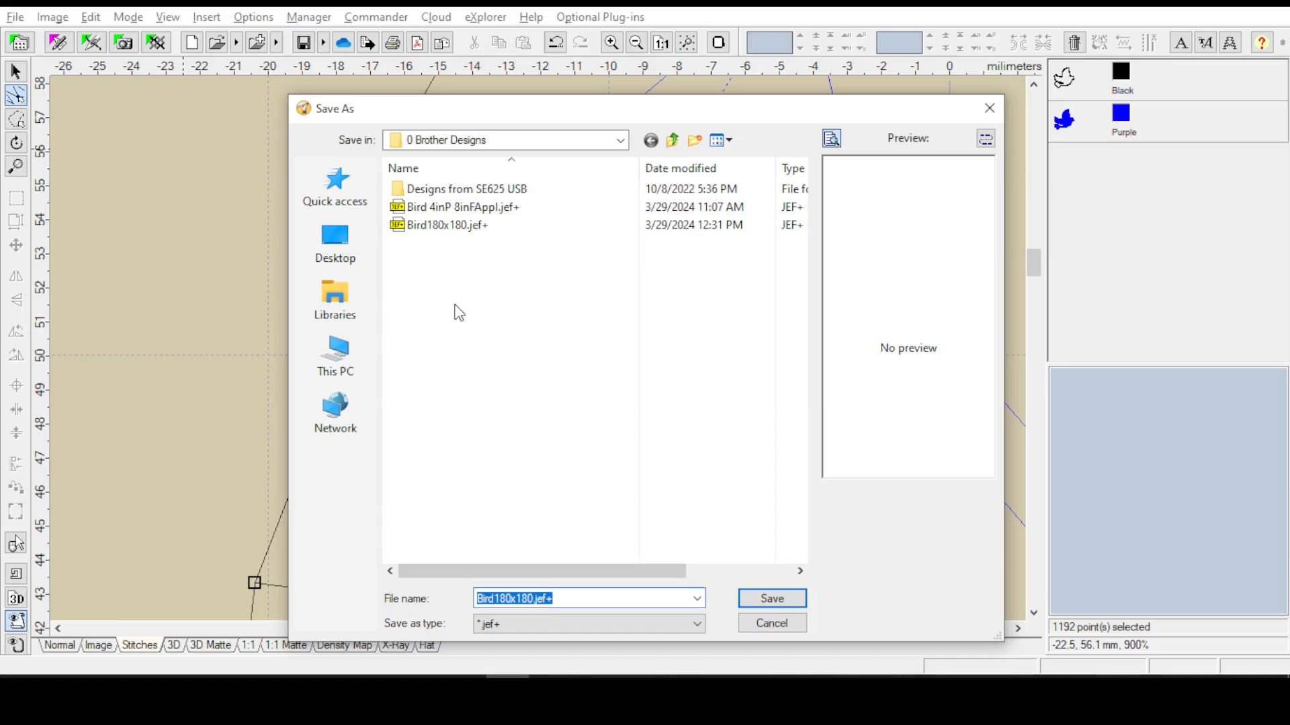
{"action": "left_click", "coordinate": [799, 623]}
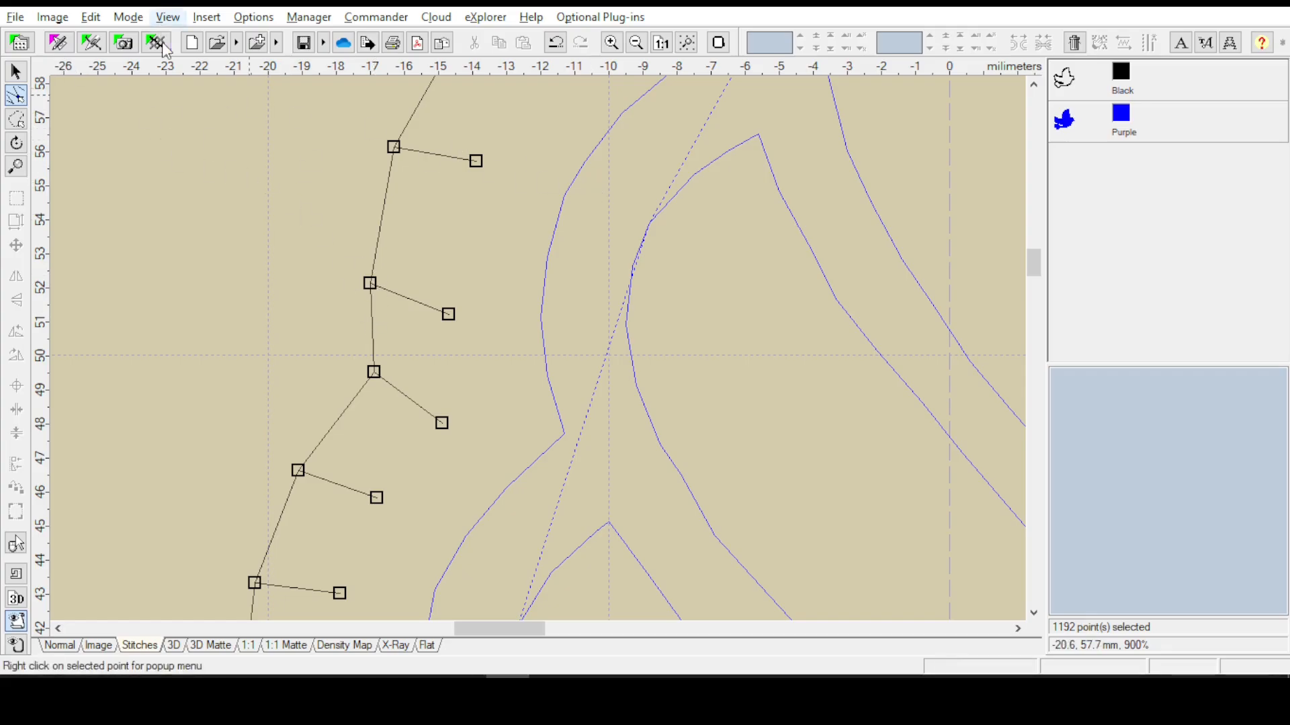
Save the design as Bird180x180.pes in the 0 Brother Designs folder, restricting the conversion to the PES format only
{"action": "left_click", "coordinate": [16, 18]}
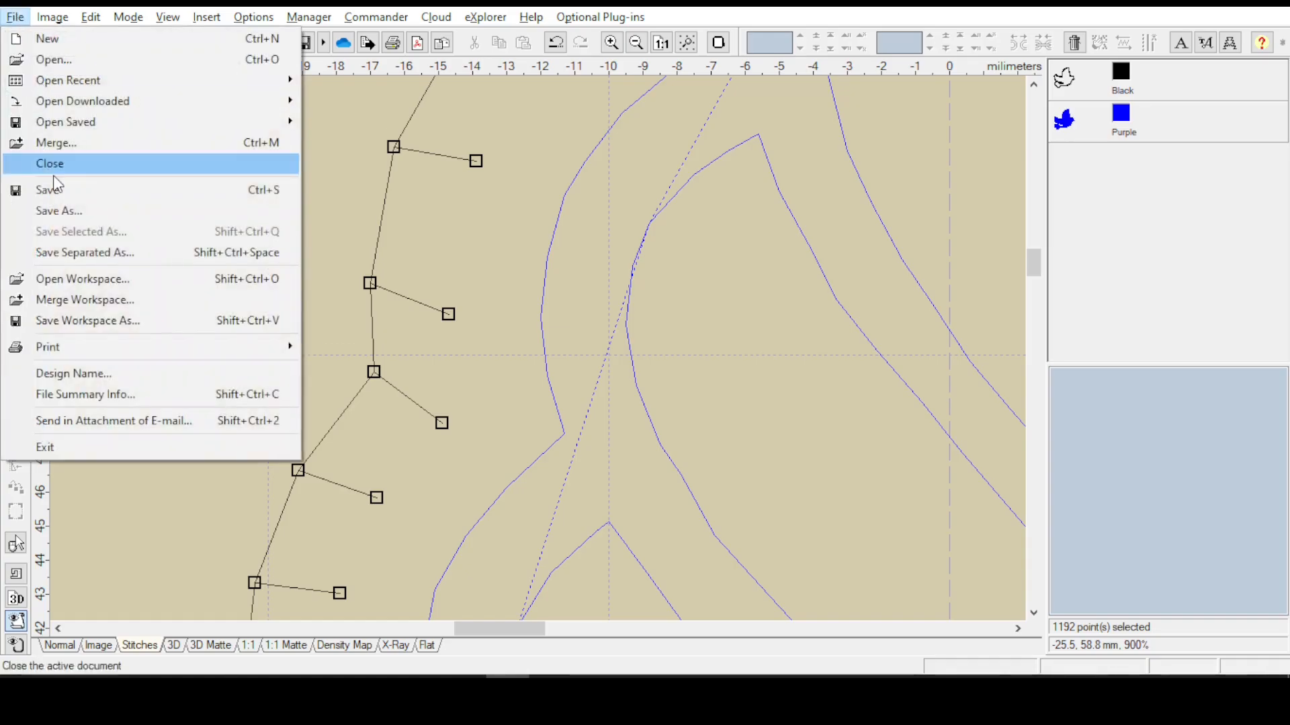
{"action": "left_click", "coordinate": [88, 229]}
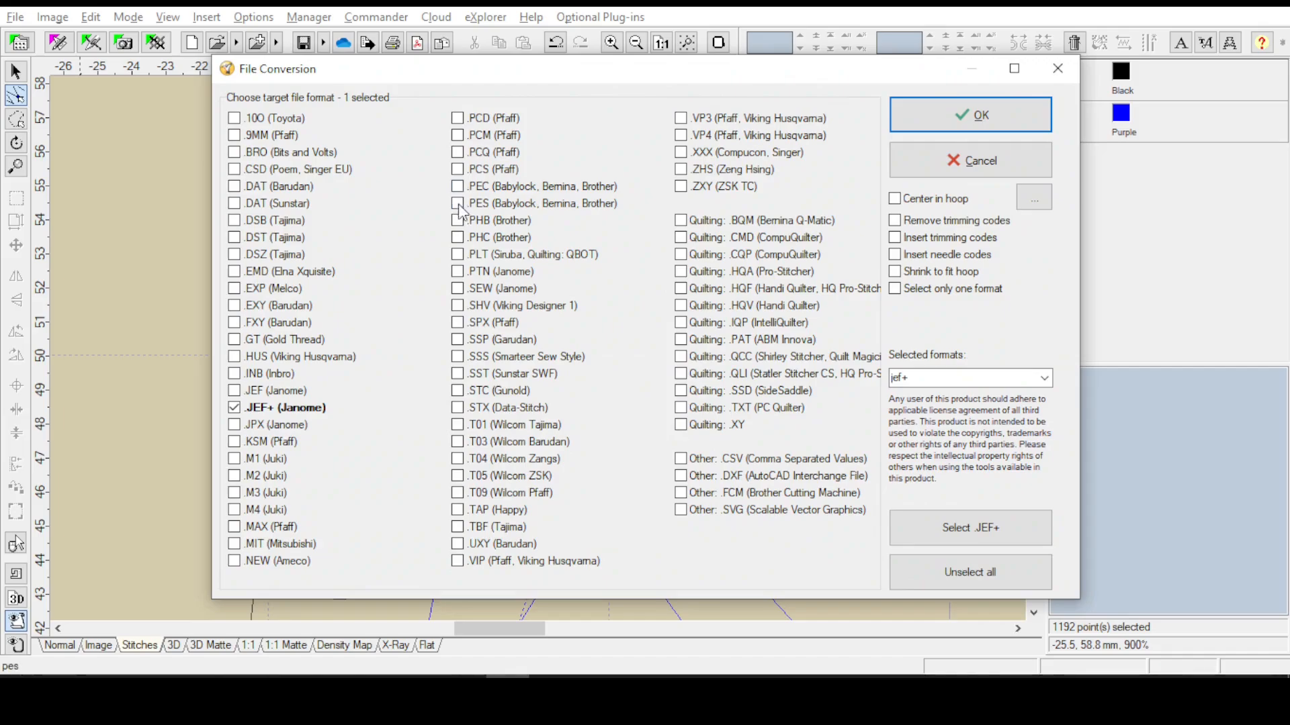
{"action": "left_click", "coordinate": [458, 203]}
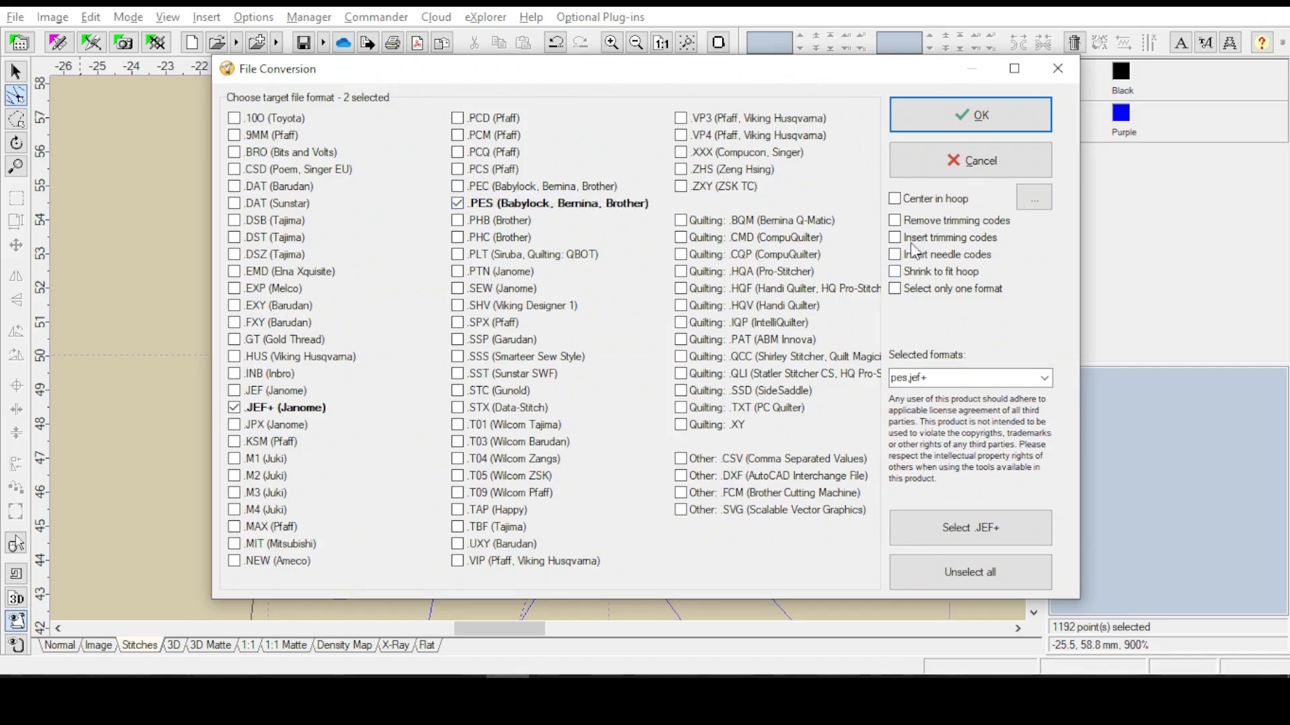
{"action": "left_click", "coordinate": [906, 290]}
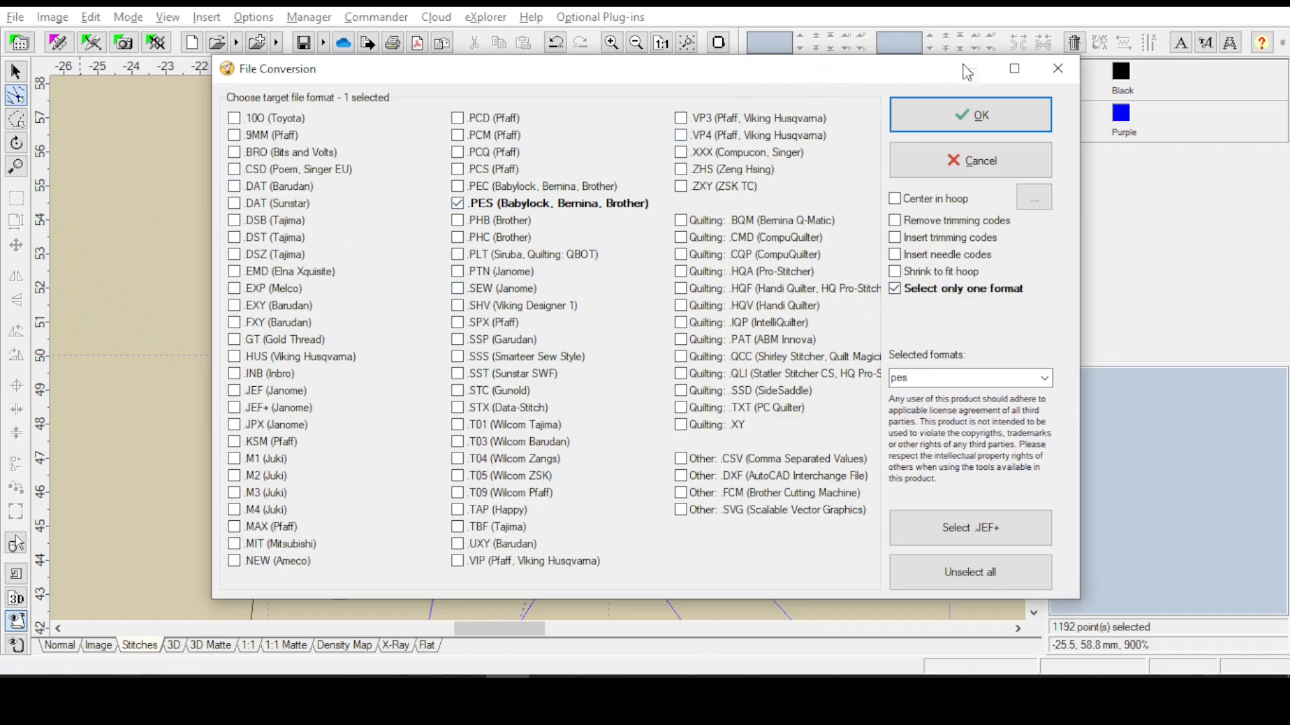
{"action": "left_click", "coordinate": [969, 118]}
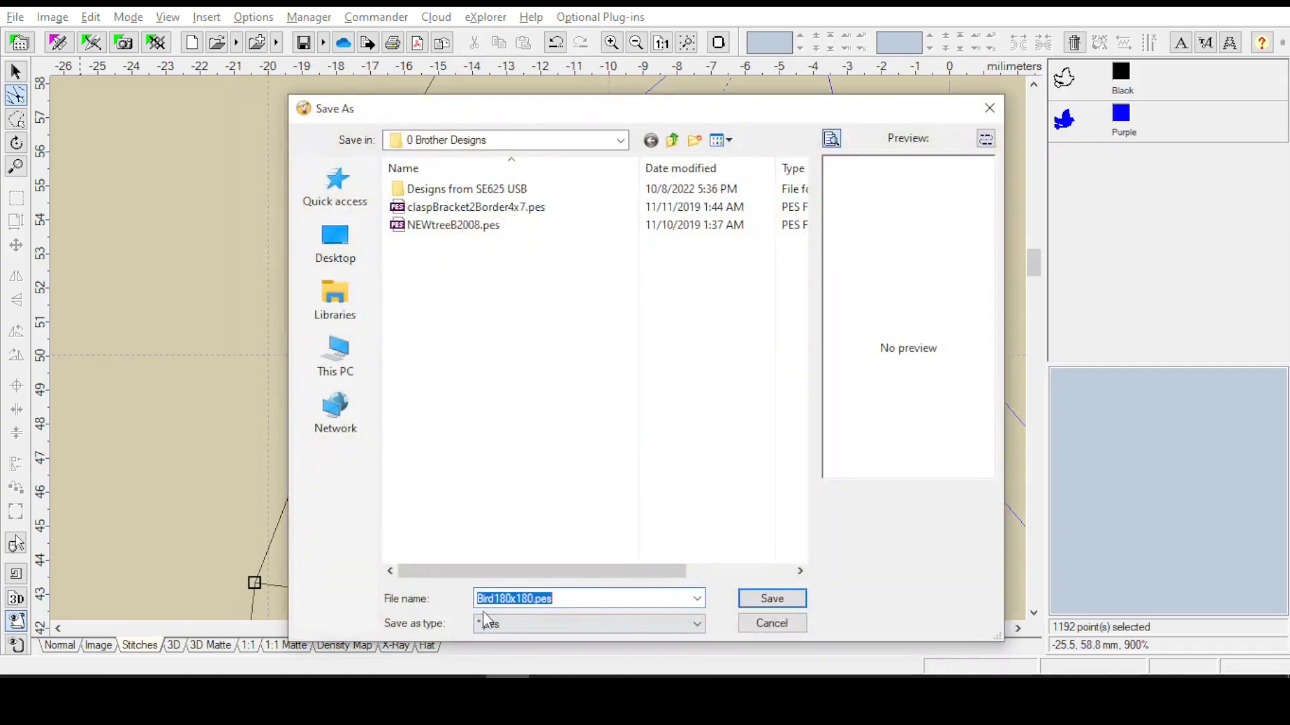
{"action": "left_click", "coordinate": [793, 603]}
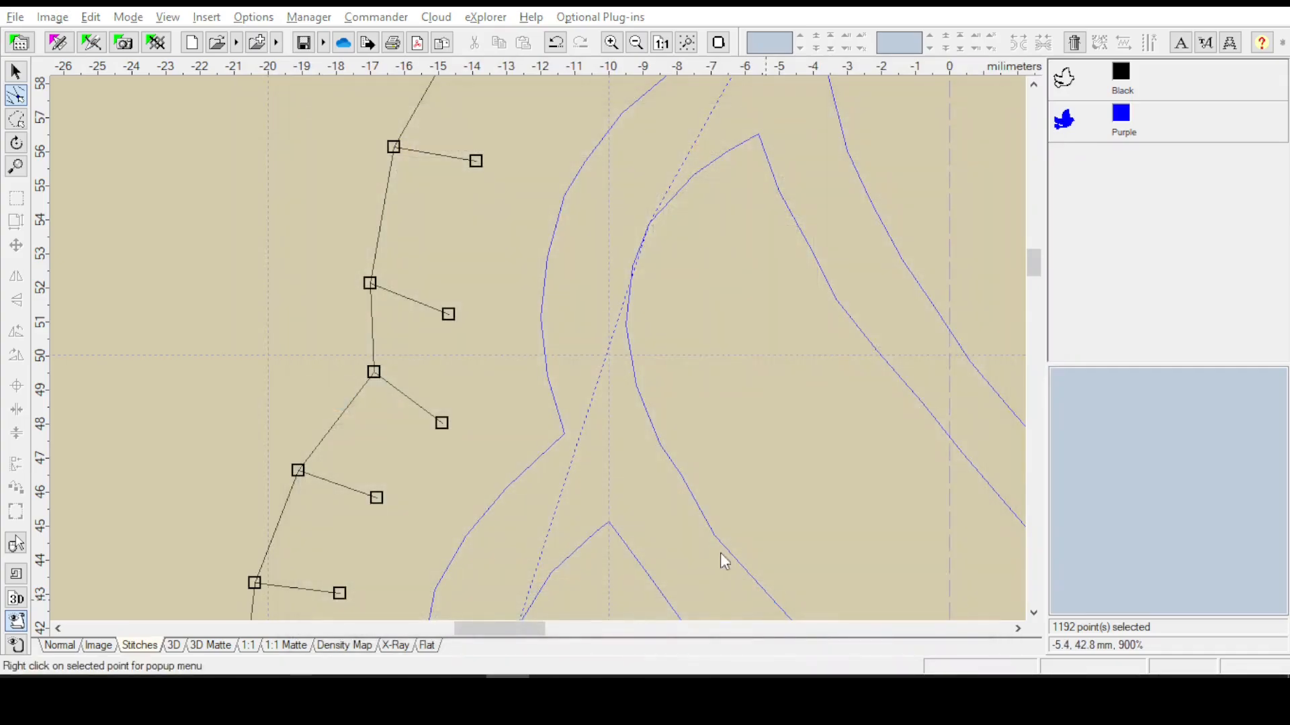
Accept the older v. 5.5 file format with the 300.0 x 200.0 mm hoop for all files, and turn off the recurring thread catalog screen
{"action": "left_click", "coordinate": [696, 402]}
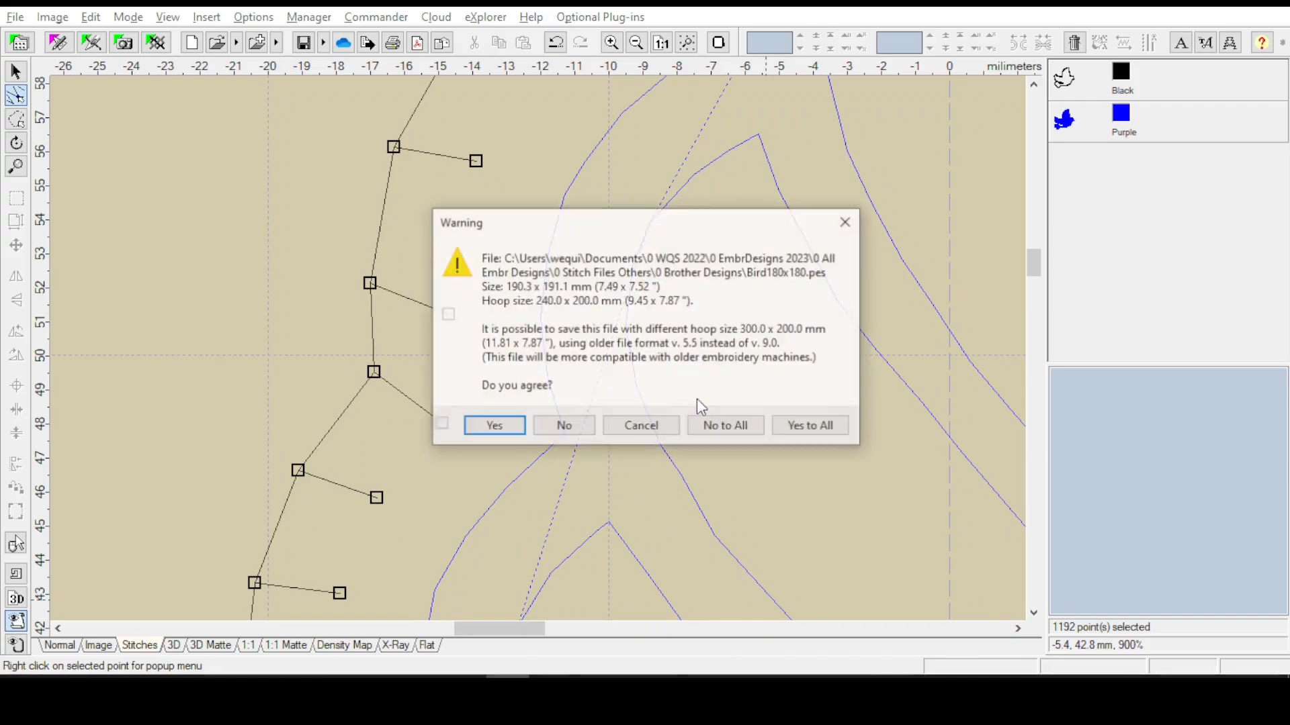
{"action": "left_click", "coordinate": [812, 428]}
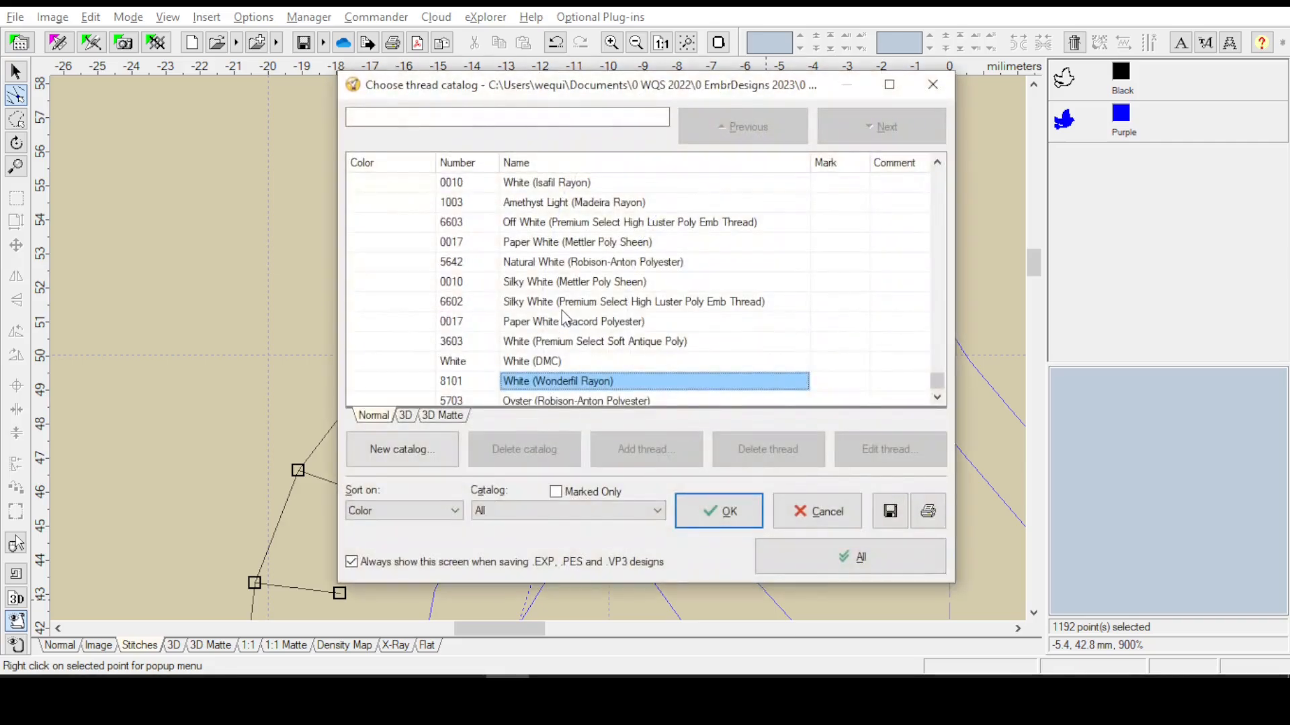
{"action": "left_click", "coordinate": [356, 566]}
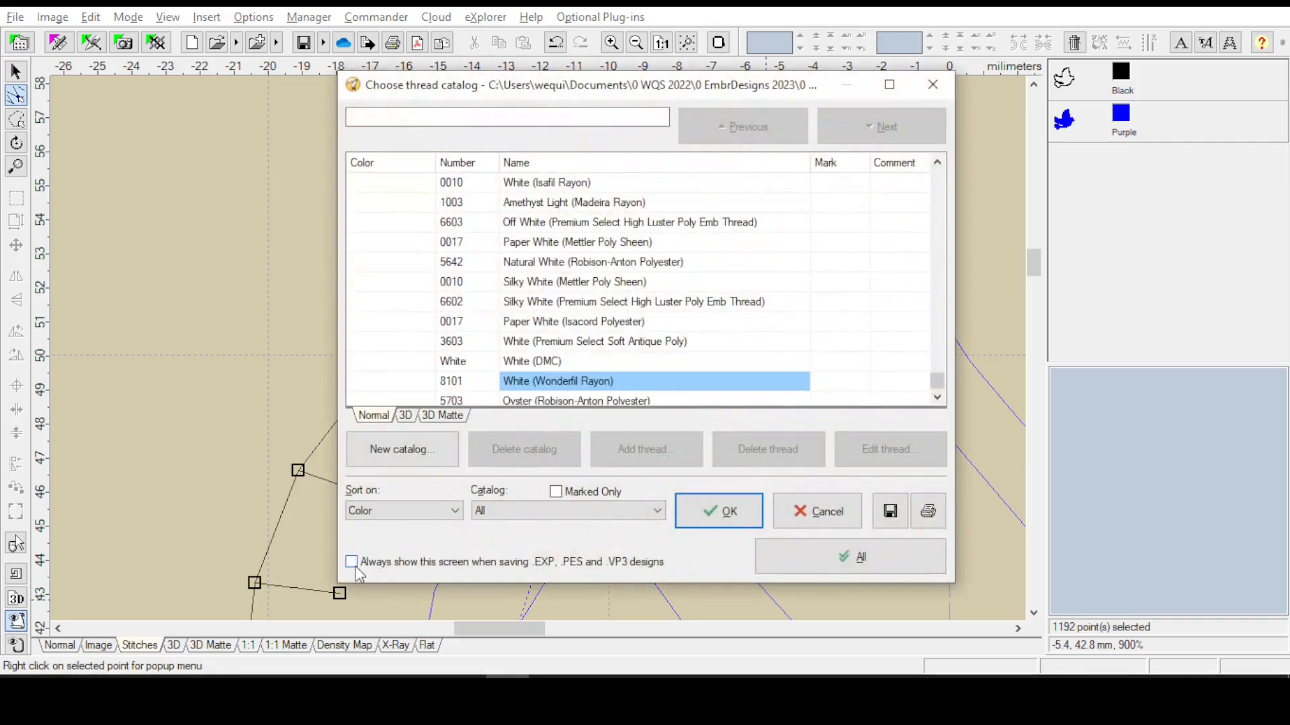
{"action": "left_click", "coordinate": [722, 512]}
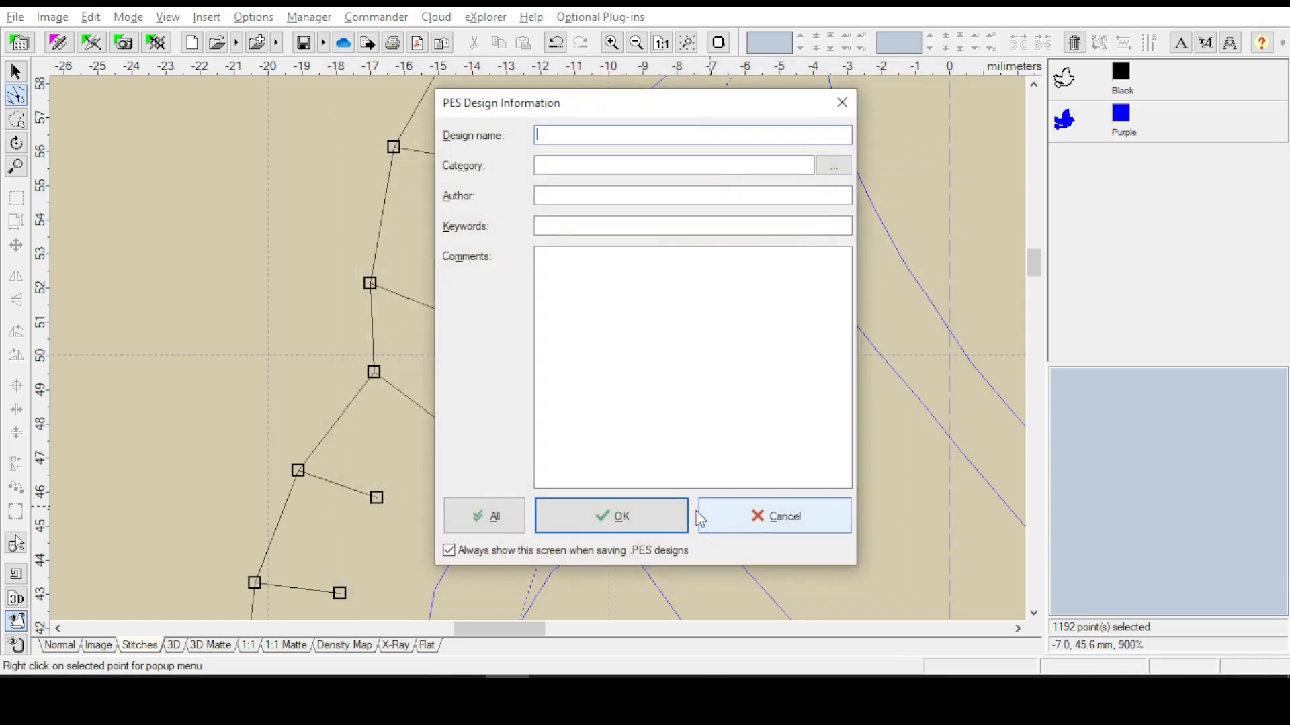
Finish saving the PES design with blank design information, and clear the selection of all stitch points
{"action": "left_click", "coordinate": [608, 516]}
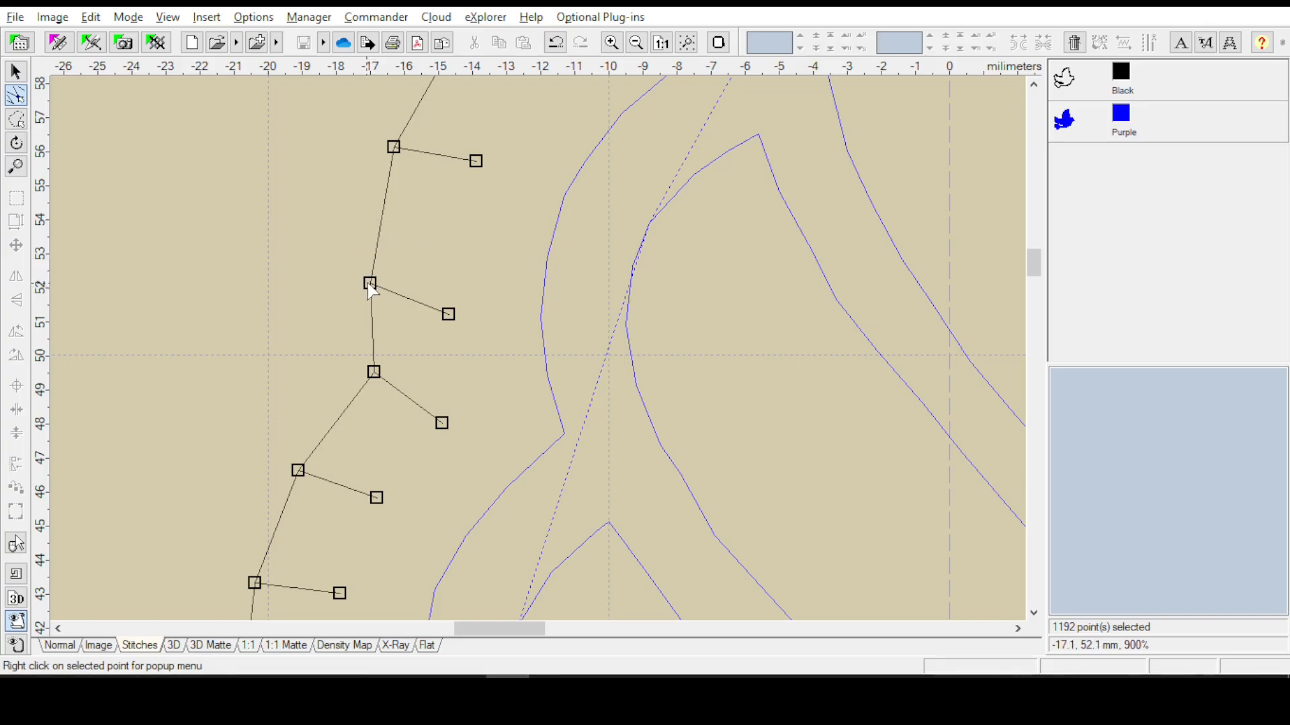
{"action": "left_click_drag", "start_coordinate": [370, 283], "coordinate": [370, 263]}
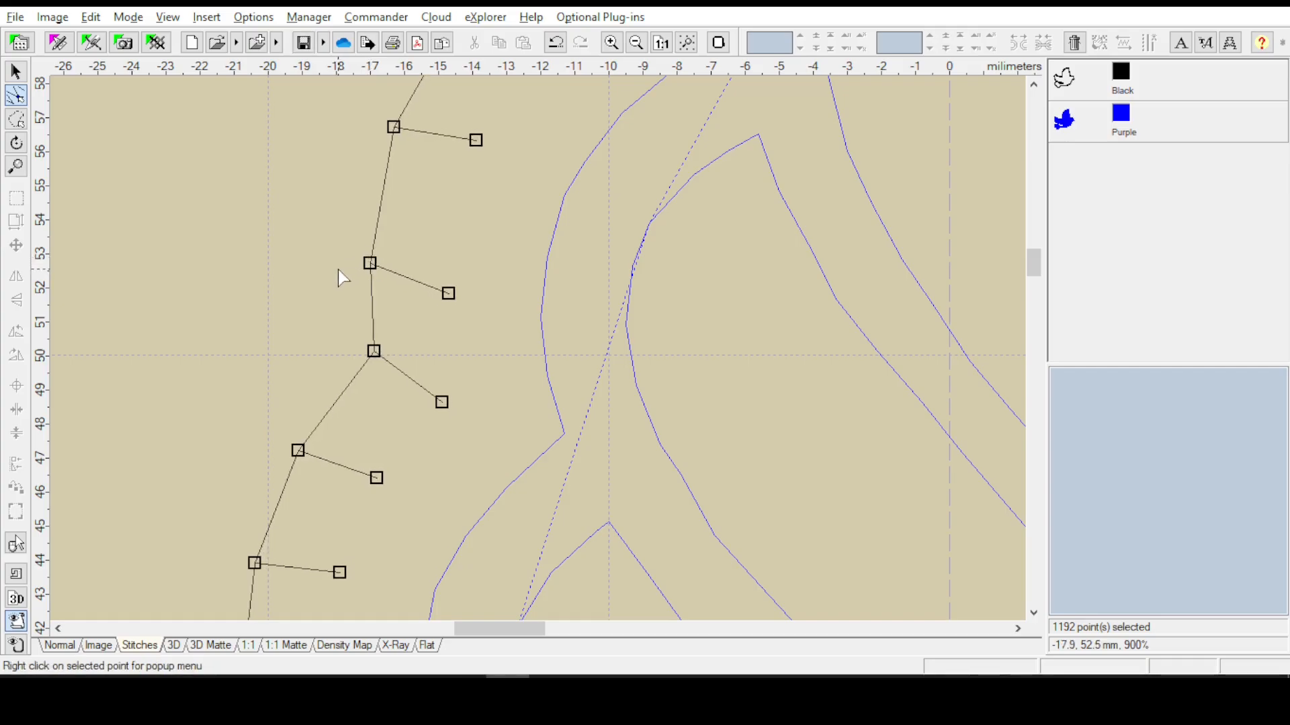
{"action": "key", "text": "ctrl+z"}
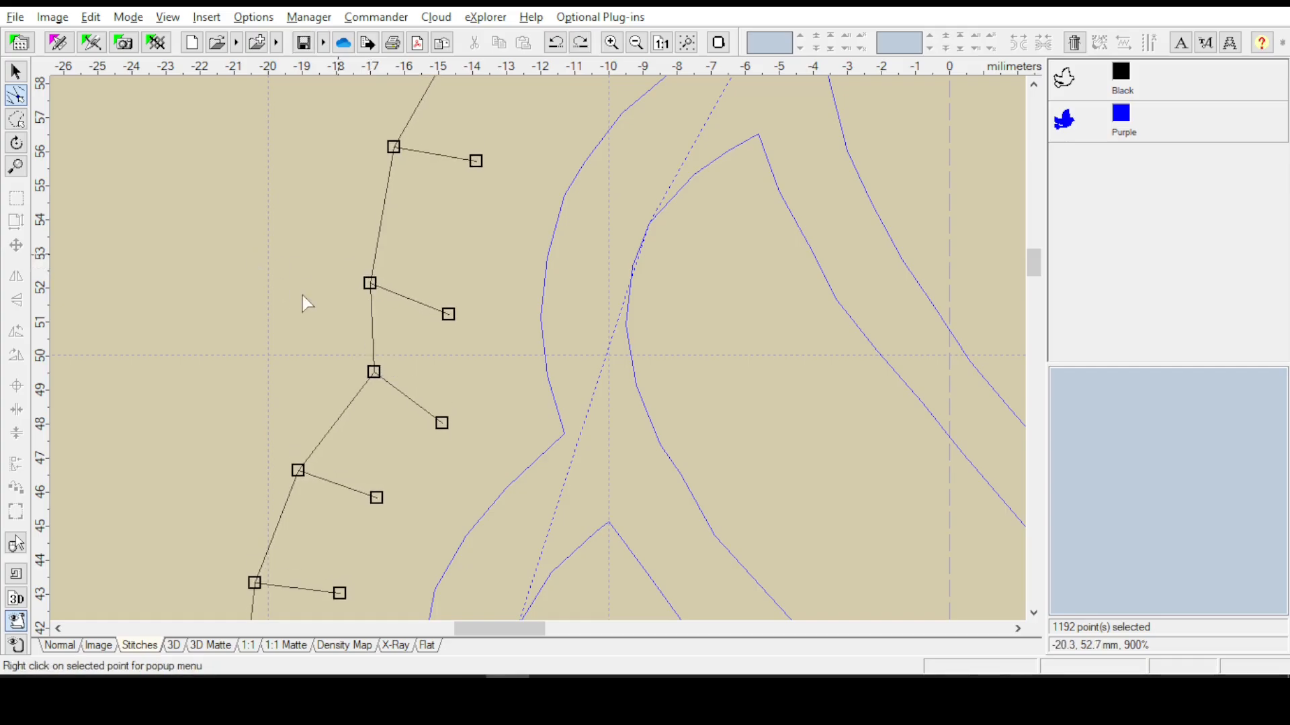
{"action": "left_click", "coordinate": [270, 269]}
Move one of the overlapping black outline points near X -17, Y 52 up to about X -16.9, Y 52.9 mm
{"action": "left_click", "coordinate": [370, 282]}
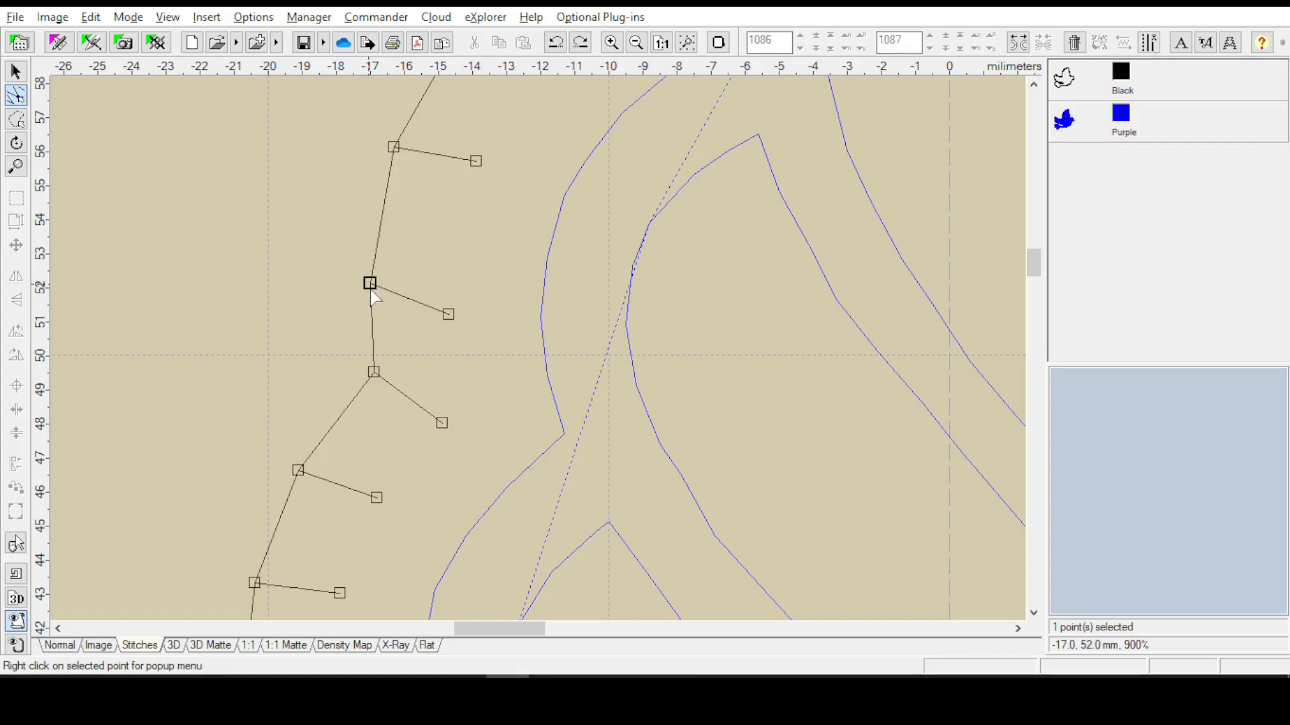
{"action": "left_click", "coordinate": [371, 257]}
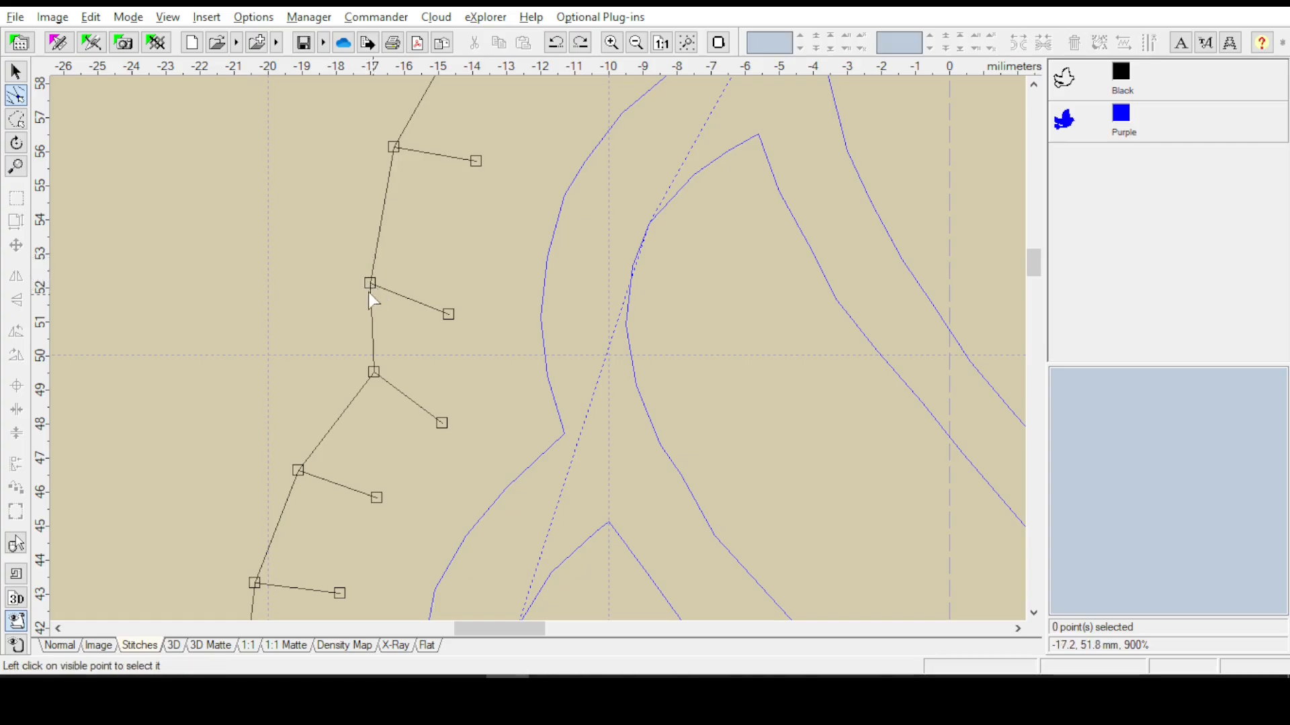
{"action": "left_click", "coordinate": [370, 283]}
{"action": "left_click_drag", "start_coordinate": [370, 282], "coordinate": [375, 259]}
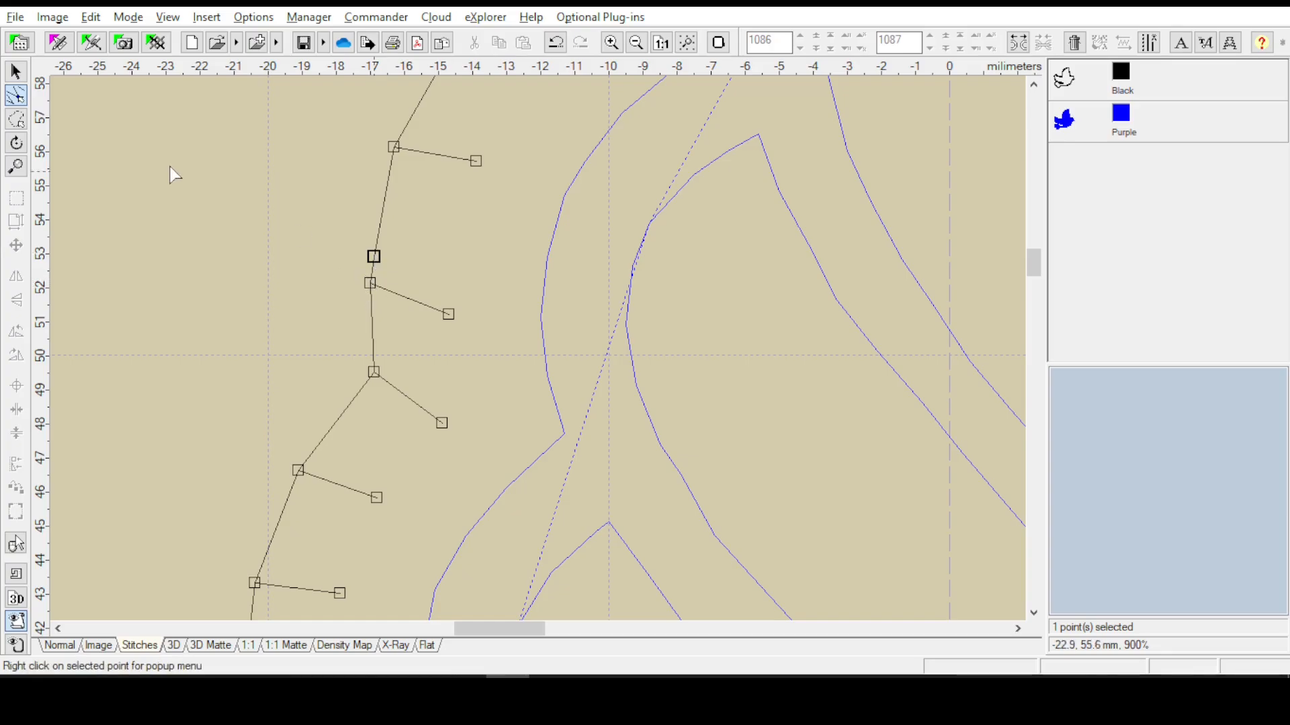
Stack the remaining overlapping outline points at X -16.9, Y 52.9 and move that branch's inner end to about X -14.5, Y 52.3
{"action": "left_click", "coordinate": [16, 165]}
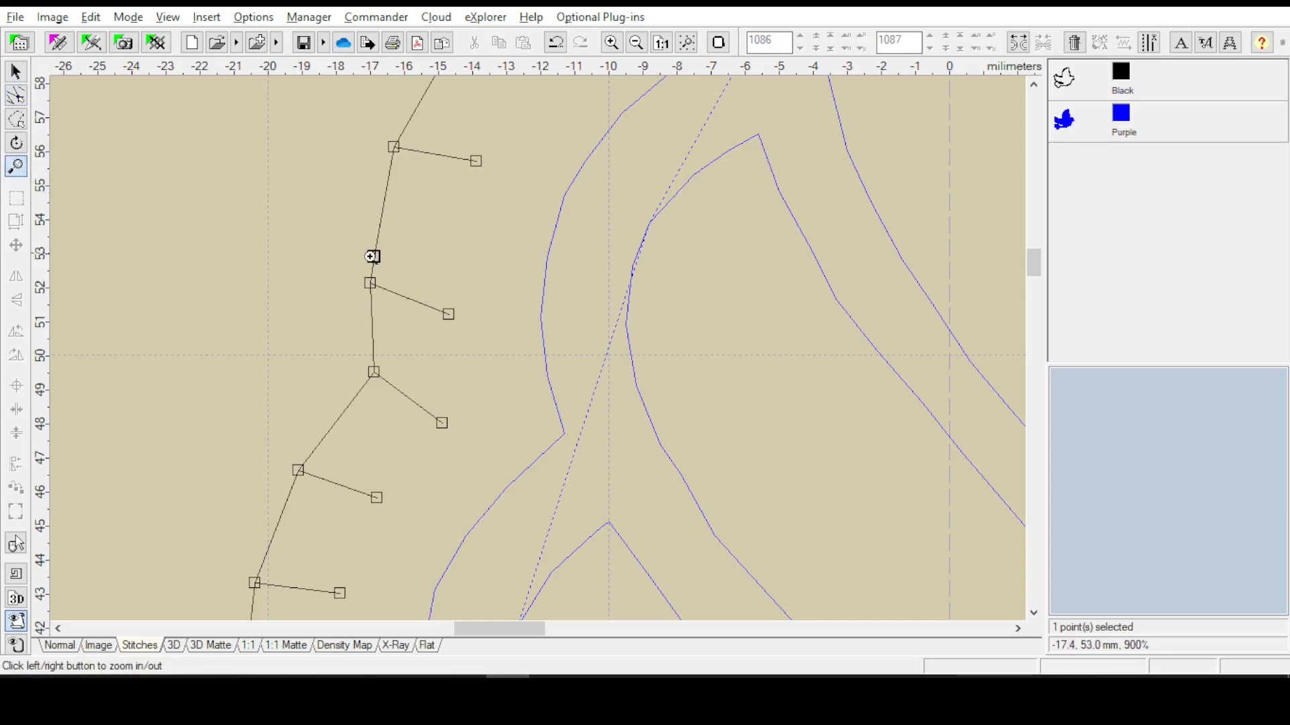
{"action": "left_click", "coordinate": [373, 256]}
{"action": "left_click", "coordinate": [374, 257]}
{"action": "left_click", "coordinate": [373, 257]}
{"action": "left_click", "coordinate": [374, 256]}
{"action": "left_click", "coordinate": [374, 256]}
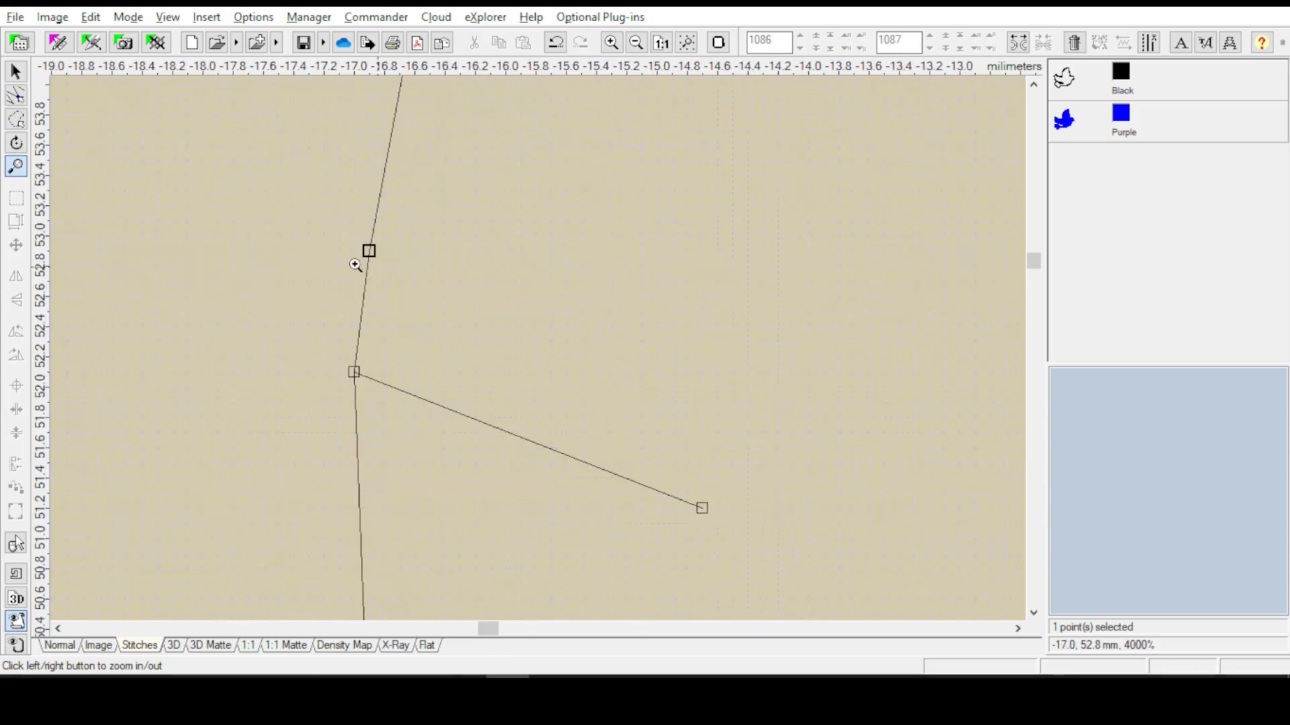
{"action": "left_click", "coordinate": [381, 252]}
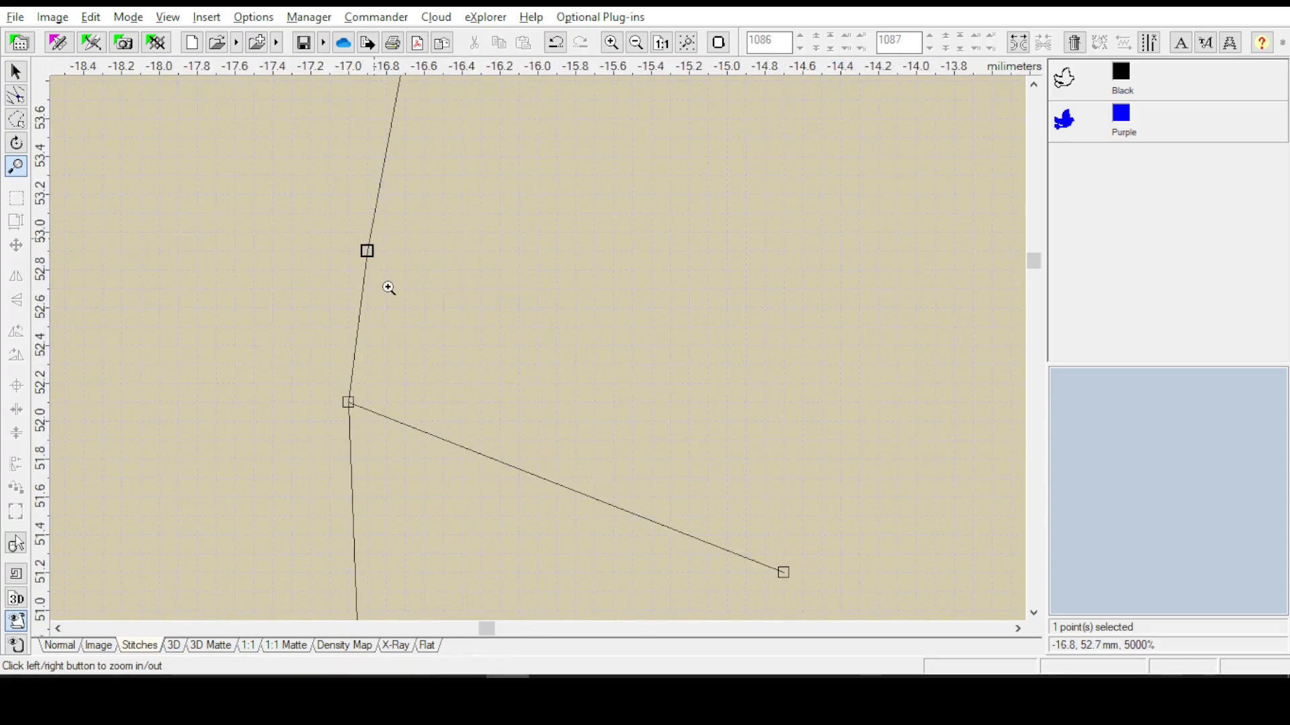
{"action": "left_click", "coordinate": [637, 43]}
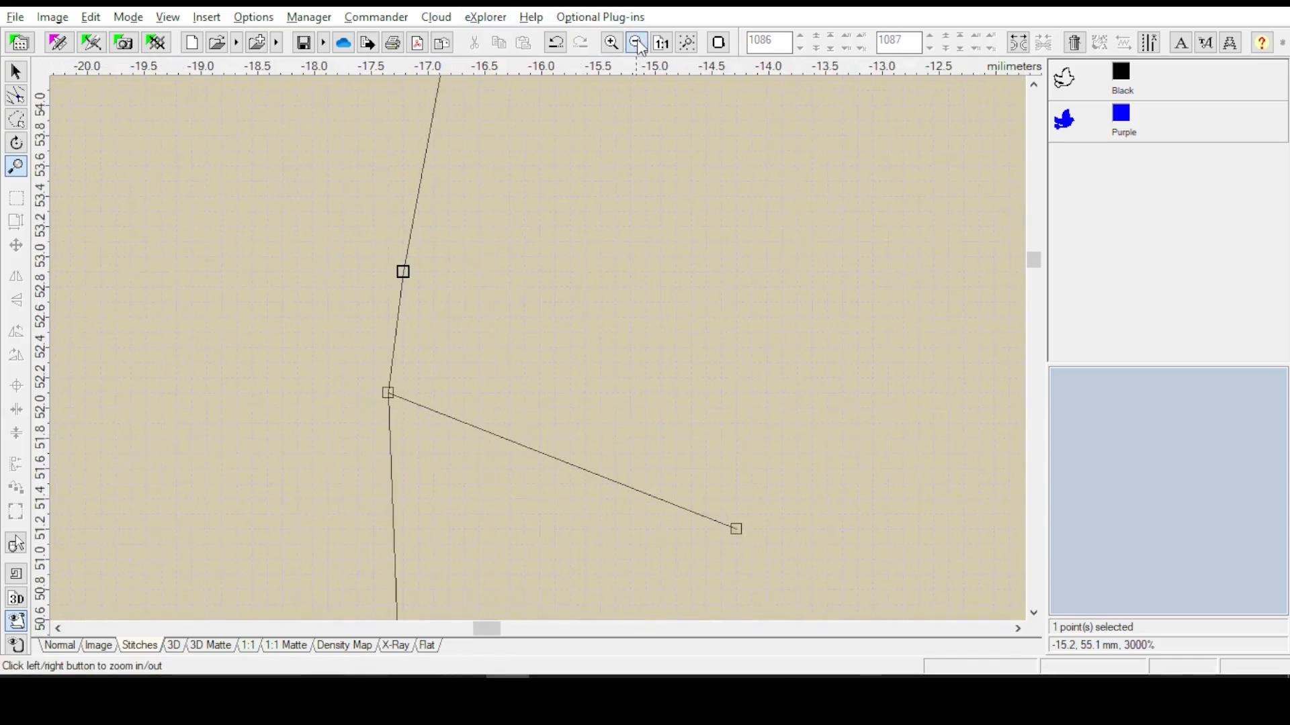
{"action": "left_click", "coordinate": [637, 44]}
{"action": "left_click", "coordinate": [637, 45]}
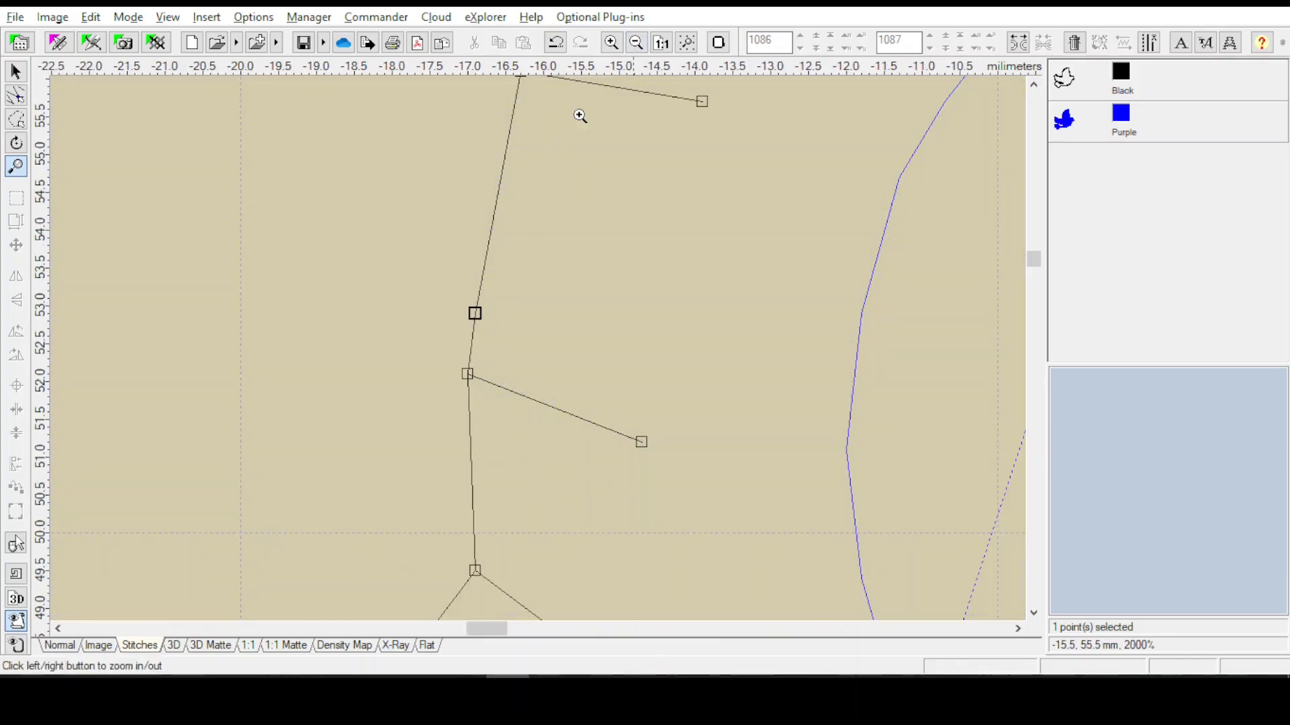
{"action": "left_click", "coordinate": [16, 99]}
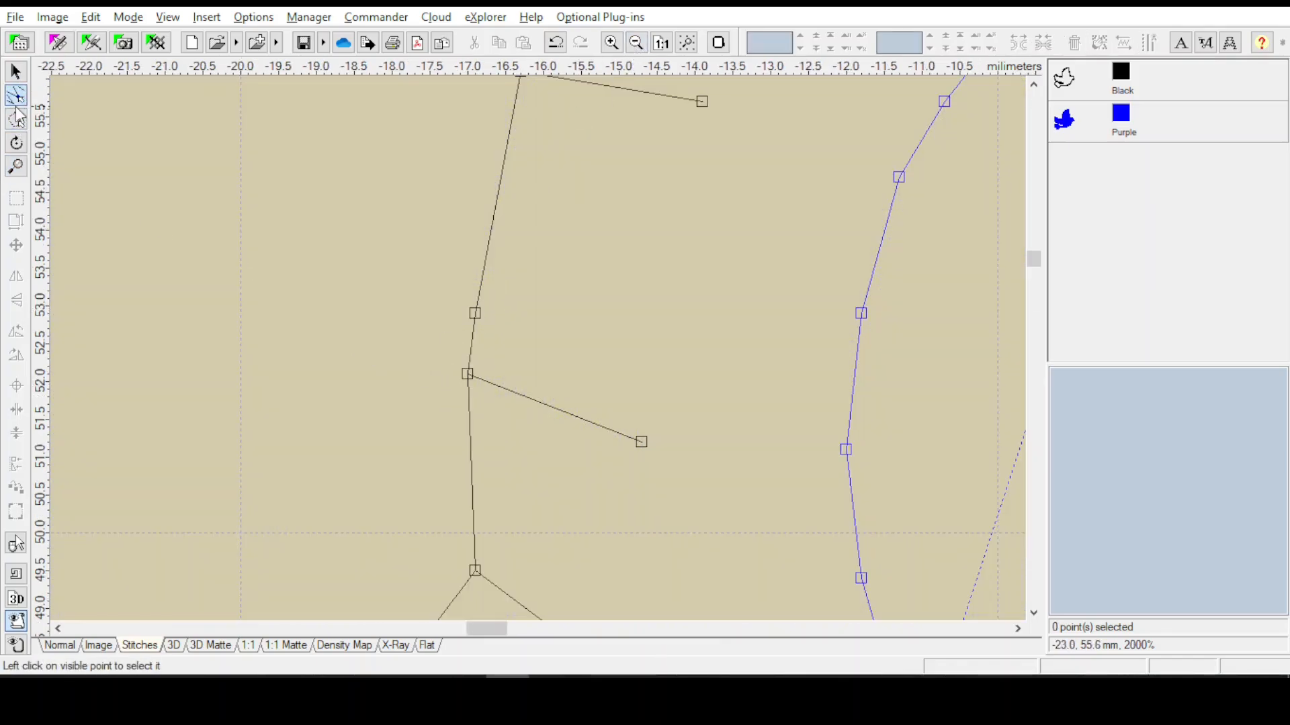
{"action": "left_click", "coordinate": [468, 374]}
{"action": "left_click_drag", "start_coordinate": [468, 374], "coordinate": [475, 314]}
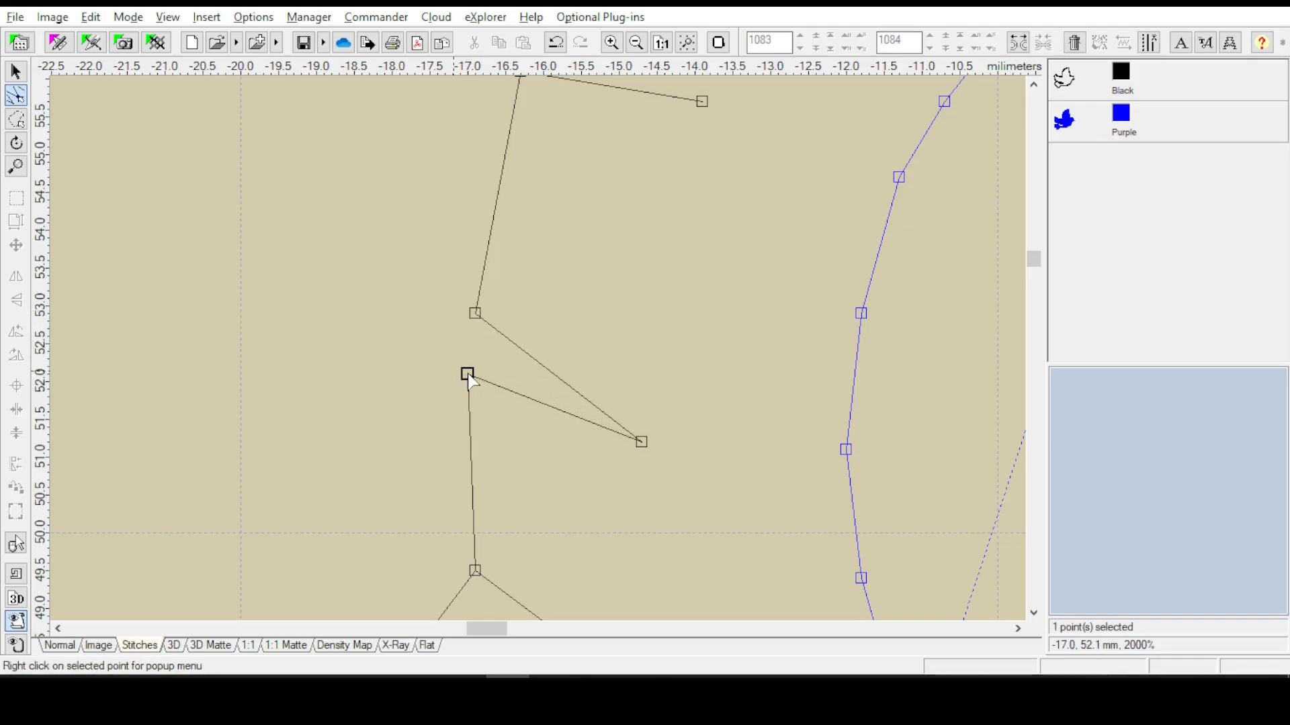
{"action": "left_click_drag", "start_coordinate": [468, 374], "coordinate": [475, 315]}
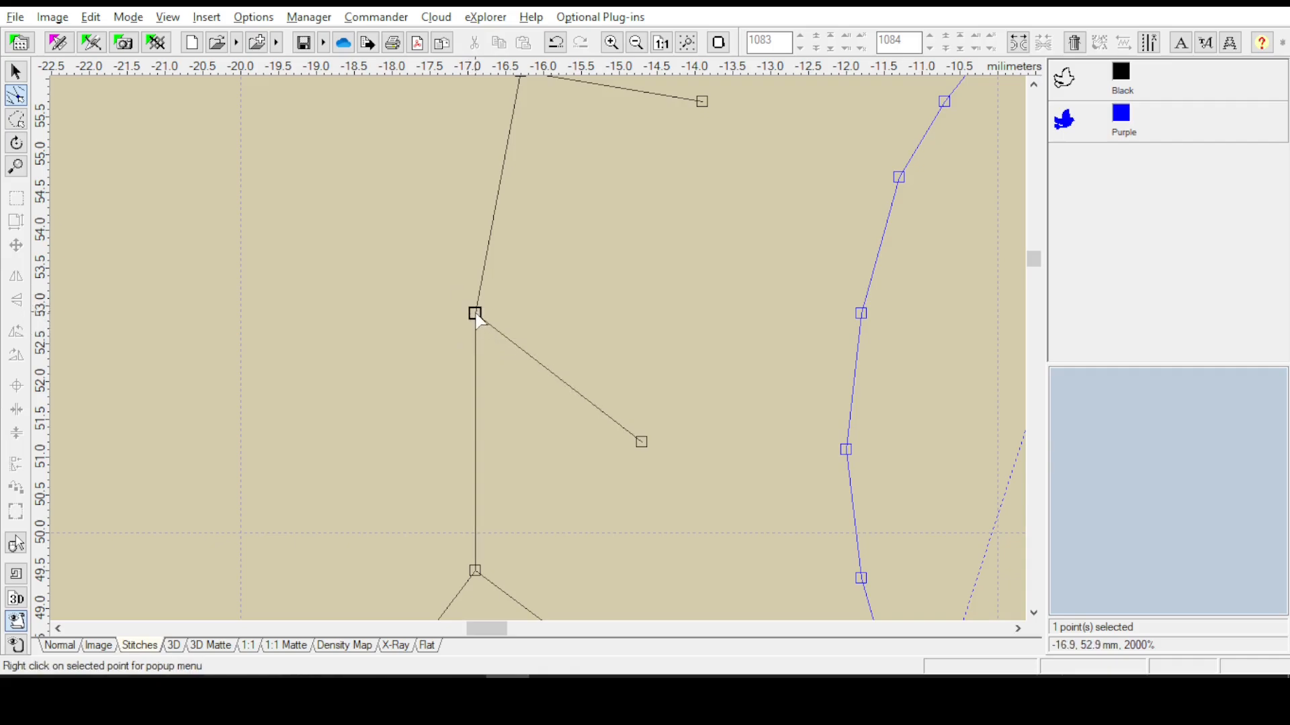
{"action": "left_click_drag", "start_coordinate": [639, 445], "coordinate": [659, 363]}
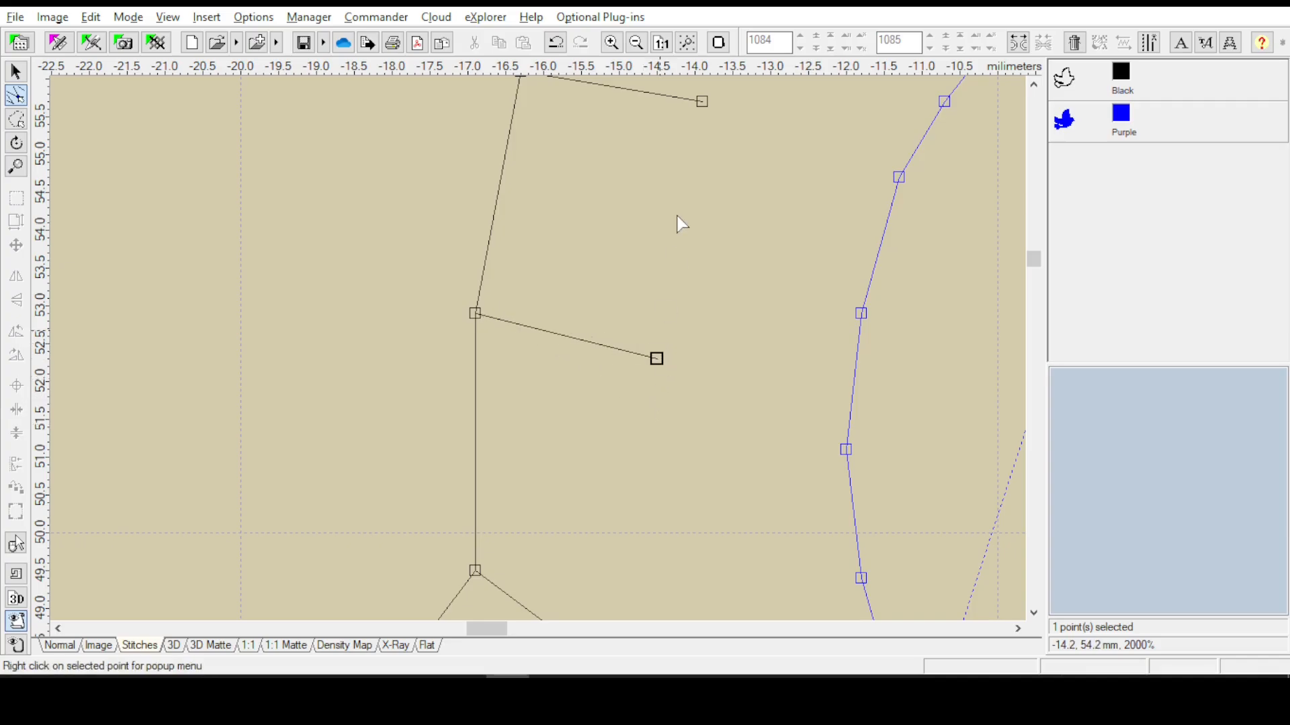
Even out the angle and spacing of five inner branch ends of the black outline around the wing tip, between X 35 and 47
{"action": "left_click", "coordinate": [637, 44]}
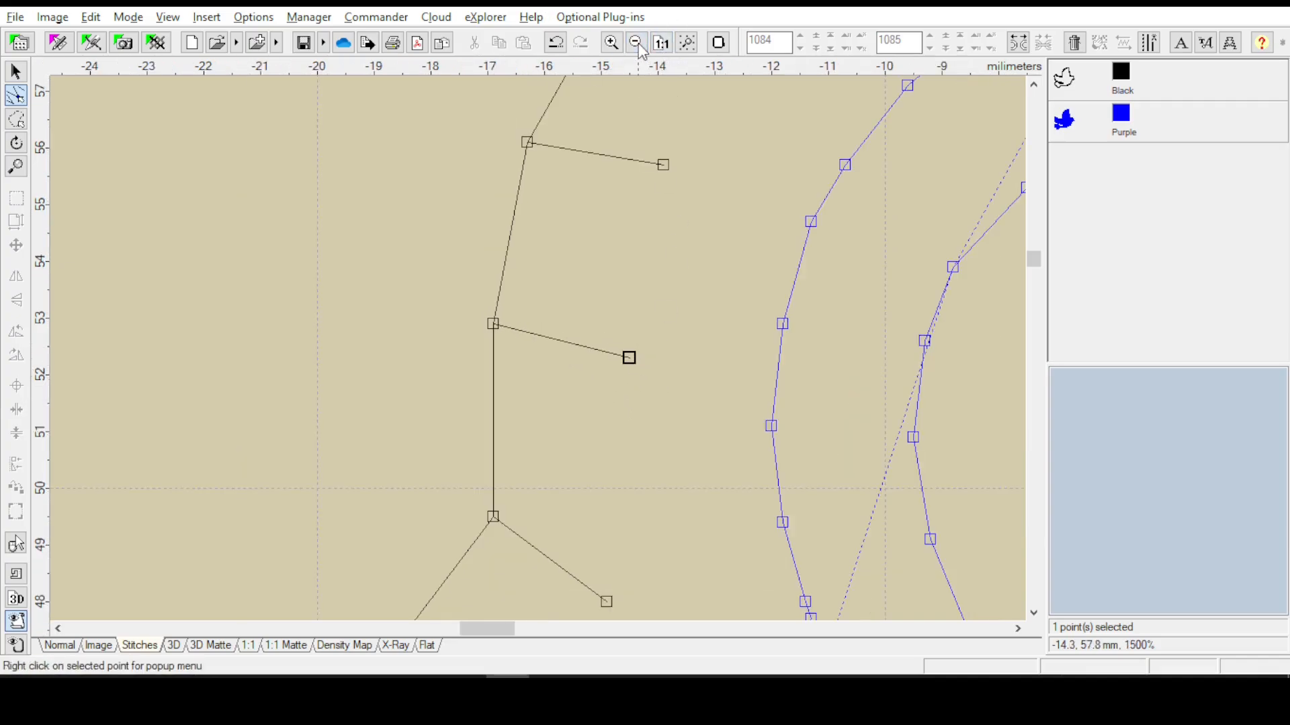
{"action": "left_click", "coordinate": [636, 43]}
{"action": "left_click", "coordinate": [637, 43]}
{"action": "left_click", "coordinate": [637, 43]}
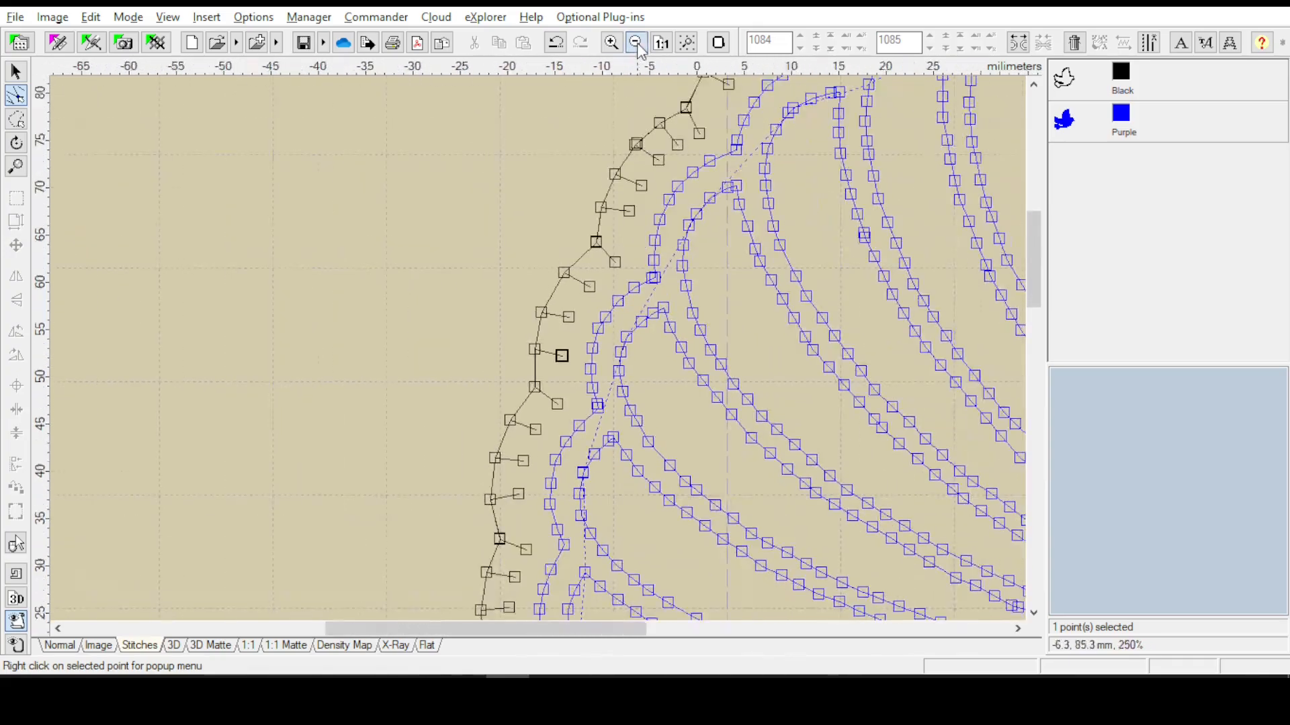
{"action": "left_click", "coordinate": [637, 43]}
{"action": "left_click", "coordinate": [637, 43]}
{"action": "left_click", "coordinate": [637, 43]}
{"action": "left_click", "coordinate": [637, 43]}
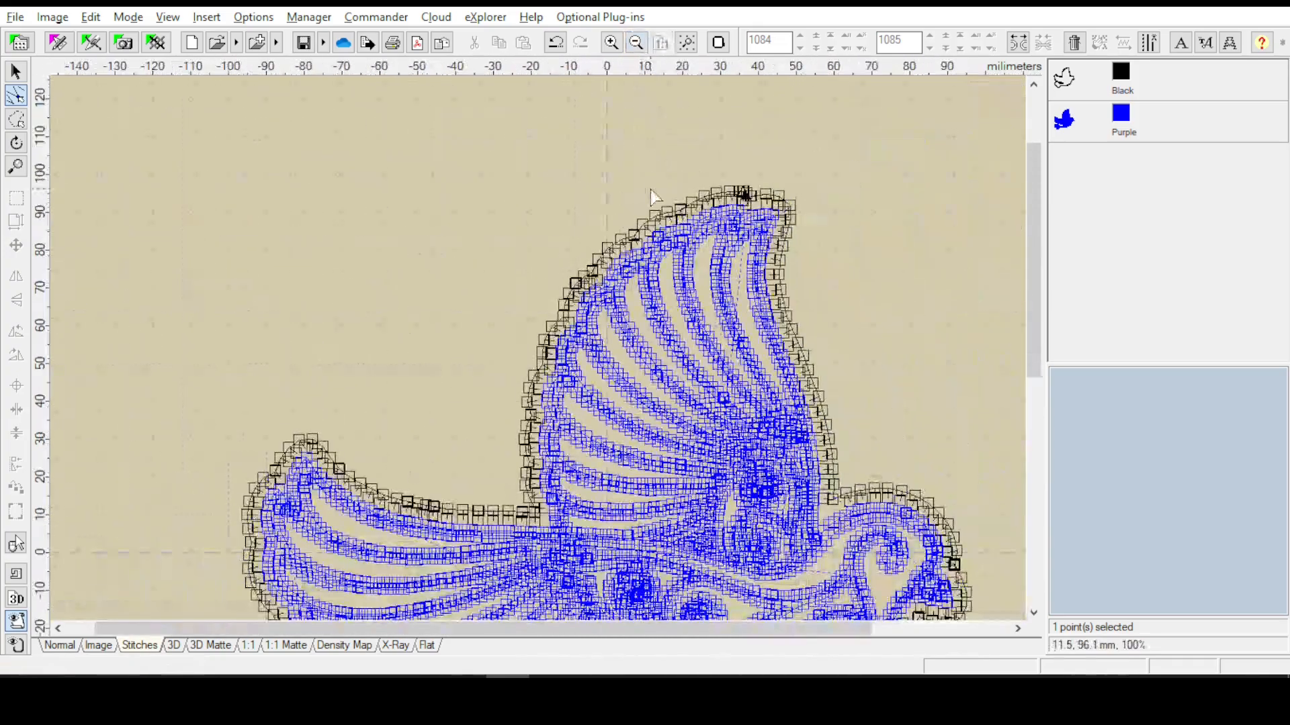
{"action": "left_click", "coordinate": [16, 166]}
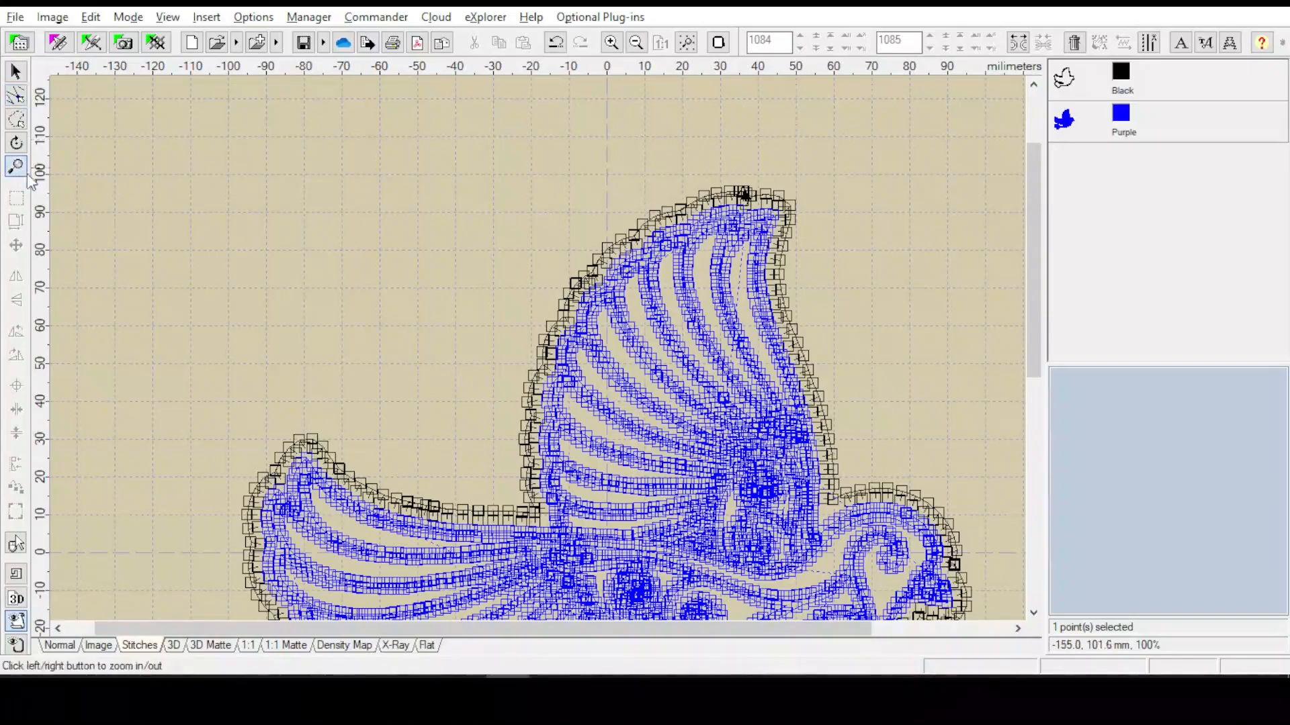
{"action": "left_click", "coordinate": [763, 196]}
{"action": "left_click", "coordinate": [756, 197]}
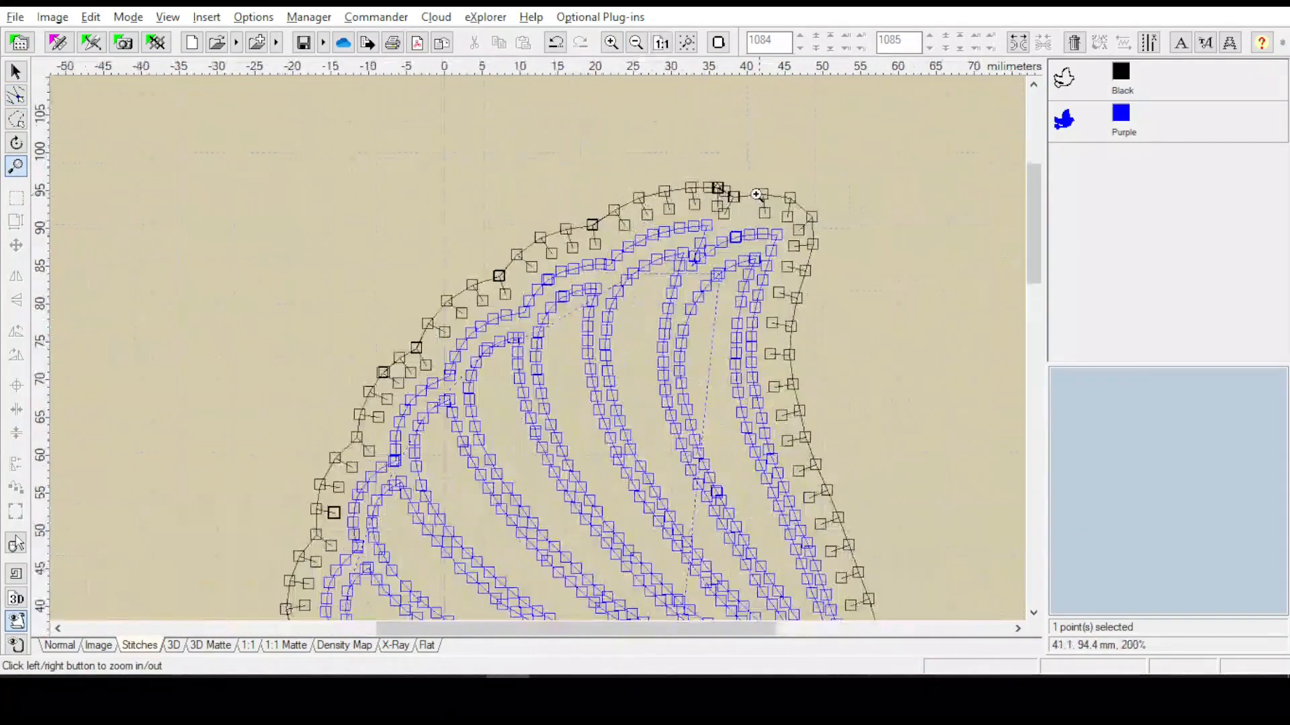
{"action": "left_click", "coordinate": [751, 199]}
{"action": "left_click", "coordinate": [736, 205]}
{"action": "left_click", "coordinate": [727, 201]}
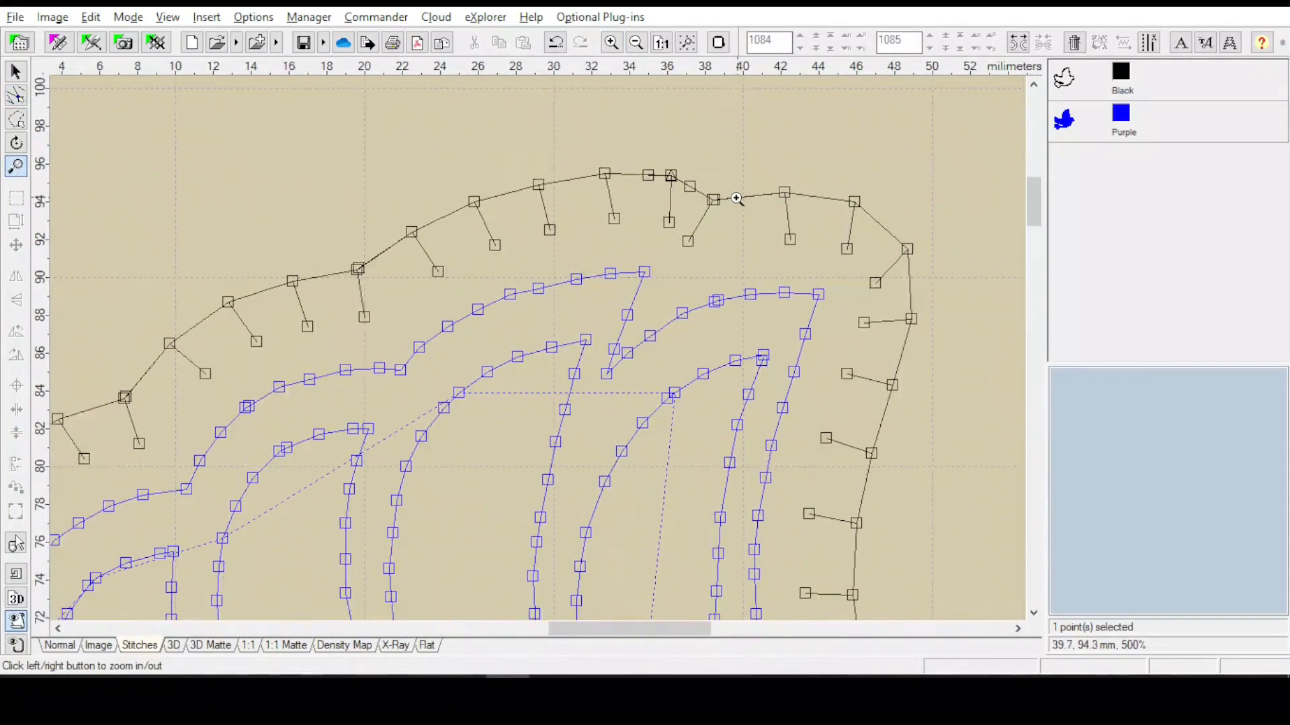
{"action": "left_click", "coordinate": [714, 210]}
{"action": "left_click", "coordinate": [15, 95]}
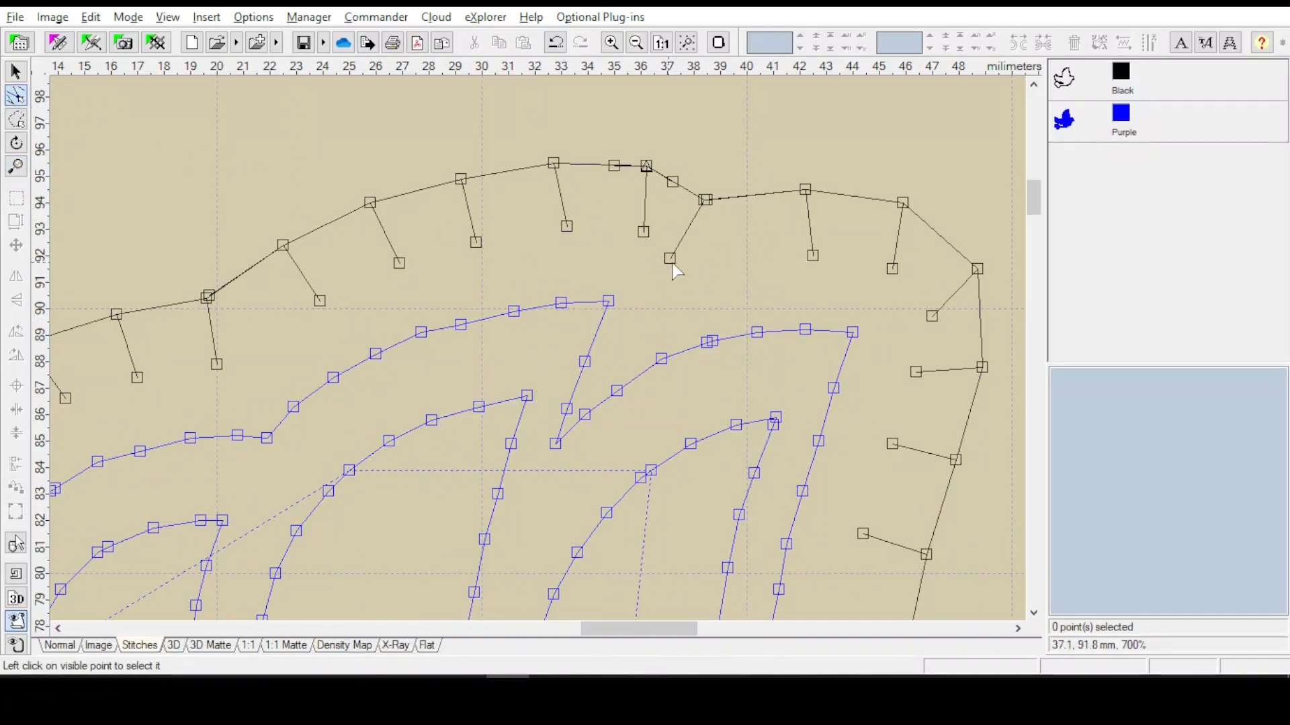
{"action": "left_click_drag", "start_coordinate": [643, 232], "coordinate": [683, 265]}
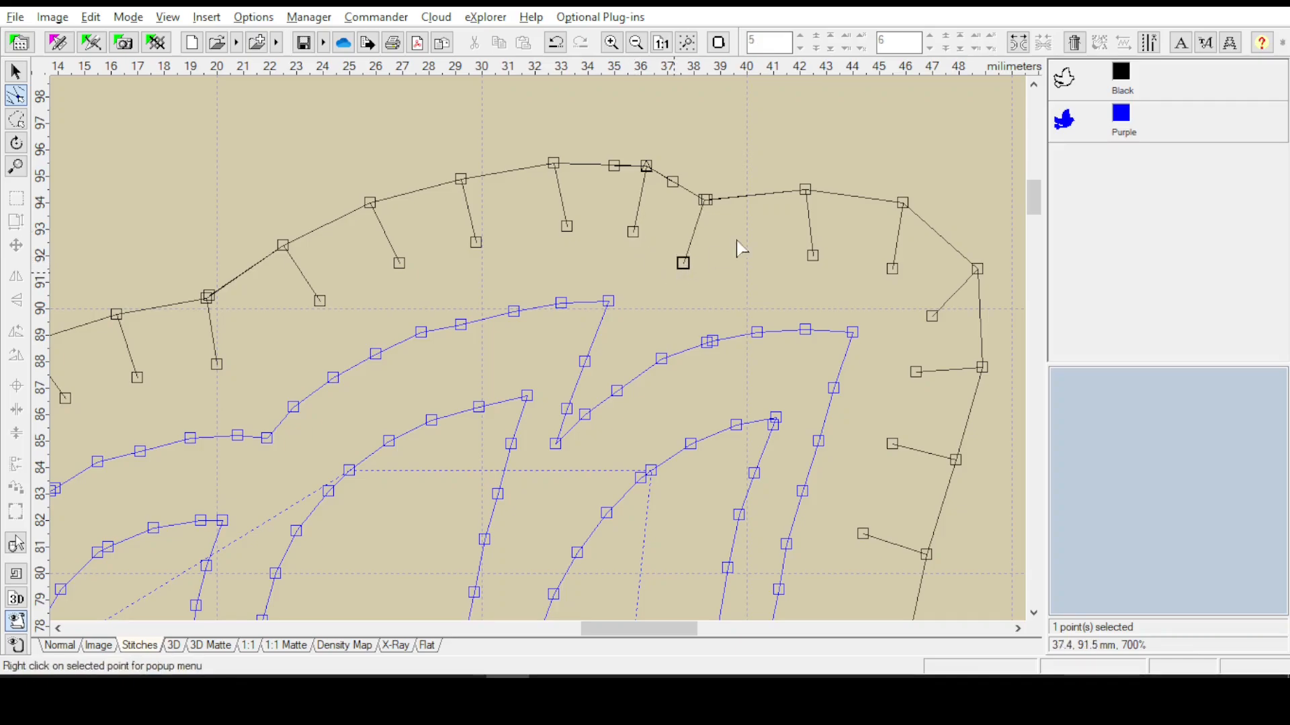
{"action": "left_click_drag", "start_coordinate": [813, 259], "coordinate": [795, 264]}
{"action": "left_click_drag", "start_coordinate": [932, 318], "coordinate": [881, 271]}
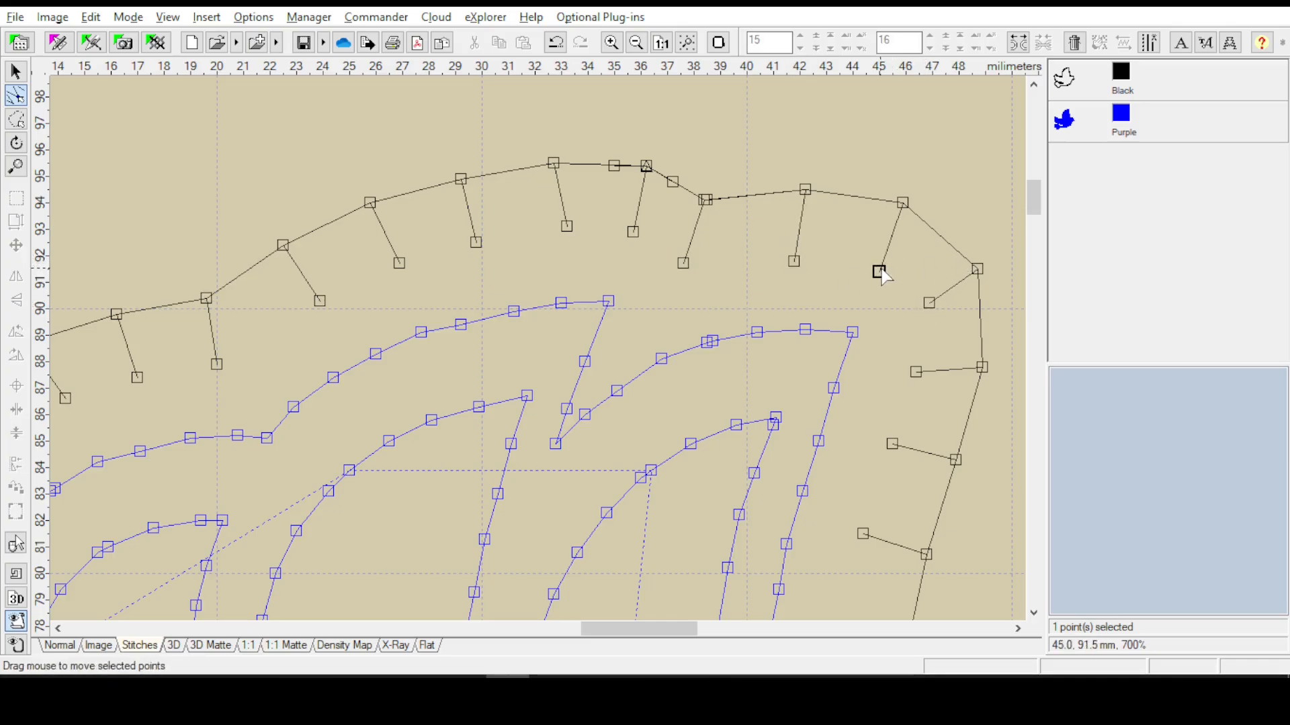
At the corner between wing and head, move the branch's inner end to about X 58.4, Y 11.5 and its neighbour's to X 64.2, Y 13
{"action": "left_click_drag", "start_coordinate": [1033, 196], "coordinate": [1039, 253]}
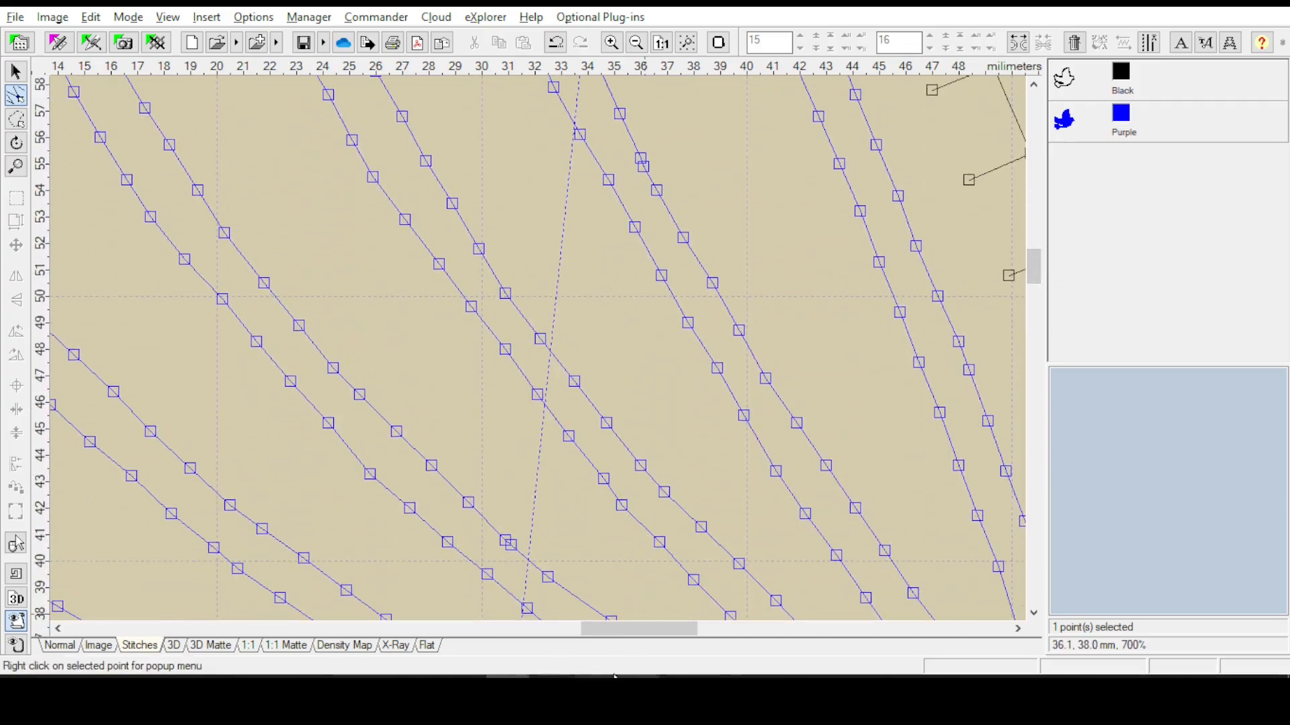
{"action": "left_click_drag", "start_coordinate": [655, 629], "coordinate": [712, 612]}
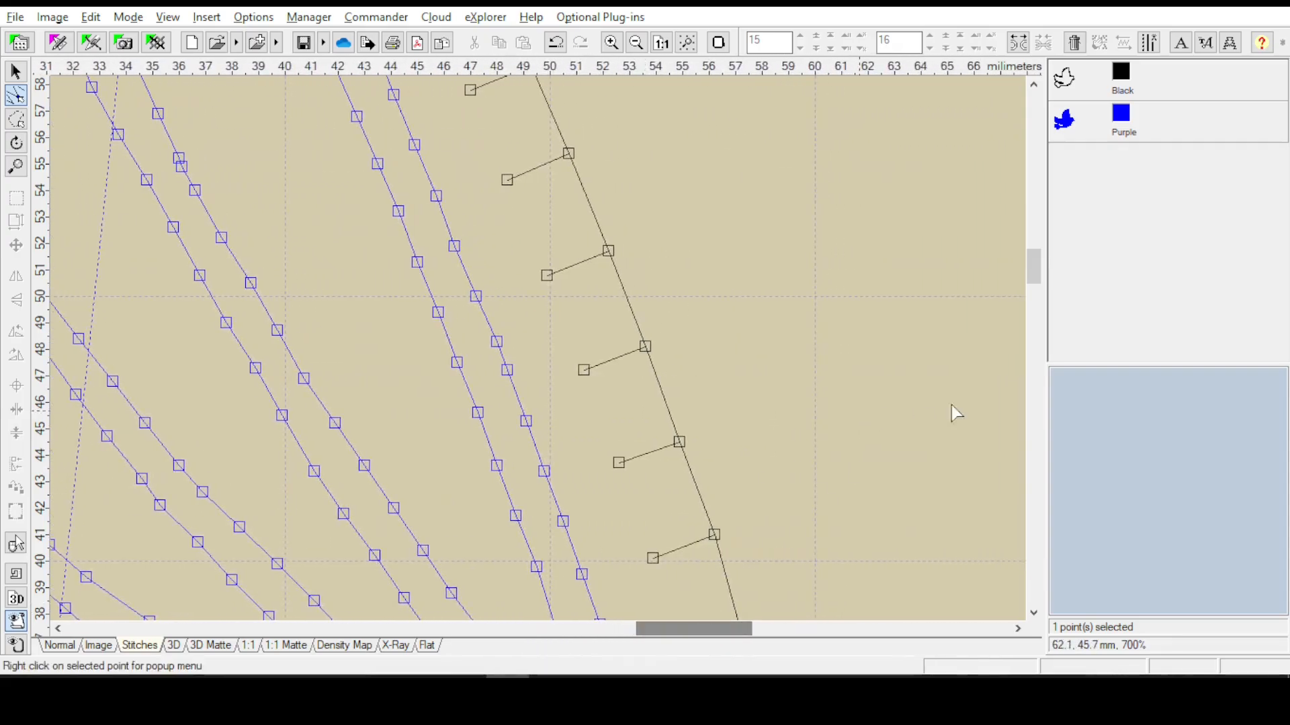
{"action": "left_click_drag", "start_coordinate": [1041, 279], "coordinate": [1041, 336]}
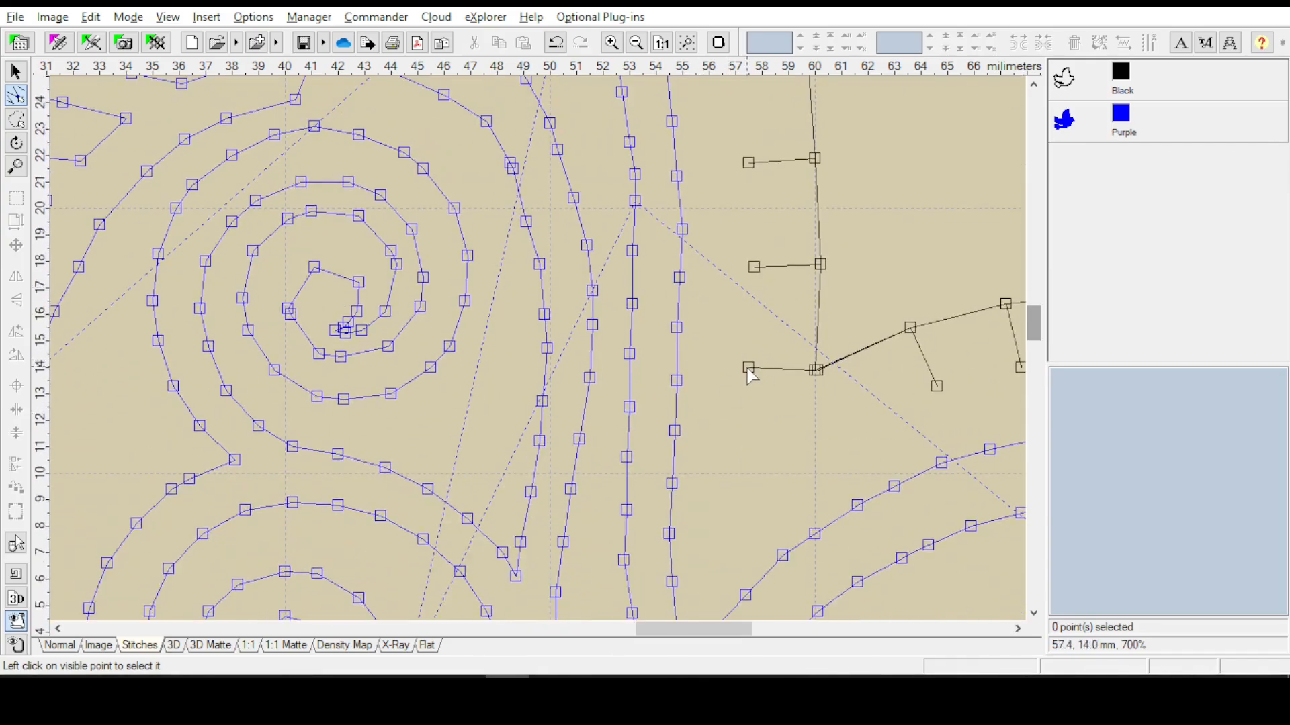
{"action": "left_click_drag", "start_coordinate": [750, 374], "coordinate": [770, 439]}
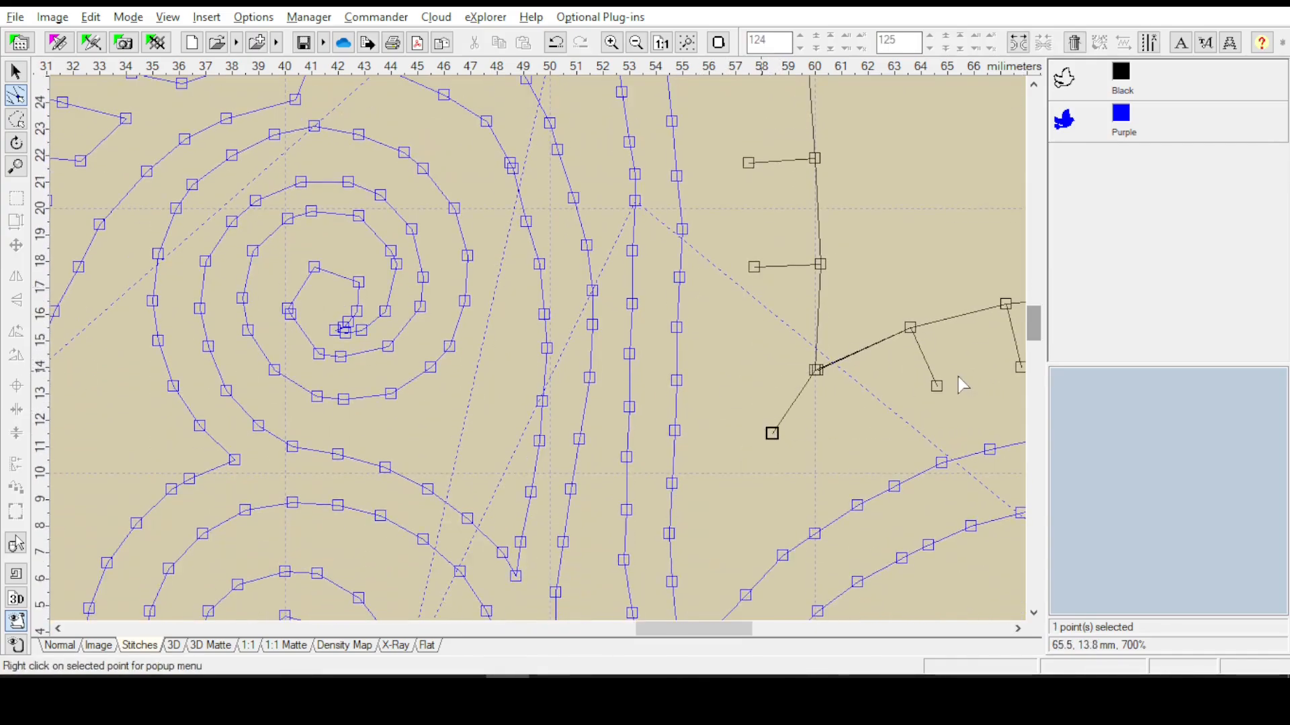
{"action": "left_click_drag", "start_coordinate": [937, 395], "coordinate": [927, 399]}
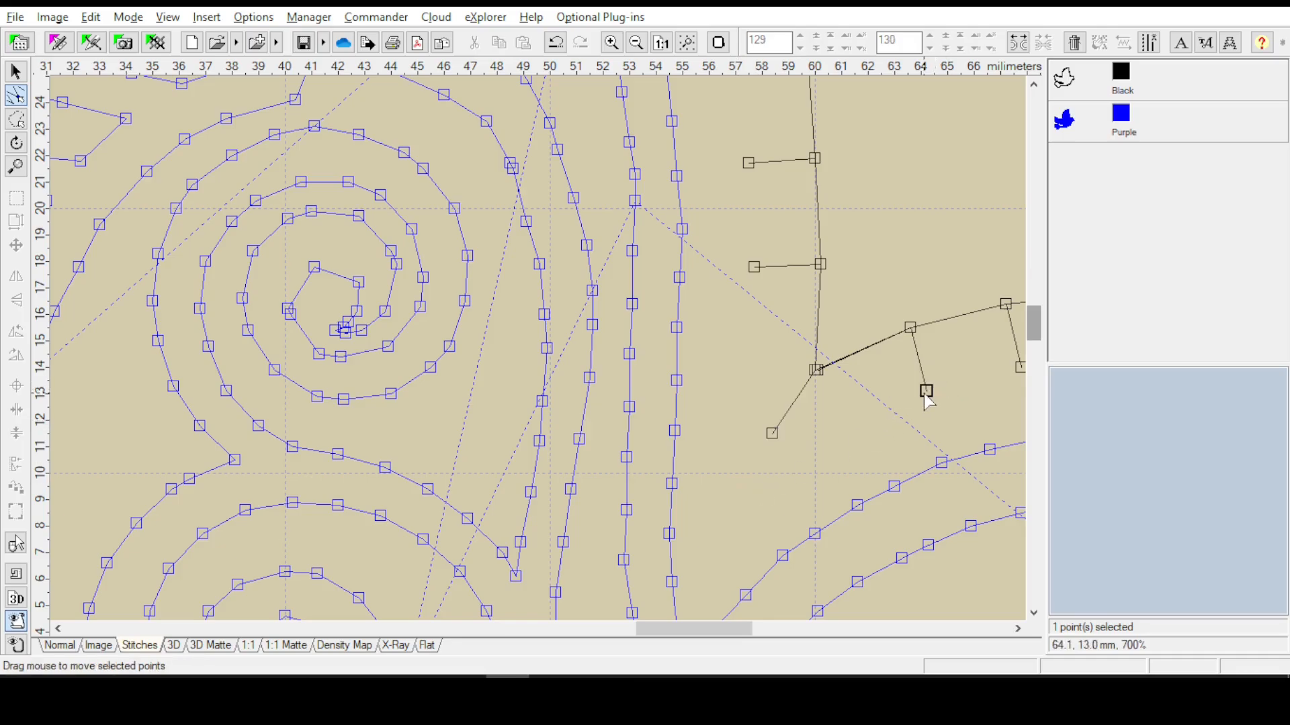
Near X 92, Y -3.5, move one doubled branch's inner end to about X 90, Y -4.5 and delete the duplicate branch end and surplus outline points
{"action": "left_click_drag", "start_coordinate": [697, 555], "coordinate": [311, 487]}
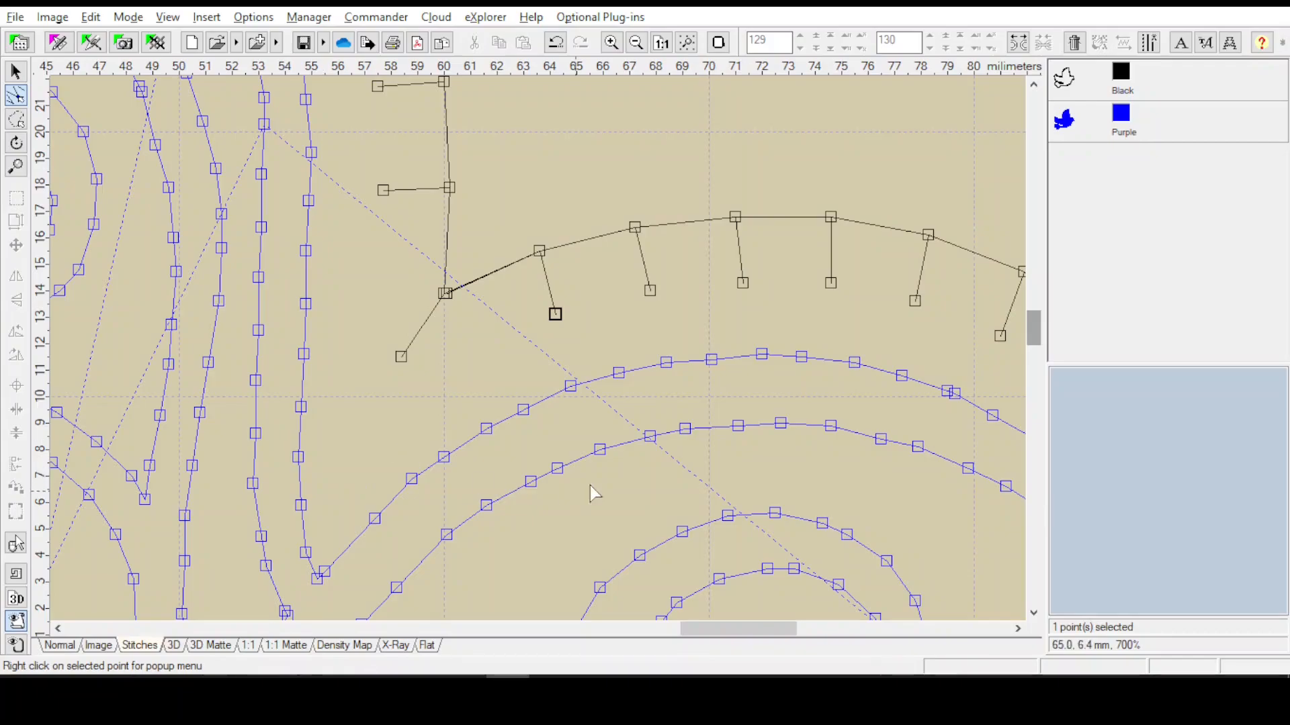
{"action": "left_click_drag", "start_coordinate": [773, 515], "coordinate": [292, 130]}
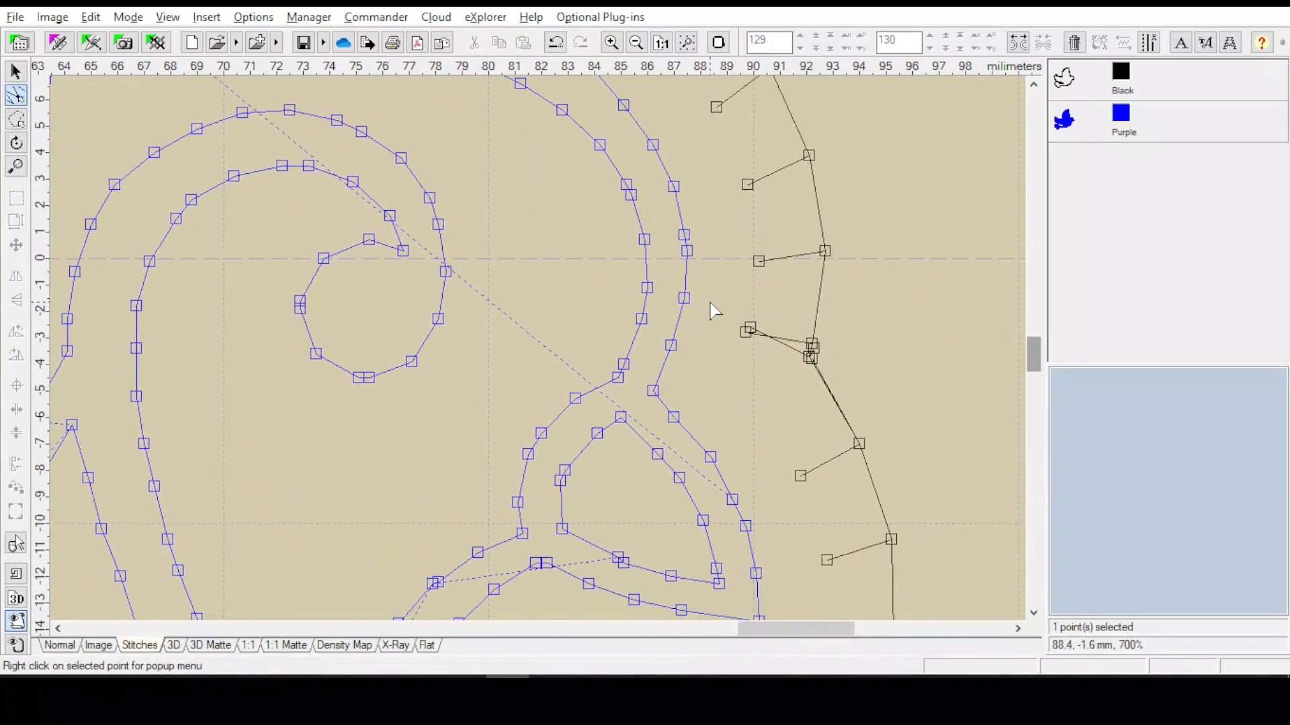
{"action": "left_click_drag", "start_coordinate": [749, 332], "coordinate": [744, 374]}
{"action": "left_click", "coordinate": [745, 332]}
{"action": "key", "text": "Delete"}
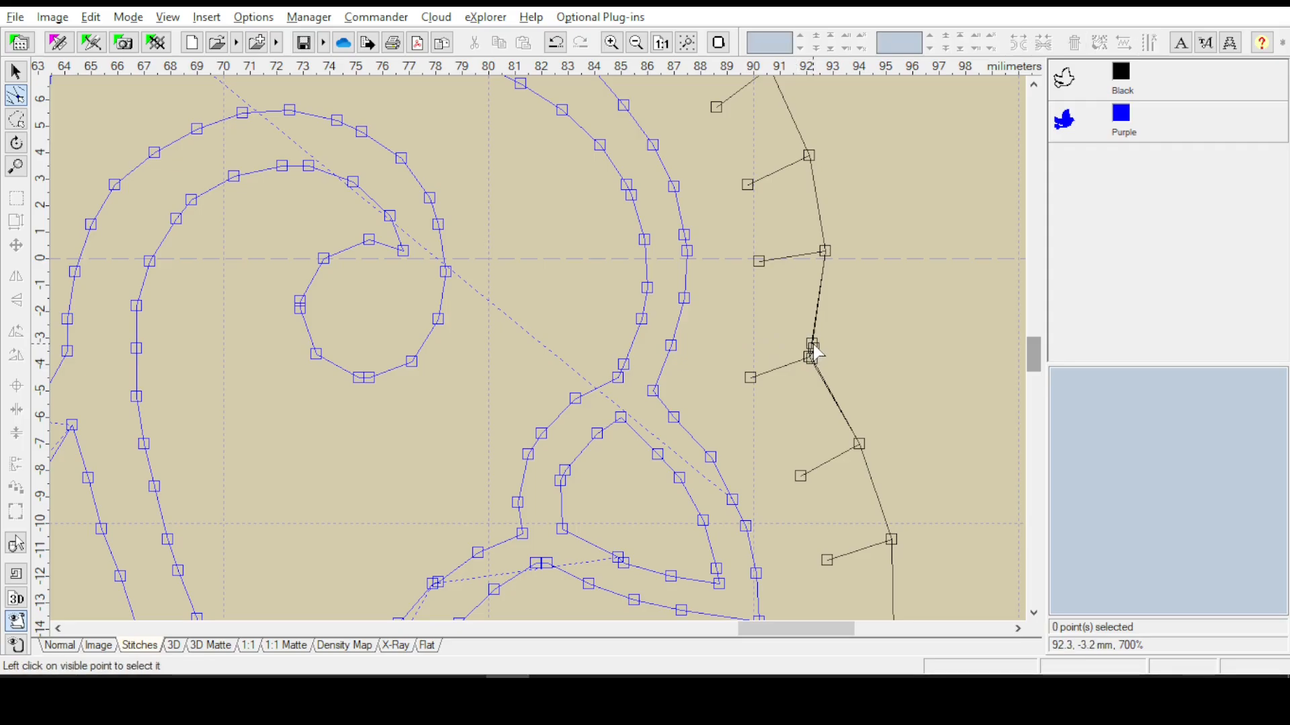
{"action": "left_click", "coordinate": [814, 347]}
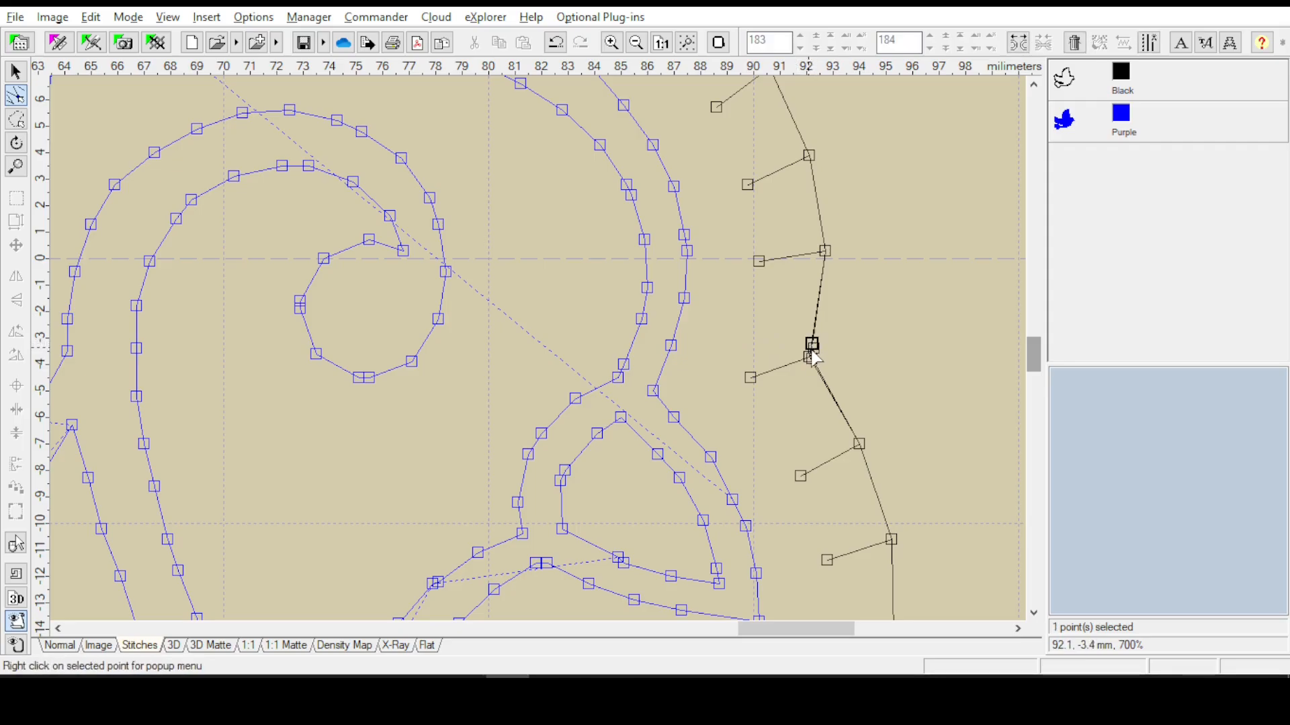
{"action": "key", "text": "Delete"}
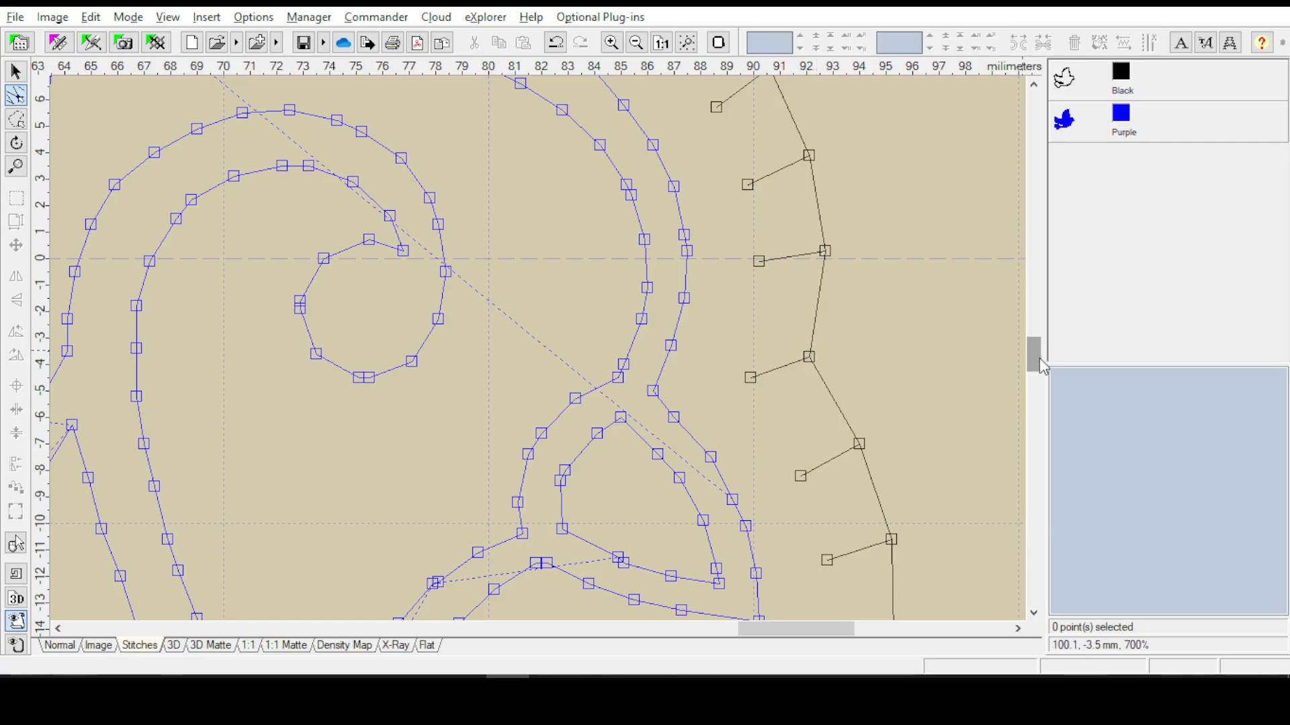
{"action": "scroll", "coordinate": [1040, 366], "scroll_direction": "down", "scroll_amount": 5}
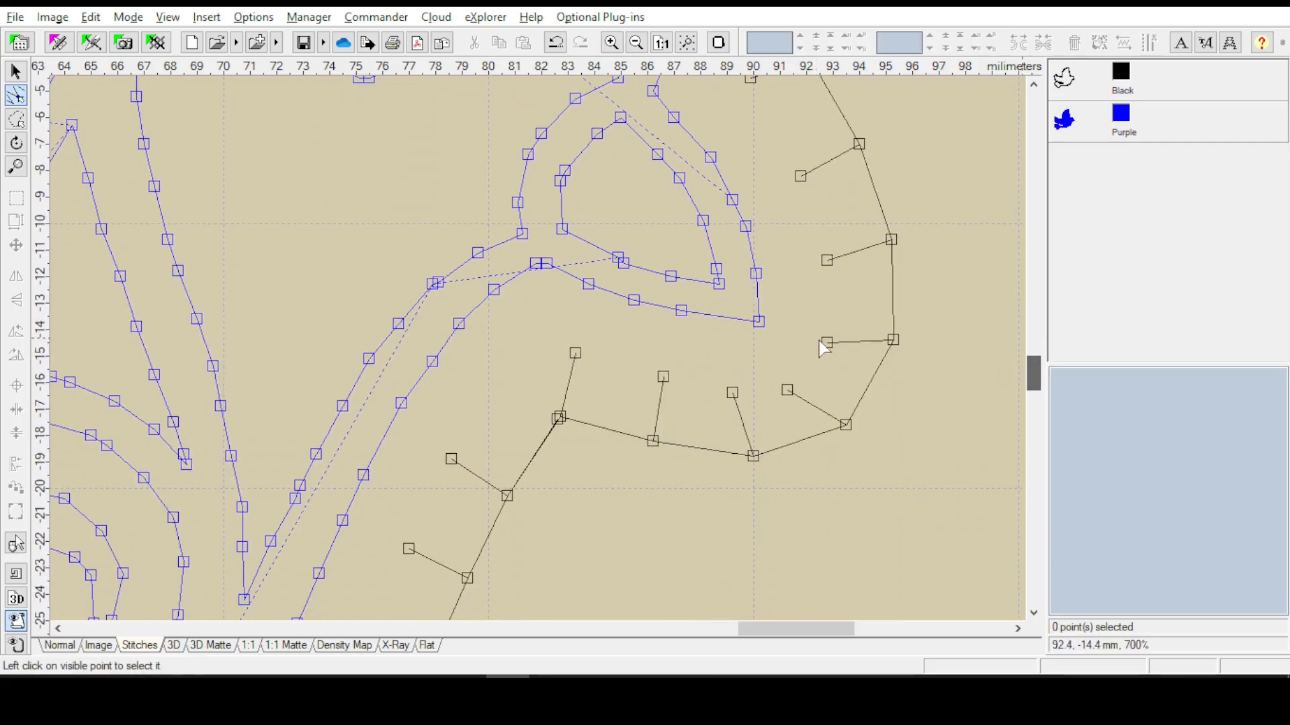
Move the inner end of the branch near X 92.8, Y -14.4 up to about Y -13.9 on the beak's outline
{"action": "left_click", "coordinate": [821, 342]}
{"action": "left_click_drag", "start_coordinate": [821, 343], "coordinate": [823, 327]}
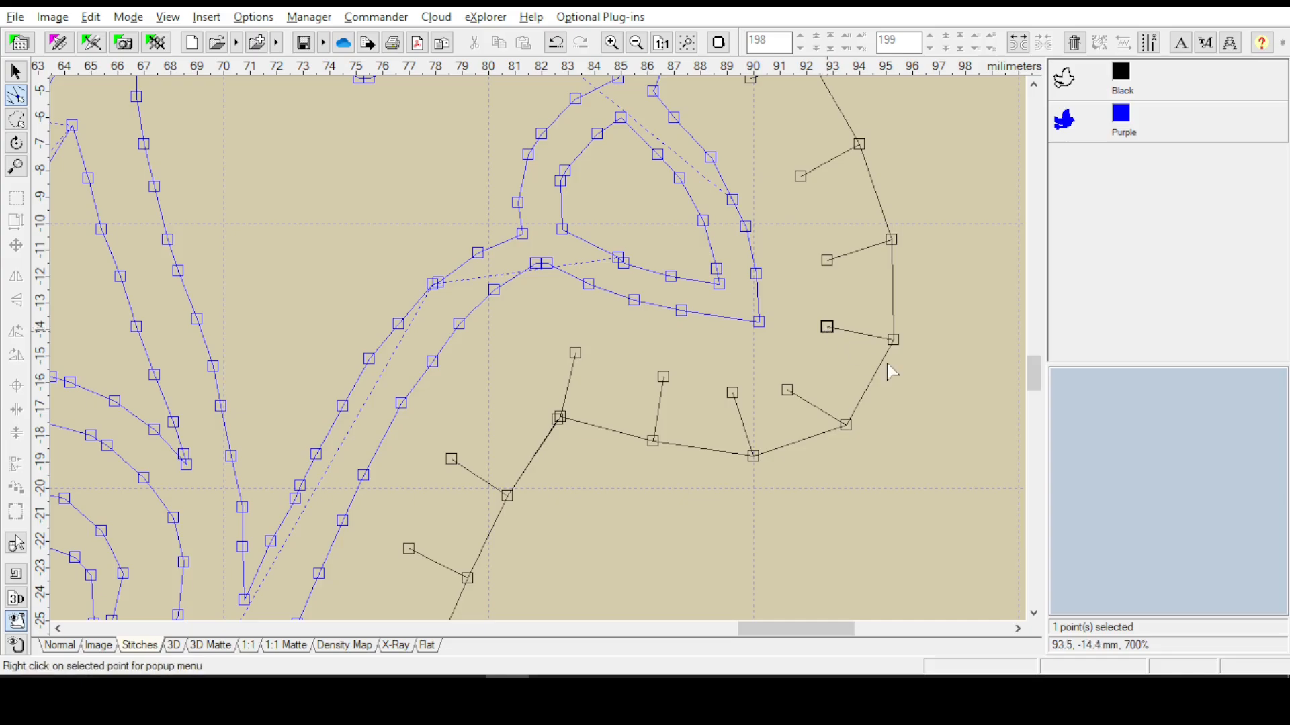
{"action": "scroll", "coordinate": [1039, 376], "scroll_direction": "up", "scroll_amount": 4}
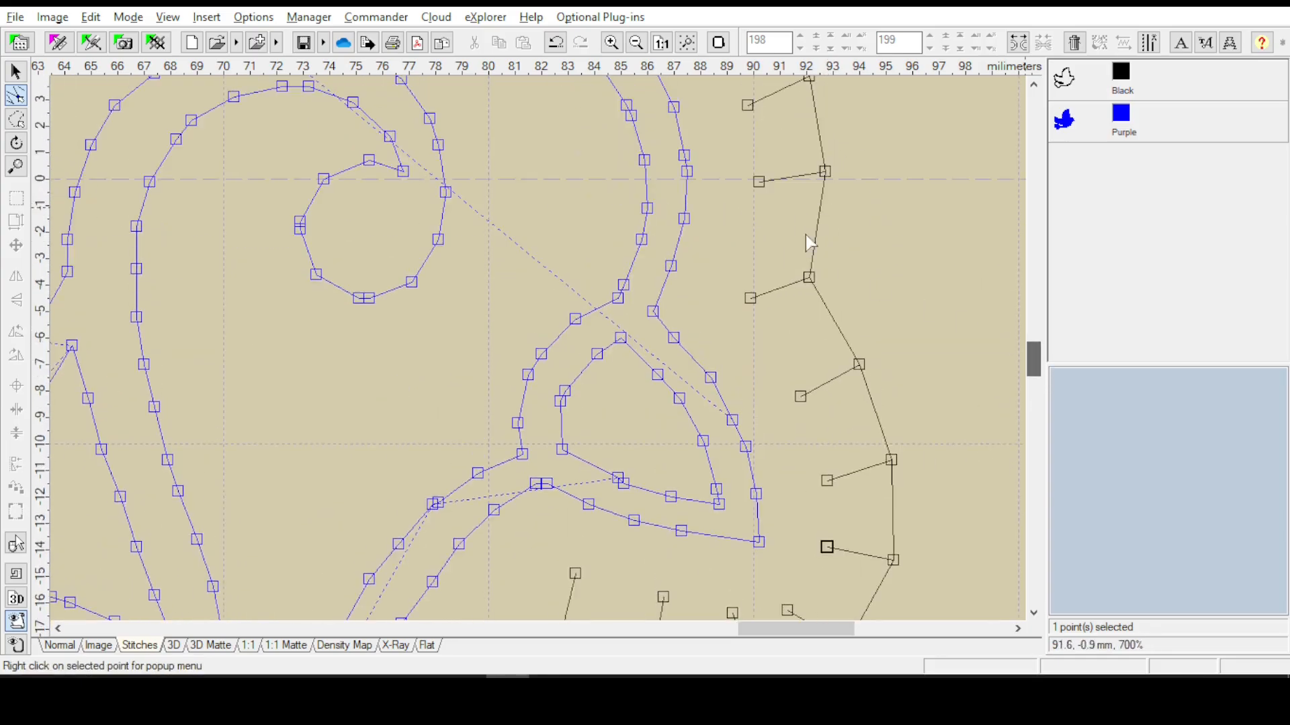
{"action": "scroll", "coordinate": [1035, 376], "scroll_direction": "down", "scroll_amount": 5}
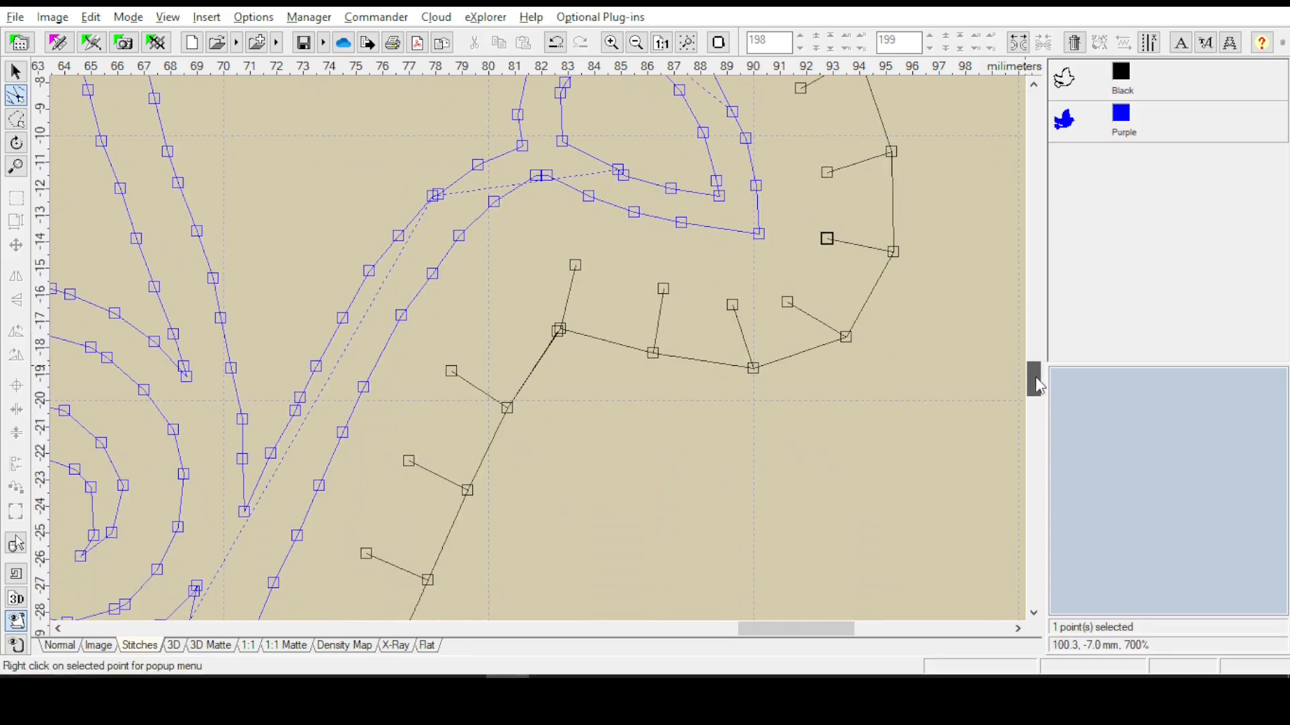
Below the beak, move three branches' inner ends to about X 82.2, Y -14.9, X 86.2, Y -15.8 and X 92, Y -15.8
{"action": "left_click_drag", "start_coordinate": [578, 268], "coordinate": [552, 270]}
{"action": "left_click_drag", "start_coordinate": [663, 288], "coordinate": [653, 287]}
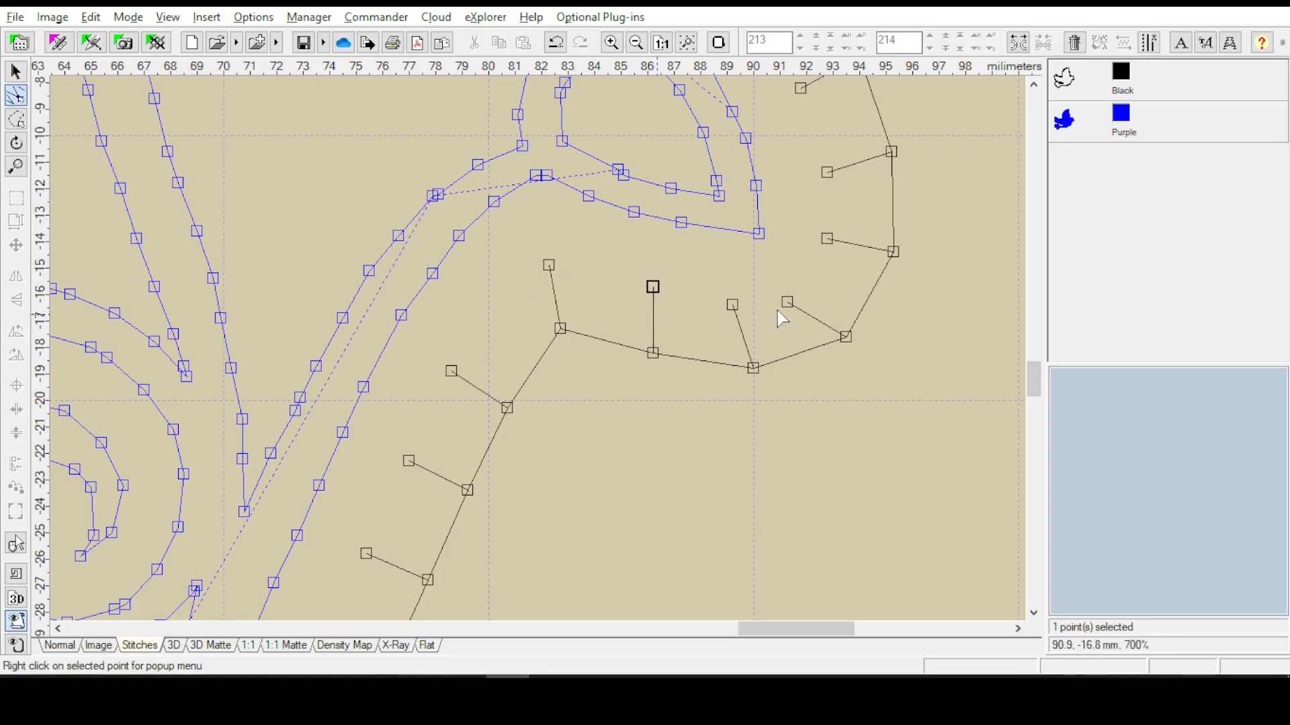
{"action": "left_click", "coordinate": [788, 304]}
{"action": "left_click_drag", "start_coordinate": [789, 309], "coordinate": [804, 289]}
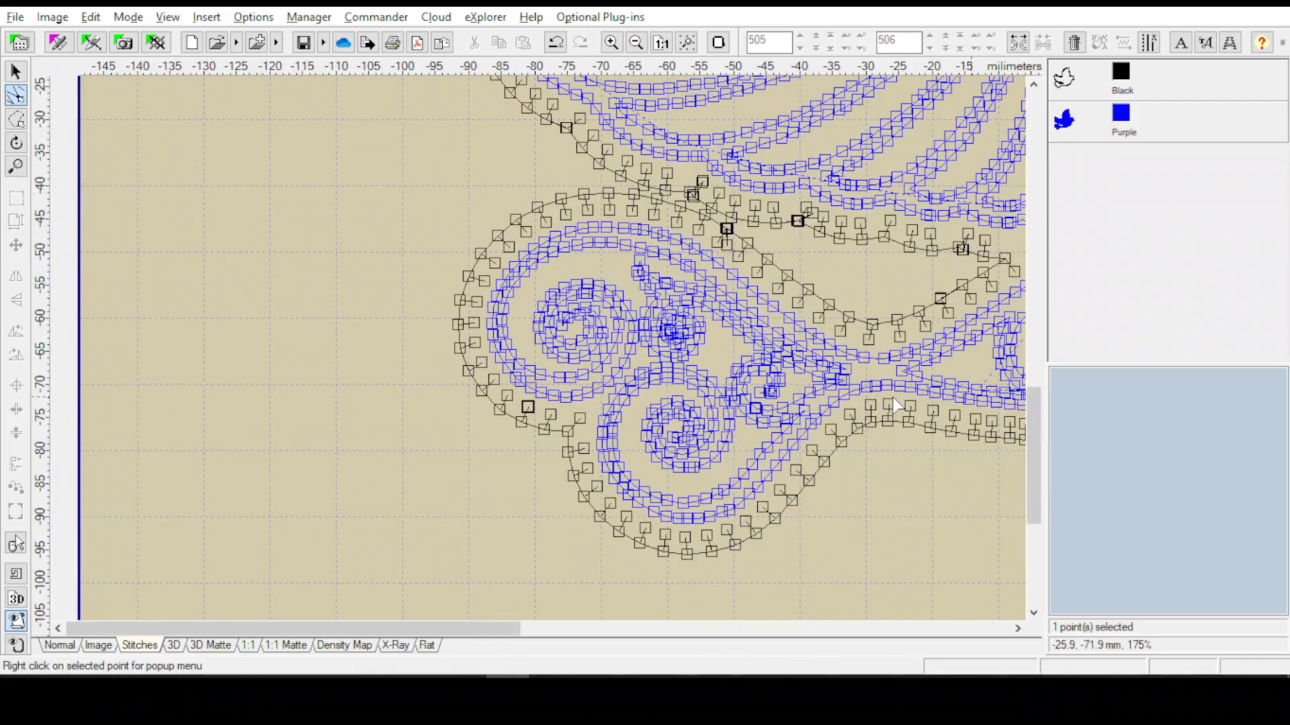
Save the edited design and show the whole bird in the 3D view
{"action": "left_click_drag", "start_coordinate": [829, 274], "coordinate": [470, 415]}
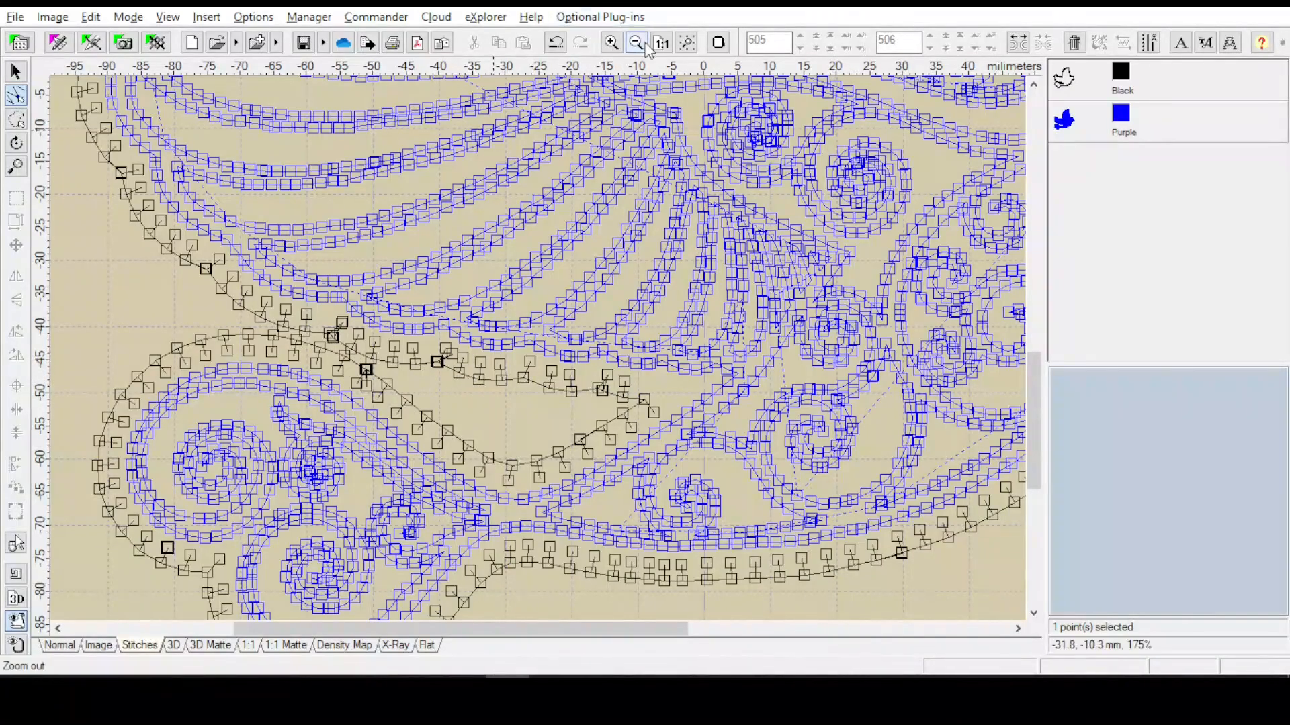
{"action": "left_click", "coordinate": [304, 43]}
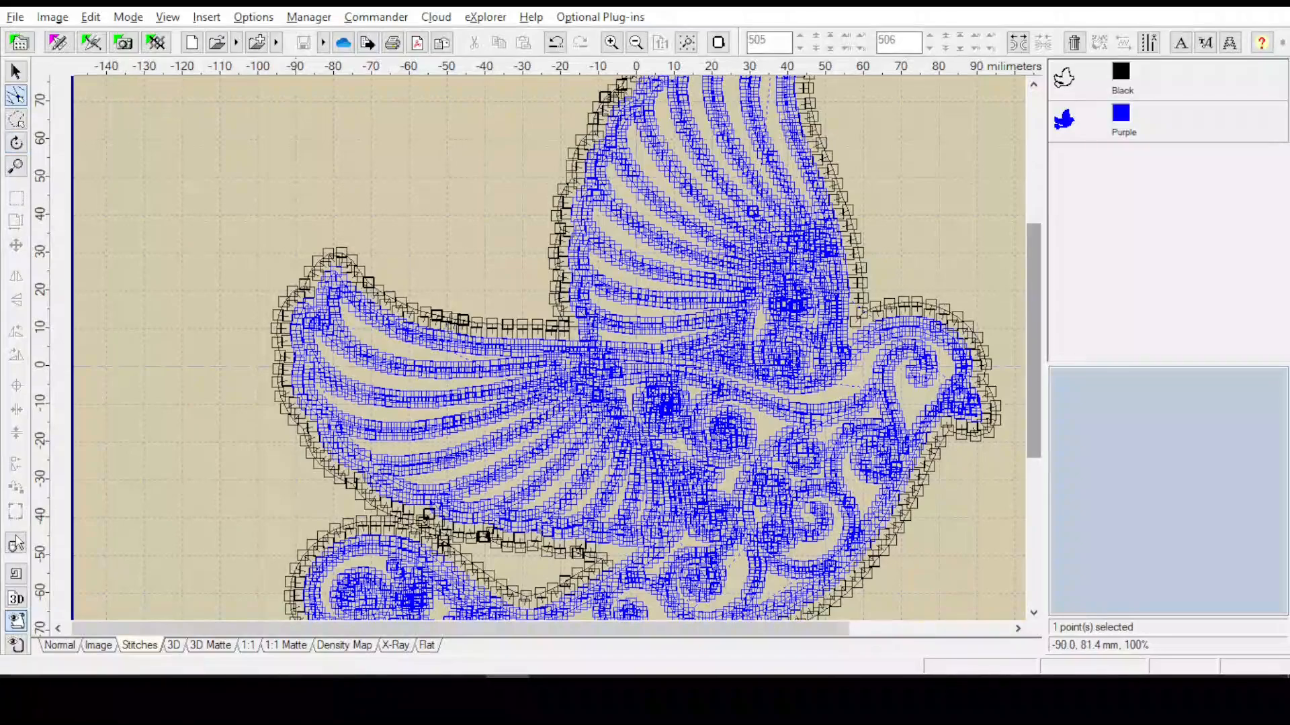
{"action": "left_click", "coordinate": [686, 43]}
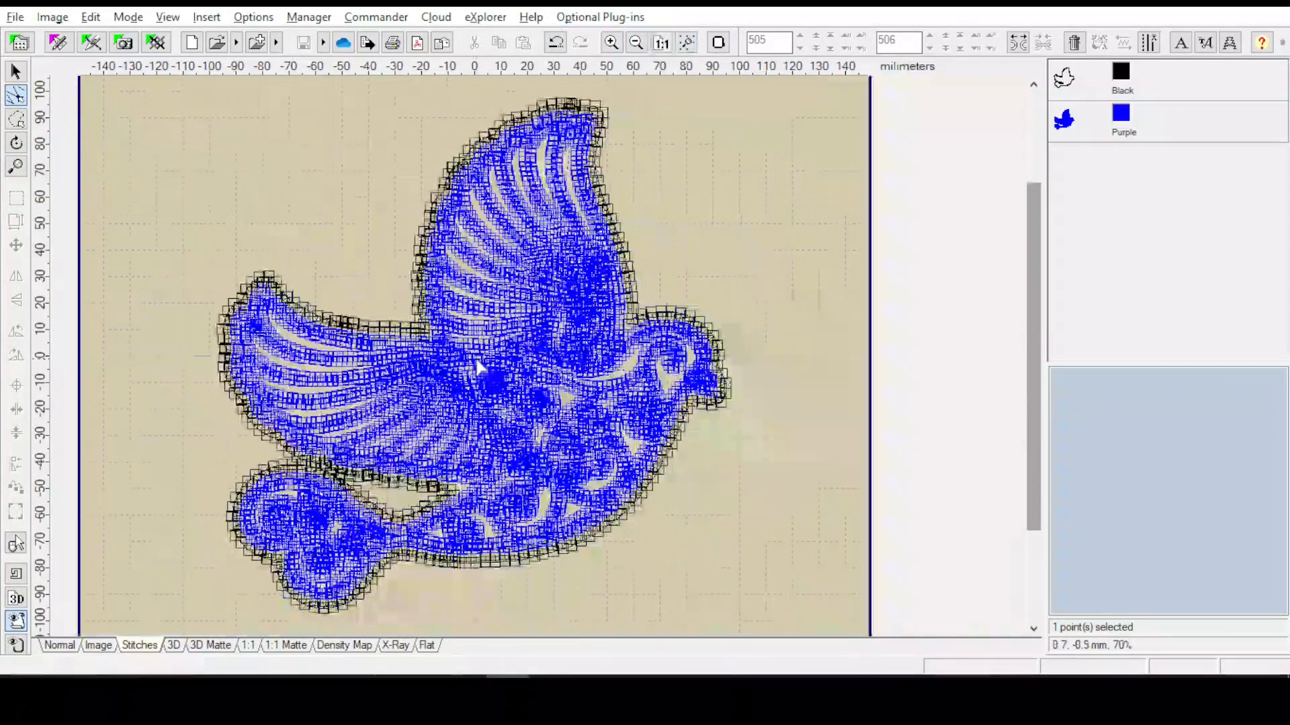
{"action": "left_click", "coordinate": [174, 646]}
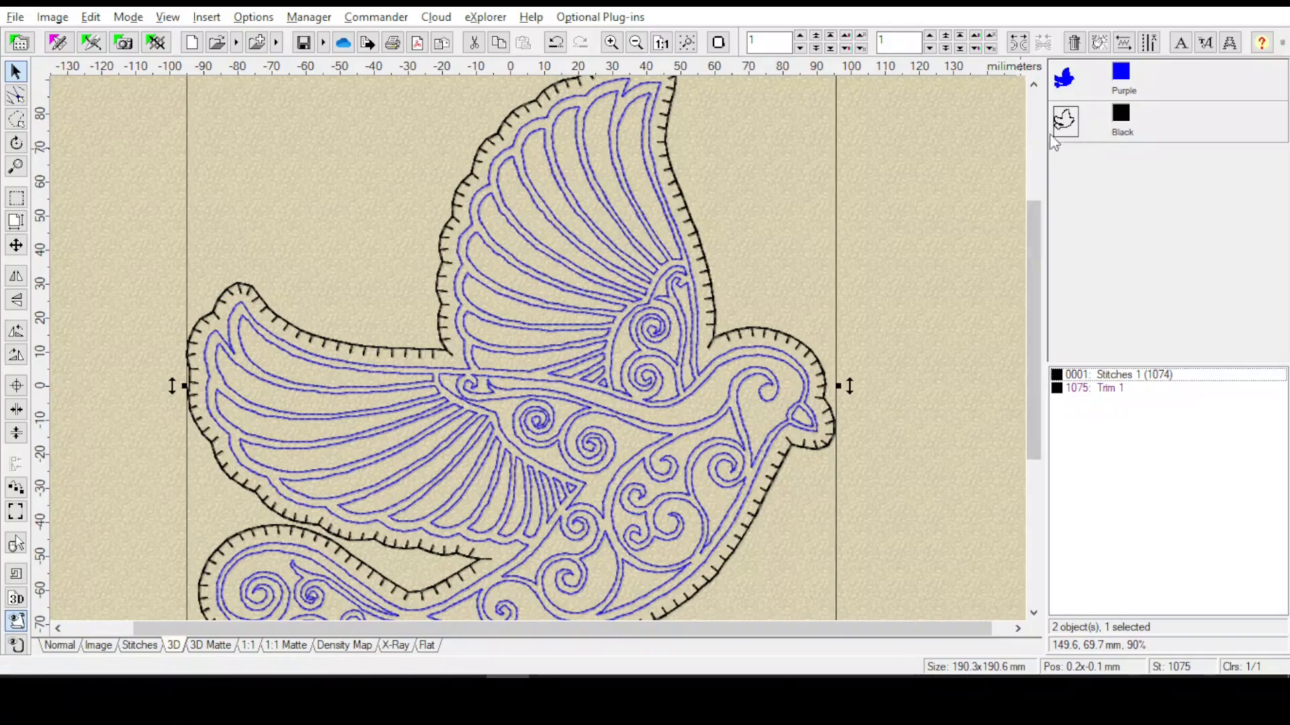
Add one Contour effect around the black outline, inflated 1.5 mm, as a single stitch with a 5 mm stitch length
{"action": "mouse_move", "coordinate": [1066, 137]}
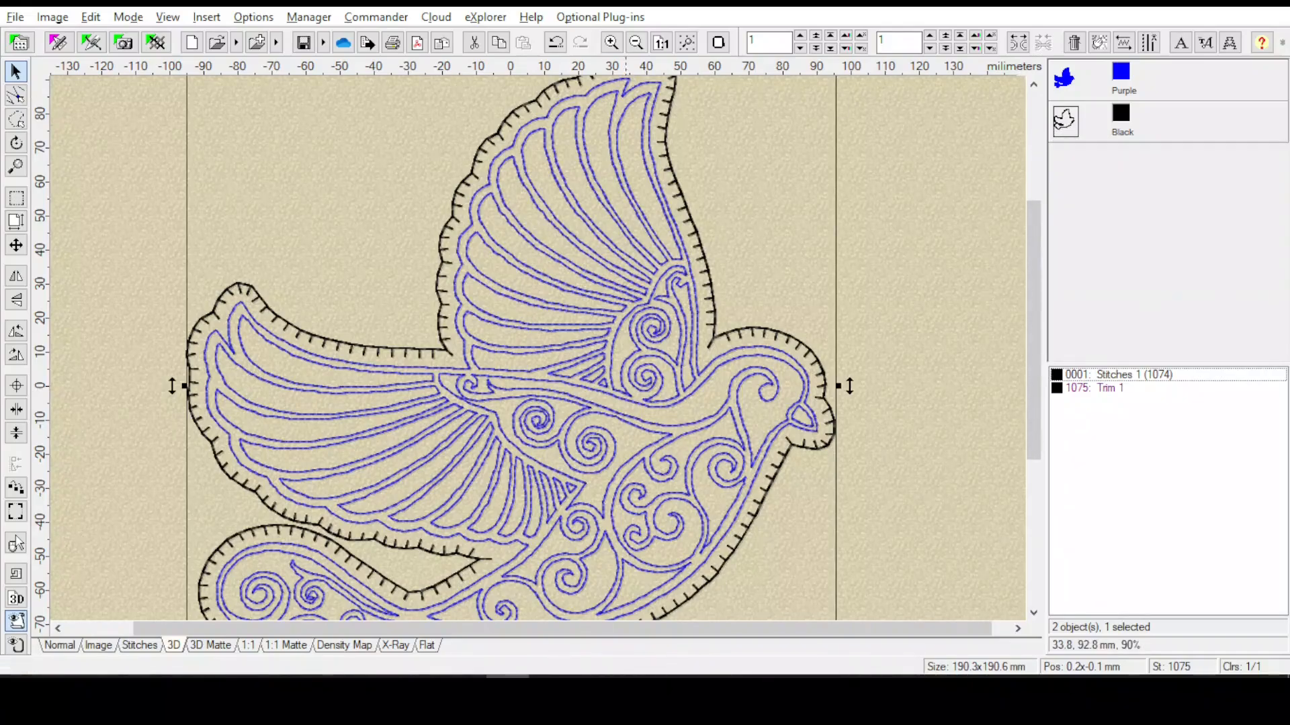
{"action": "left_click", "coordinate": [206, 17]}
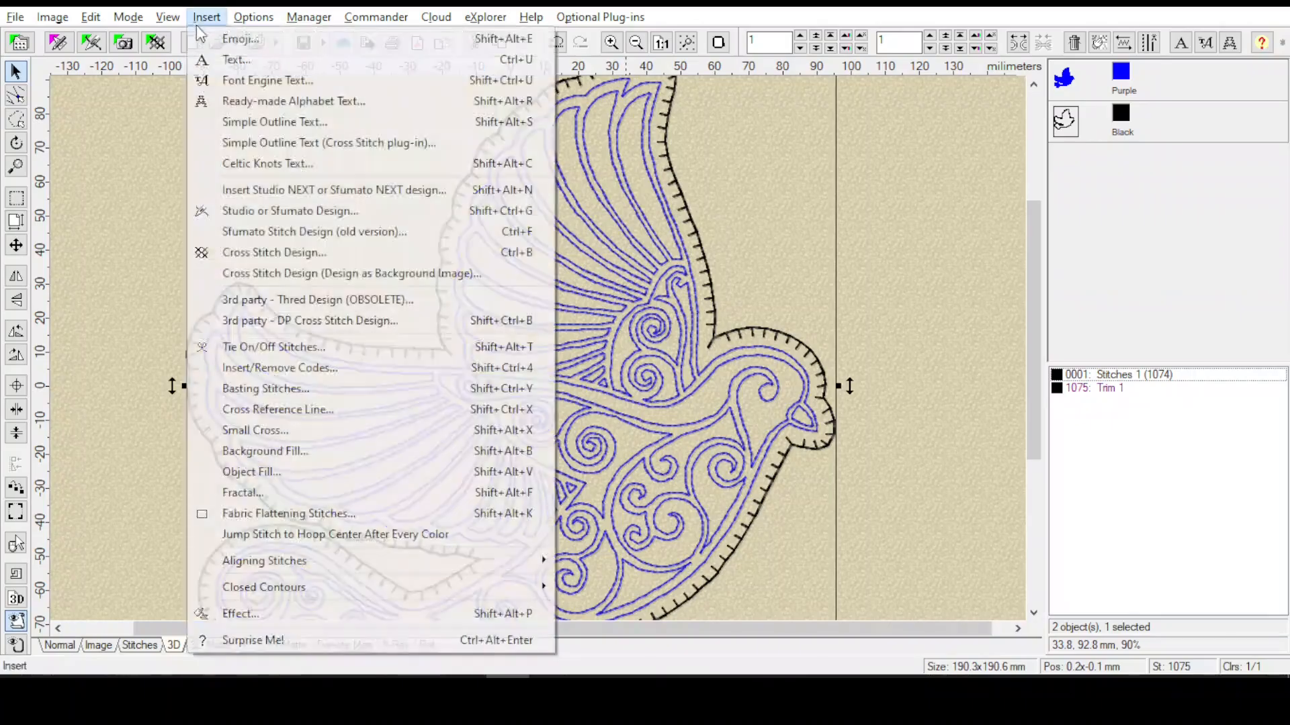
{"action": "left_click", "coordinate": [240, 612]}
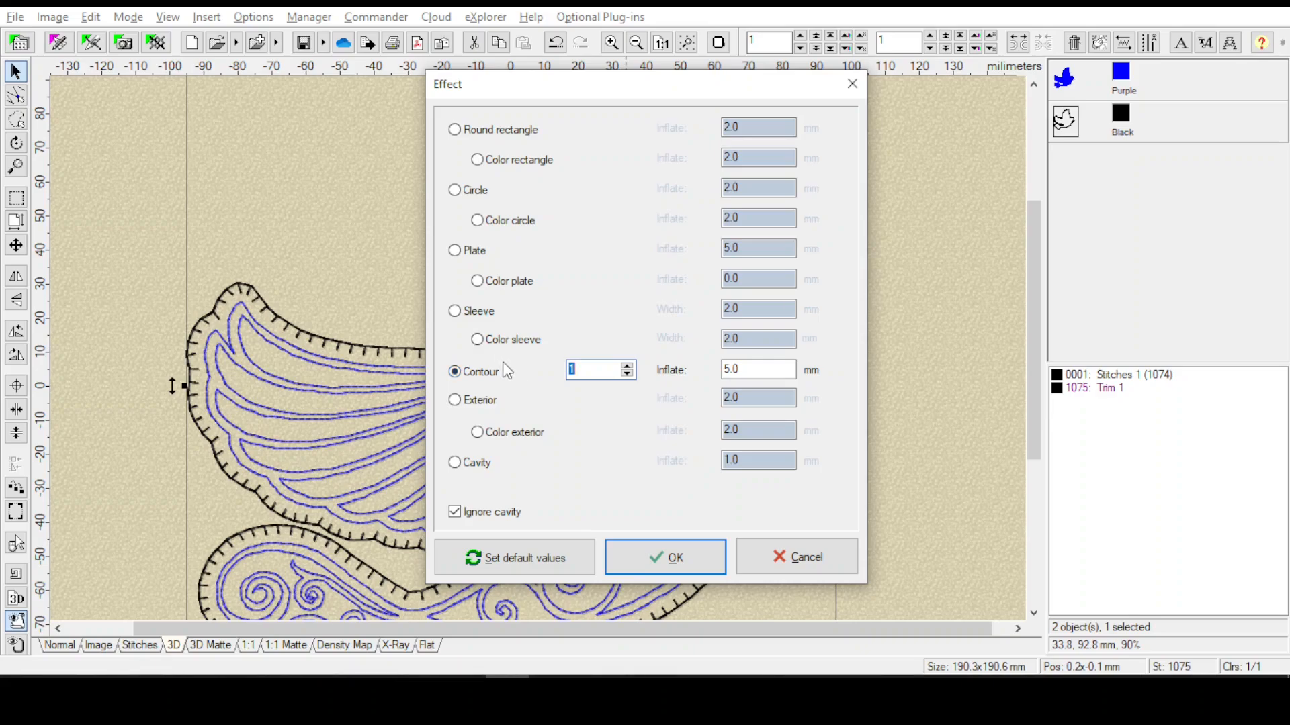
{"action": "double_click", "coordinate": [745, 371]}
{"action": "type", "text": ".5"}
{"action": "left_click", "coordinate": [665, 558]}
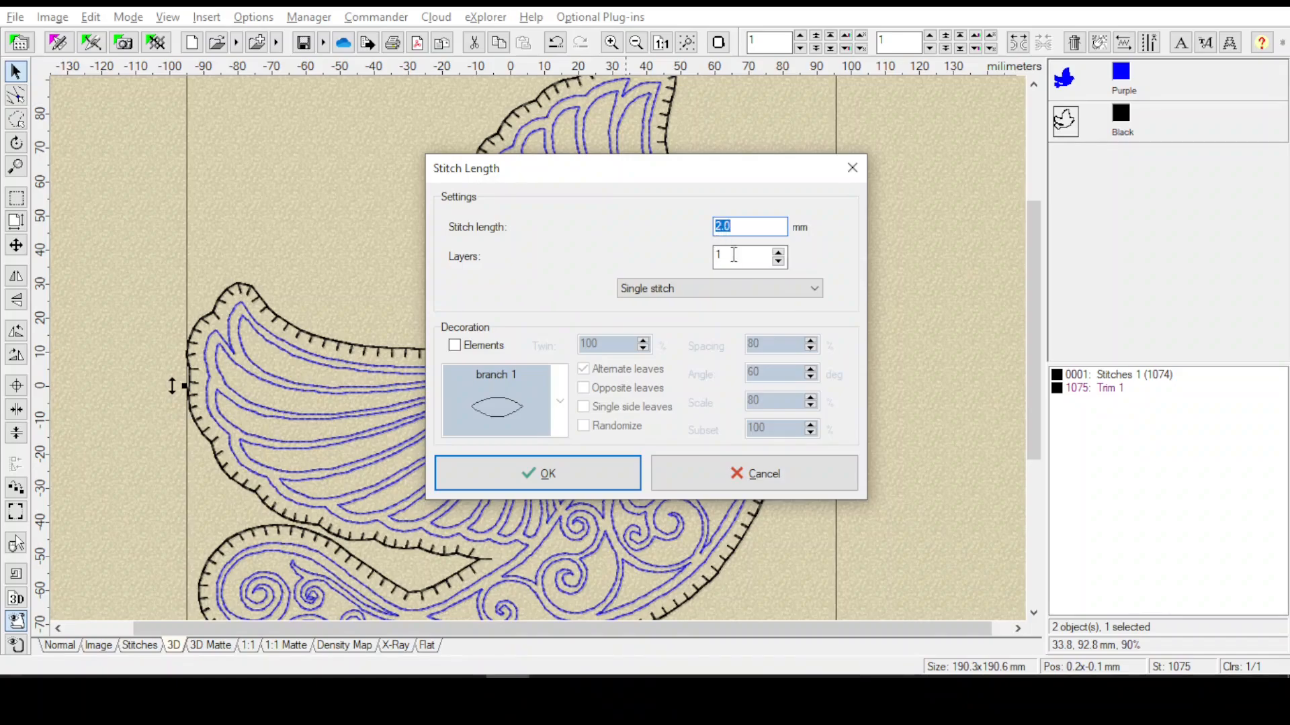
{"action": "type", "text": "5"}
{"action": "left_click", "coordinate": [535, 474]}
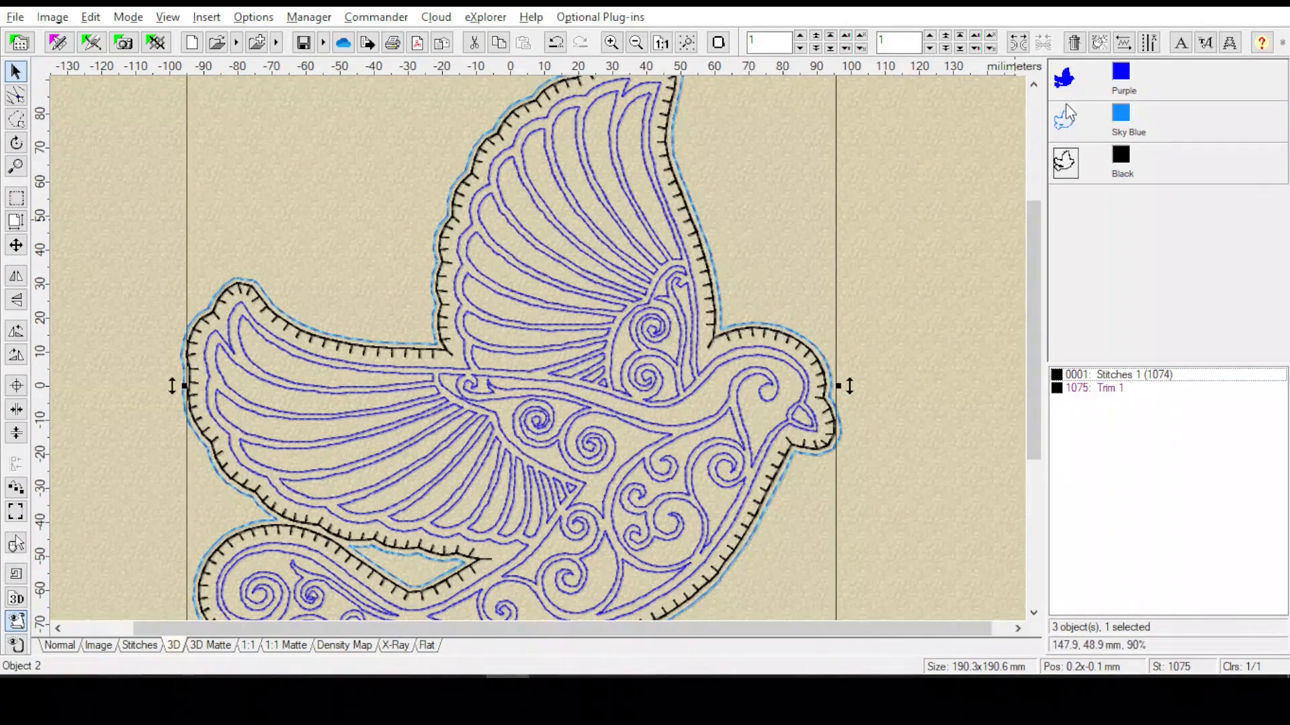
Change the new contour's Sky Blue thread color to Tangerine orange
{"action": "mouse_move", "coordinate": [1068, 117]}
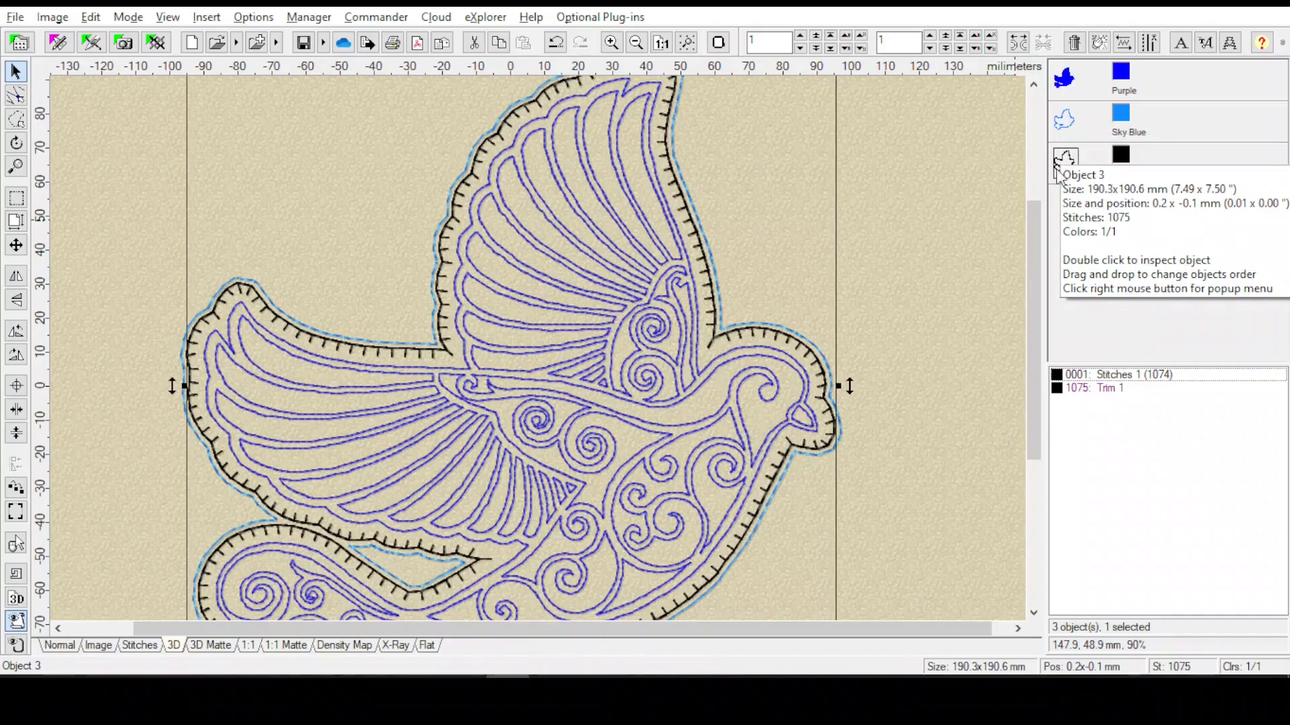
{"action": "left_click", "coordinate": [1068, 121]}
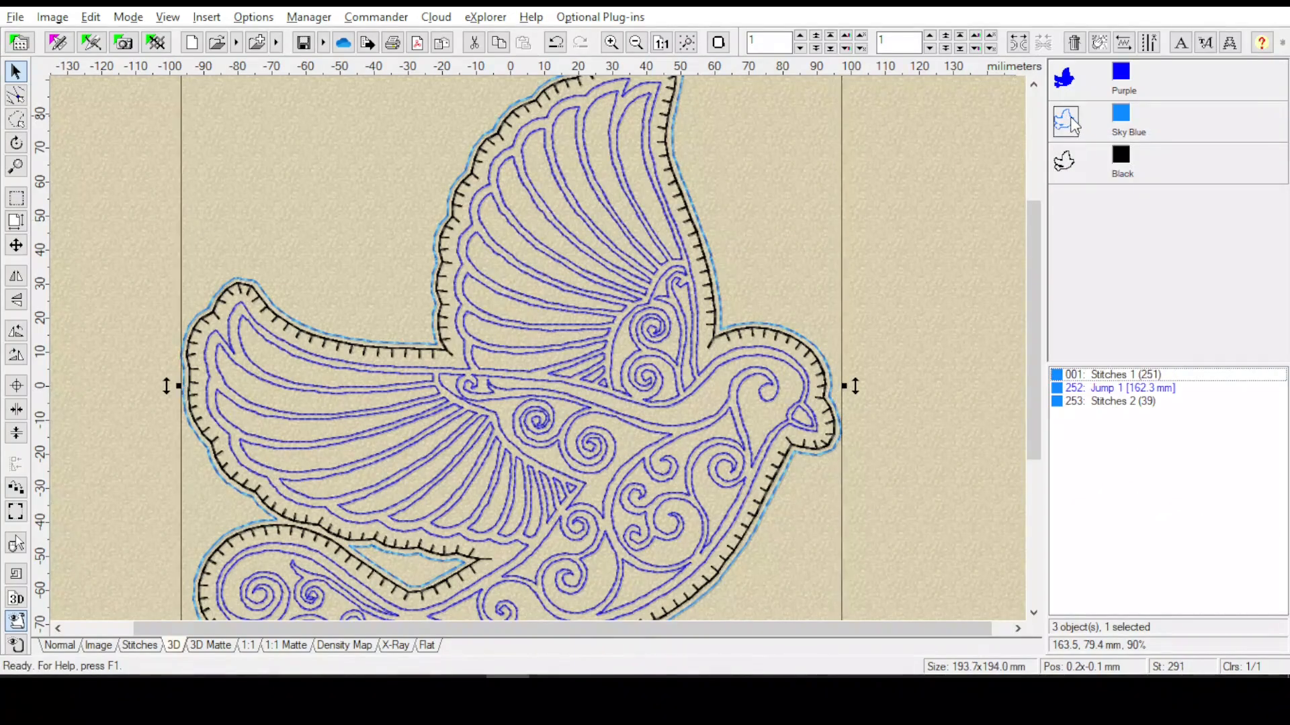
{"action": "left_click", "coordinate": [1120, 115]}
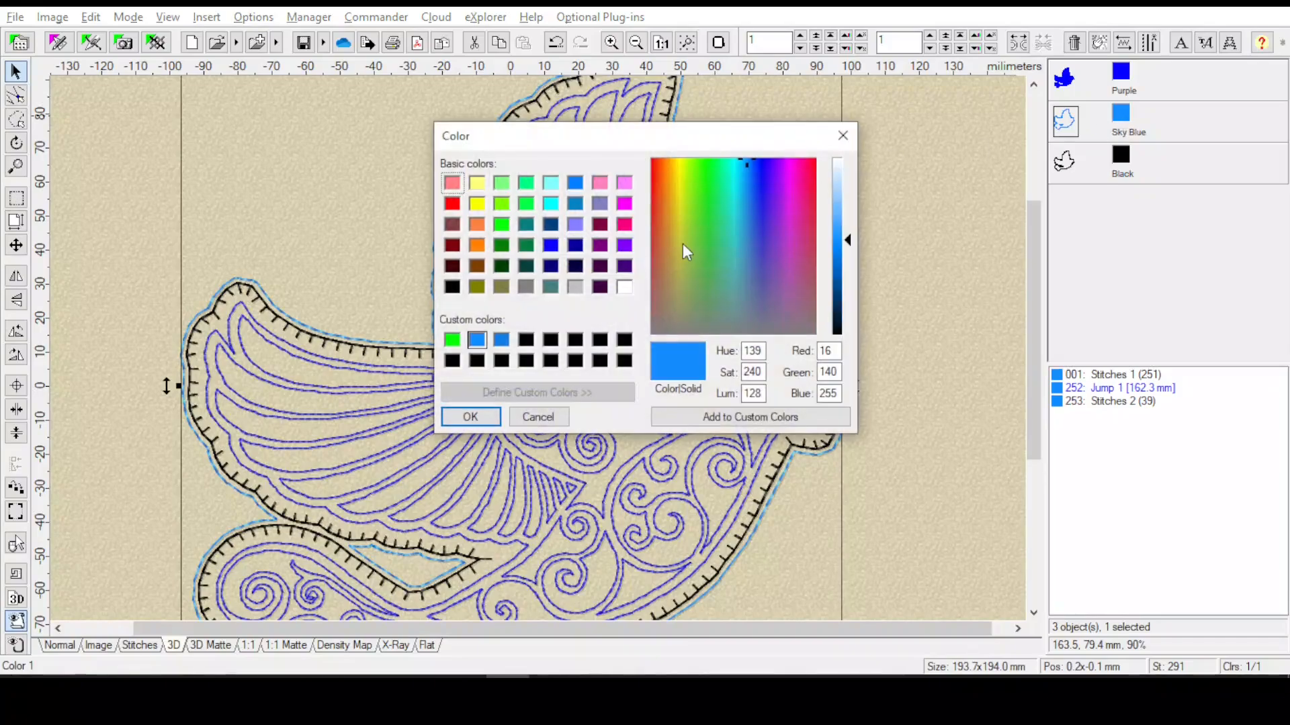
{"action": "left_click", "coordinate": [477, 245]}
{"action": "left_click", "coordinate": [470, 417]}
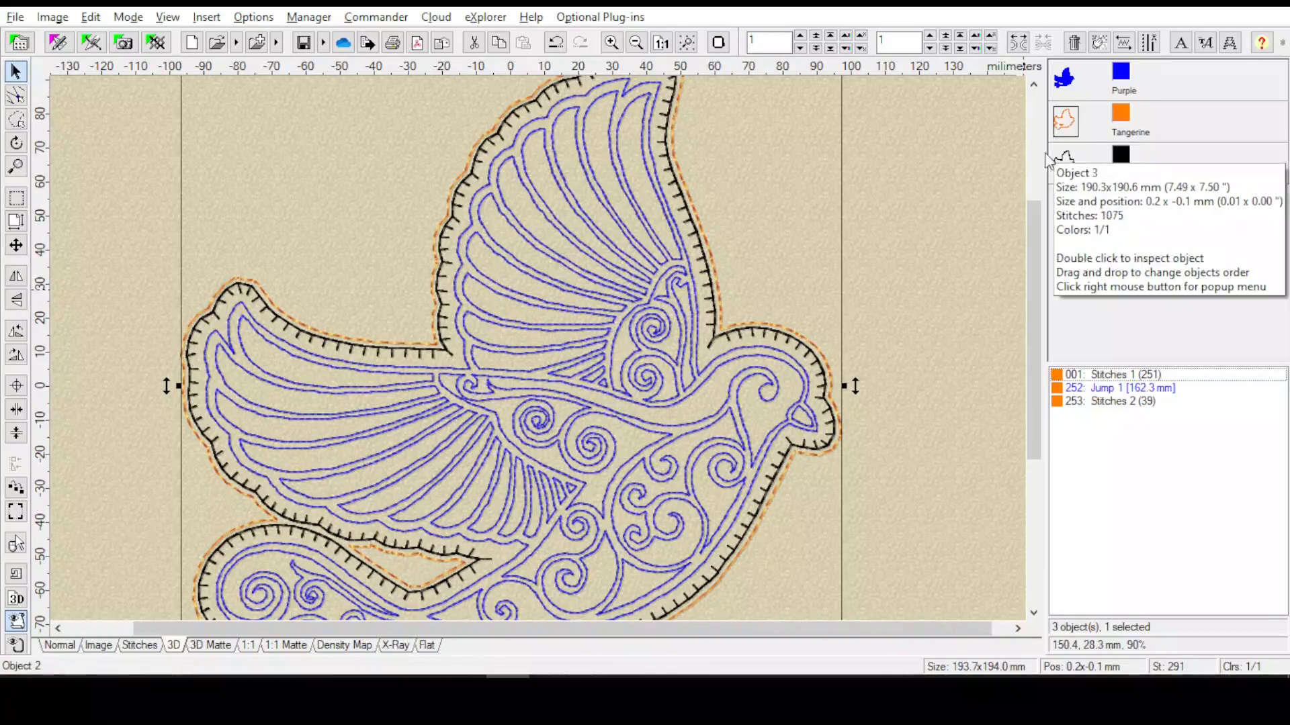
Start a cutting file from the black outline, automatically closing its contours and inflating it by 1.5 mm
{"action": "left_click", "coordinate": [1064, 168]}
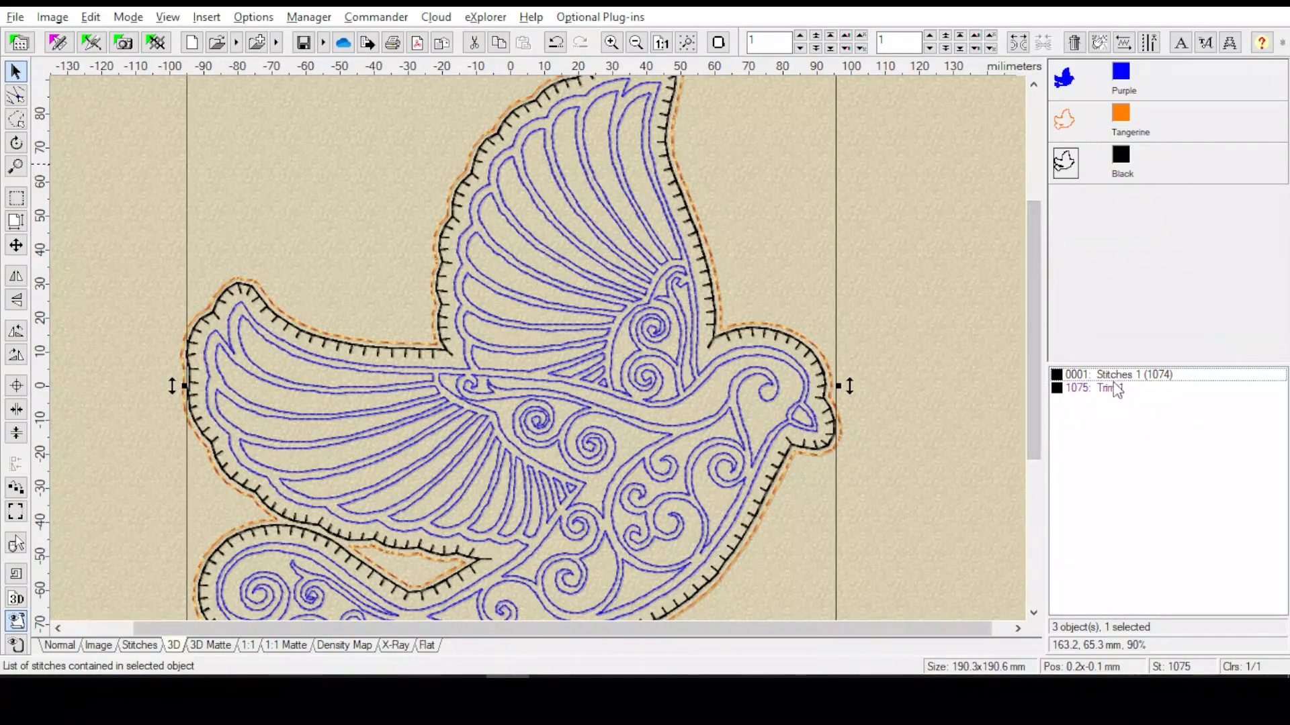
{"action": "mouse_move", "coordinate": [1072, 168]}
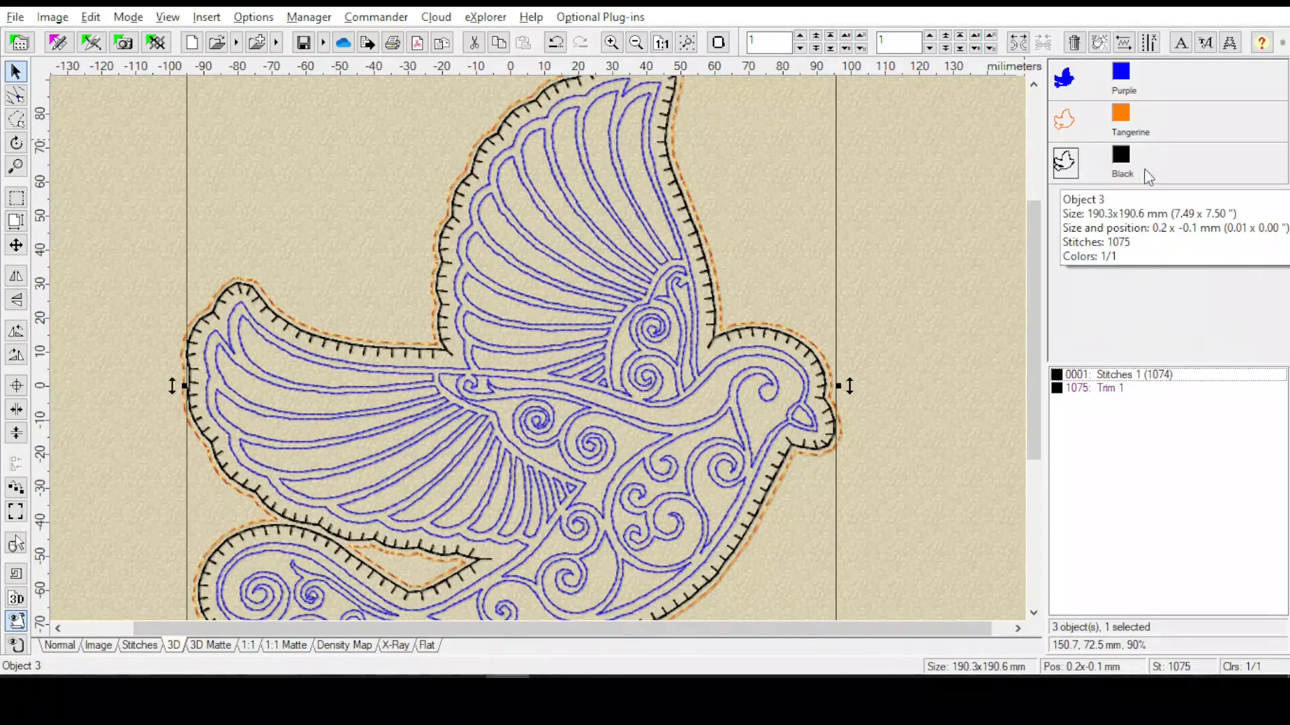
{"action": "mouse_move", "coordinate": [1123, 164]}
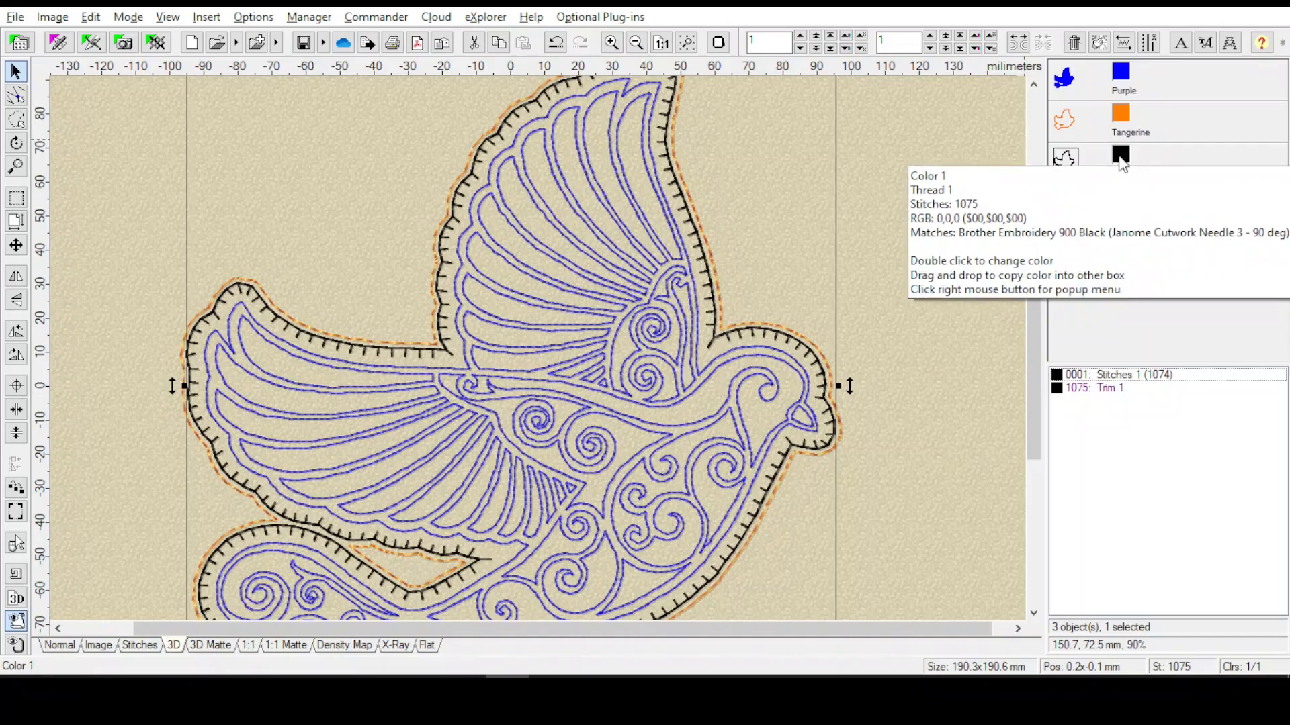
{"action": "right_click", "coordinate": [1121, 162]}
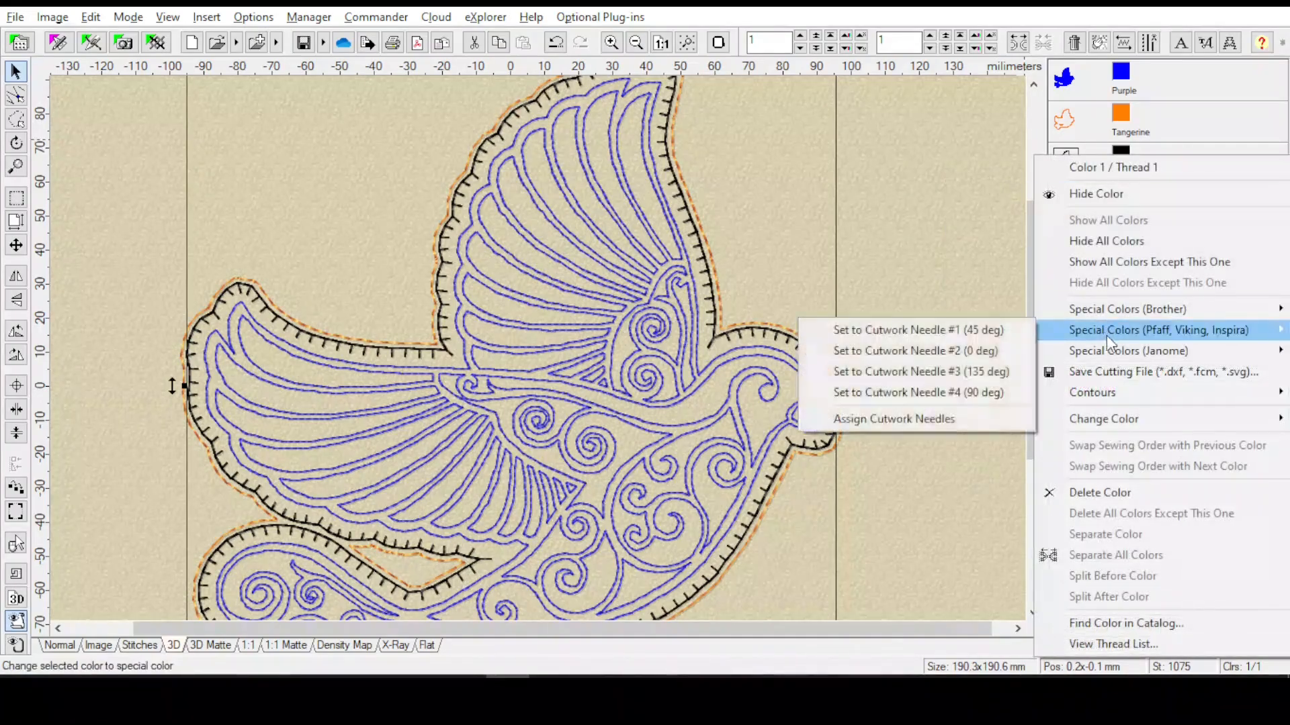
{"action": "mouse_move", "coordinate": [1118, 356]}
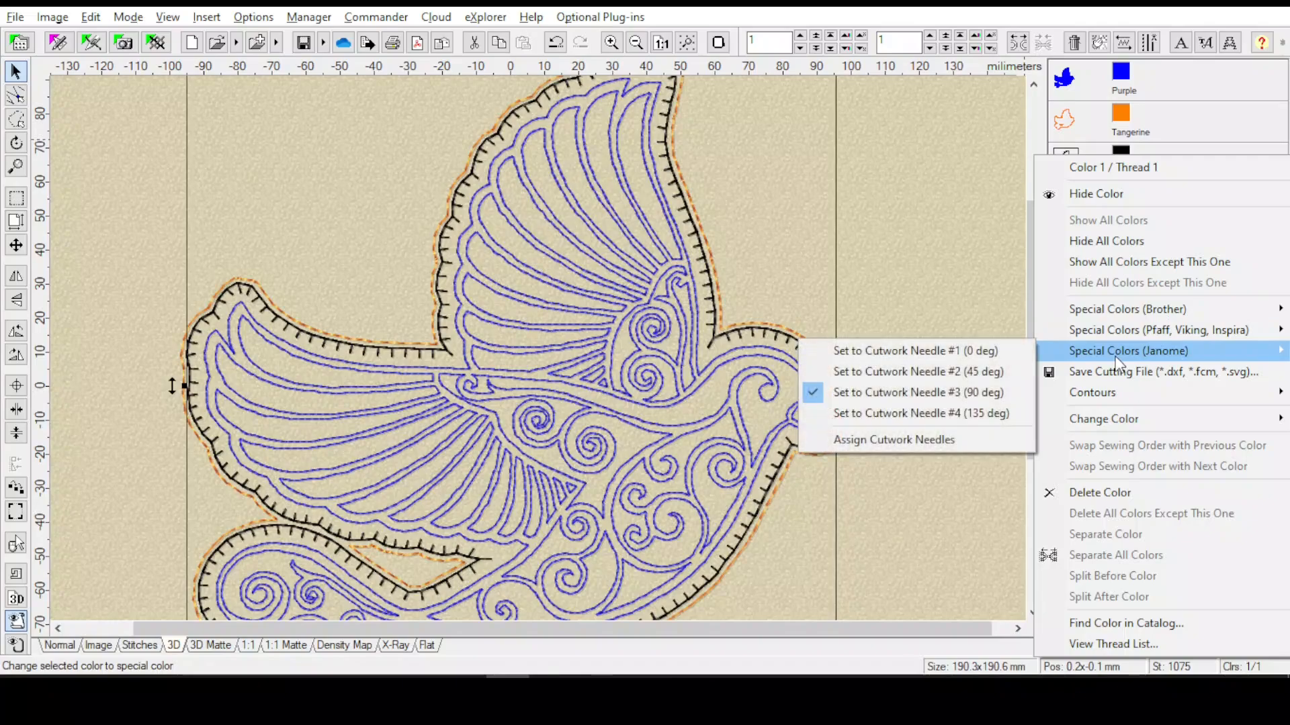
{"action": "left_click", "coordinate": [1199, 374]}
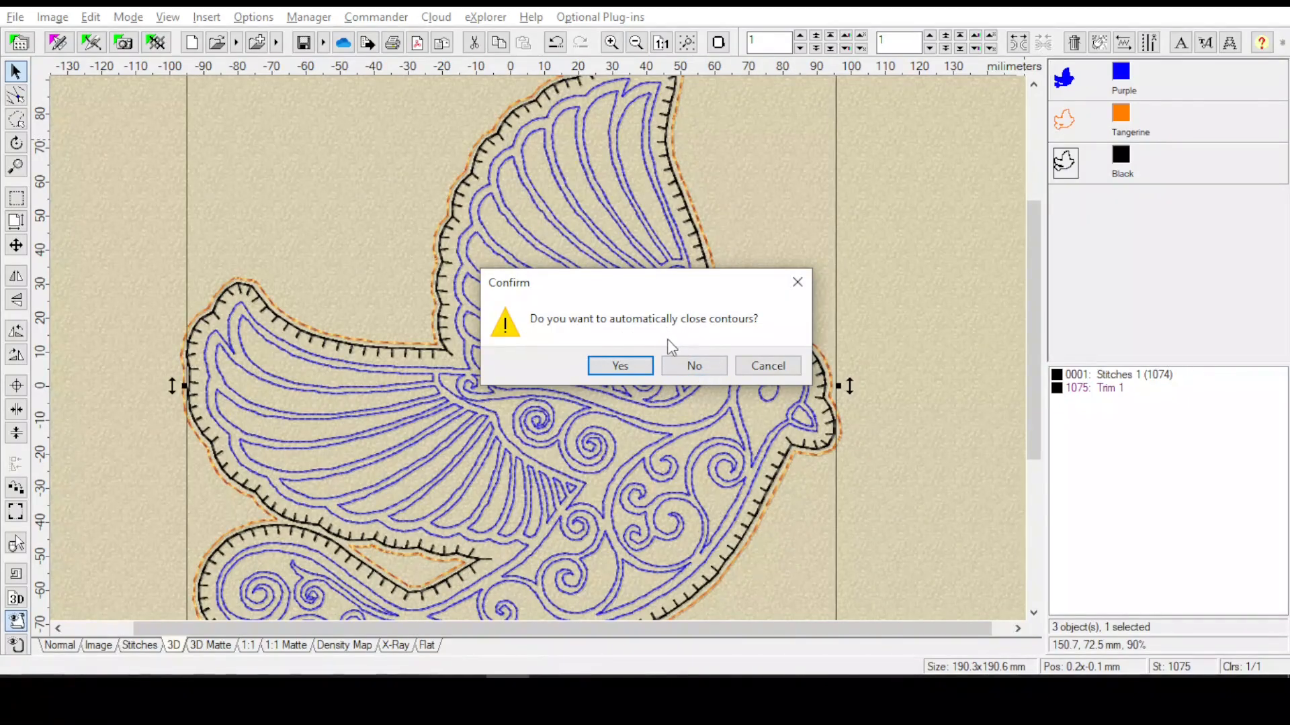
{"action": "left_click", "coordinate": [620, 364]}
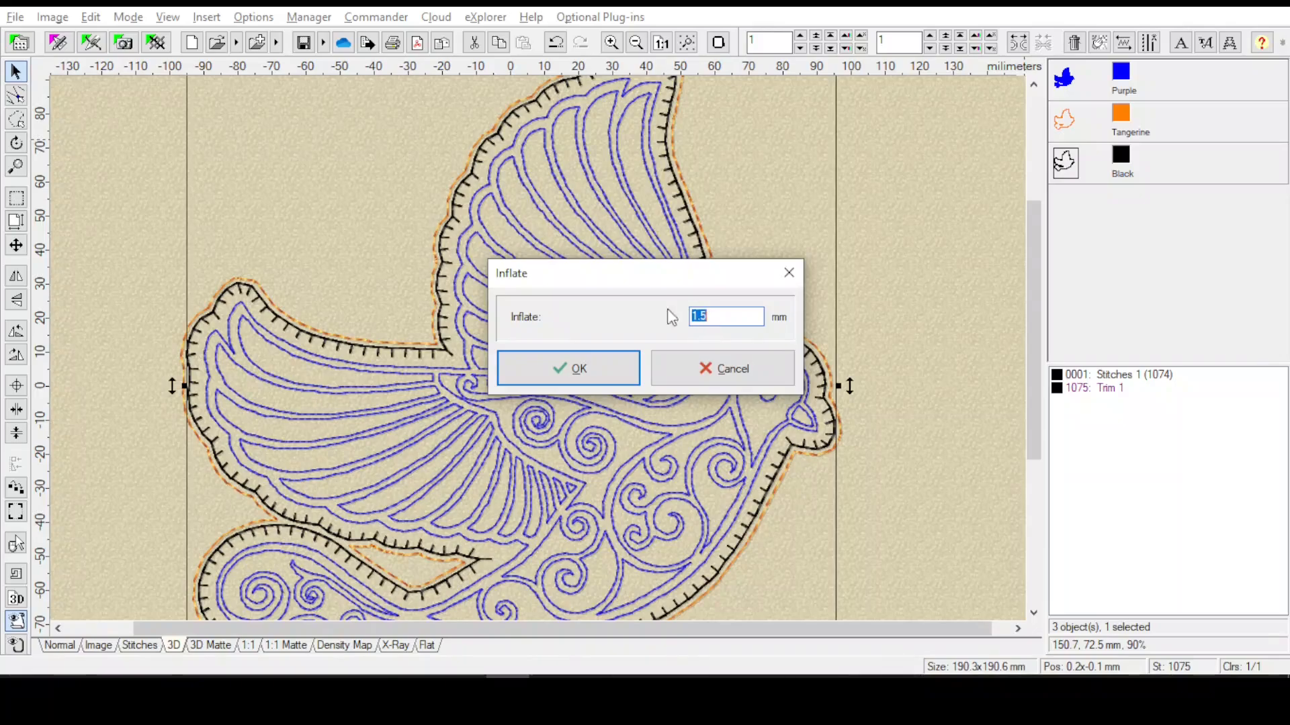
{"action": "left_click", "coordinate": [582, 368]}
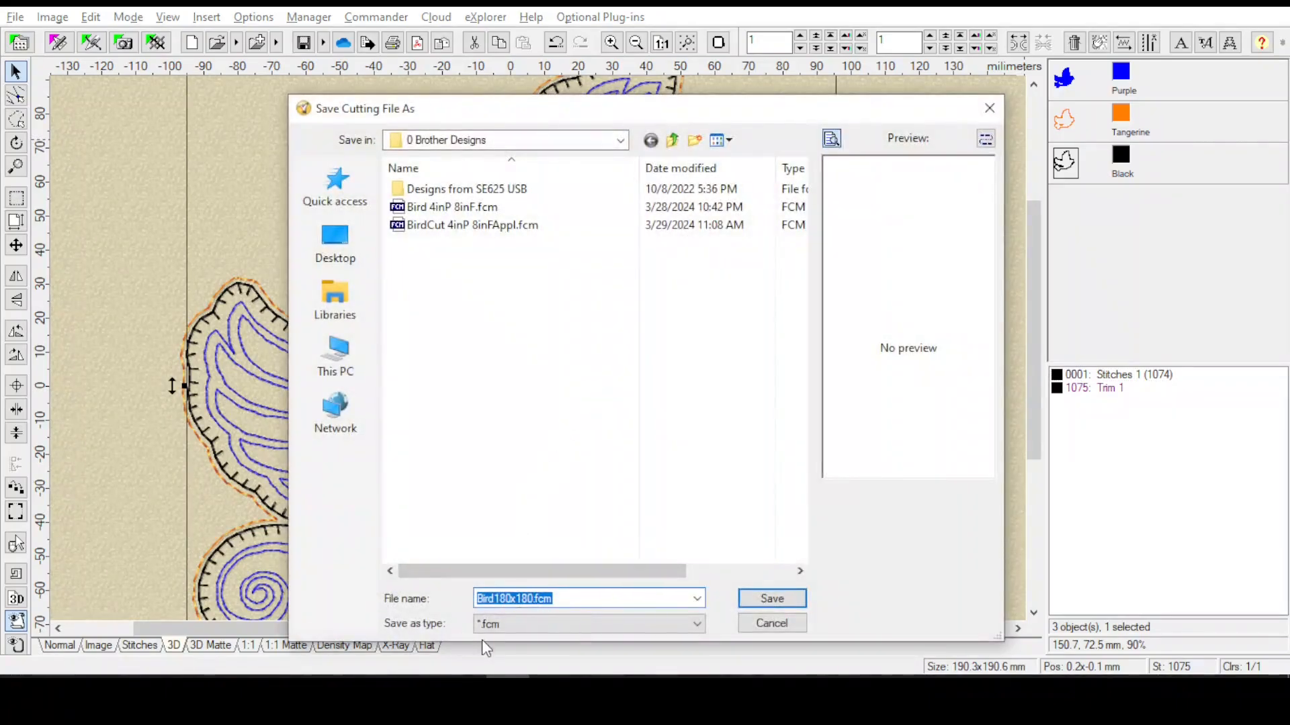
Save the cutting file in FCM format as BirdCut180x180.fcm in the 0 Brother Designs folder
{"action": "left_click", "coordinate": [507, 626]}
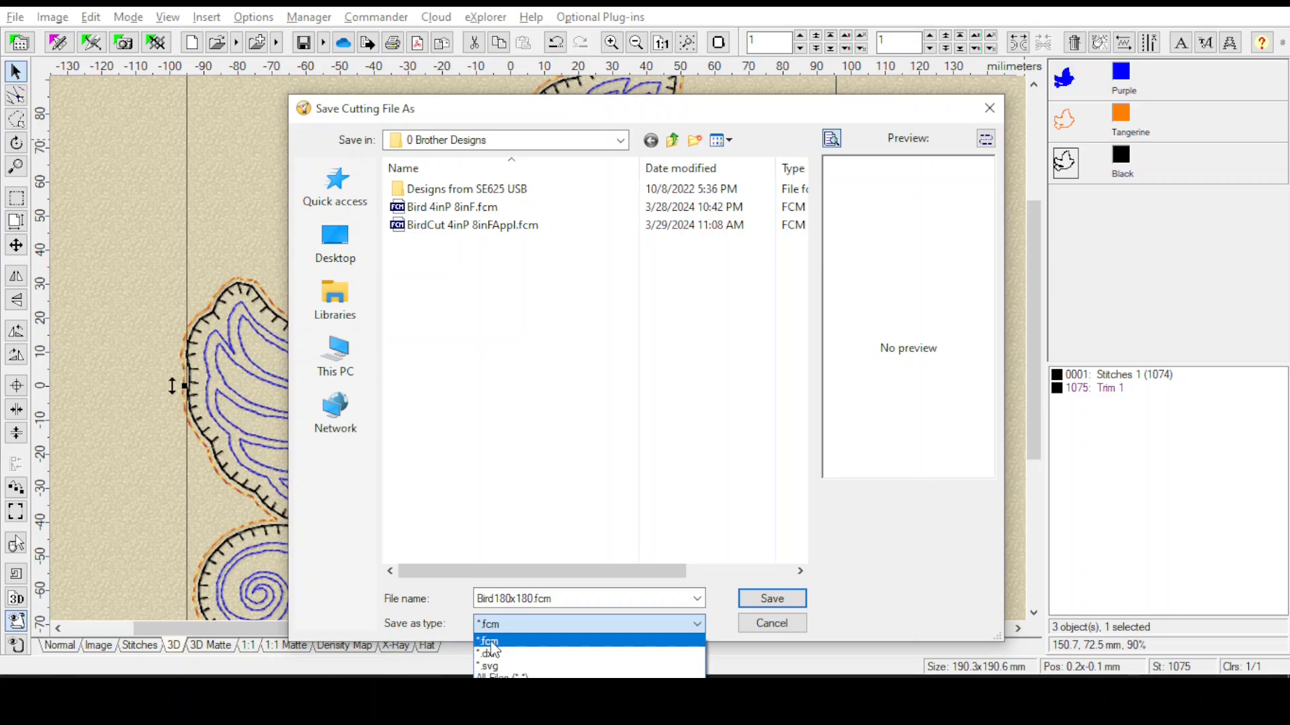
{"action": "left_click", "coordinate": [497, 641]}
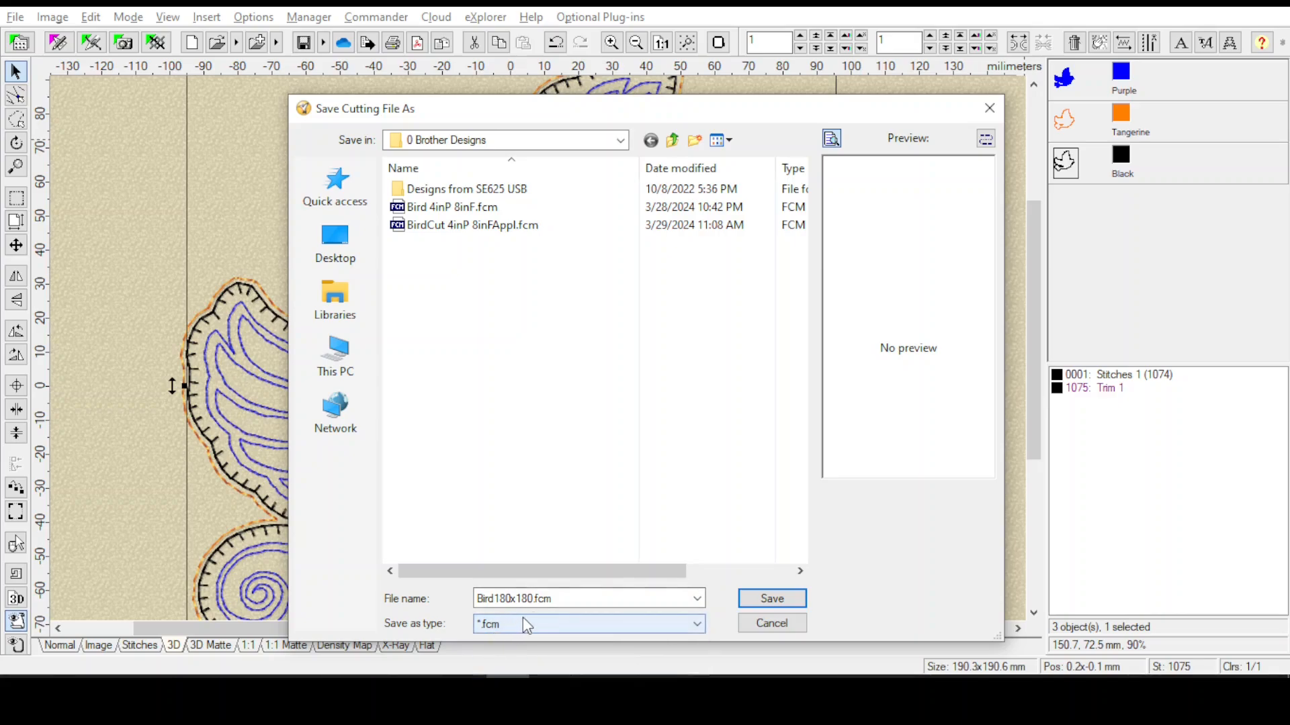
{"action": "left_click", "coordinate": [565, 599]}
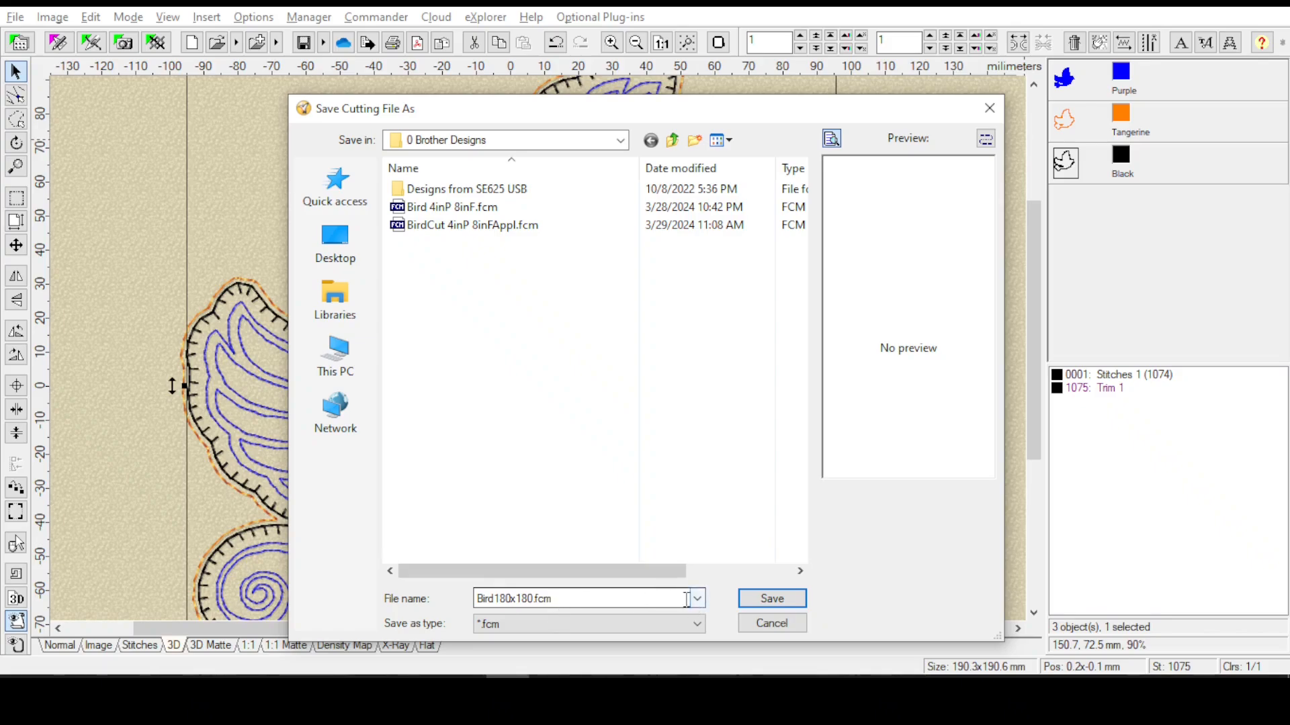
{"action": "left_click", "coordinate": [553, 624]}
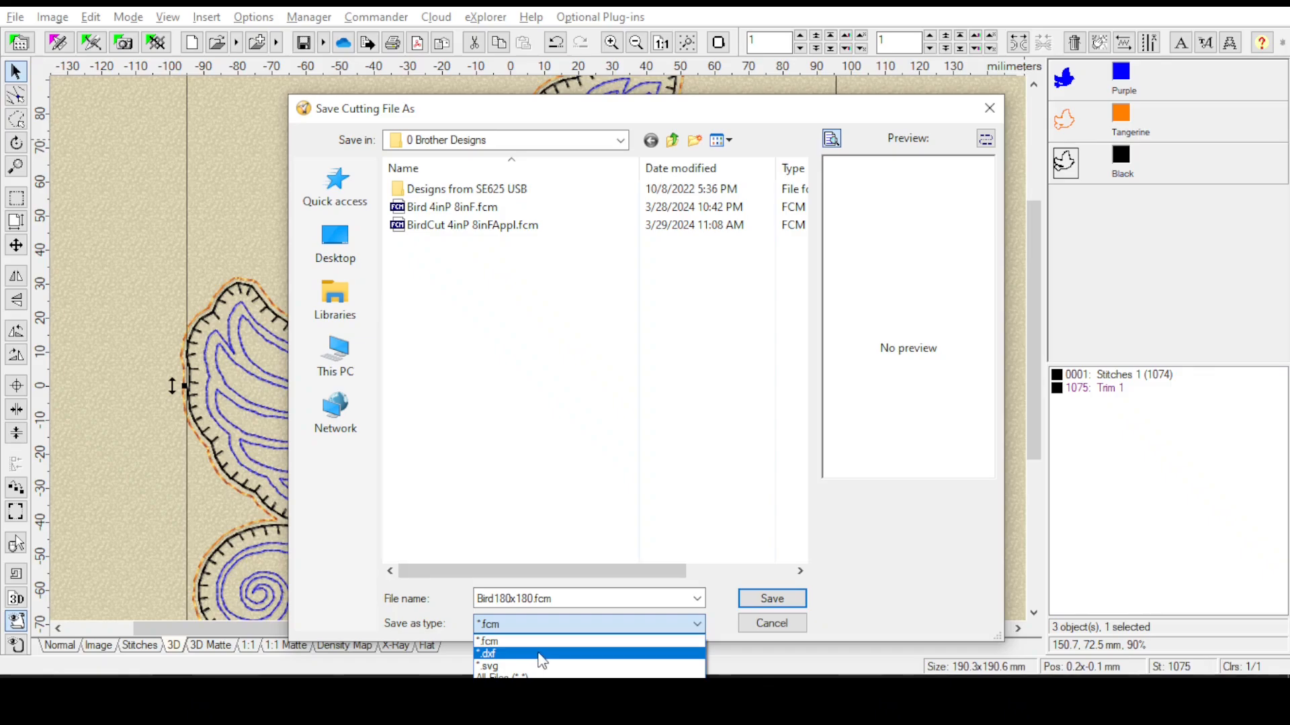
{"action": "left_click", "coordinate": [568, 603]}
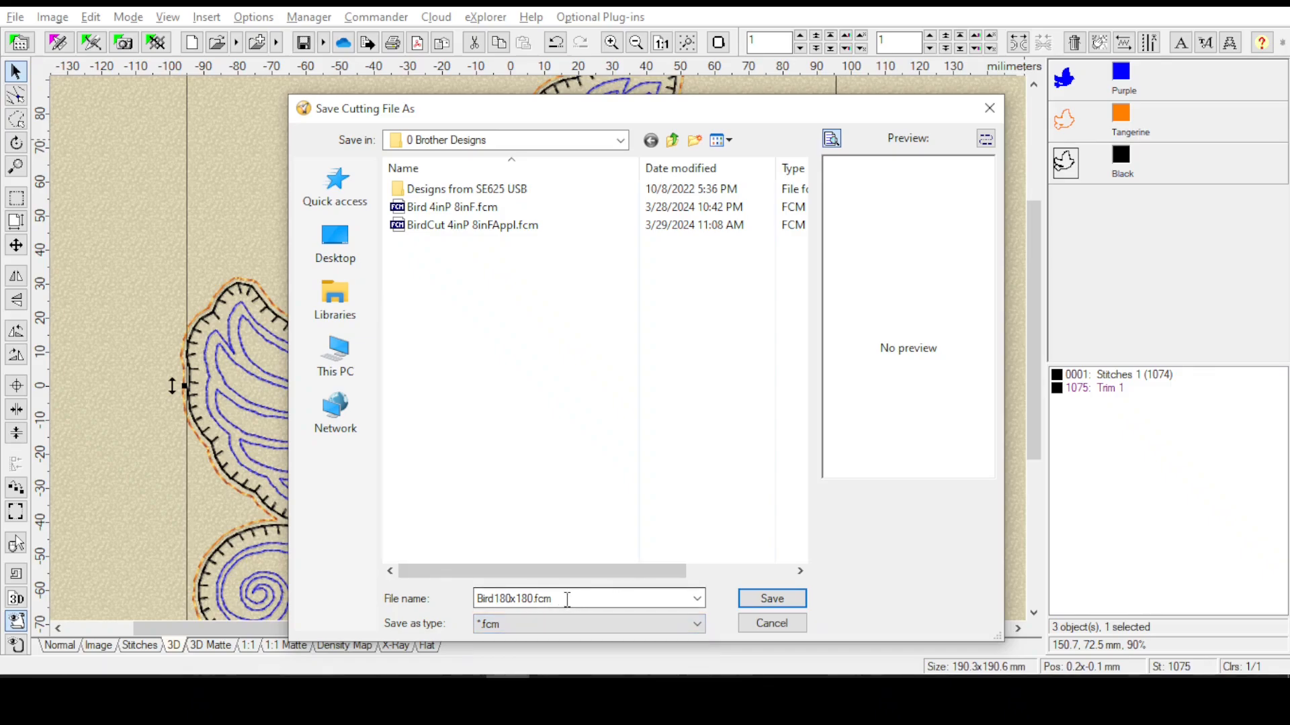
{"action": "left_click", "coordinate": [494, 599]}
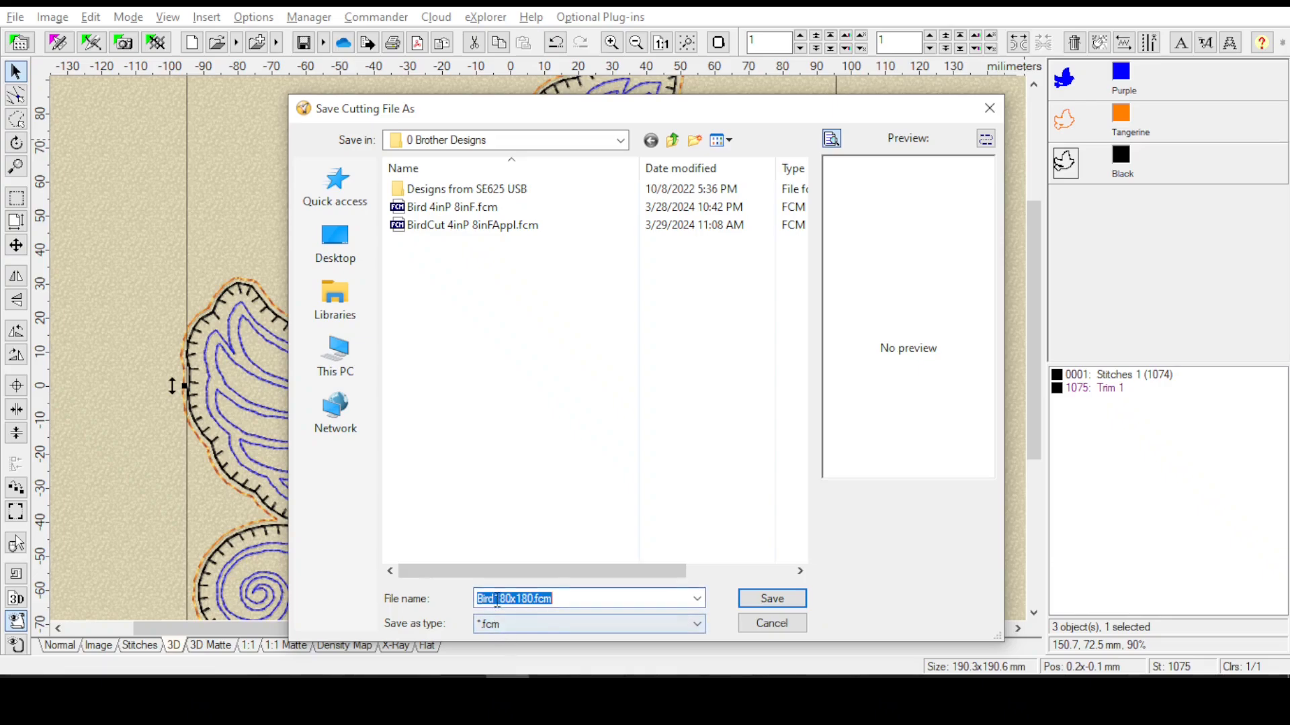
{"action": "left_click_drag", "start_coordinate": [494, 601], "coordinate": [500, 608]}
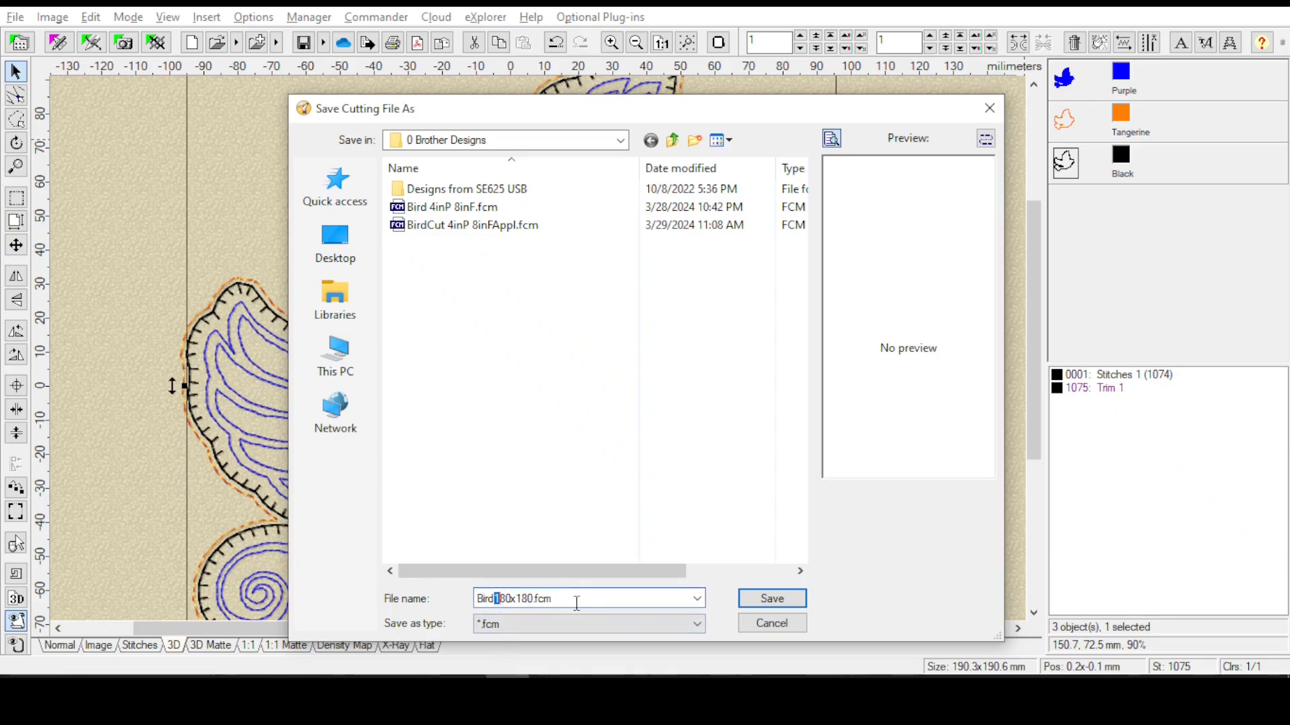
{"action": "left_click", "coordinate": [497, 599]}
{"action": "type", "text": "Cut"}
{"action": "left_click", "coordinate": [771, 601]}
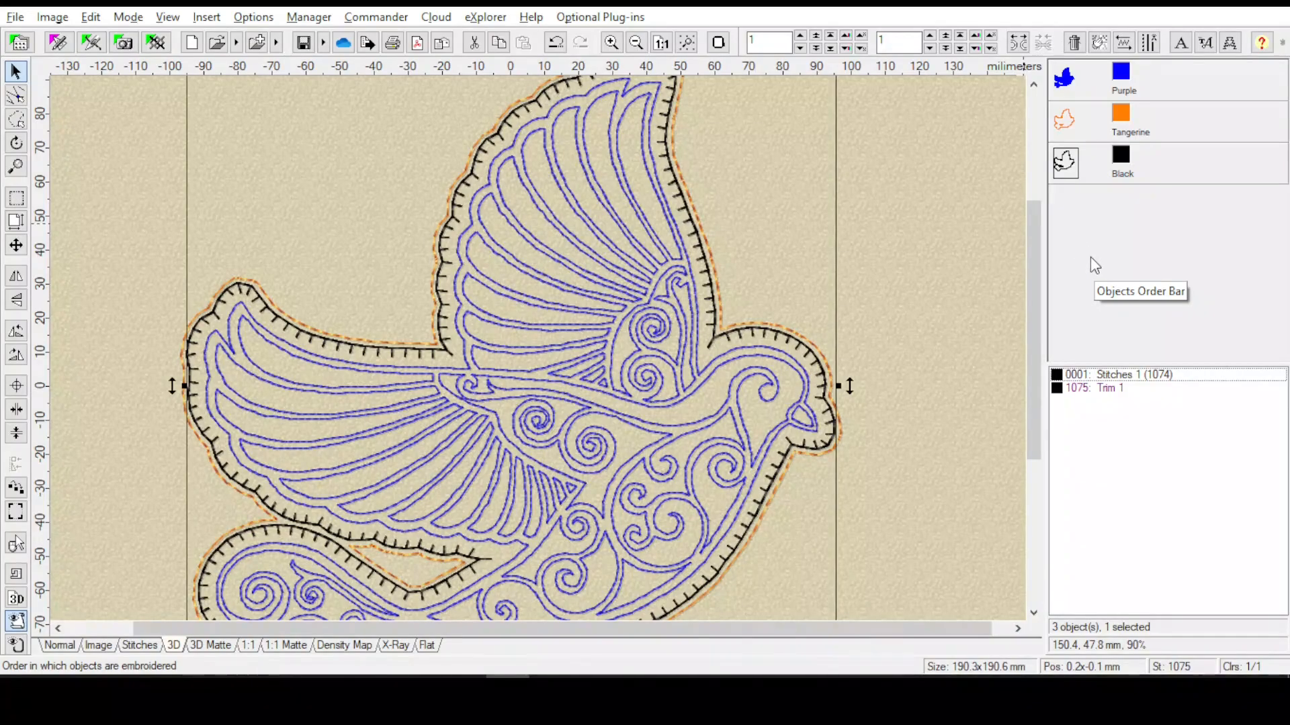
Merge the cutting file BirdCut180x180.fcm from the 0 Brother Designs folder into the open bird design
{"action": "left_click", "coordinate": [15, 17]}
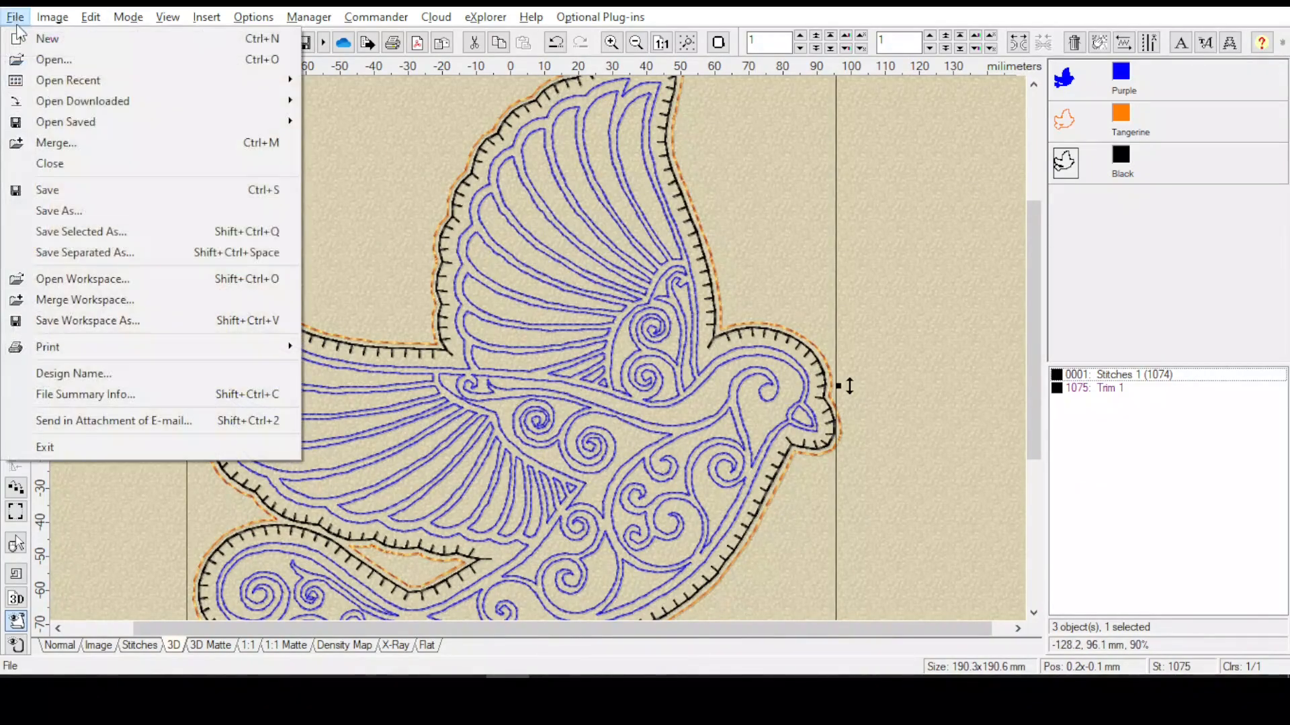
{"action": "left_click", "coordinate": [60, 148]}
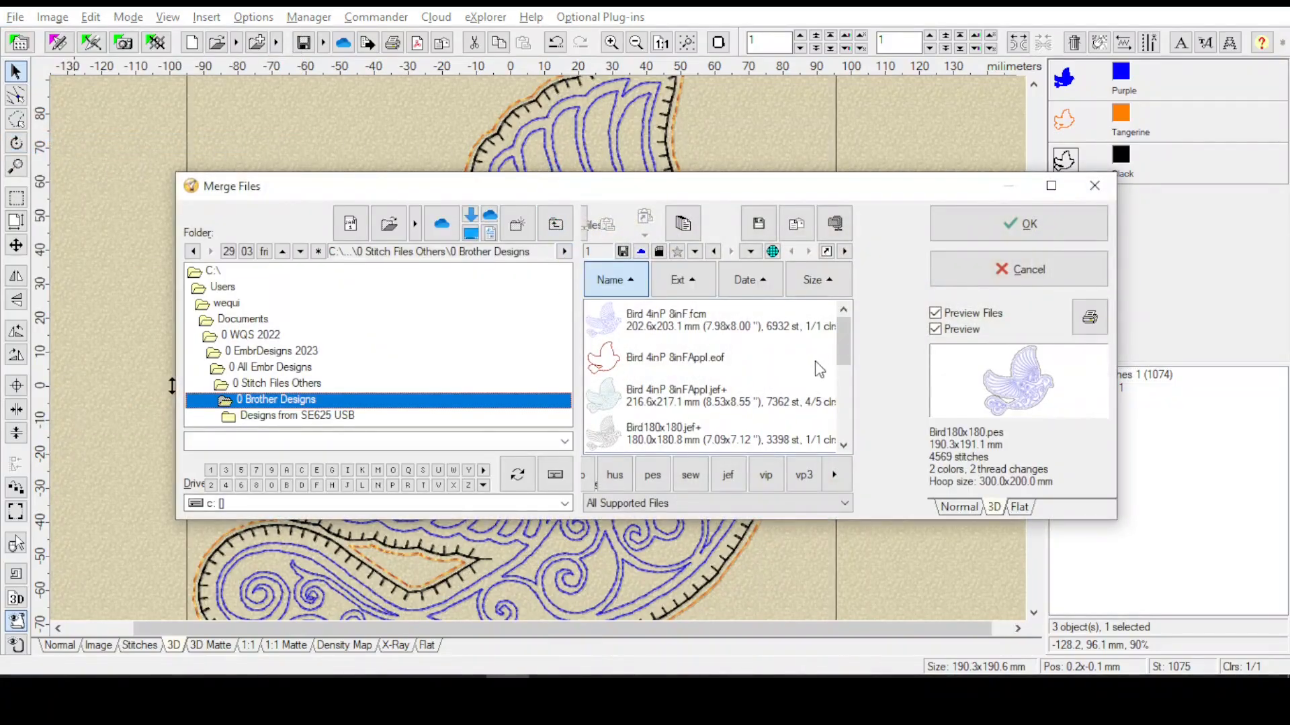
{"action": "left_click_drag", "start_coordinate": [846, 368], "coordinate": [848, 403]}
{"action": "left_click", "coordinate": [668, 401]}
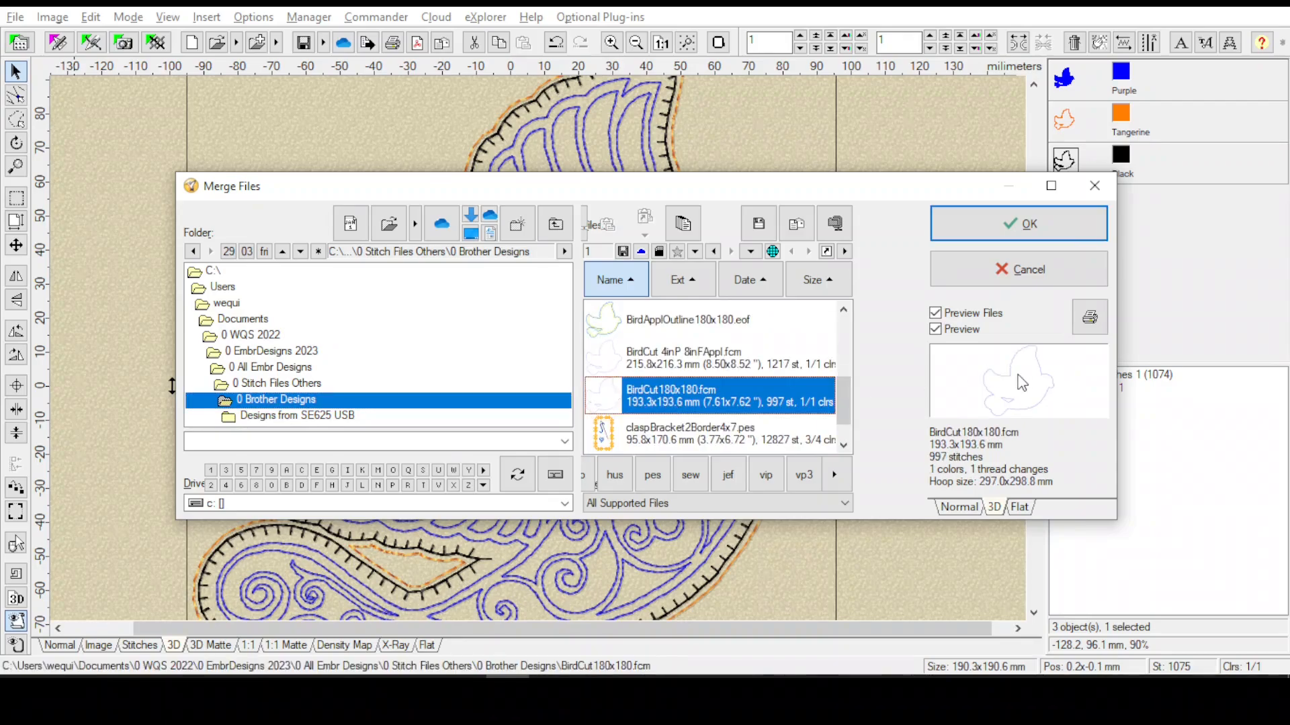
{"action": "left_click", "coordinate": [1017, 223]}
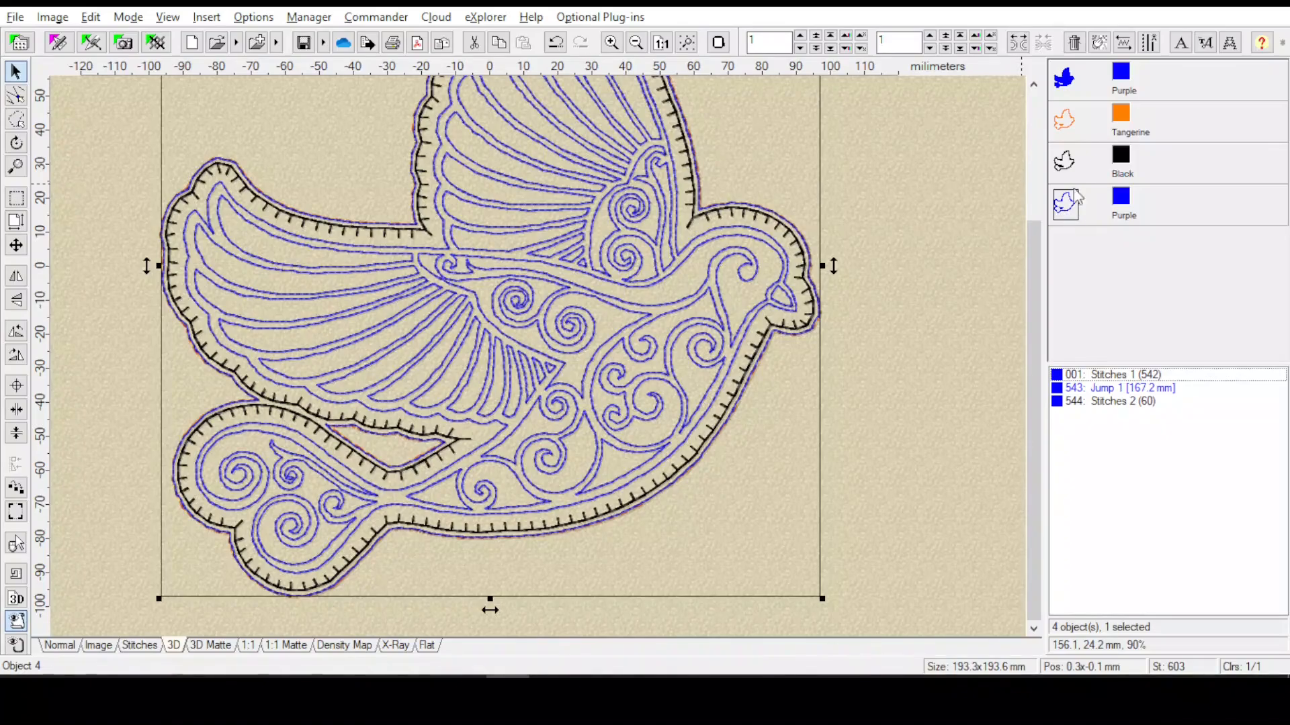
Change the merged cutting outline's thread color to a deep pink shade
{"action": "left_click", "coordinate": [1123, 201]}
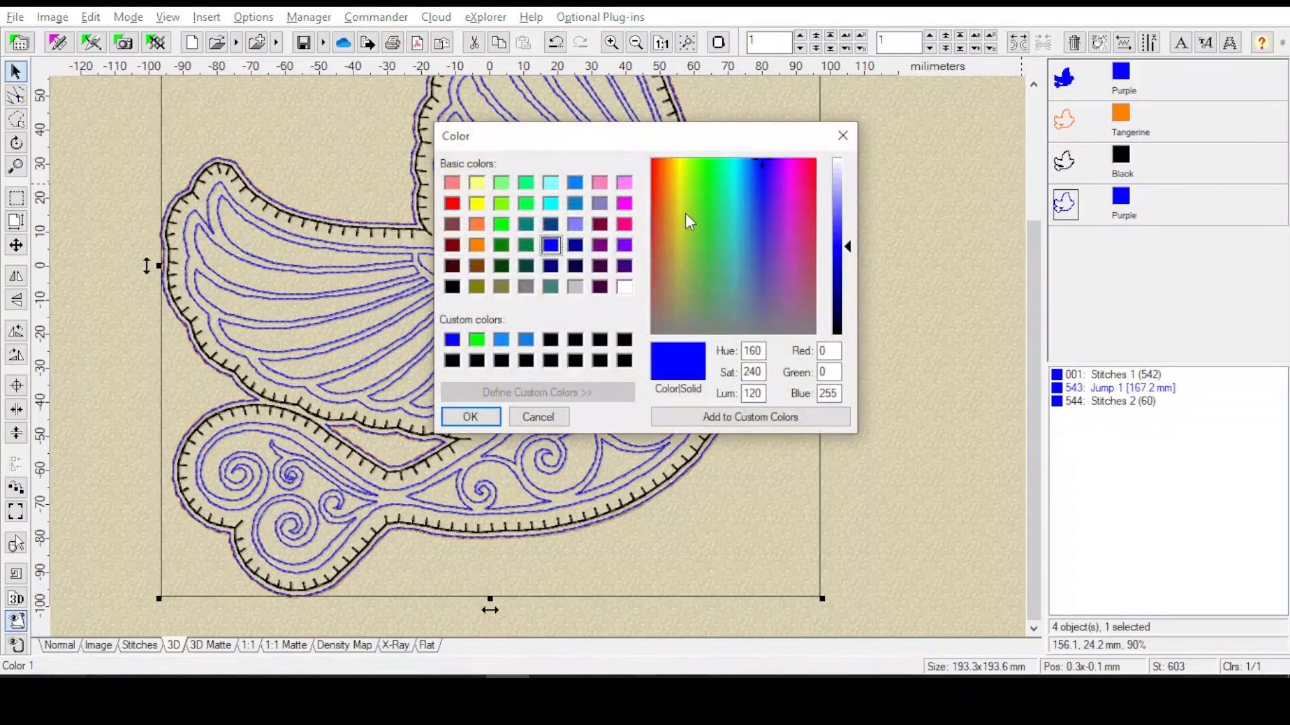
{"action": "left_click", "coordinate": [598, 184]}
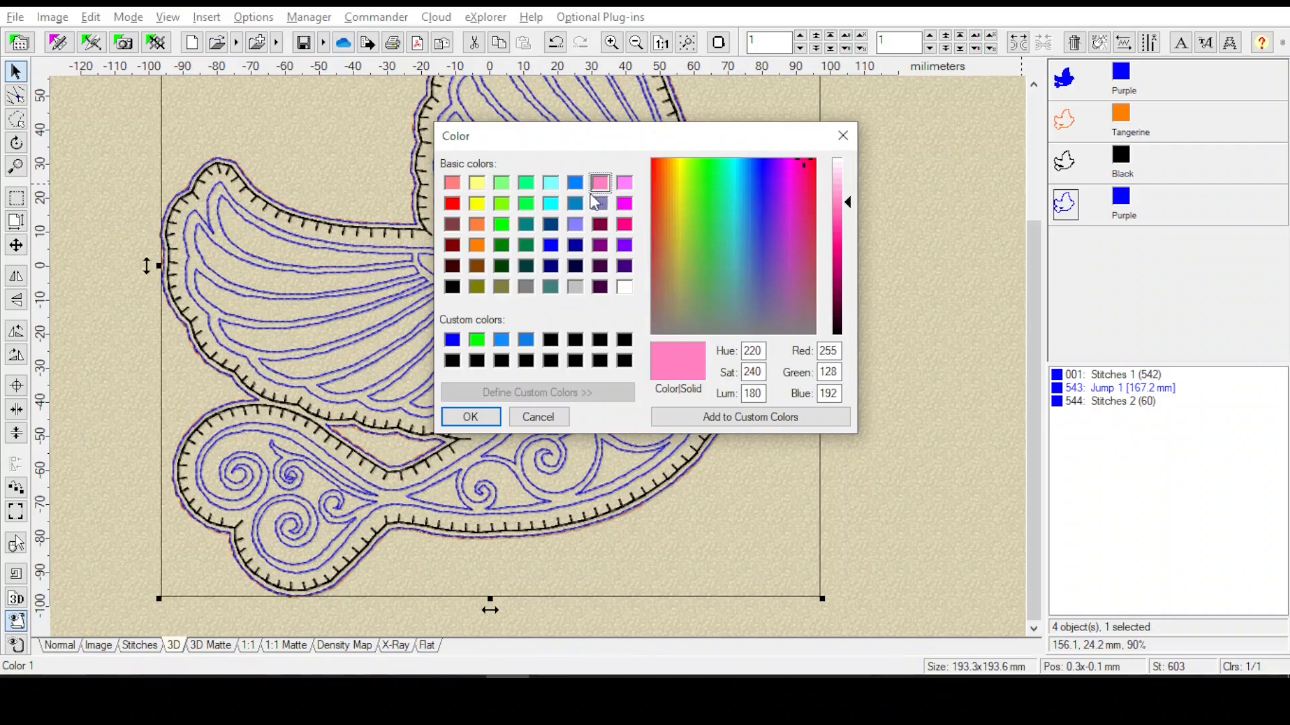
{"action": "left_click", "coordinate": [847, 220]}
{"action": "left_click", "coordinate": [477, 417]}
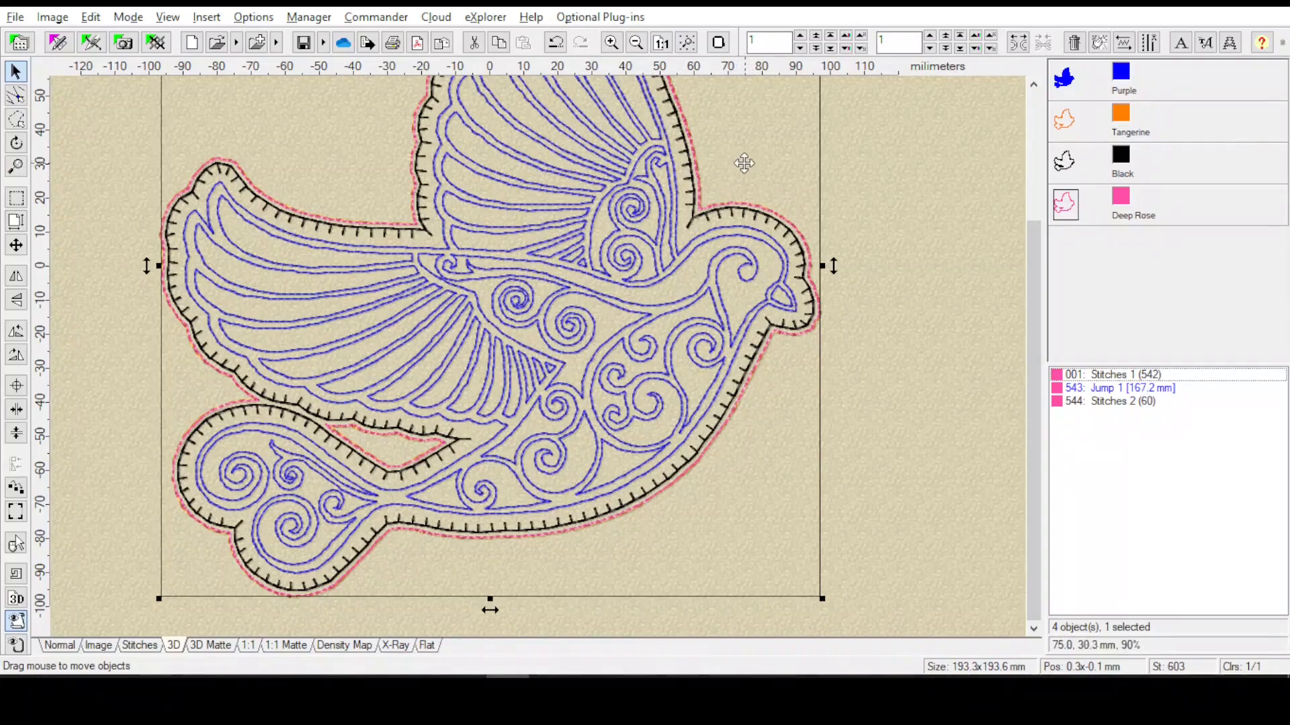
Compare the pink cutting outline with the black blanket stitch near the bird's neck, hiding the orange contour and showing plain stitch lines
{"action": "left_click", "coordinate": [15, 166]}
{"action": "left_click", "coordinate": [753, 194]}
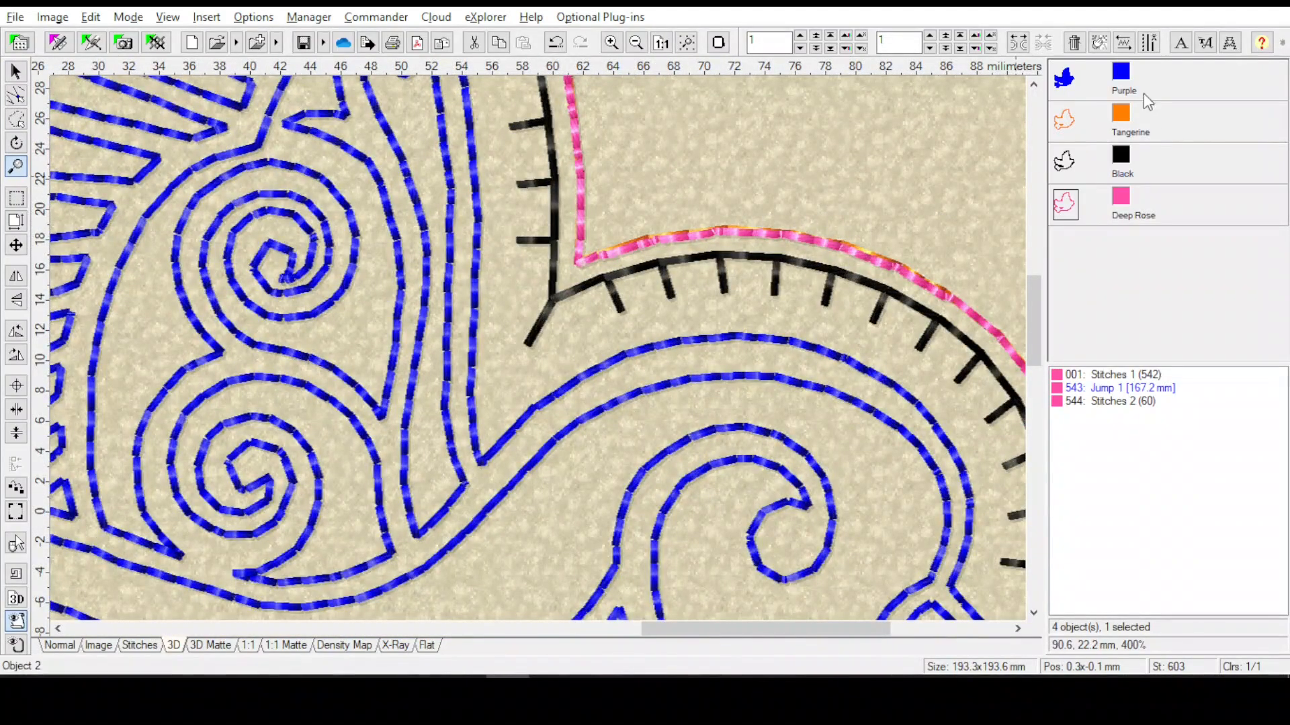
{"action": "left_click", "coordinate": [1118, 114]}
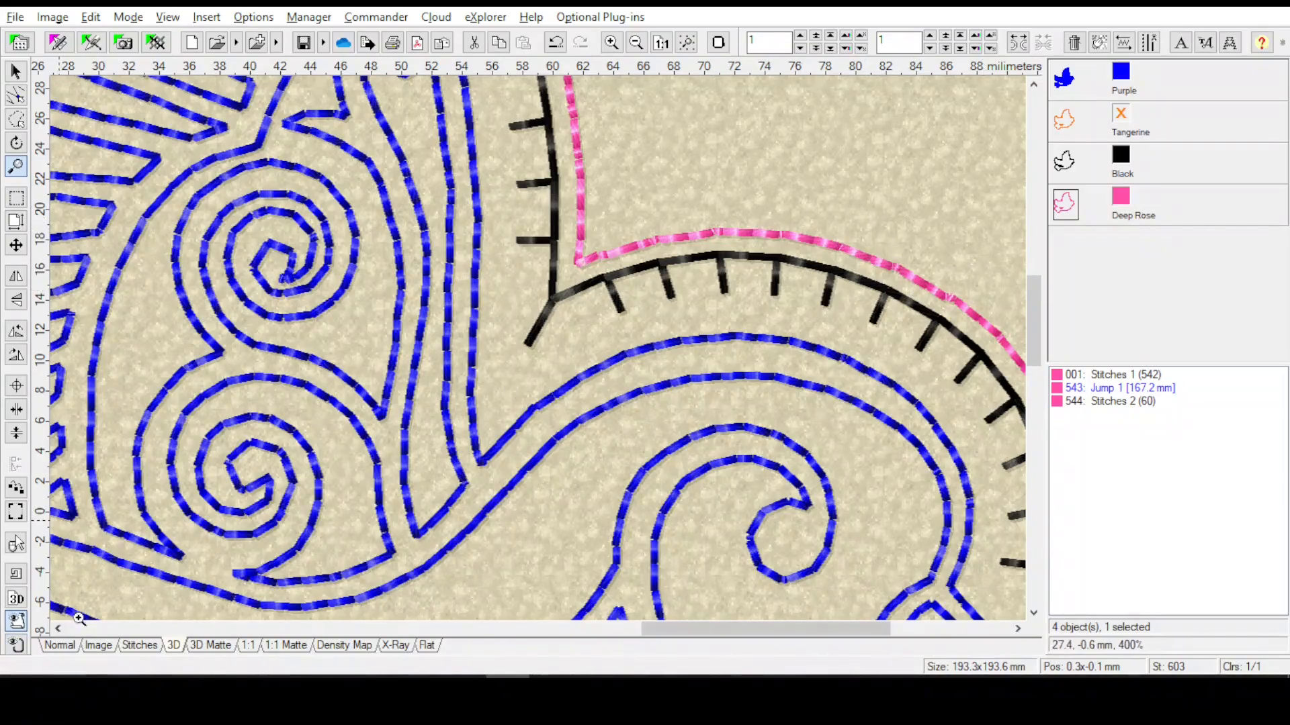
{"action": "left_click", "coordinate": [138, 647]}
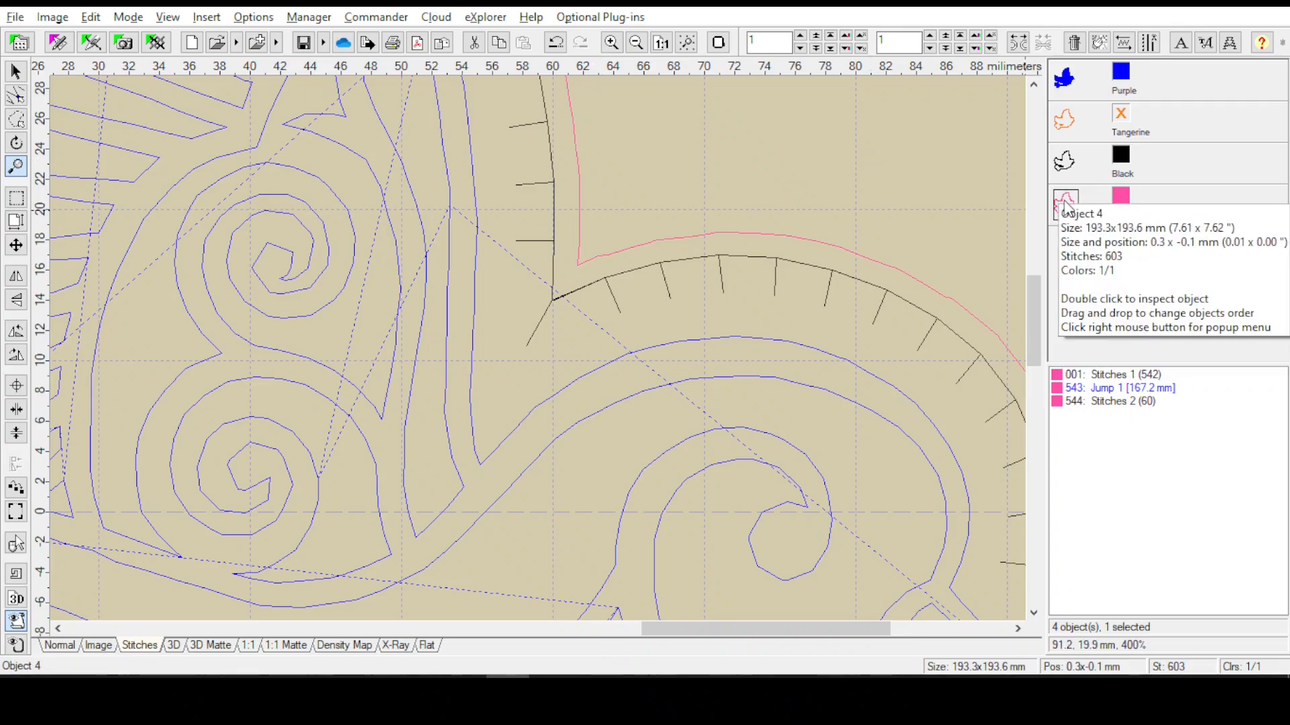
Delete the merged pink cutting outline, then show the orange contour again in 3D view
{"action": "left_click", "coordinate": [16, 72]}
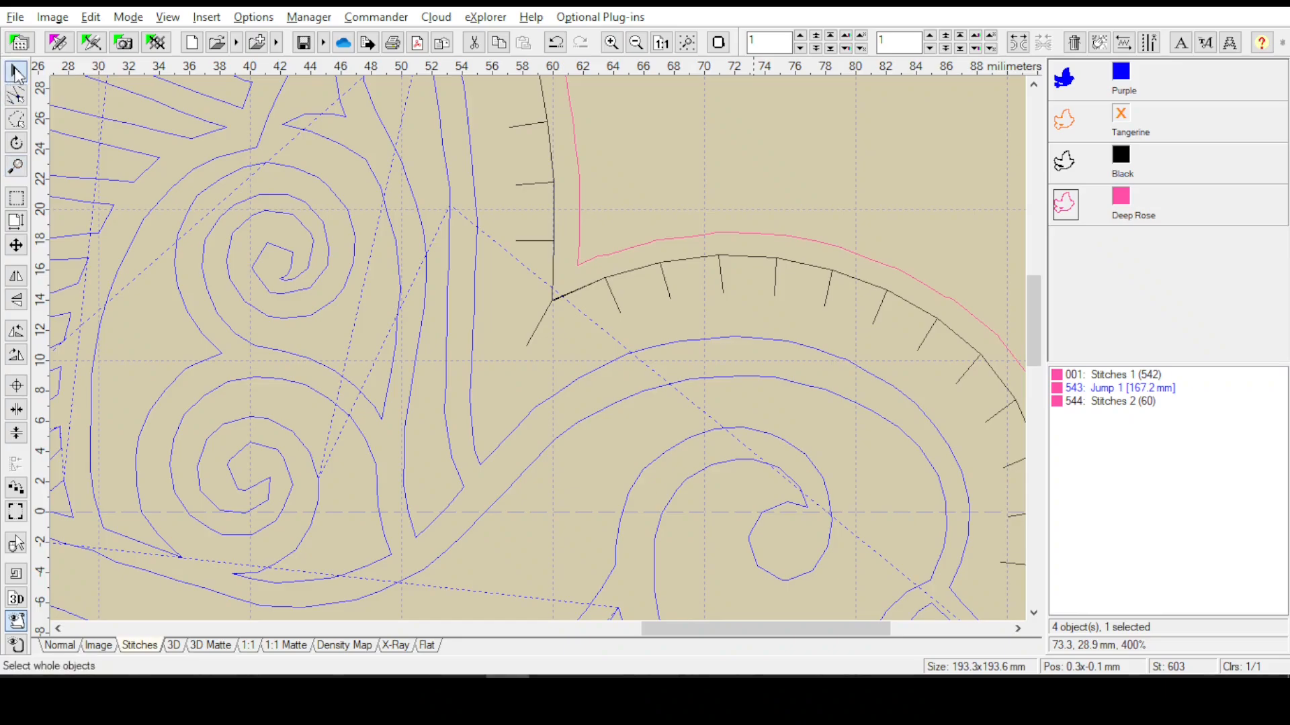
{"action": "left_click", "coordinate": [1075, 43]}
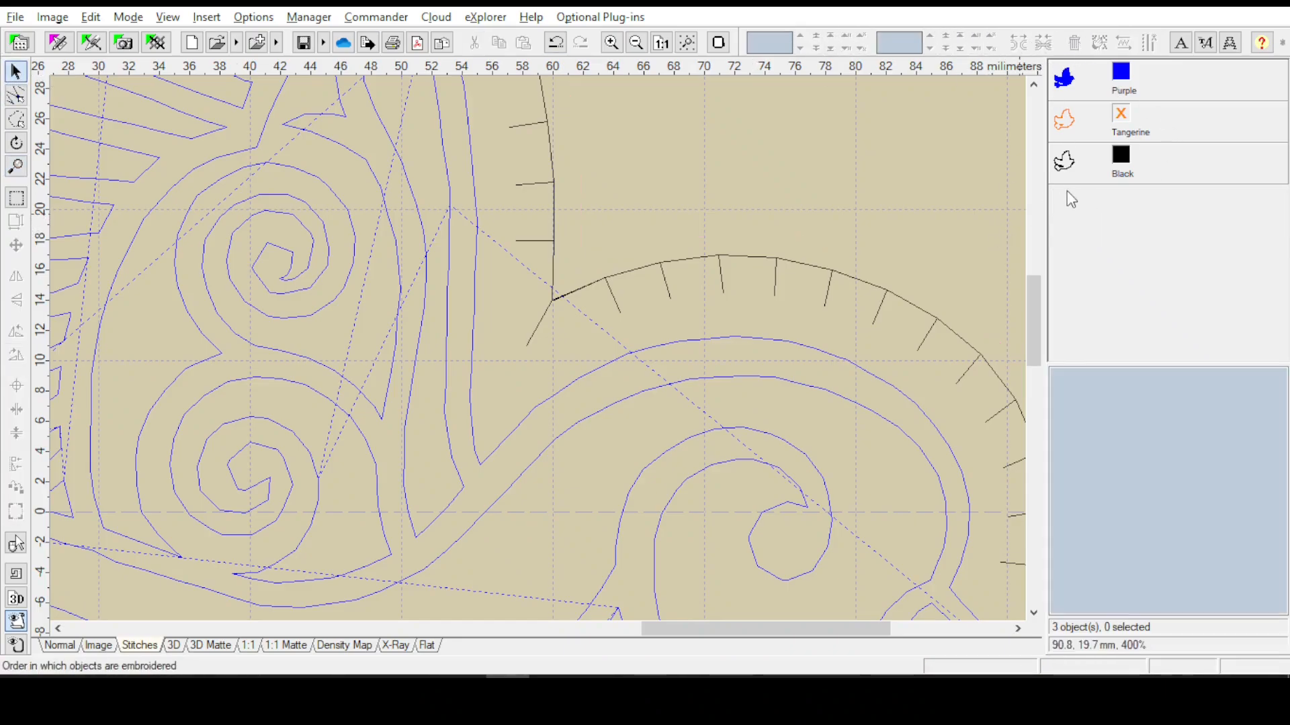
{"action": "left_click", "coordinate": [1123, 115]}
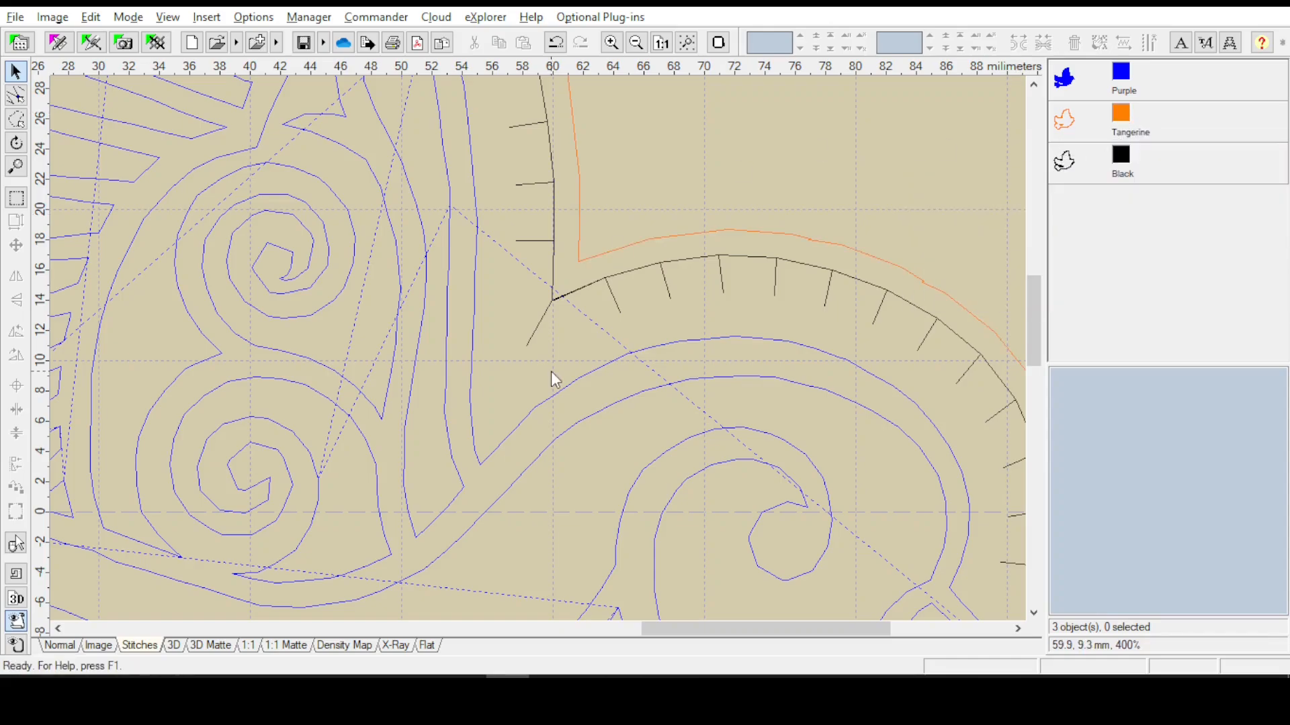
{"action": "left_click", "coordinate": [174, 647]}
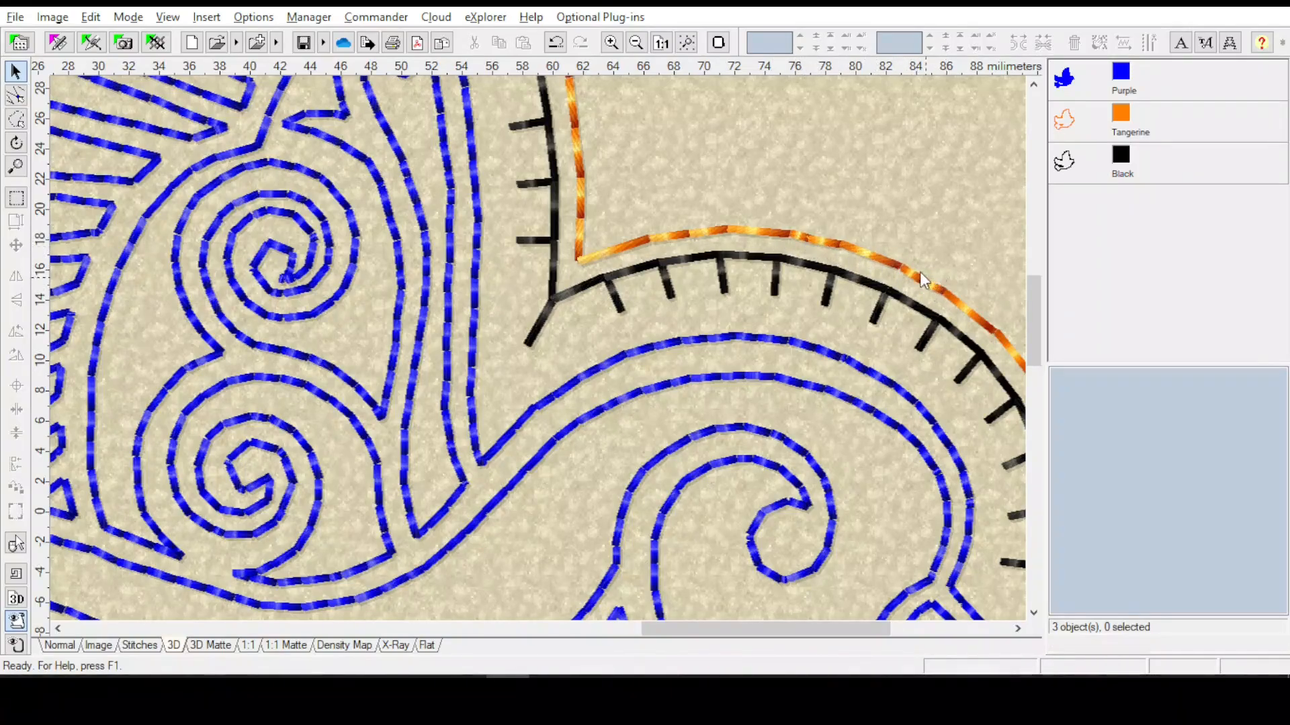
Recalculate the orange contour's stitches with a specified outline stitch length of 5.0 mm
{"action": "left_click", "coordinate": [1064, 121]}
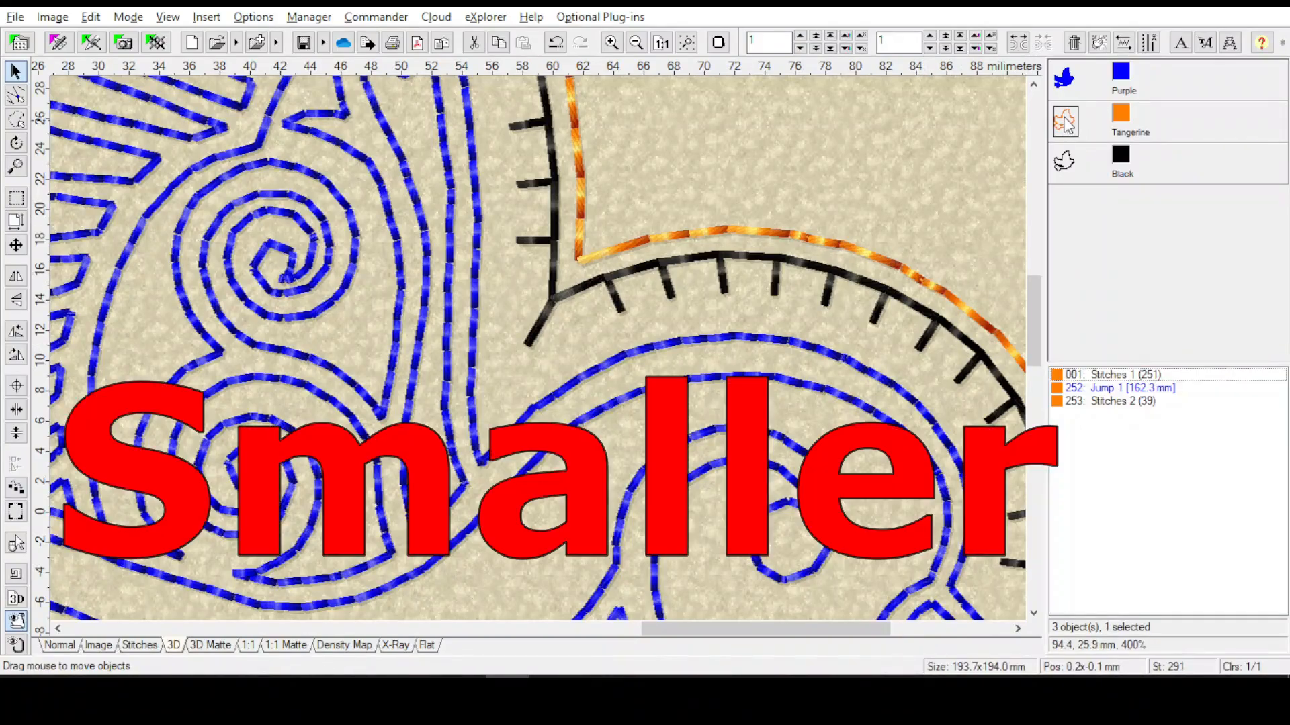
{"action": "right_click", "coordinate": [1068, 124]}
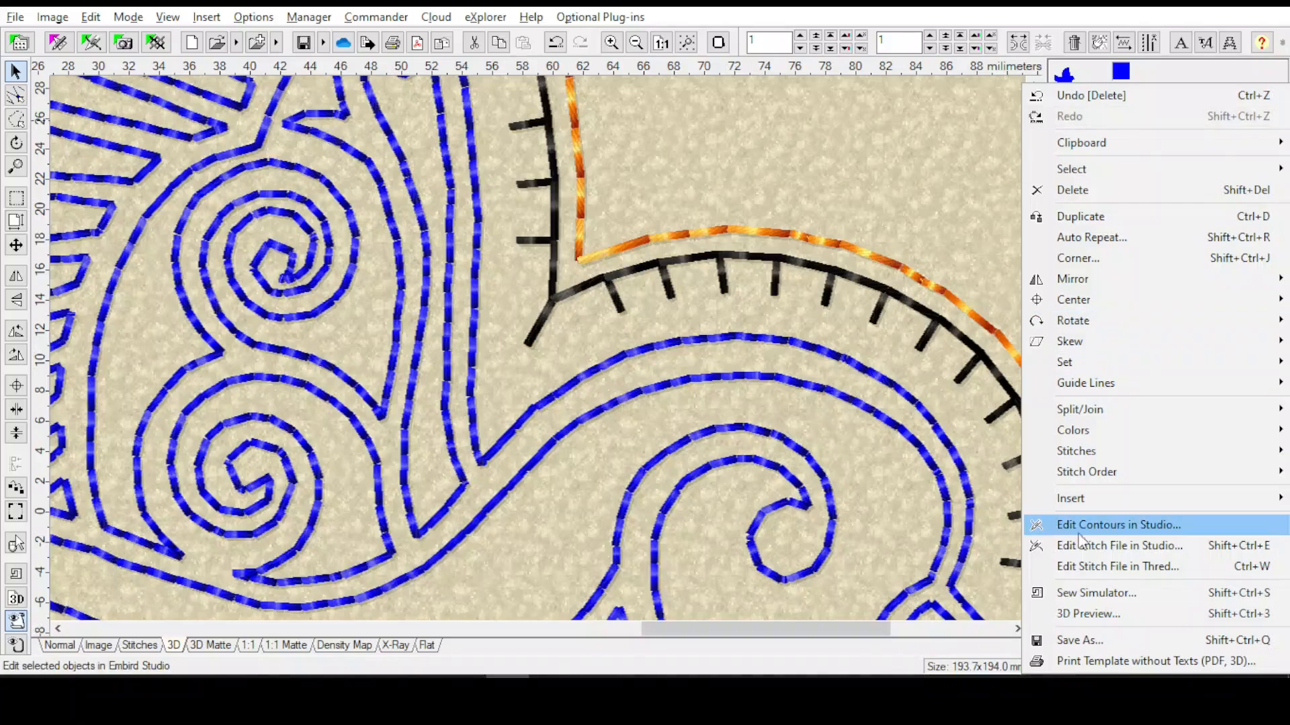
{"action": "mouse_move", "coordinate": [1076, 363]}
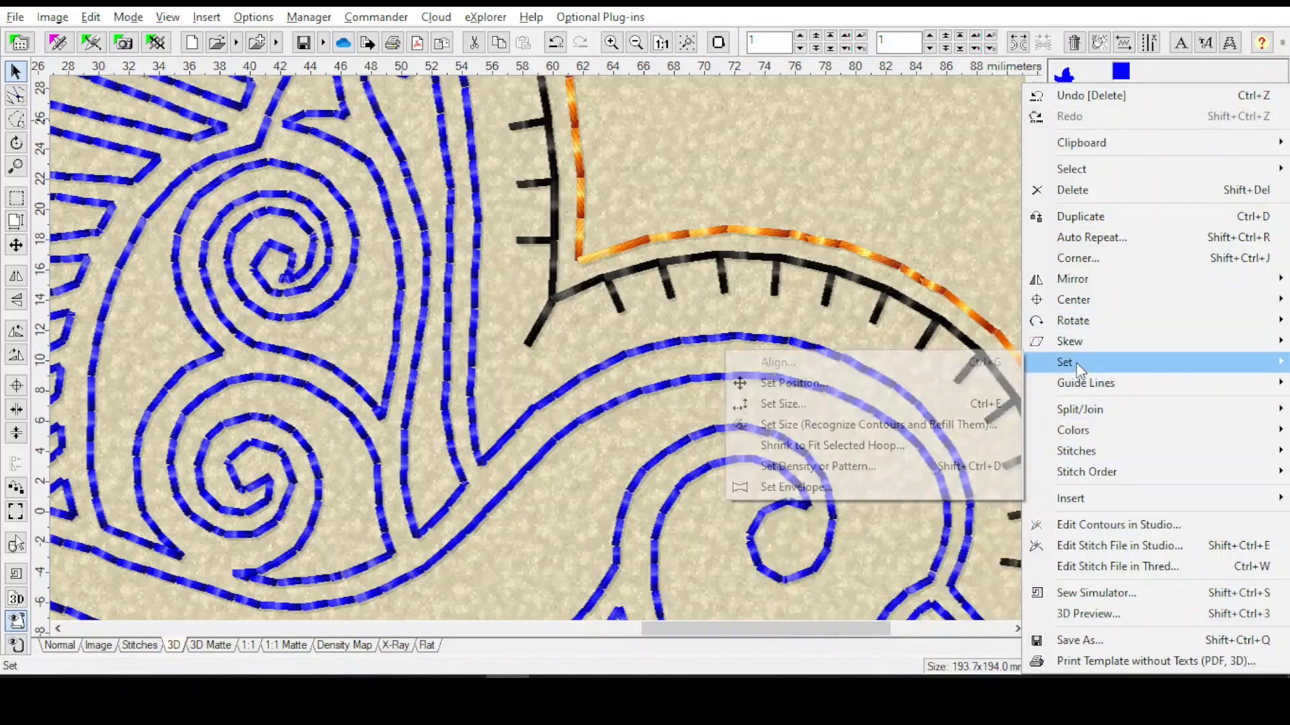
{"action": "left_click", "coordinate": [808, 474]}
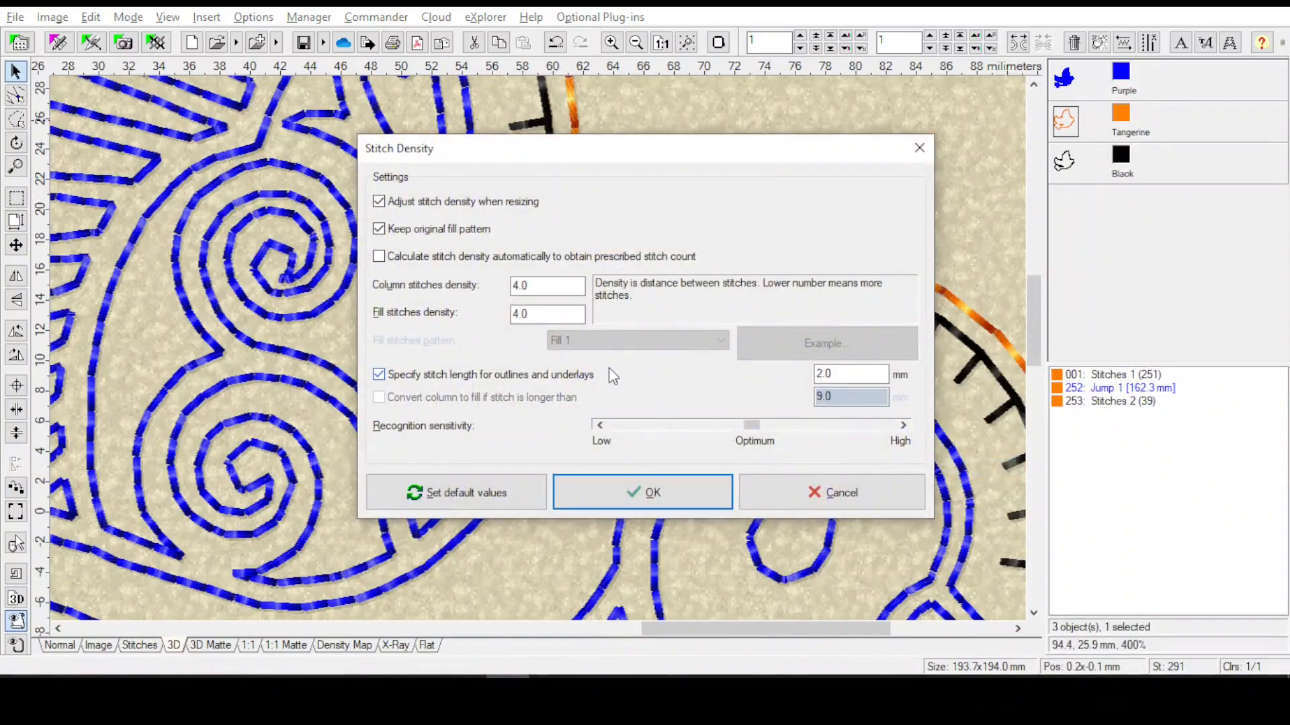
{"action": "left_click_drag", "start_coordinate": [858, 374], "coordinate": [707, 397]}
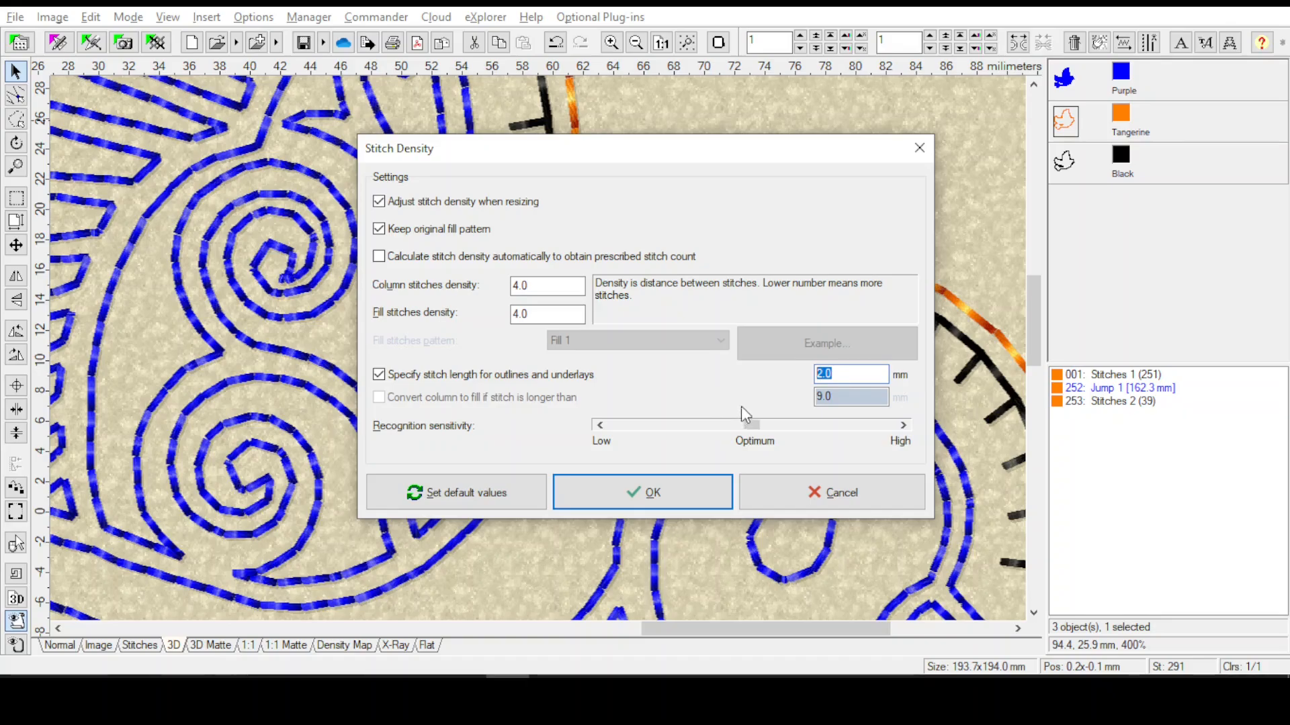
{"action": "type", "text": "5.0"}
{"action": "left_click", "coordinate": [642, 493]}
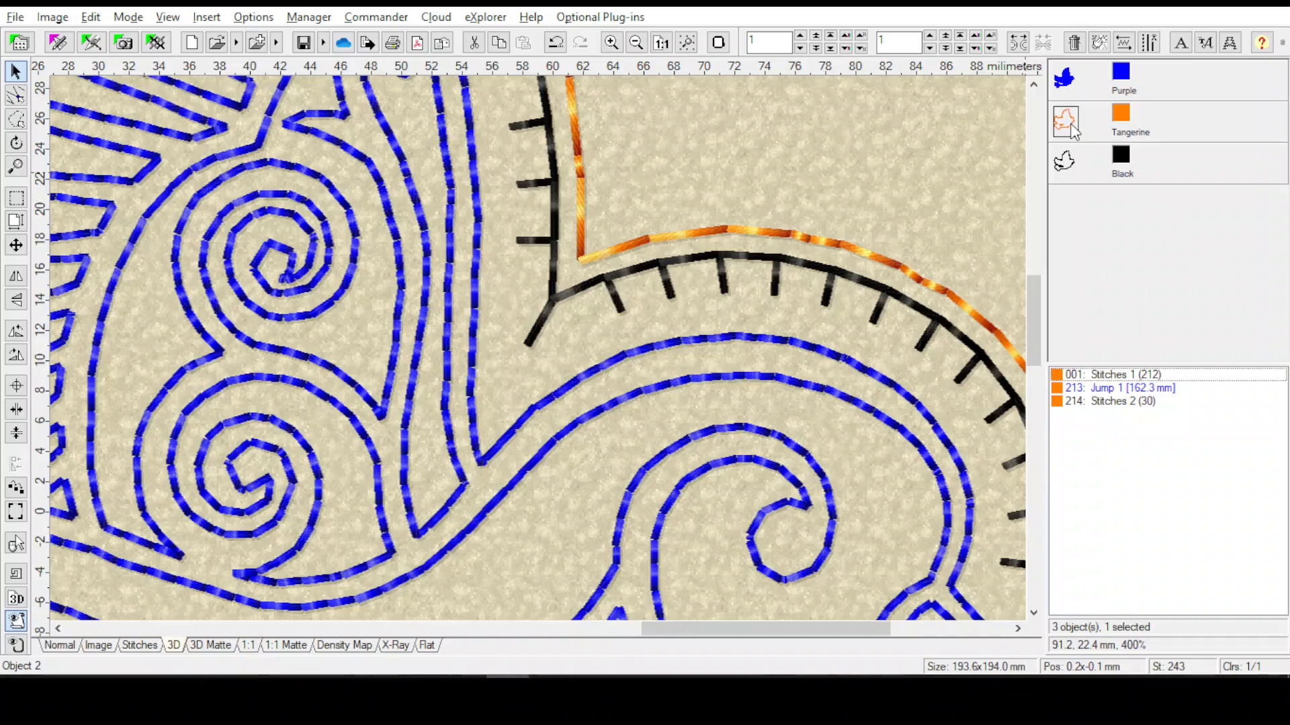
Examine the short stitches of the orange contour along the upper wing tip and compare them with the black outline
{"action": "mouse_move", "coordinate": [1073, 130]}
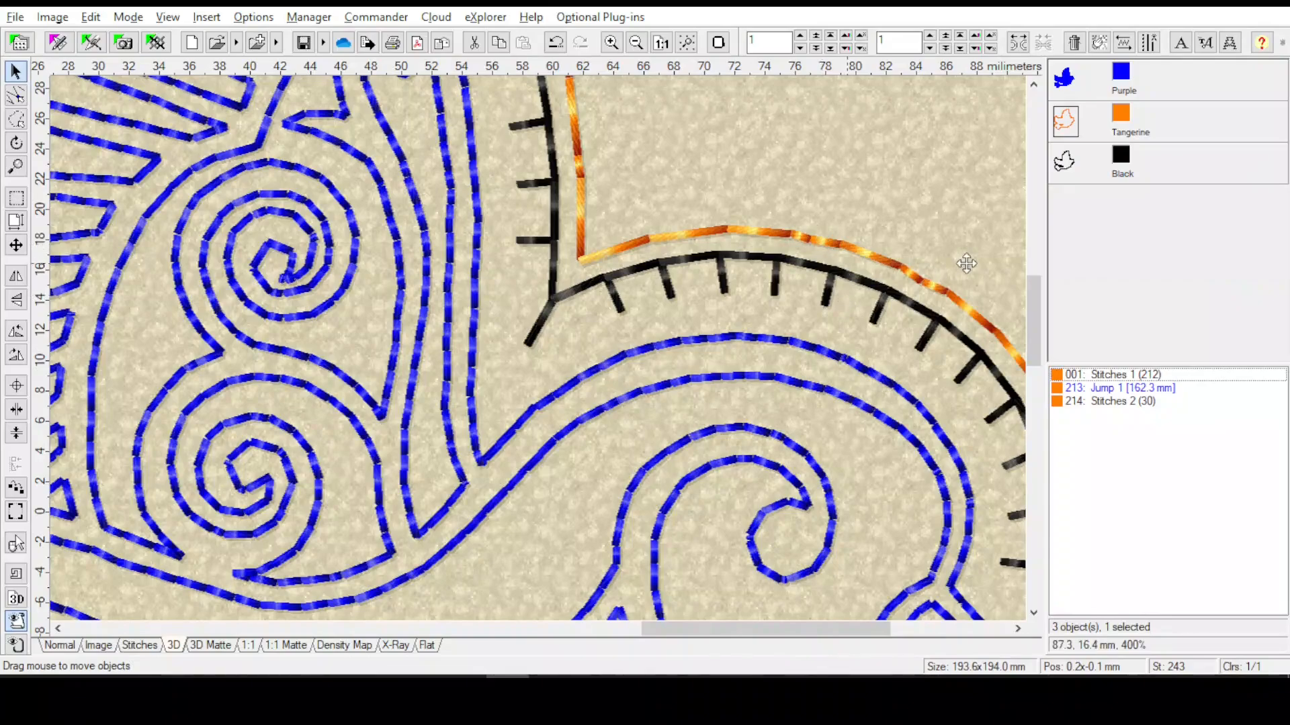
{"action": "left_click_drag", "start_coordinate": [1033, 333], "coordinate": [1002, 178]}
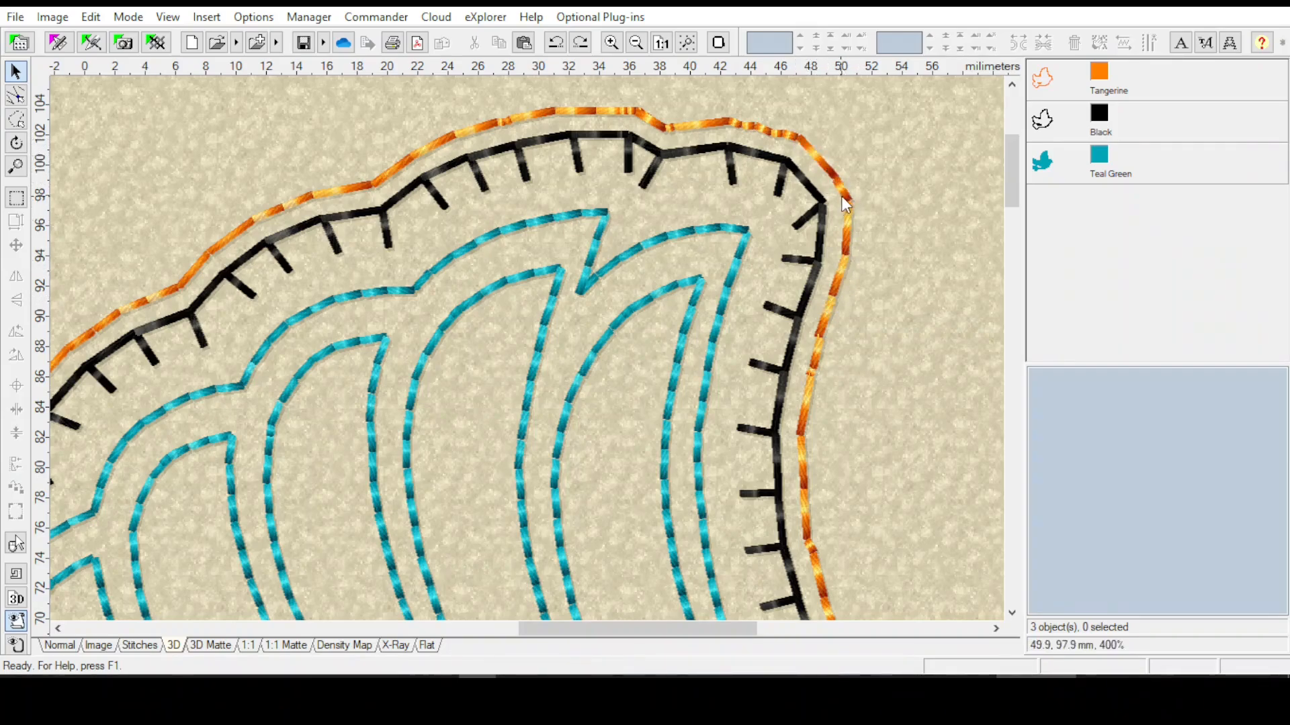
{"action": "scroll", "coordinate": [842, 199], "scroll_direction": "up", "scroll_amount": 1}
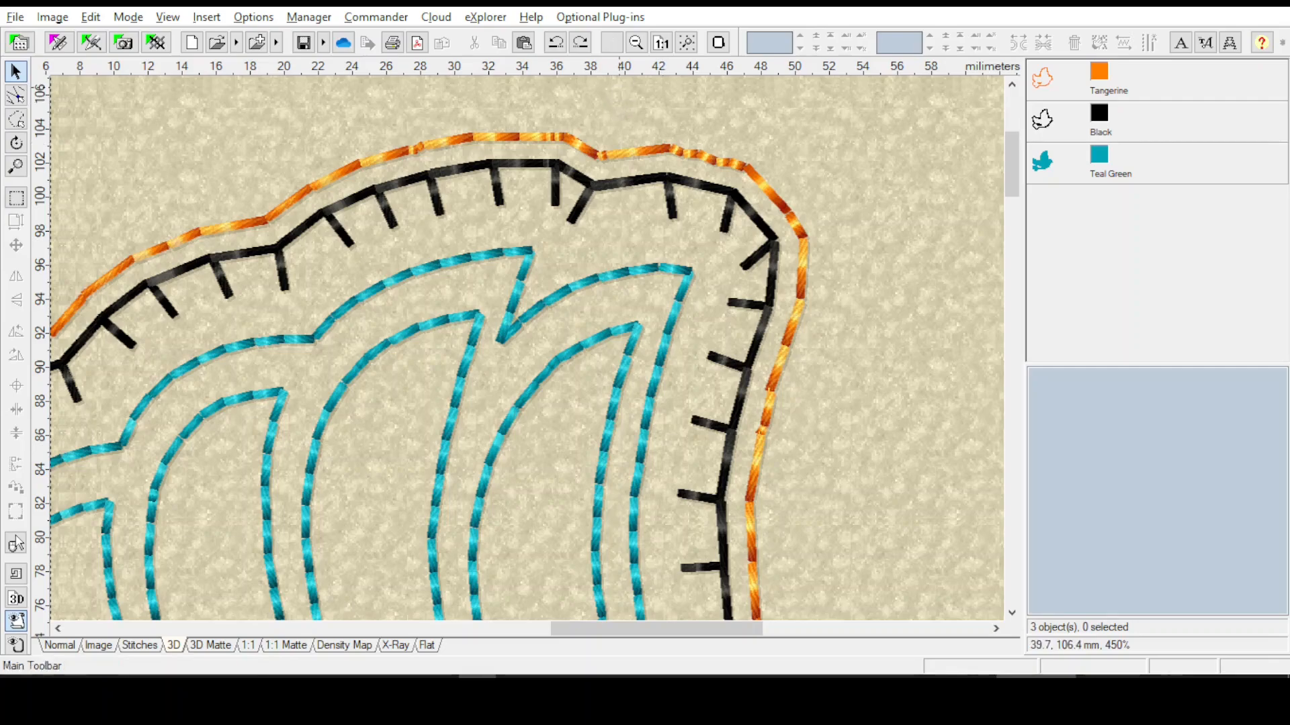
{"action": "left_click", "coordinate": [1042, 80]}
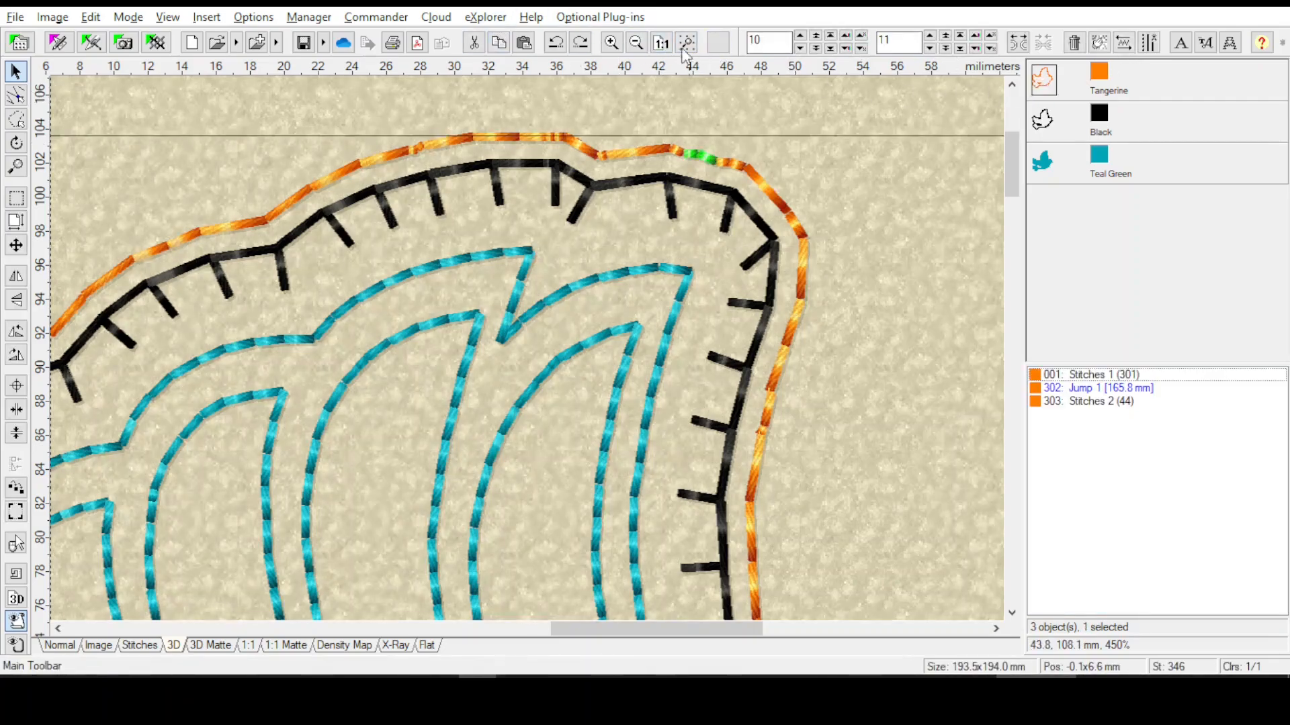
{"action": "left_click", "coordinate": [686, 47]}
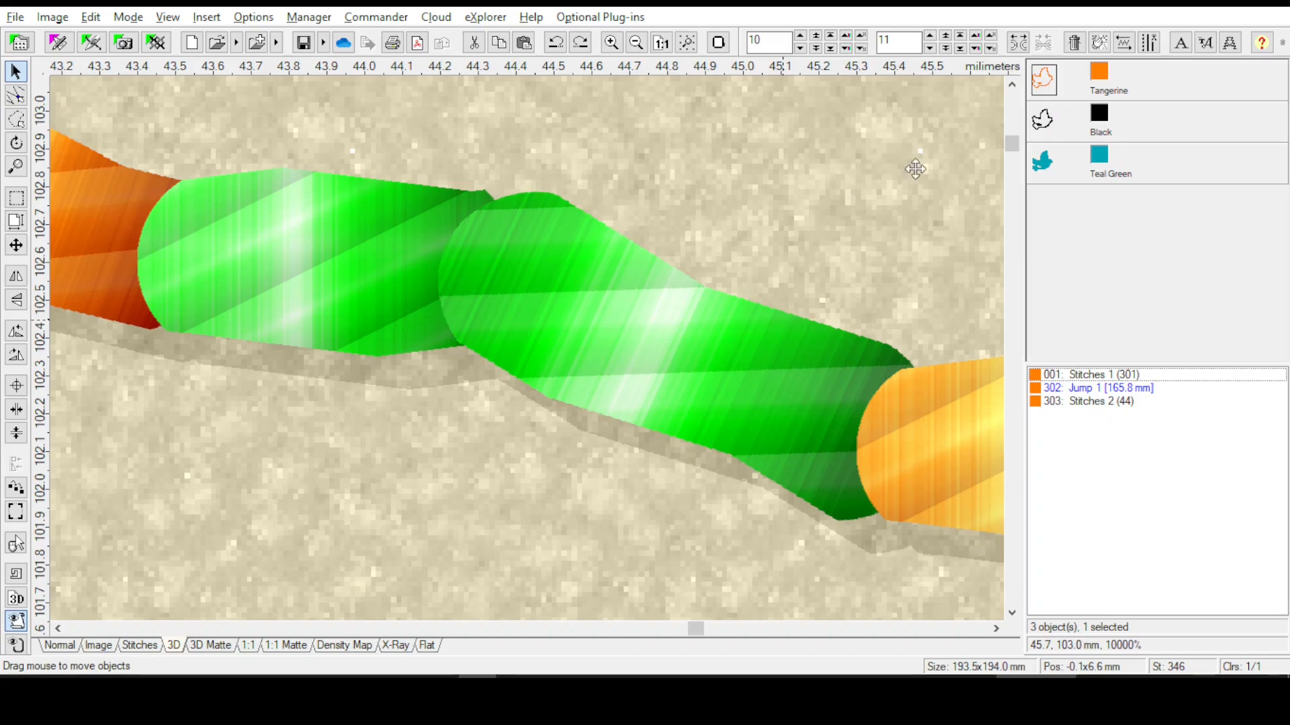
{"action": "left_click", "coordinate": [1043, 124]}
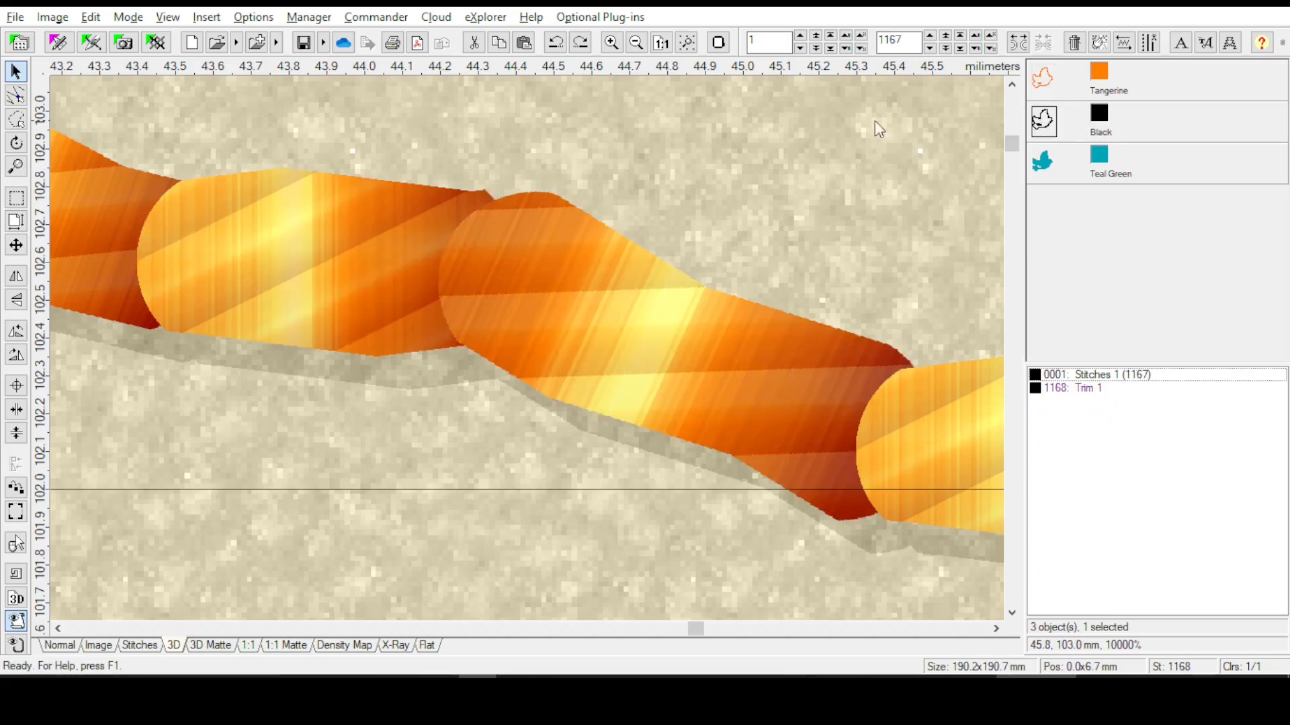
{"action": "left_click", "coordinate": [687, 43]}
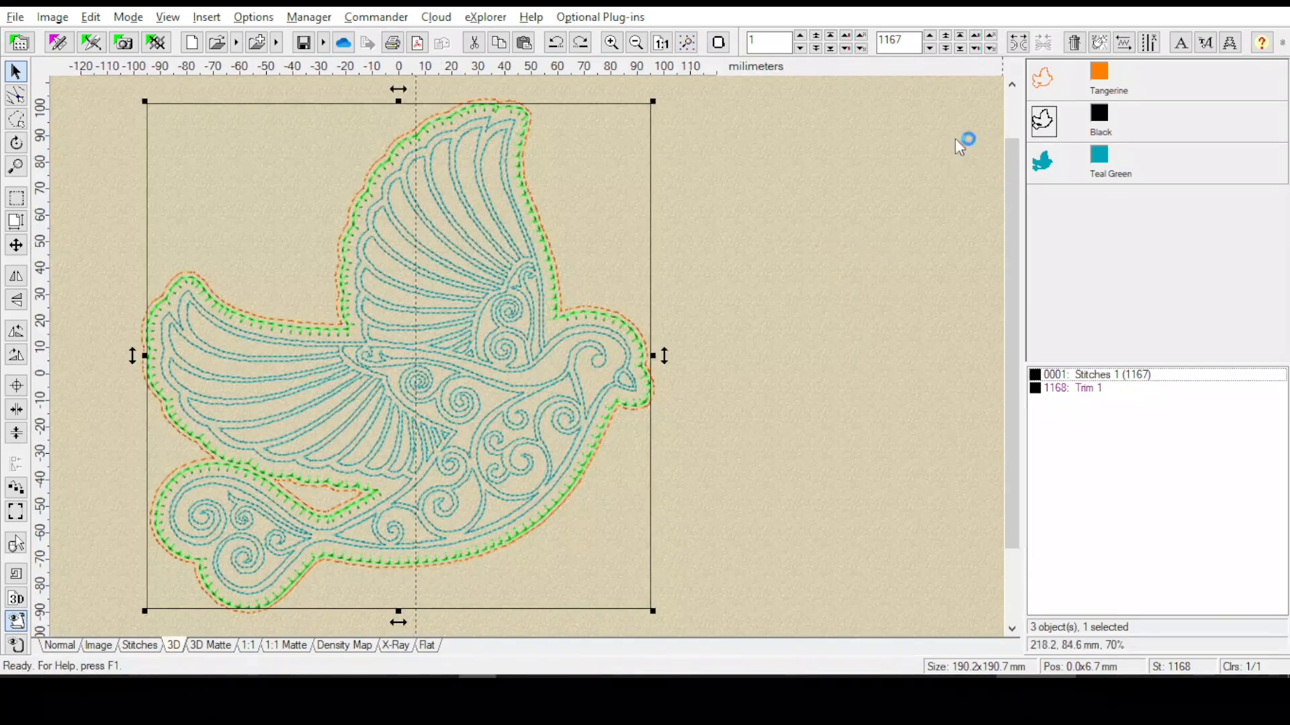
Select stitches 1 to 10 of the orange contour's first stitch block
{"action": "left_click", "coordinate": [1048, 80]}
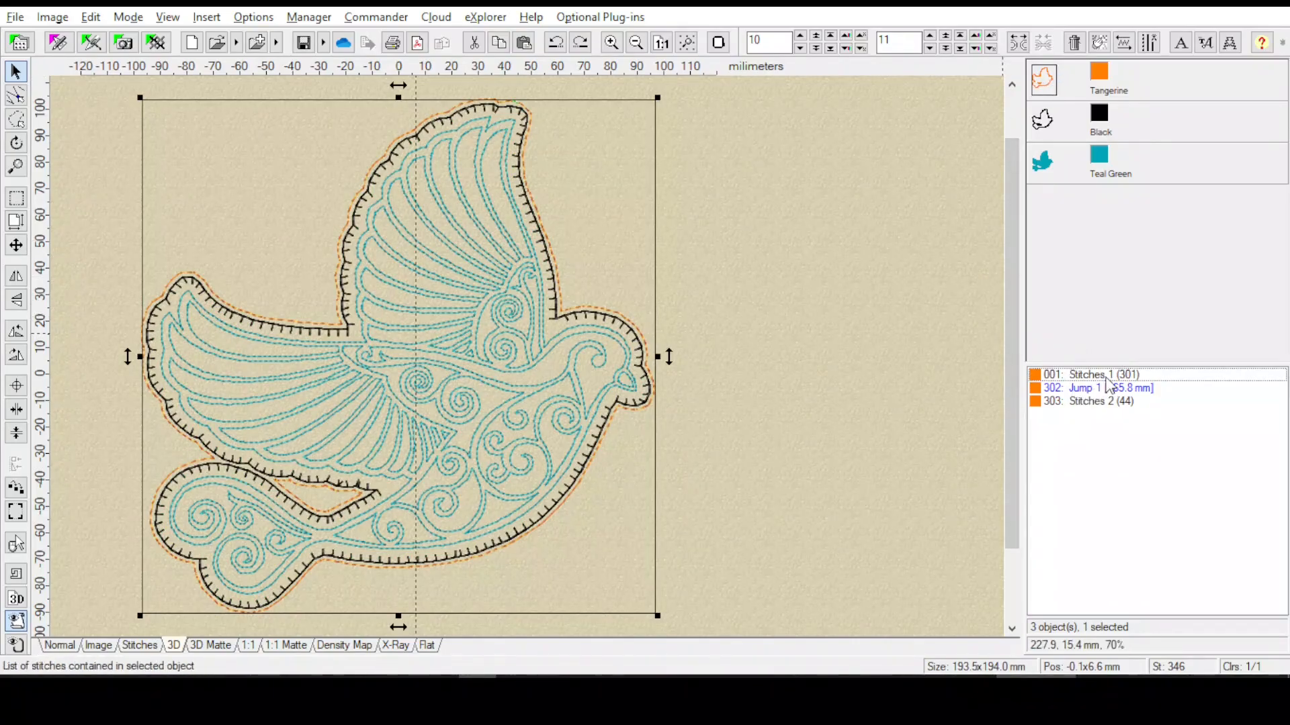
{"action": "left_click", "coordinate": [1103, 377]}
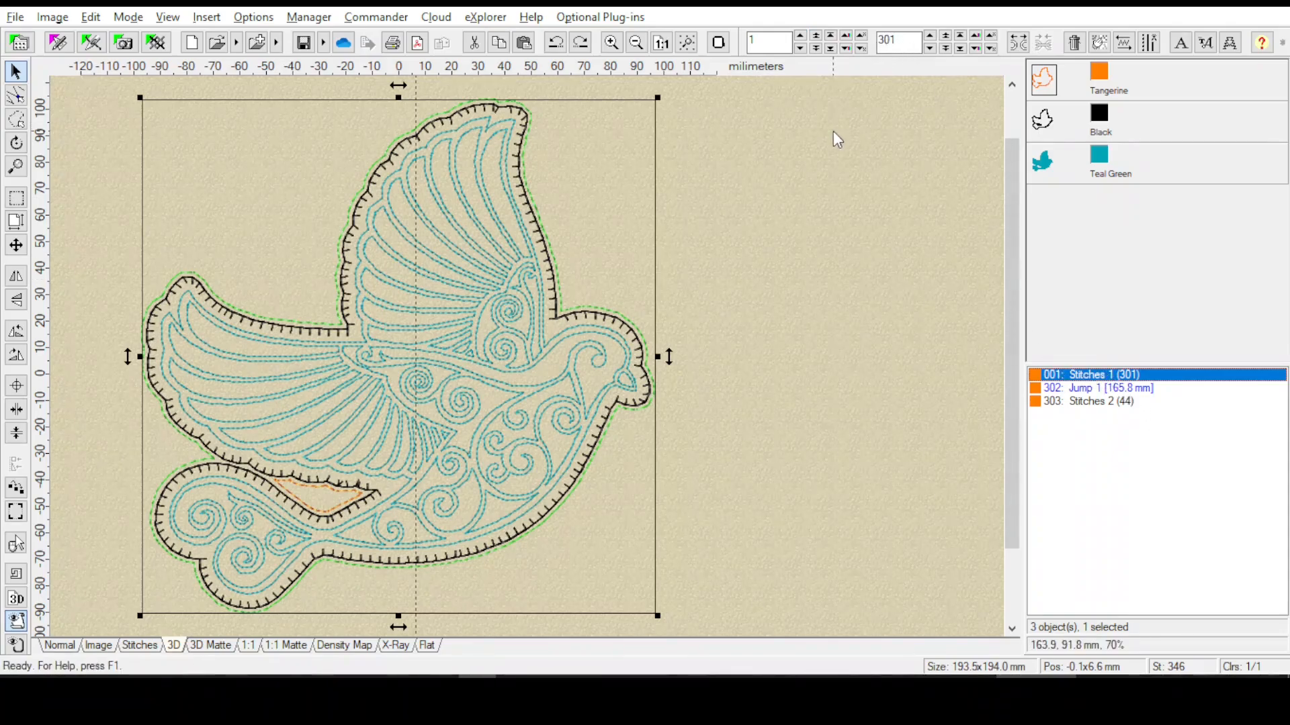
{"action": "double_click", "coordinate": [898, 40]}
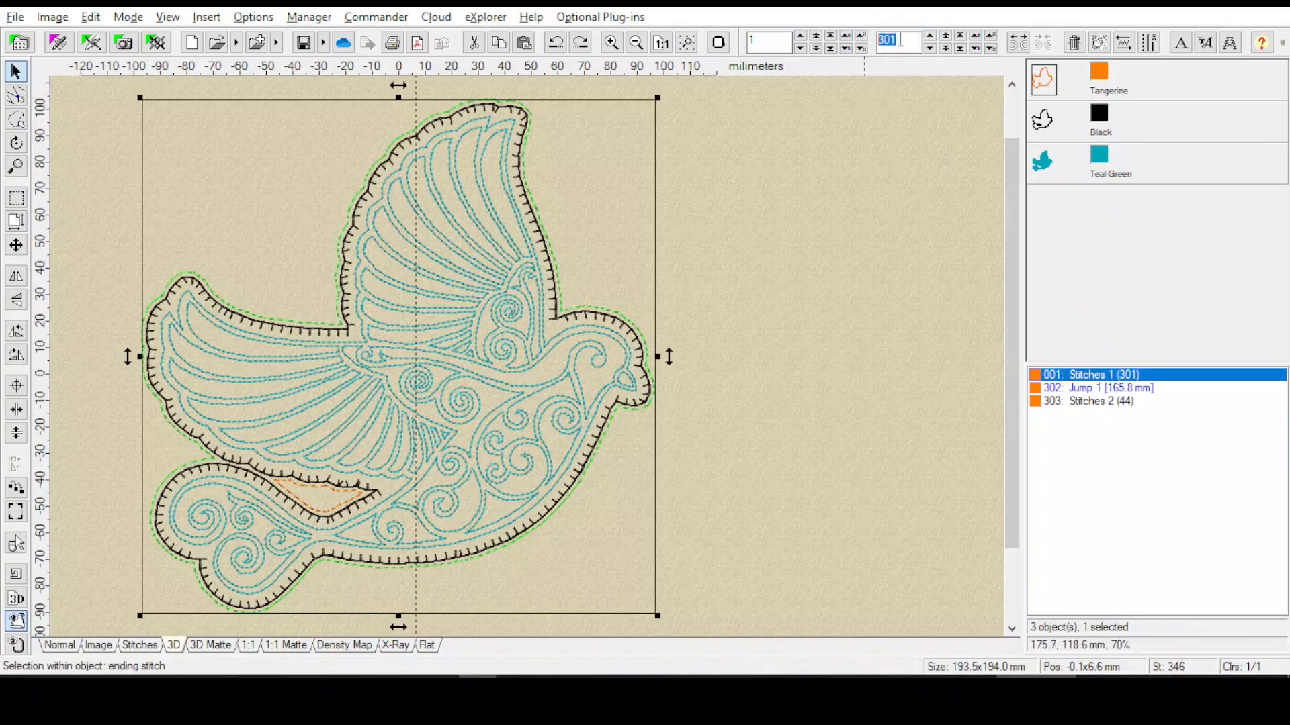
{"action": "type", "text": "10"}
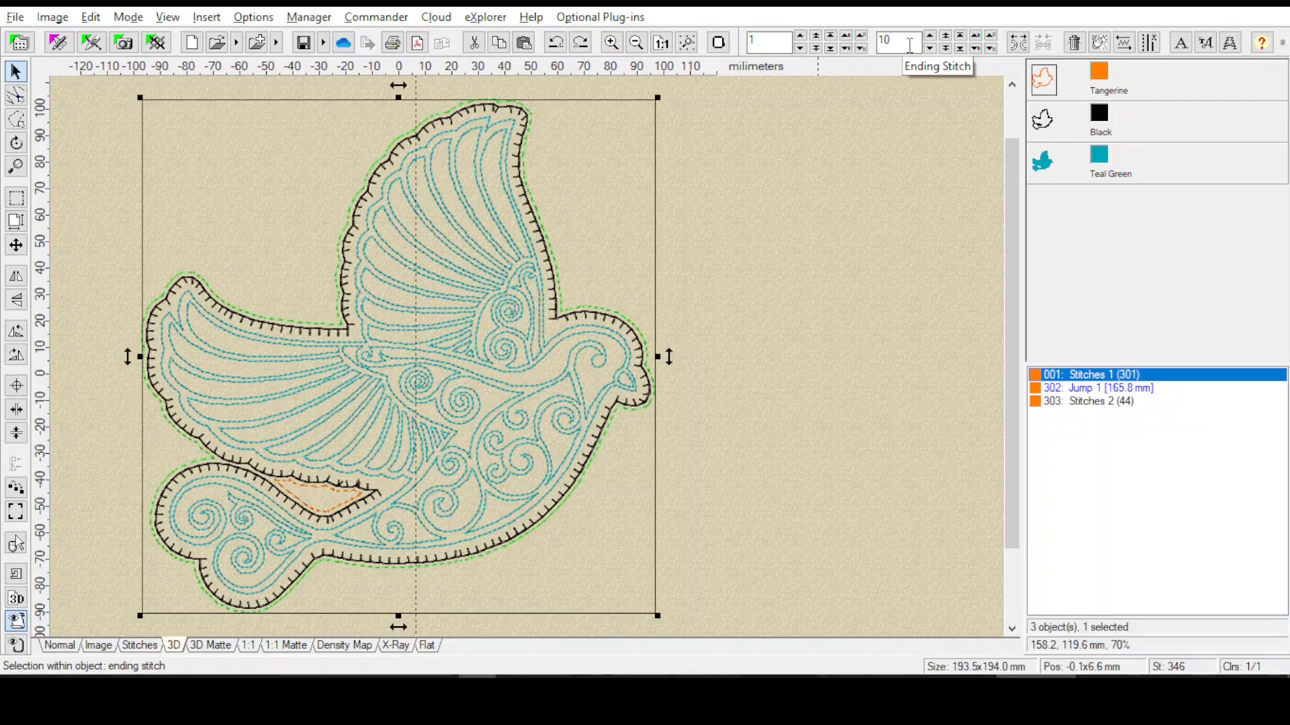
{"action": "key", "text": "Return"}
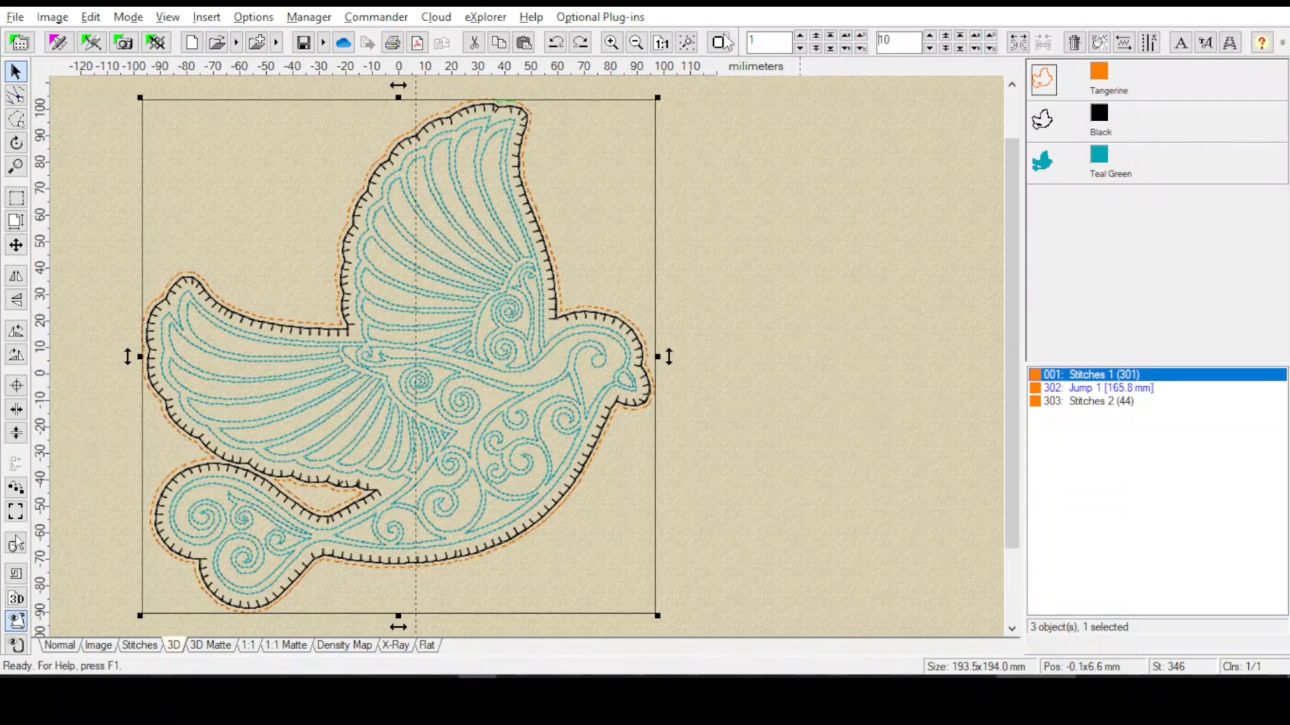
Examine the selected contour stitches close up together with the surrounding wing-tip outline
{"action": "left_click", "coordinate": [690, 47]}
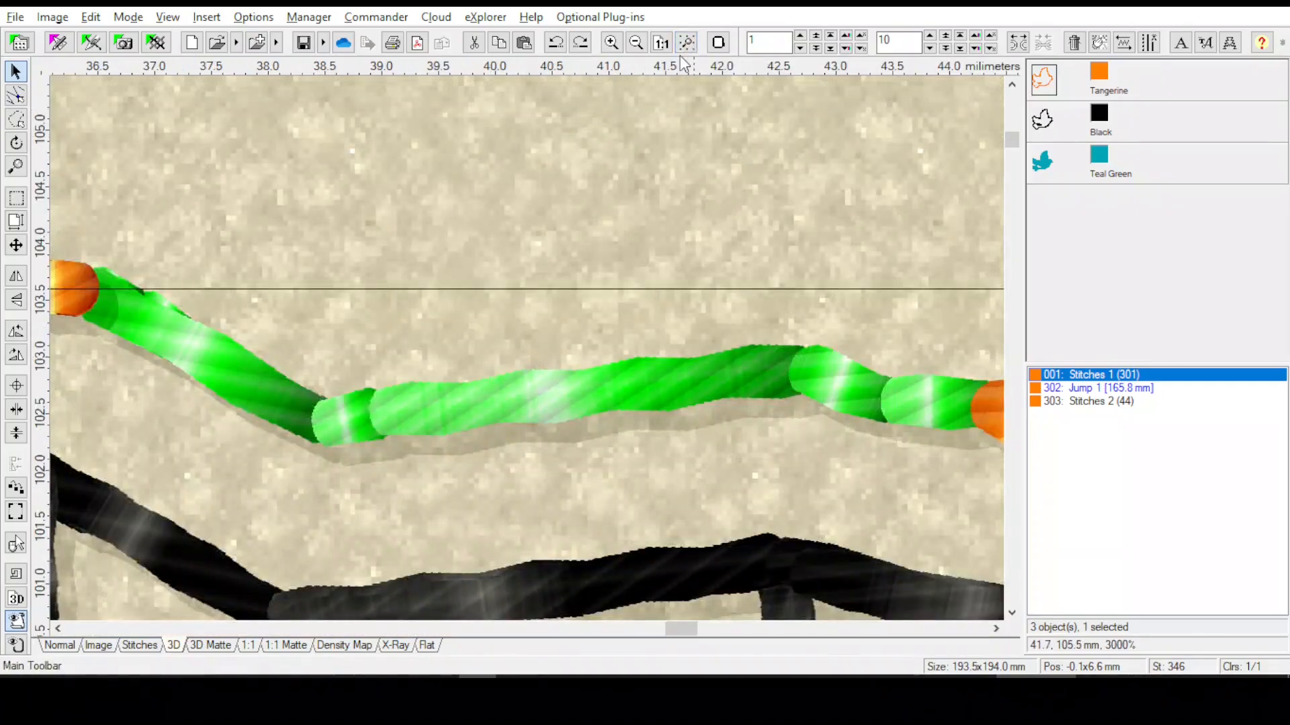
{"action": "left_click", "coordinate": [636, 44]}
{"action": "left_click", "coordinate": [637, 44]}
{"action": "left_click", "coordinate": [637, 44]}
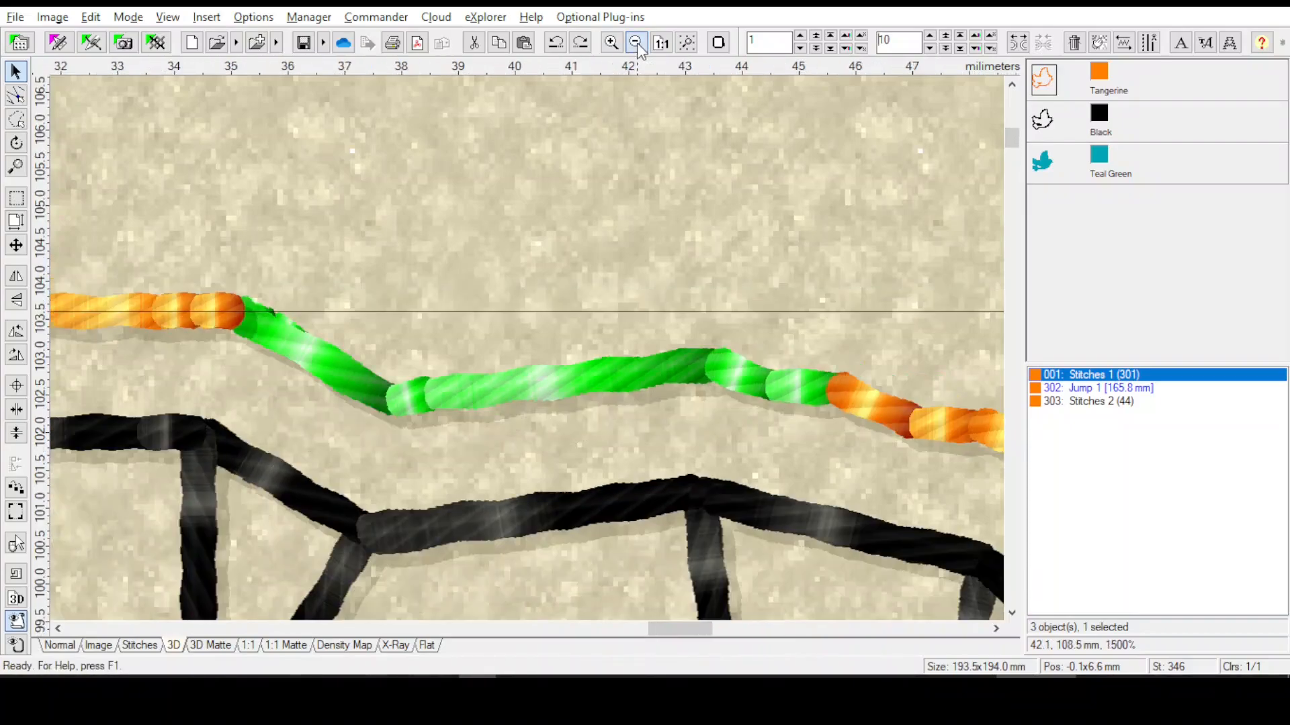
{"action": "left_click", "coordinate": [637, 45]}
{"action": "left_click", "coordinate": [637, 45]}
{"action": "left_click", "coordinate": [636, 46]}
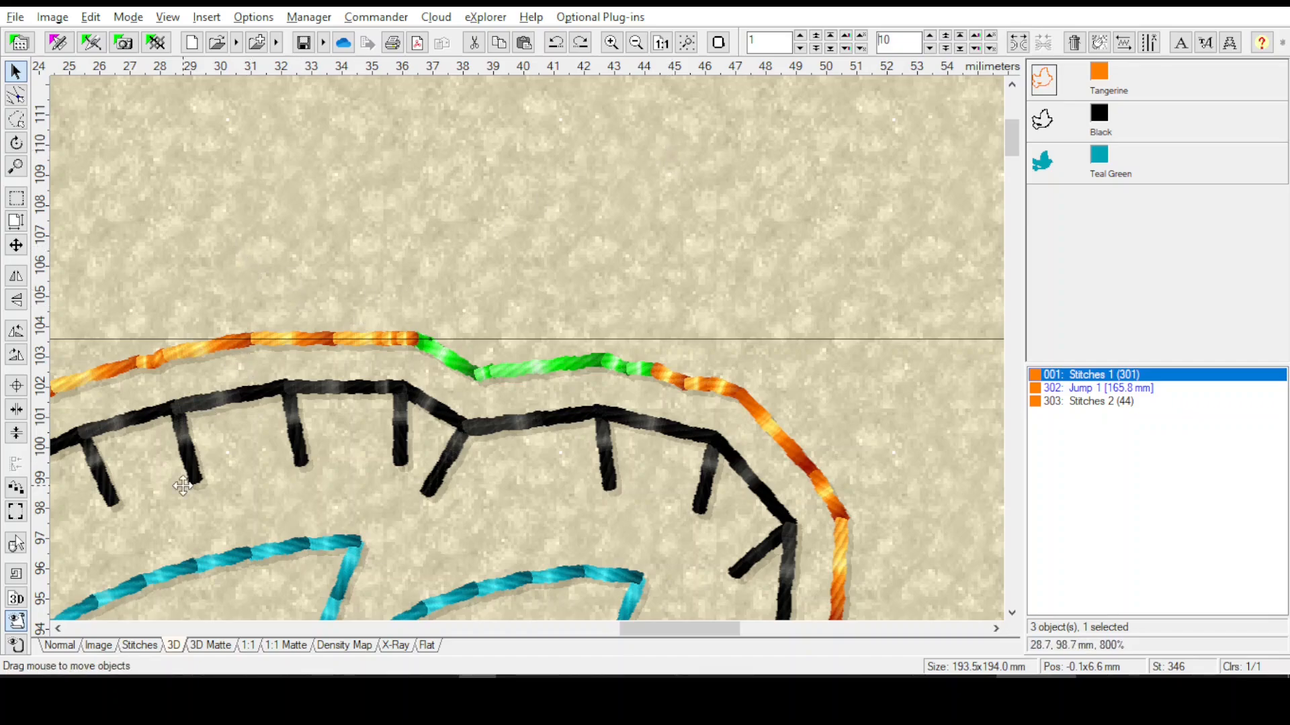
Display stitches 1 to 10 of the orange contour as individual points in the stitch view, with none of them selected
{"action": "left_click", "coordinate": [139, 647]}
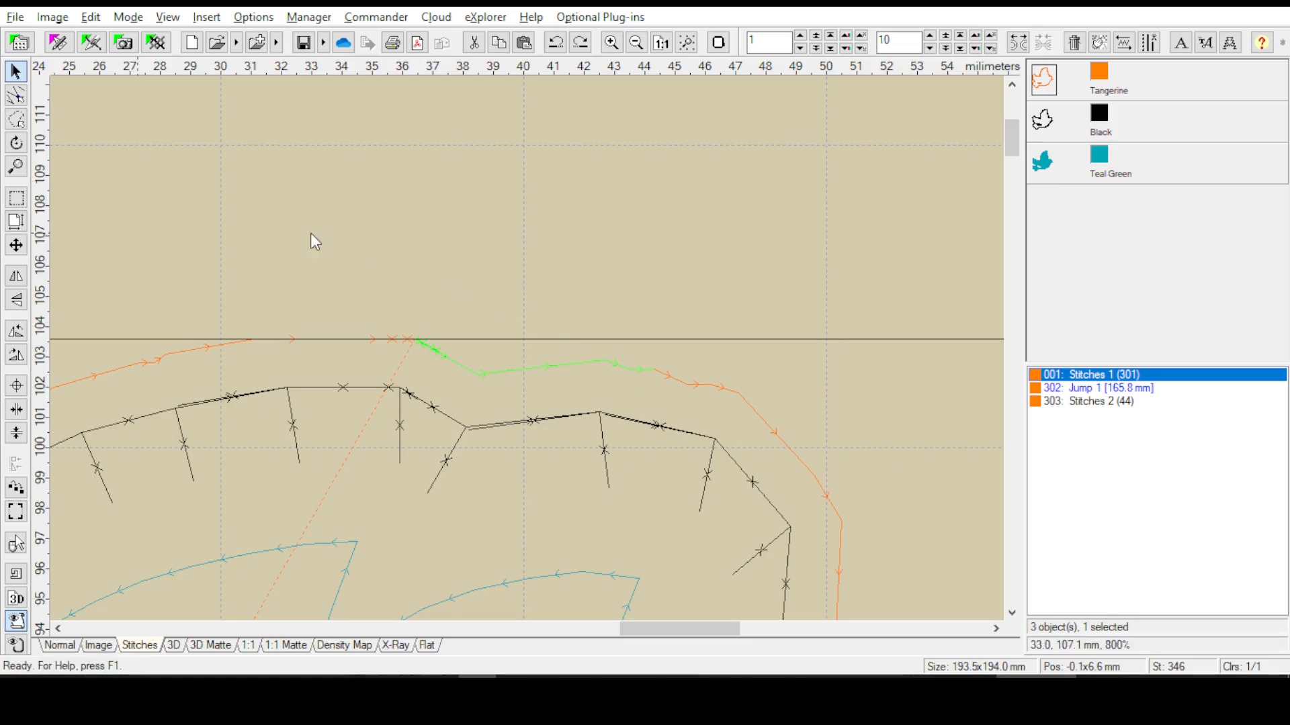
{"action": "left_click", "coordinate": [14, 98]}
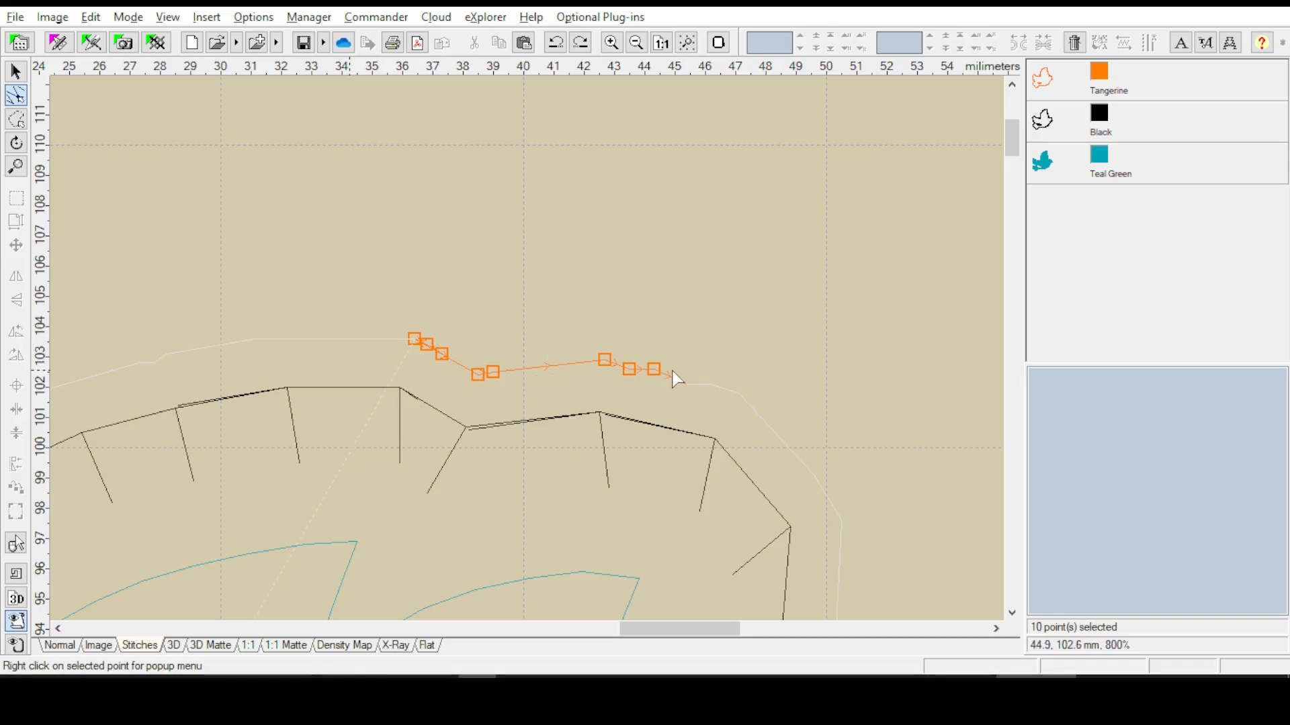
{"action": "left_click", "coordinate": [587, 251]}
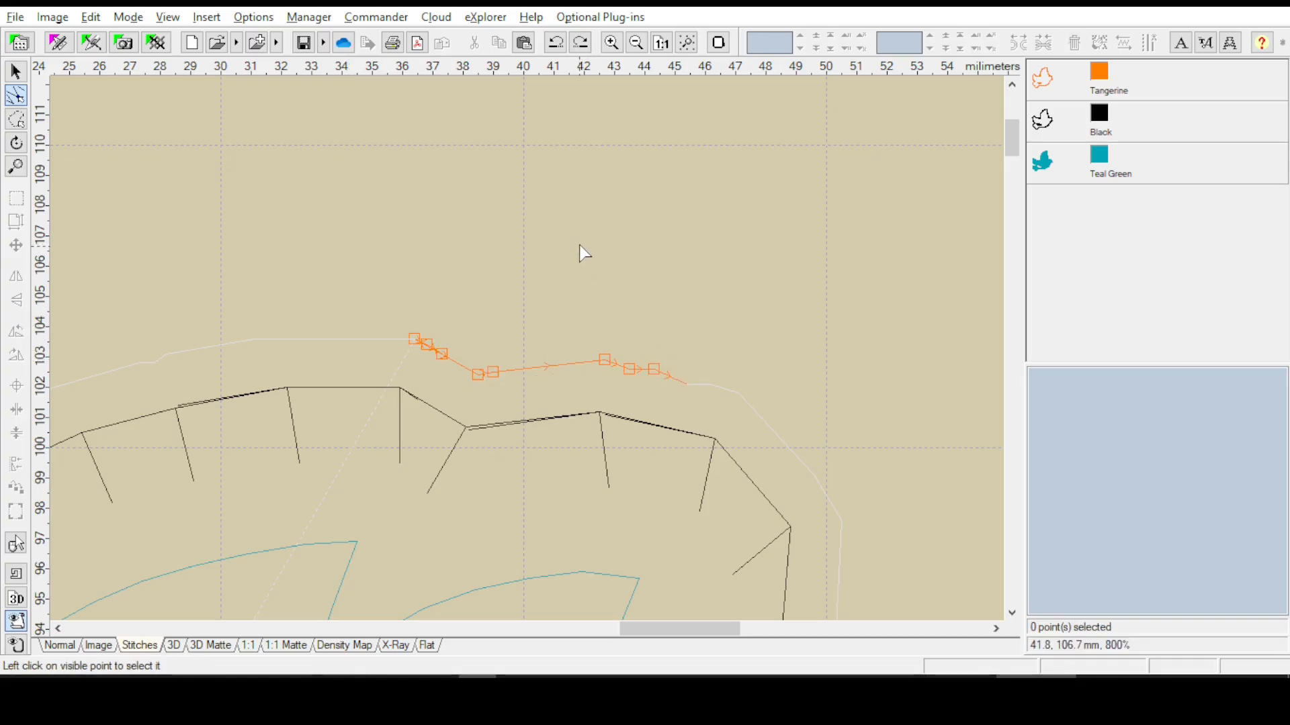
Inspect the stitch points at the start of the orange contour one by one, up to stitch 10
{"action": "left_click", "coordinate": [478, 375]}
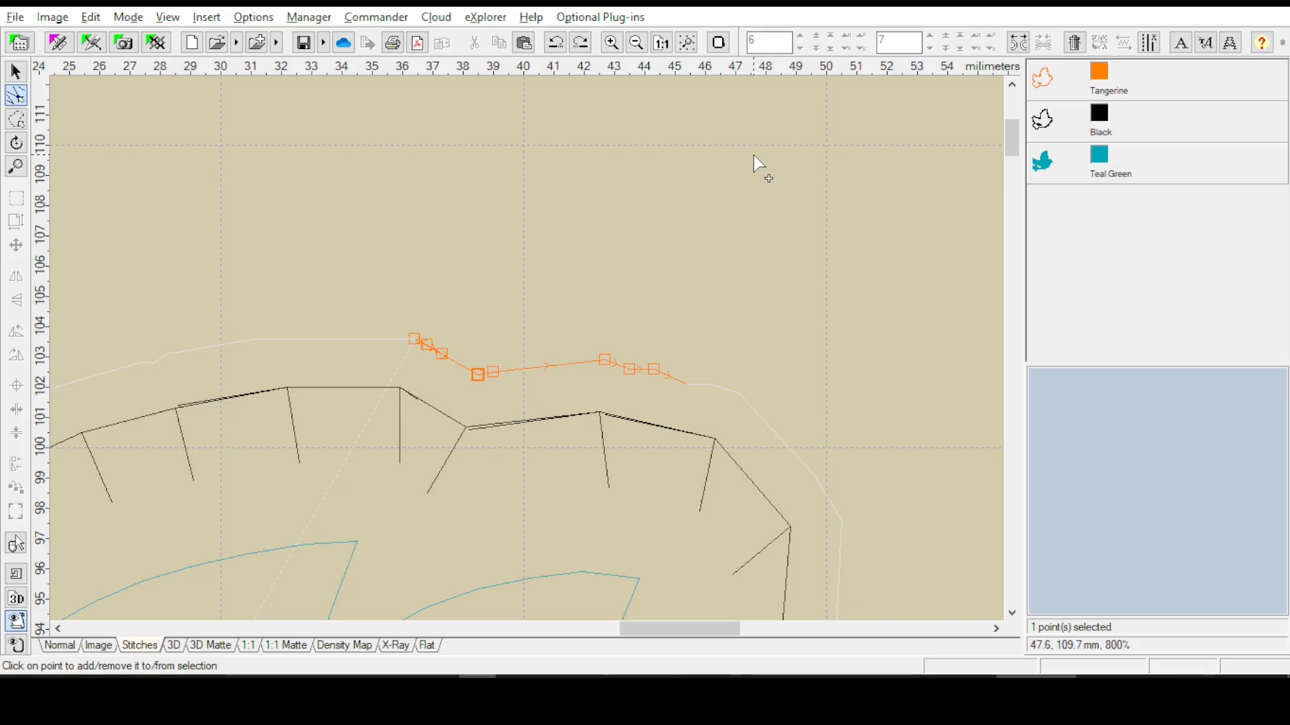
{"action": "left_click", "coordinate": [425, 344]}
{"action": "left_click", "coordinate": [414, 339]}
{"action": "left_click", "coordinate": [417, 341]}
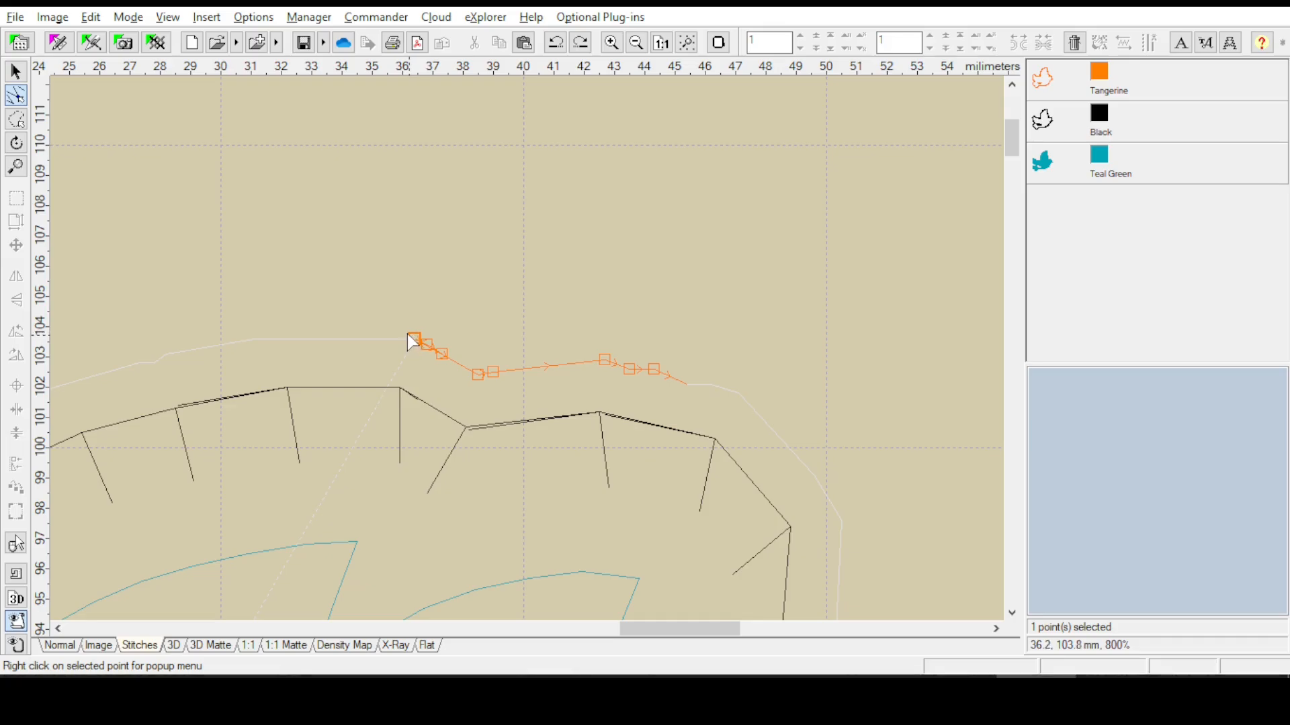
{"action": "left_click", "coordinate": [415, 339]}
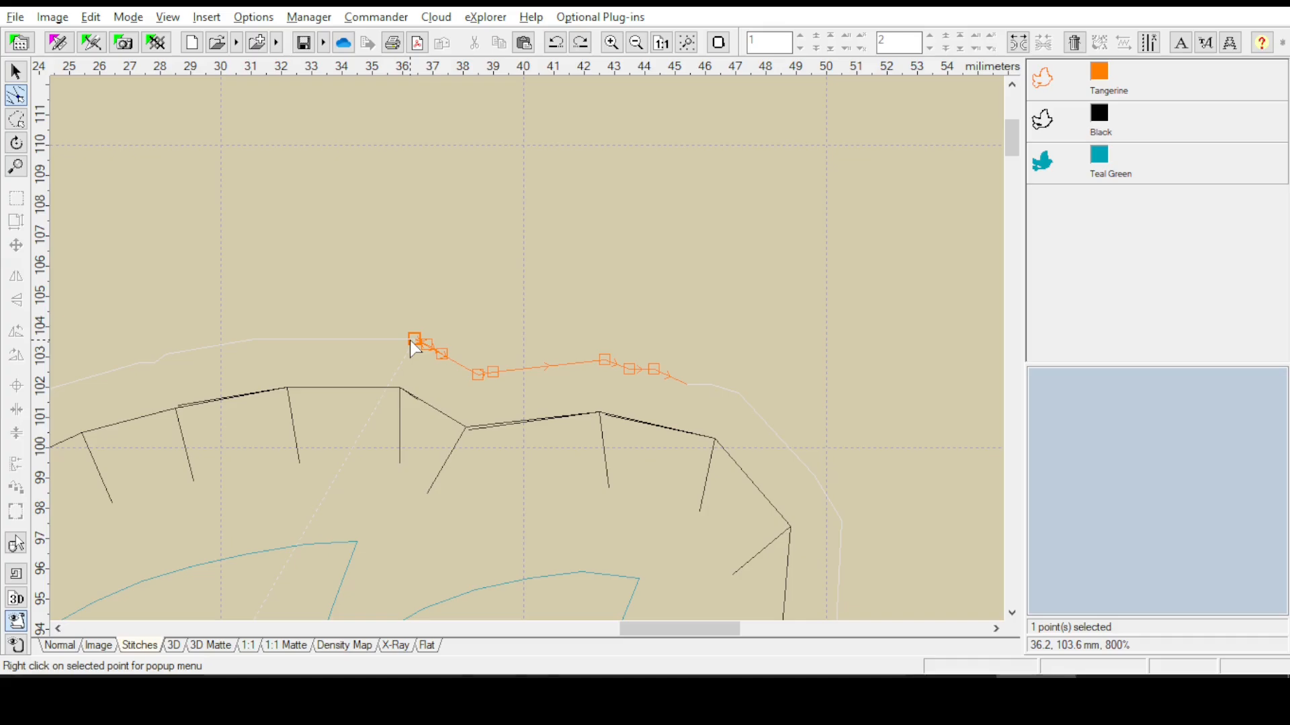
{"action": "left_click", "coordinate": [429, 346]}
{"action": "left_click", "coordinate": [415, 340]}
{"action": "left_click", "coordinate": [479, 376]}
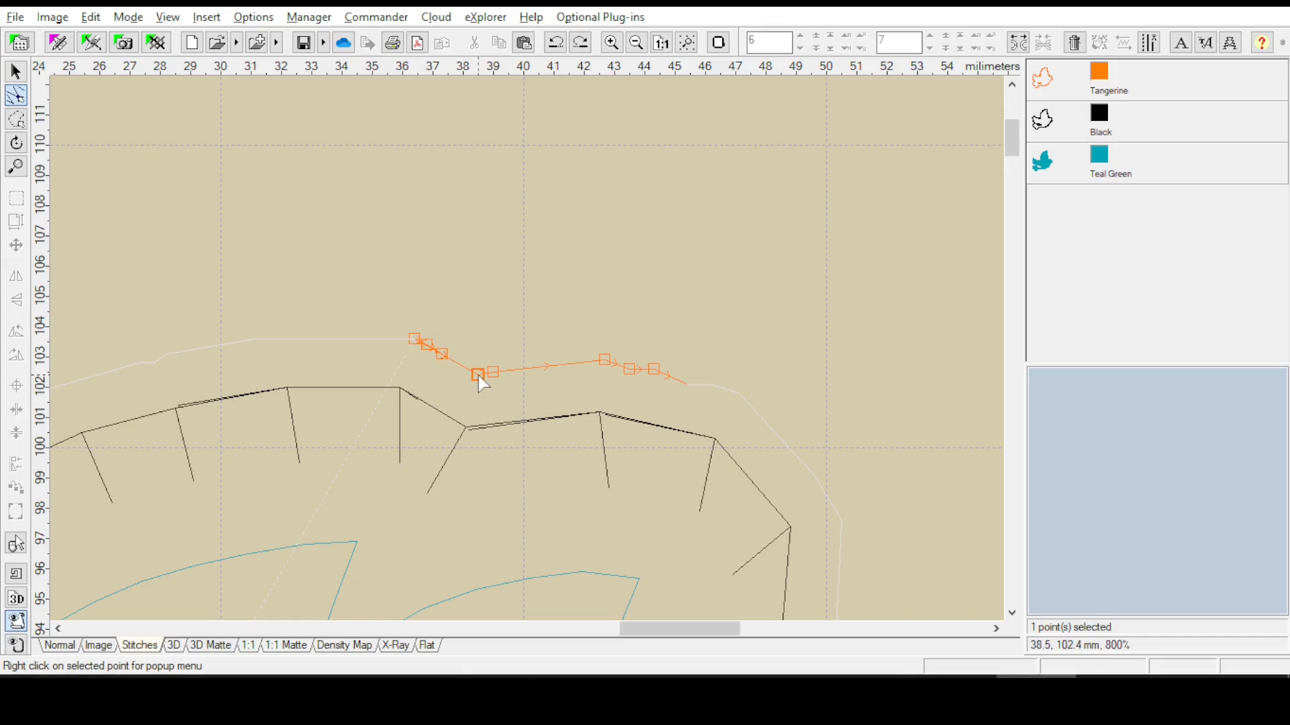
{"action": "left_click", "coordinate": [493, 373]}
{"action": "left_click", "coordinate": [604, 360]}
{"action": "left_click", "coordinate": [630, 369]}
{"action": "left_click", "coordinate": [654, 370]}
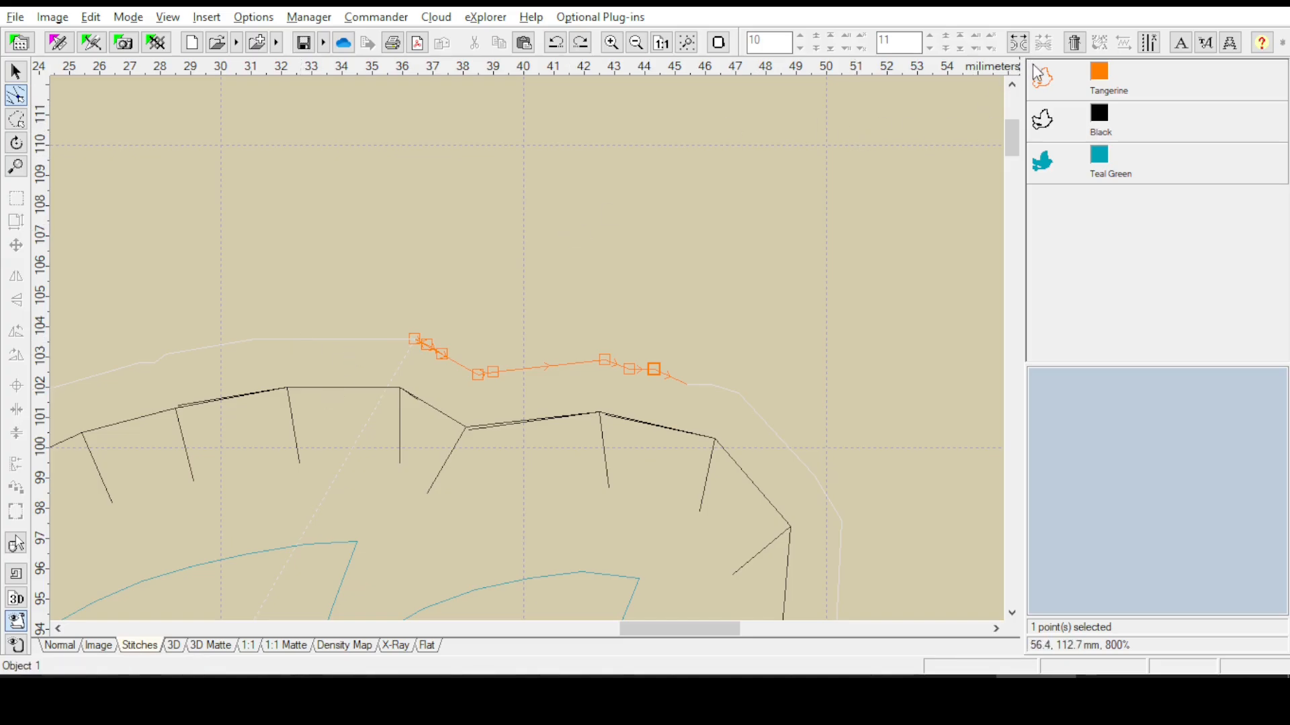
Select stitches 290 to 301 of the orange contour's first stitch block
{"action": "left_click", "coordinate": [1045, 86]}
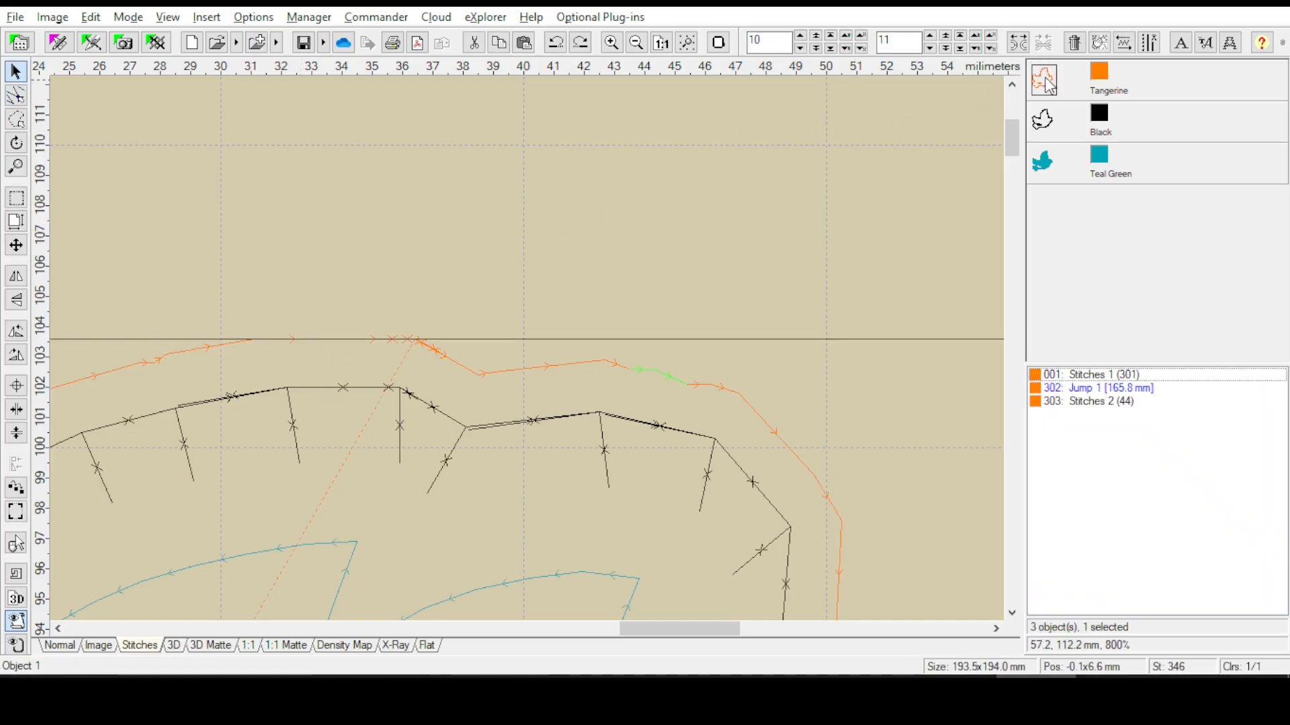
{"action": "left_click", "coordinate": [1095, 375]}
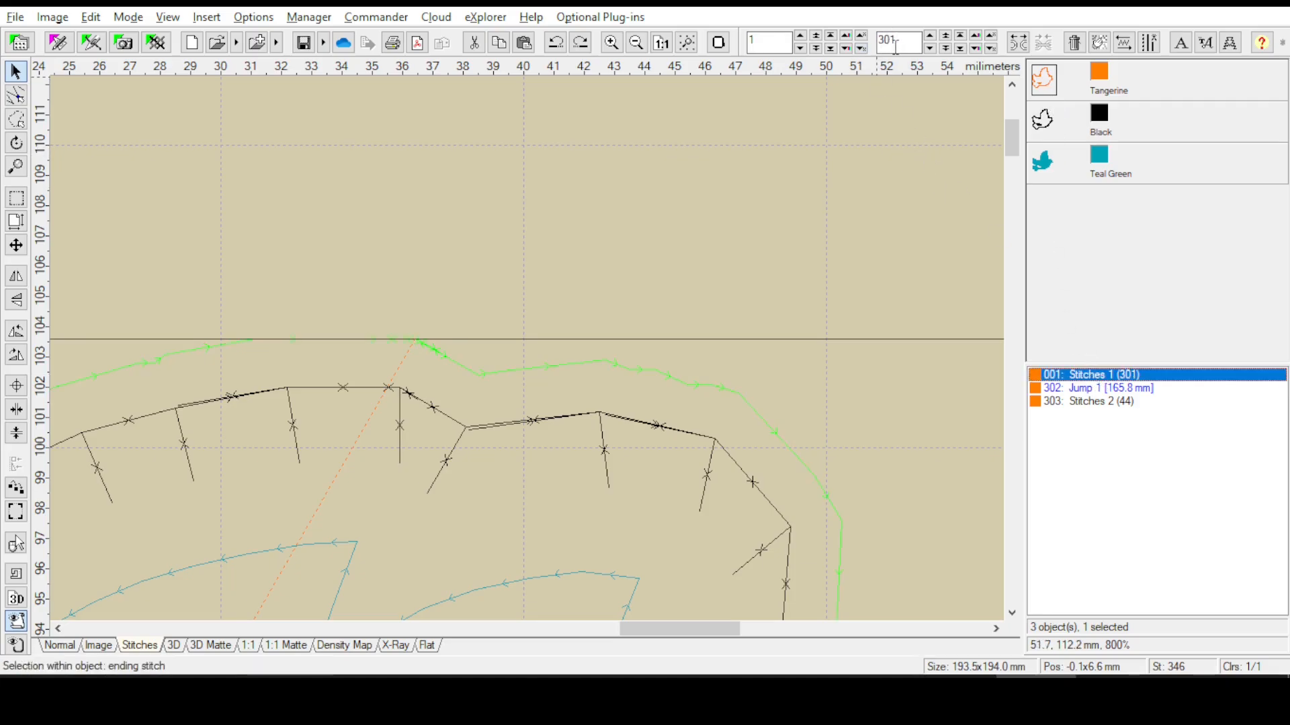
{"action": "left_click_drag", "start_coordinate": [768, 40], "coordinate": [711, 37]}
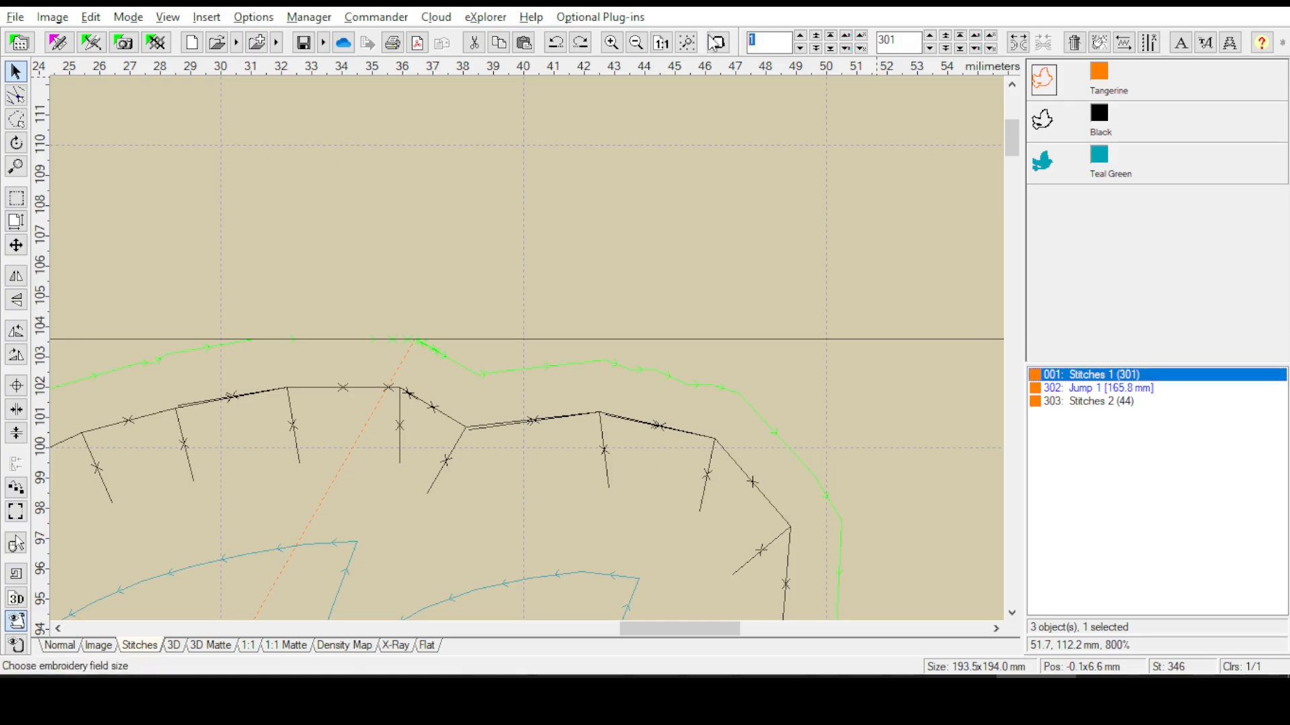
{"action": "type", "text": "290"}
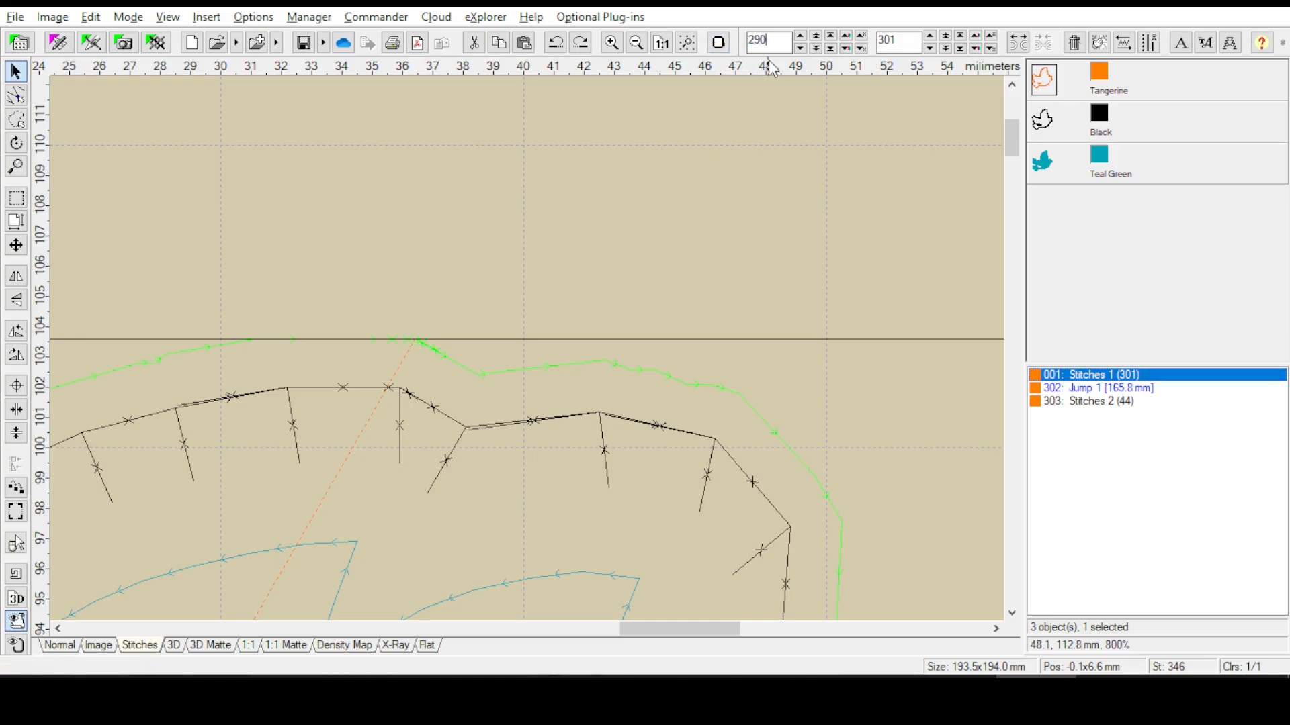
{"action": "key", "text": "Return"}
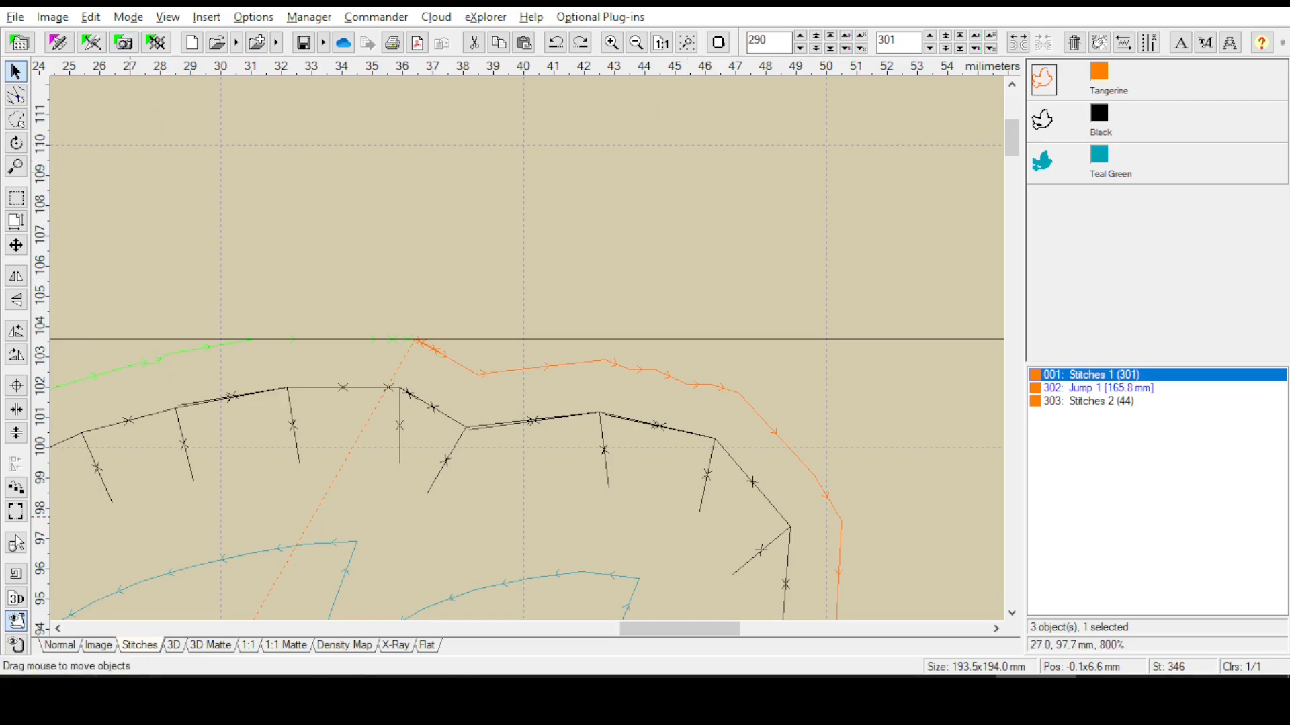
Examine the selected end stitches of the contour's first block enlarged in the 3D view
{"action": "left_click", "coordinate": [174, 647]}
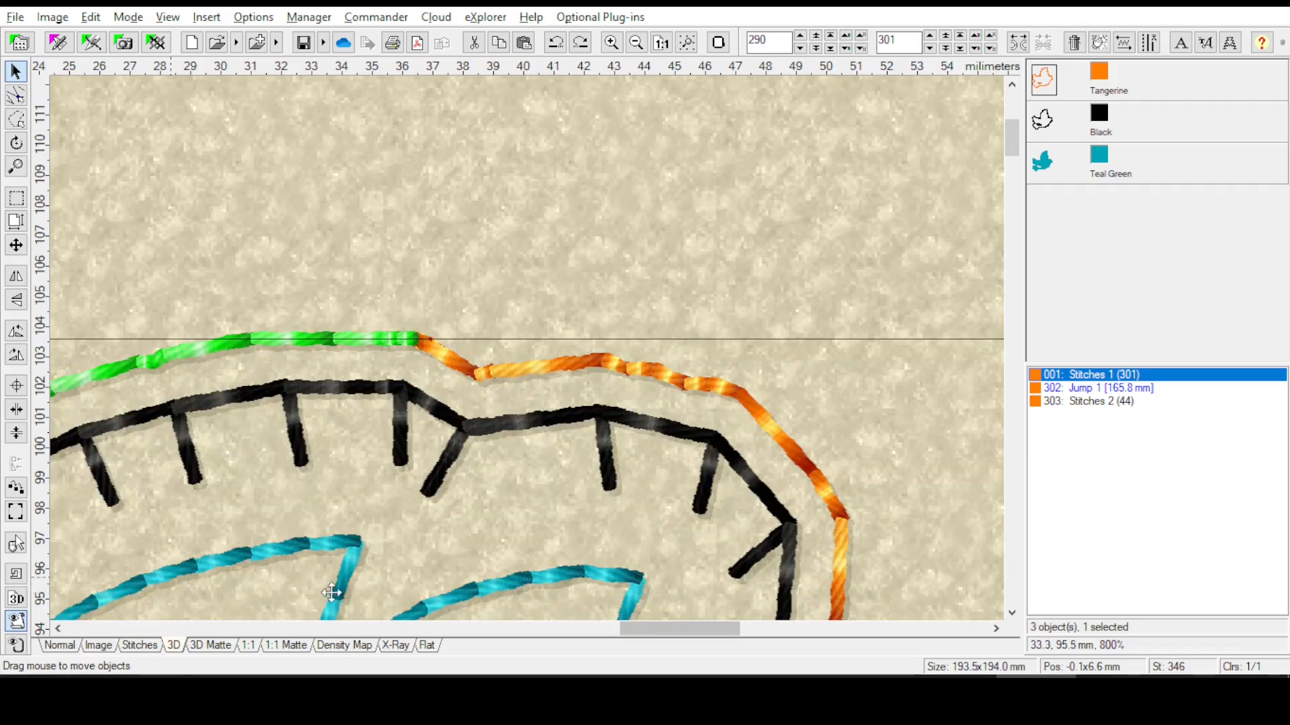
{"action": "left_click_drag", "start_coordinate": [211, 520], "coordinate": [631, 448]}
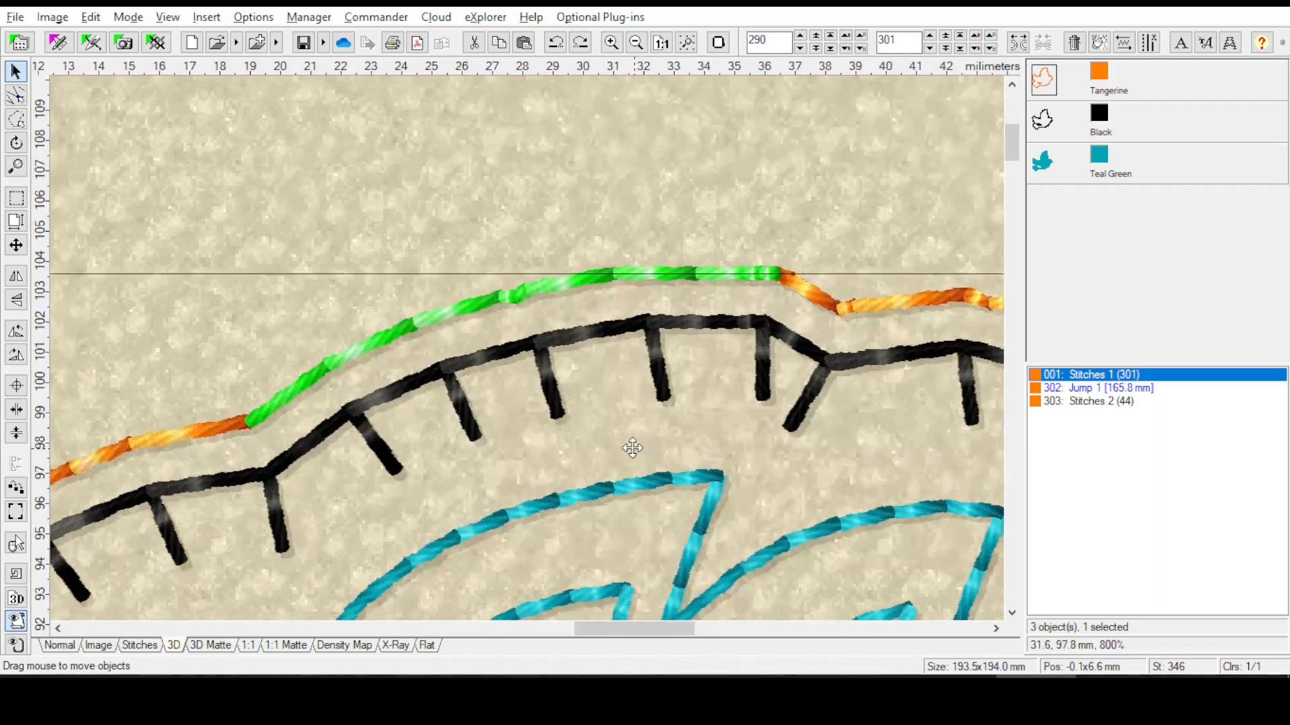
{"action": "left_click", "coordinate": [687, 43]}
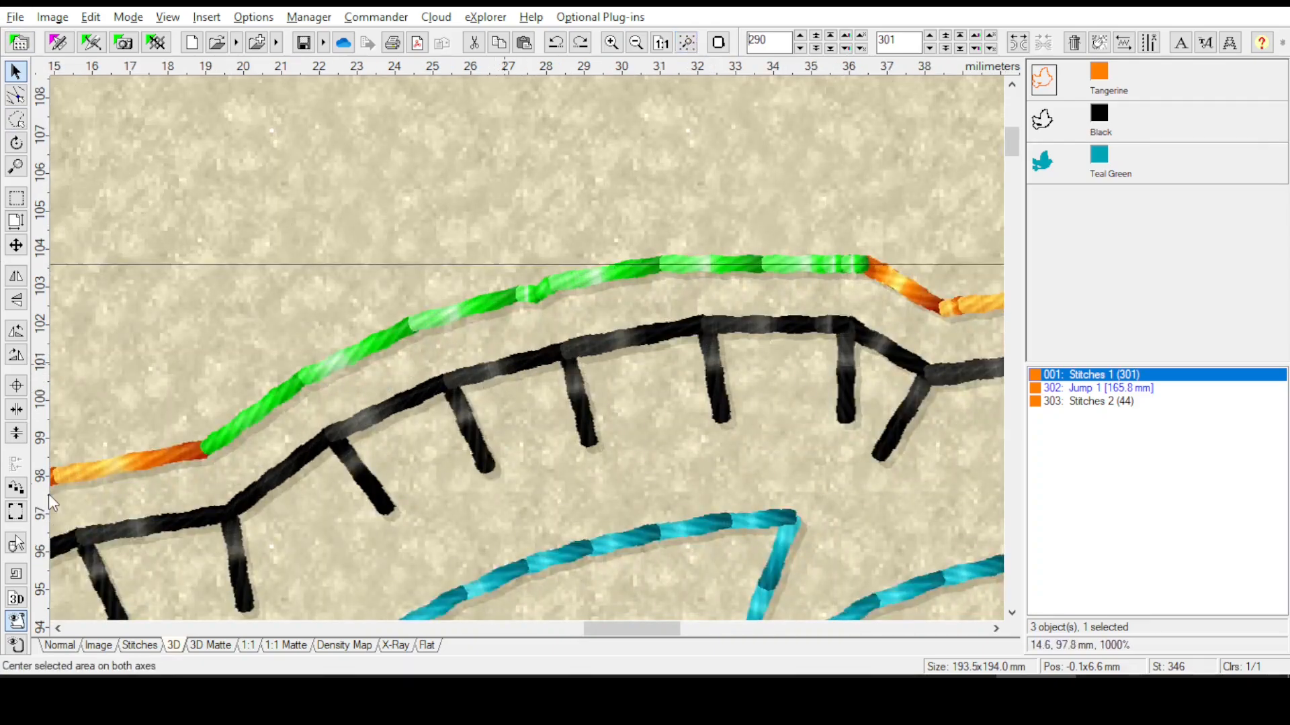
Display the selected end stitches as points in the stitch view and step through them past the jump
{"action": "left_click", "coordinate": [144, 646]}
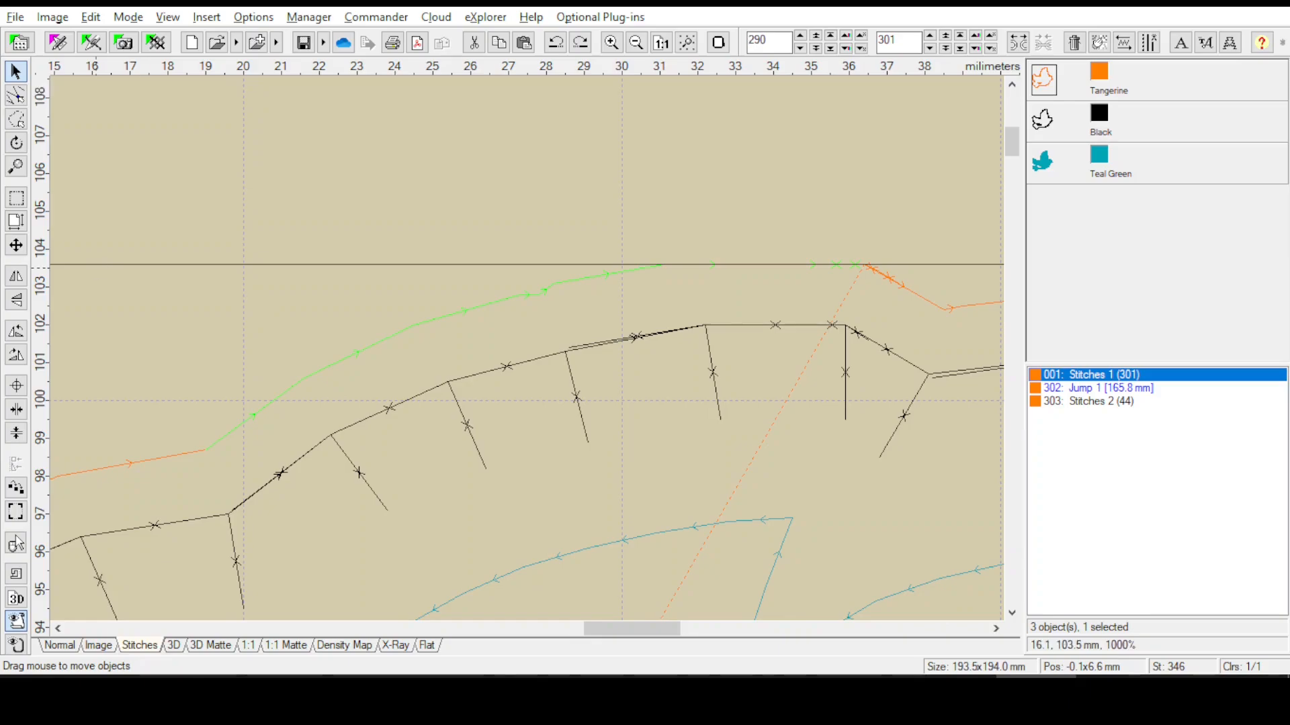
{"action": "left_click", "coordinate": [24, 101]}
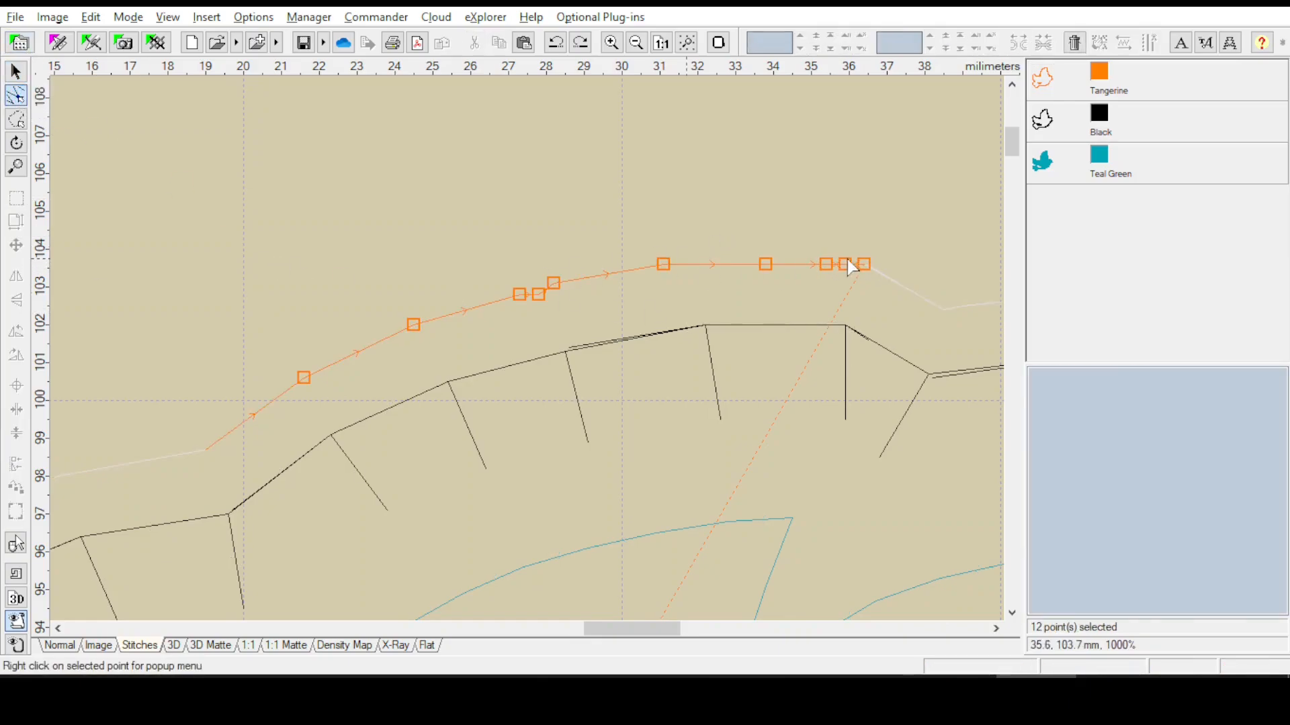
{"action": "left_click", "coordinate": [772, 163]}
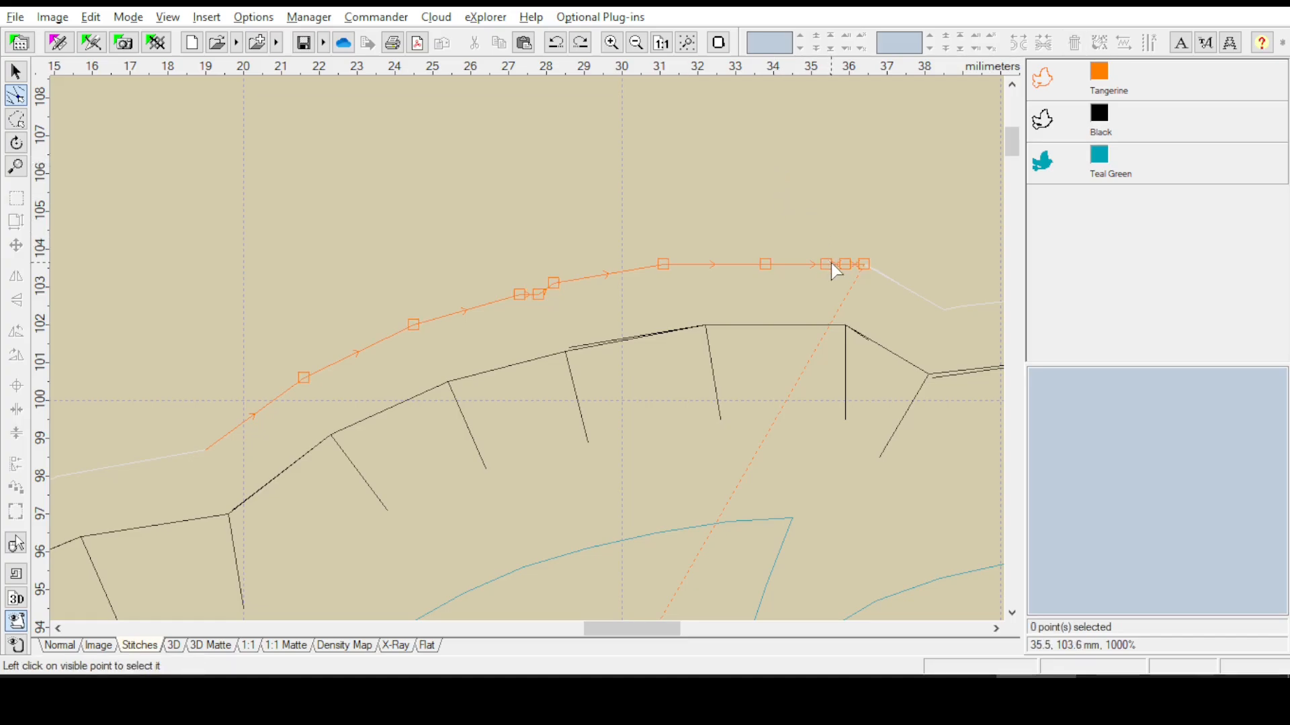
{"action": "left_click", "coordinate": [665, 265]}
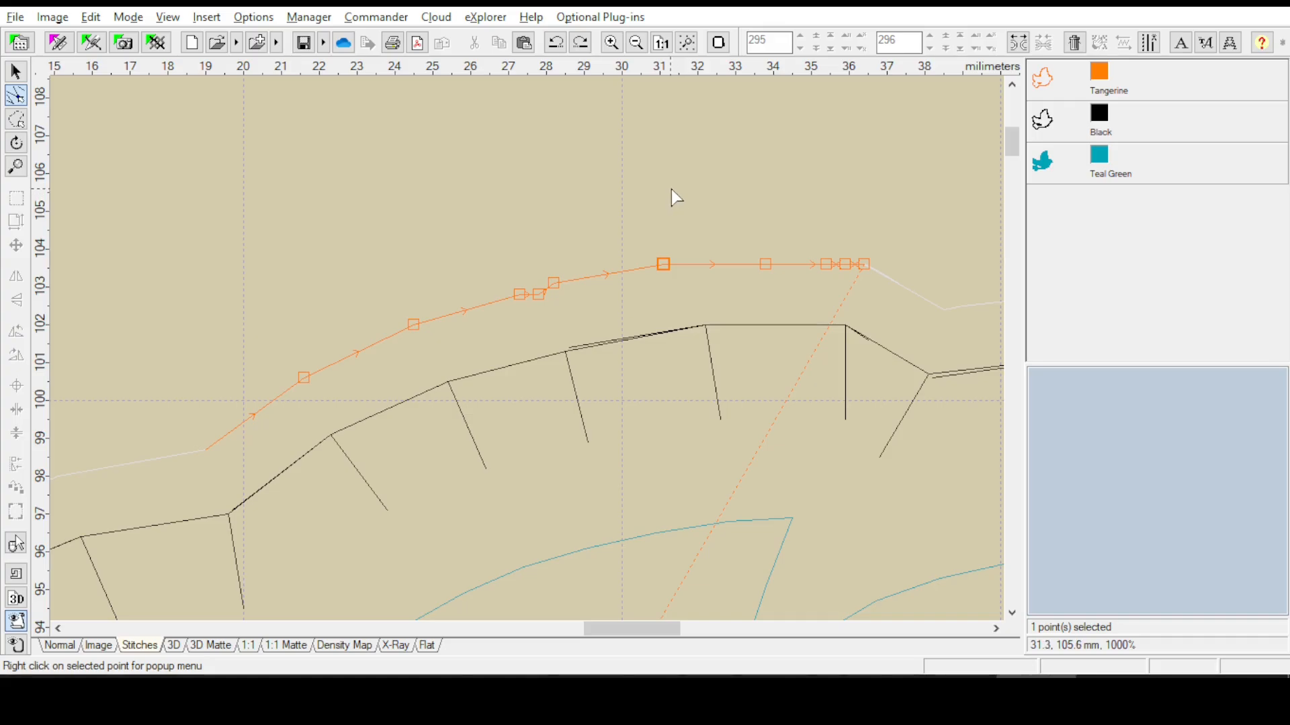
{"action": "left_click", "coordinate": [766, 265]}
{"action": "left_click", "coordinate": [859, 263]}
{"action": "left_click", "coordinate": [846, 264]}
{"action": "key", "text": "Right"}
{"action": "key", "text": "Right"}
{"action": "key", "text": "Right"}
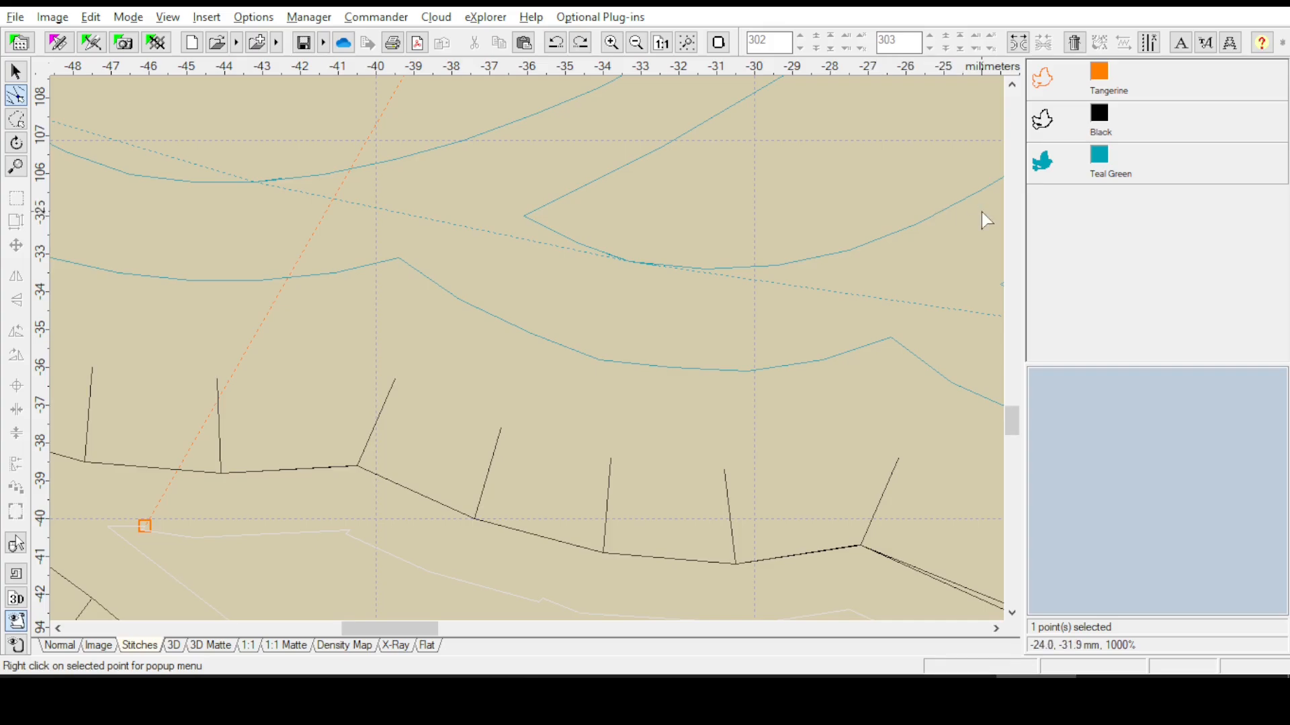
Show the whole bird design in the 3D view with no object selected
{"action": "left_click", "coordinate": [1043, 84]}
{"action": "left_click", "coordinate": [1043, 122]}
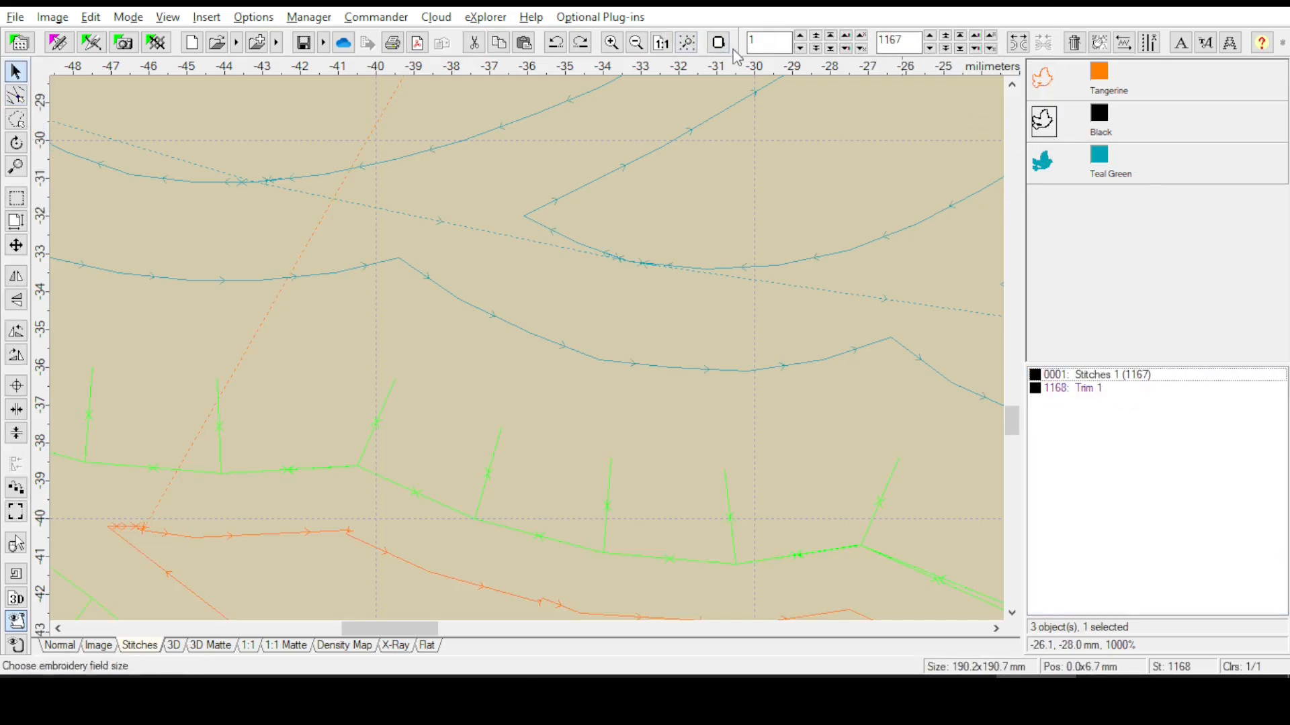
{"action": "left_click", "coordinate": [687, 43]}
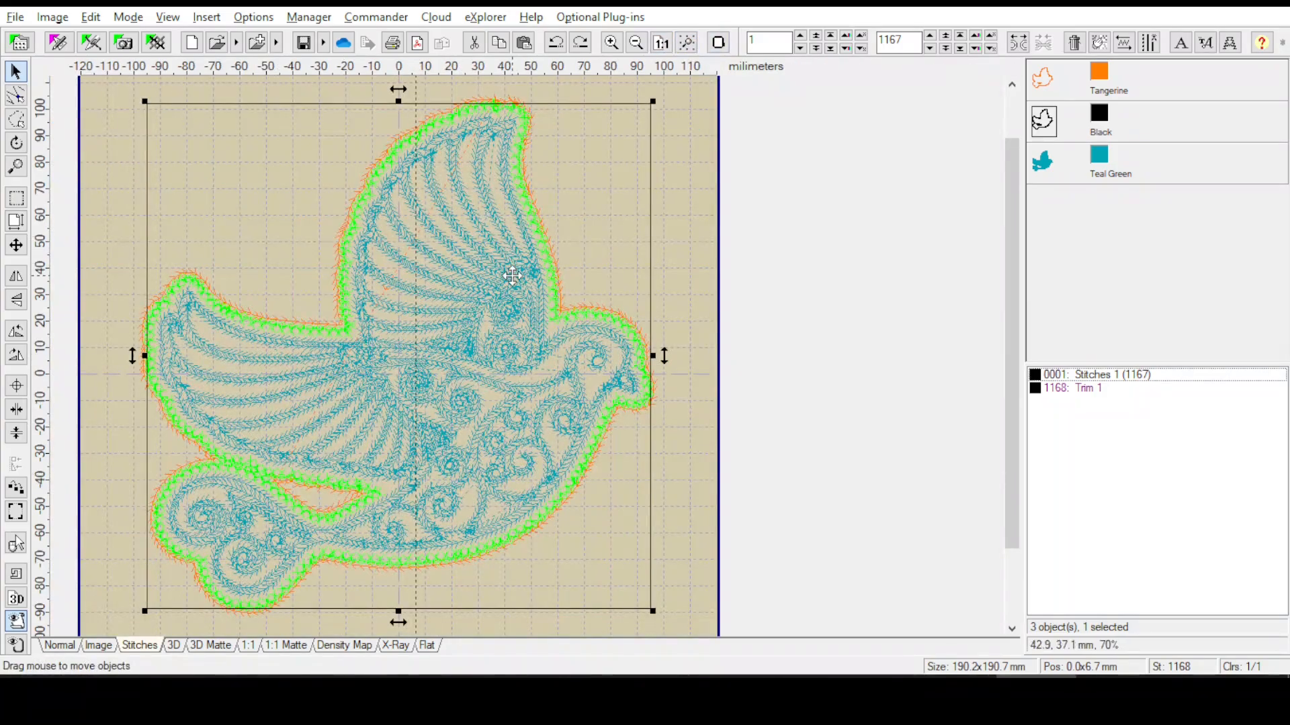
{"action": "left_click", "coordinate": [688, 267]}
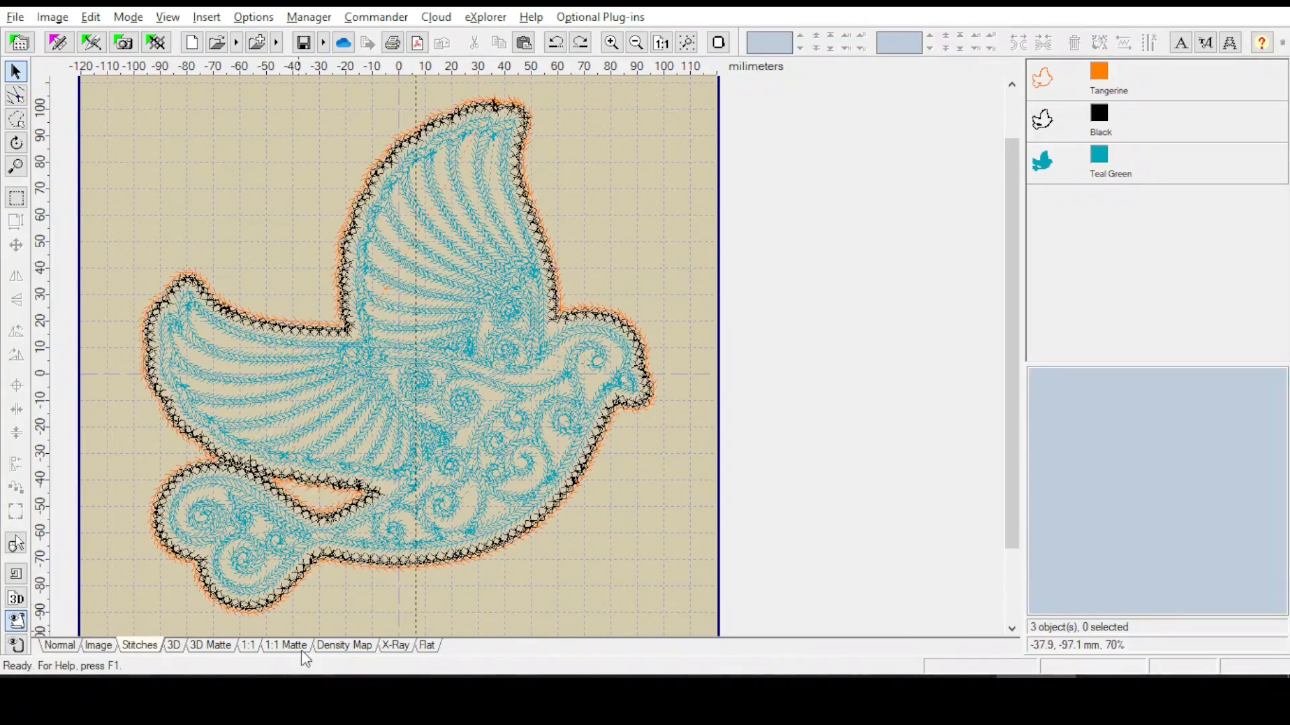
{"action": "left_click", "coordinate": [173, 646]}
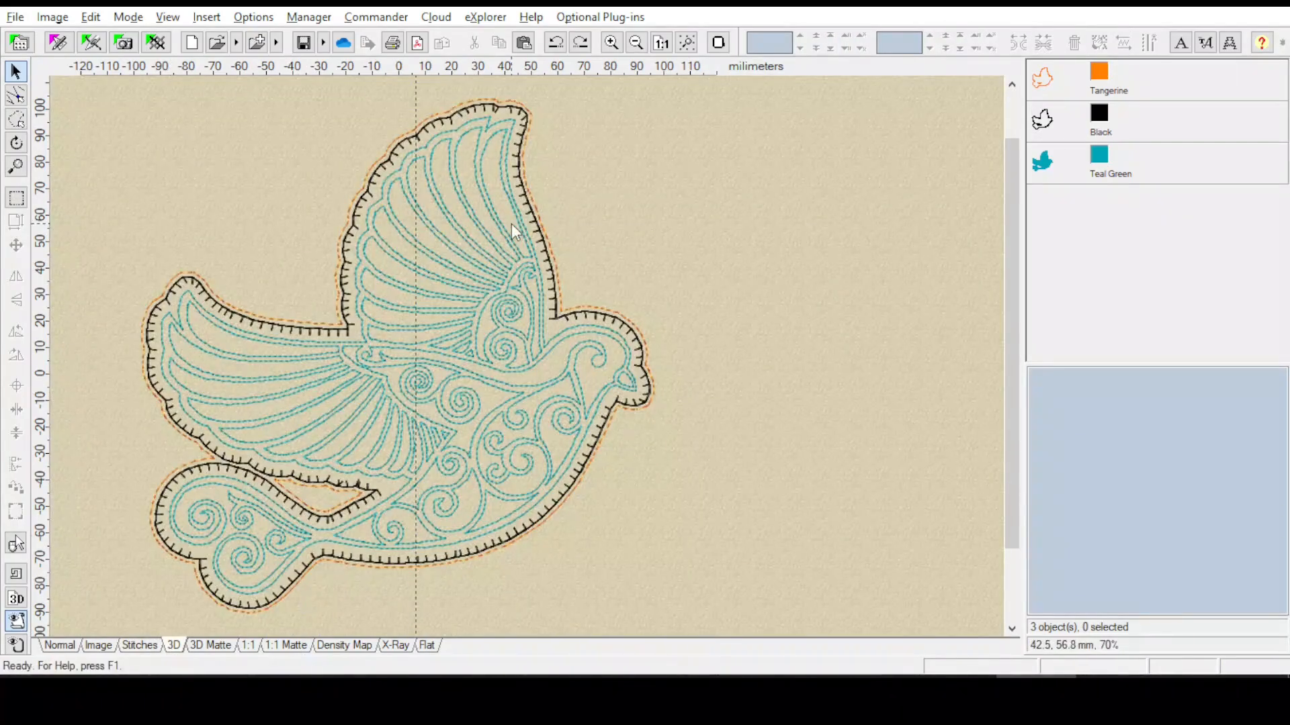
Examine the orange contour around the upper wing tip close up in the 3D view
{"action": "left_click", "coordinate": [16, 166]}
{"action": "scroll", "coordinate": [571, 182], "scroll_direction": "up", "scroll_amount": 4}
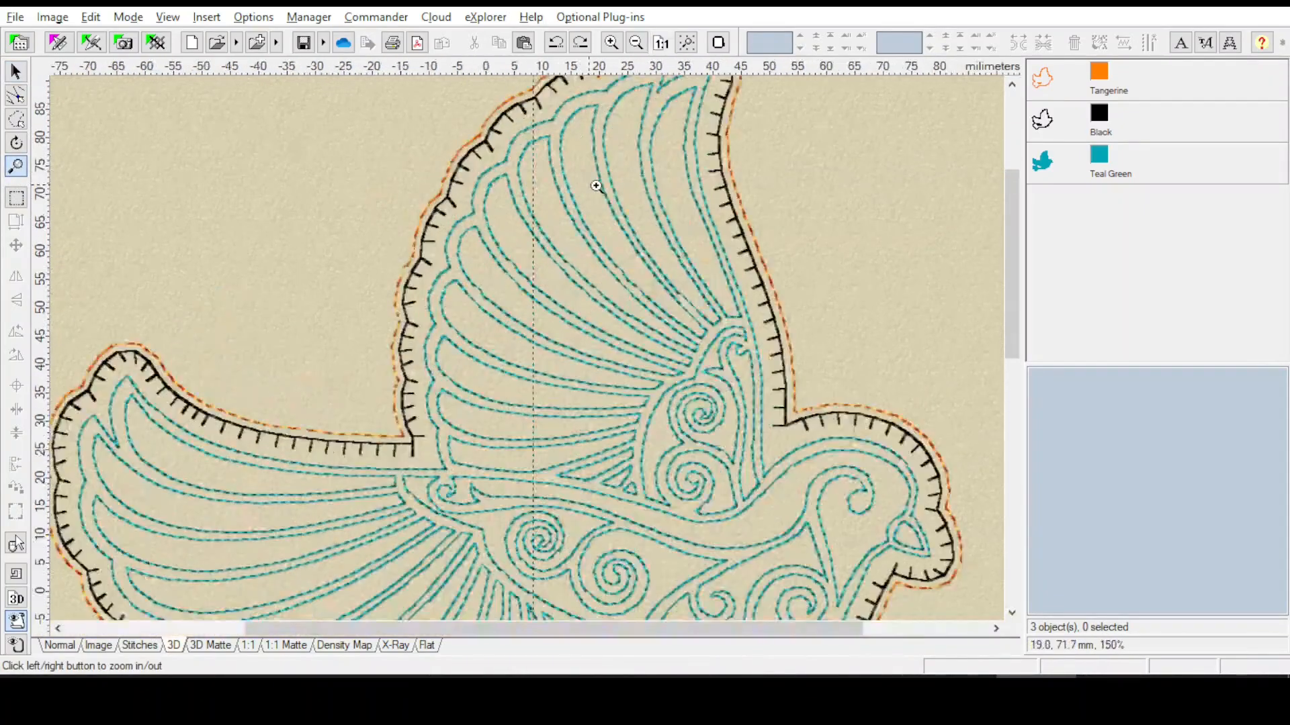
{"action": "scroll", "coordinate": [799, 140], "scroll_direction": "up", "scroll_amount": 2}
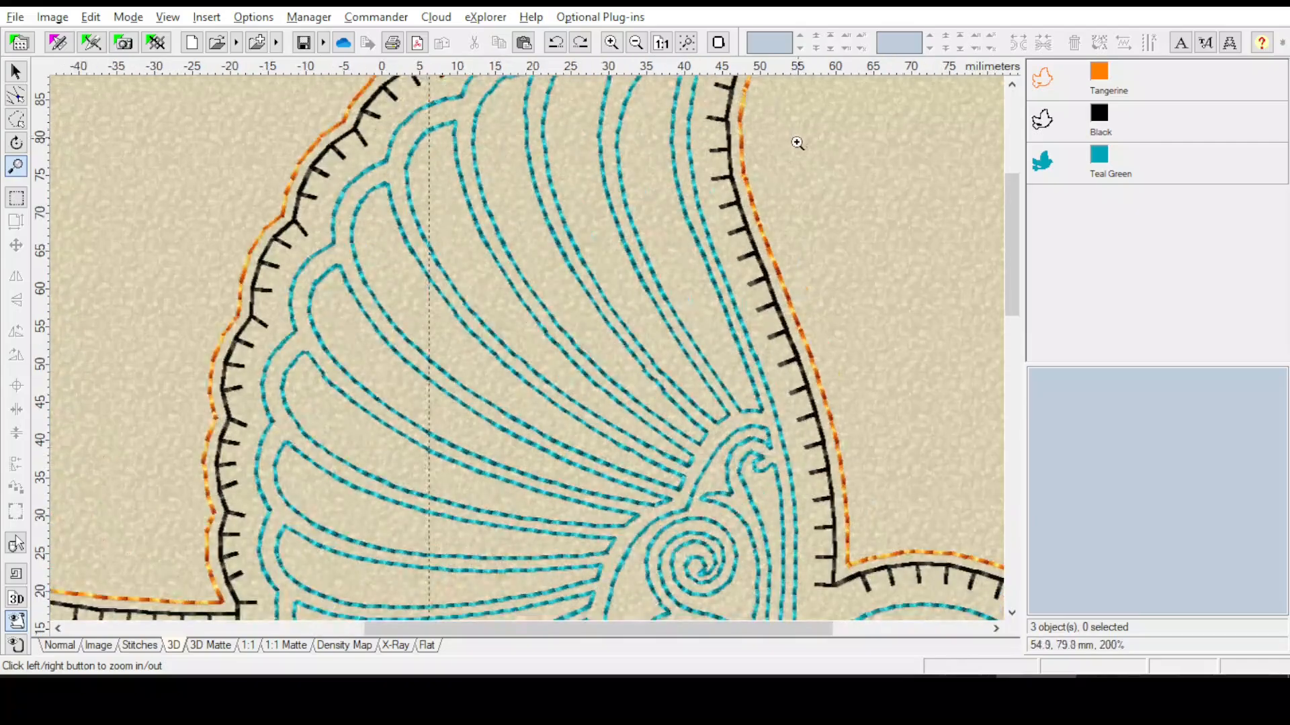
{"action": "left_click_drag", "start_coordinate": [1018, 274], "coordinate": [1014, 188]}
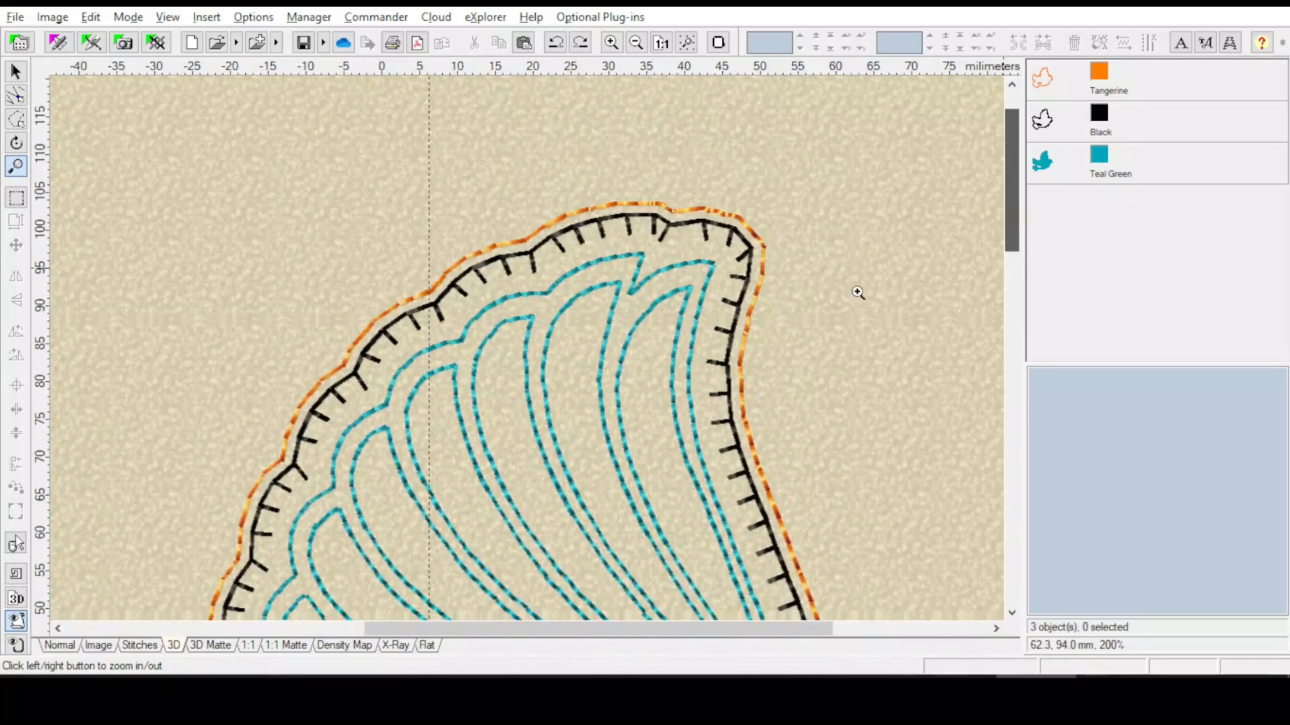
{"action": "scroll", "coordinate": [853, 377], "scroll_direction": "up", "scroll_amount": 2}
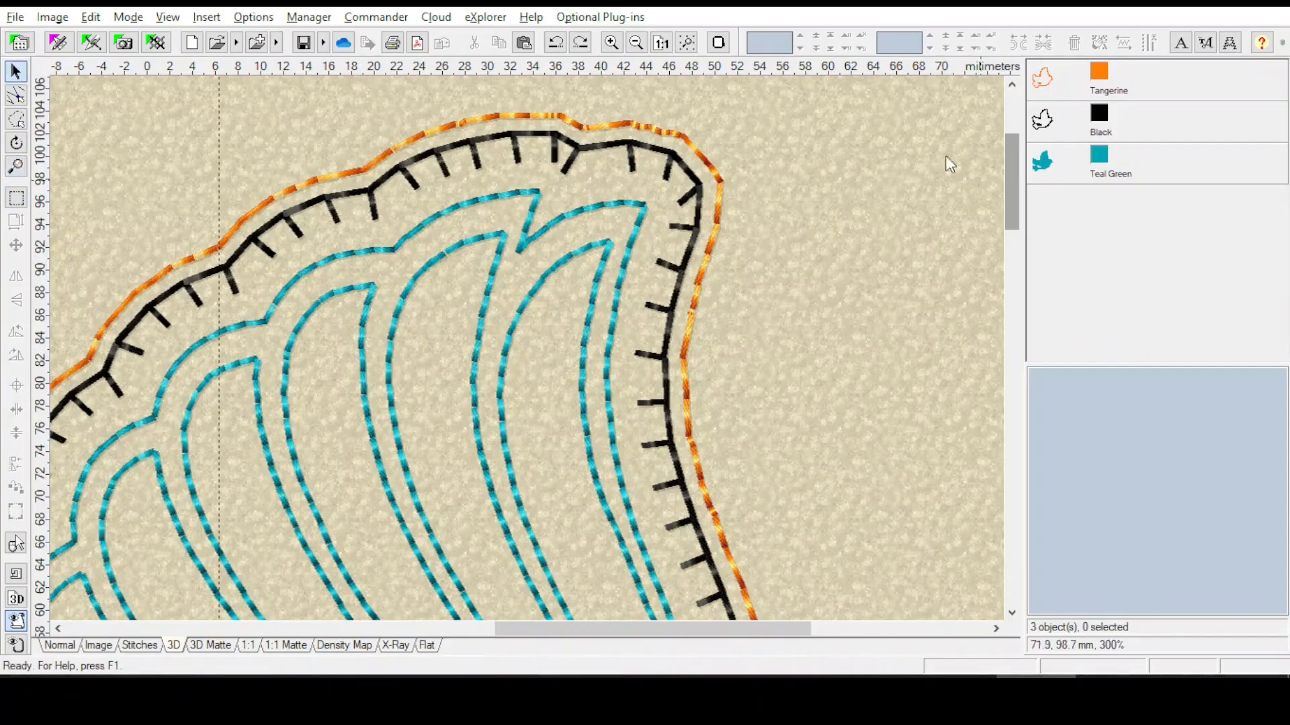
Try tidying up the orange contour by removing stitches shorter than 3 mm, and undo the tidy-up
{"action": "left_click", "coordinate": [1045, 81]}
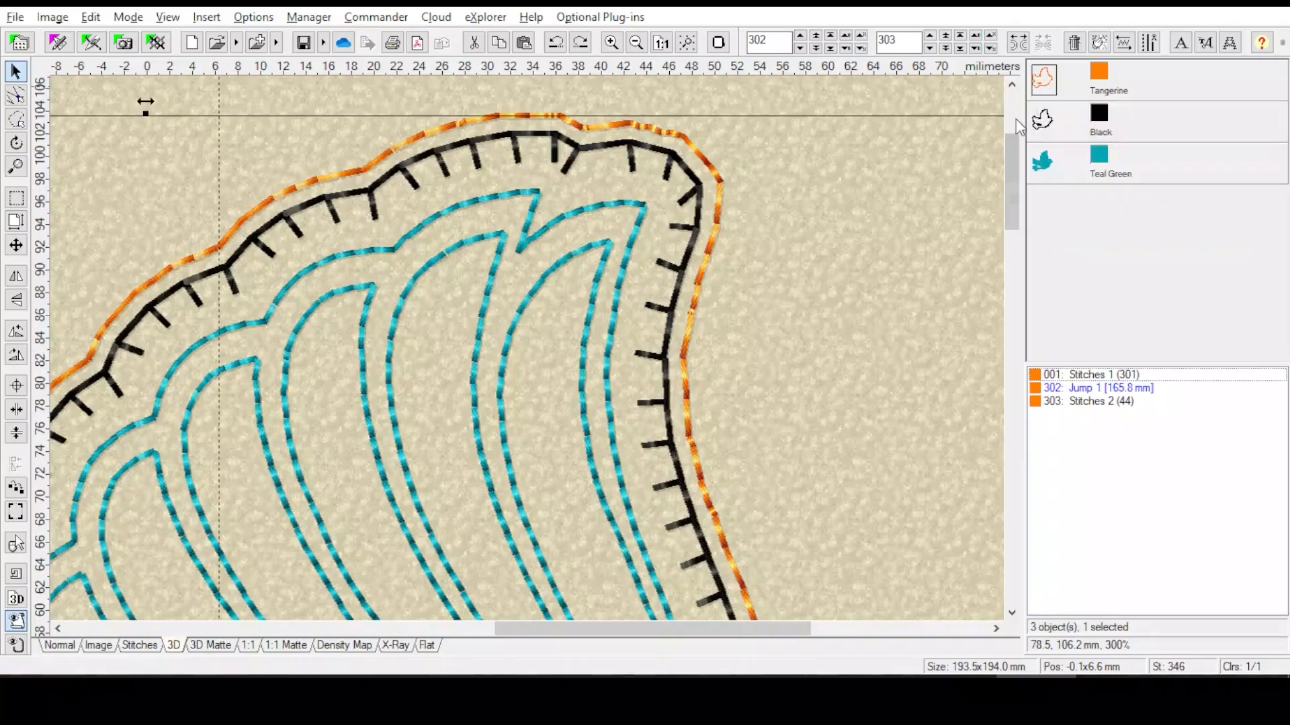
{"action": "right_click", "coordinate": [1043, 86]}
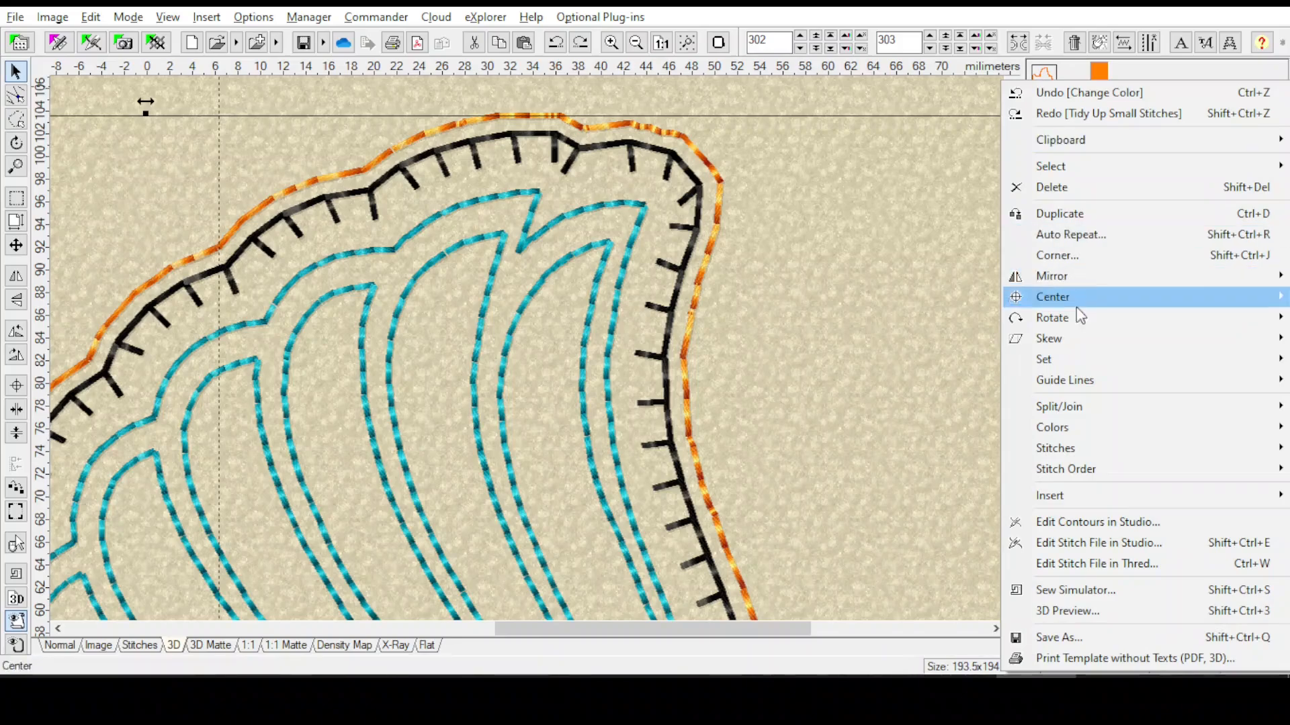
{"action": "mouse_move", "coordinate": [1079, 452]}
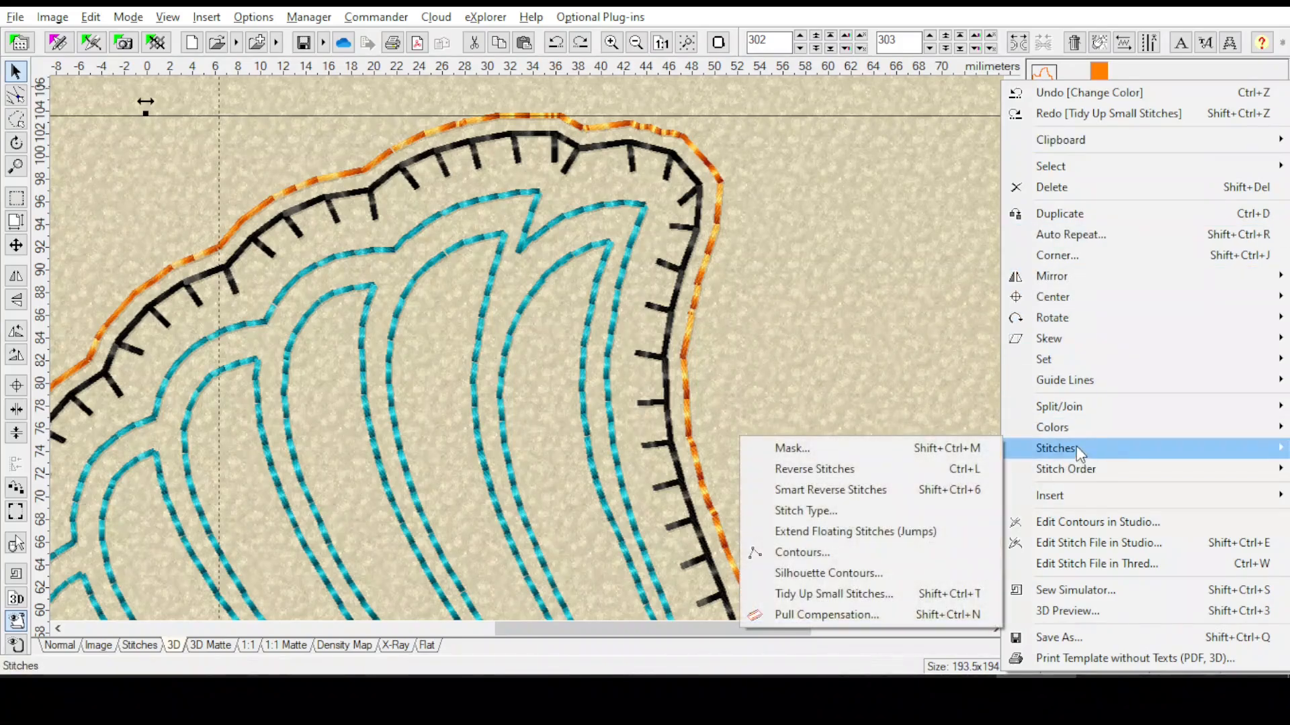
{"action": "left_click", "coordinate": [796, 595]}
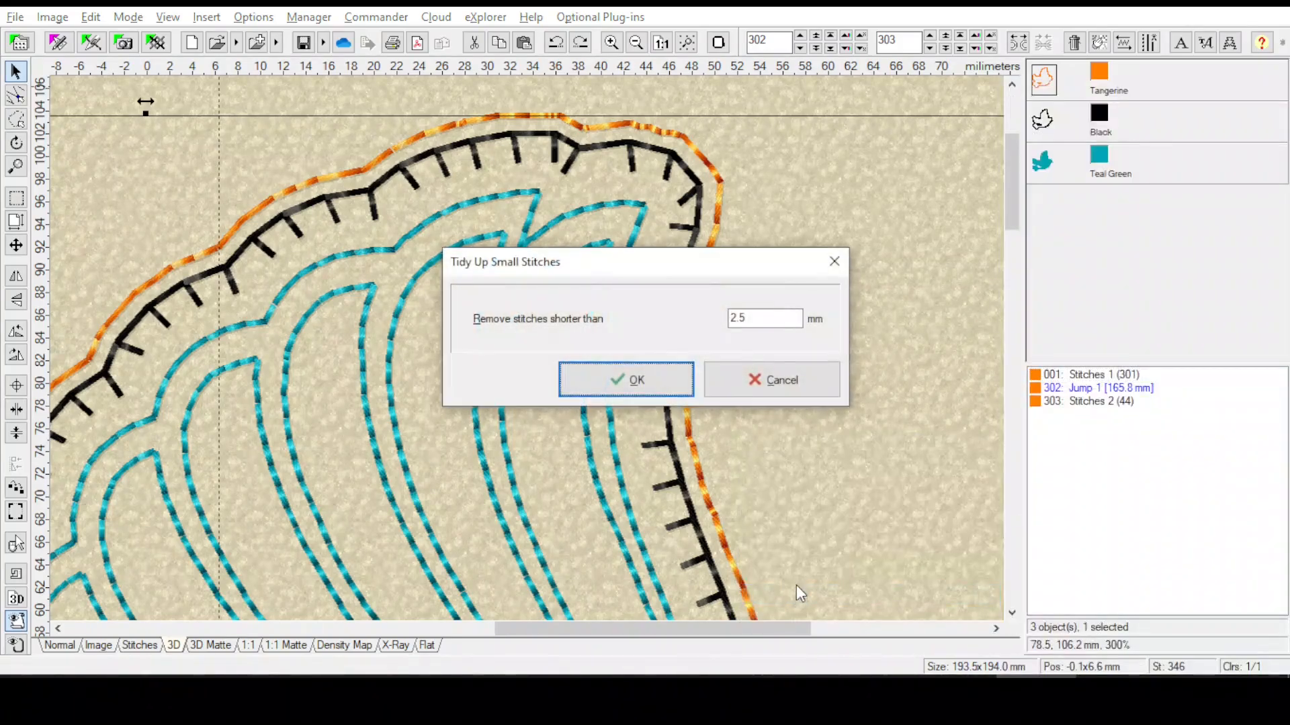
{"action": "left_click_drag", "start_coordinate": [560, 267], "coordinate": [864, 303]}
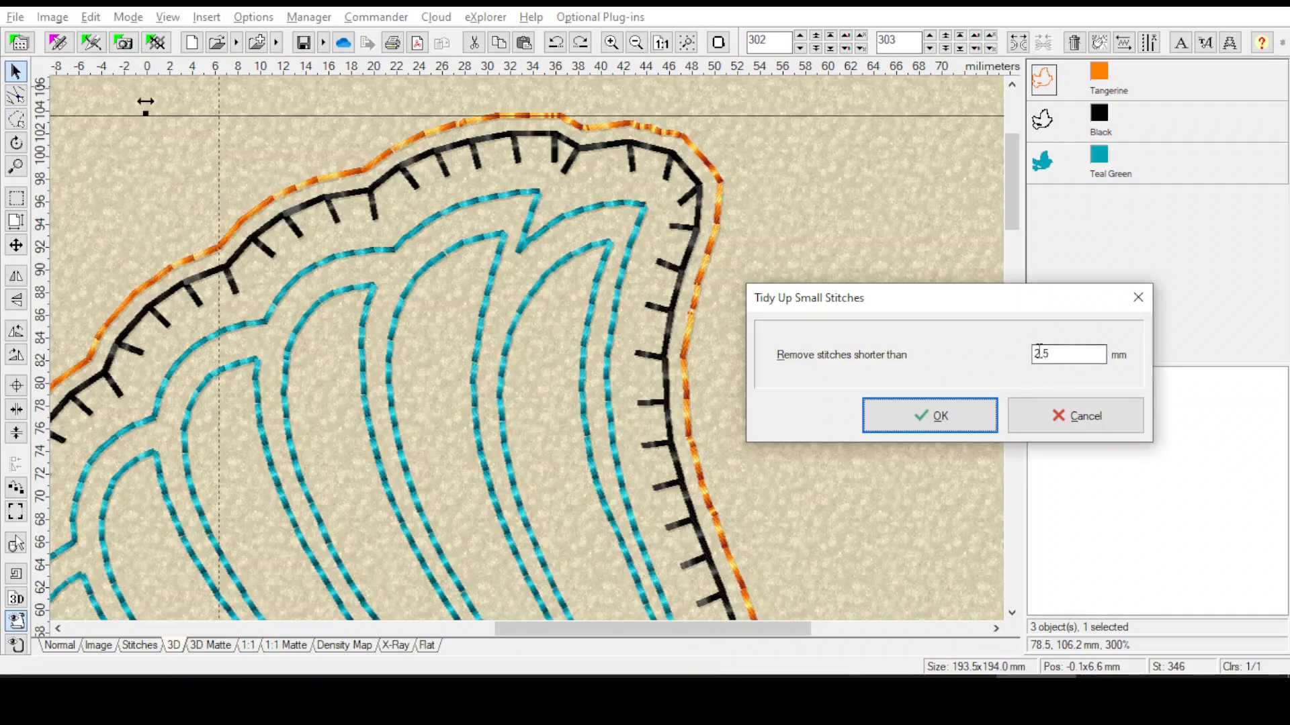
{"action": "left_click_drag", "start_coordinate": [1046, 356], "coordinate": [1025, 361]}
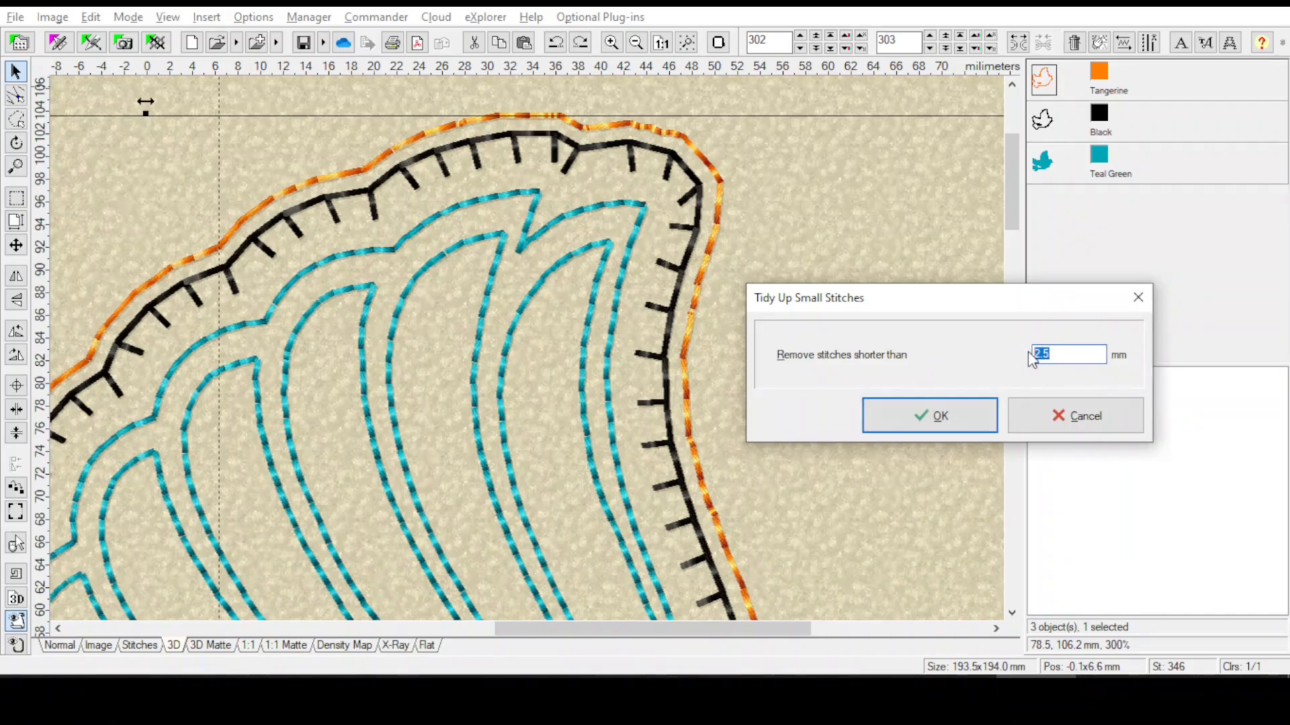
{"action": "type", "text": "3"}
{"action": "key", "text": "BackSpace"}
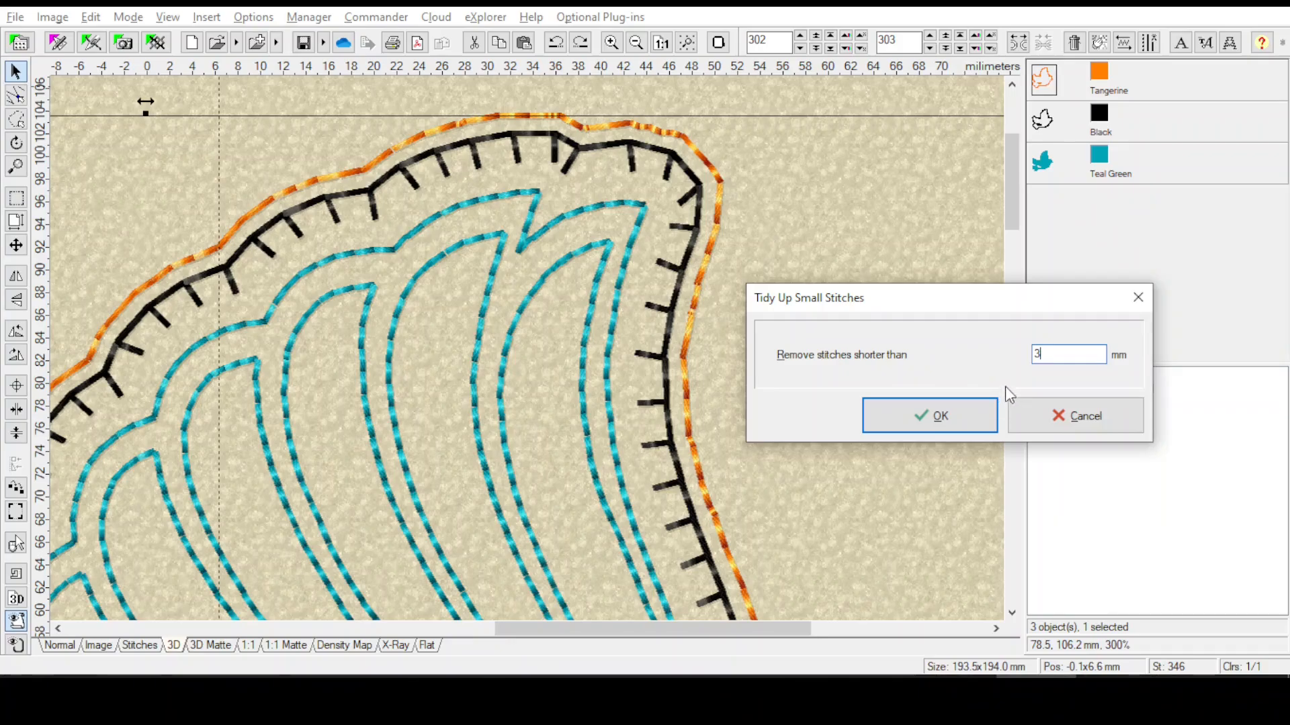
{"action": "left_click", "coordinate": [930, 415]}
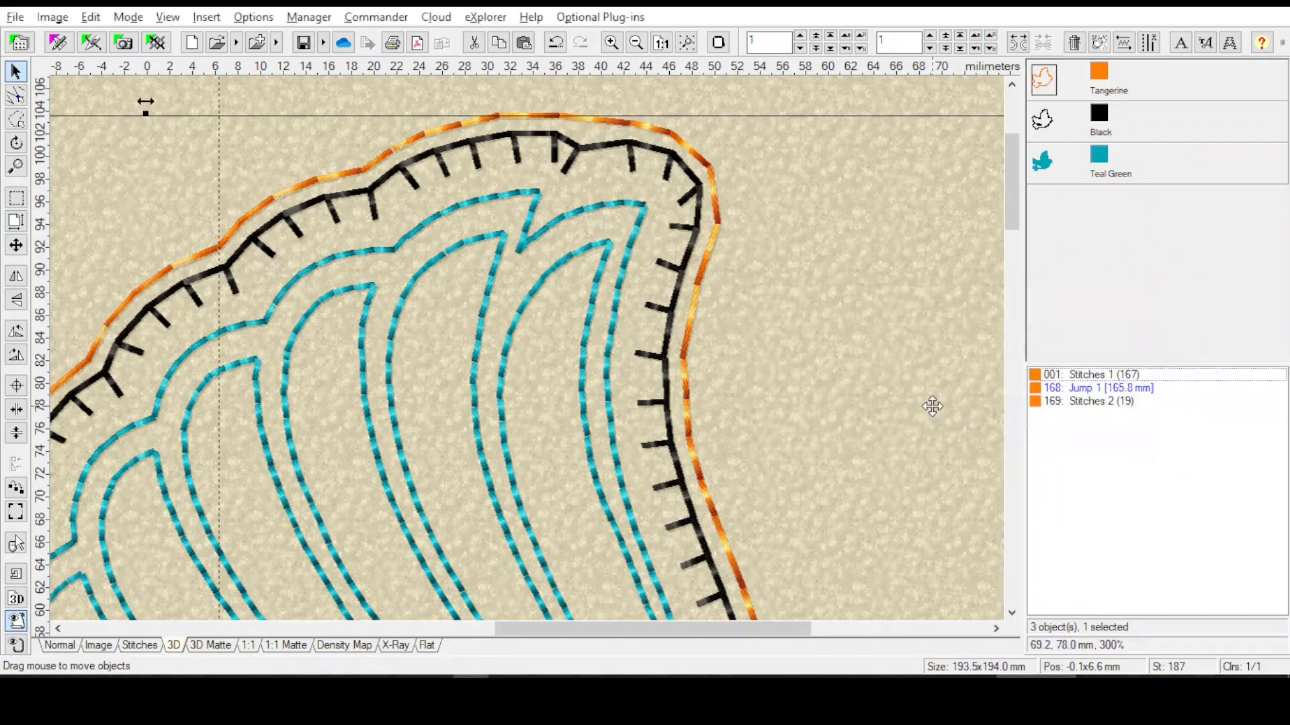
{"action": "left_click", "coordinate": [555, 43]}
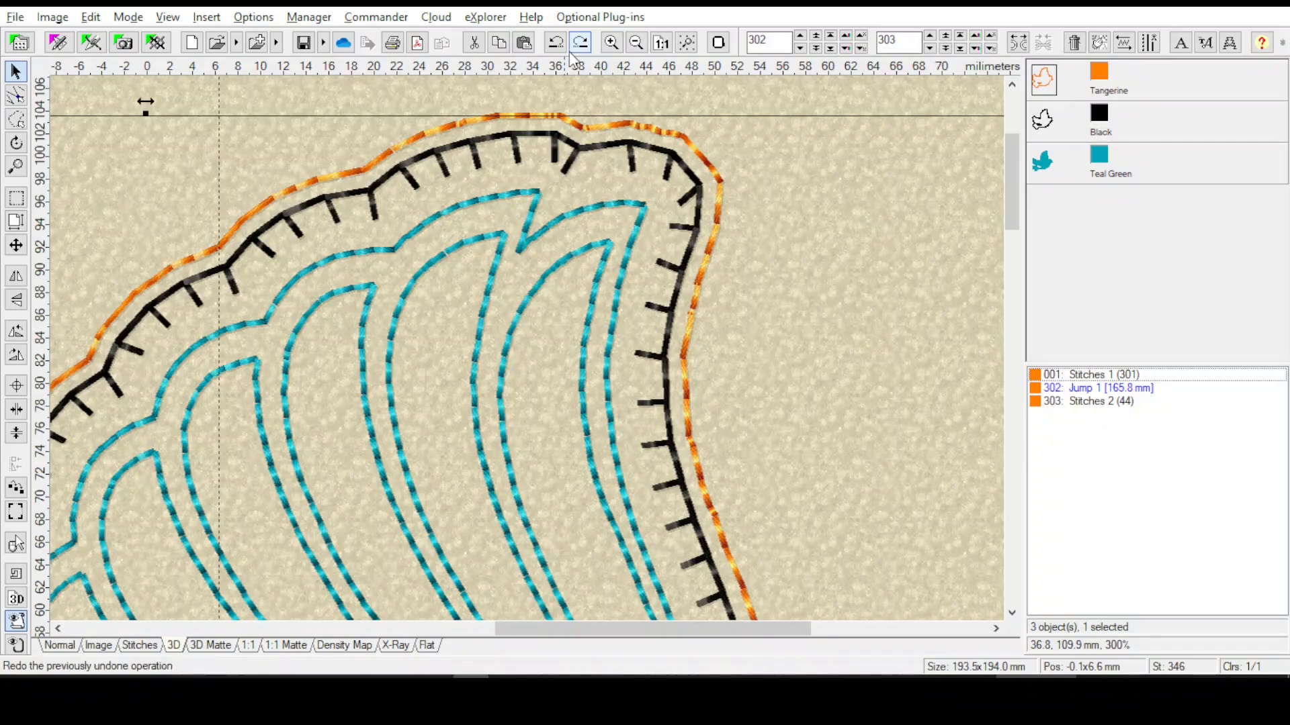
Tidy up the orange contour's small stitches, removing those shorter than 2.5 mm
{"action": "right_click", "coordinate": [1046, 85]}
{"action": "mouse_move", "coordinate": [1053, 452]}
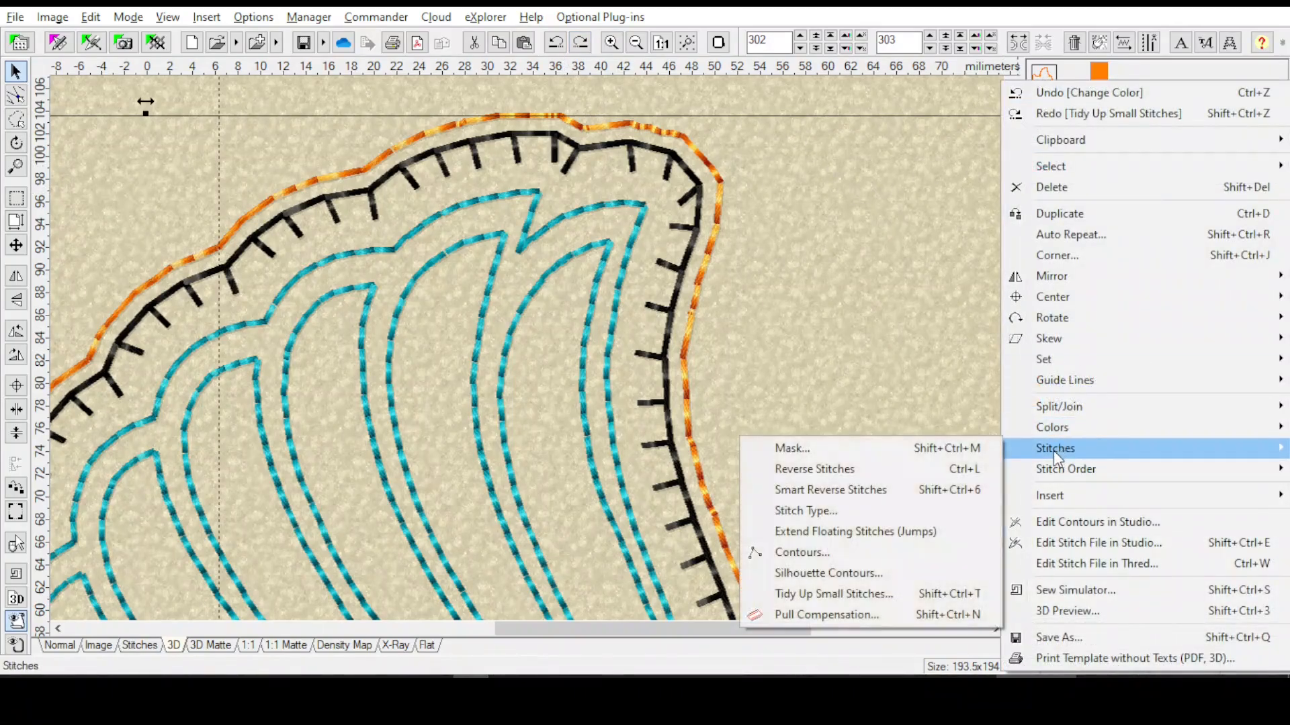
{"action": "left_click", "coordinate": [800, 594]}
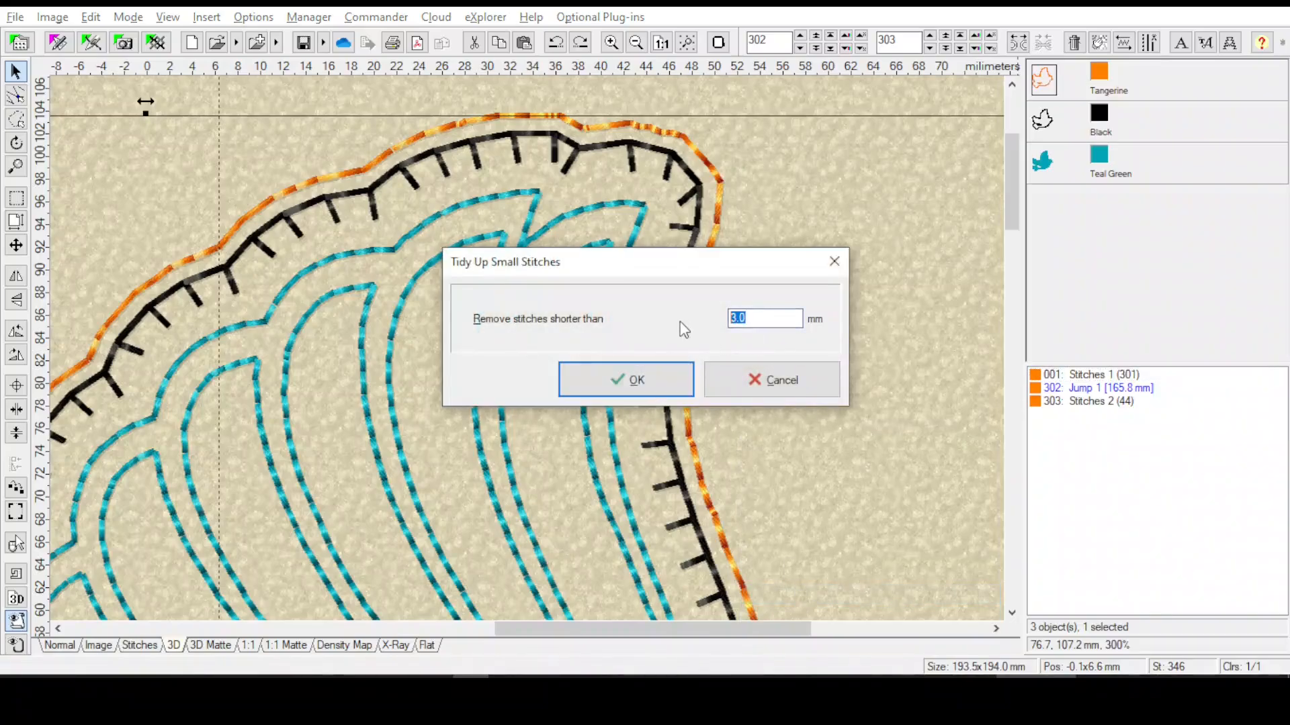
{"action": "type", "text": "2.5"}
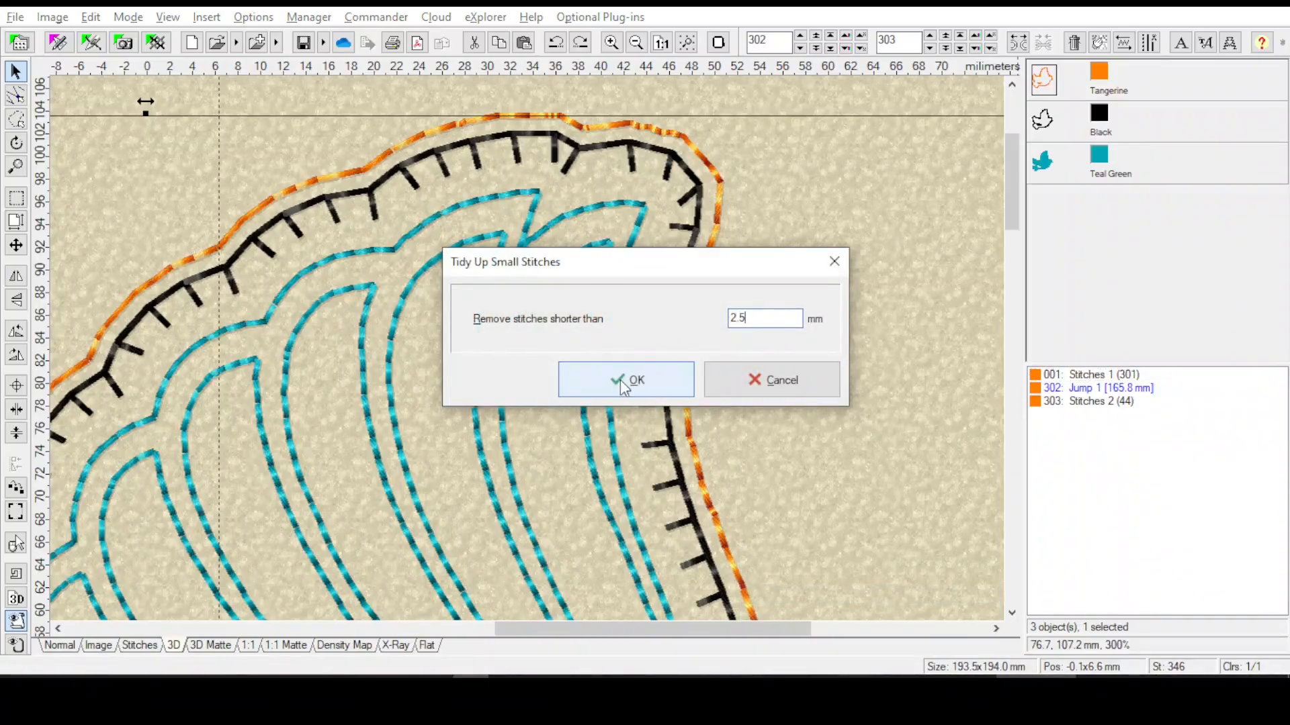
{"action": "left_click", "coordinate": [624, 381]}
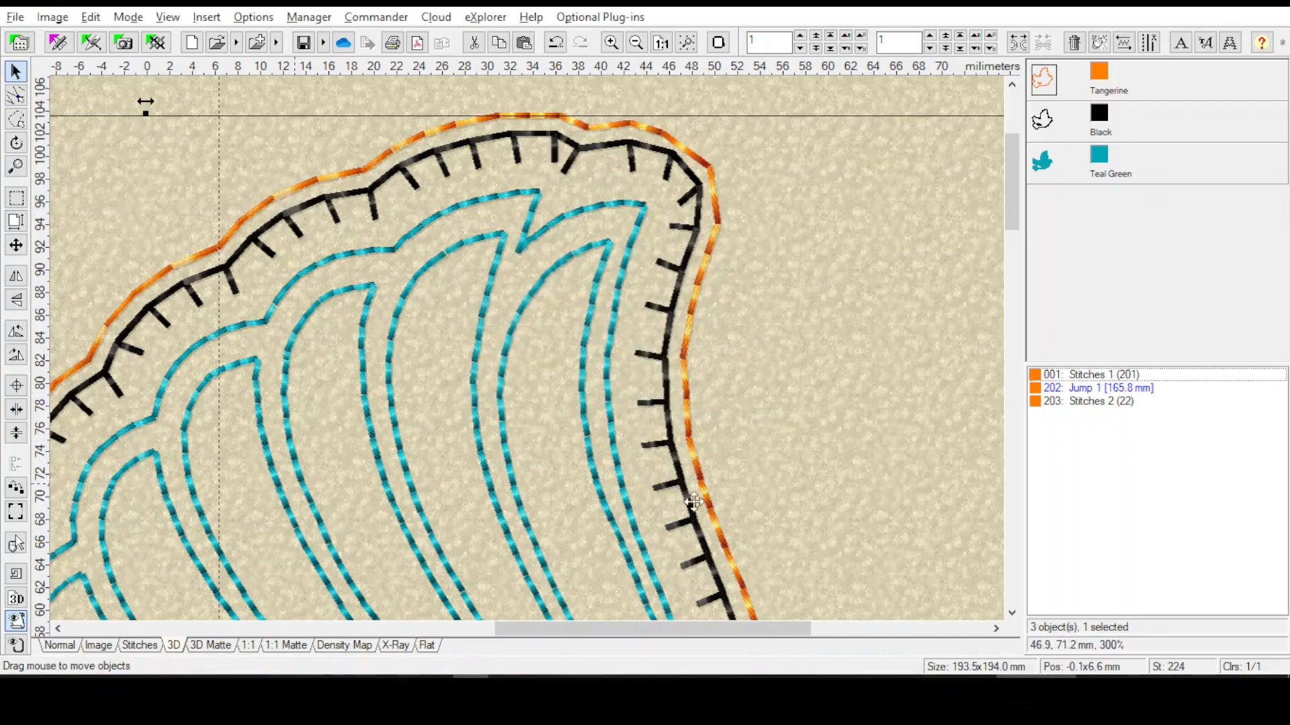
Select stitches 1 to 10 of the orange contour's first block and enlarge the wing tip around them
{"action": "left_click_drag", "start_coordinate": [1015, 193], "coordinate": [1013, 149]}
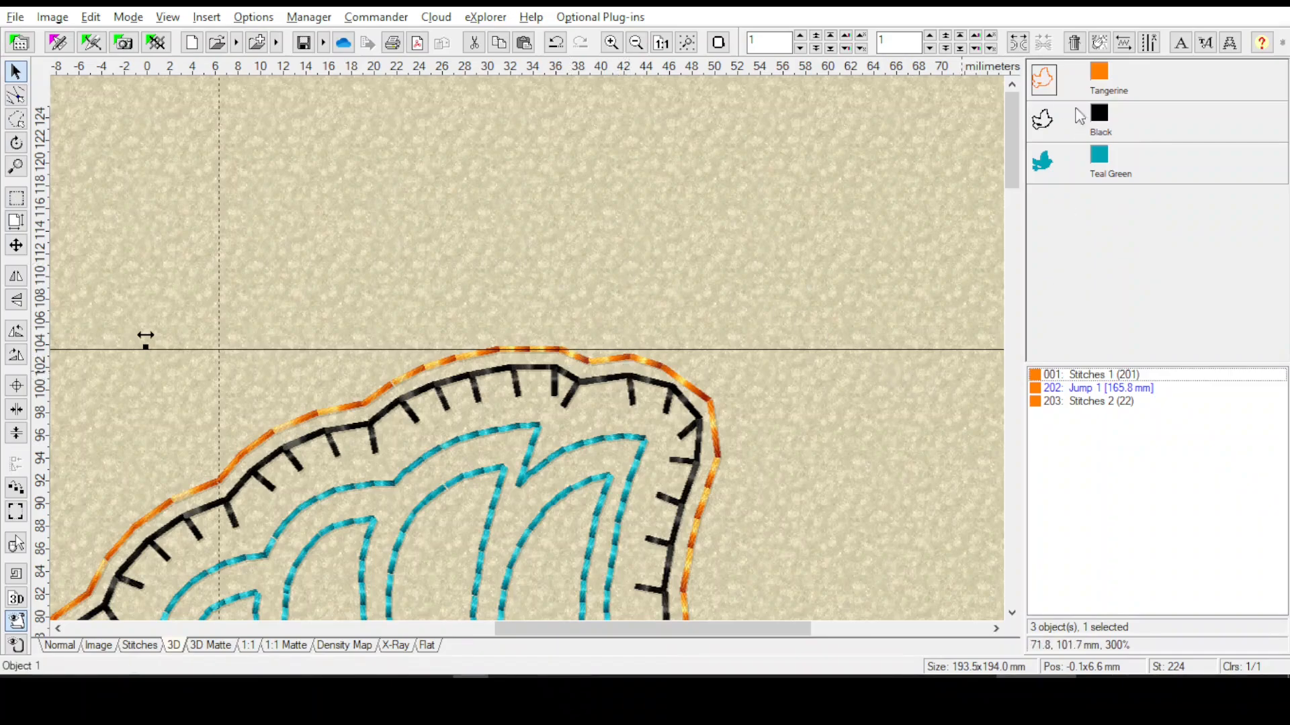
{"action": "left_click", "coordinate": [1092, 376]}
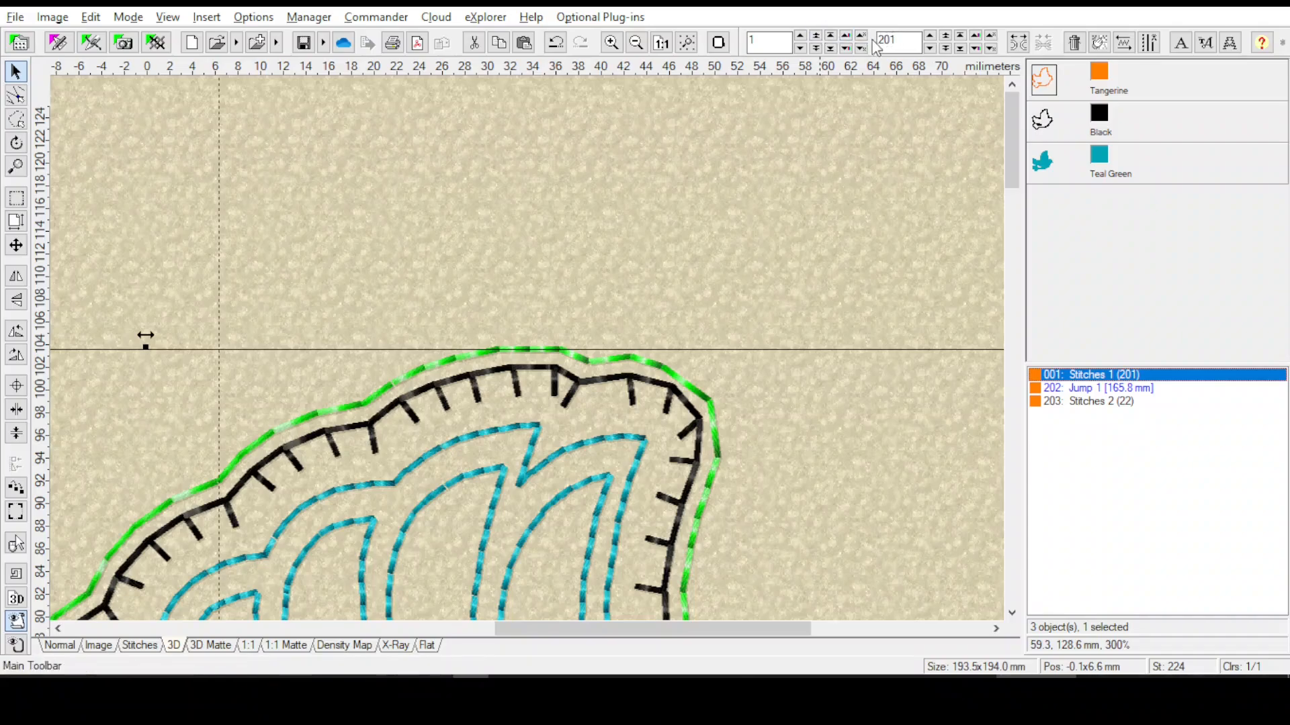
{"action": "left_click_drag", "start_coordinate": [912, 42], "coordinate": [873, 40]}
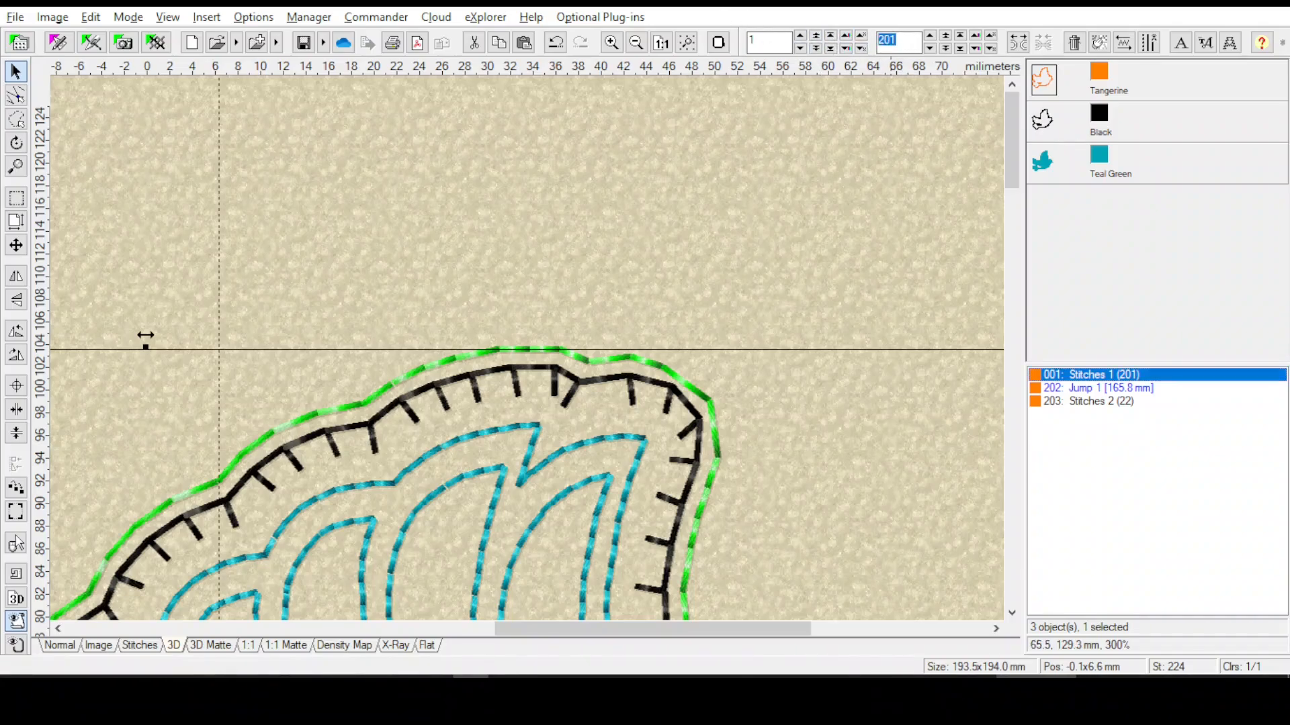
{"action": "type", "text": "10"}
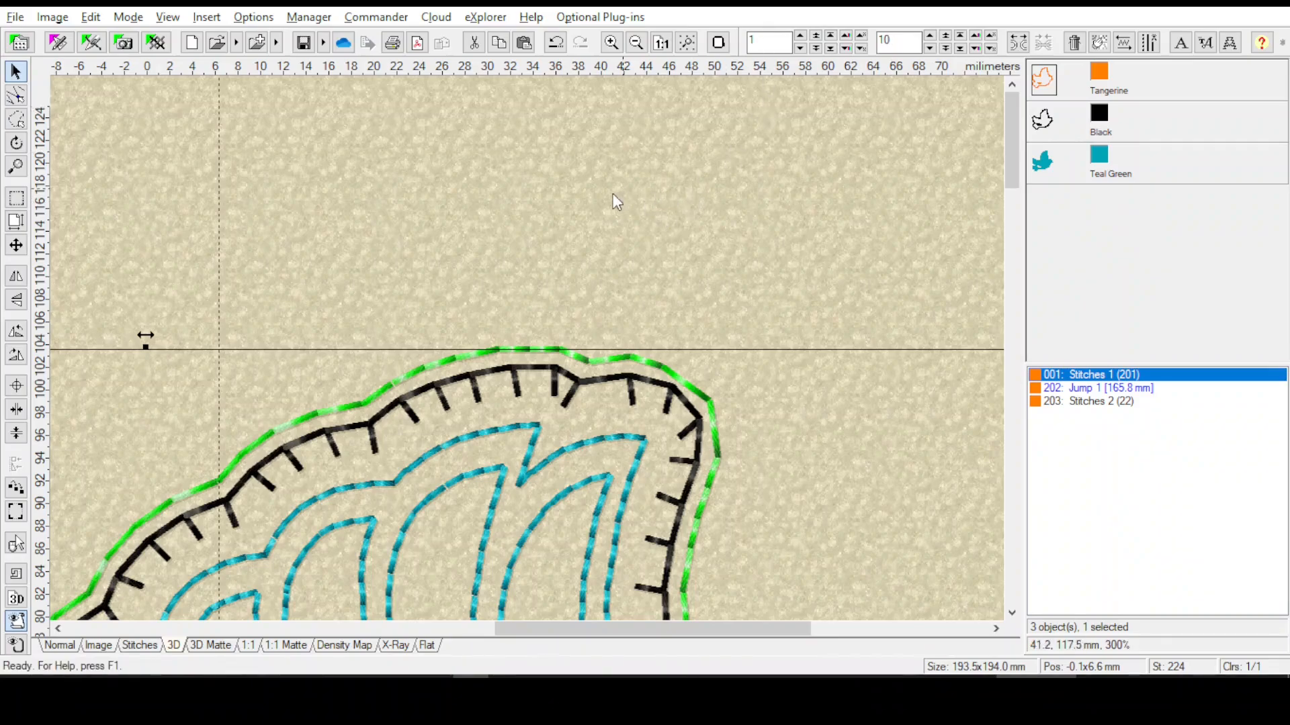
{"action": "key", "text": "Return"}
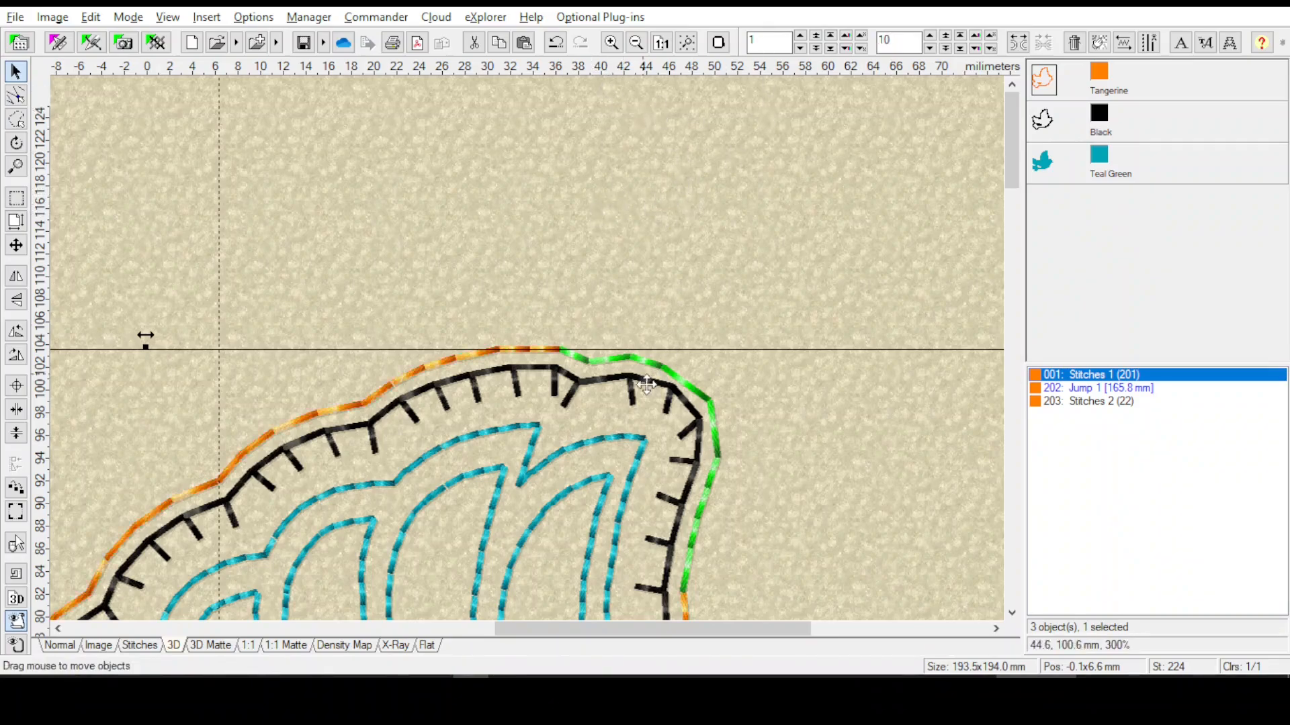
{"action": "left_click", "coordinate": [686, 43]}
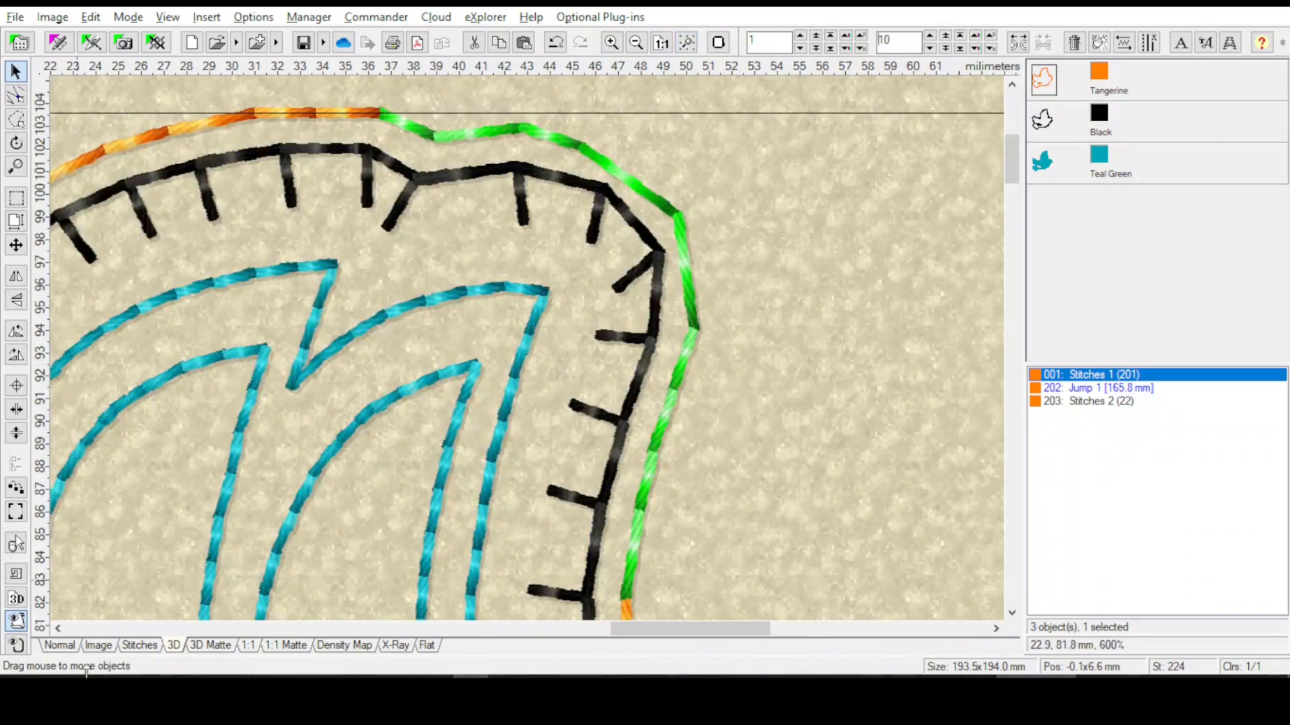
Display the selected start stitches as points in the stitch view and check individual points around the wing tip
{"action": "left_click", "coordinate": [139, 645]}
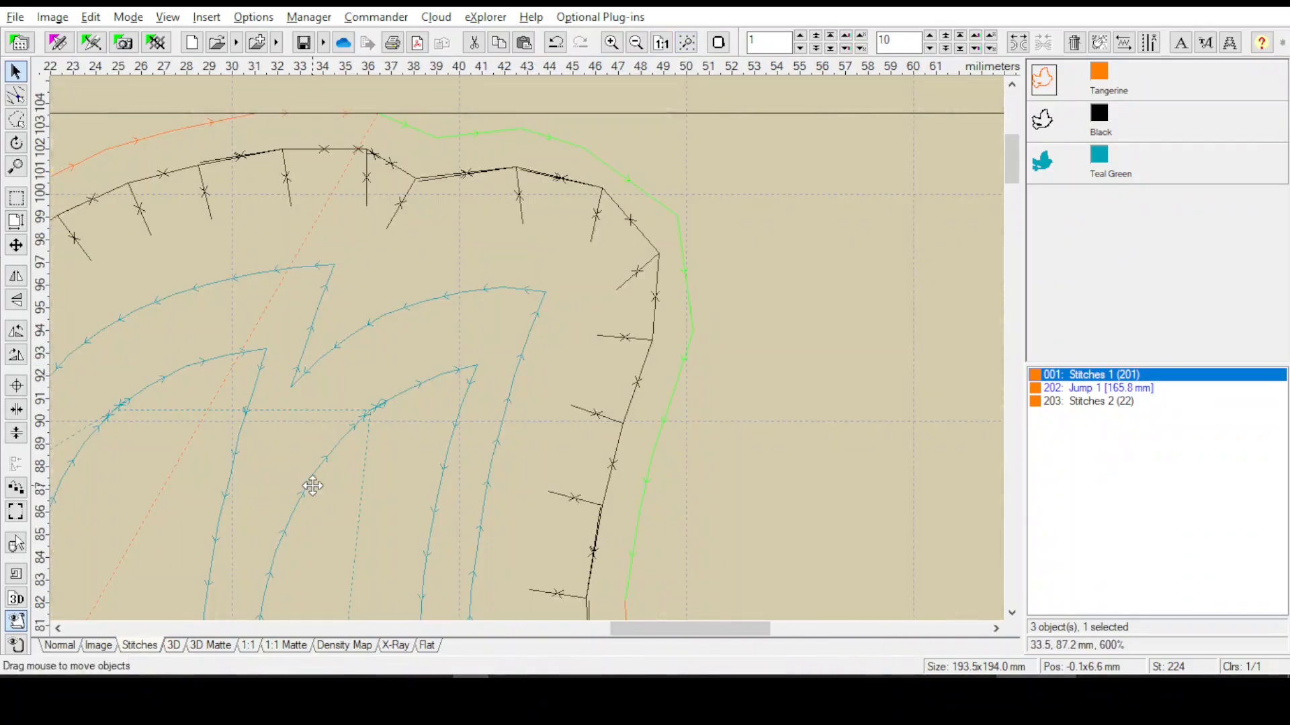
{"action": "left_click", "coordinate": [16, 95]}
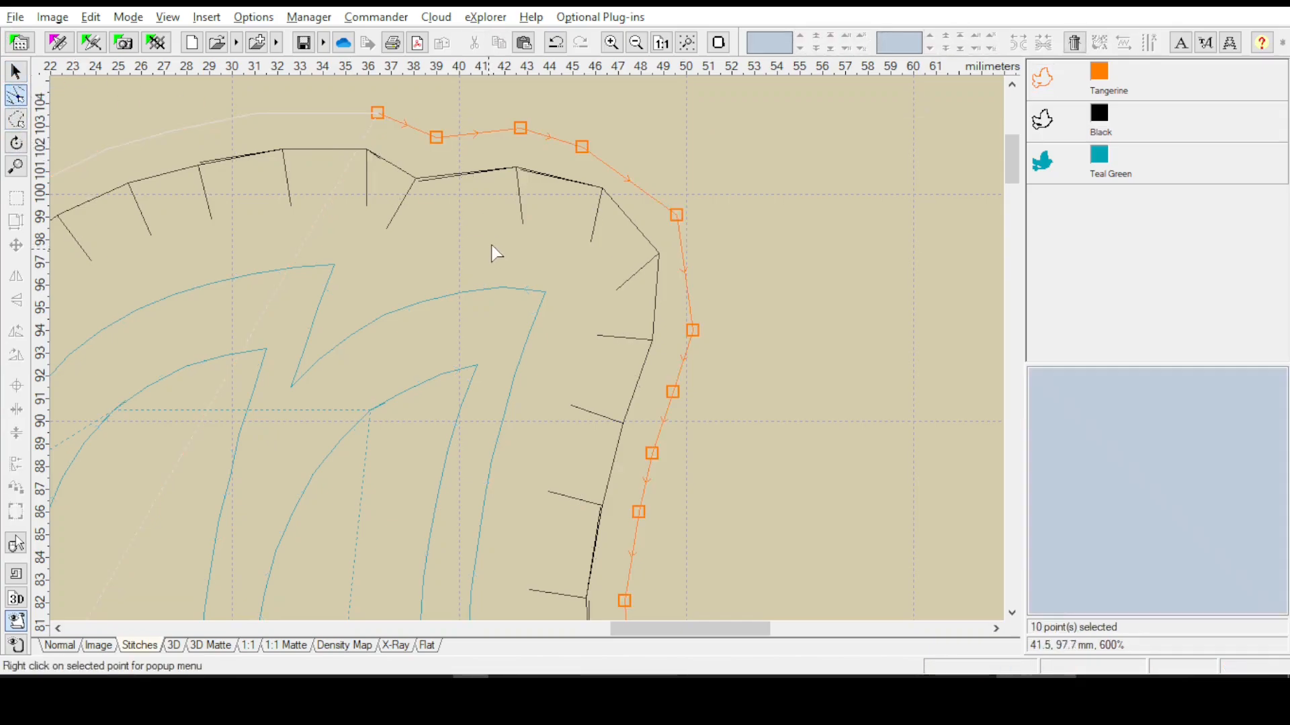
{"action": "left_click", "coordinate": [427, 119]}
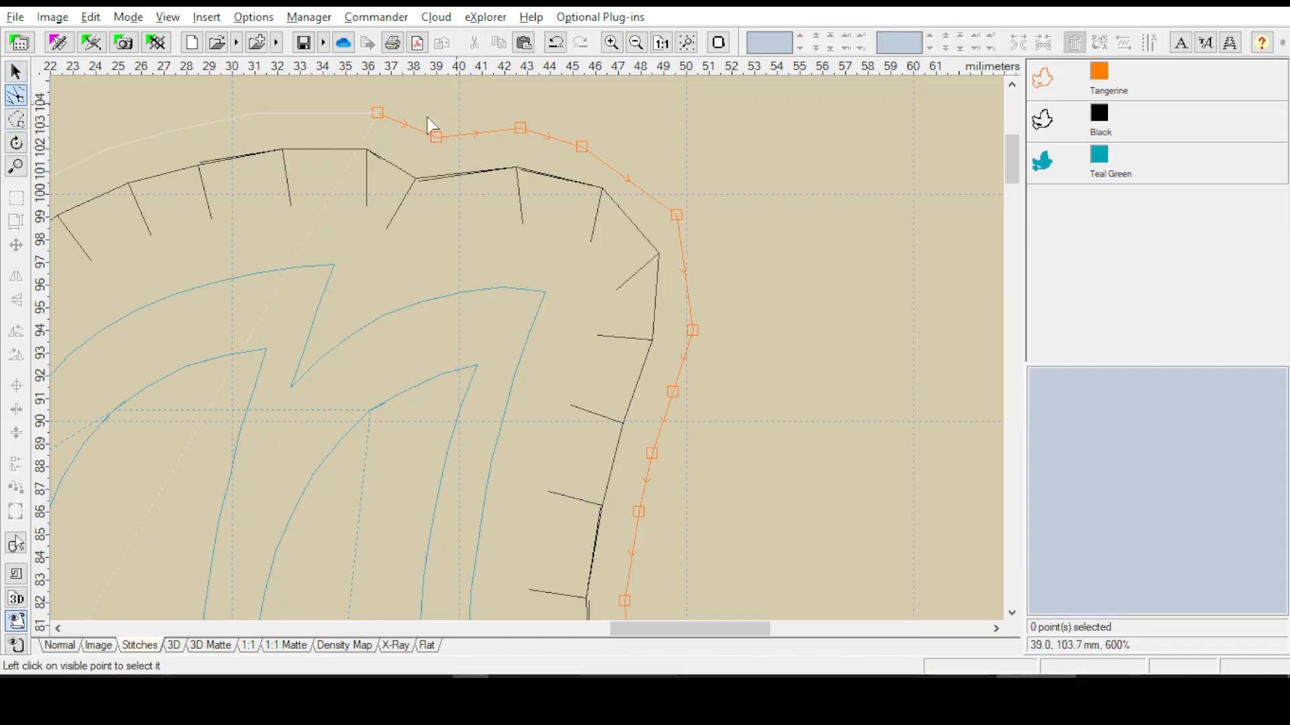
{"action": "left_click", "coordinate": [437, 139]}
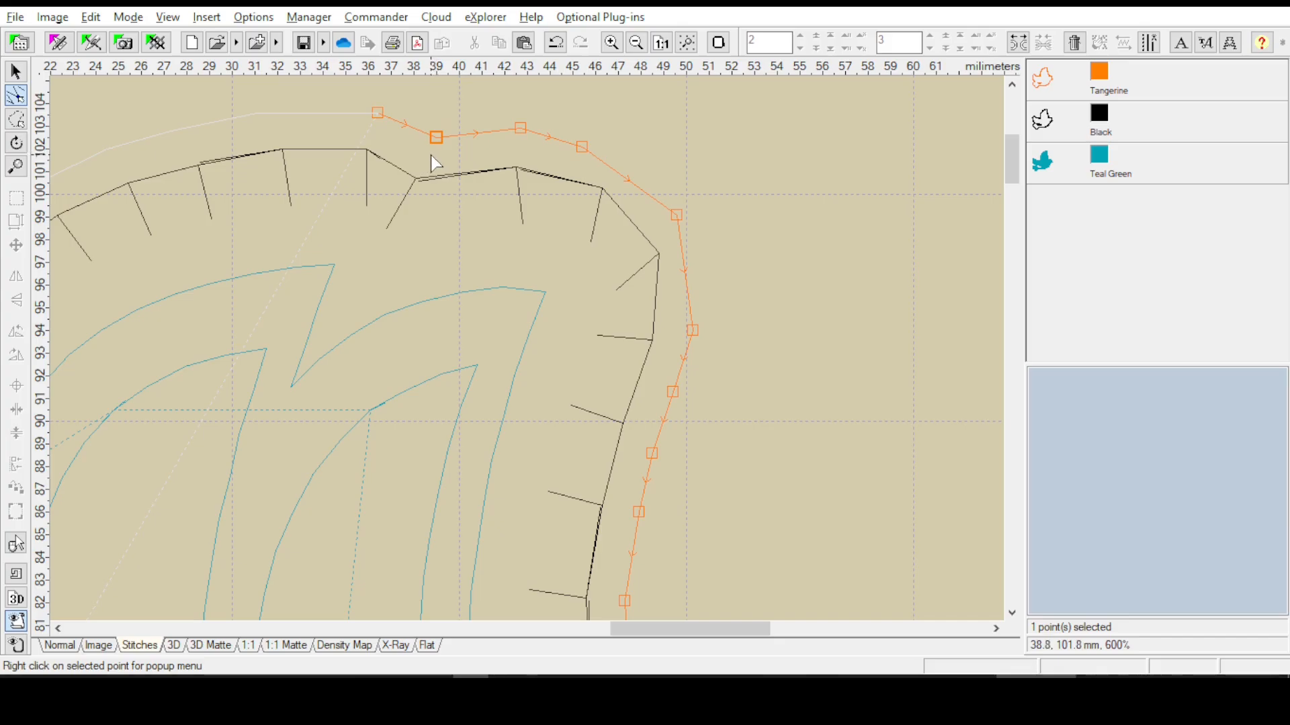
{"action": "left_click", "coordinate": [378, 114]}
{"action": "left_click", "coordinate": [437, 137]}
{"action": "left_click", "coordinate": [582, 146]}
{"action": "left_click", "coordinate": [677, 215]}
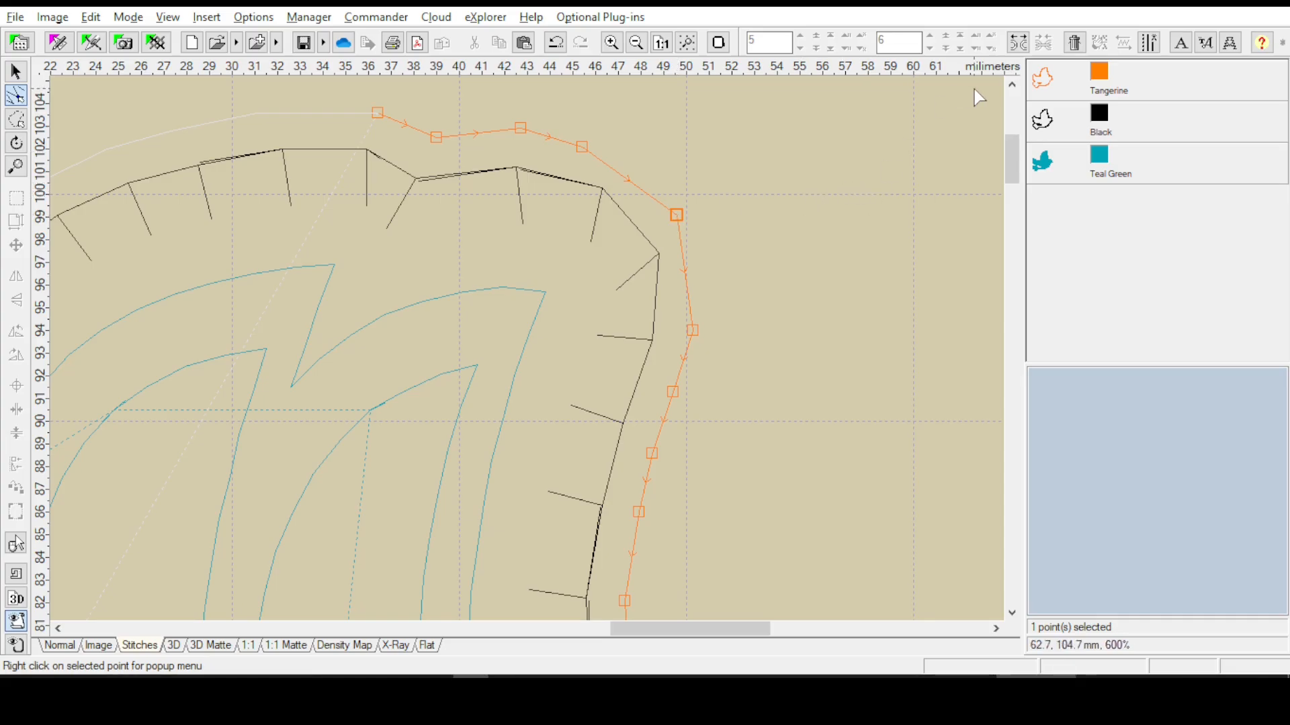
Insert tie on/off stitches into the orange contour, setting their number to 2
{"action": "left_click", "coordinate": [1042, 80]}
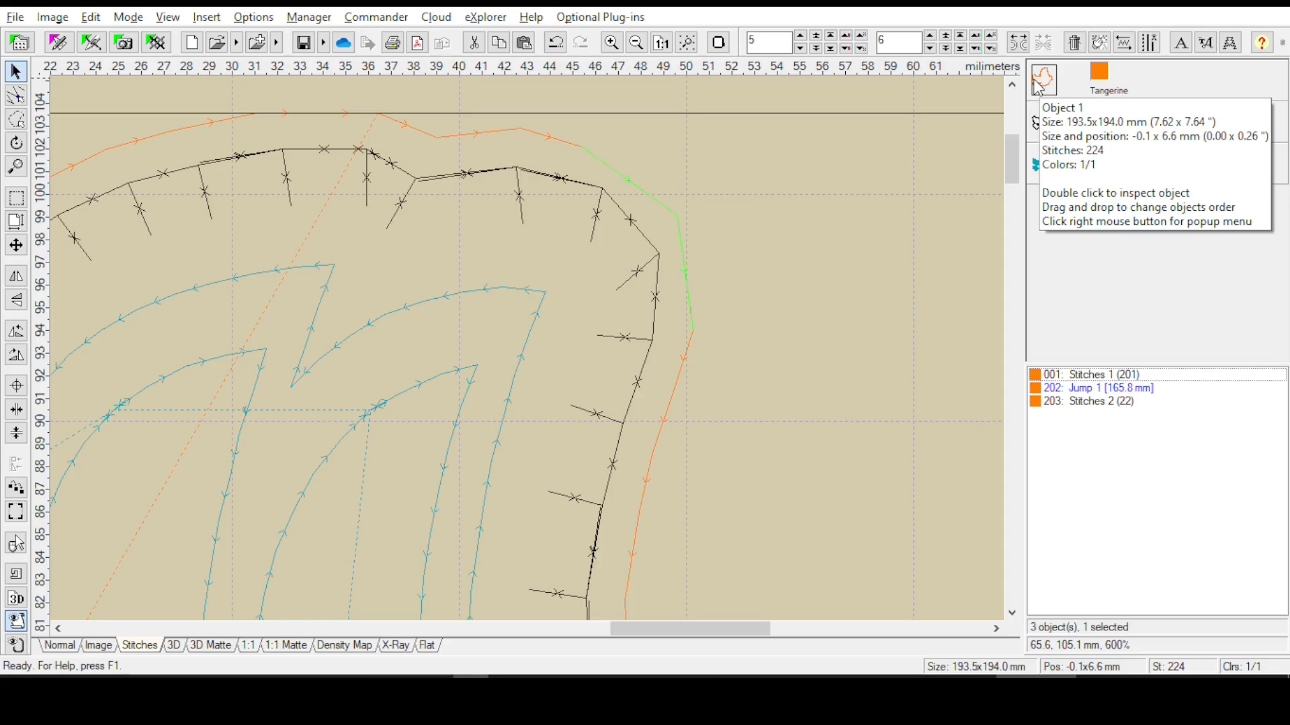
{"action": "mouse_move", "coordinate": [1058, 95]}
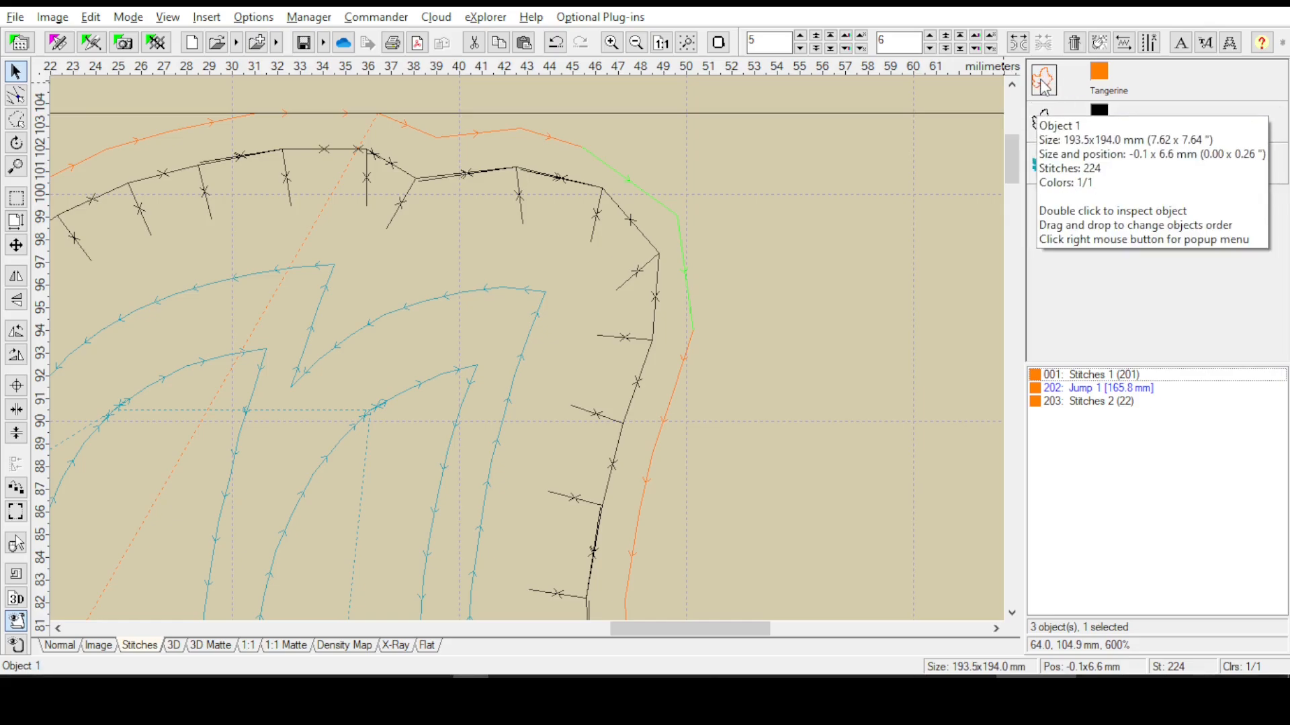
{"action": "right_click", "coordinate": [1045, 86]}
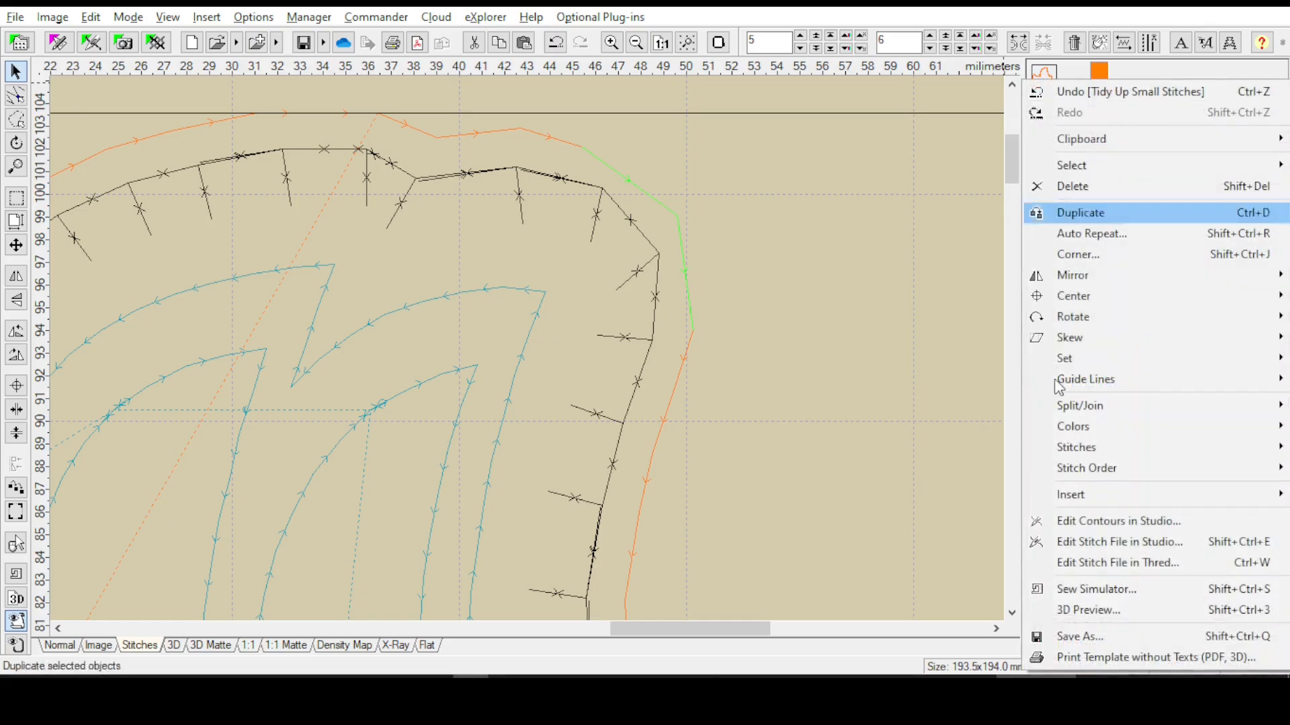
{"action": "mouse_move", "coordinate": [1082, 493]}
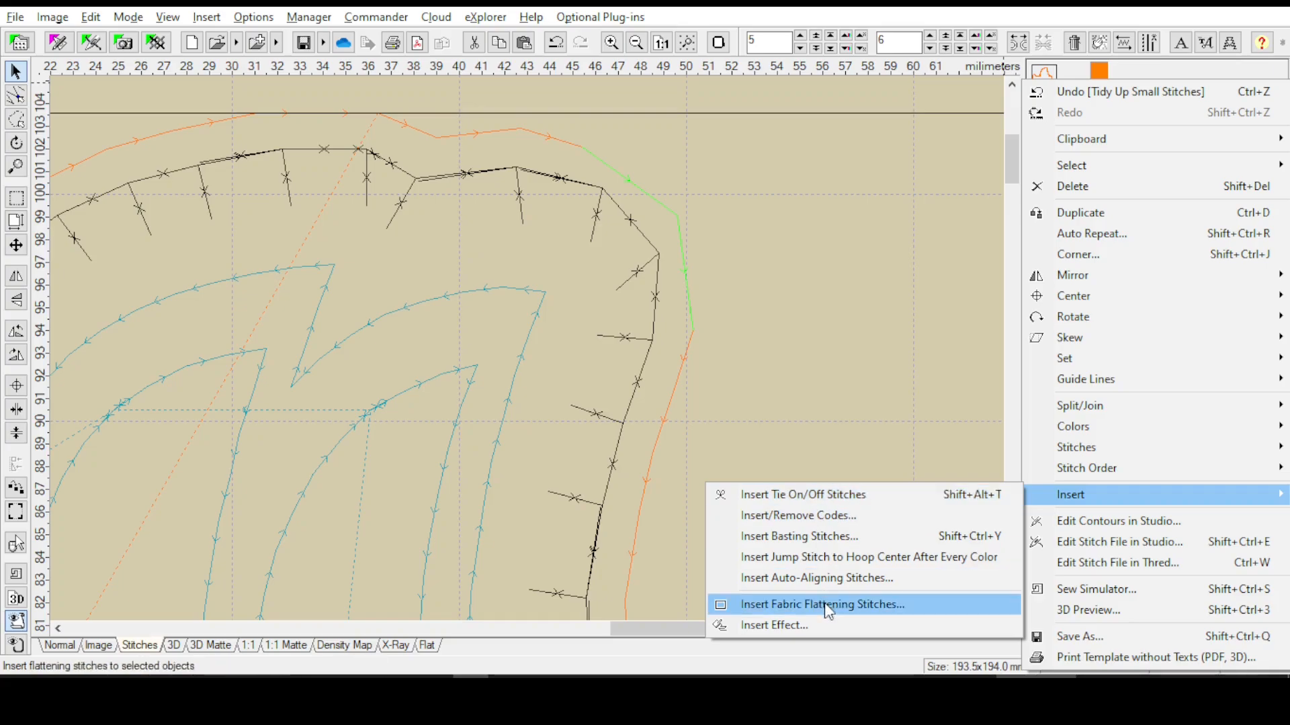
{"action": "left_click", "coordinate": [794, 493]}
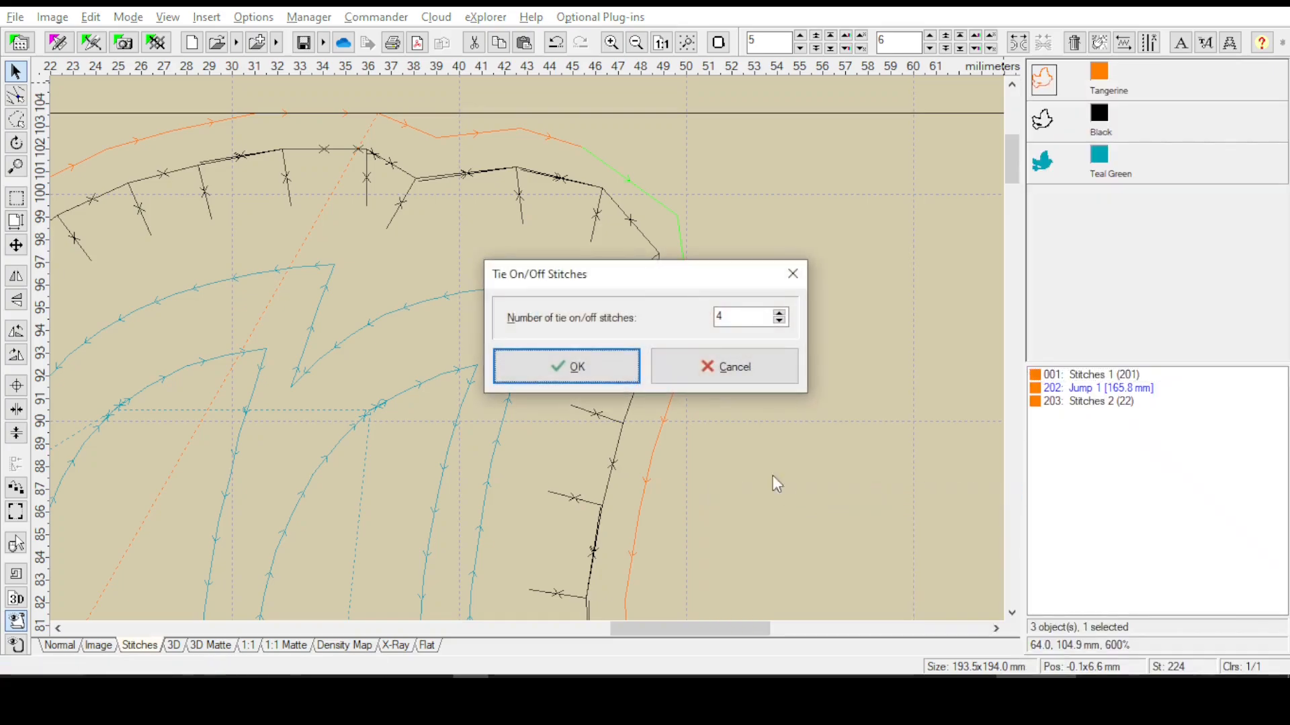
{"action": "left_click_drag", "start_coordinate": [583, 287], "coordinate": [839, 303]}
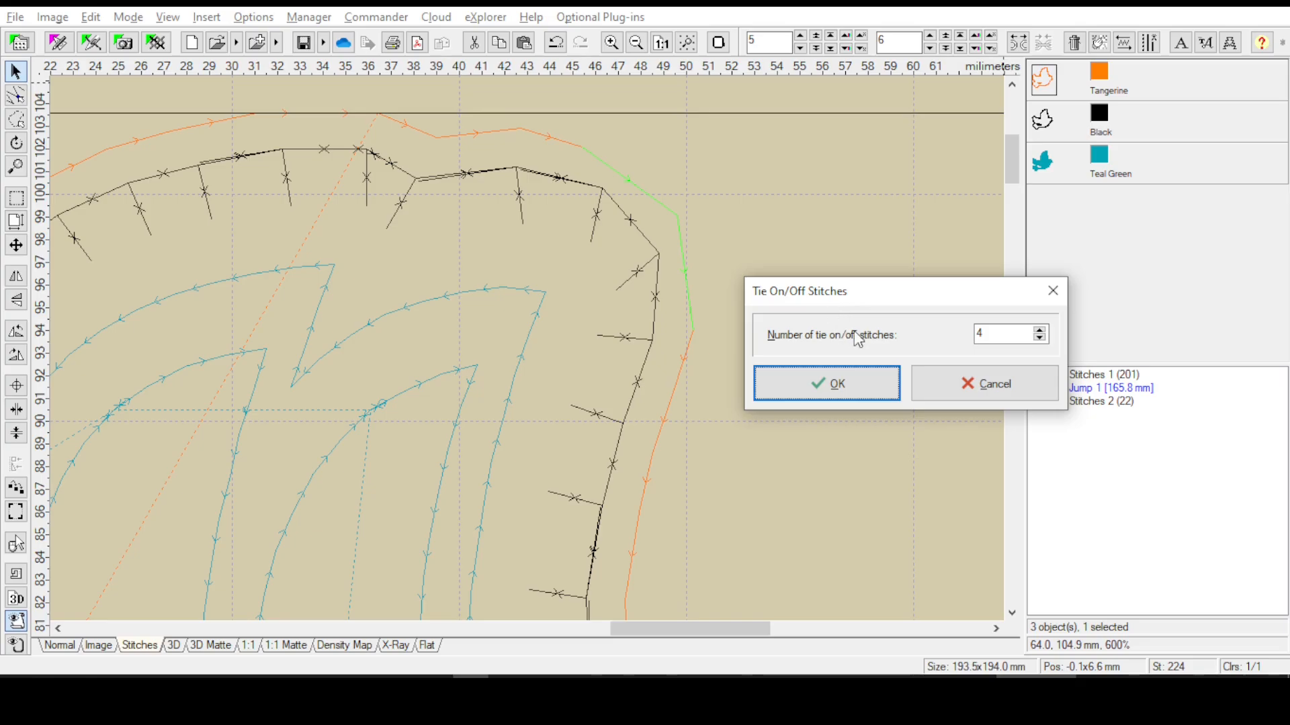
{"action": "left_click", "coordinate": [1040, 340]}
{"action": "left_click", "coordinate": [1040, 340]}
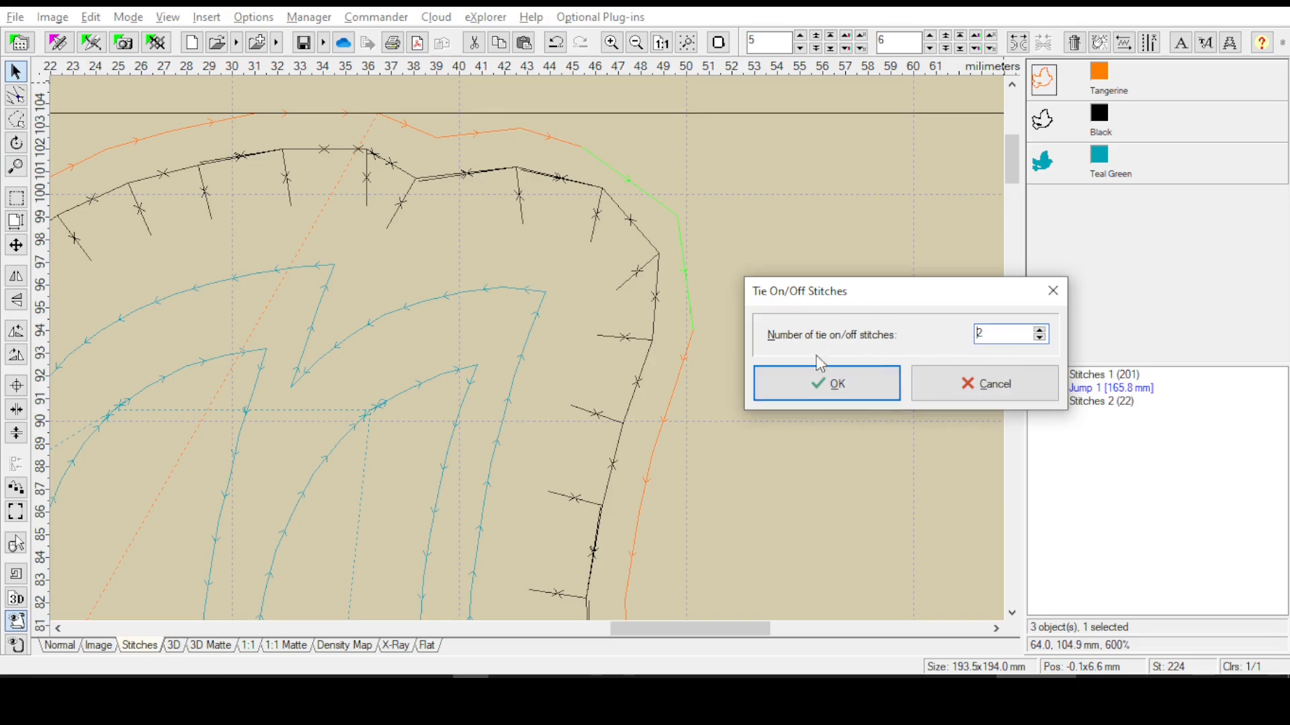
{"action": "left_click", "coordinate": [828, 384]}
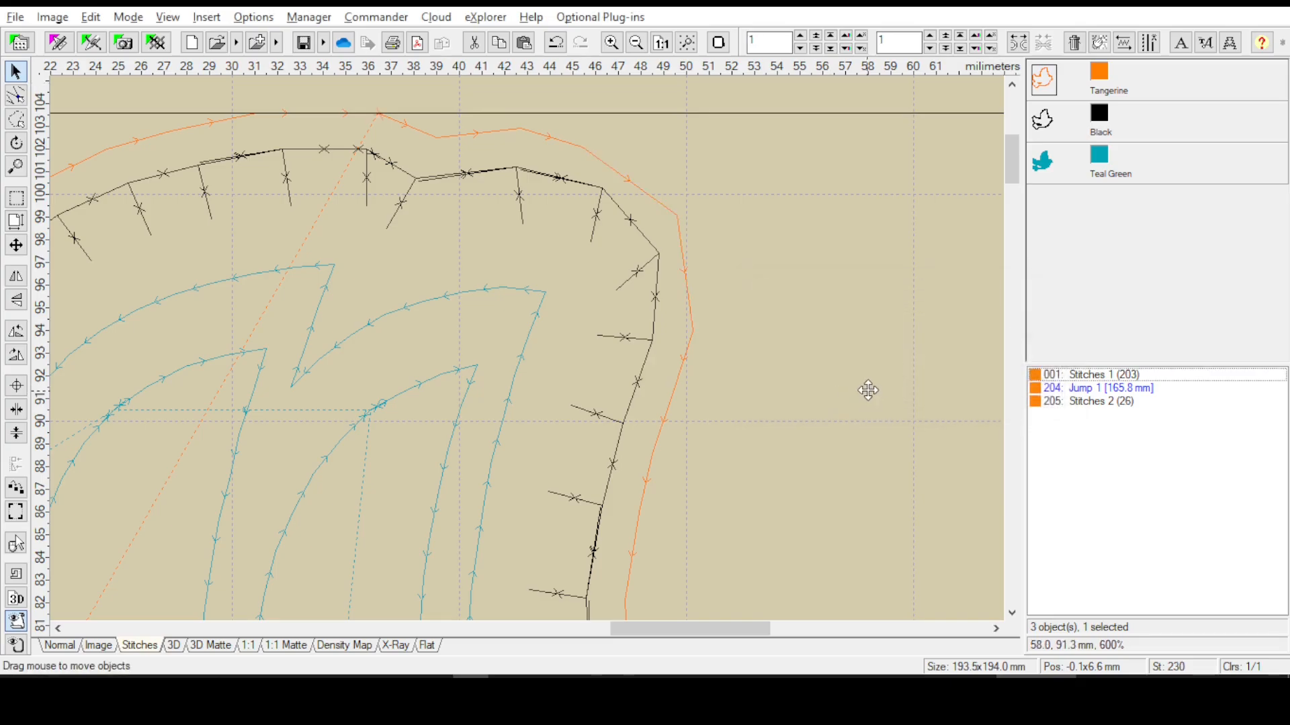
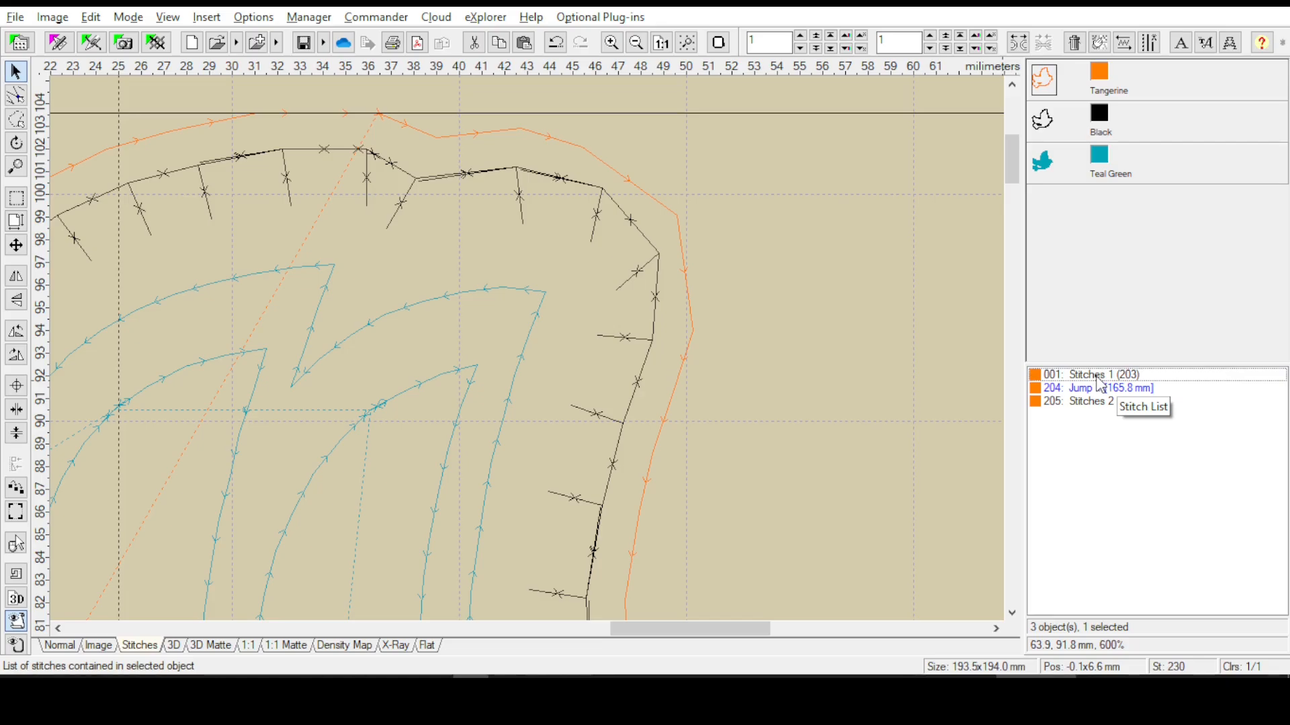
Select the jump and the second stitch block of the orange contour, and compare the block before and after the tie stitches by undoing and redoing them
{"action": "left_click", "coordinate": [1102, 388]}
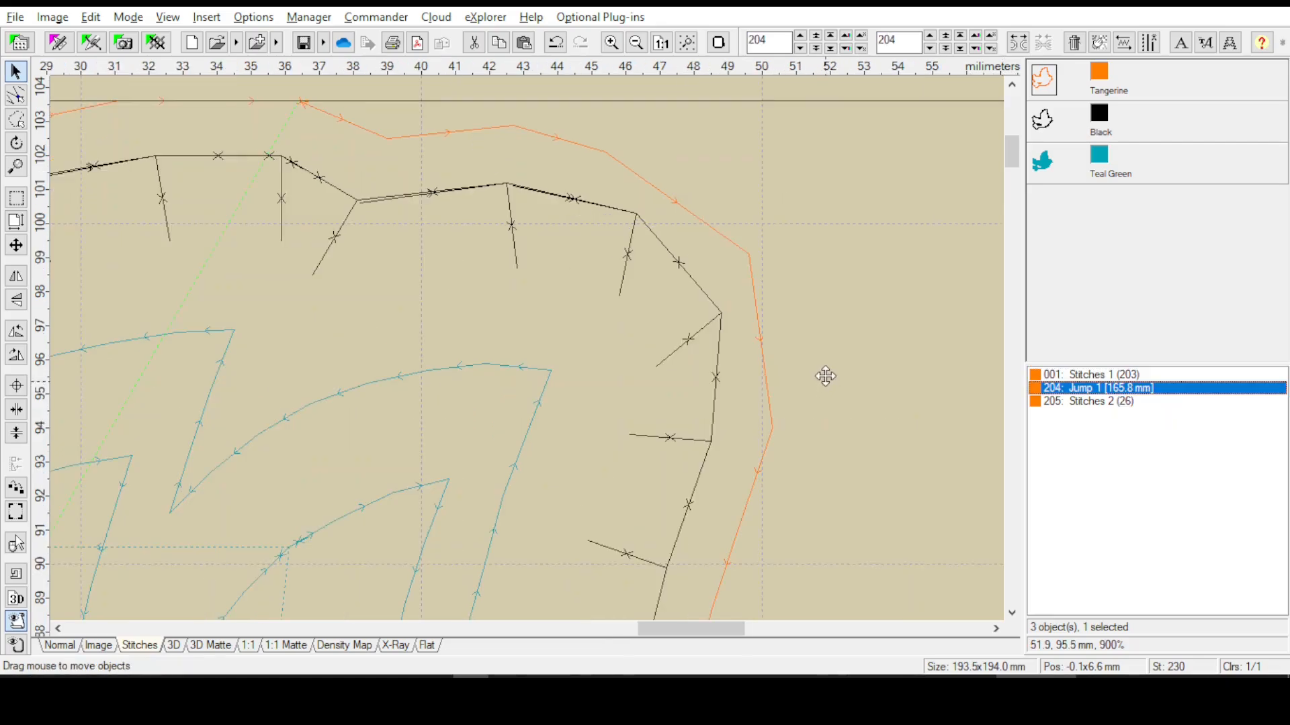
{"action": "left_click", "coordinate": [1090, 405]}
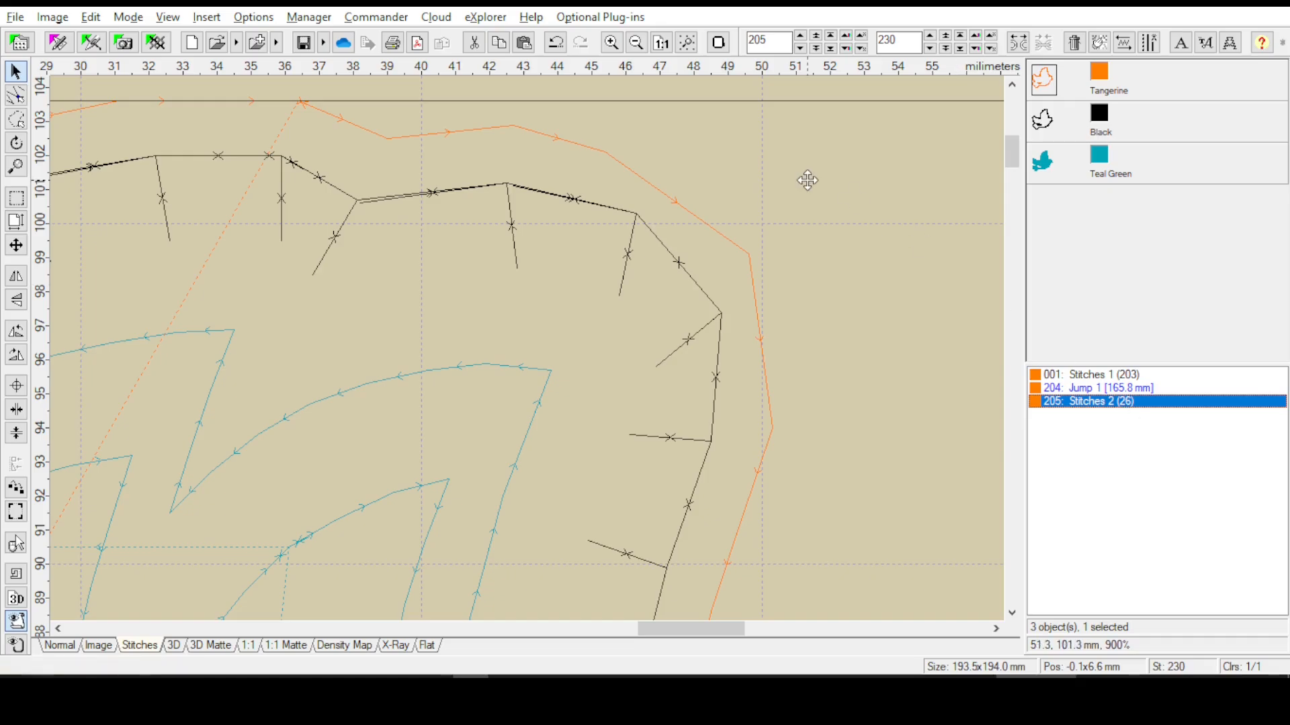
{"action": "left_click", "coordinate": [556, 44]}
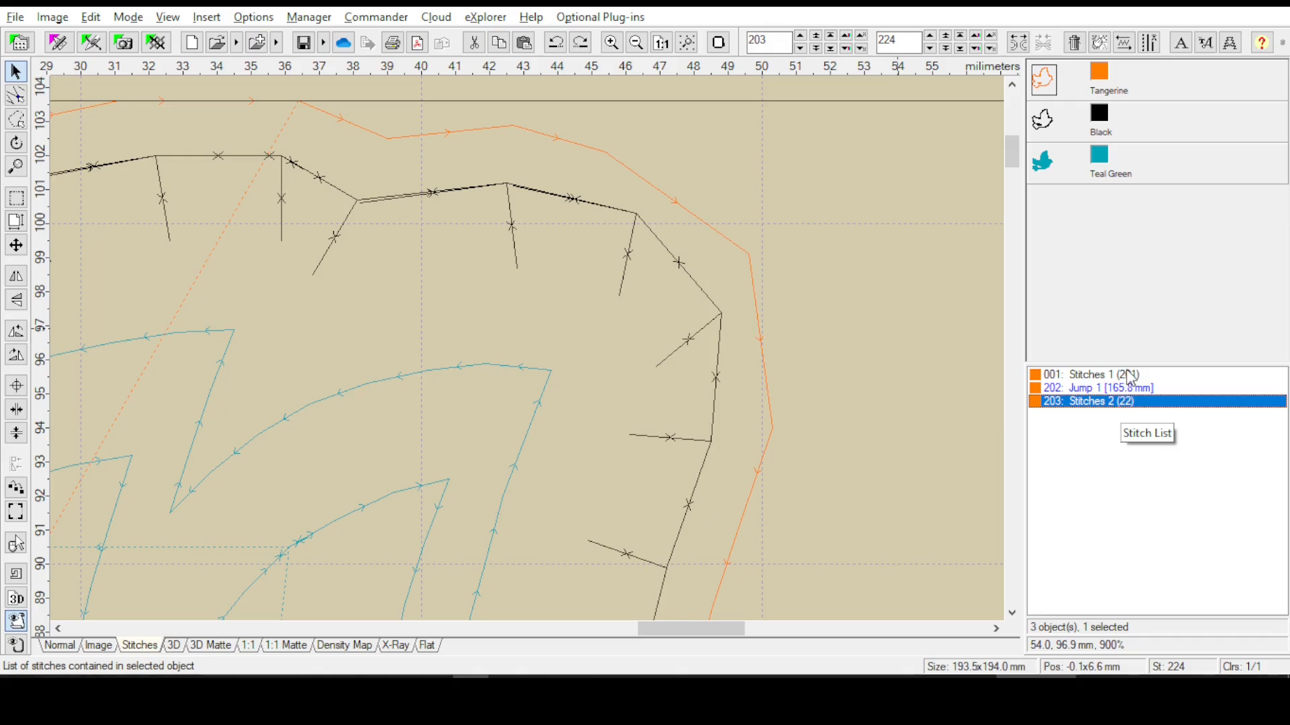
{"action": "left_click", "coordinate": [582, 44]}
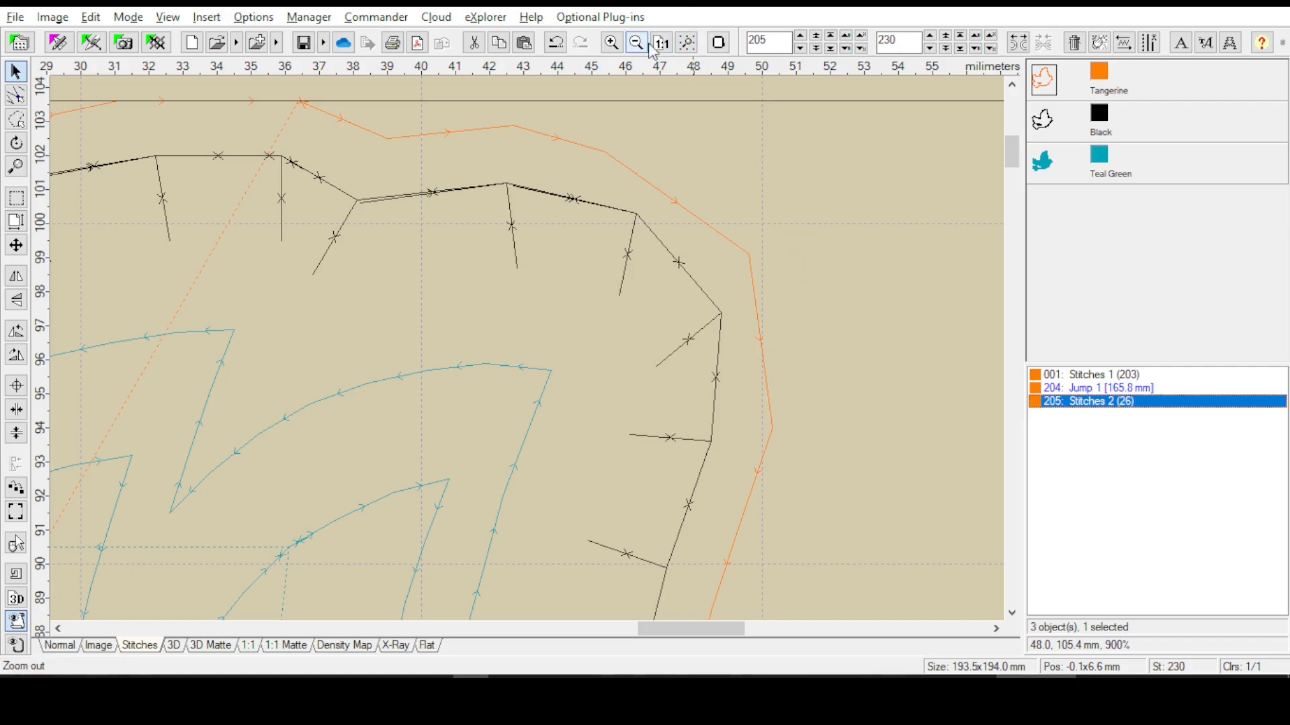
Enlarge the orange contour's second block in the 3D view and select its stitches 205 to 210
{"action": "left_click", "coordinate": [690, 50]}
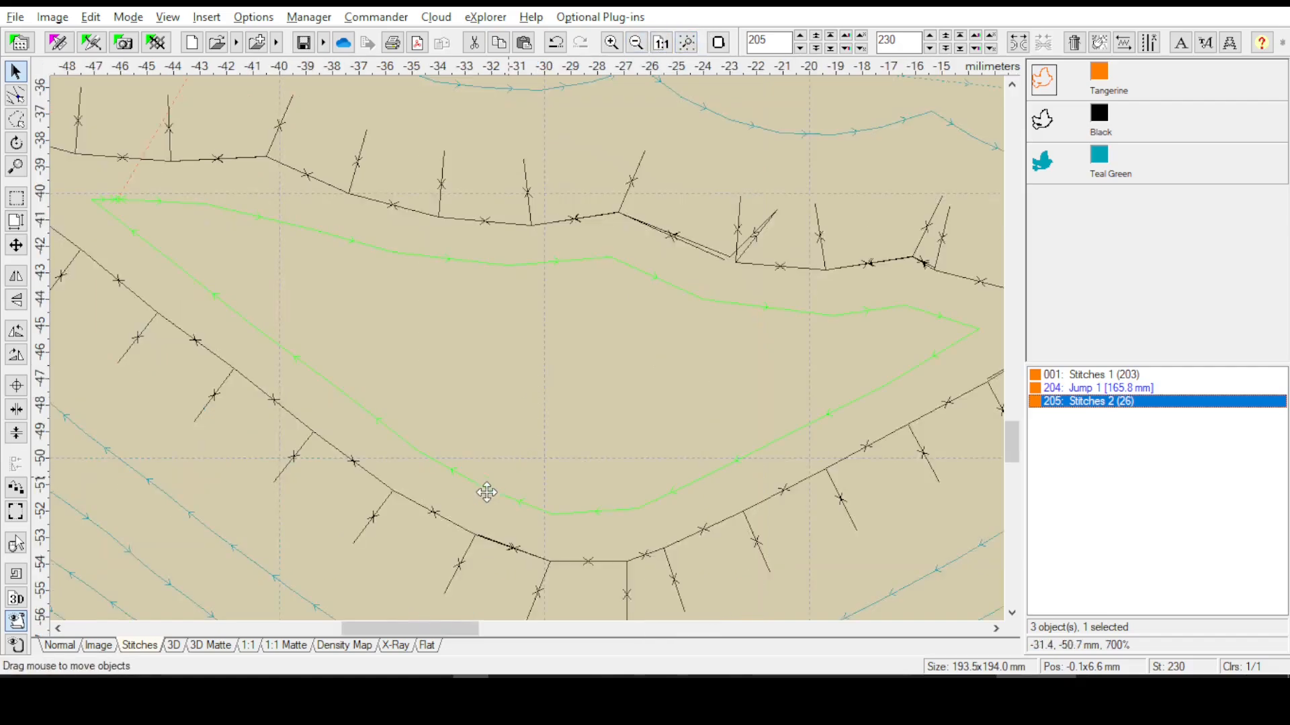
{"action": "left_click", "coordinate": [173, 646]}
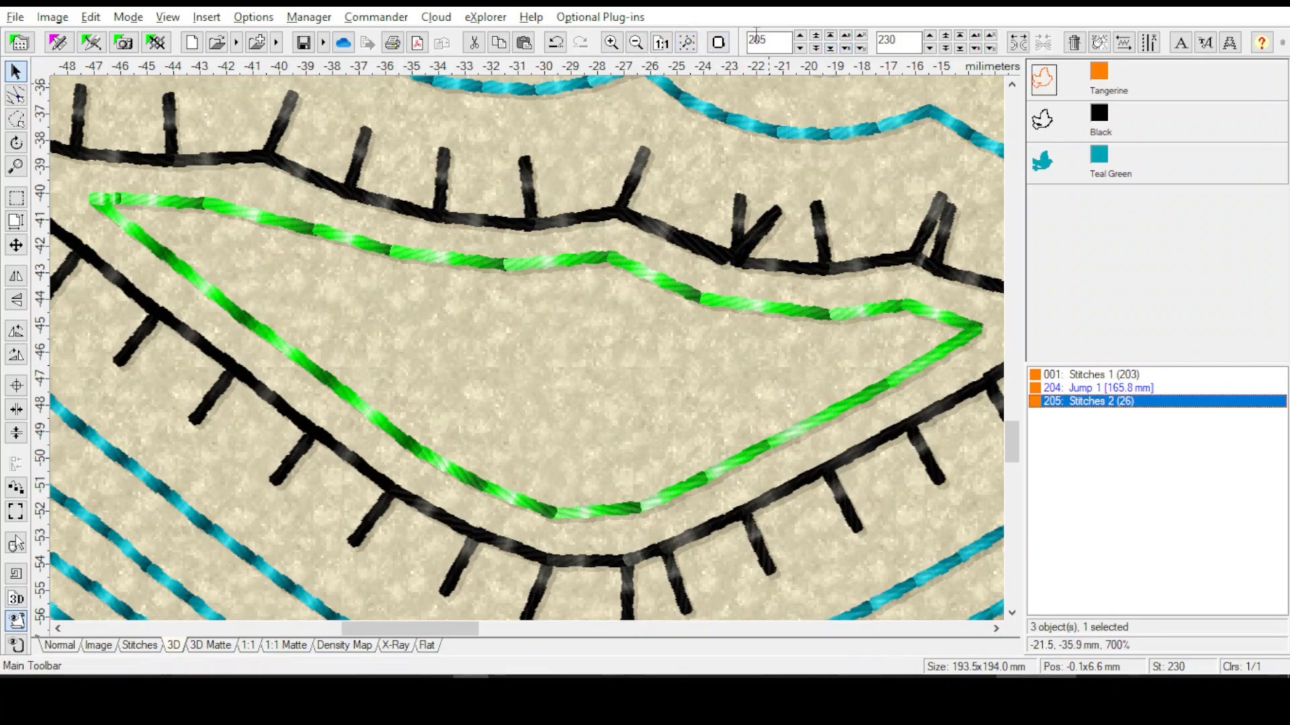
{"action": "left_click_drag", "start_coordinate": [902, 41], "coordinate": [798, 26]}
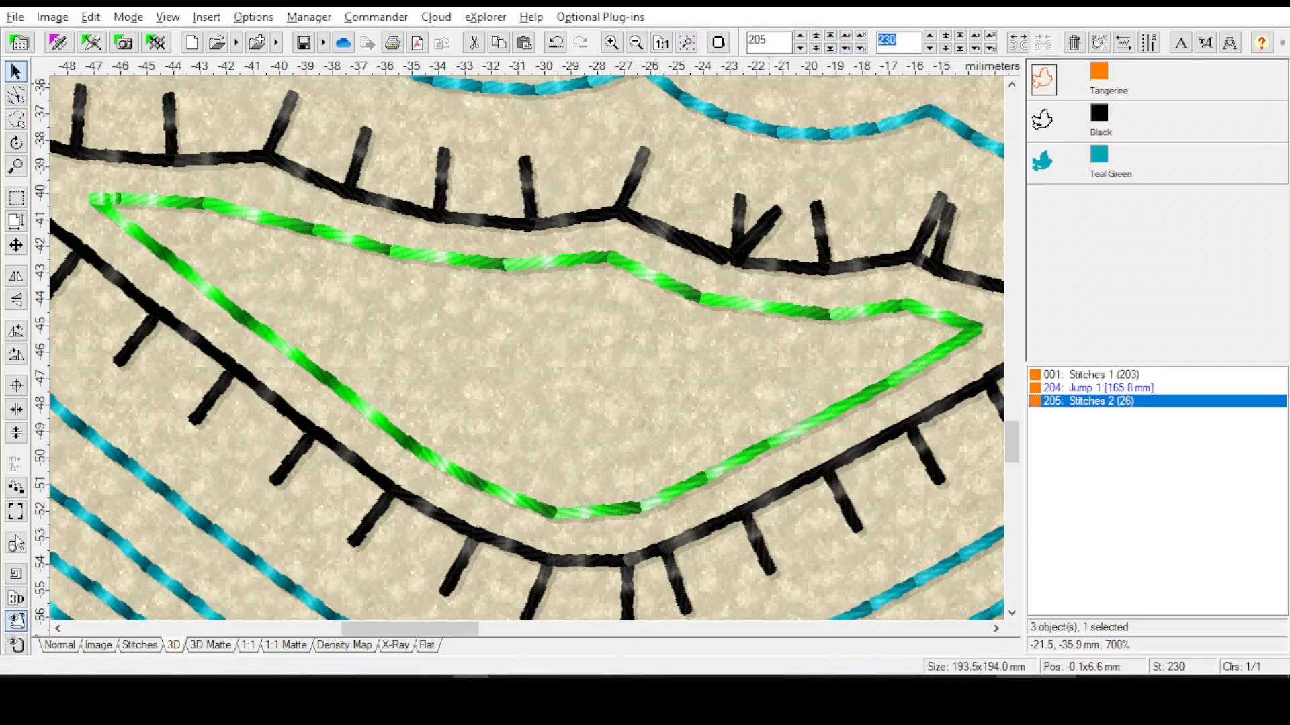
{"action": "type", "text": "210"}
{"action": "key", "text": "Return"}
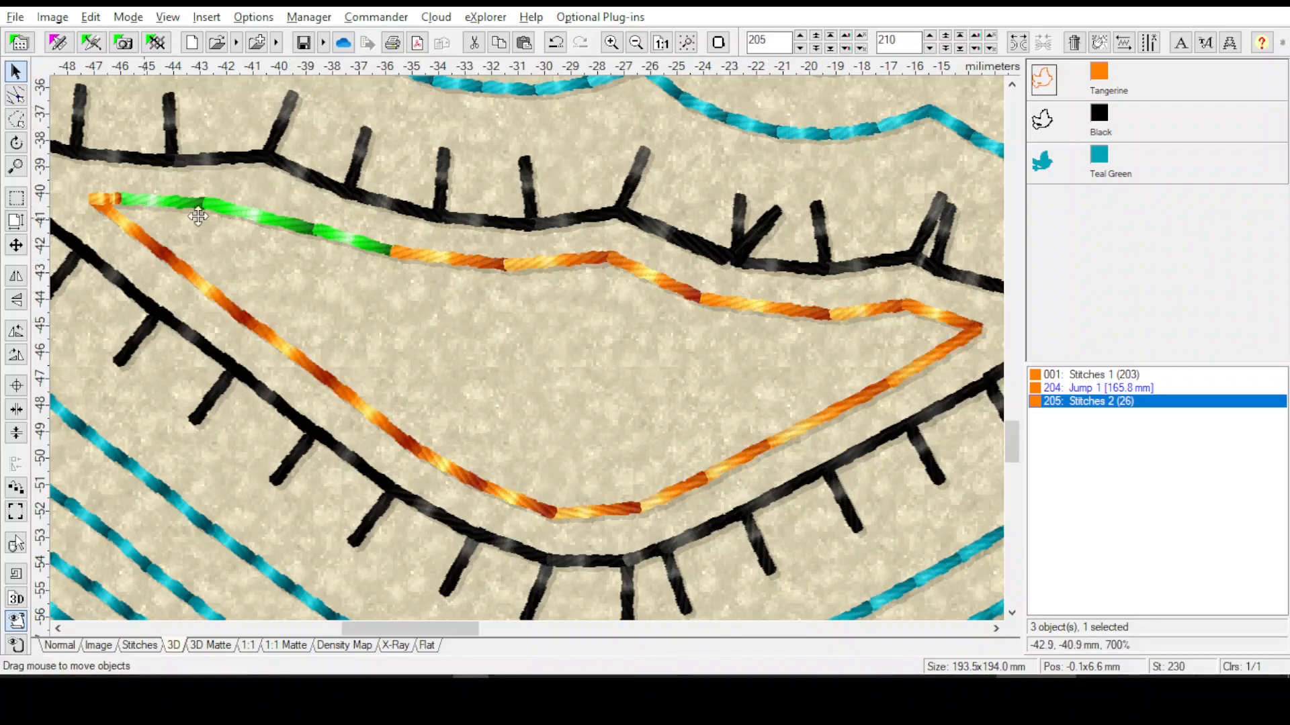
Display the selected start stitches of the second block as points in the stitch view and check them individually around the jump's end
{"action": "left_click", "coordinate": [136, 645]}
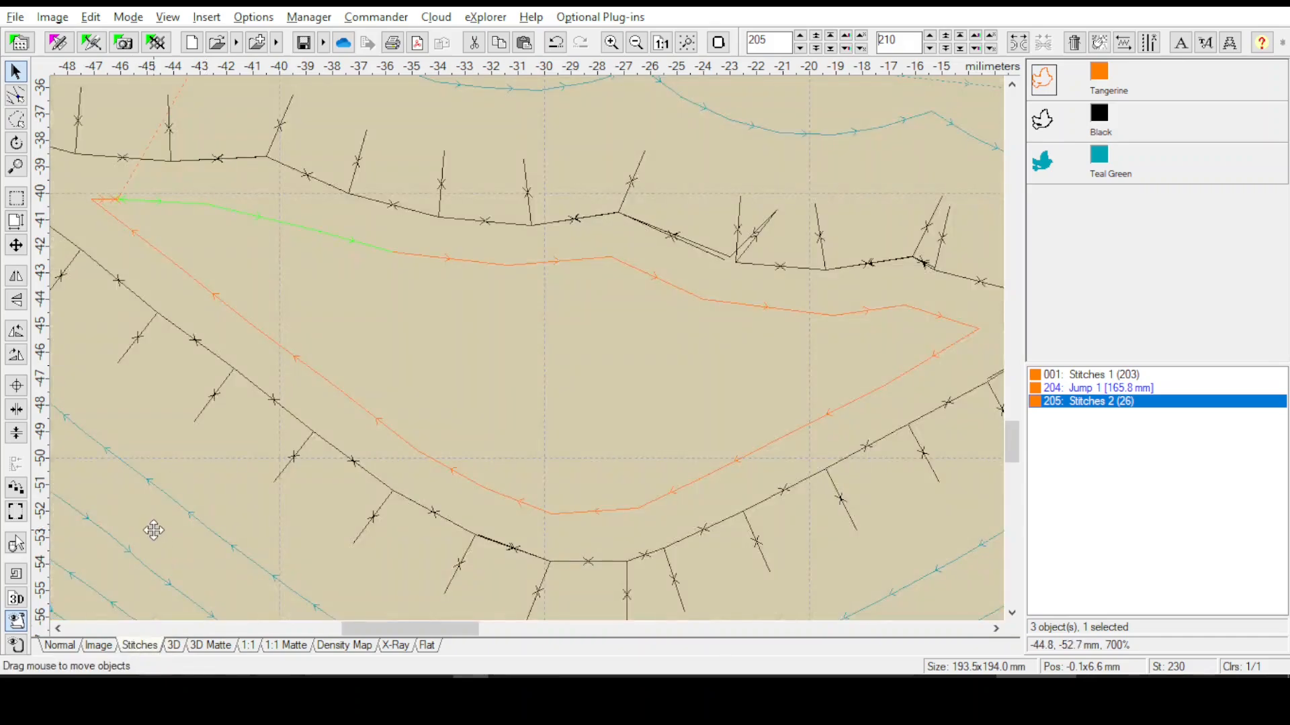
{"action": "left_click", "coordinate": [16, 96]}
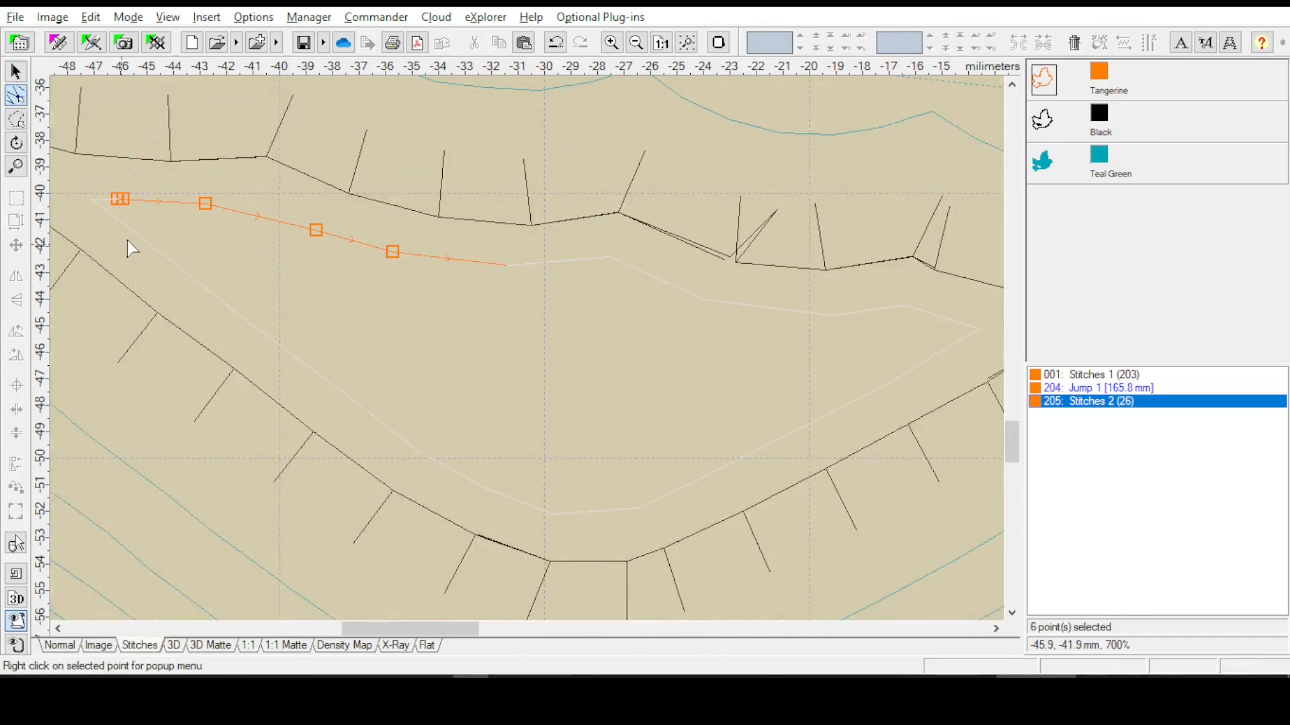
{"action": "left_click", "coordinate": [206, 204]}
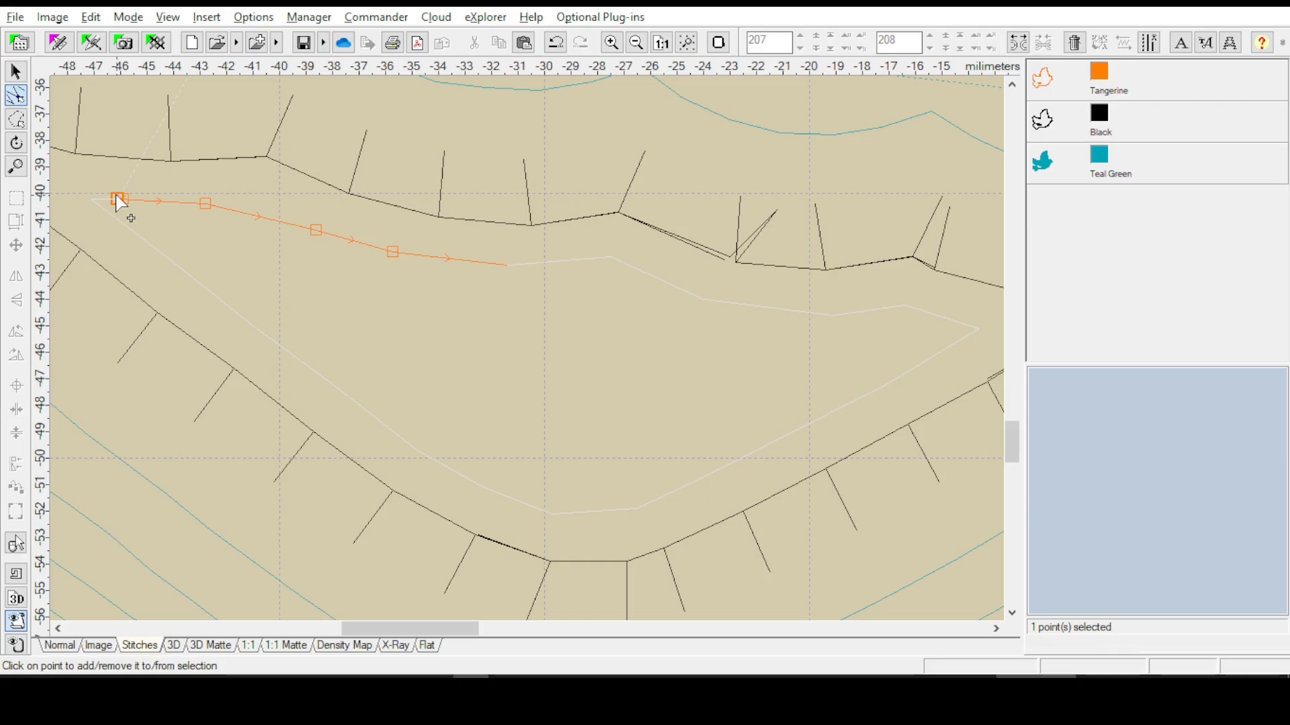
{"action": "left_click", "coordinate": [123, 200]}
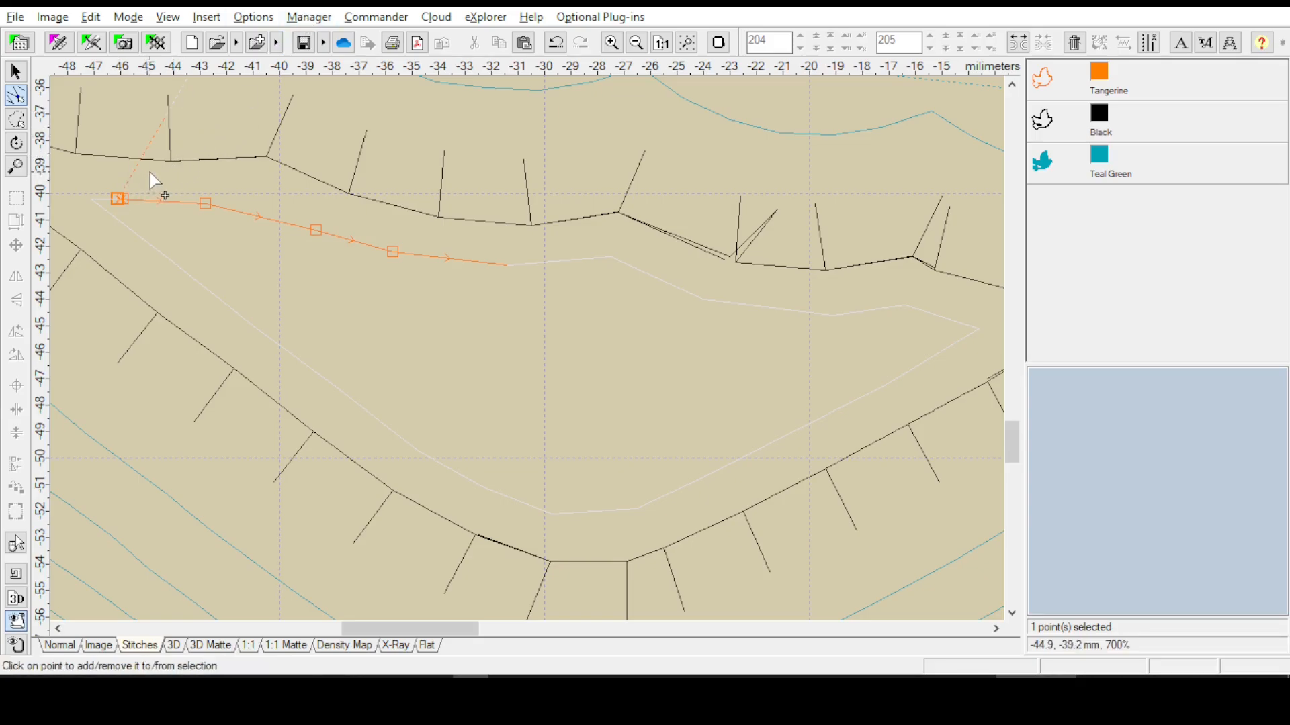
{"action": "key", "text": "Left"}
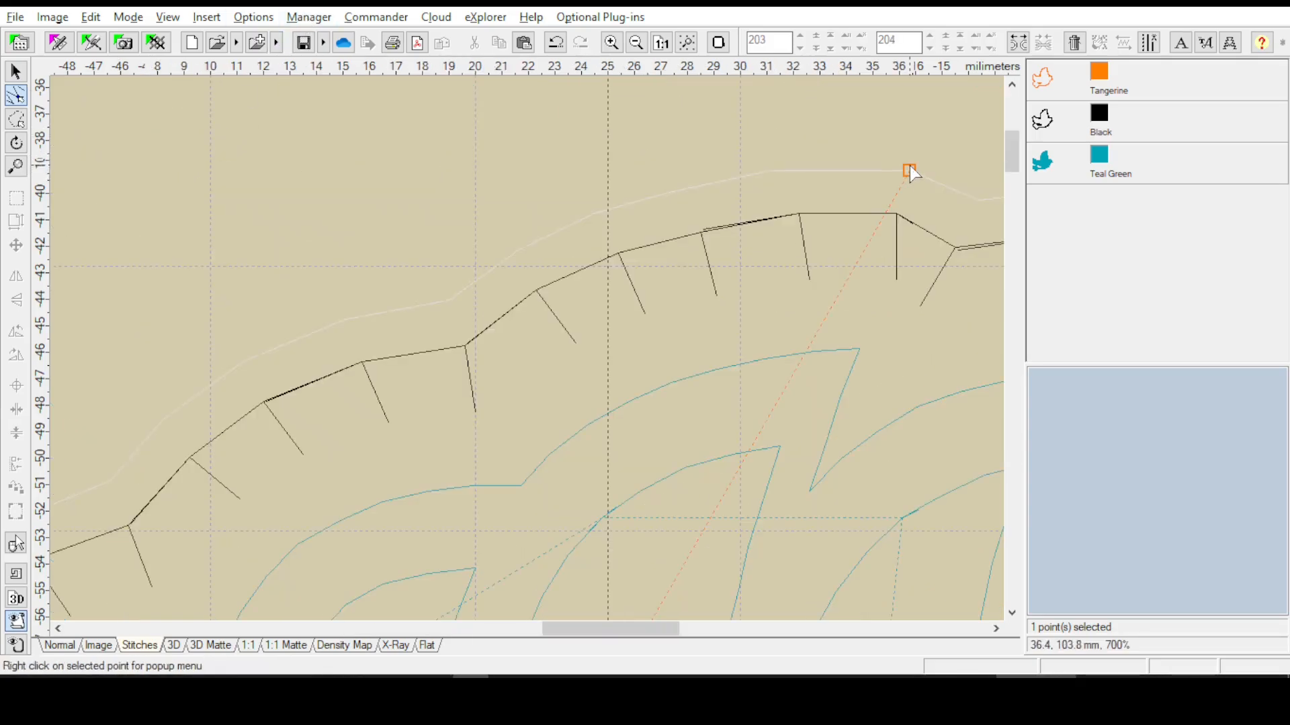
{"action": "key", "text": "Right"}
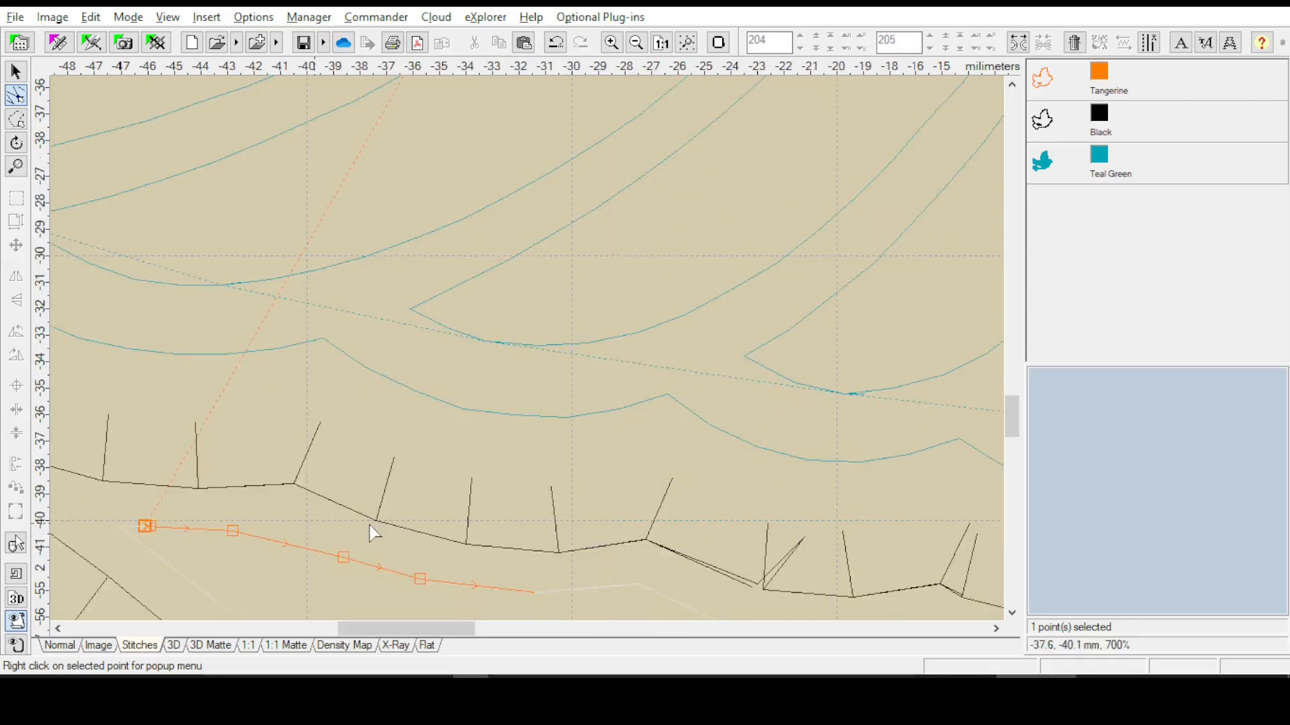
{"action": "left_click_drag", "start_coordinate": [357, 553], "coordinate": [368, 356]}
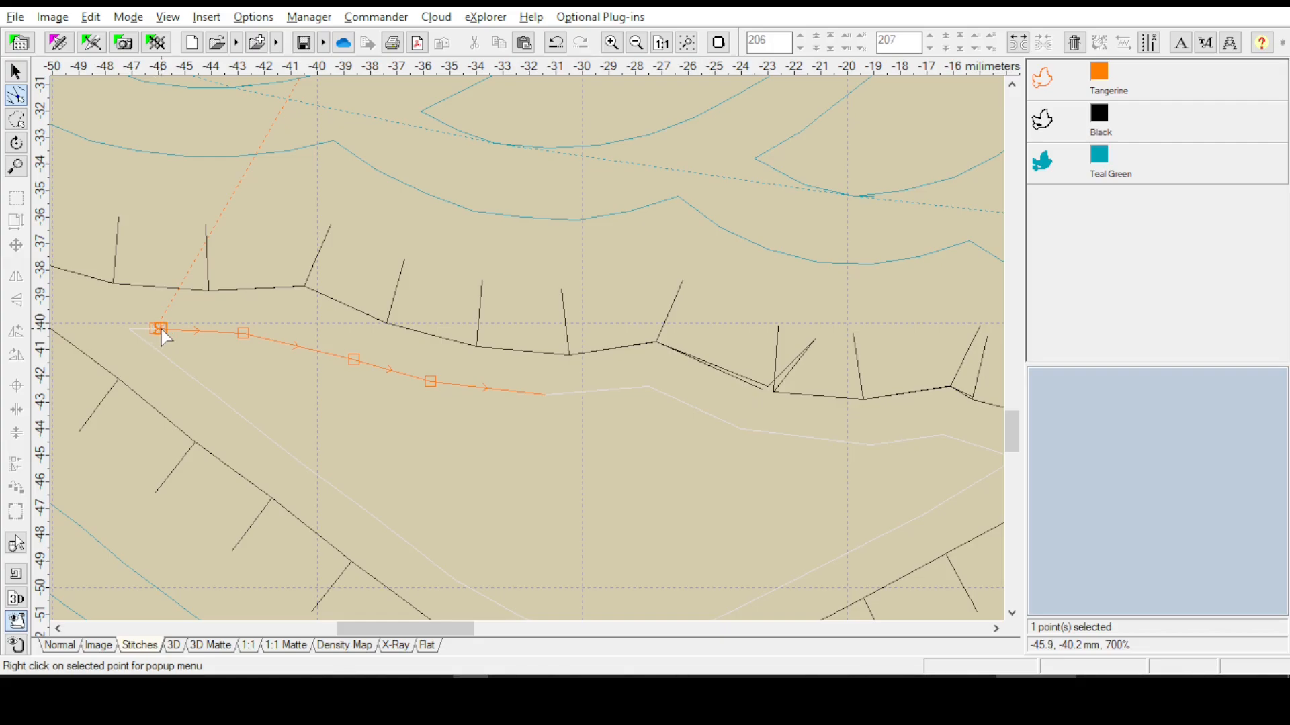
{"action": "left_click", "coordinate": [155, 329]}
{"action": "left_click", "coordinate": [243, 333]}
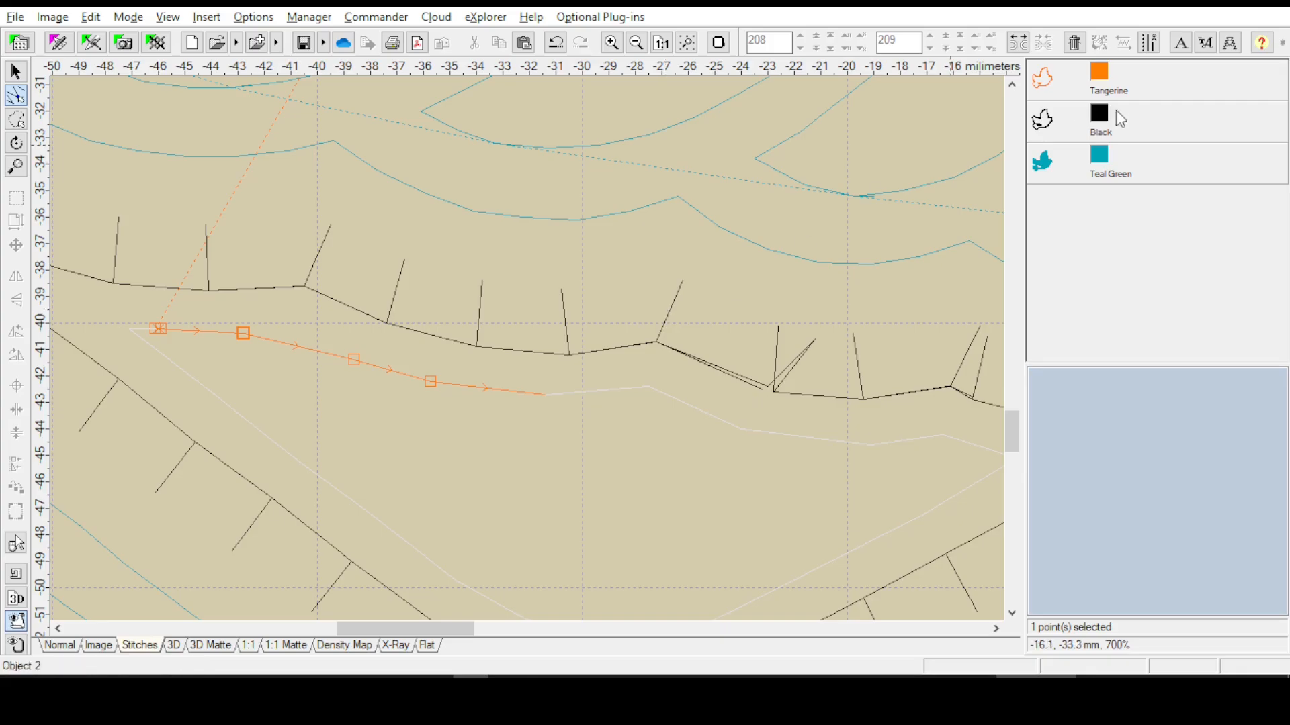
Select stitches 225 to 230 at the end of the orange contour's second block and inspect them enlarged in the 3D view
{"action": "left_click", "coordinate": [1044, 82]}
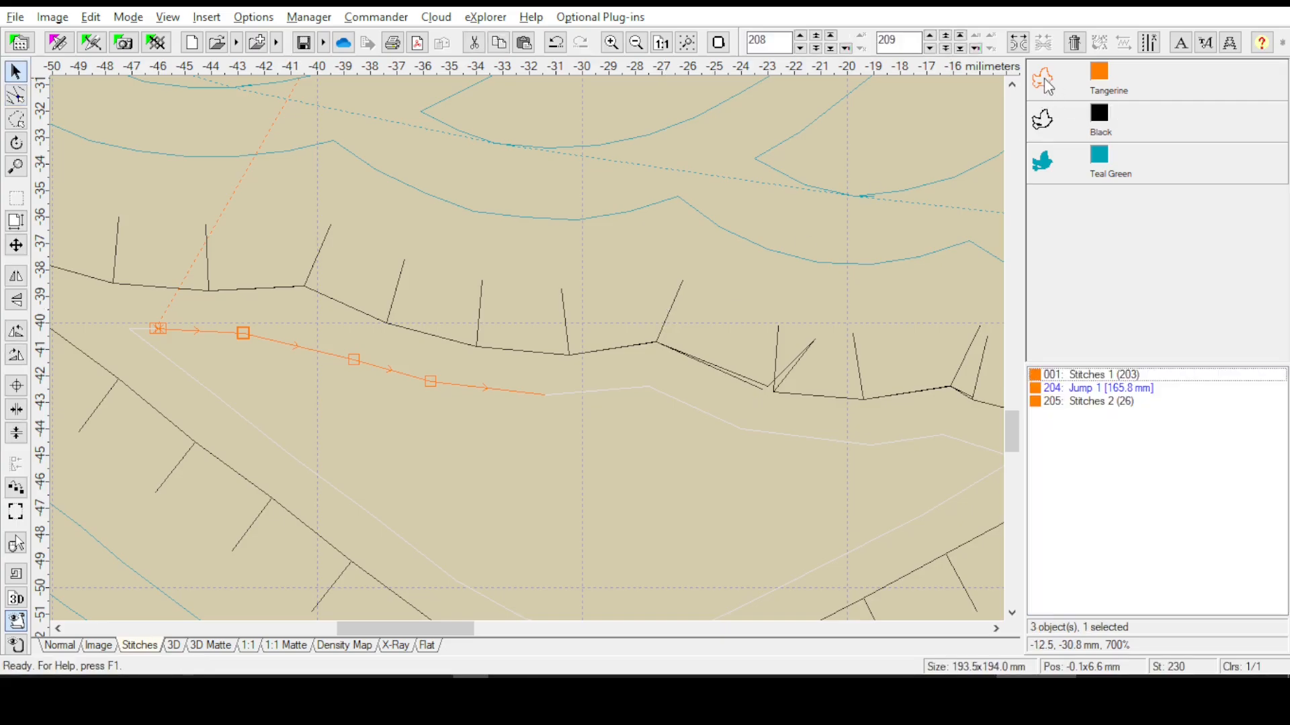
{"action": "left_click", "coordinate": [1095, 404]}
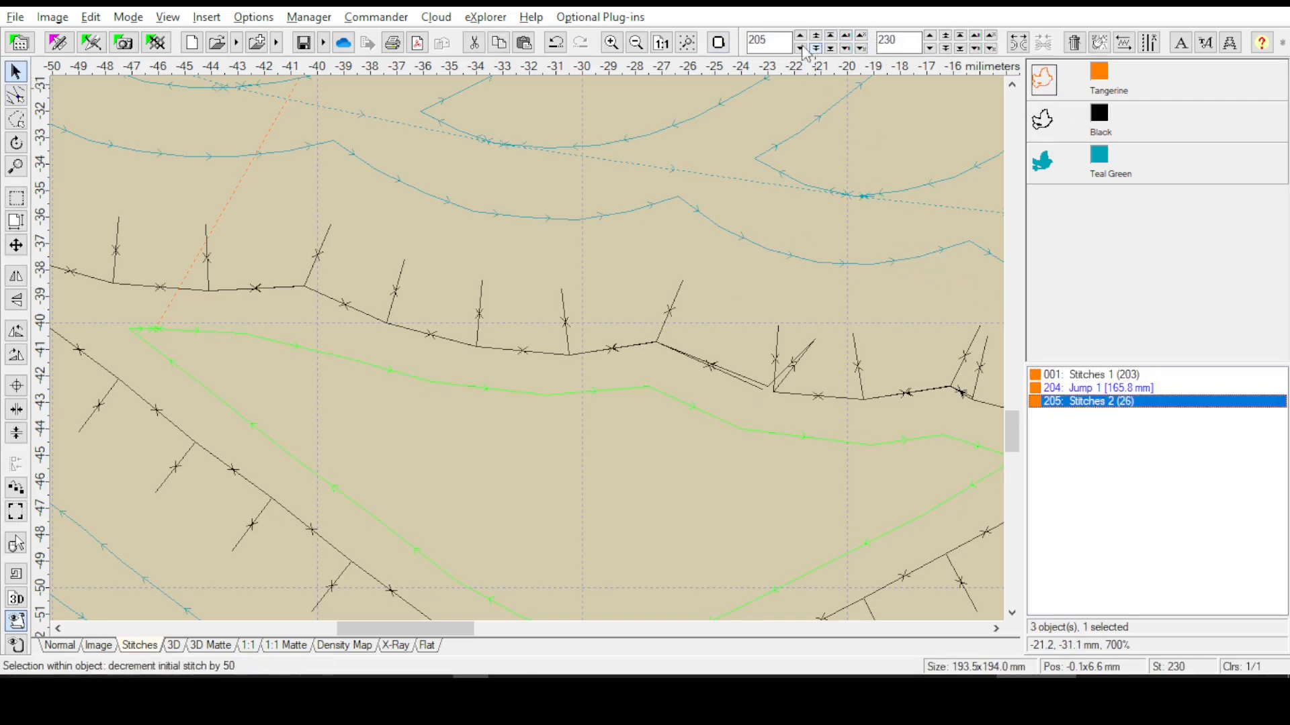
{"action": "left_click_drag", "start_coordinate": [766, 41], "coordinate": [693, 35]}
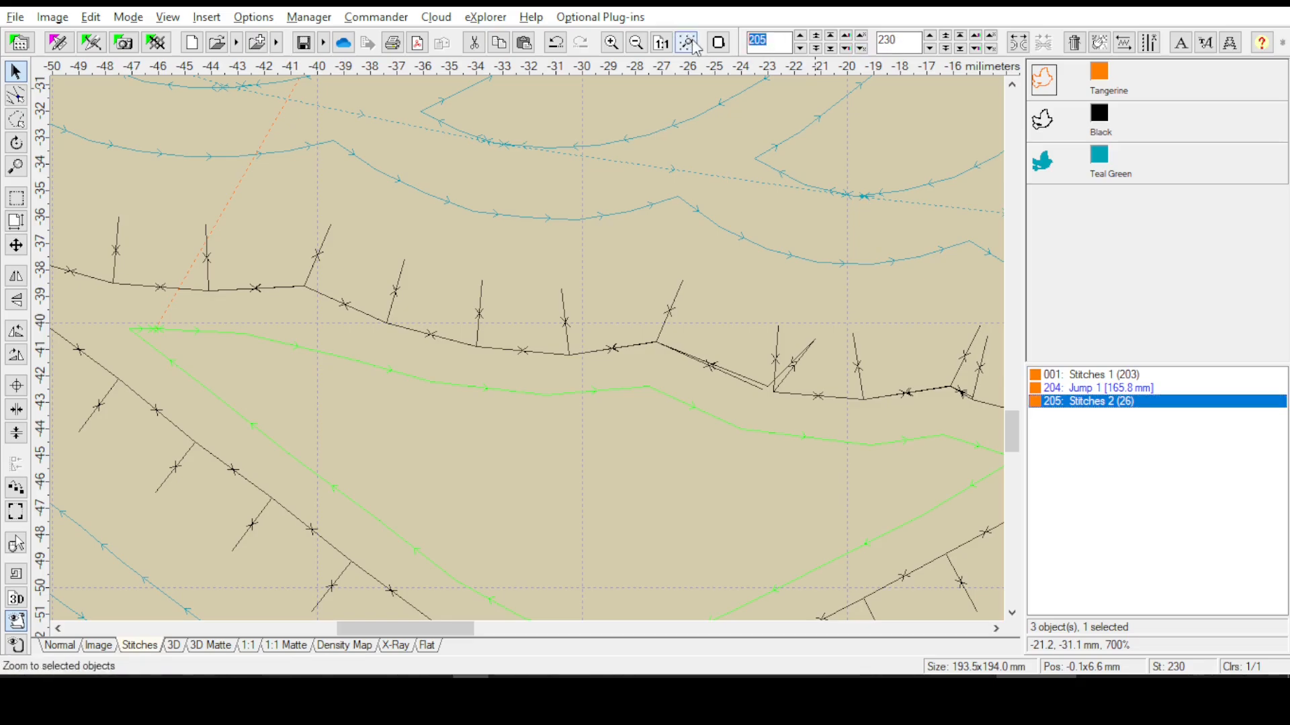
{"action": "type", "text": "225"}
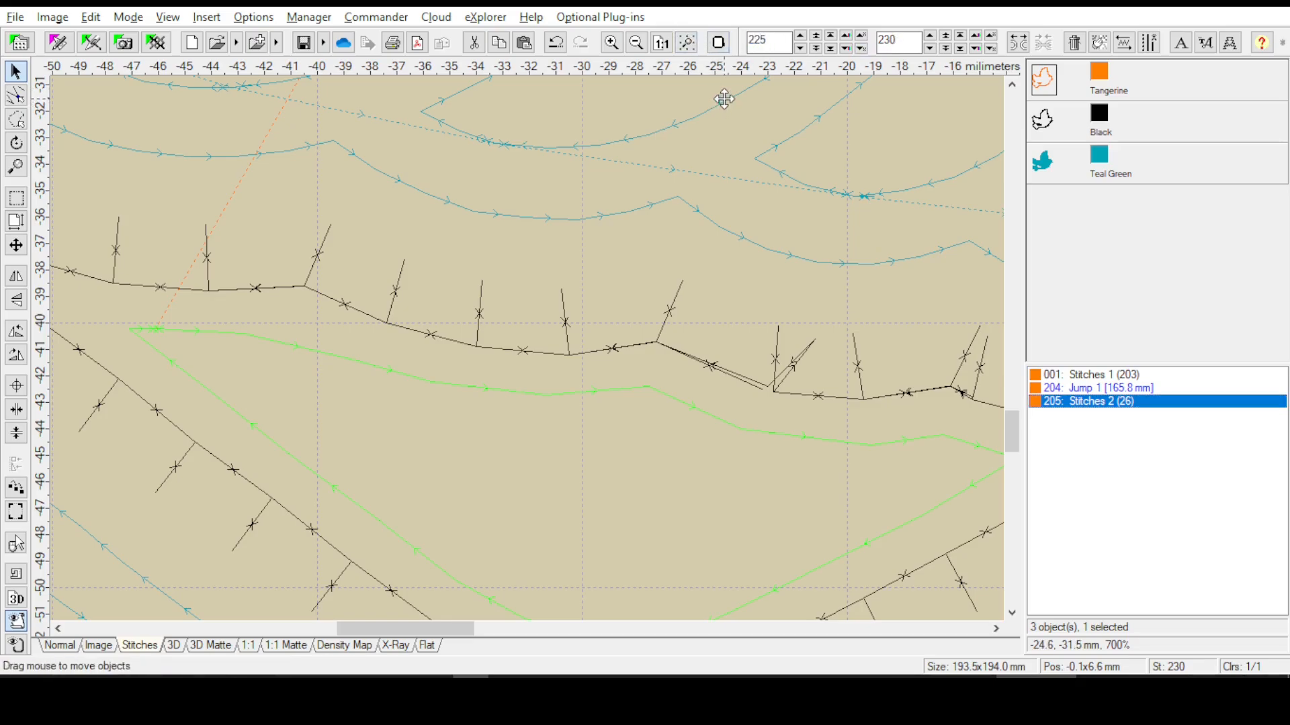
{"action": "key", "text": "Return"}
{"action": "left_click", "coordinate": [174, 645]}
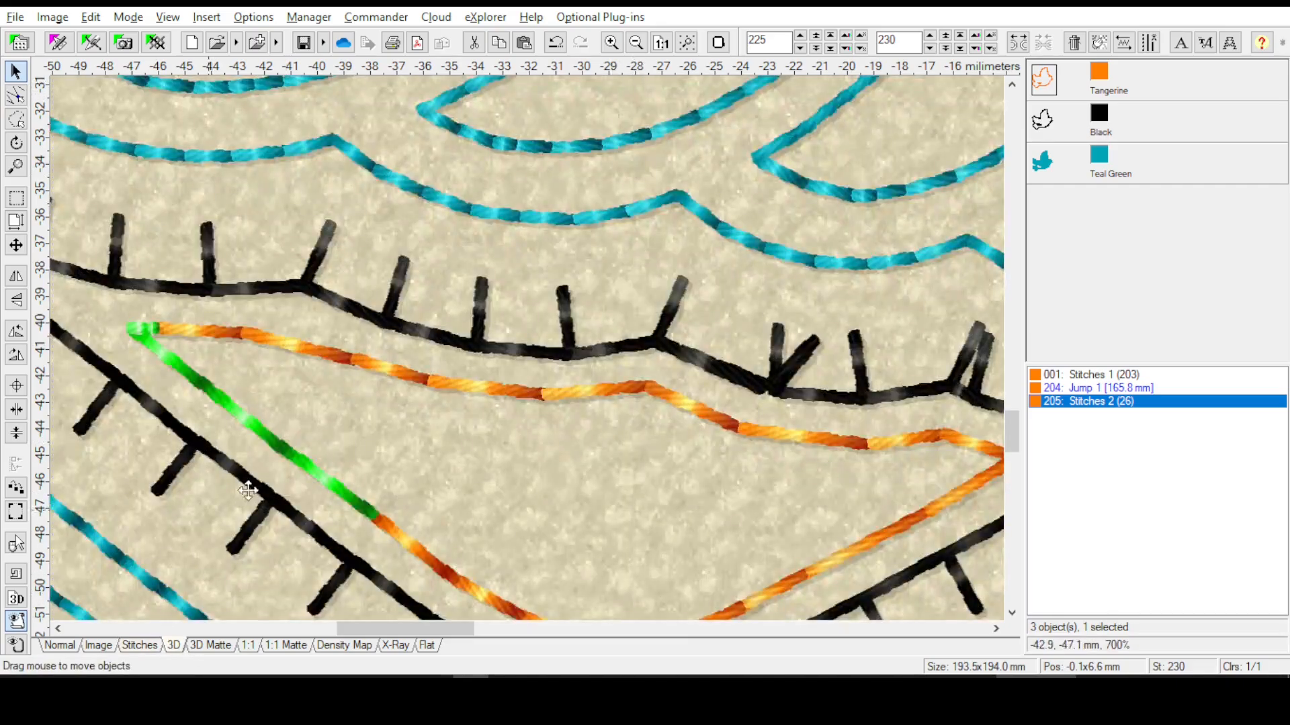
{"action": "left_click", "coordinate": [687, 43]}
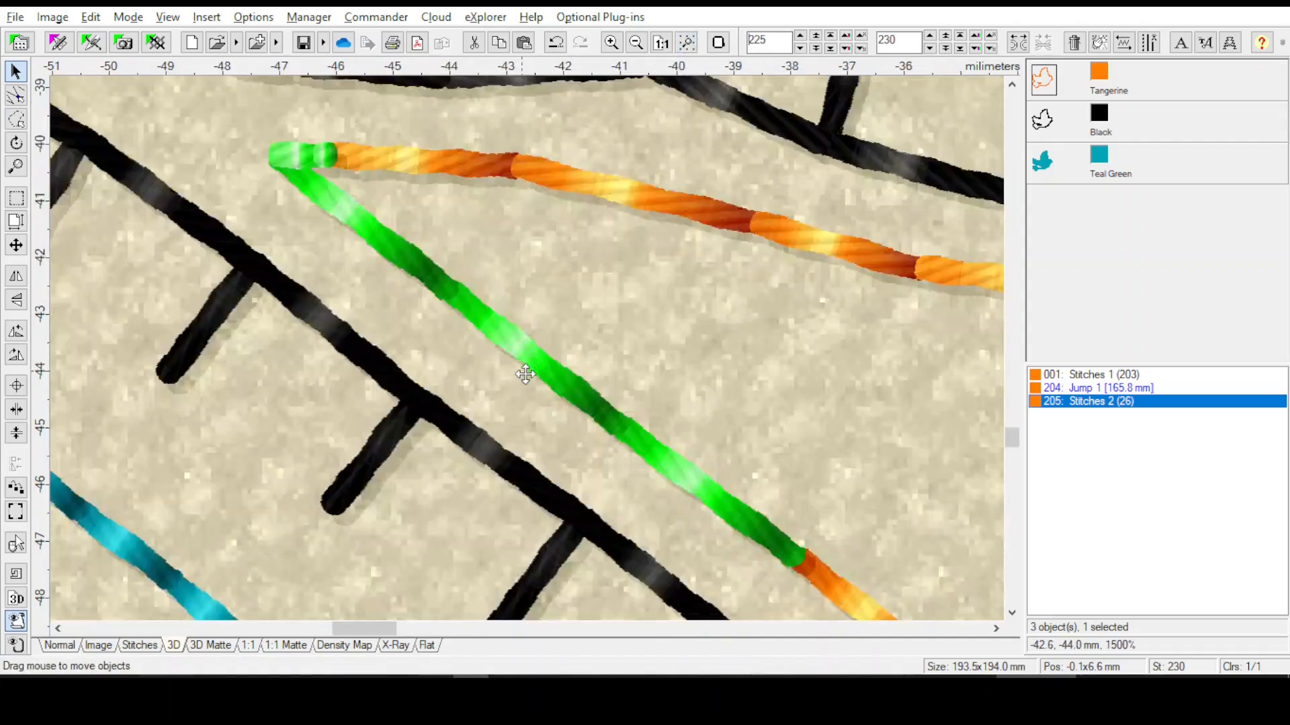
{"action": "left_click", "coordinate": [636, 43]}
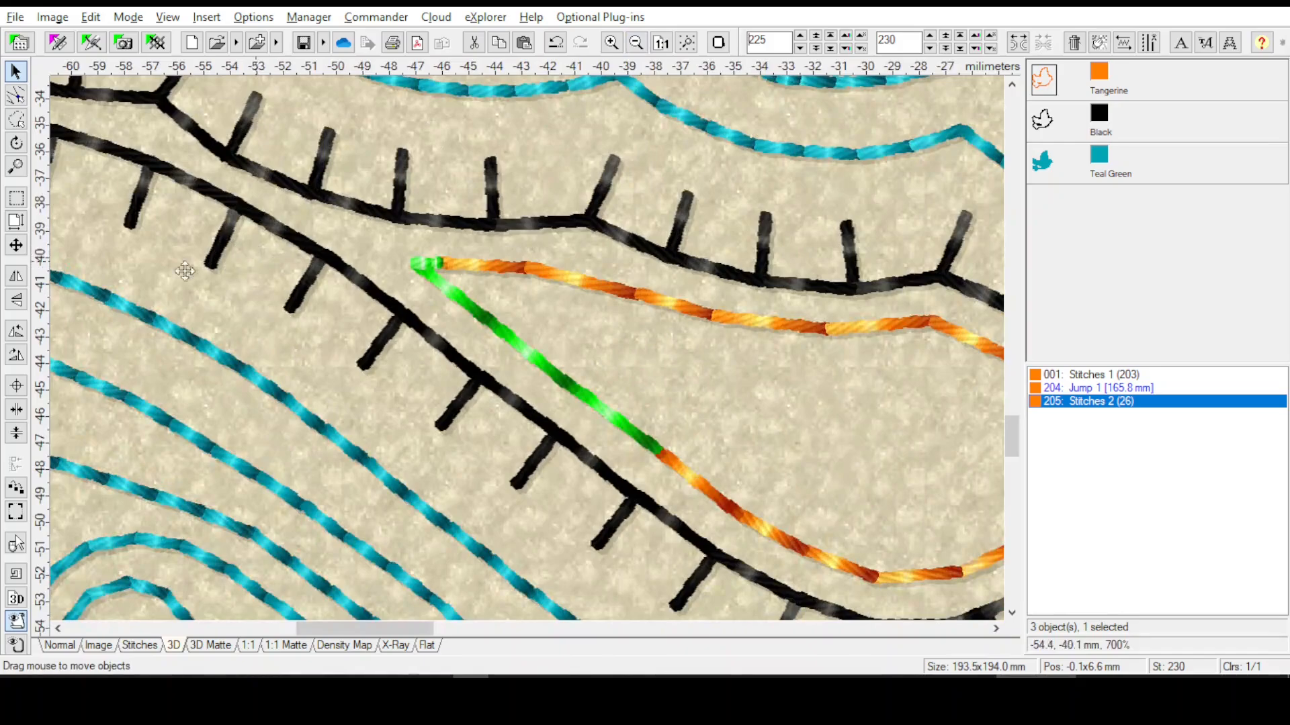
Display the second block's selected end stitches as points in the stitch view and check them individually, finishing at the contour's first point
{"action": "left_click", "coordinate": [136, 646]}
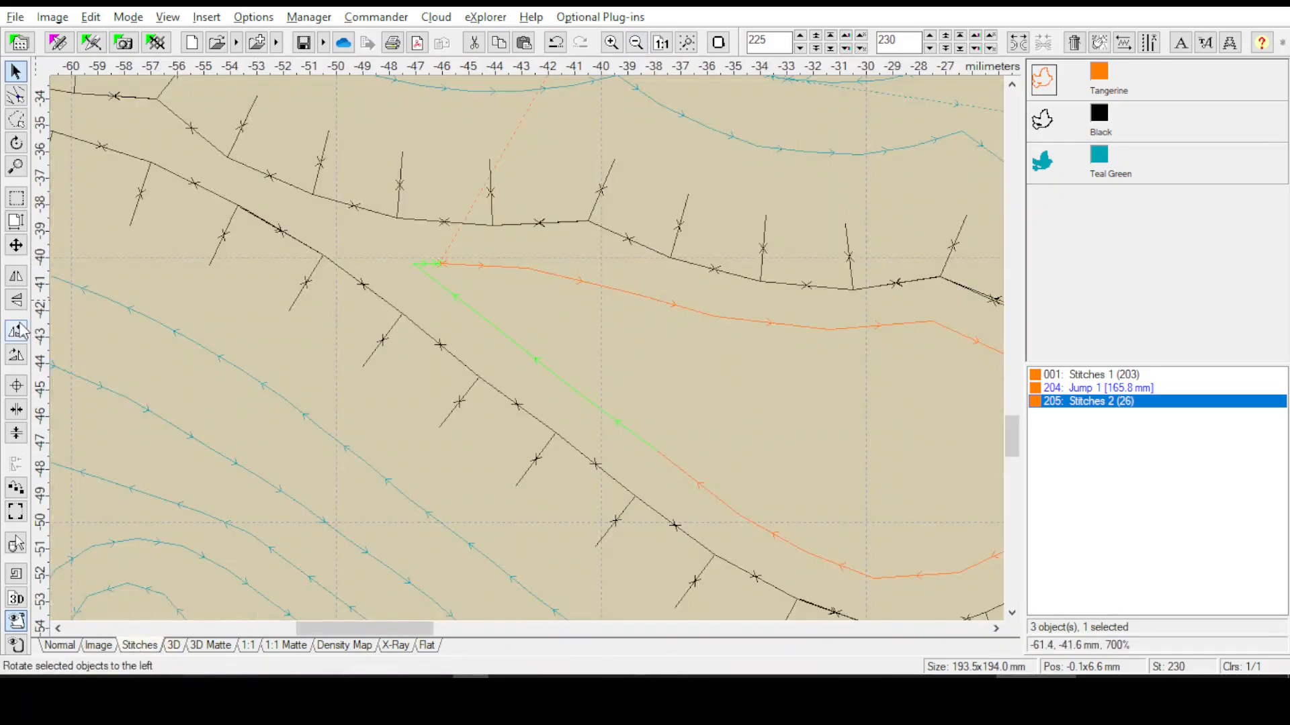
{"action": "left_click", "coordinate": [15, 94]}
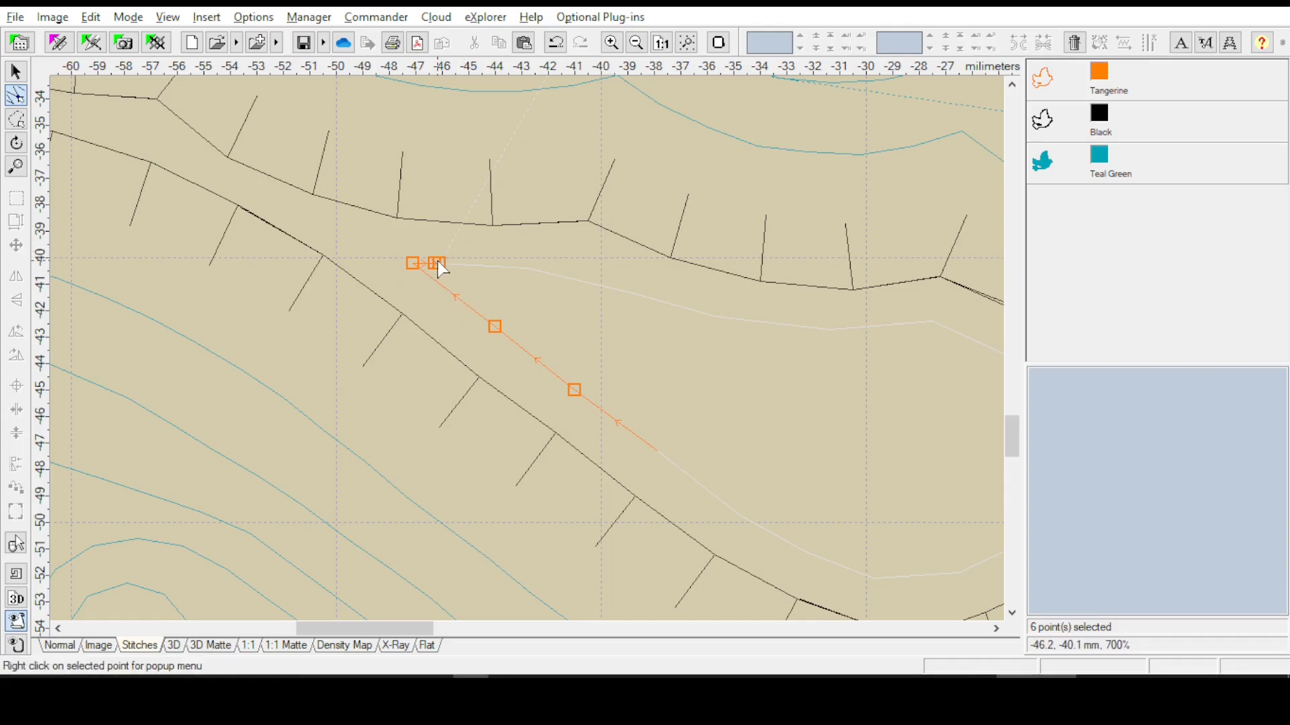
{"action": "left_click", "coordinate": [495, 327]}
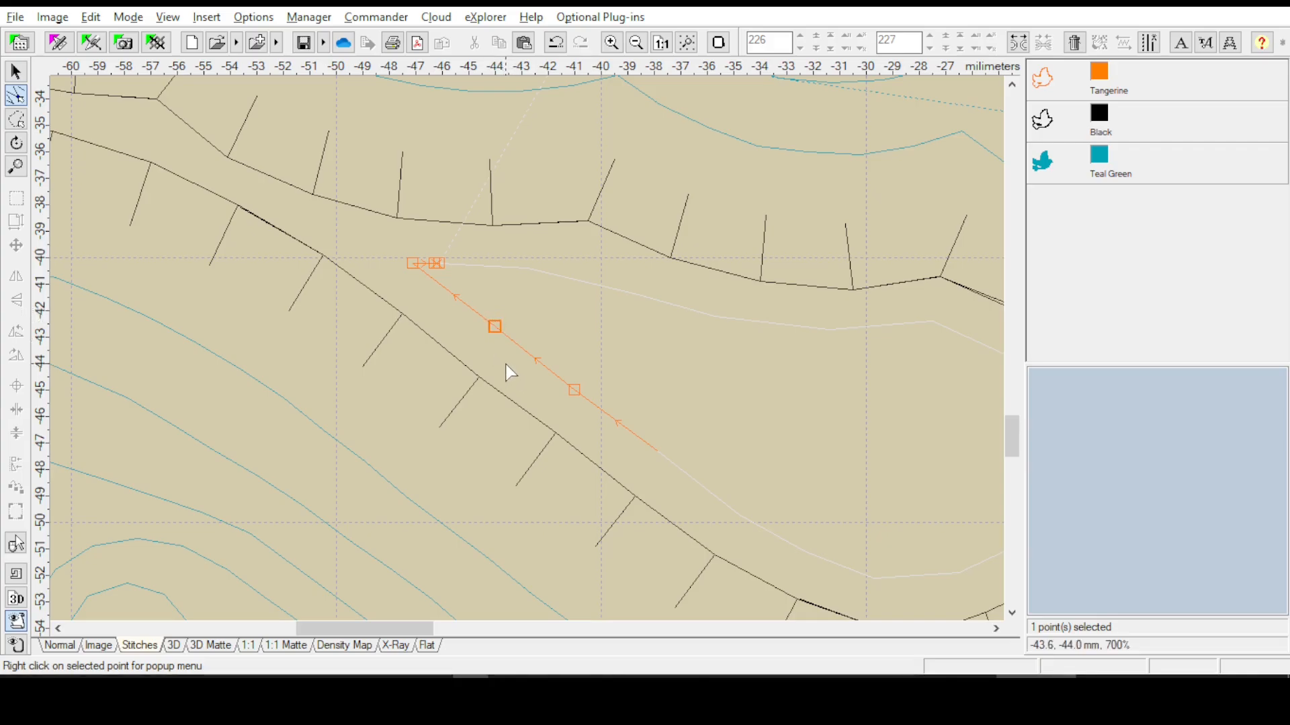
{"action": "left_click", "coordinate": [413, 264]}
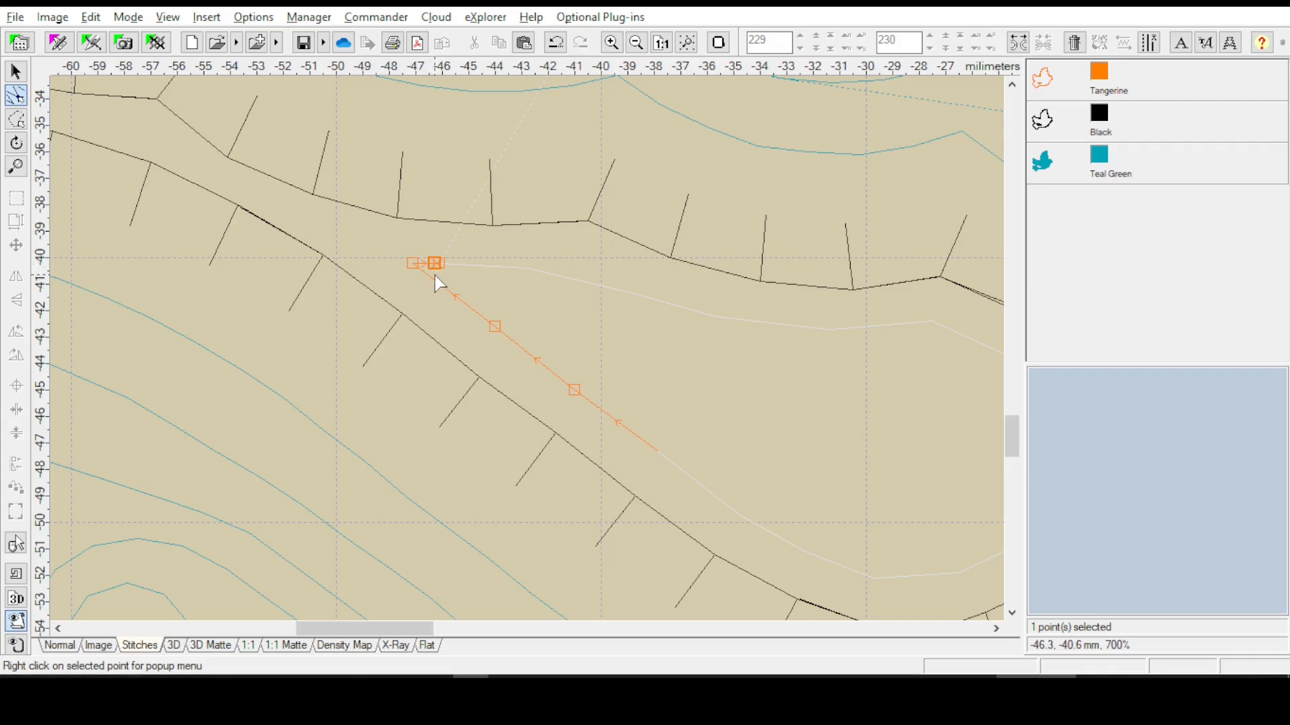
{"action": "left_click", "coordinate": [439, 264]}
{"action": "key", "text": "Home"}
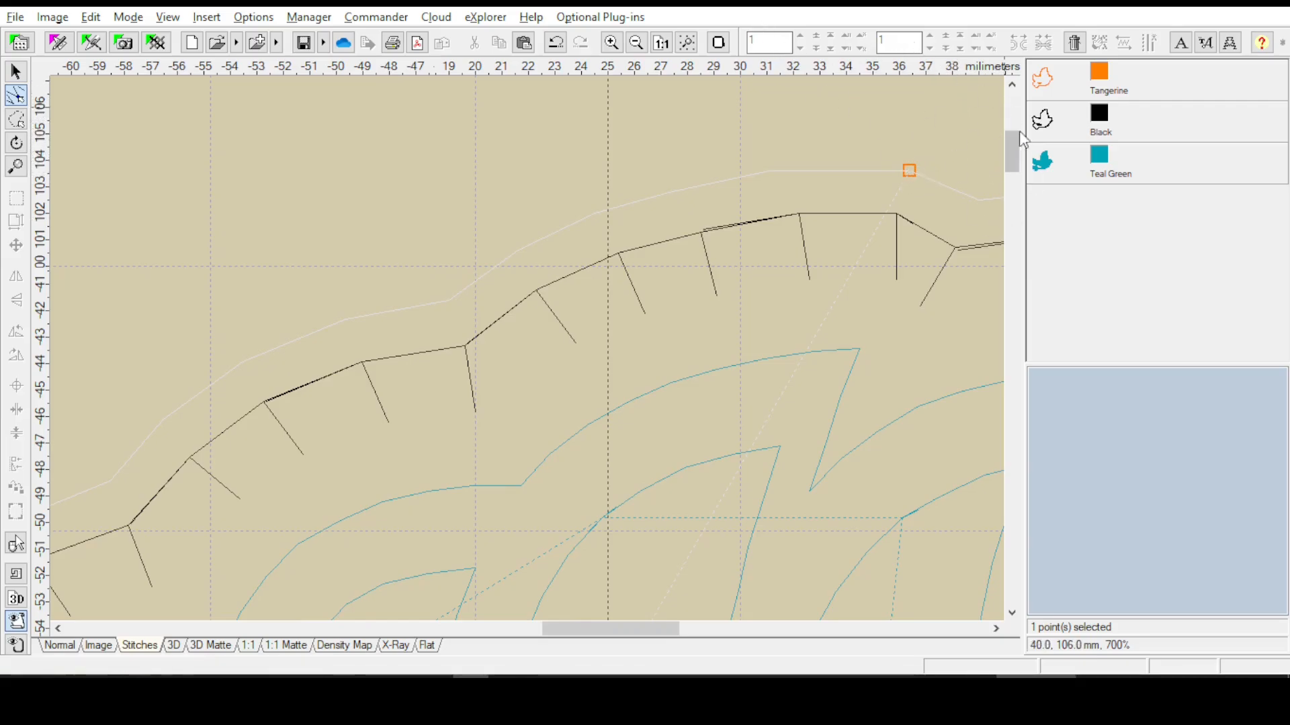
Select stitches 195 to 203 at the end of the orange contour's first block and examine them enlarged in the 3D and stitch views
{"action": "left_click", "coordinate": [1044, 80]}
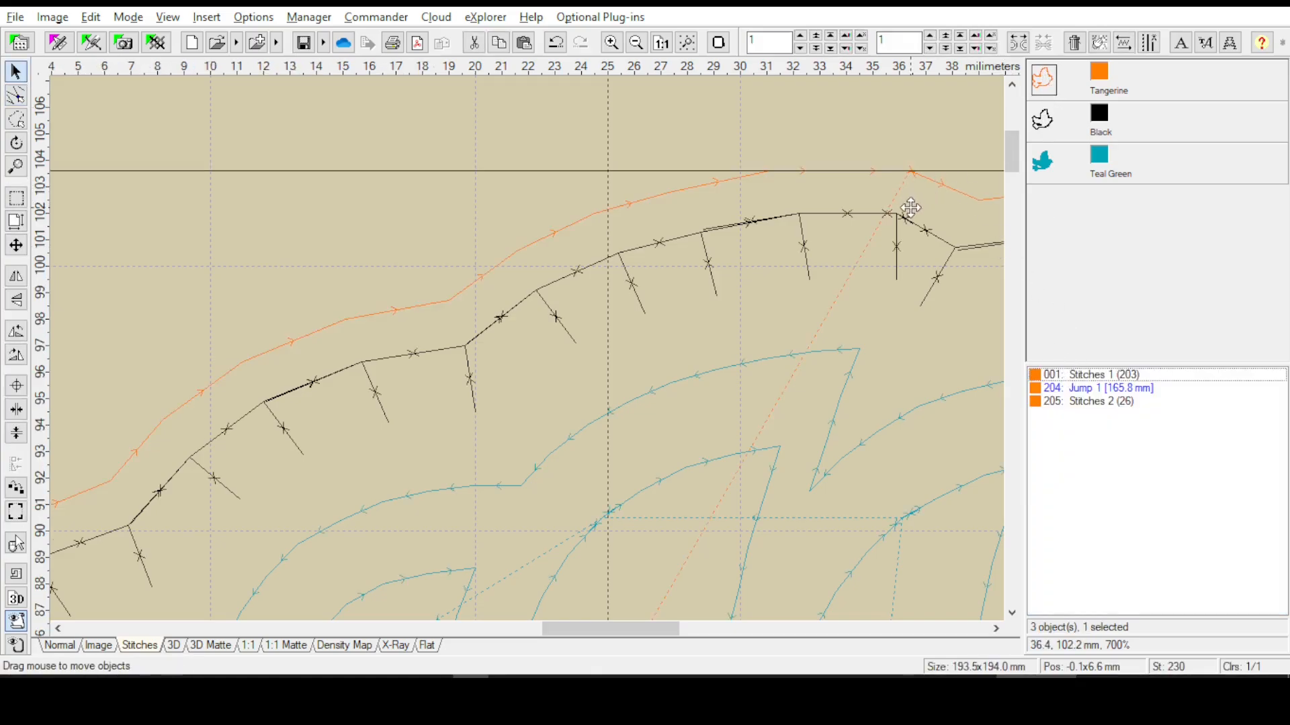
{"action": "left_click", "coordinate": [1112, 404]}
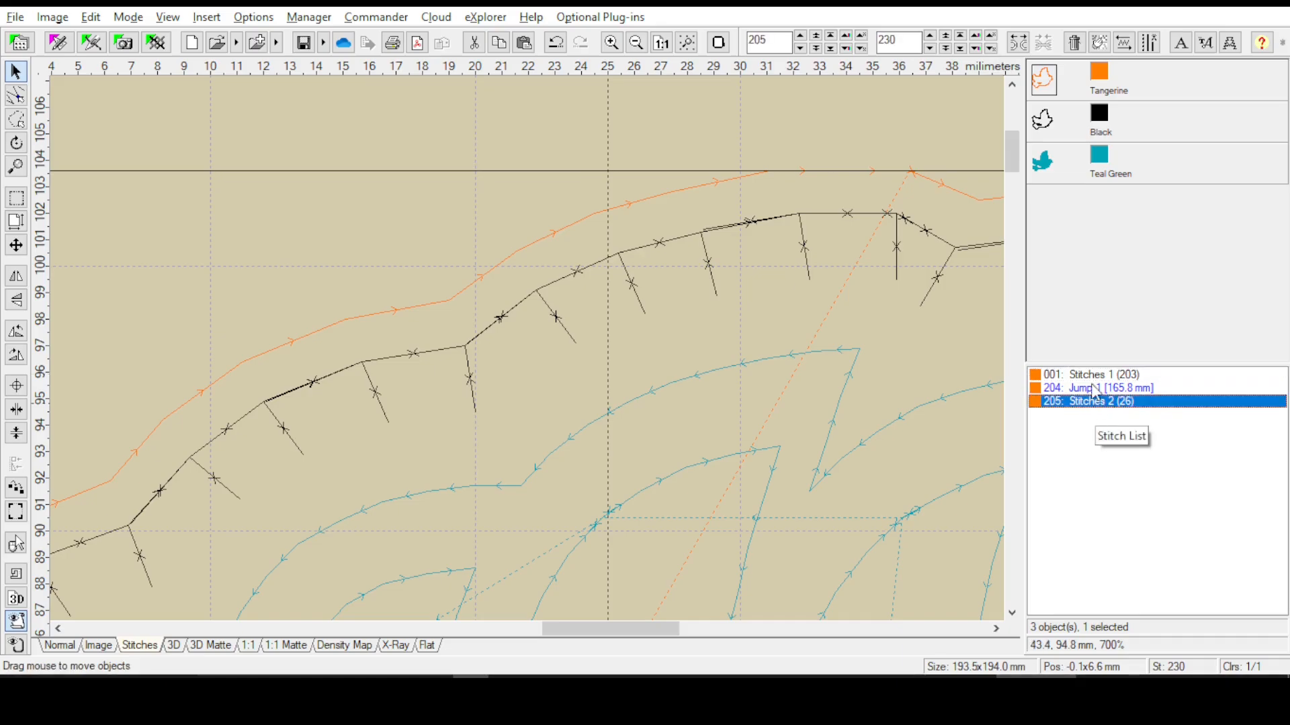
{"action": "left_click", "coordinate": [1090, 380]}
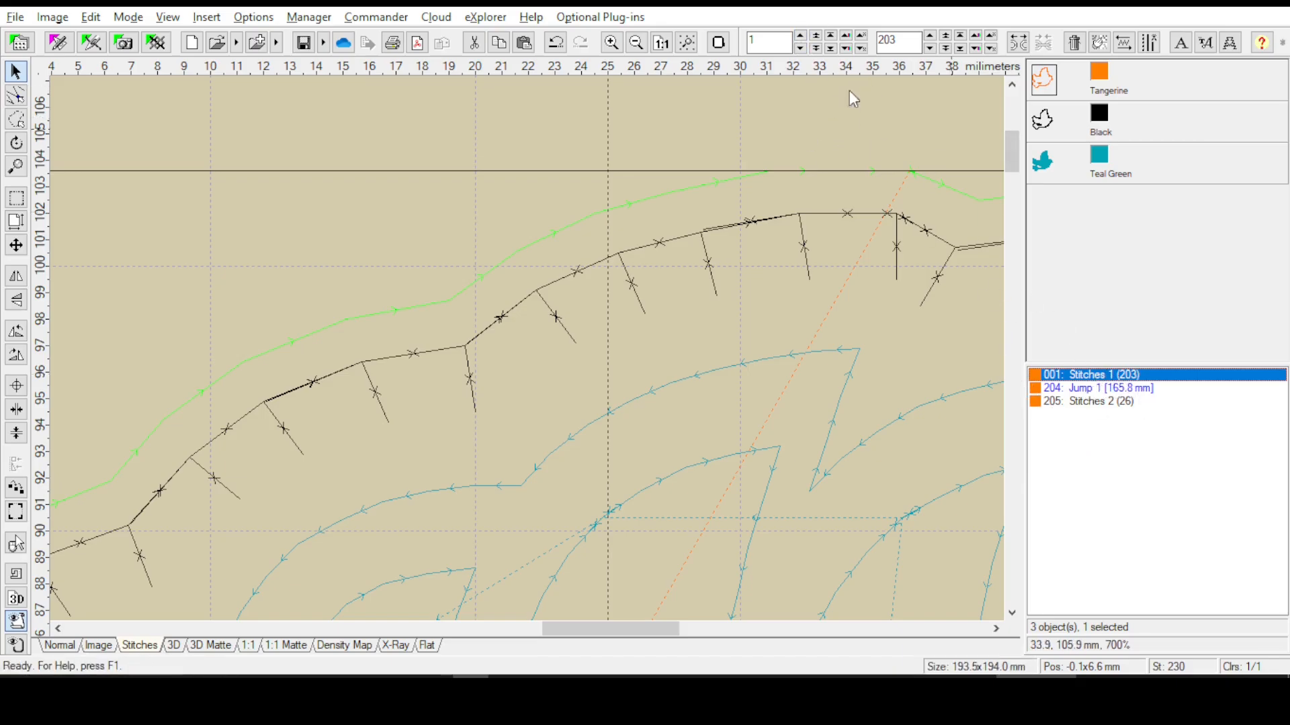
{"action": "left_click_drag", "start_coordinate": [762, 41], "coordinate": [662, 23]}
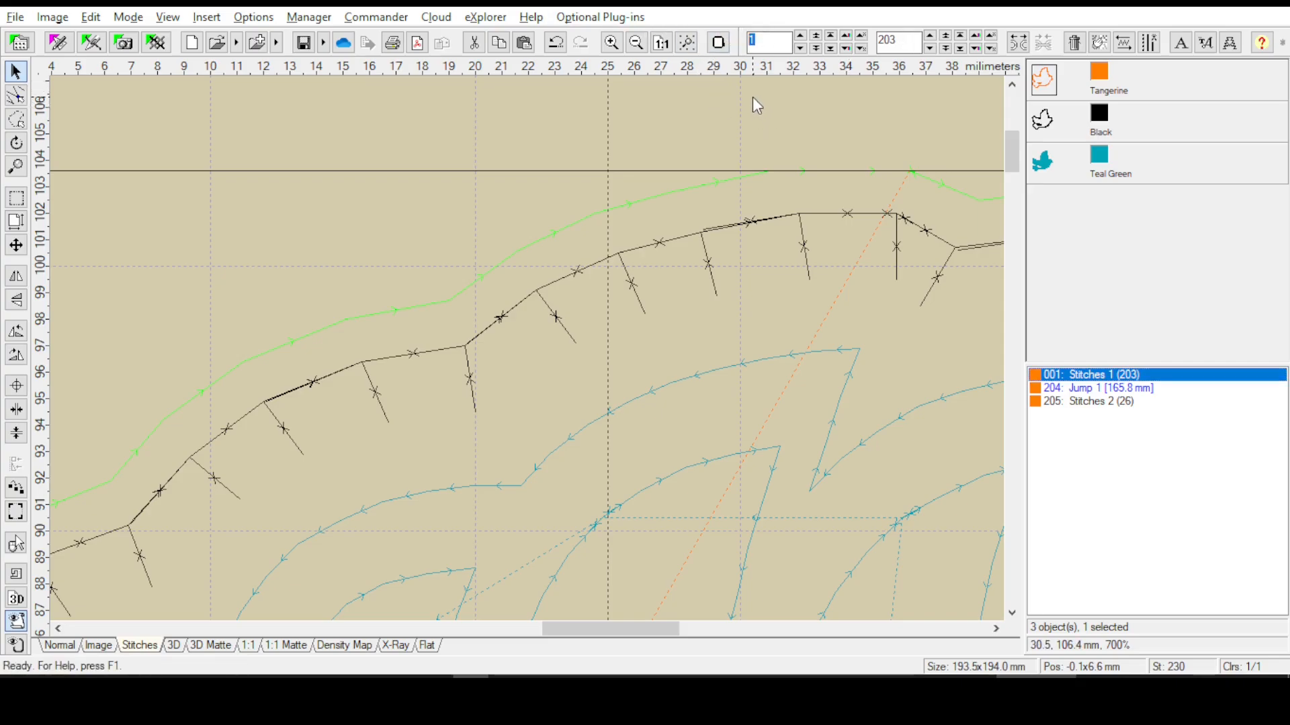
{"action": "type", "text": "200"}
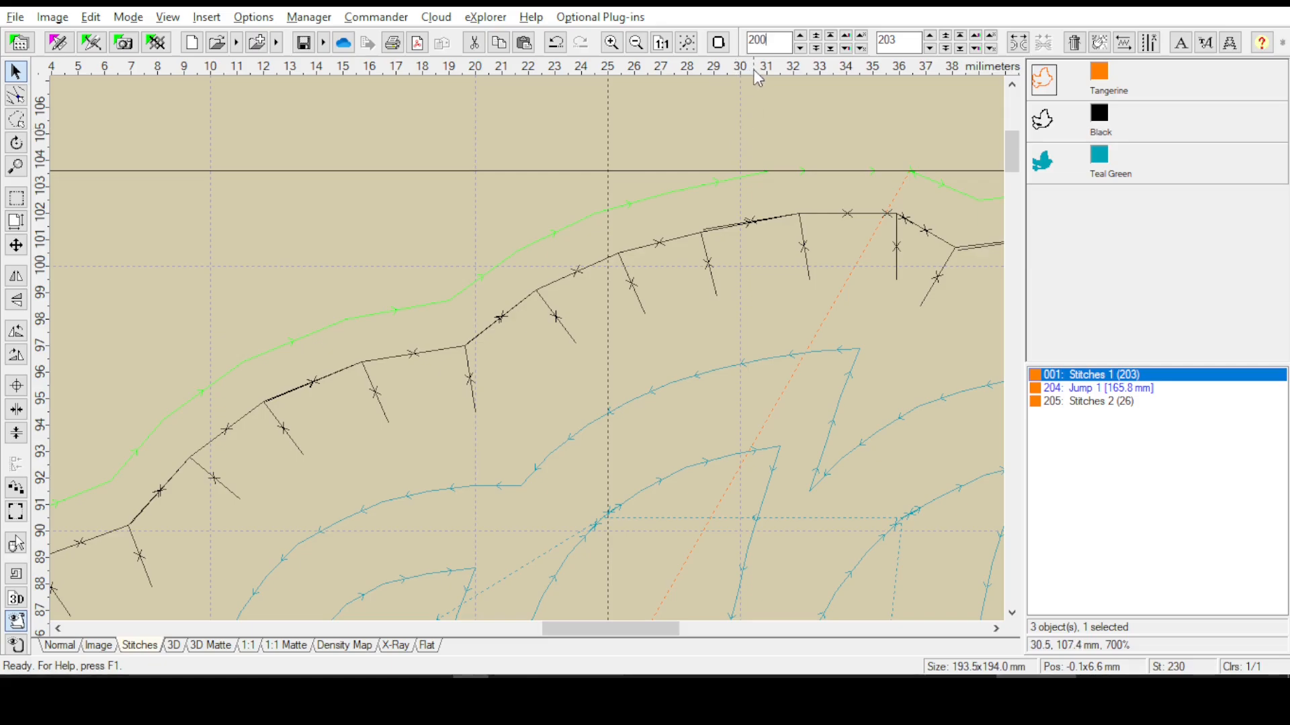
{"action": "key", "text": "BackSpace"}
{"action": "key", "text": "BackSpace"}
{"action": "type", "text": "195"}
{"action": "left_click", "coordinate": [685, 44]}
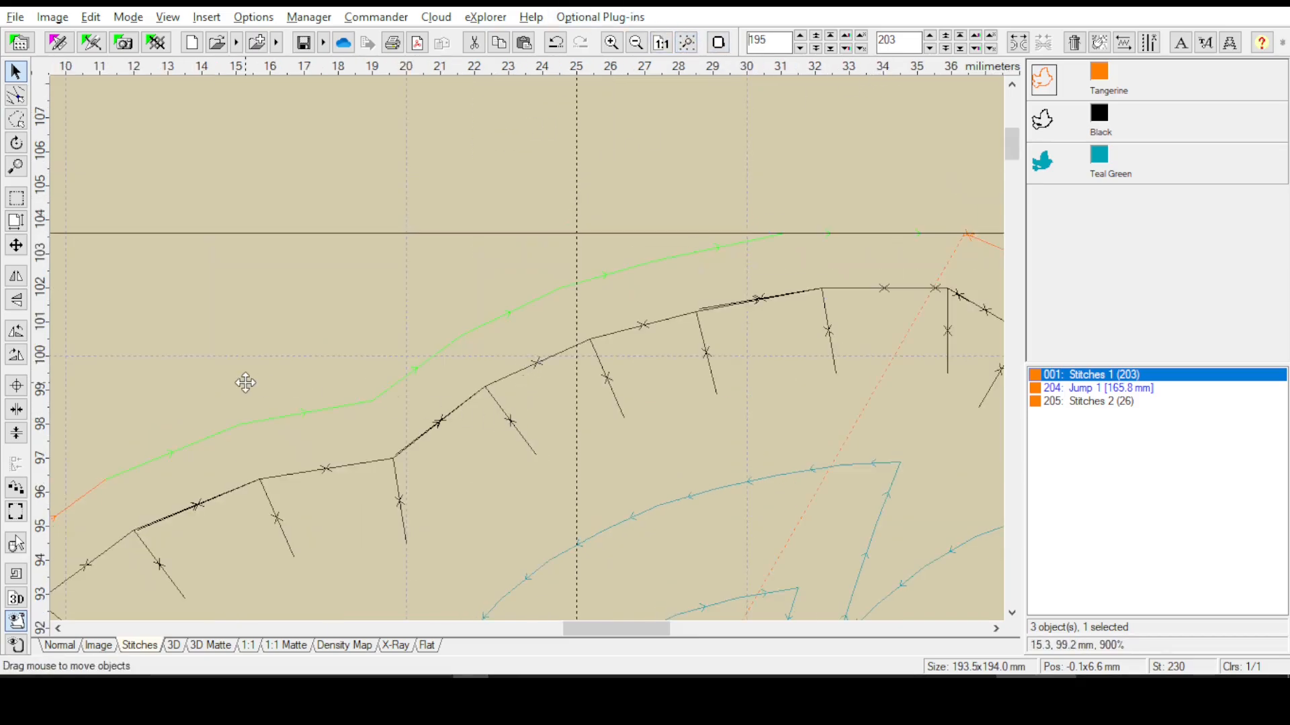
{"action": "left_click", "coordinate": [174, 646]}
{"action": "left_click", "coordinate": [139, 646]}
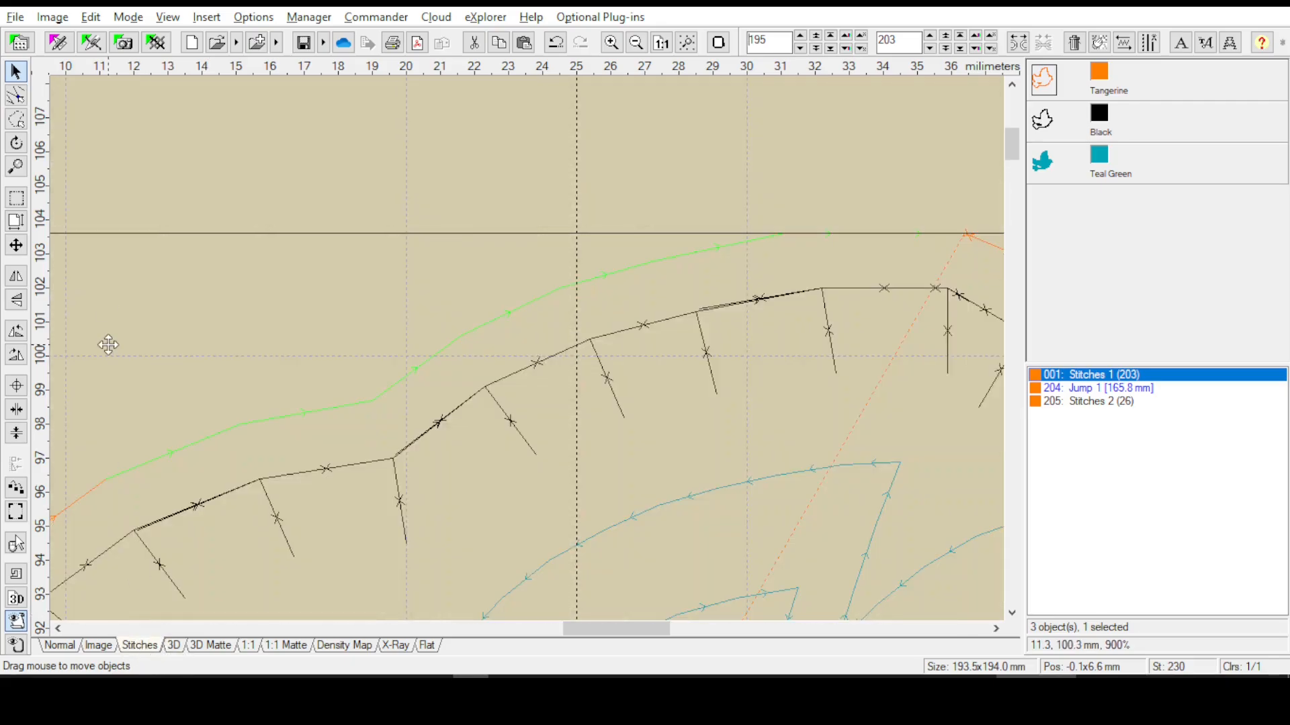
Display the first block's selected end stitches as points and check them individually, finishing at the end of the jump
{"action": "left_click", "coordinate": [17, 95]}
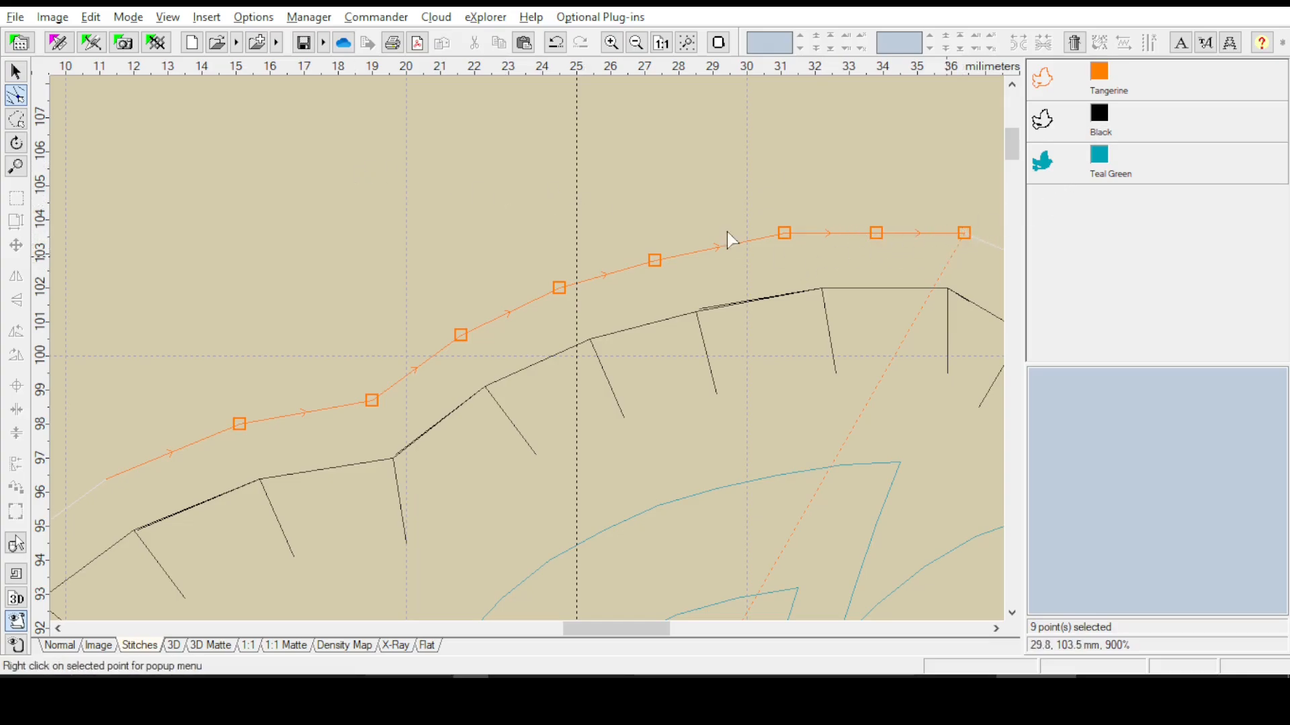
{"action": "left_click", "coordinate": [658, 261]}
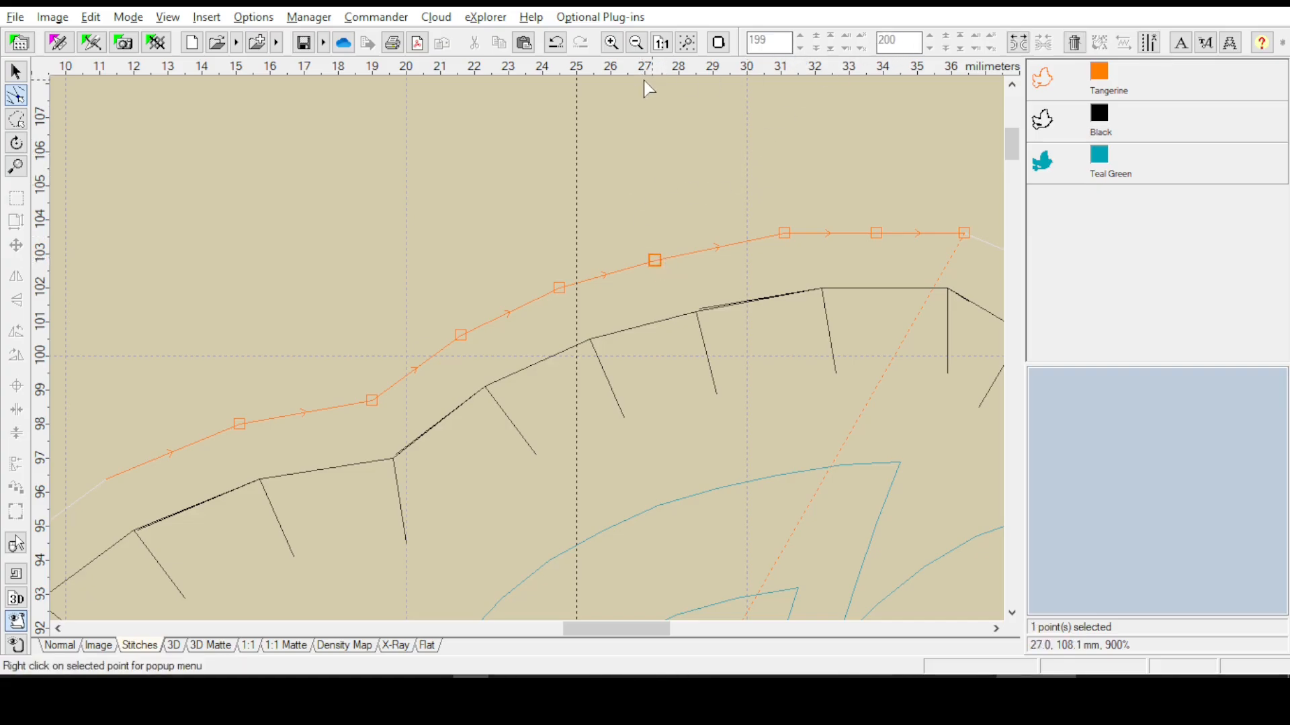
{"action": "left_click", "coordinate": [786, 234]}
{"action": "left_click", "coordinate": [877, 235]}
{"action": "left_click", "coordinate": [966, 235]}
{"action": "key", "text": "Right"}
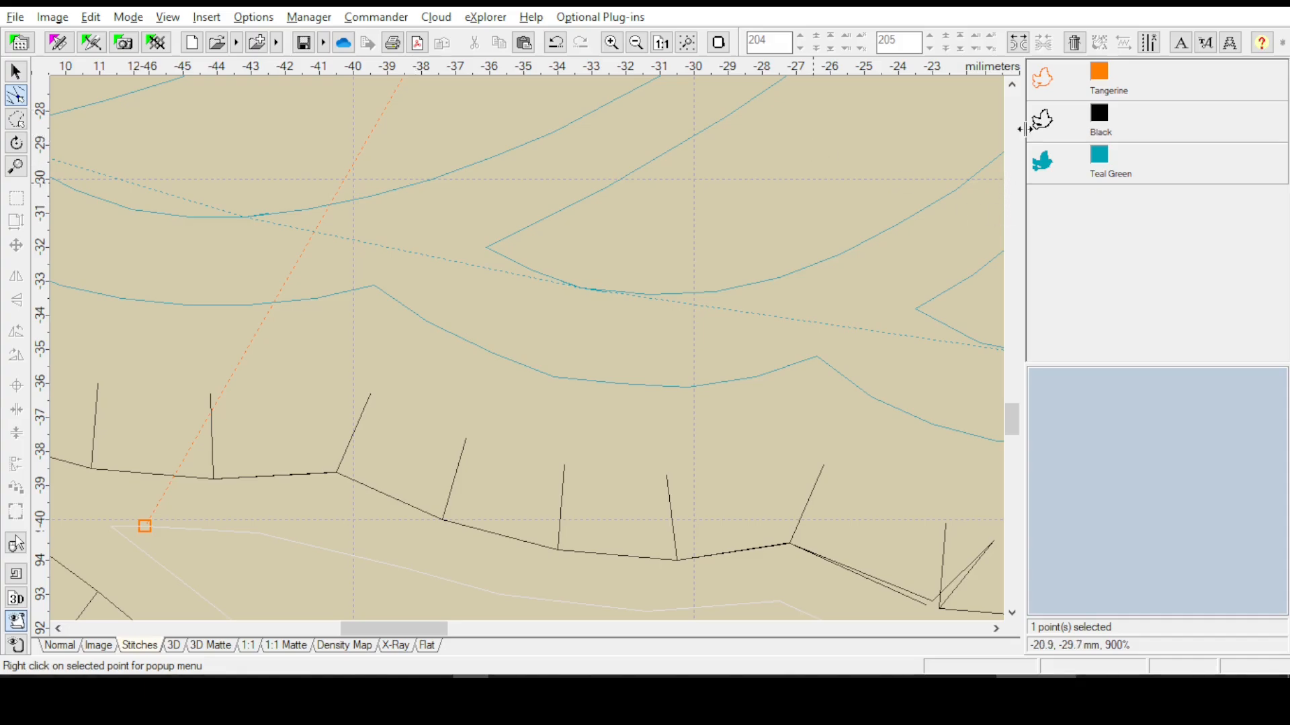
Select the orange contour and review its two stitch blocks one after the other in the design
{"action": "left_click", "coordinate": [1049, 86]}
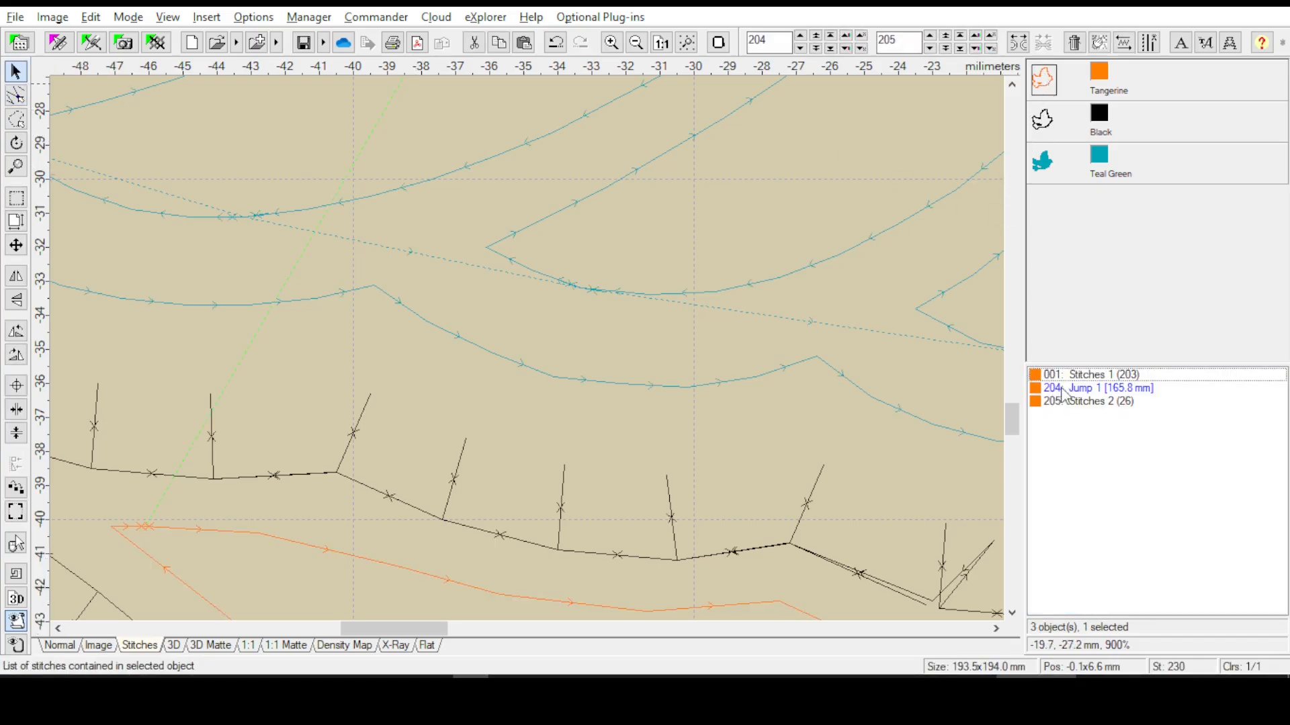
{"action": "left_click", "coordinate": [1087, 375]}
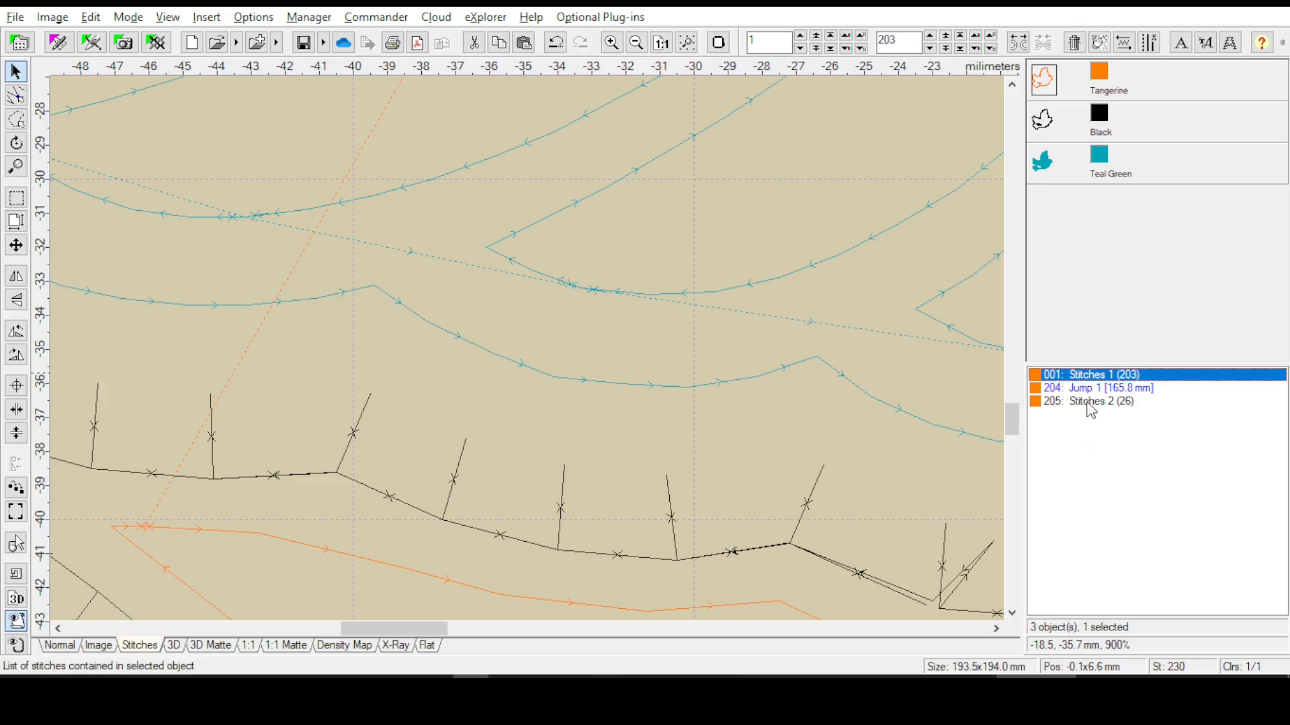
{"action": "left_click", "coordinate": [1084, 403]}
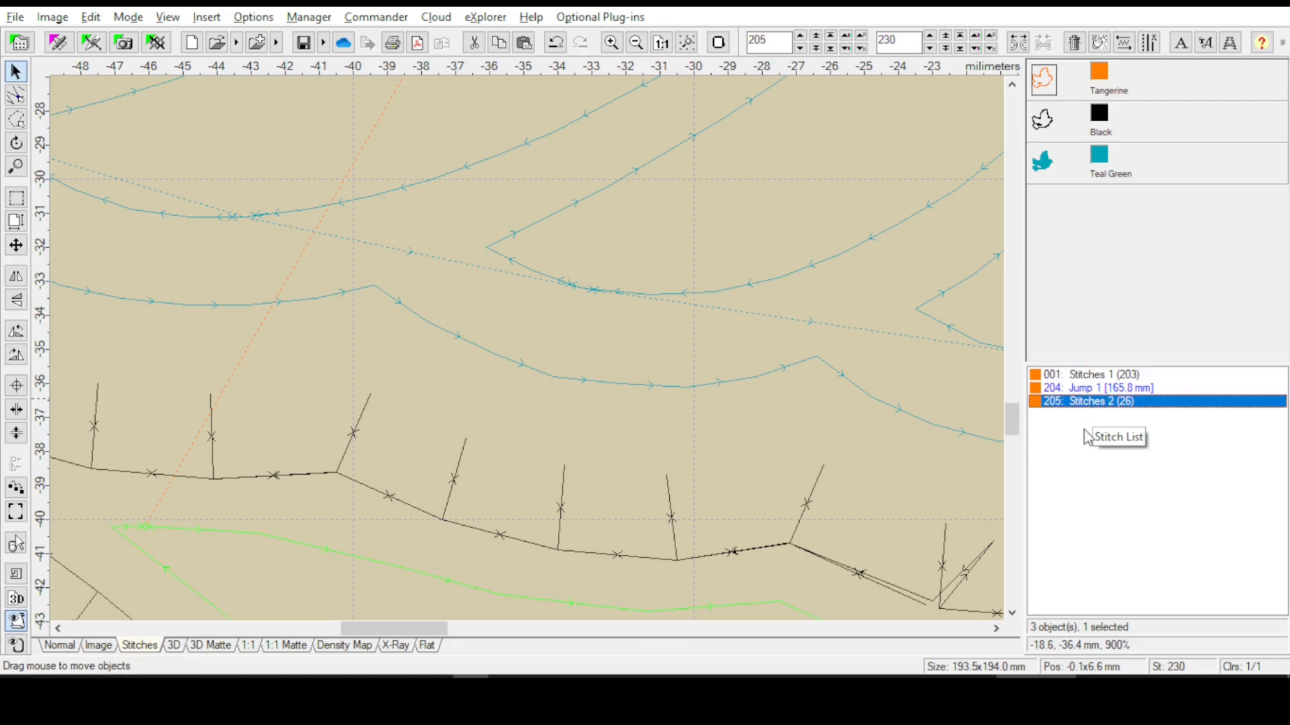
{"action": "left_click", "coordinate": [1097, 376]}
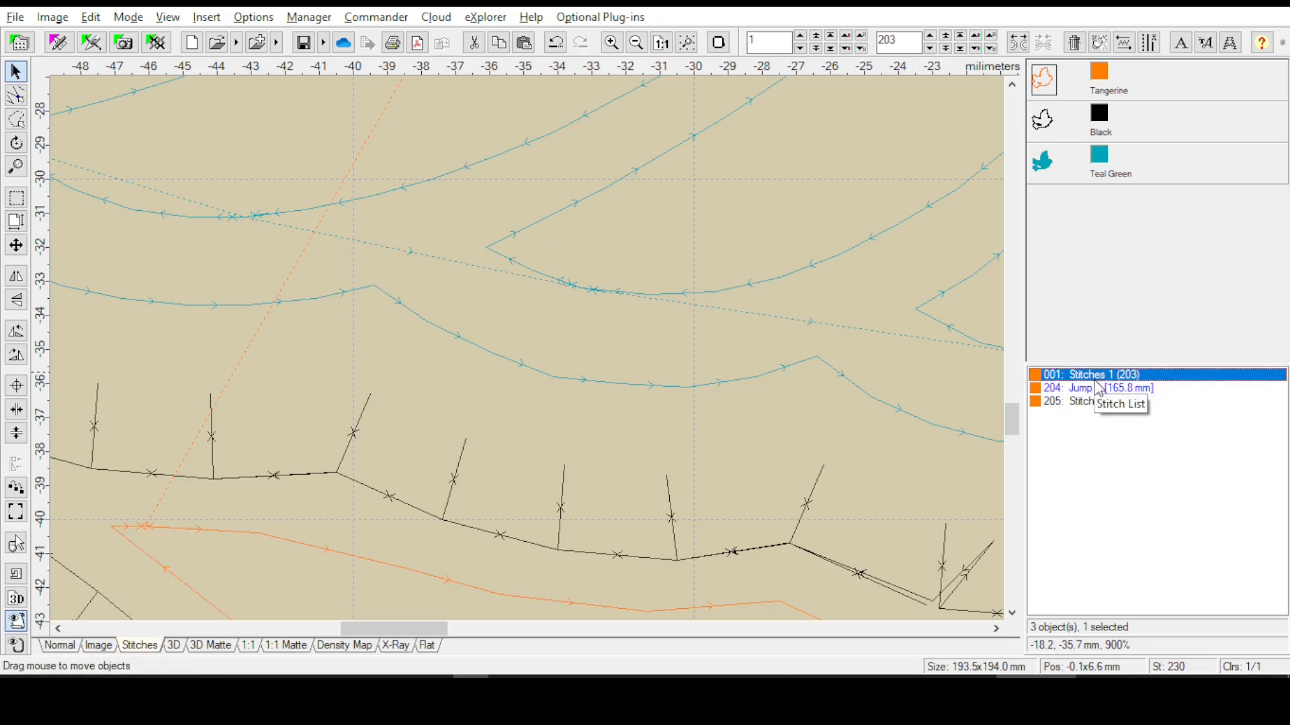
Undo the tie on/off stitches on the orange contour and separate all its items into individual objects
{"action": "left_click", "coordinate": [555, 43]}
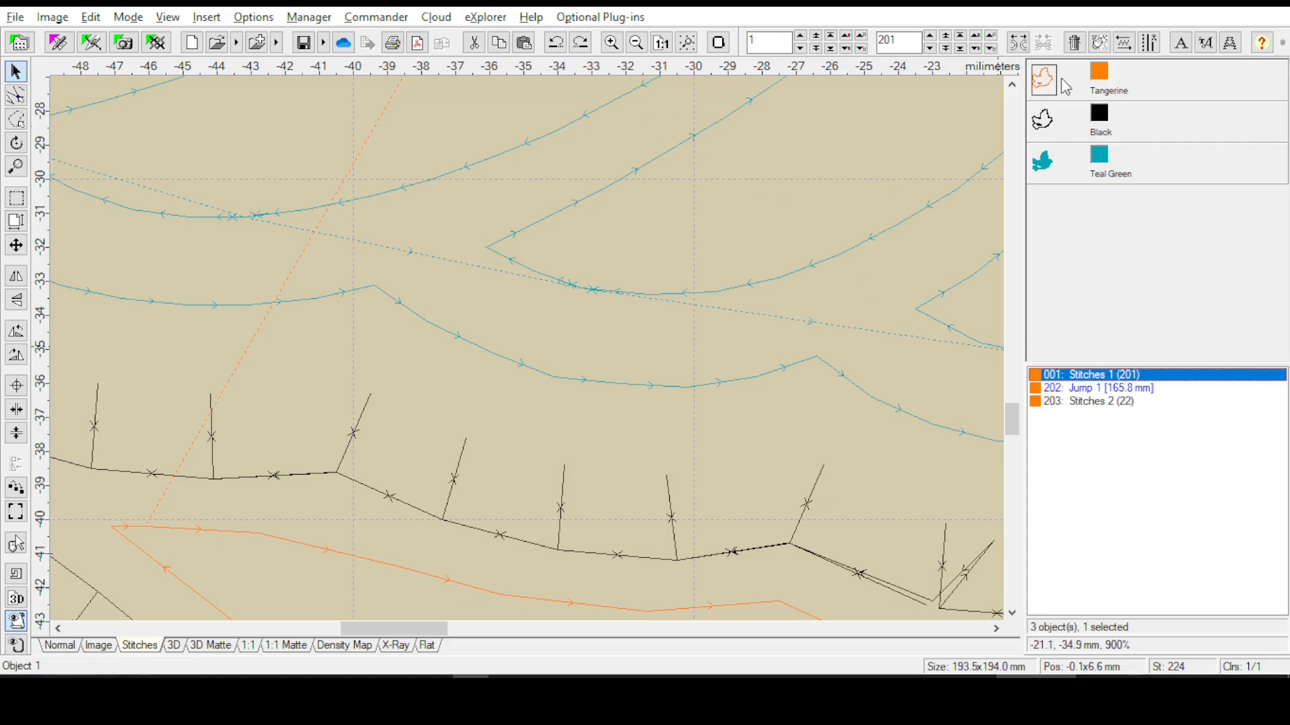
{"action": "right_click", "coordinate": [1072, 375]}
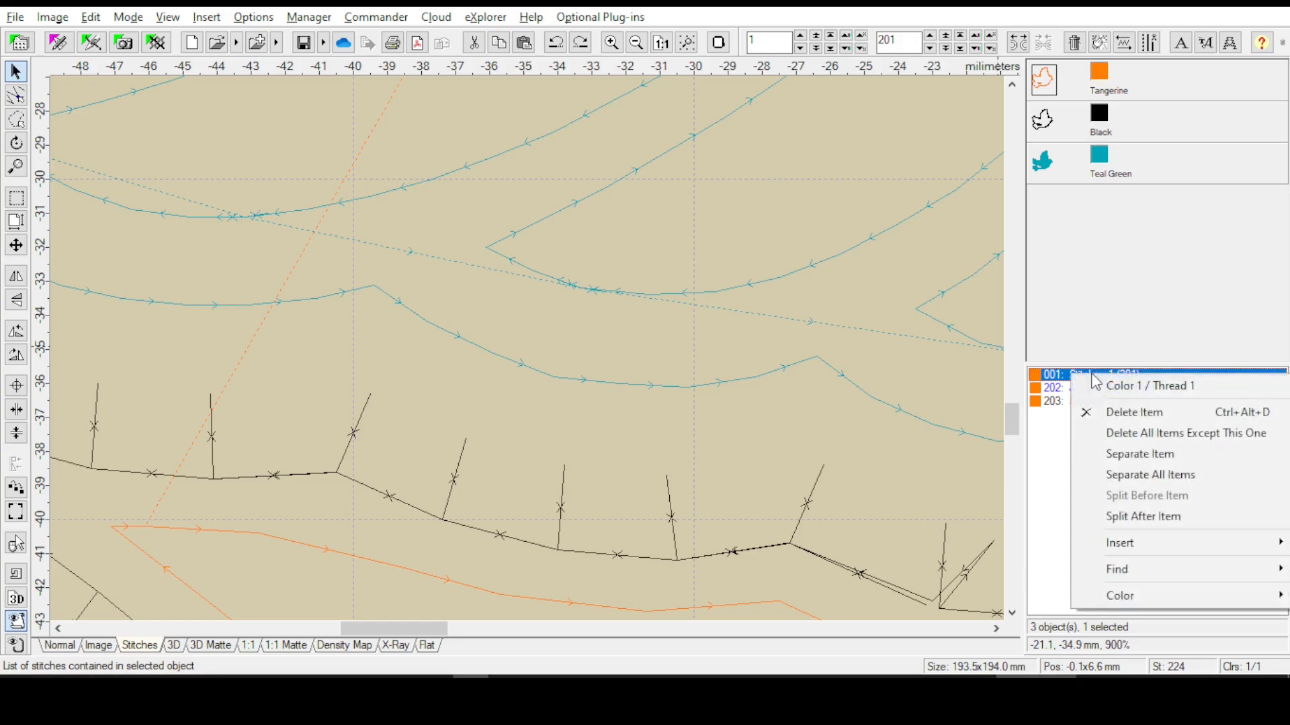
{"action": "left_click", "coordinate": [1138, 475]}
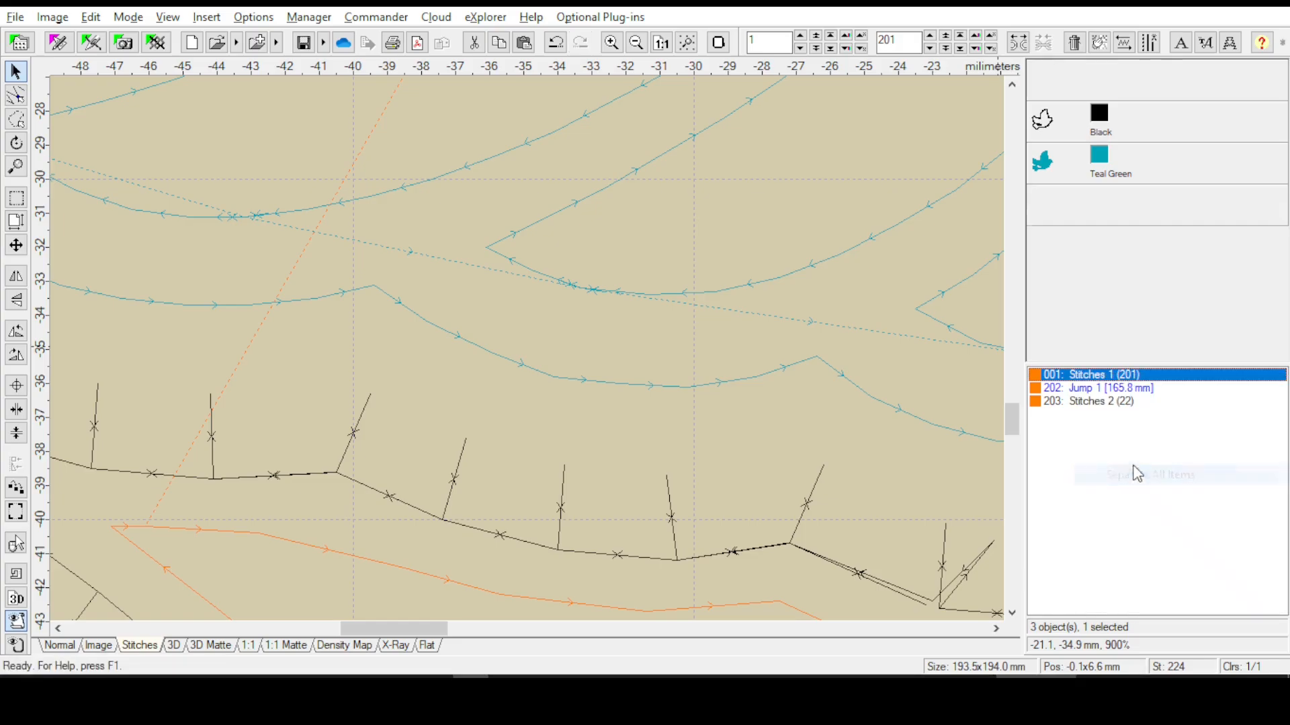
Select stitches 1 to 10 of the first separated orange contour and examine them enlarged in the 3D and stitch views
{"action": "left_click", "coordinate": [1046, 82]}
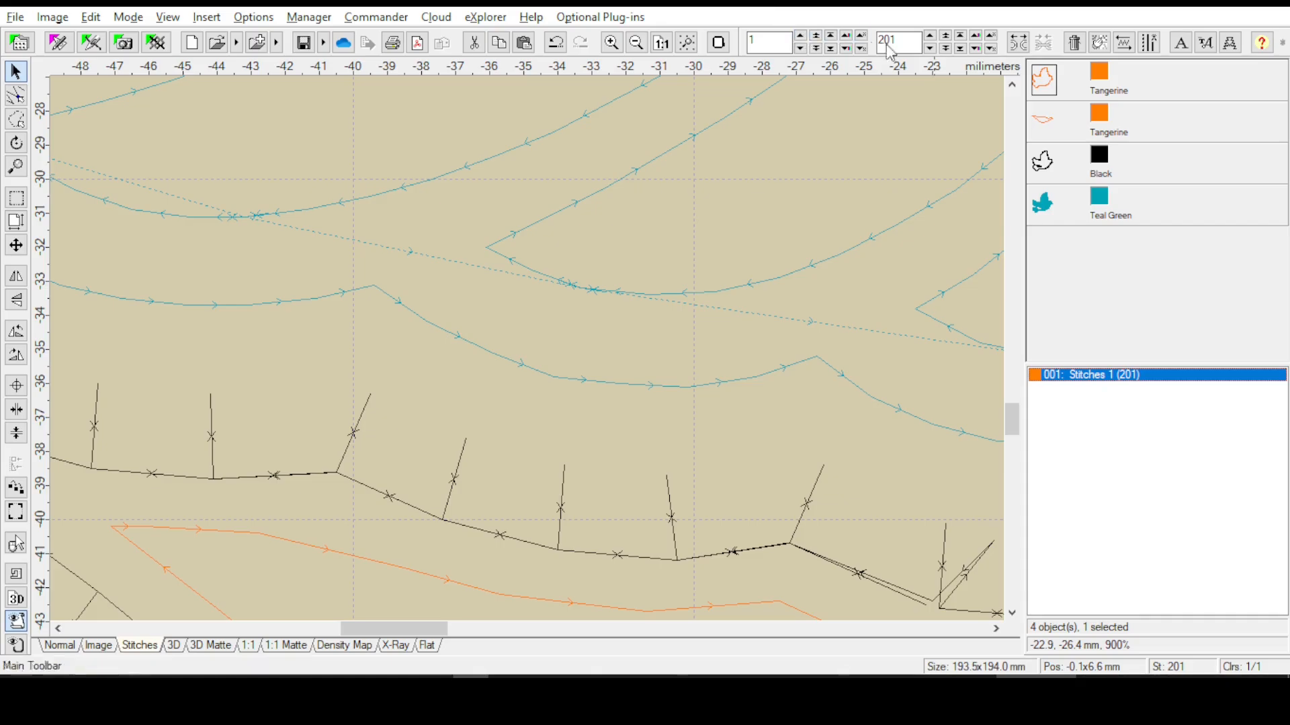
{"action": "left_click_drag", "start_coordinate": [900, 41], "coordinate": [845, 39]}
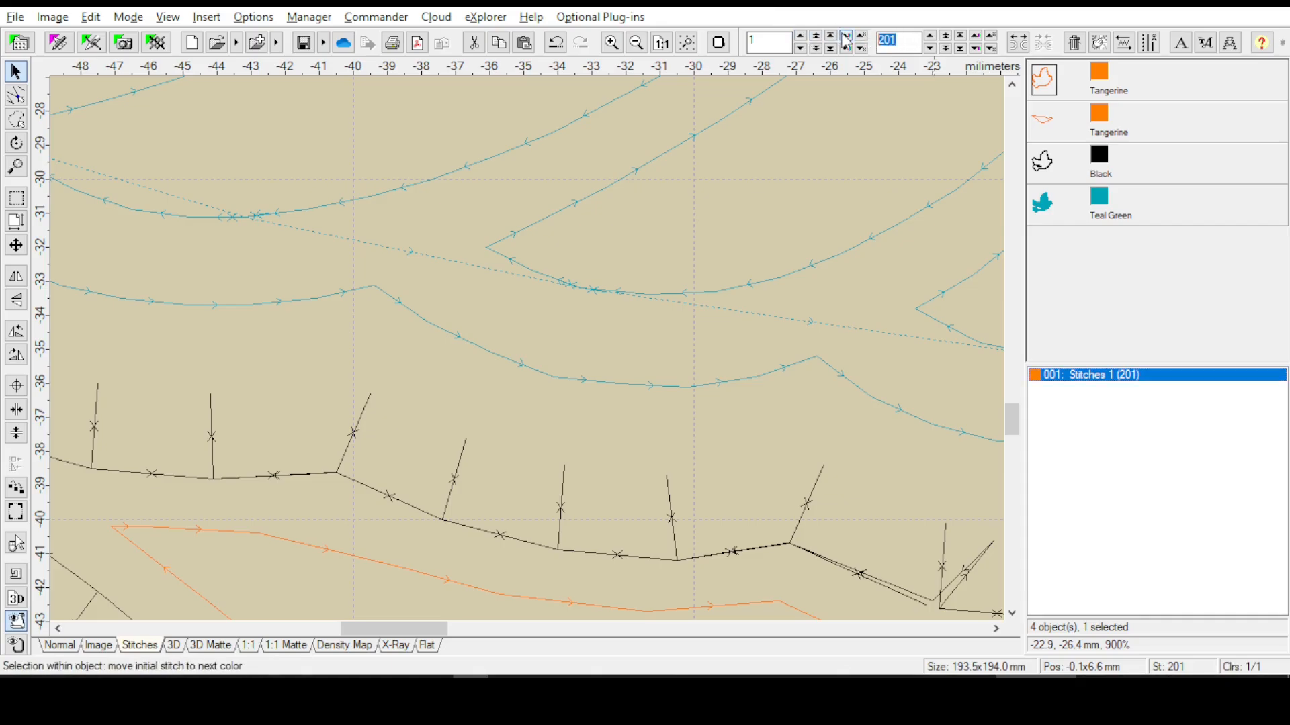
{"action": "type", "text": "10"}
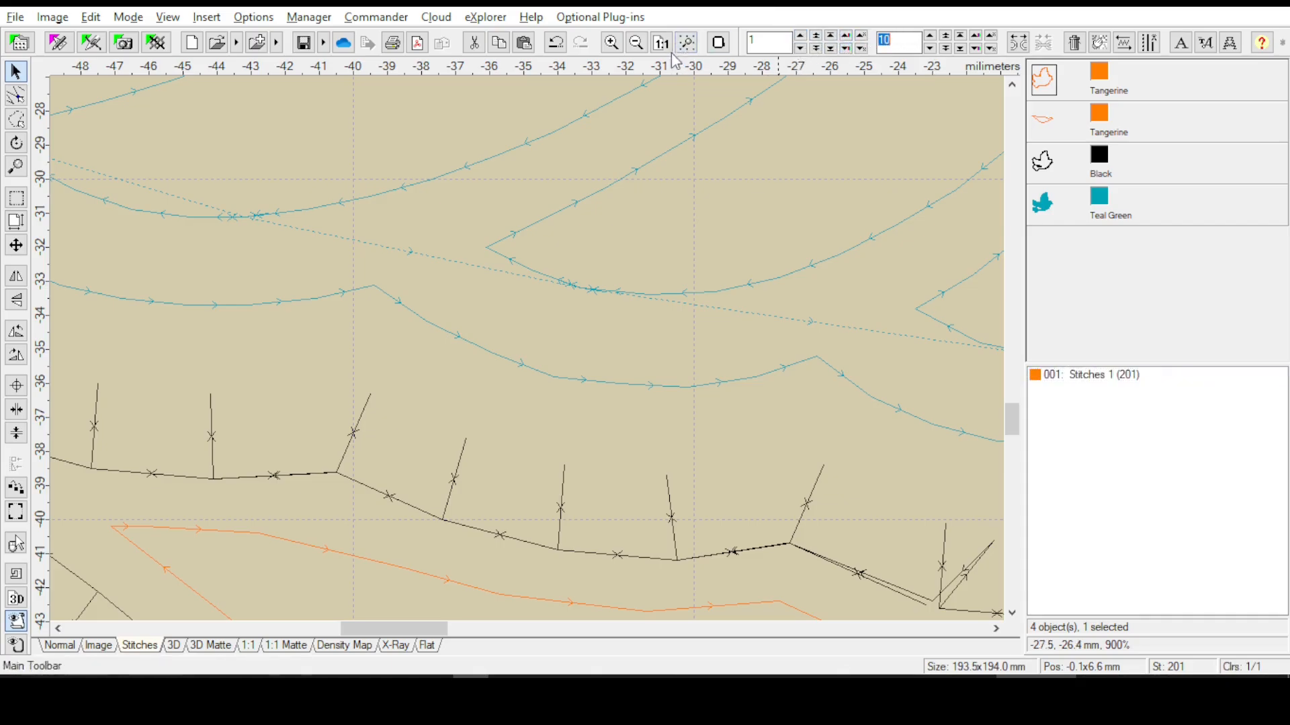
{"action": "left_click", "coordinate": [687, 43]}
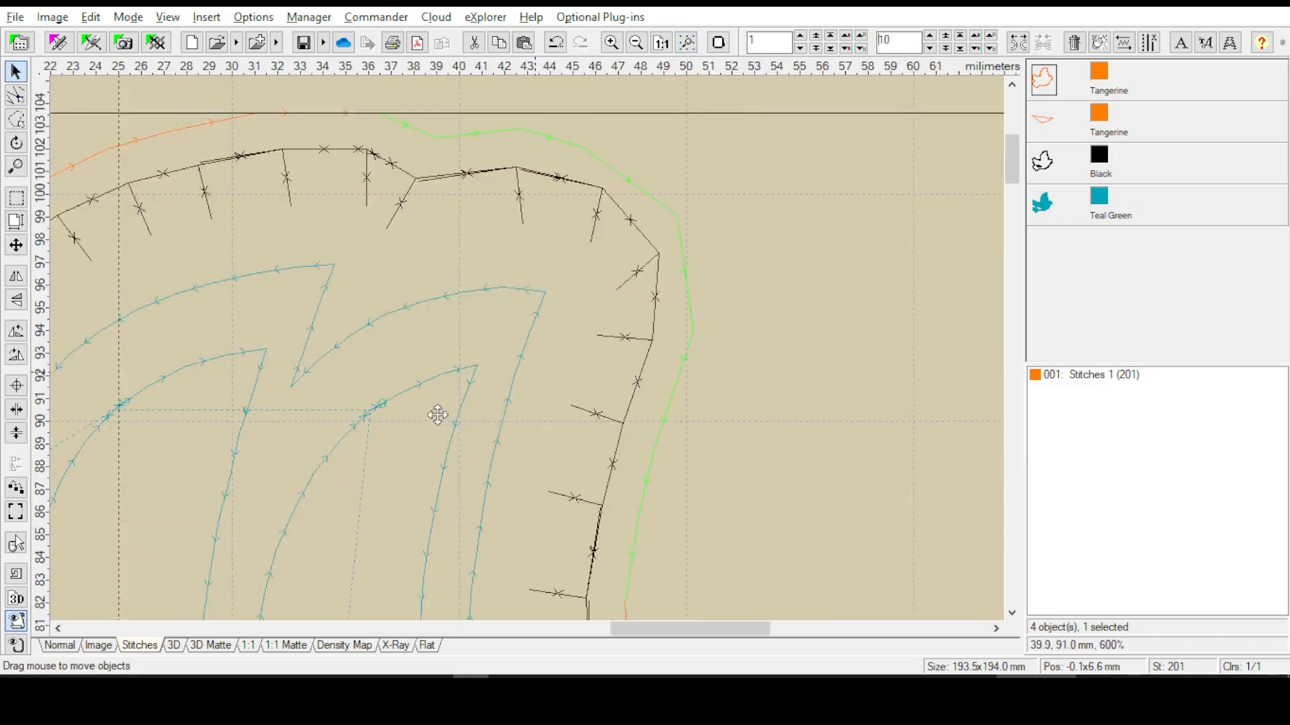
{"action": "left_click", "coordinate": [172, 646]}
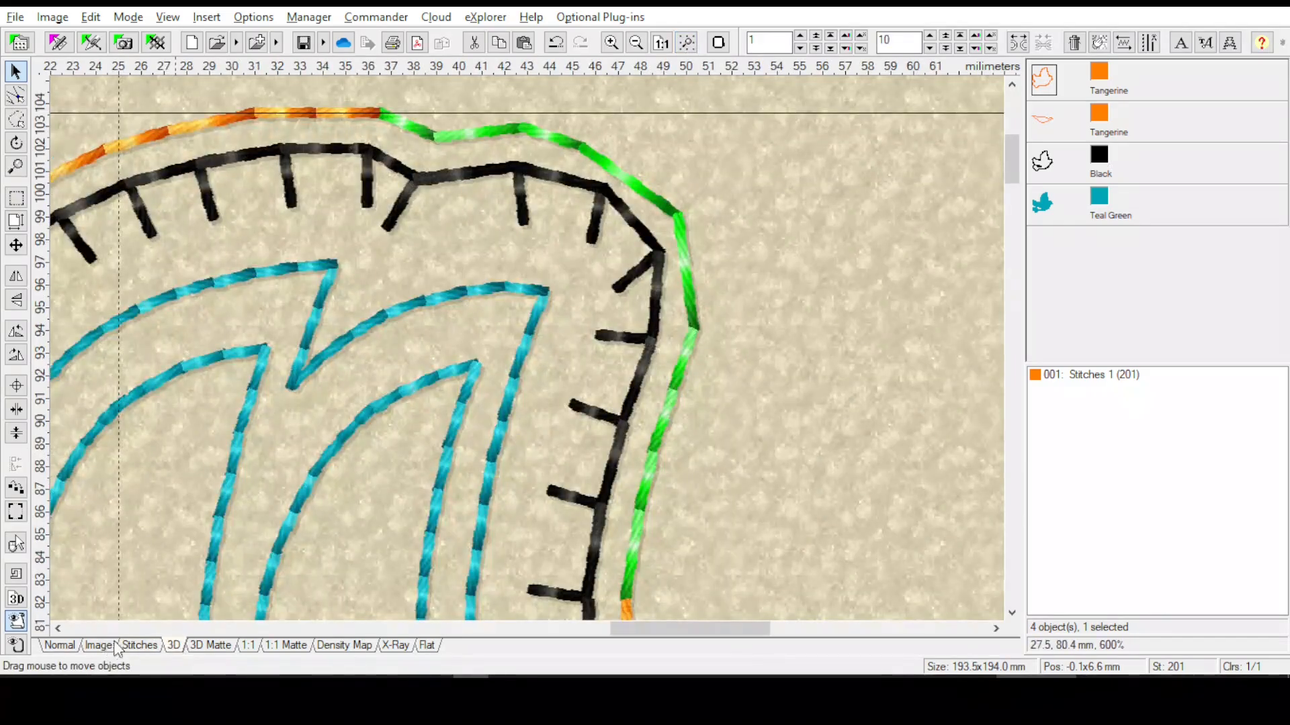
{"action": "left_click", "coordinate": [139, 646]}
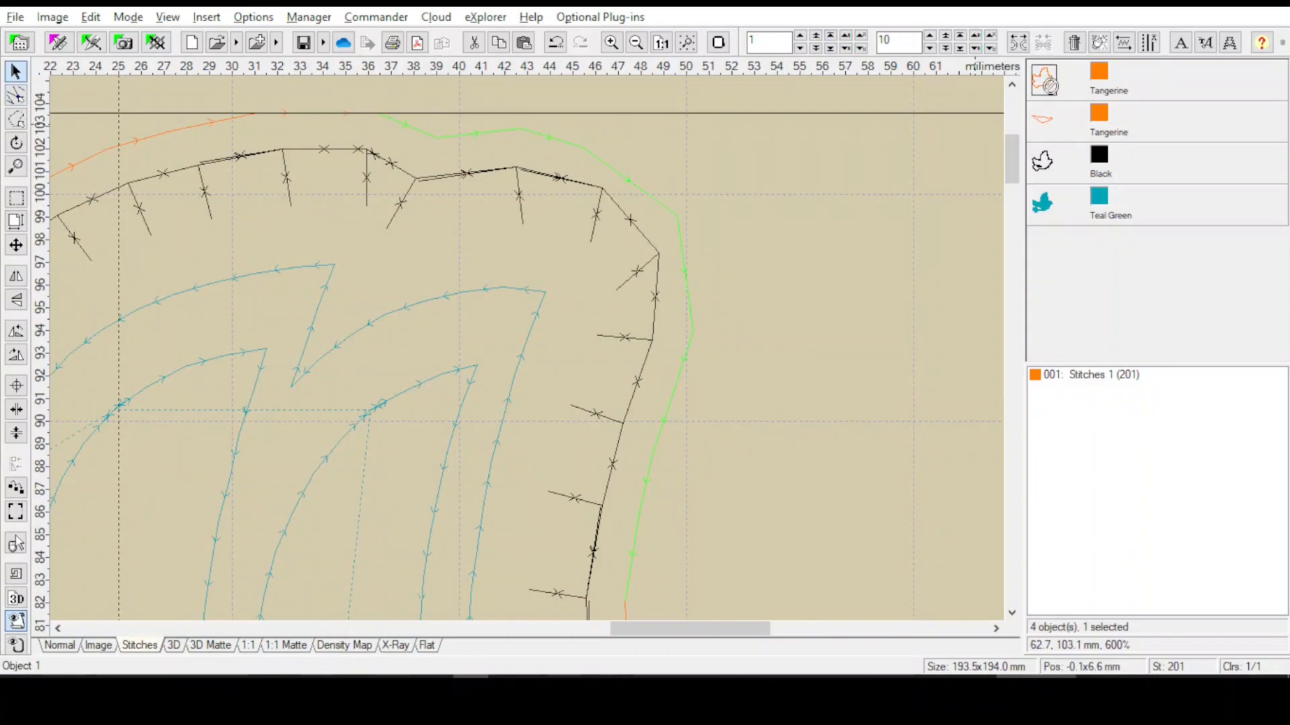
Select the whole stitch block of the first separated orange contour and insert 2 tie on/off stitches into that object
{"action": "left_click", "coordinate": [1091, 378]}
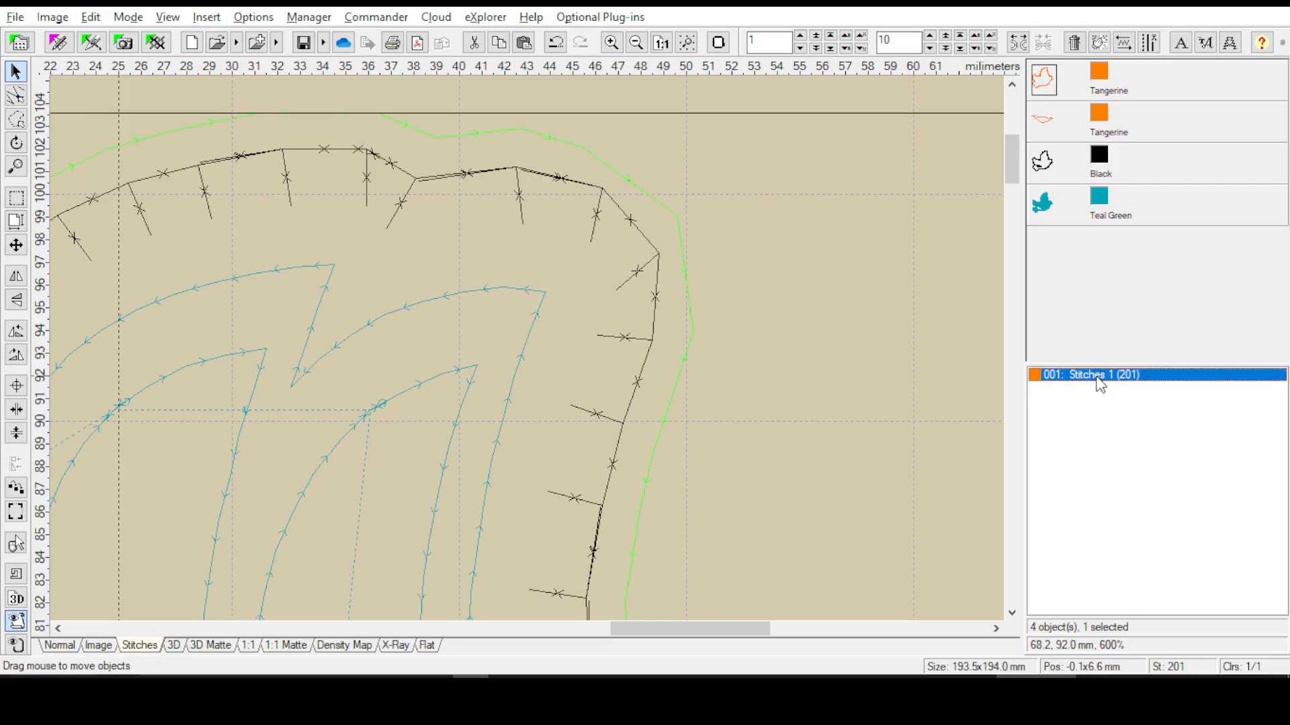
{"action": "right_click", "coordinate": [1045, 86]}
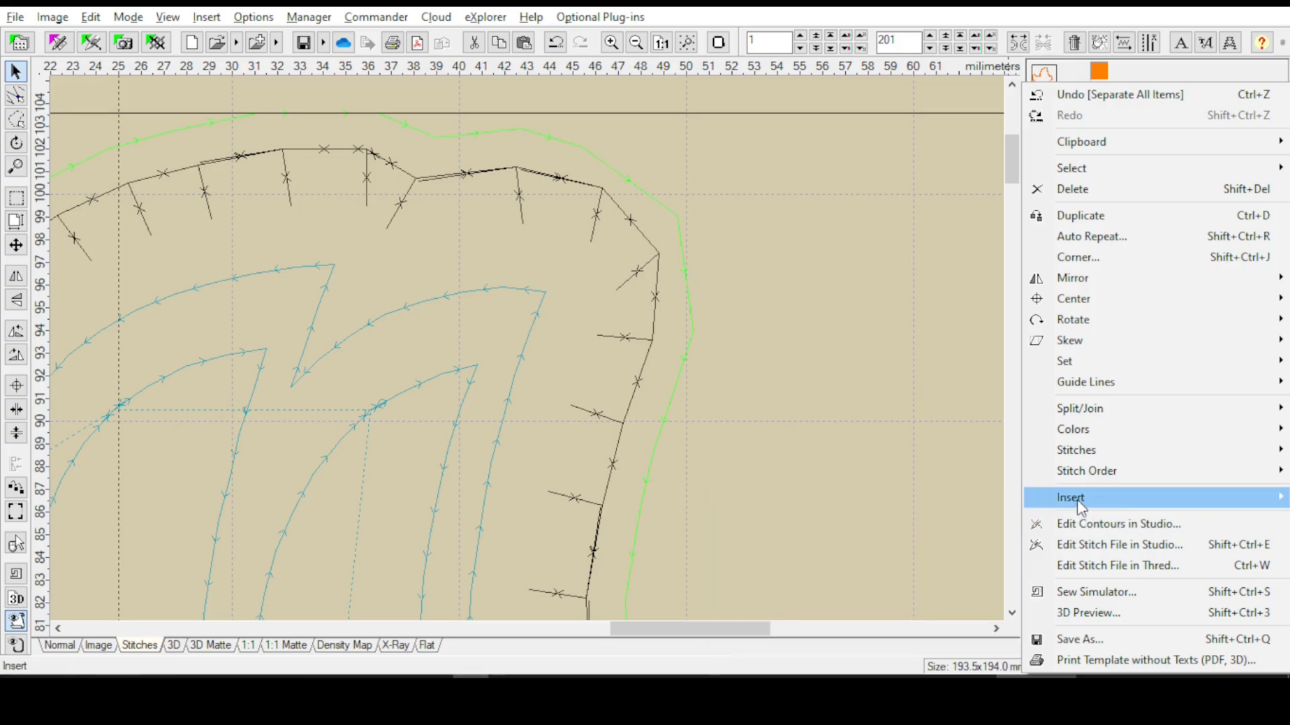
{"action": "mouse_move", "coordinate": [1076, 499]}
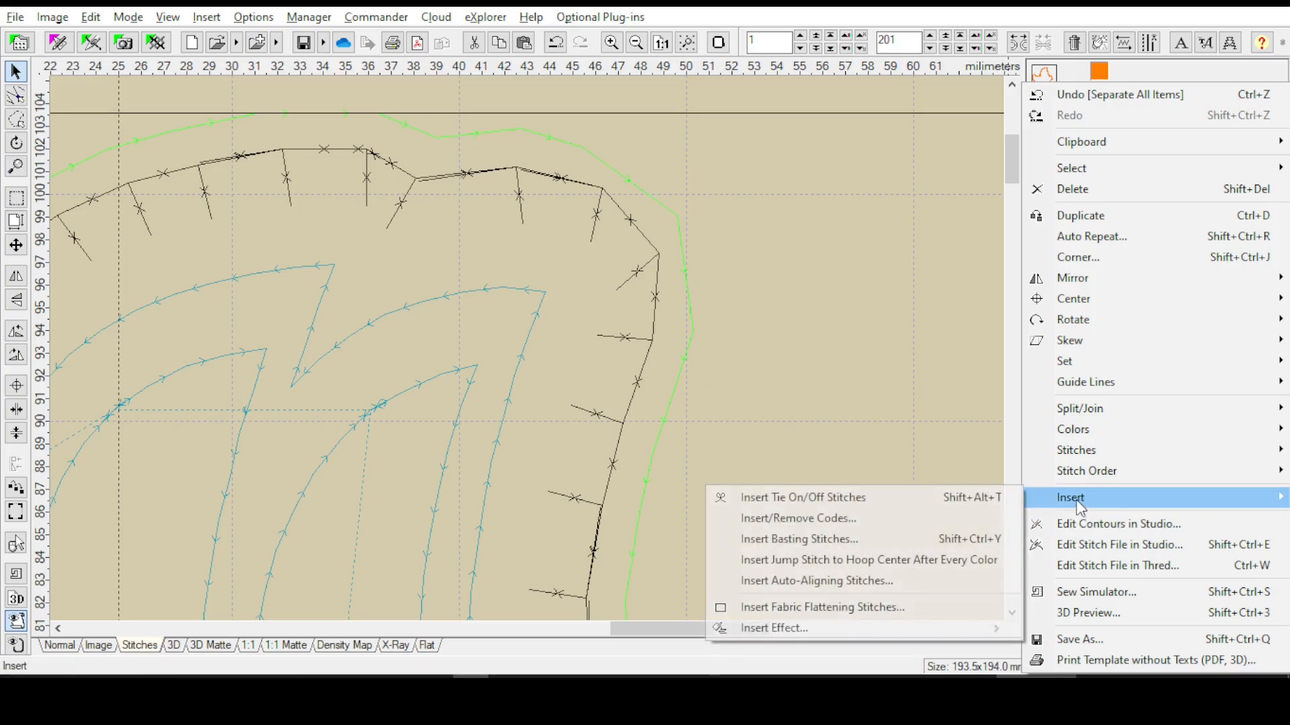
{"action": "left_click", "coordinate": [832, 497]}
{"action": "type", "text": "2"}
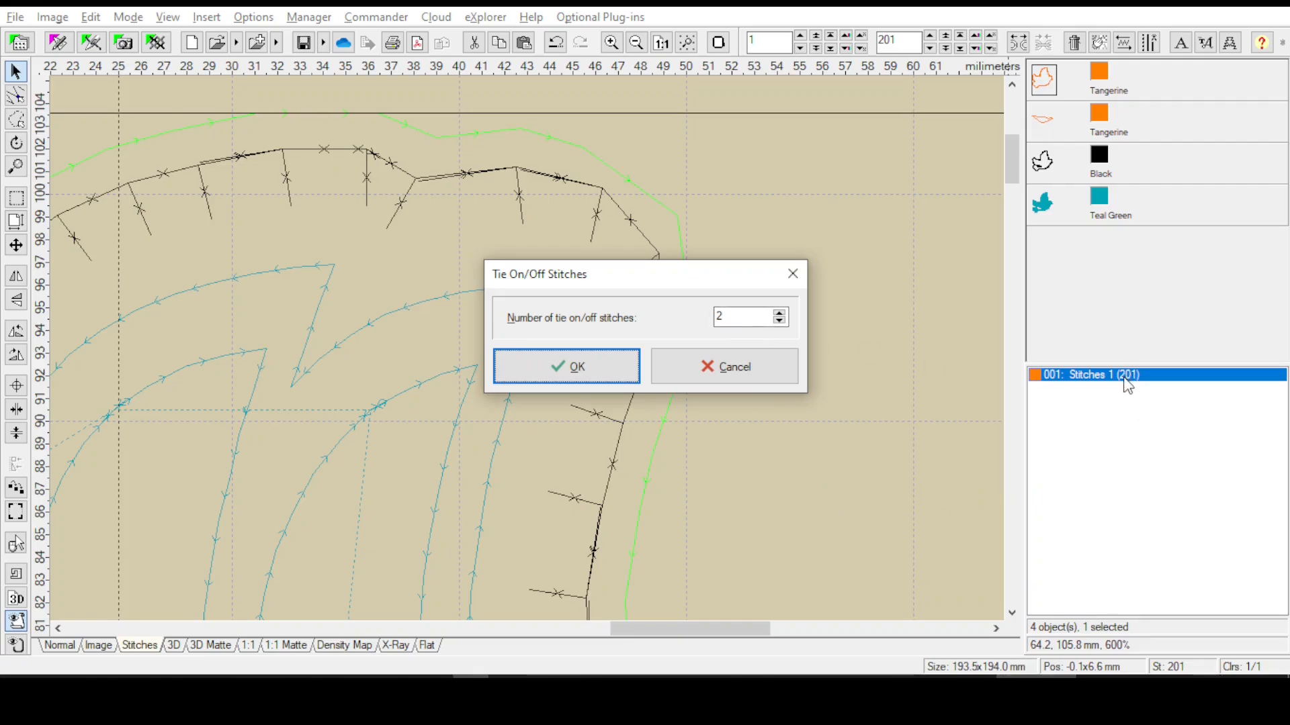
{"action": "left_click", "coordinate": [575, 368]}
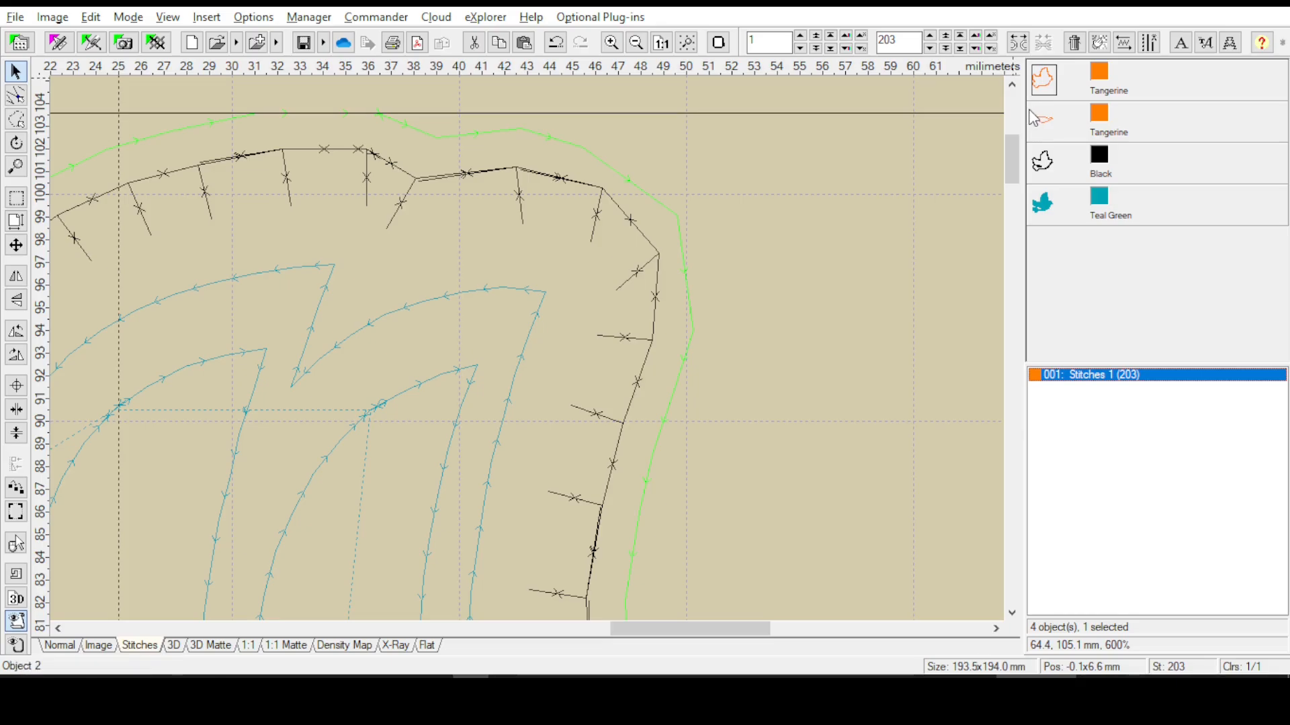
Join the two separated orange contours, and undo the join, the tie on/off stitches and the separation
{"action": "mouse_move", "coordinate": [1047, 94]}
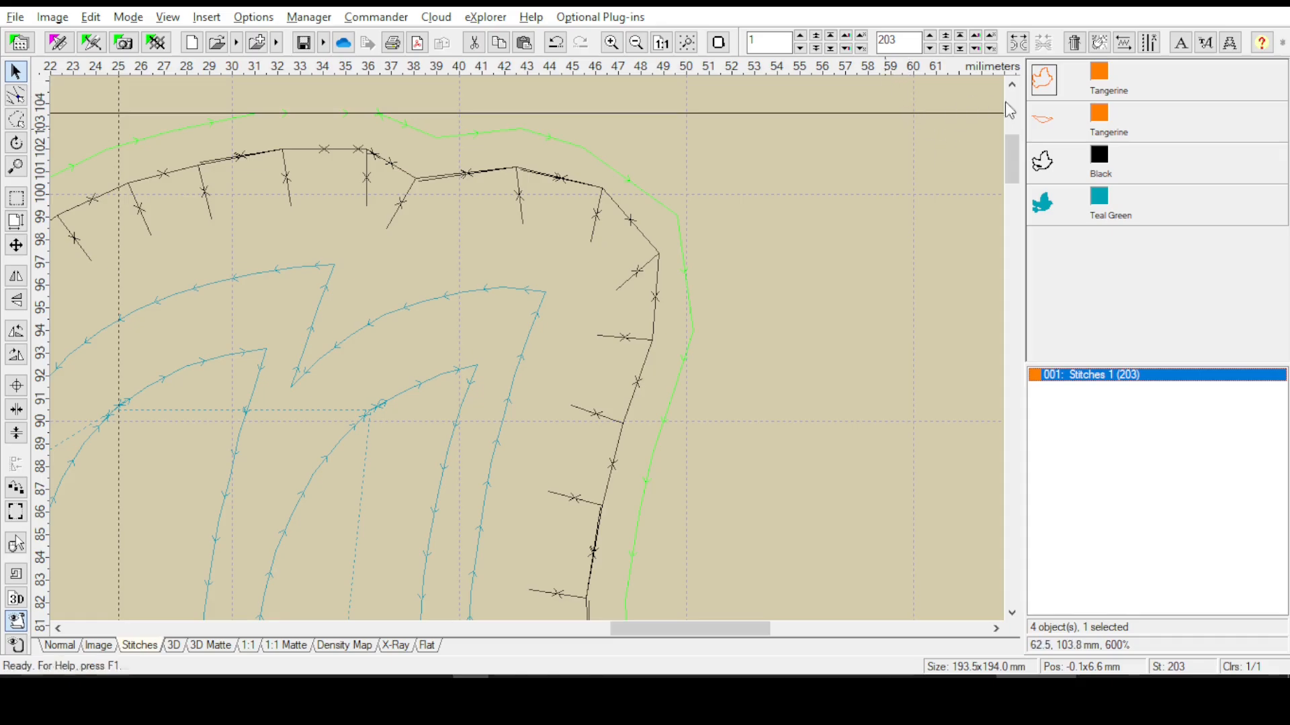
{"action": "left_click", "coordinate": [1046, 128], "text": "ctrl"}
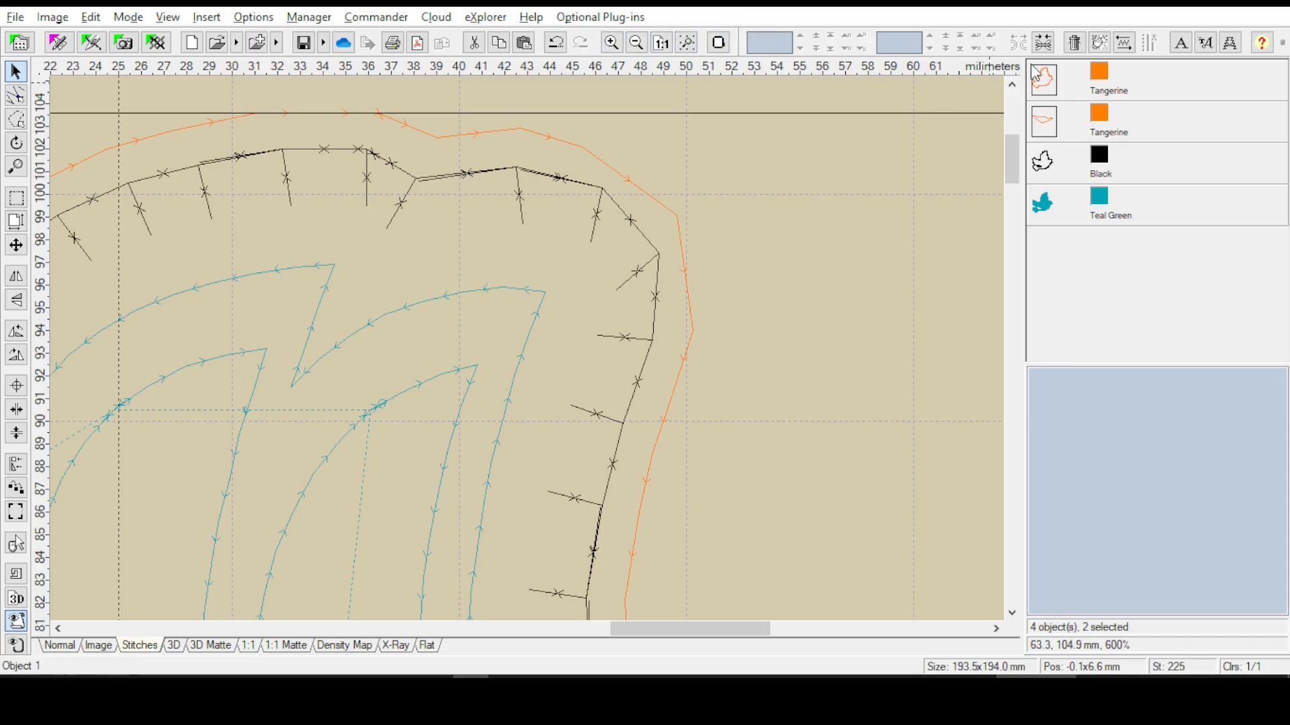
{"action": "left_click", "coordinate": [1043, 42]}
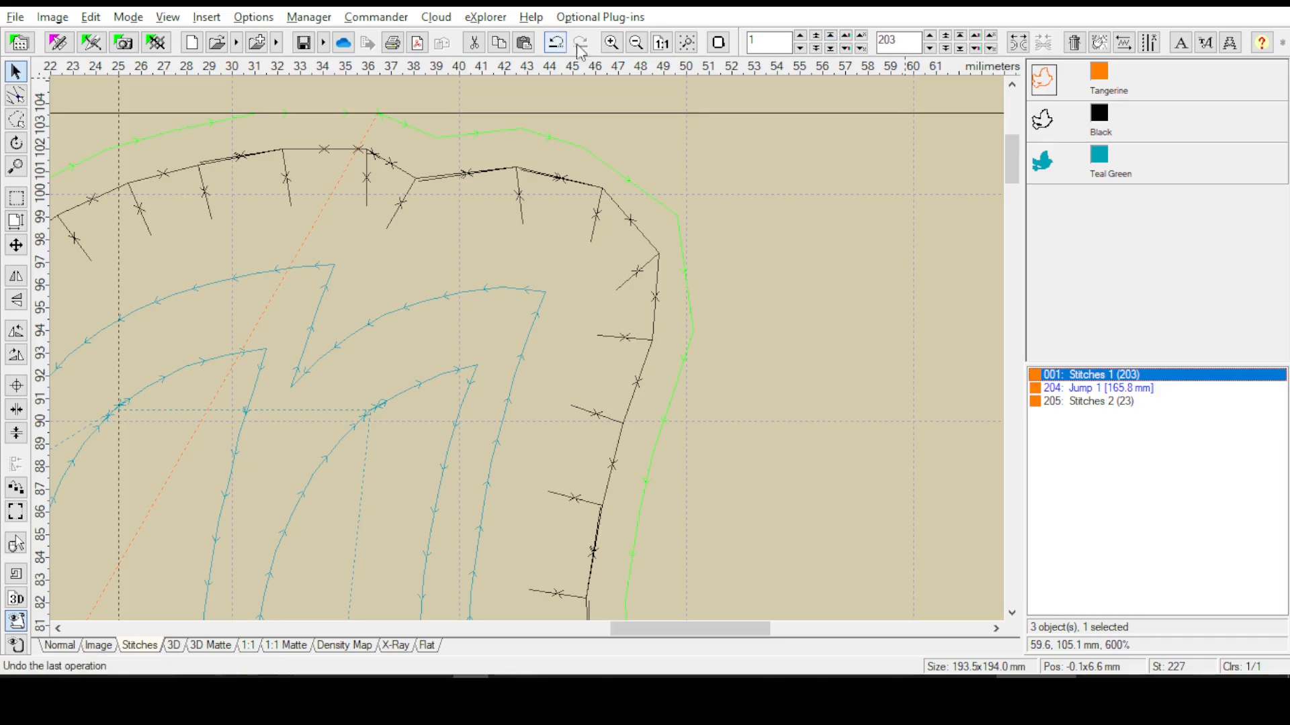
{"action": "left_click", "coordinate": [555, 42]}
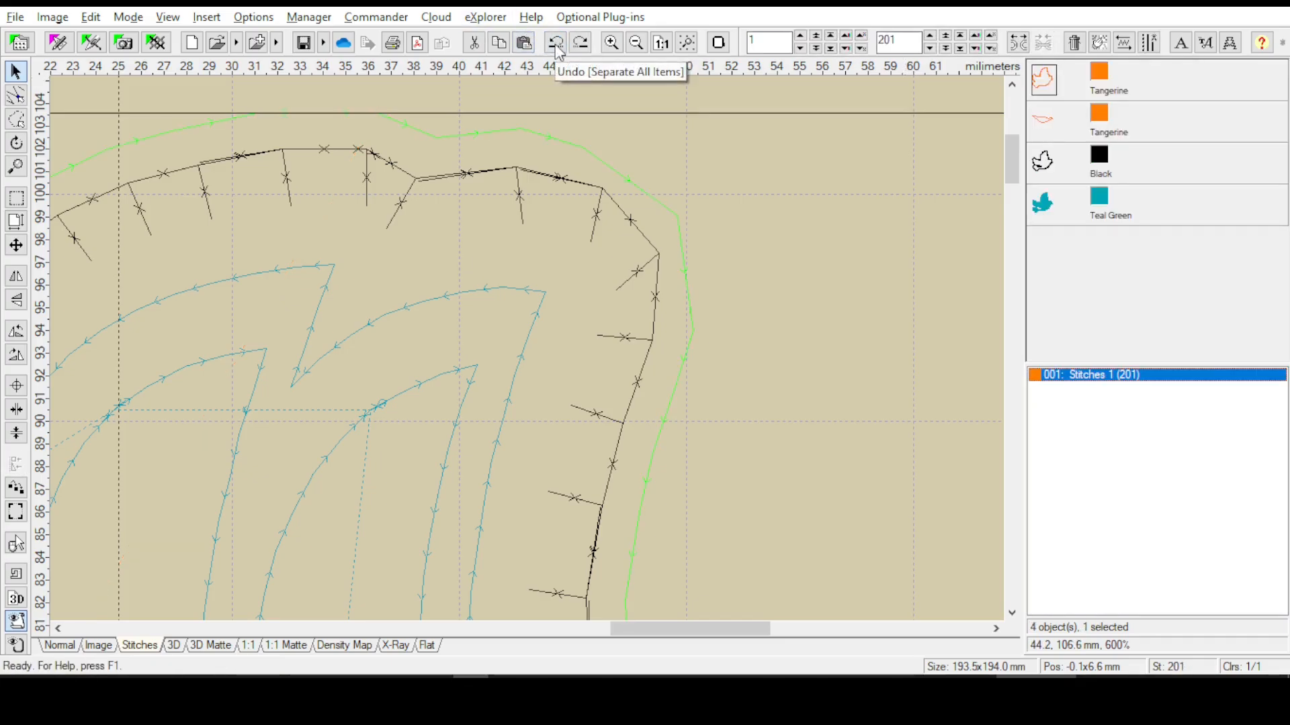
{"action": "left_click", "coordinate": [555, 43]}
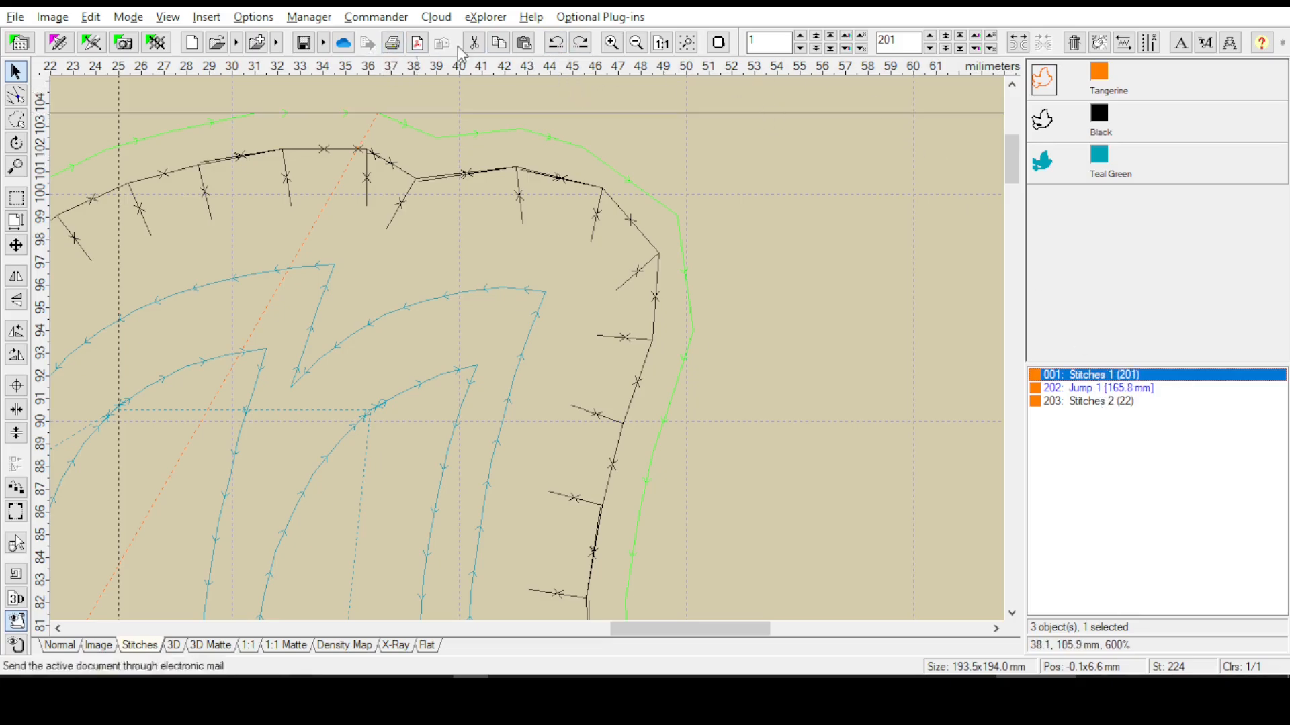
Insert tie on/off stitches with a count of 2 into the undivided orange contour and check both of its stitch blocks
{"action": "right_click", "coordinate": [1055, 94]}
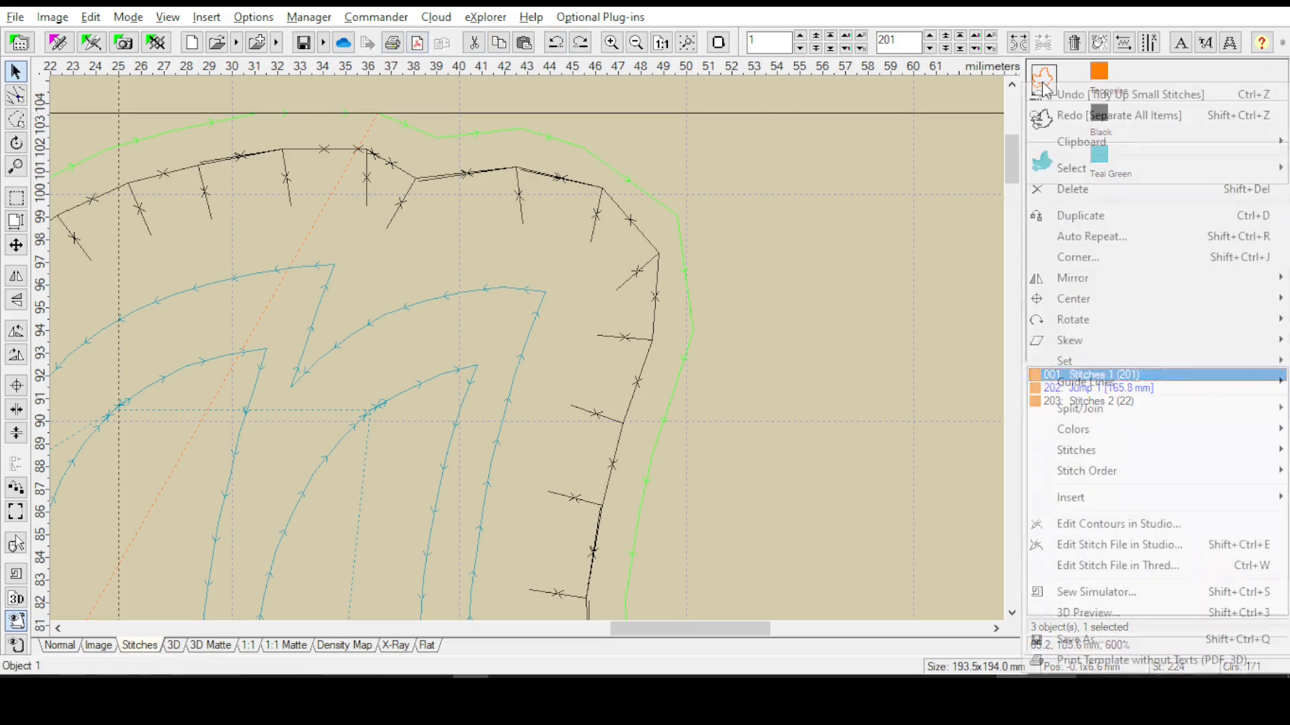
{"action": "mouse_move", "coordinate": [1084, 497]}
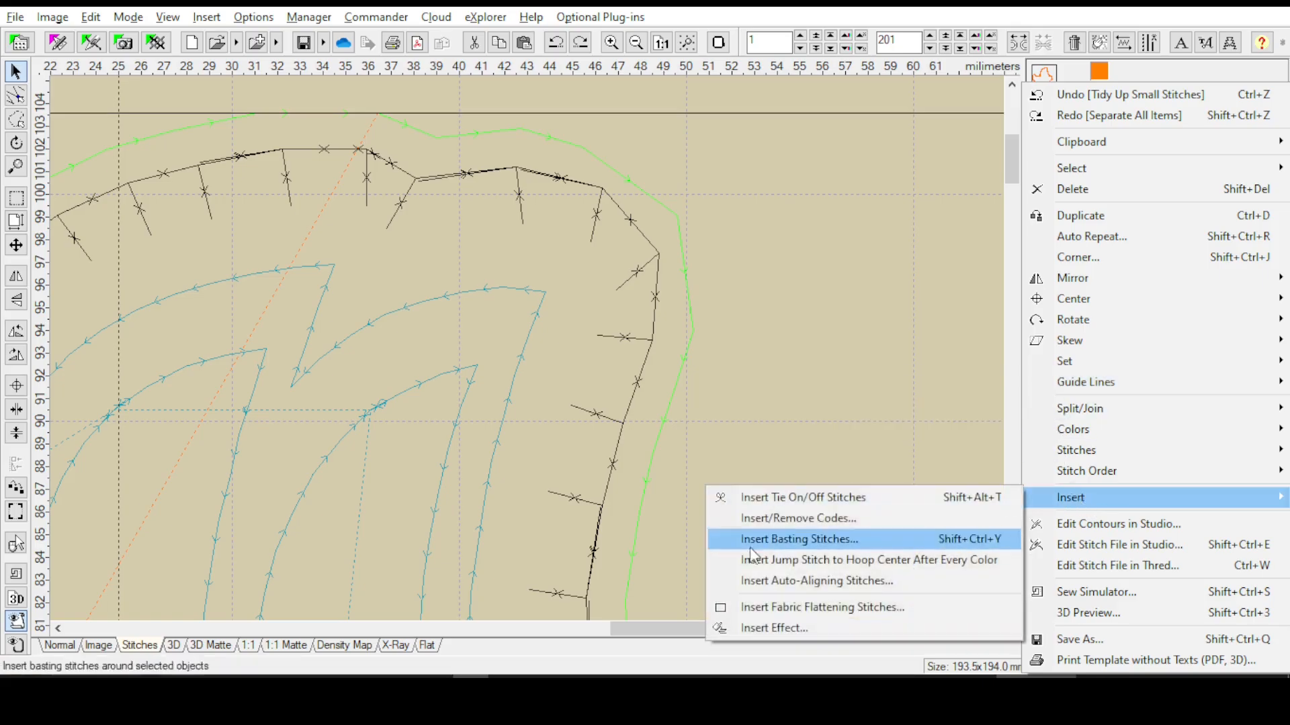
{"action": "left_click", "coordinate": [770, 500]}
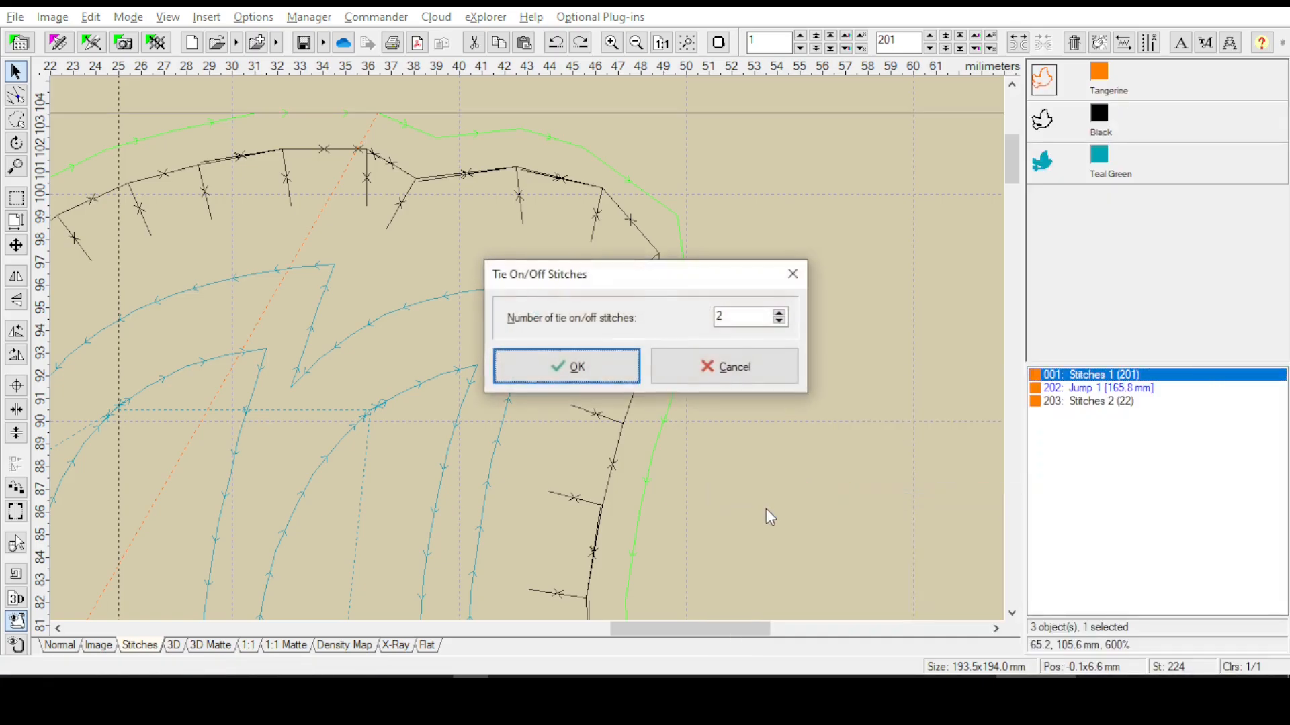
{"action": "left_click", "coordinate": [568, 368]}
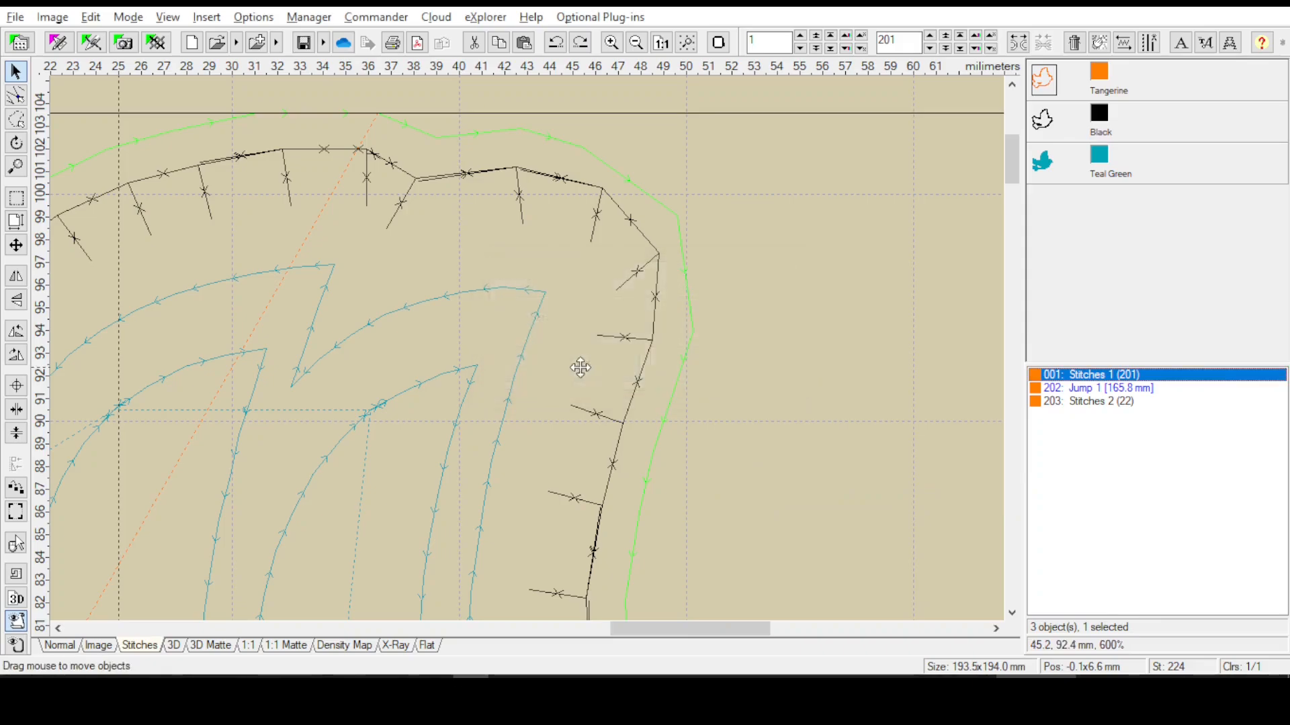
{"action": "left_click", "coordinate": [1112, 403]}
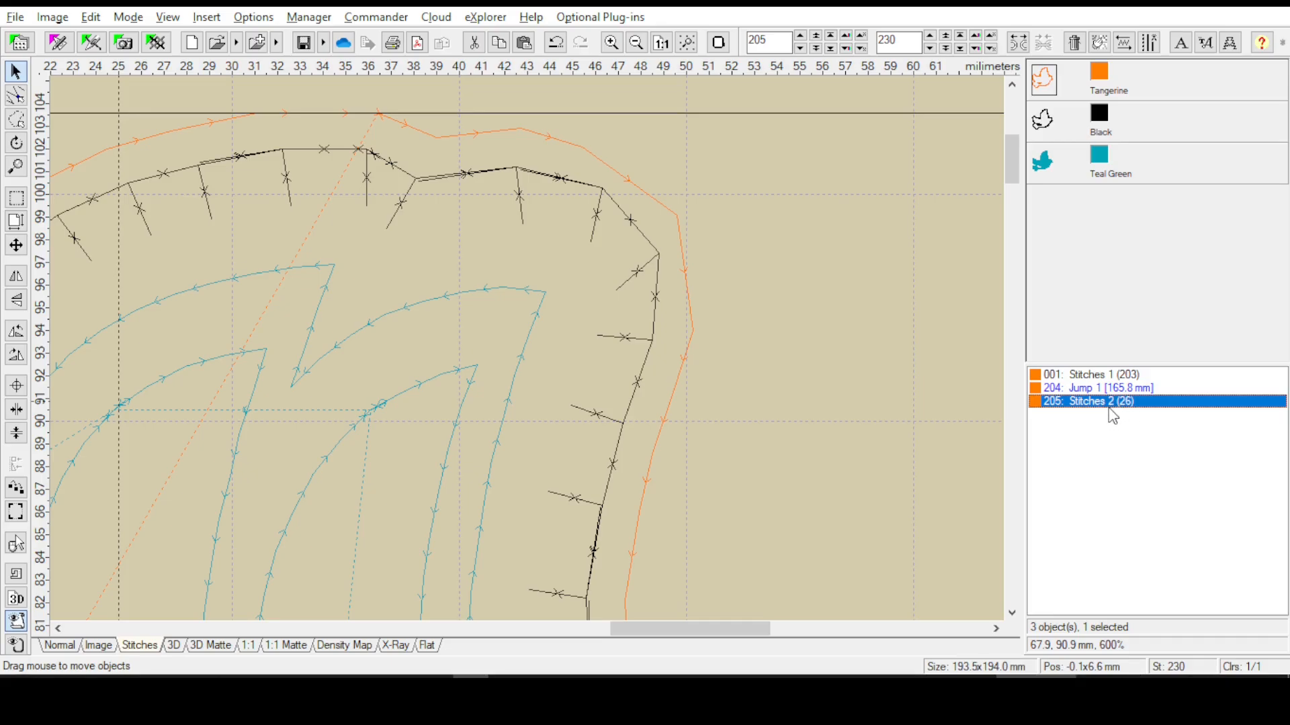
{"action": "left_click", "coordinate": [1099, 376]}
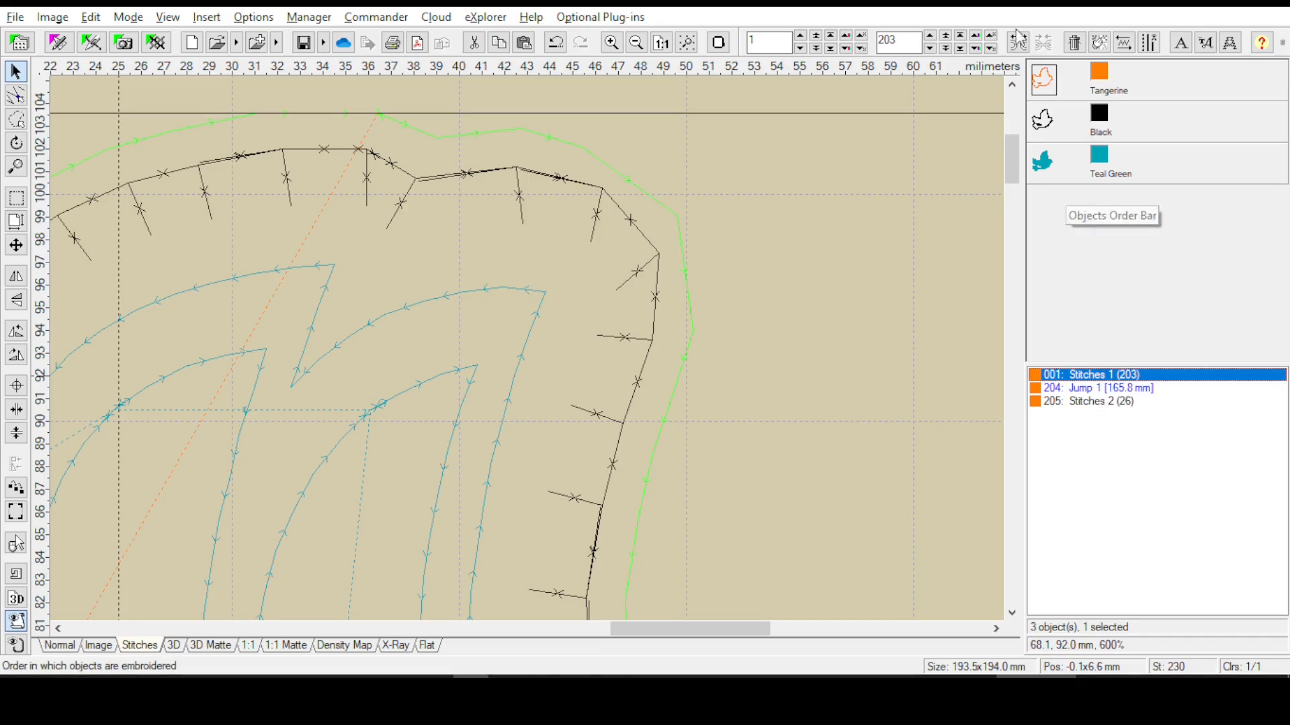
Insert tie on/off stitches with a count of 4 into the first stitch block of the orange contour
{"action": "right_click", "coordinate": [1042, 85]}
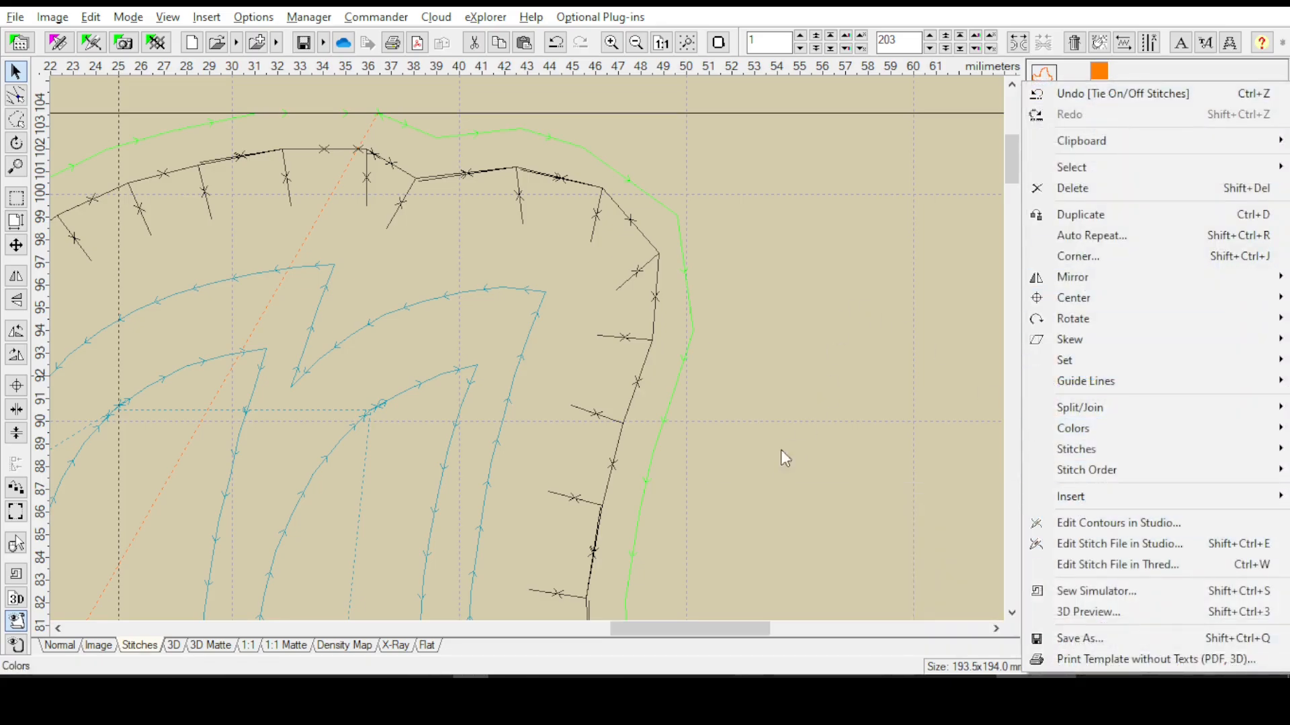
{"action": "mouse_move", "coordinate": [1068, 497]}
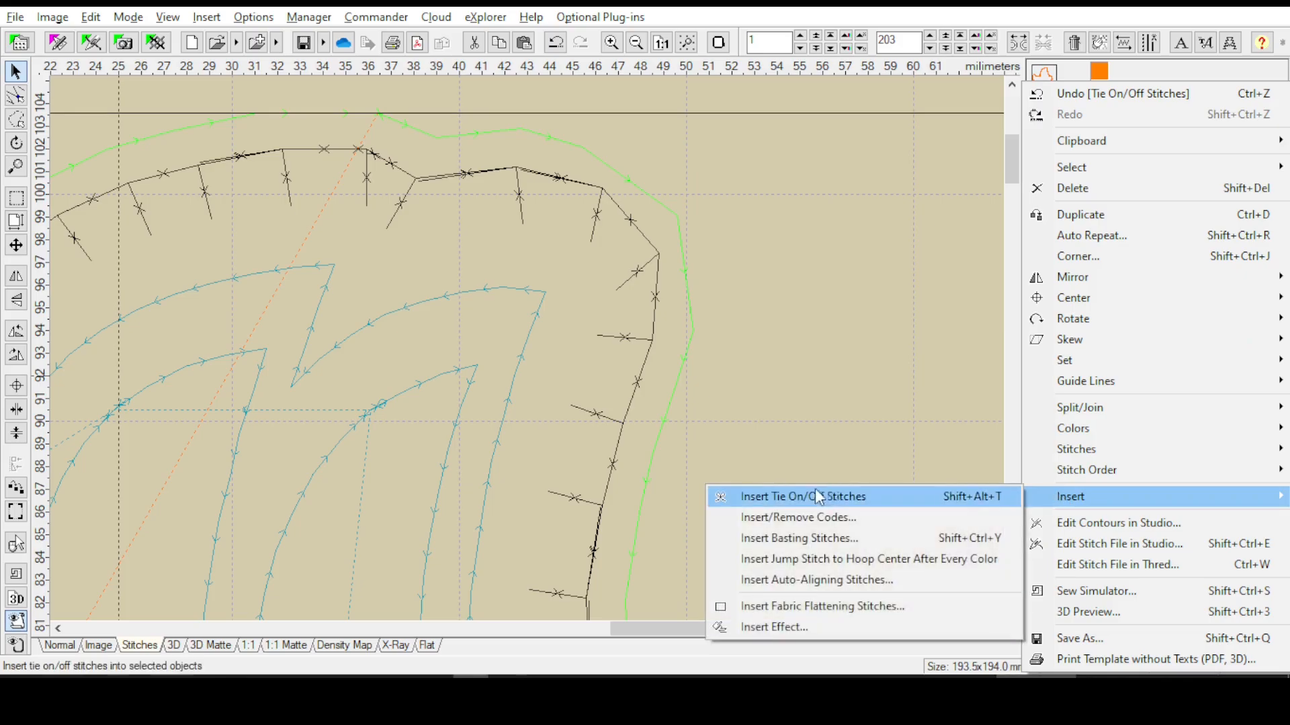
{"action": "left_click", "coordinate": [829, 505]}
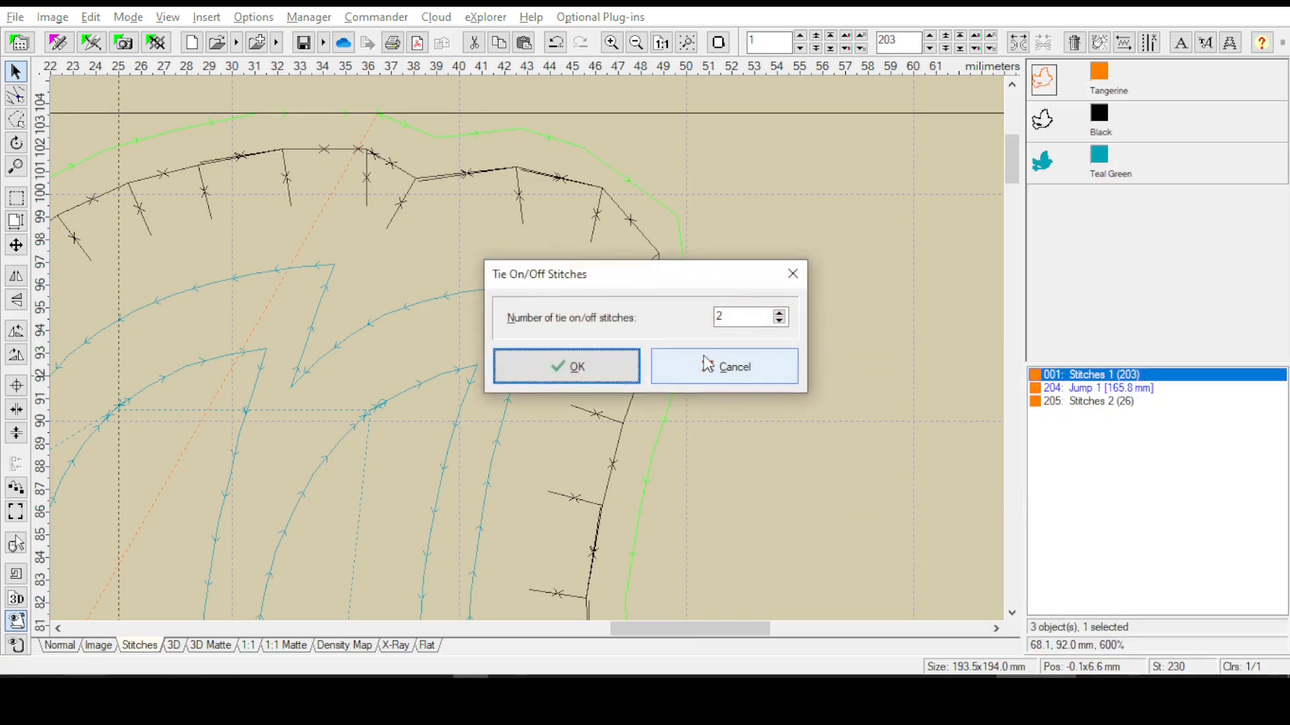
{"action": "left_click", "coordinate": [778, 313]}
{"action": "left_click", "coordinate": [779, 313]}
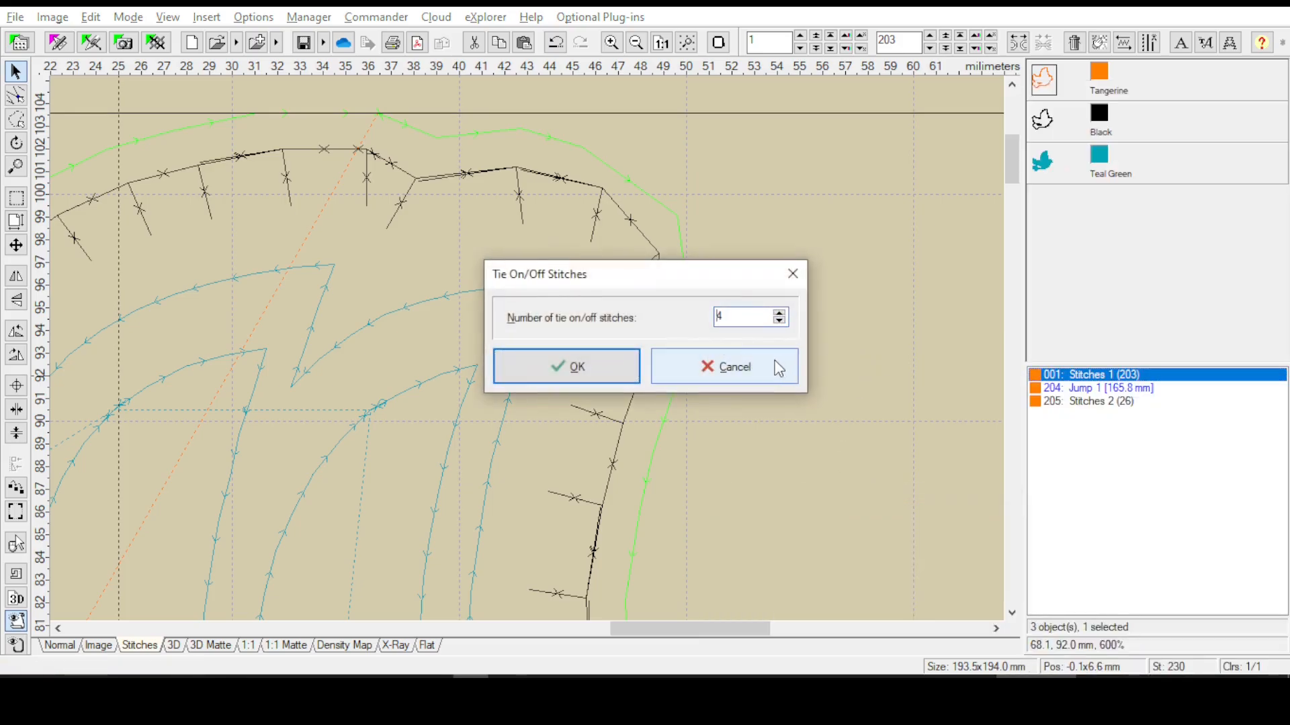
{"action": "left_click", "coordinate": [591, 366]}
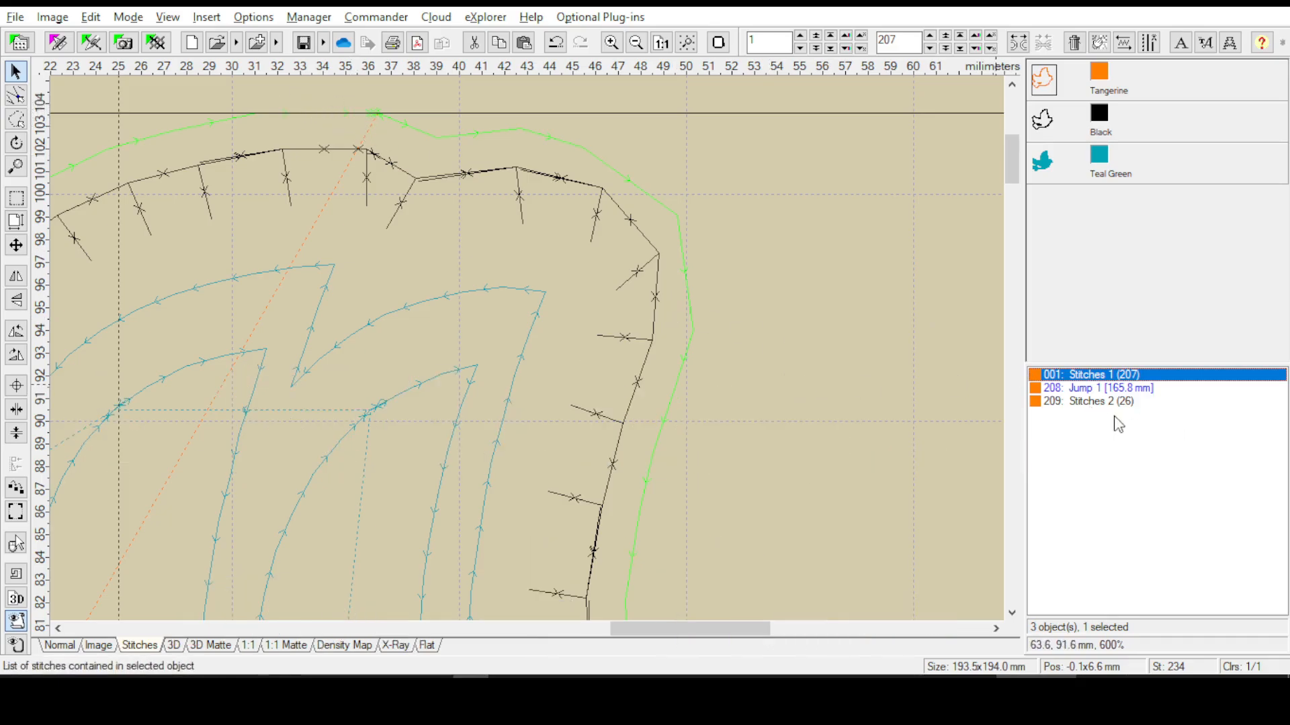
Check the orange contour's second stitch block, and examine stitches 200 to 207 of the first block enlarged in the 3D view
{"action": "left_click", "coordinate": [1100, 403]}
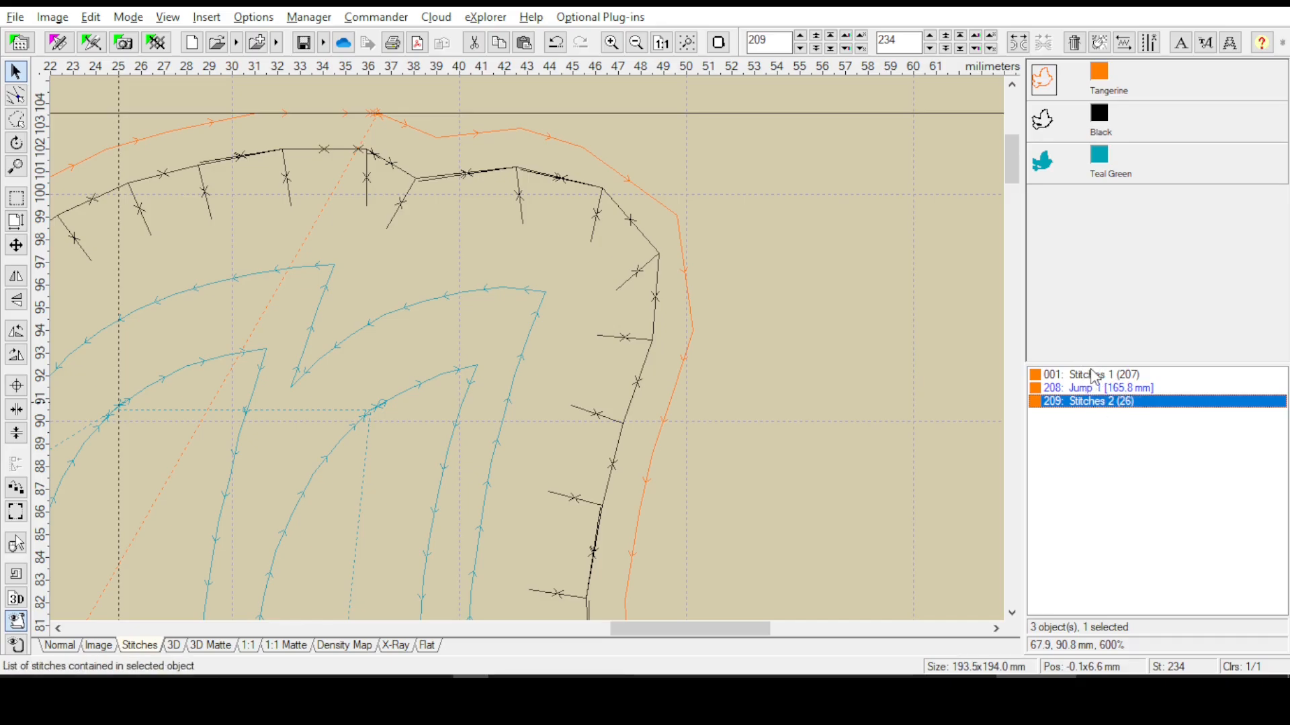
{"action": "left_click", "coordinate": [1089, 377]}
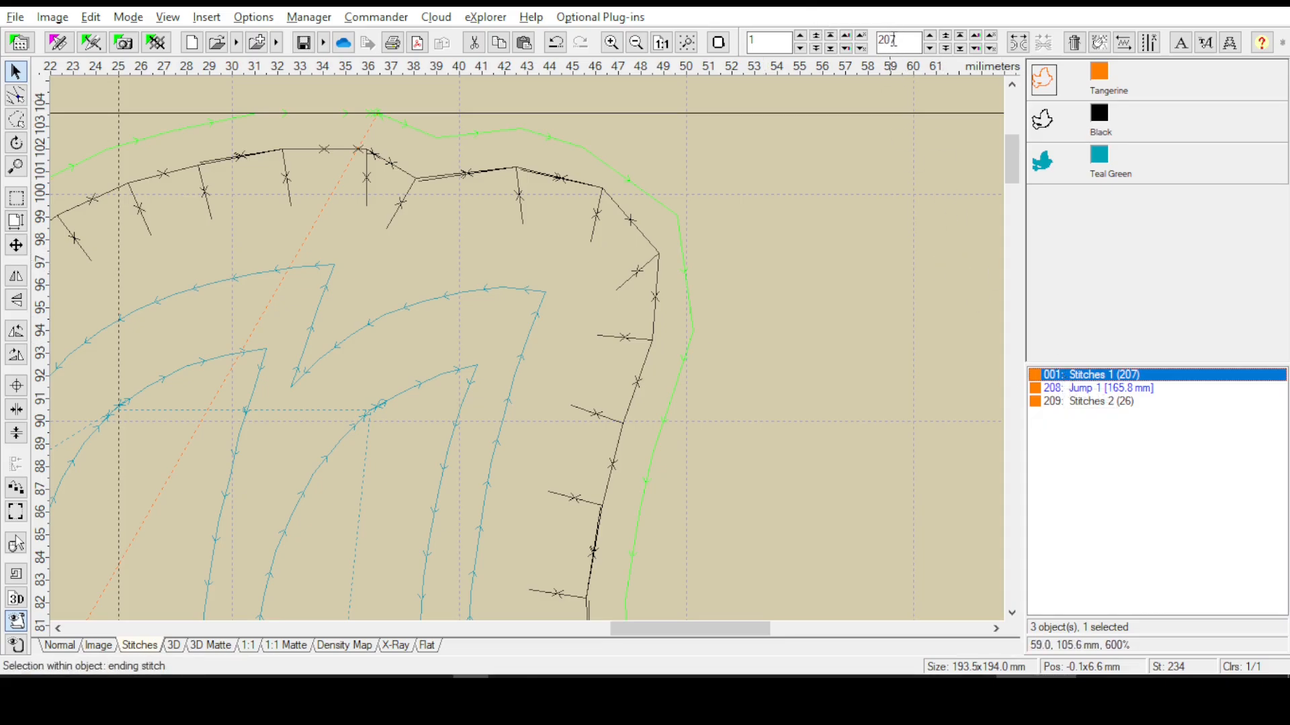
{"action": "left_click", "coordinate": [718, 41]}
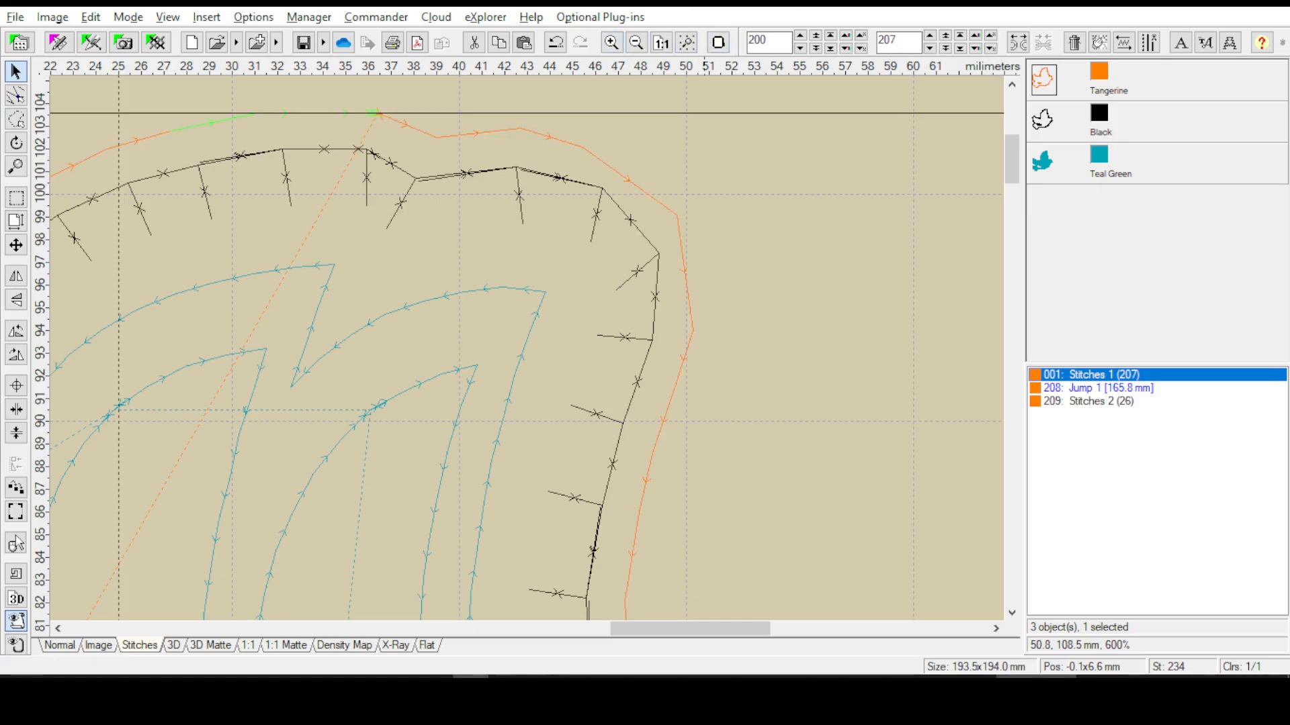
{"action": "left_click", "coordinate": [686, 42]}
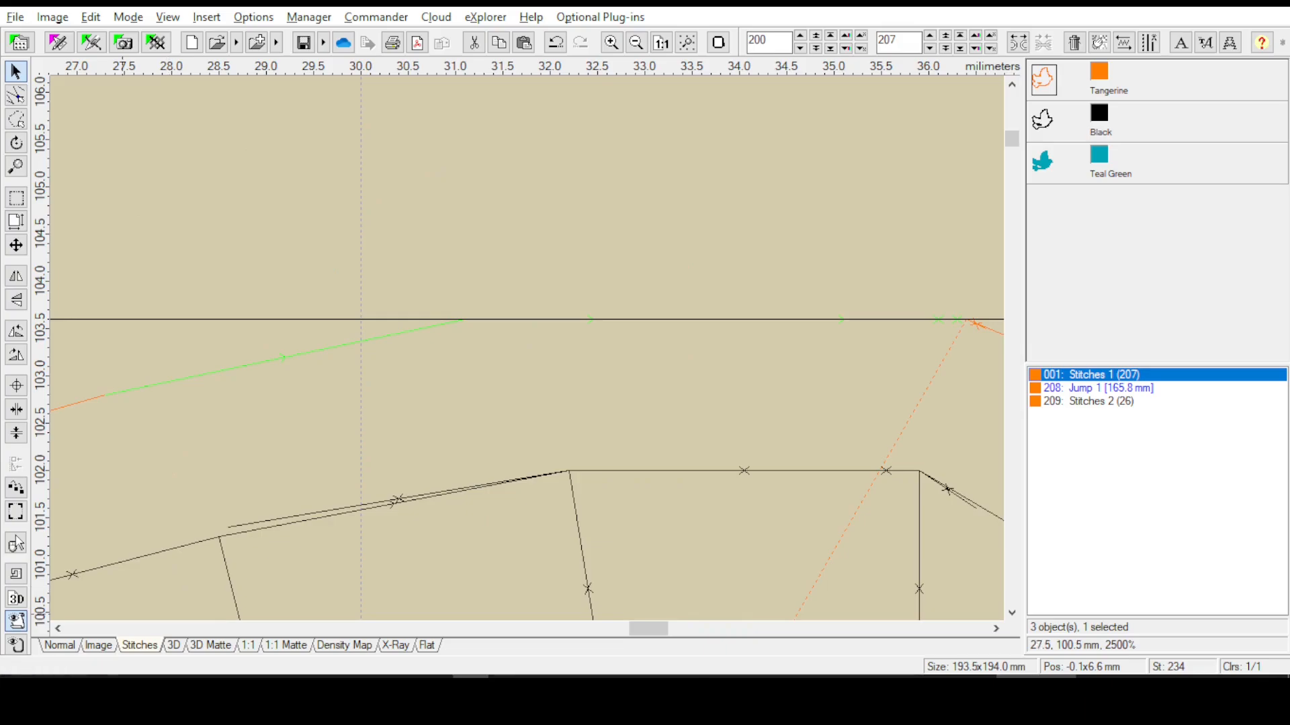
{"action": "left_click", "coordinate": [173, 644]}
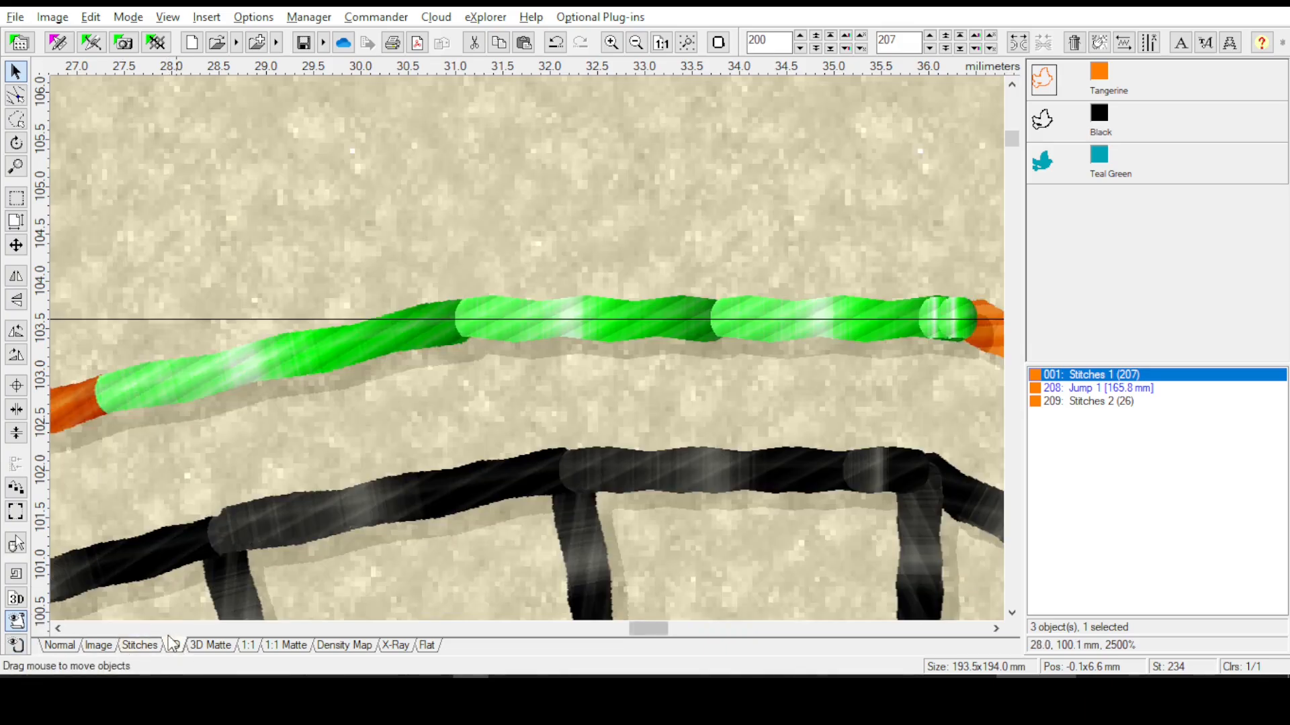
{"action": "left_click", "coordinate": [636, 42]}
{"action": "left_click", "coordinate": [635, 42]}
{"action": "left_click", "coordinate": [636, 42]}
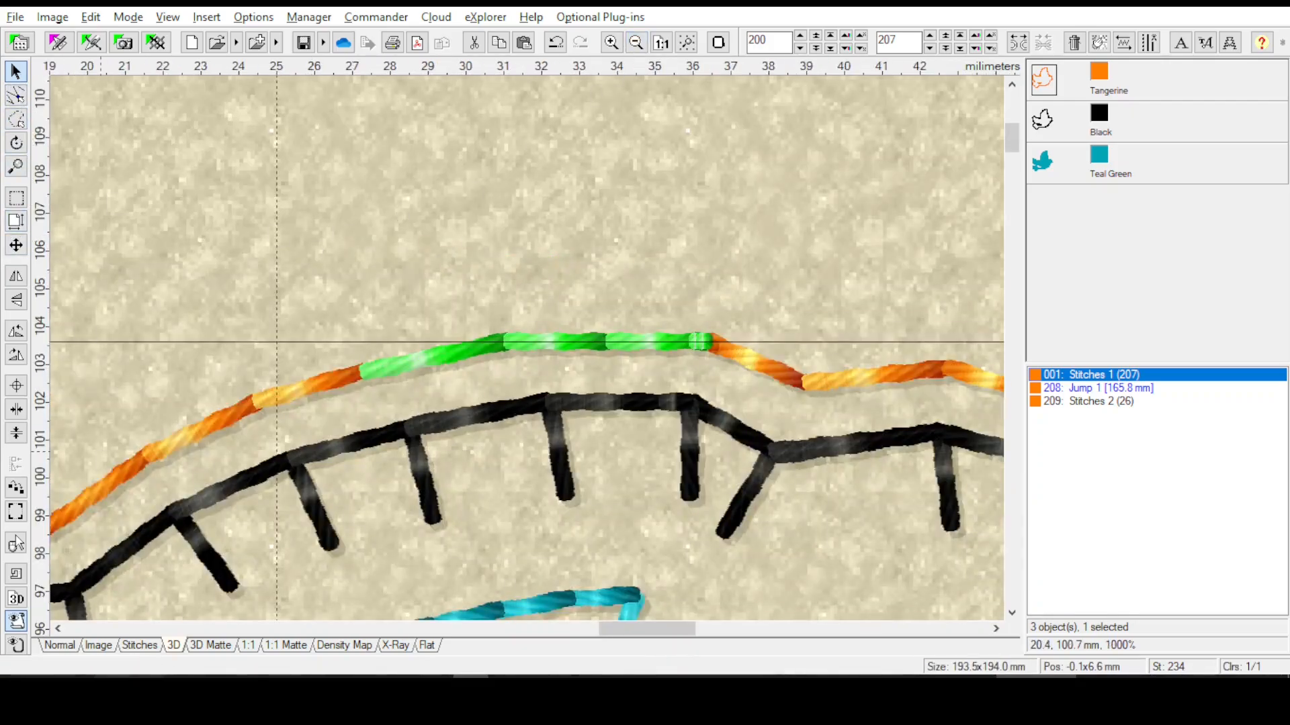
Inspect the individual stitch points at the end of the first orange block in the stitch view, including the closely spaced tie-off points
{"action": "left_click", "coordinate": [140, 645]}
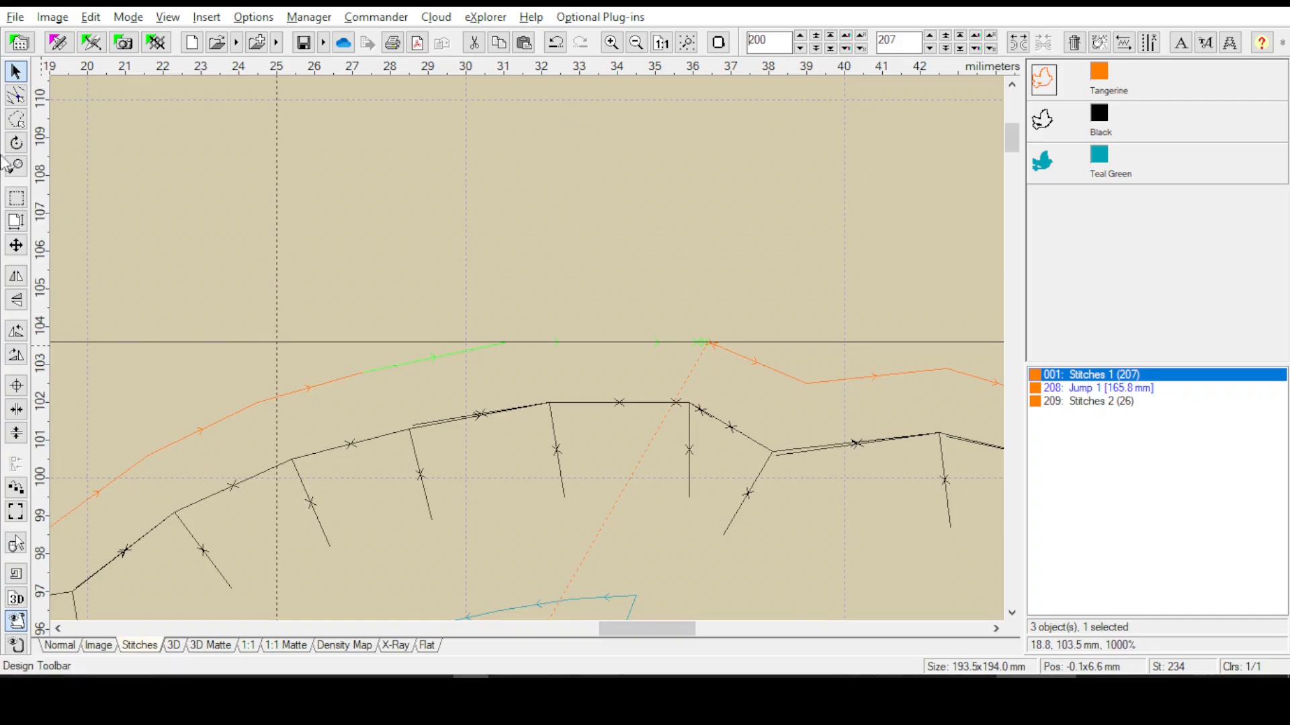
{"action": "left_click", "coordinate": [16, 95]}
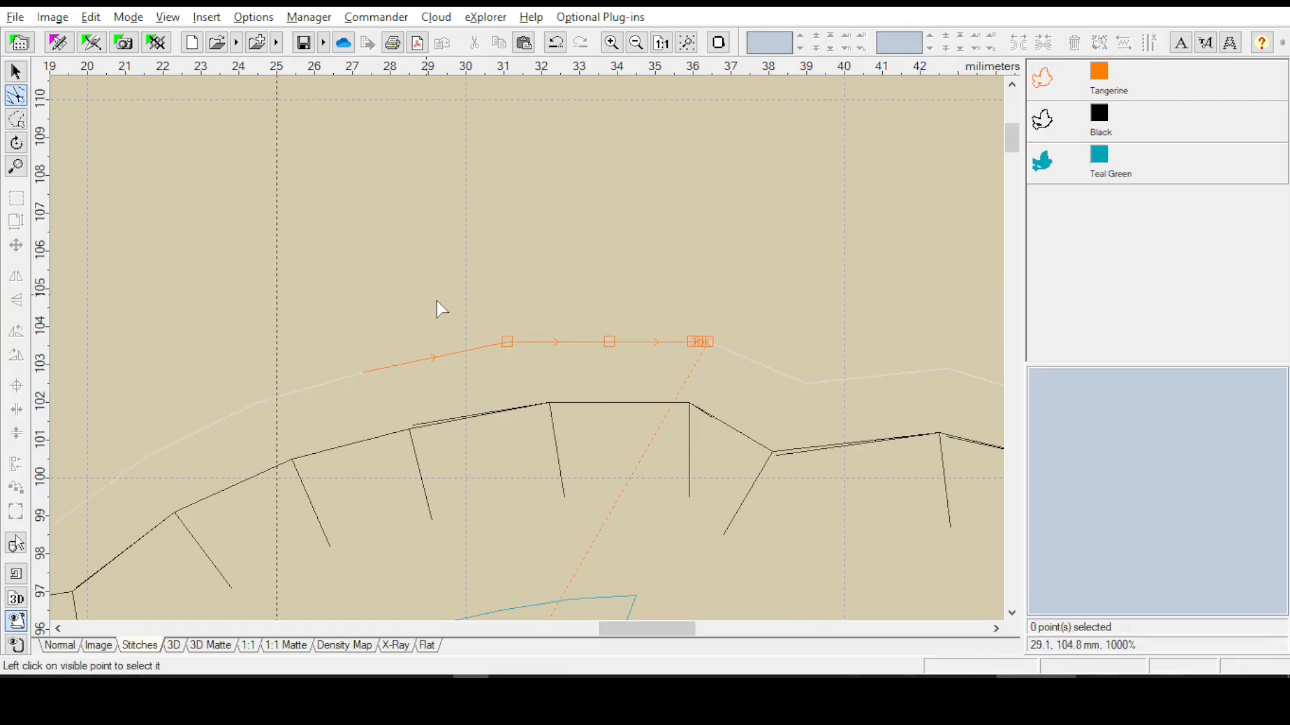
{"action": "left_click", "coordinate": [508, 345]}
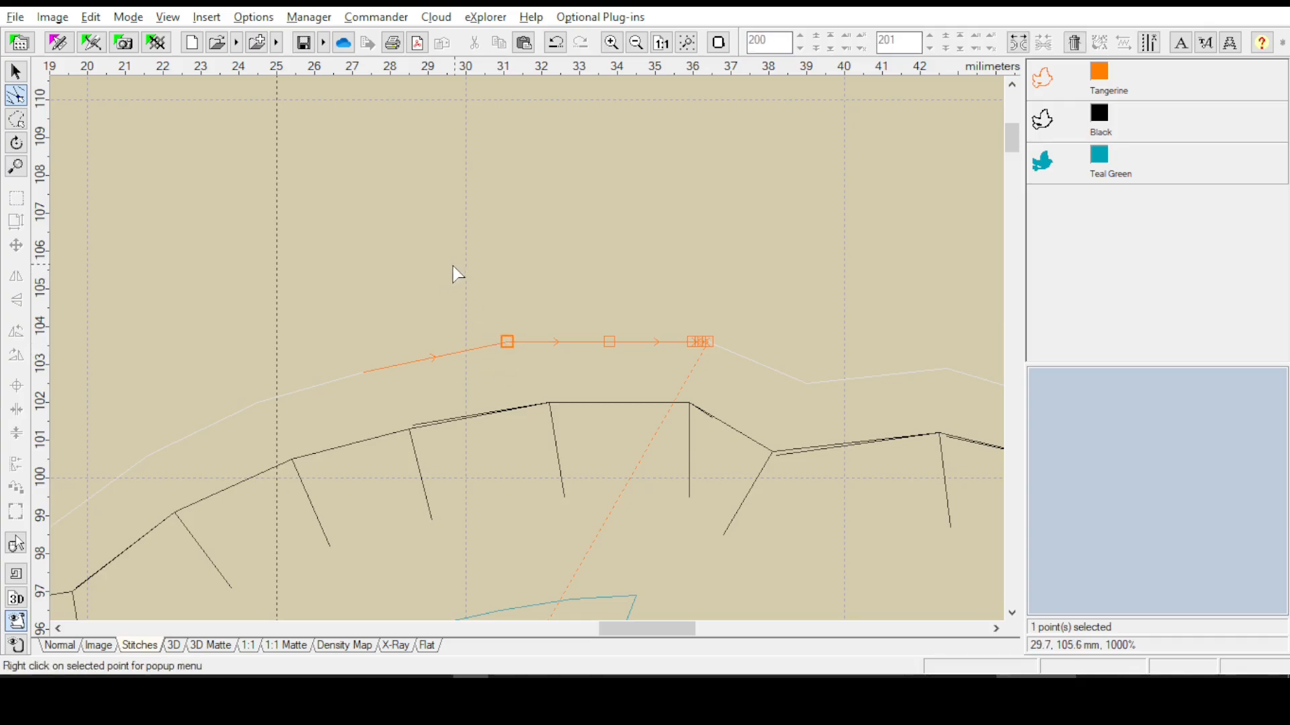
{"action": "left_click", "coordinate": [610, 346]}
{"action": "left_click", "coordinate": [709, 343]}
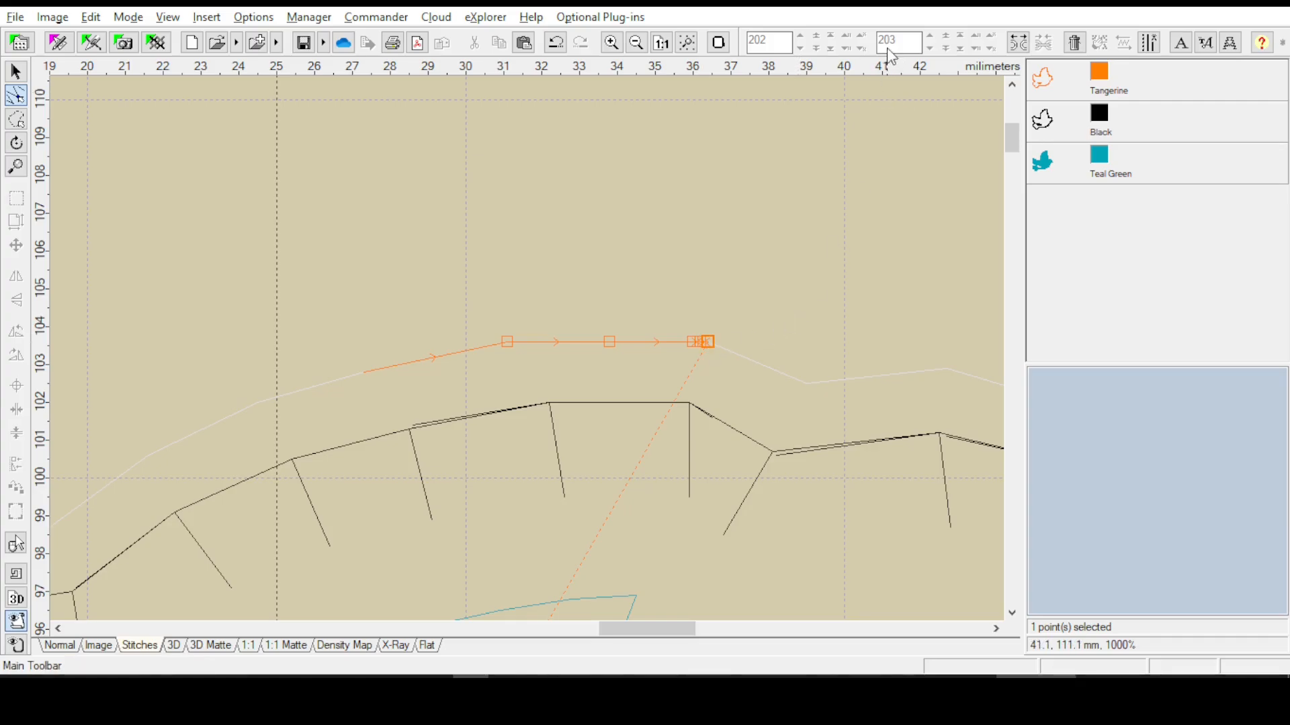
{"action": "left_click", "coordinate": [709, 345]}
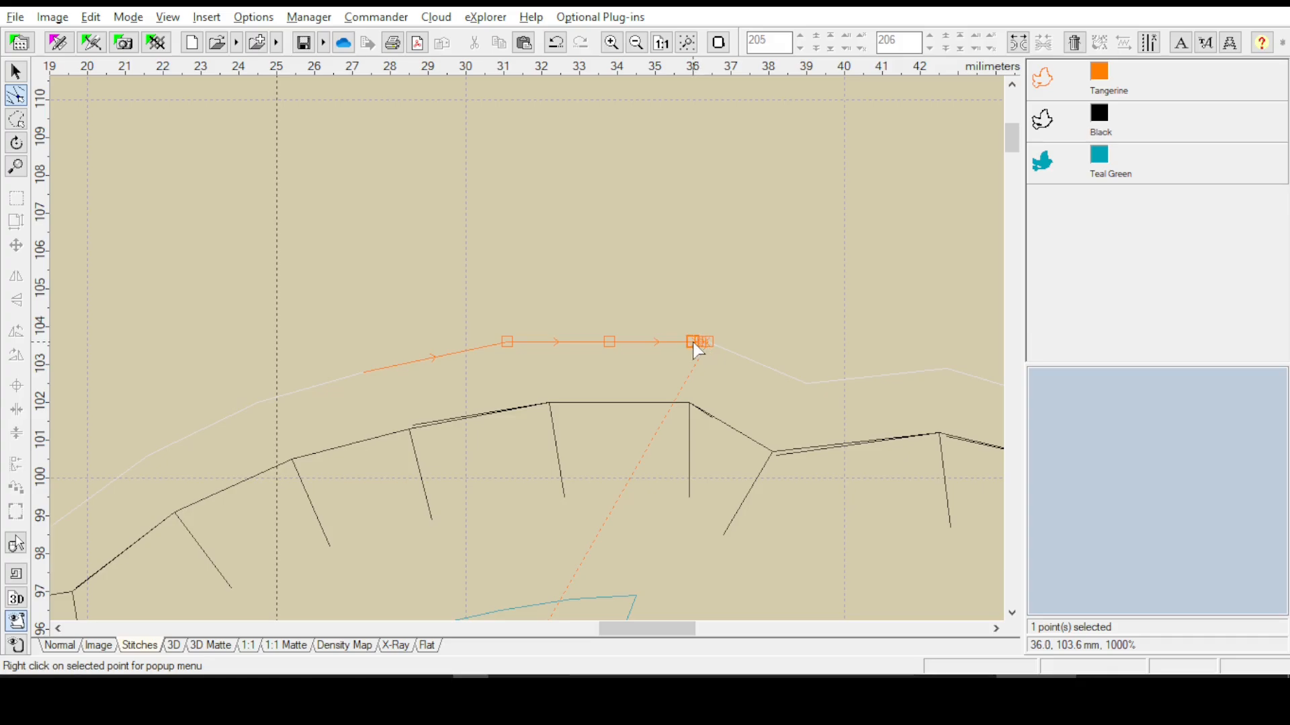
{"action": "left_click", "coordinate": [708, 342]}
Select stitches 1 to 10 of the orange contour's first stitch block
{"action": "left_click", "coordinate": [1053, 83]}
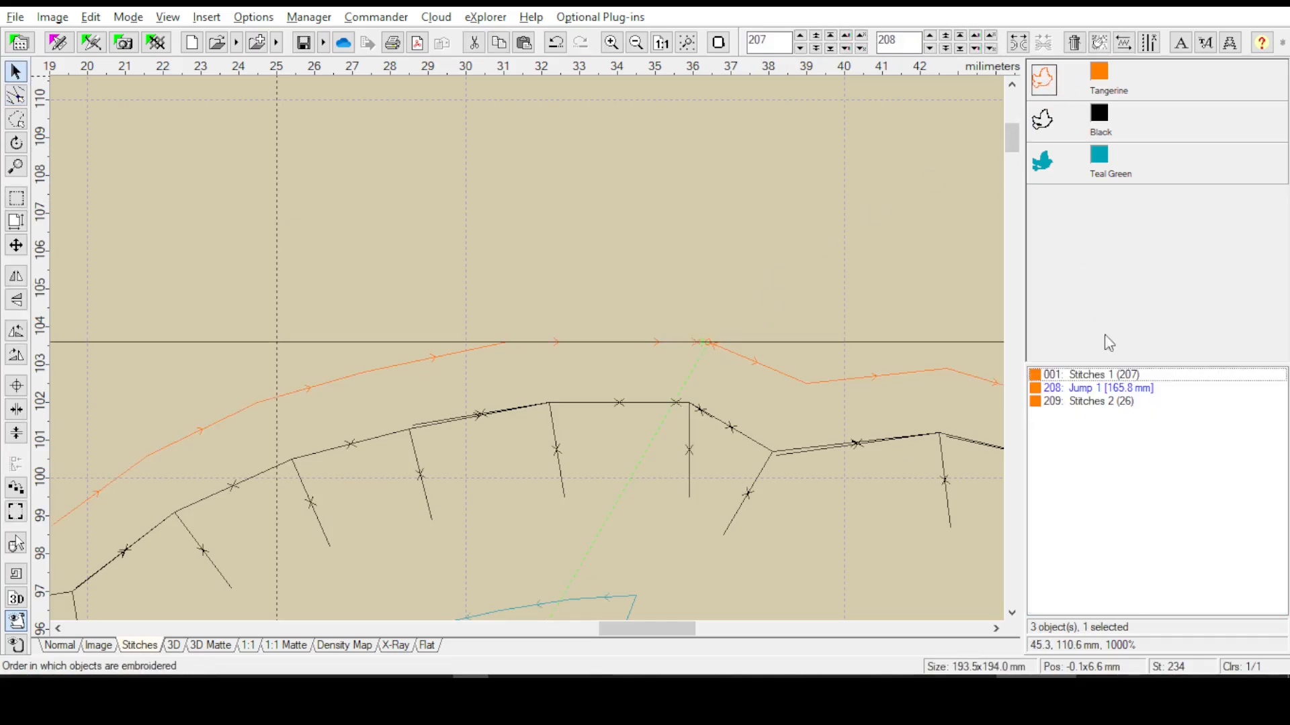
{"action": "left_click", "coordinate": [1088, 381]}
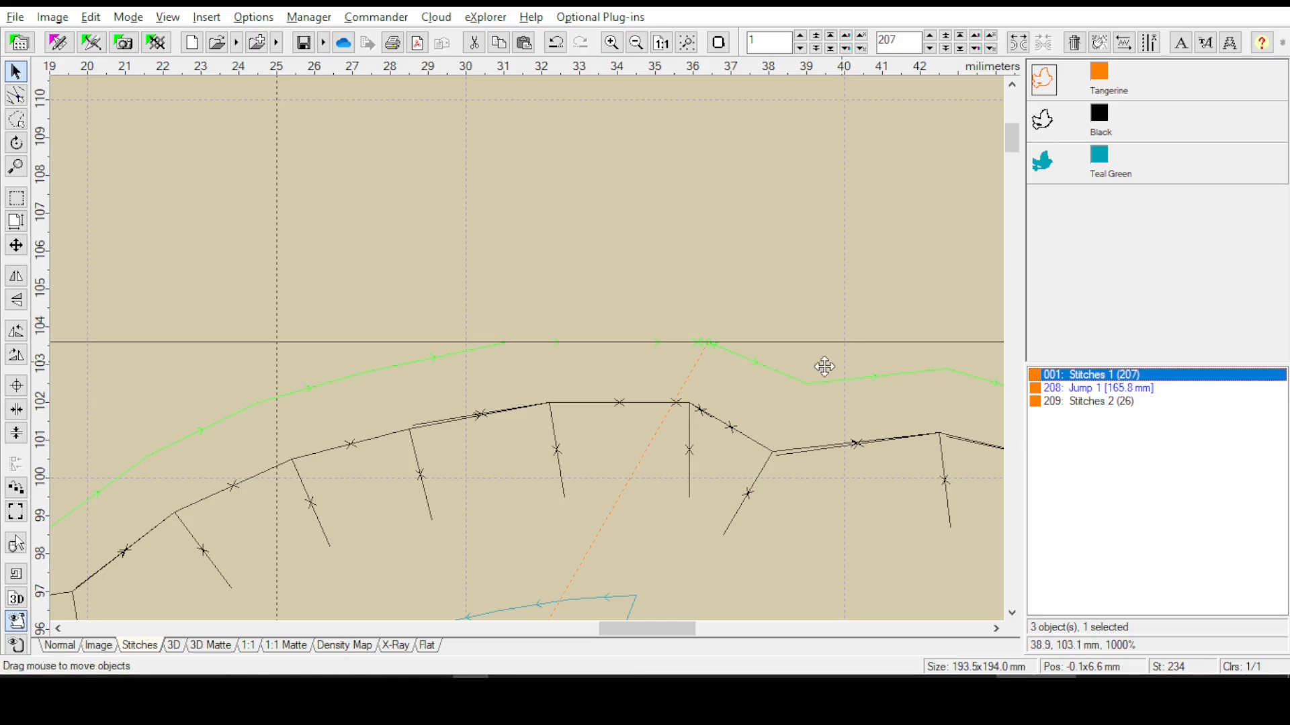
{"action": "left_click_drag", "start_coordinate": [904, 40], "coordinate": [803, 39]}
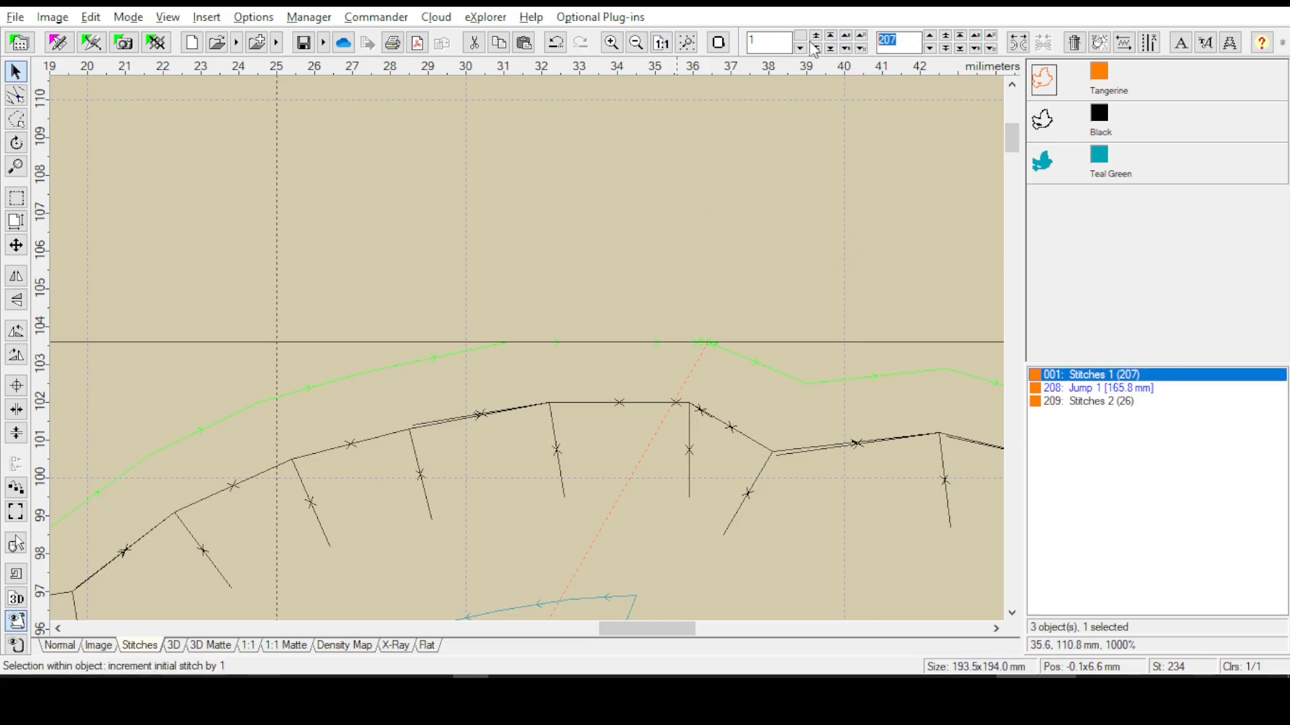
{"action": "type", "text": "10"}
{"action": "key", "text": "Return"}
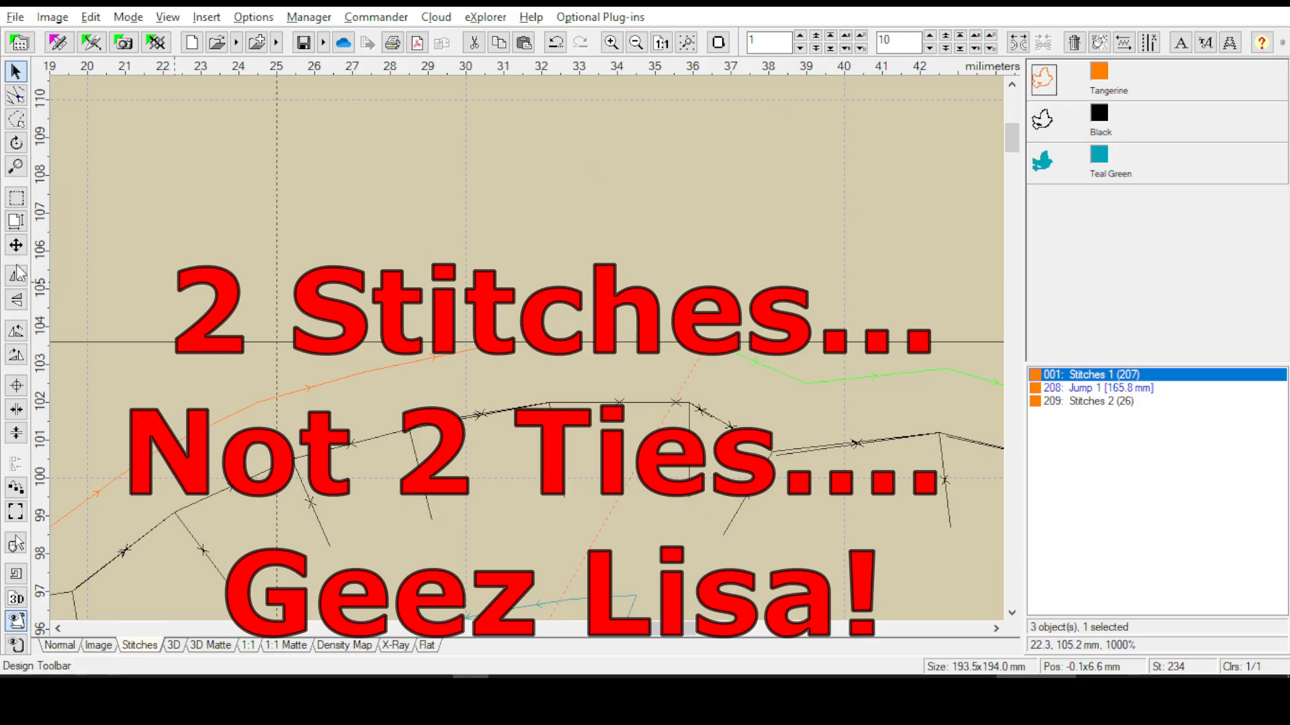
Go through the first block's starting stitch points one by one to examine the tie-on stitches
{"action": "left_click", "coordinate": [16, 95]}
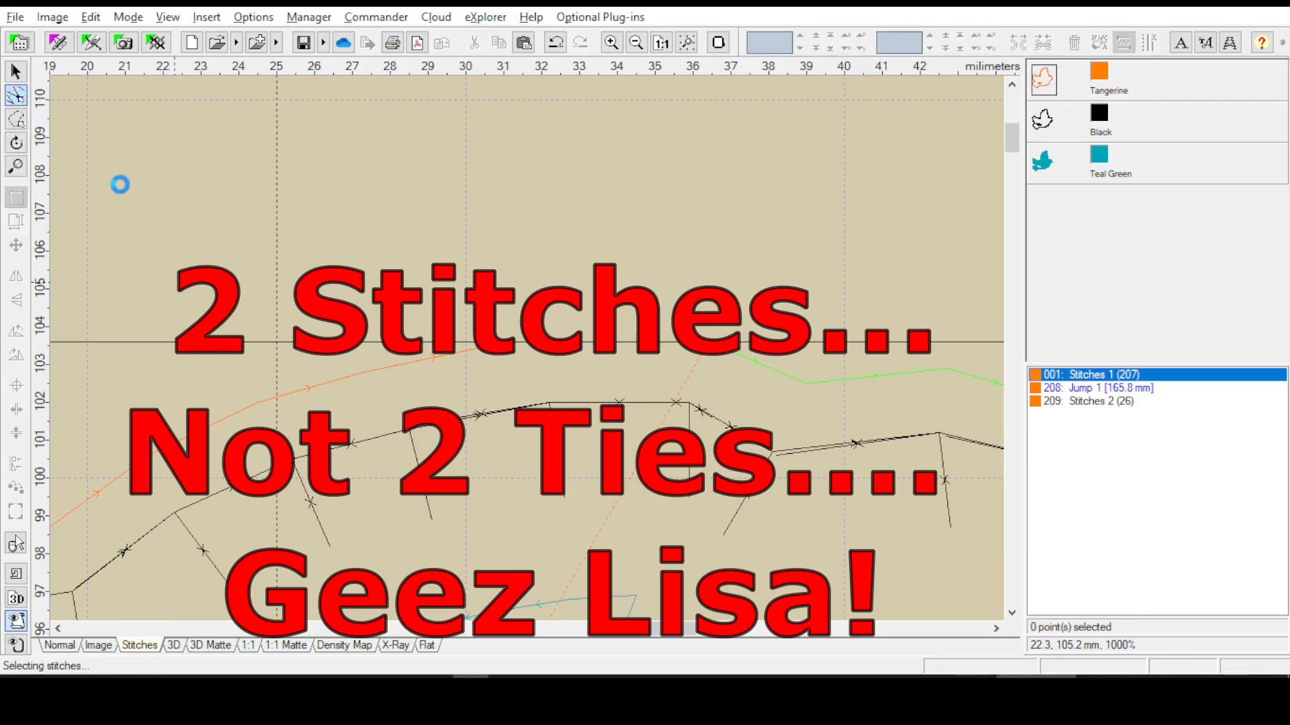
{"action": "left_click", "coordinate": [767, 260]}
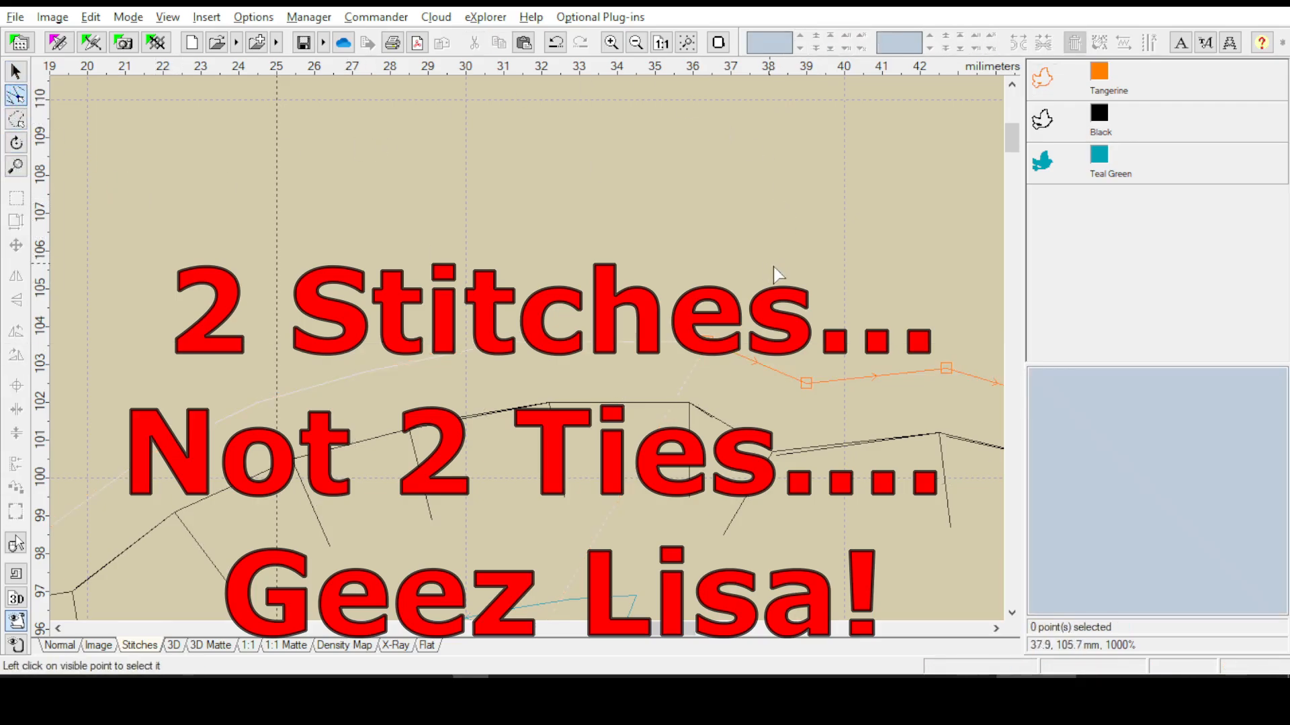
{"action": "left_click", "coordinate": [806, 384]}
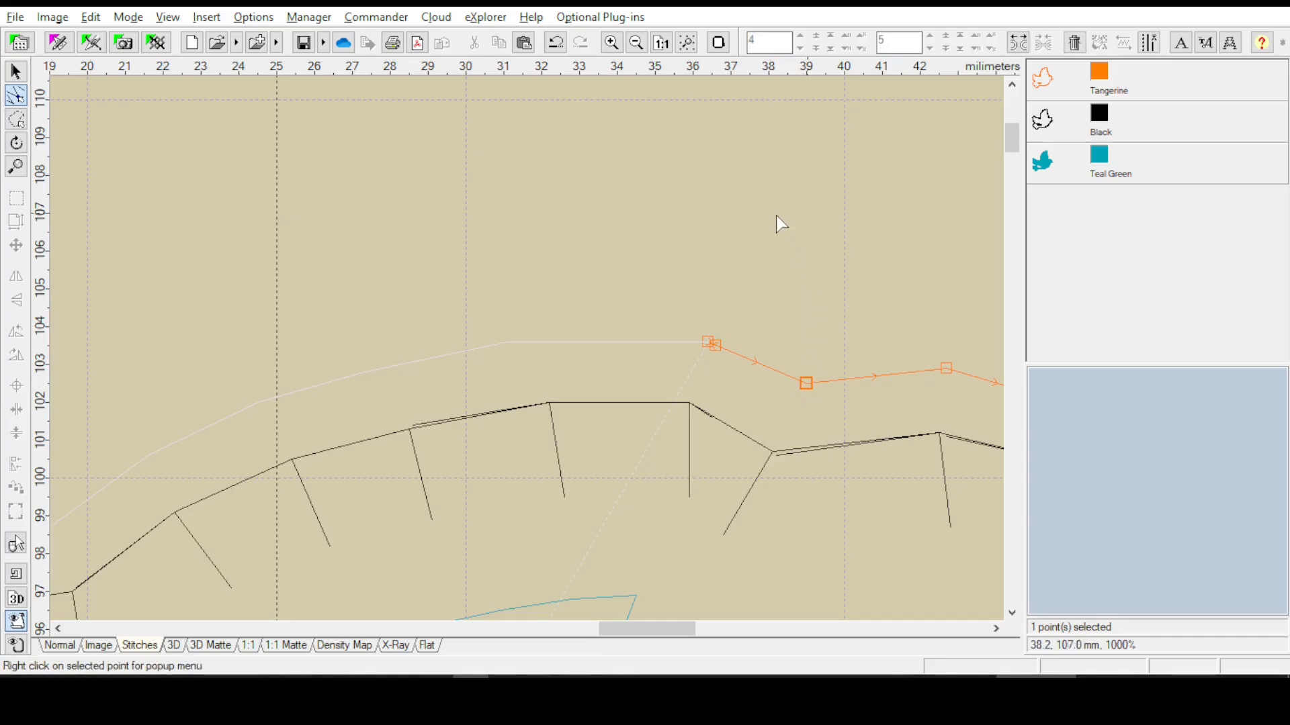
{"action": "left_click", "coordinate": [709, 343]}
{"action": "key", "text": "Right"}
{"action": "key", "text": "Right"}
{"action": "key", "text": "Right"}
{"action": "key", "text": "Right"}
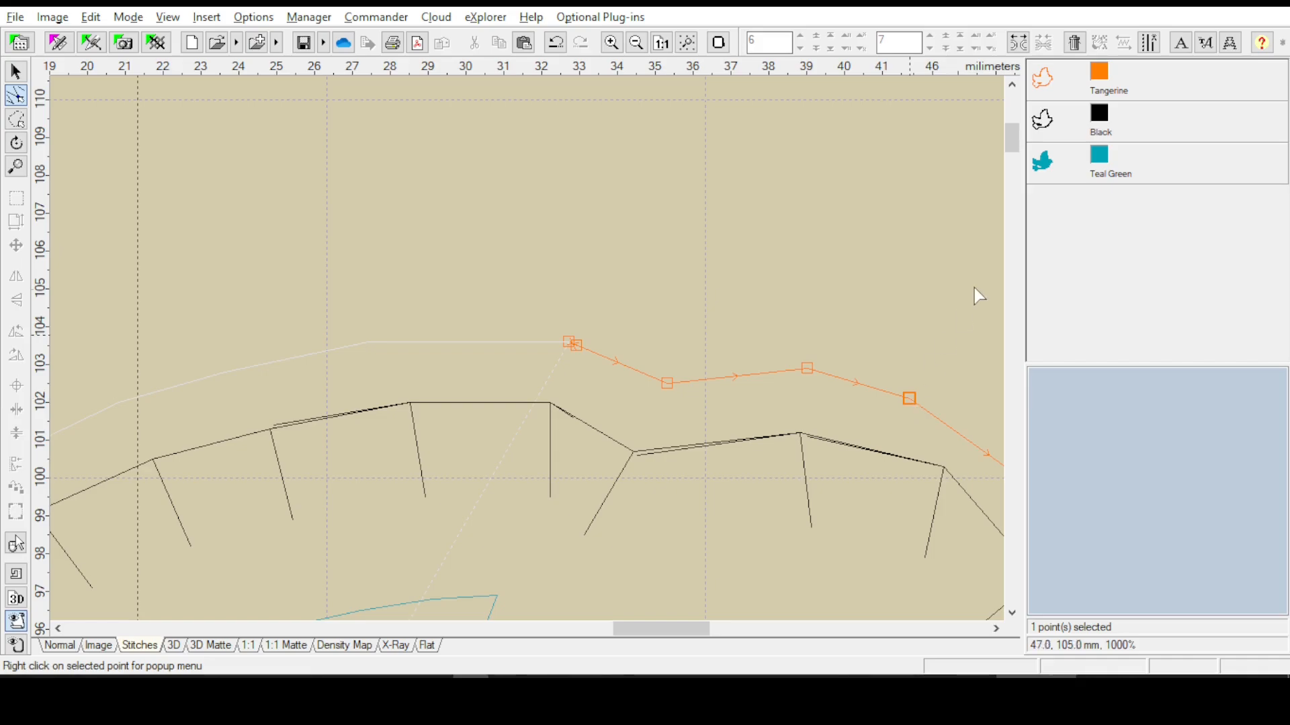
Reselect the orange contour and undo the last two tie on/off stitch insertions
{"action": "left_click", "coordinate": [1044, 84]}
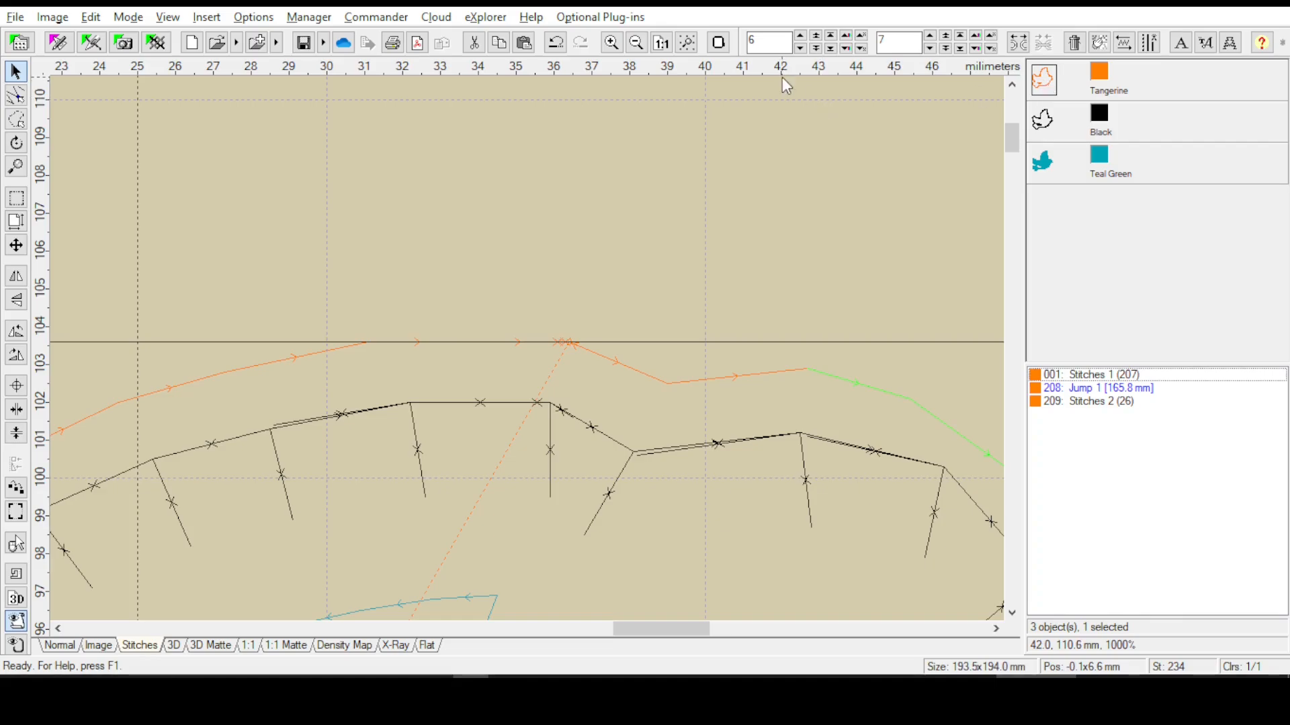
{"action": "left_click", "coordinate": [557, 45]}
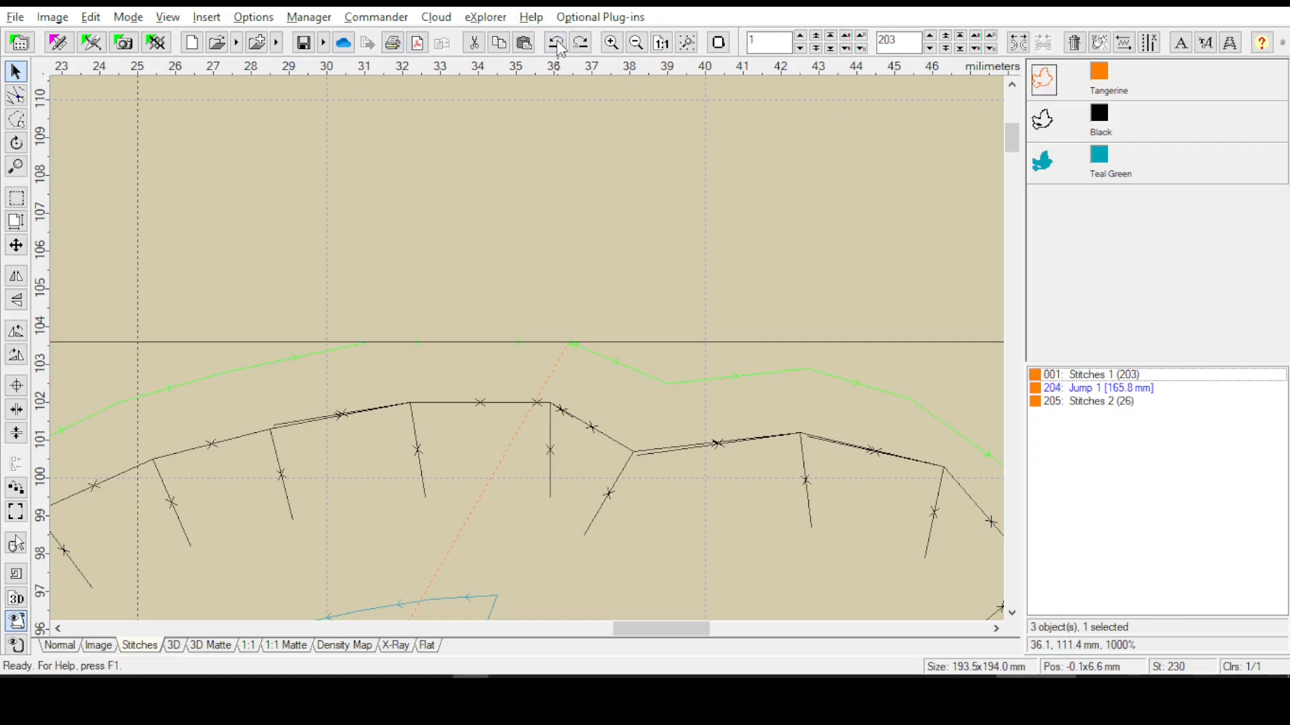
{"action": "left_click", "coordinate": [557, 47]}
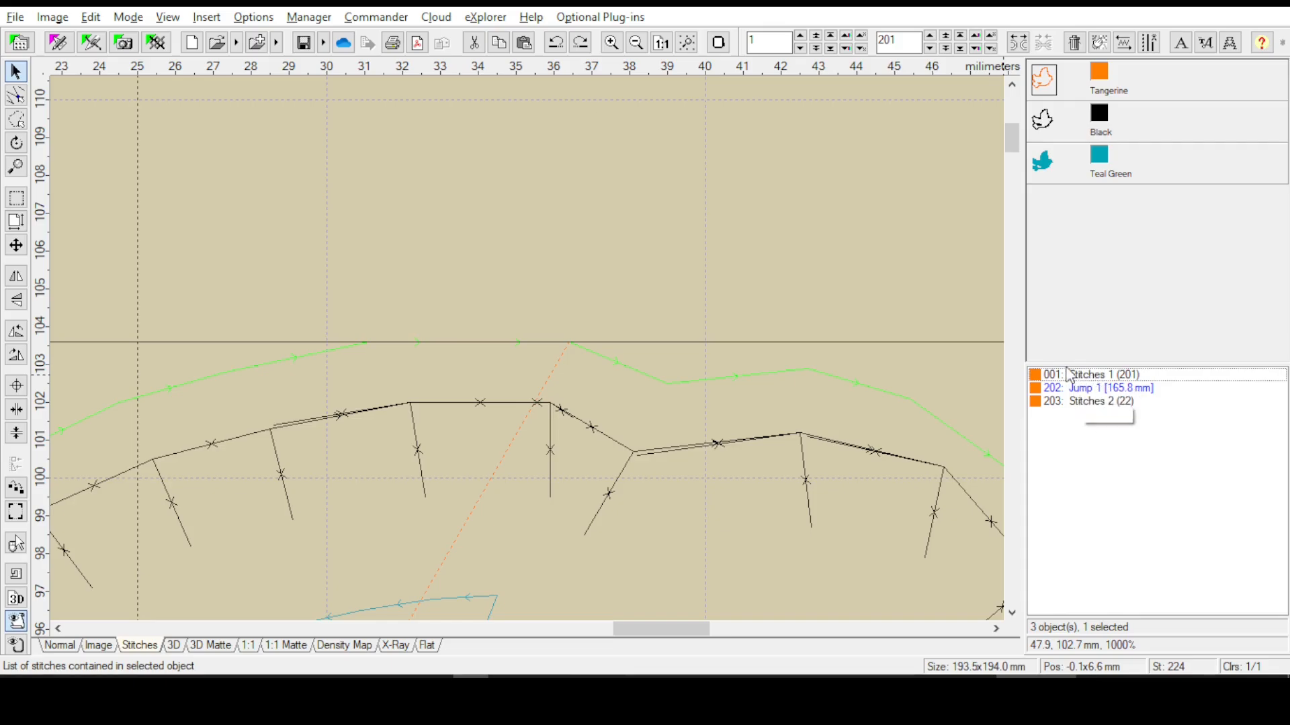
Insert tie on/off stitches with a count of 4 into the whole orange contour
{"action": "right_click", "coordinate": [1043, 82]}
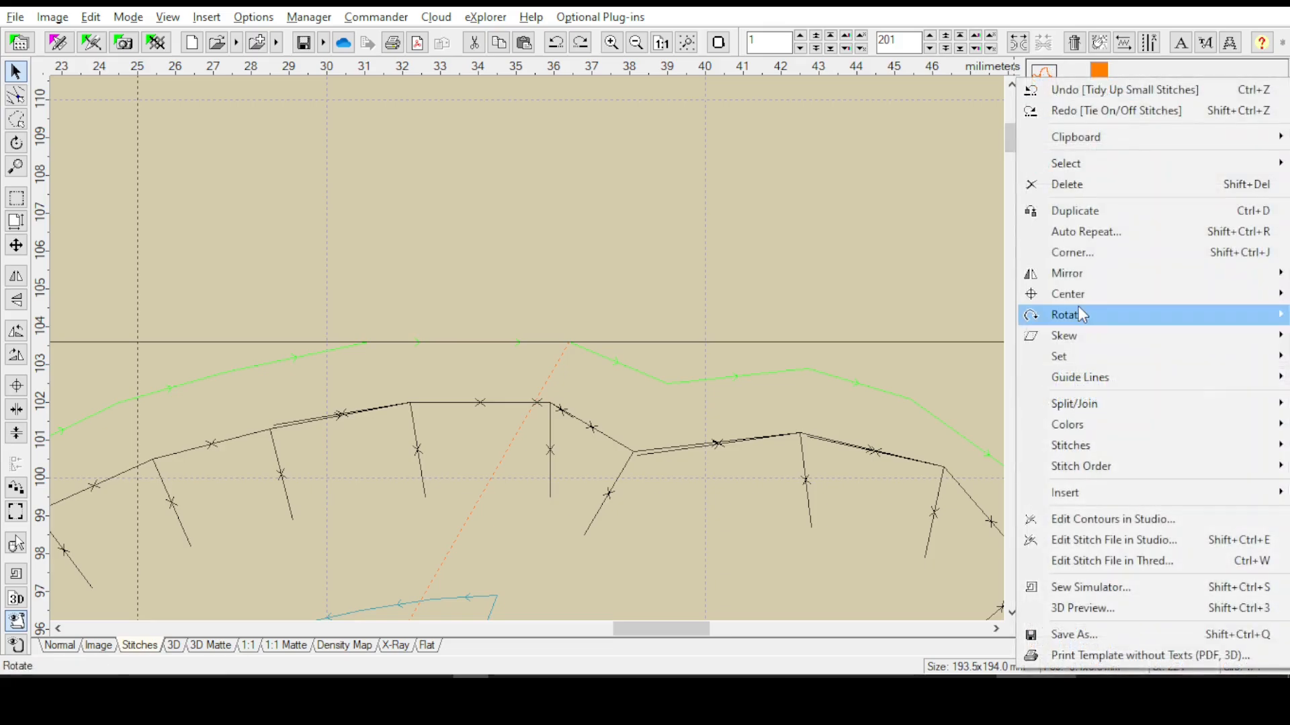
{"action": "mouse_move", "coordinate": [1081, 507]}
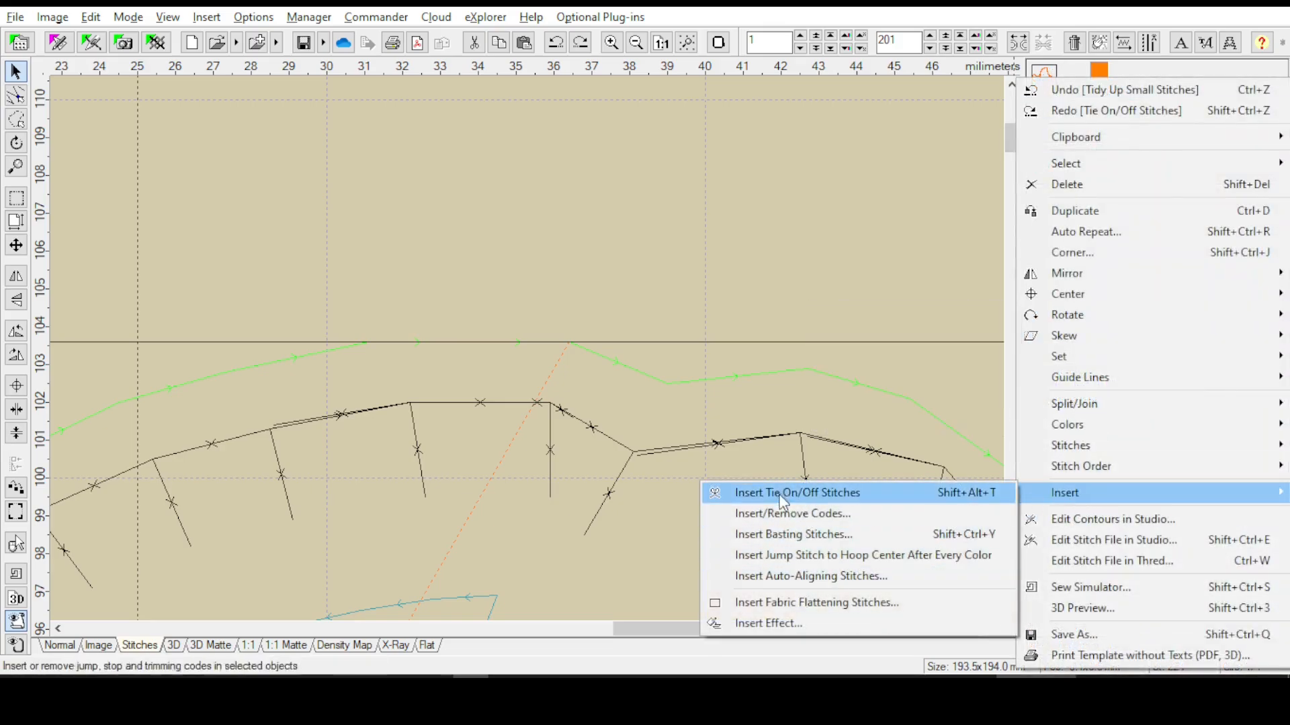
{"action": "left_click", "coordinate": [789, 493]}
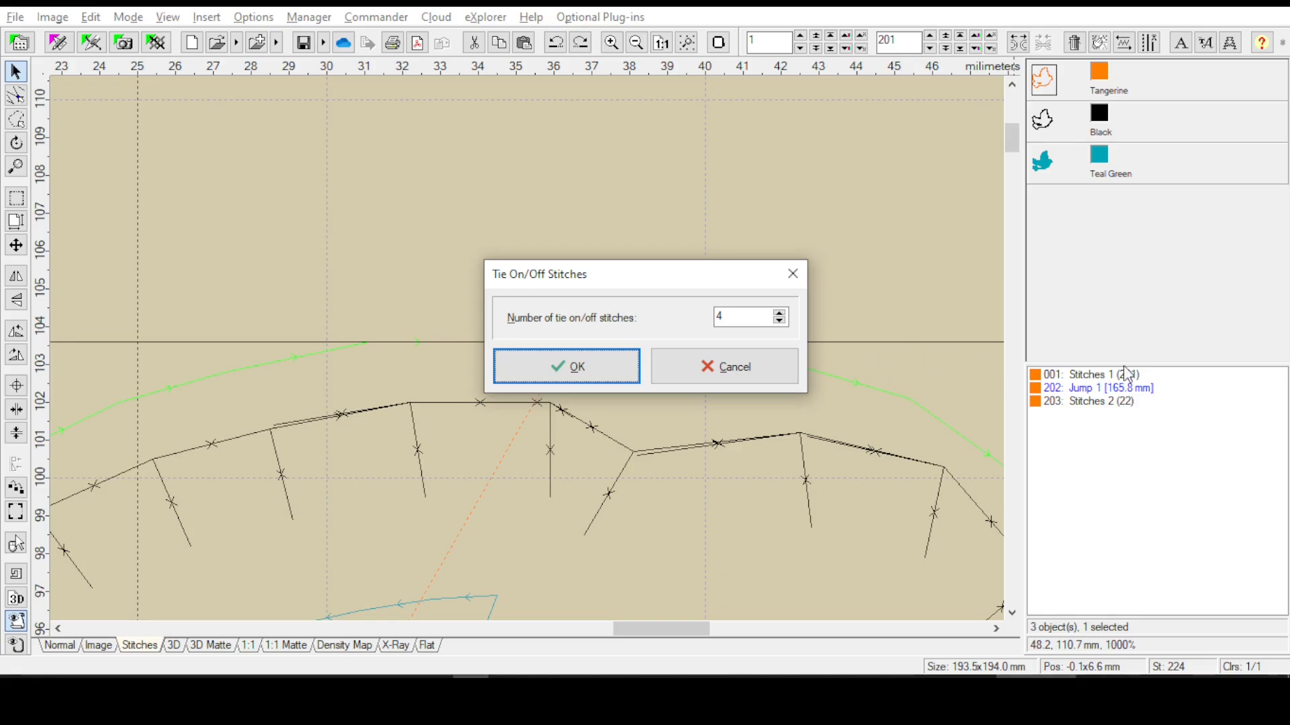
{"action": "left_click", "coordinate": [571, 366]}
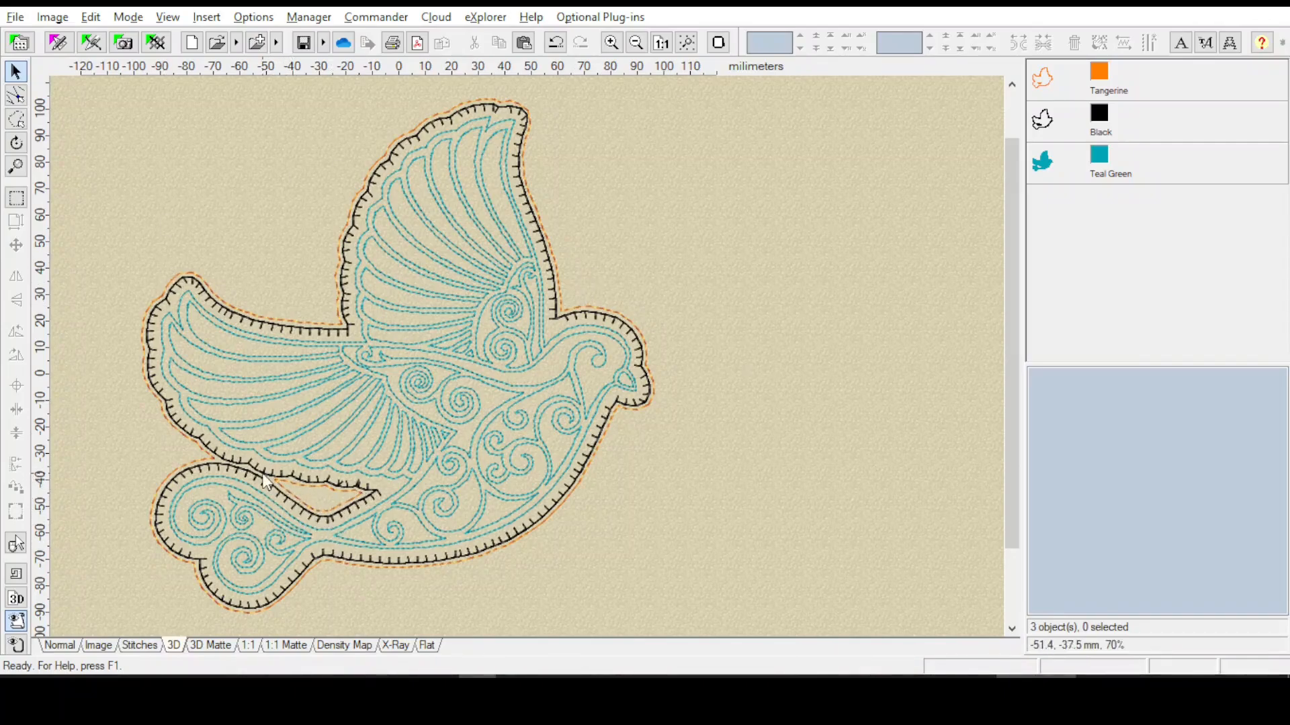
Start saving the Tangerine color as a cutting file with contours closed automatically and 0 mm inflation, and open the file format choices
{"action": "right_click", "coordinate": [1097, 69]}
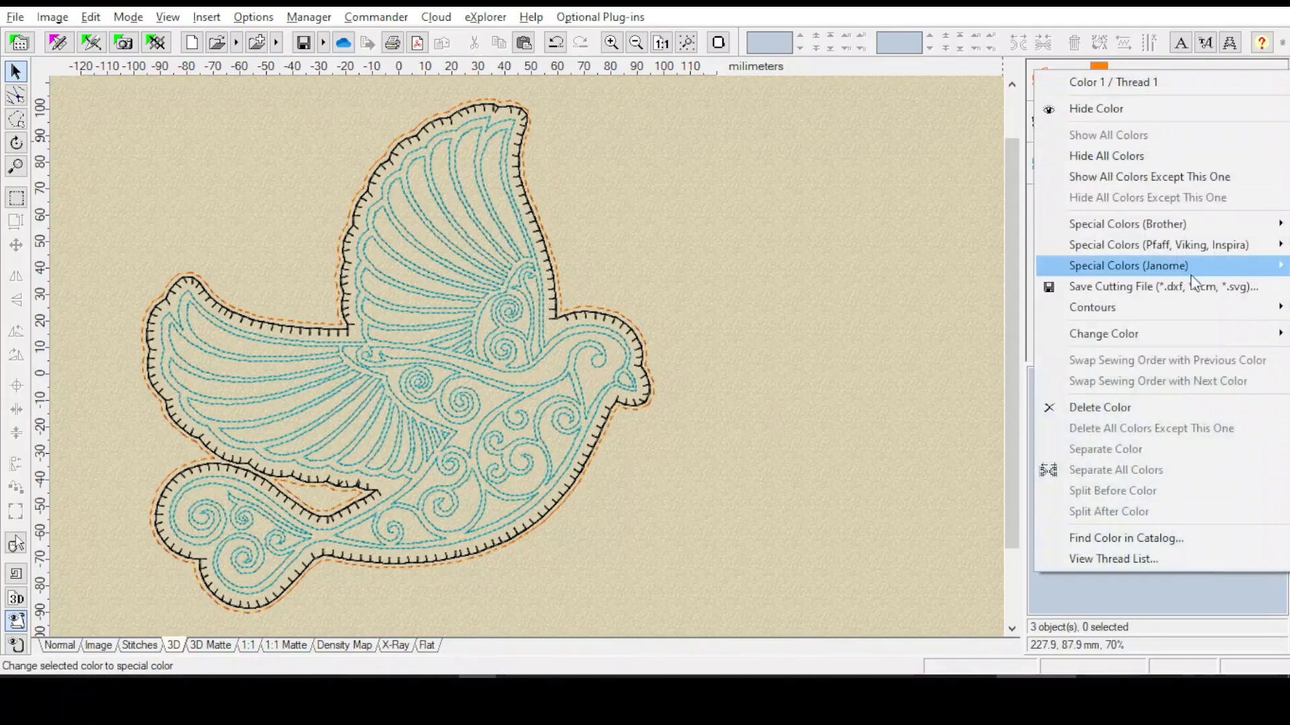
{"action": "left_click", "coordinate": [1132, 289]}
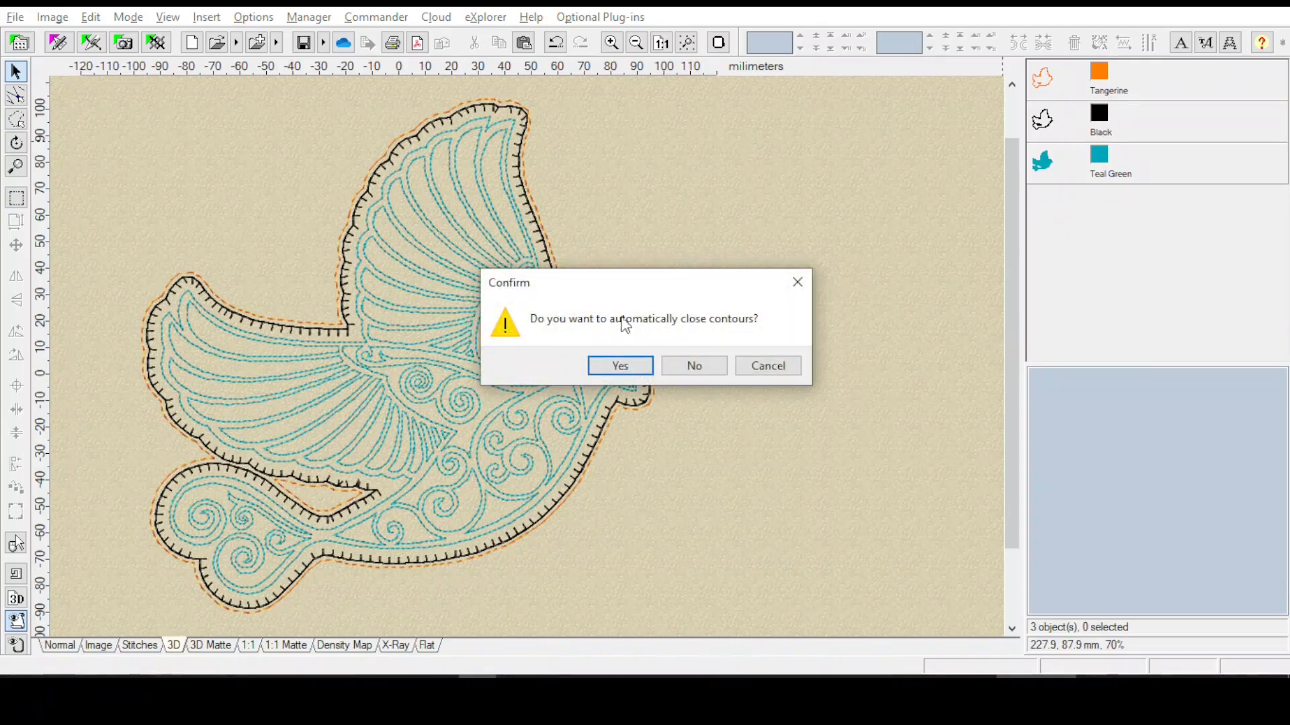
{"action": "left_click", "coordinate": [621, 366]}
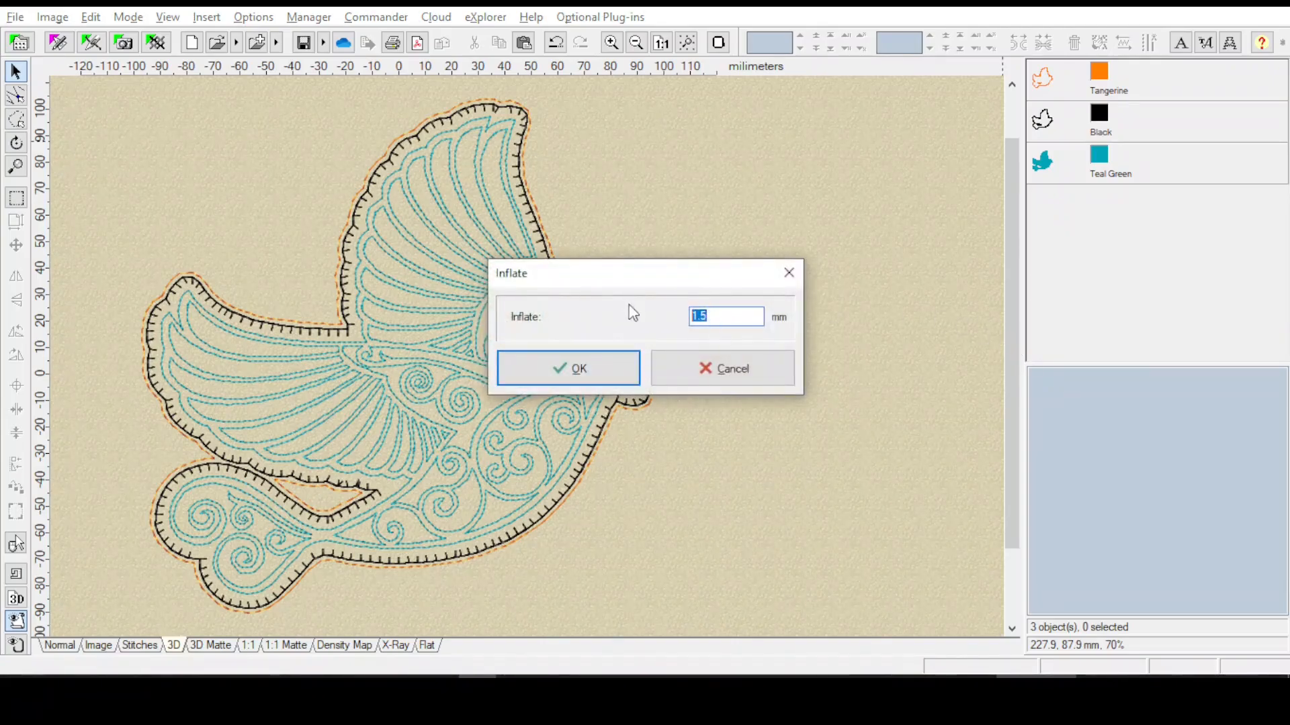
{"action": "type", "text": "0"}
{"action": "left_click", "coordinate": [578, 372]}
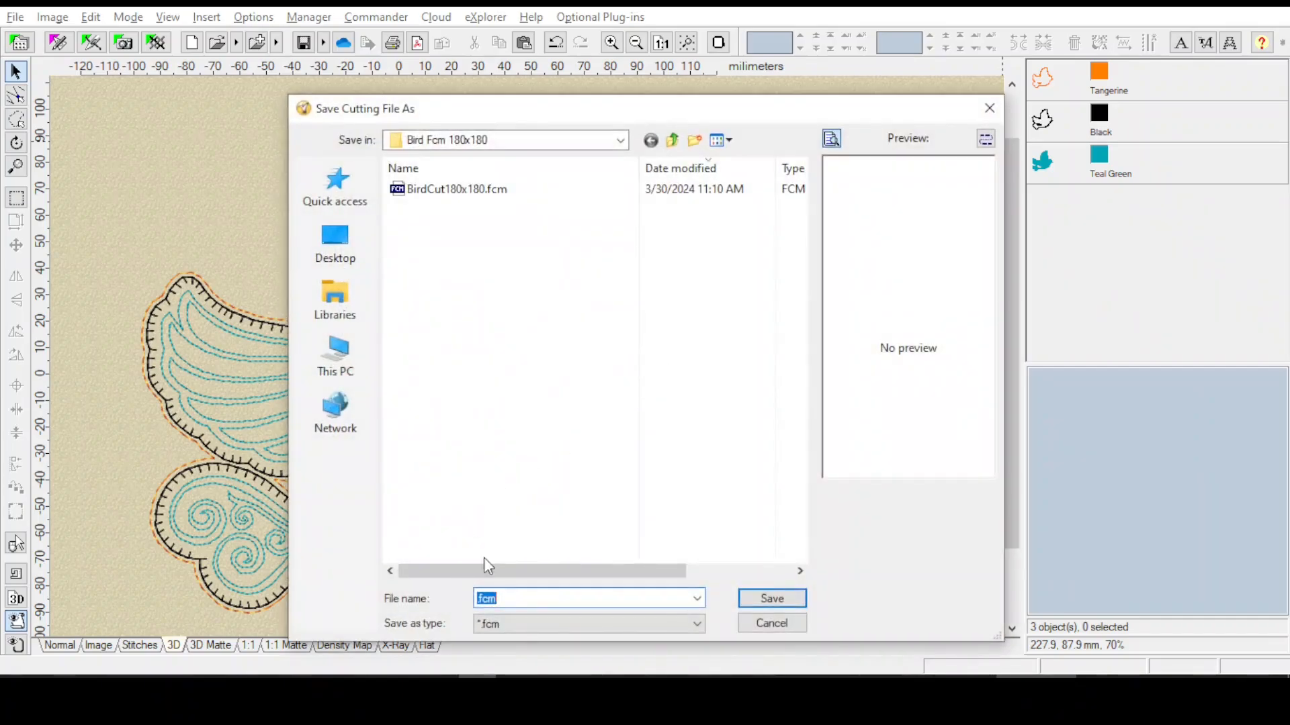
{"action": "left_click", "coordinate": [503, 628]}
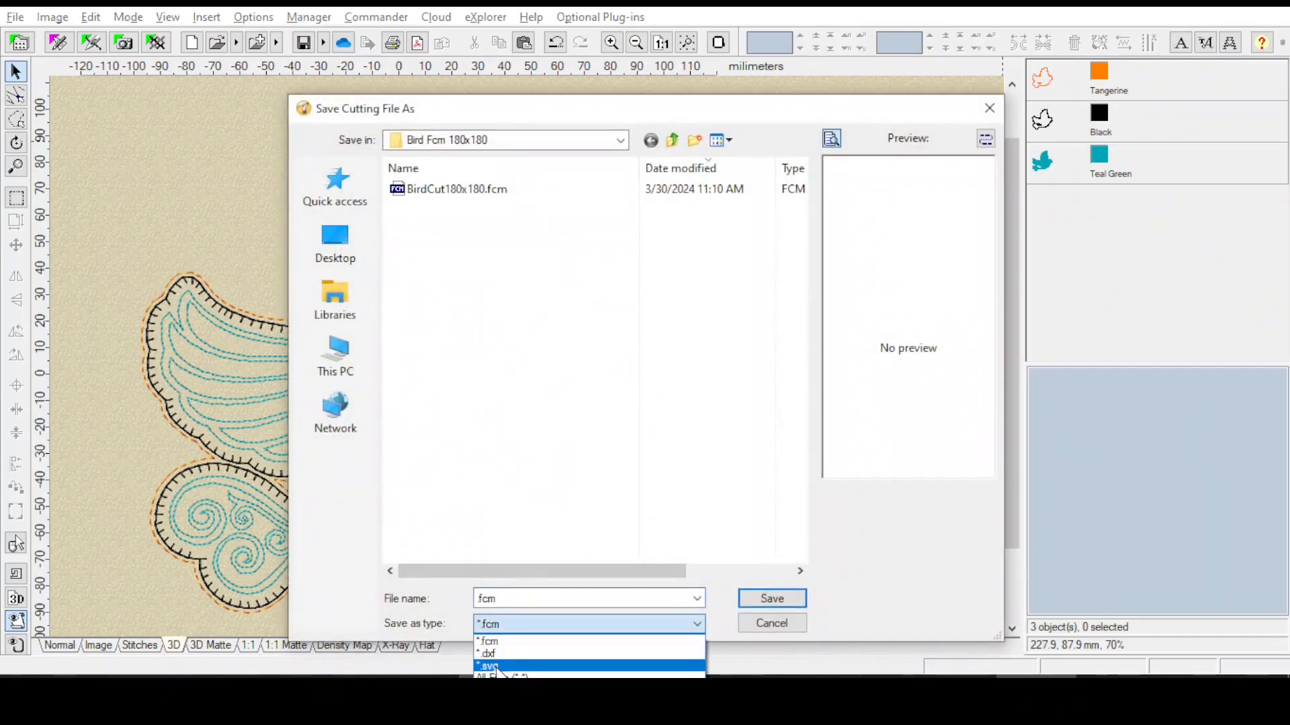